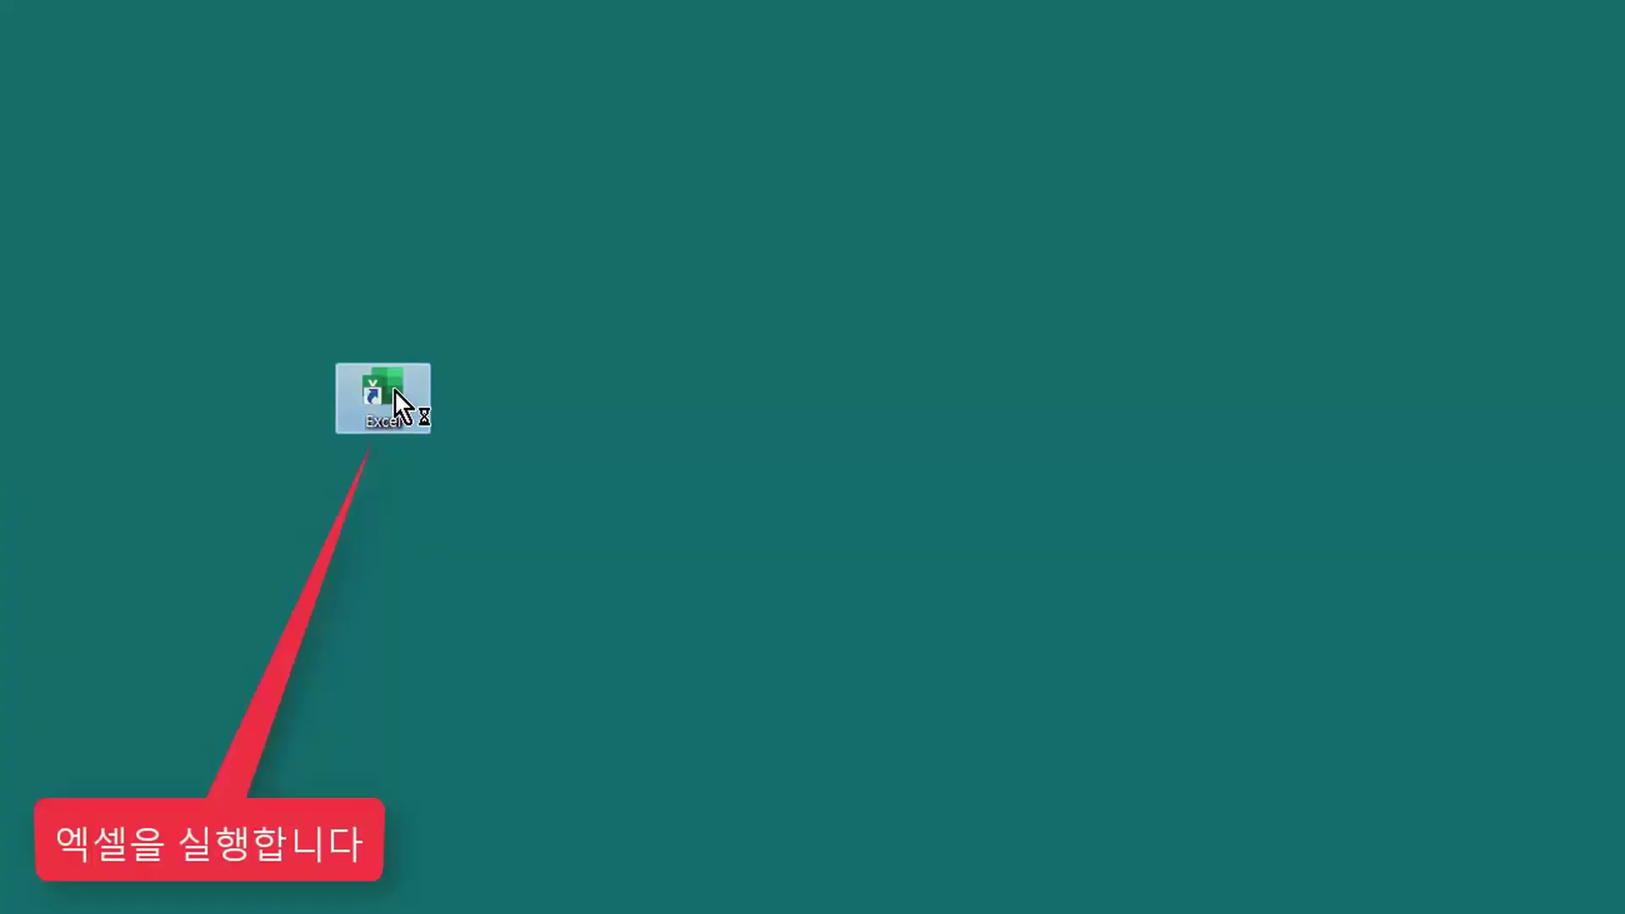
- Enter the rice headers 쌀 용량(kg), 쌀 단가, 쌀 수량 and 쌀 합계 in B1:E1
text(ㅏㄹ)
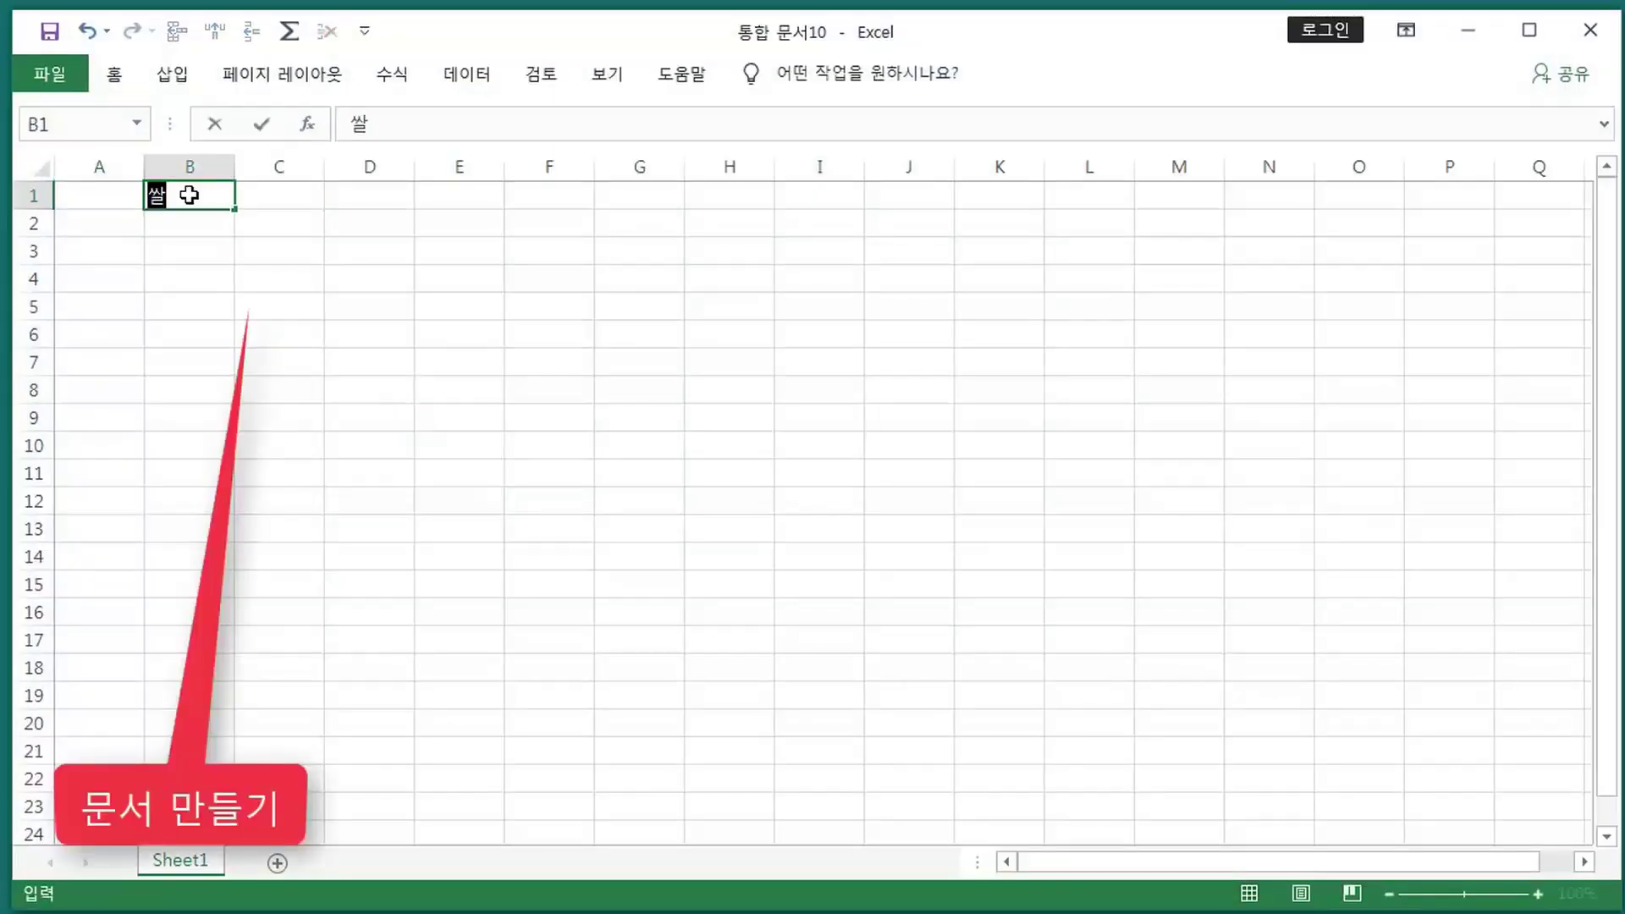
text( ㅇㅛㅇㄹㅑㅇ)
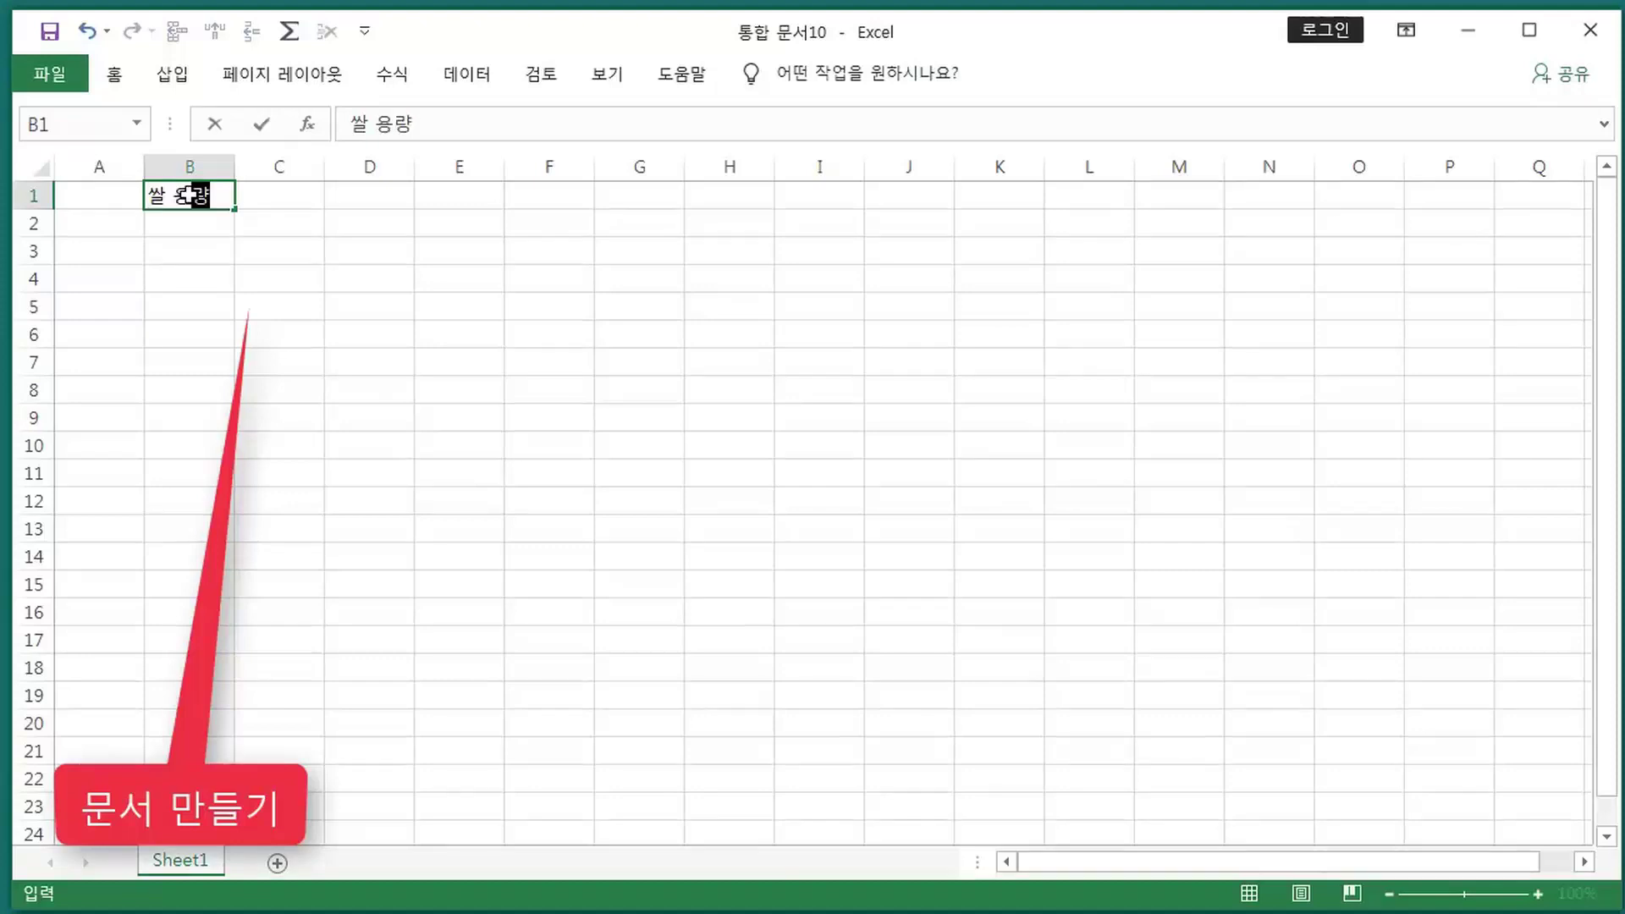
text((kg))
key(ctrl+Return)
key(Tab)
text(ㅆ)
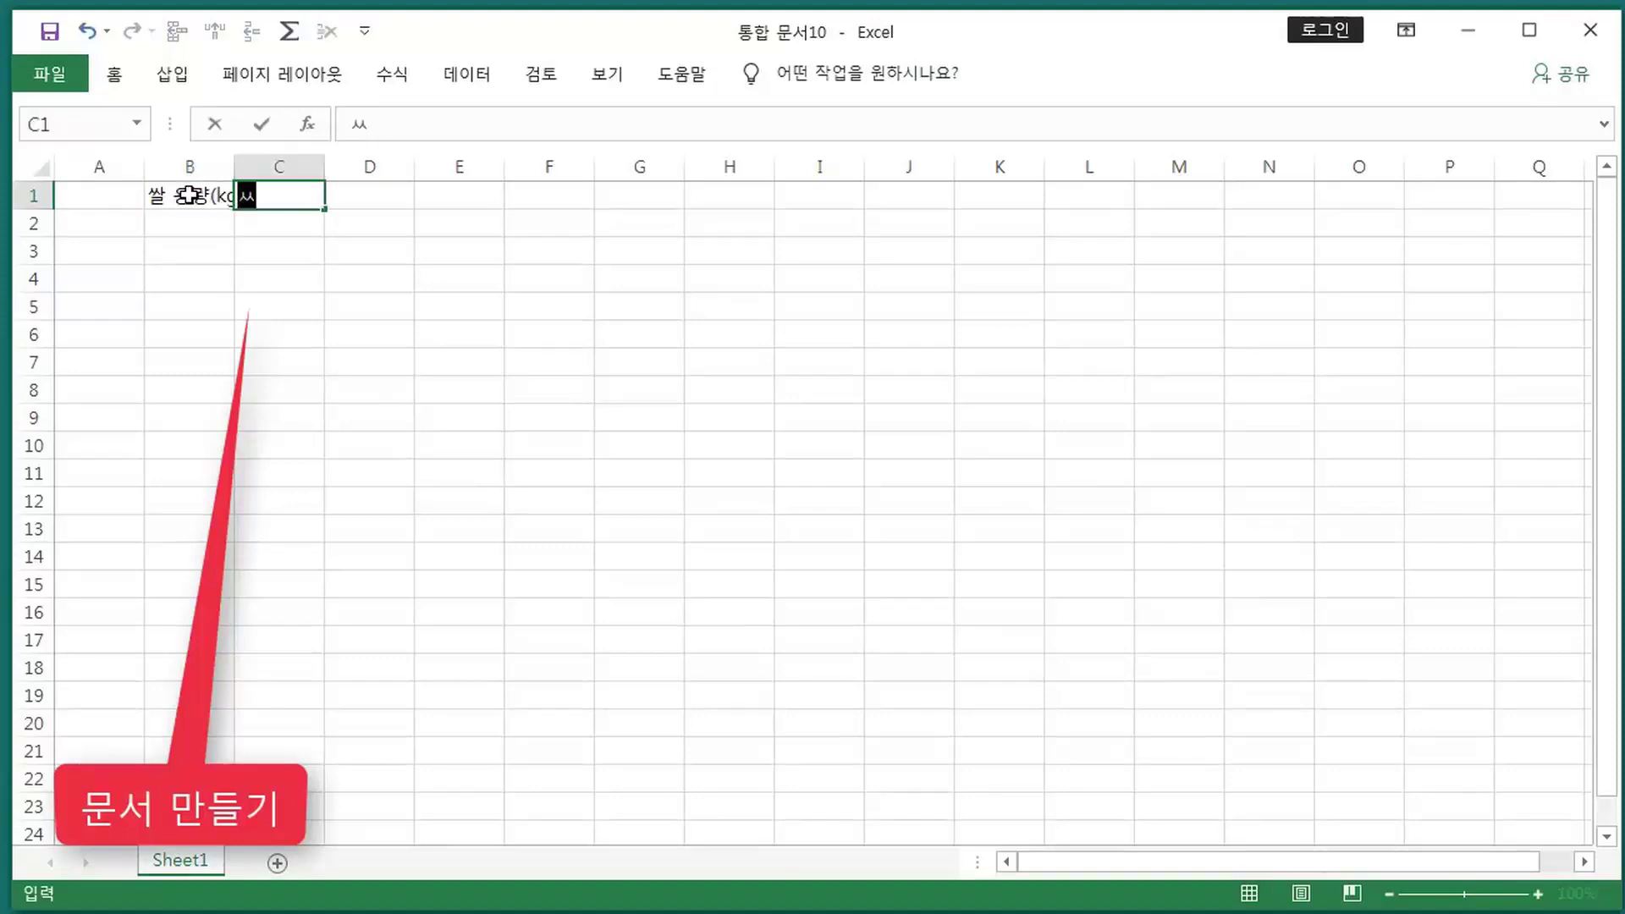
text(ㅏㄹ ㄷㅏㄴ)
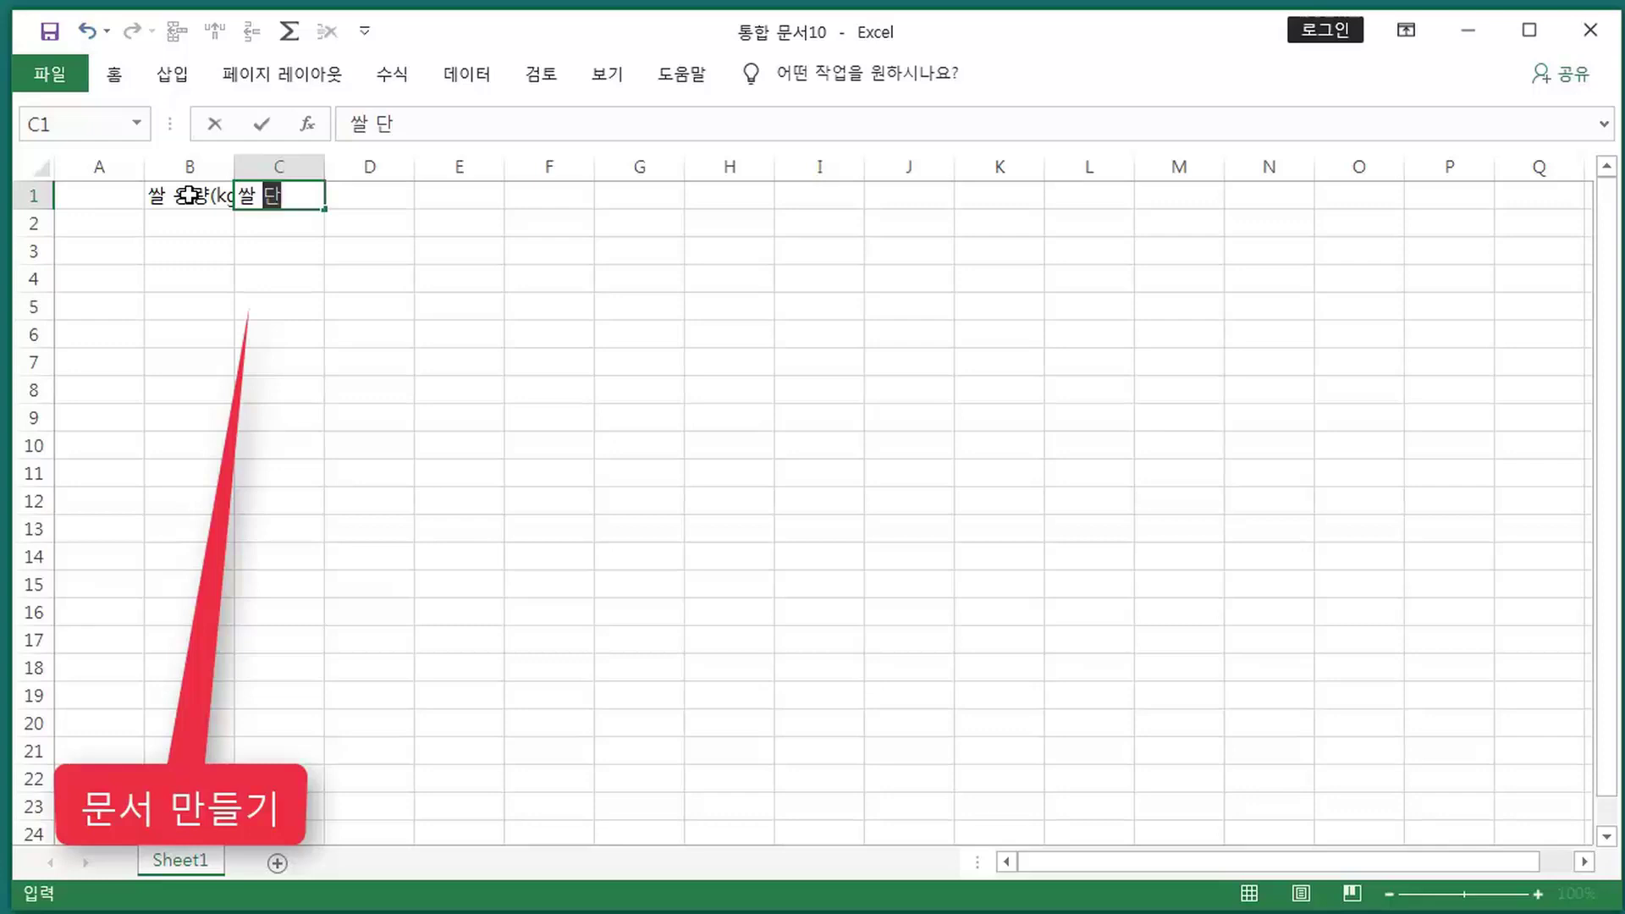
text(ㄱㅏ)
key(Tab)
text(ㅆ)
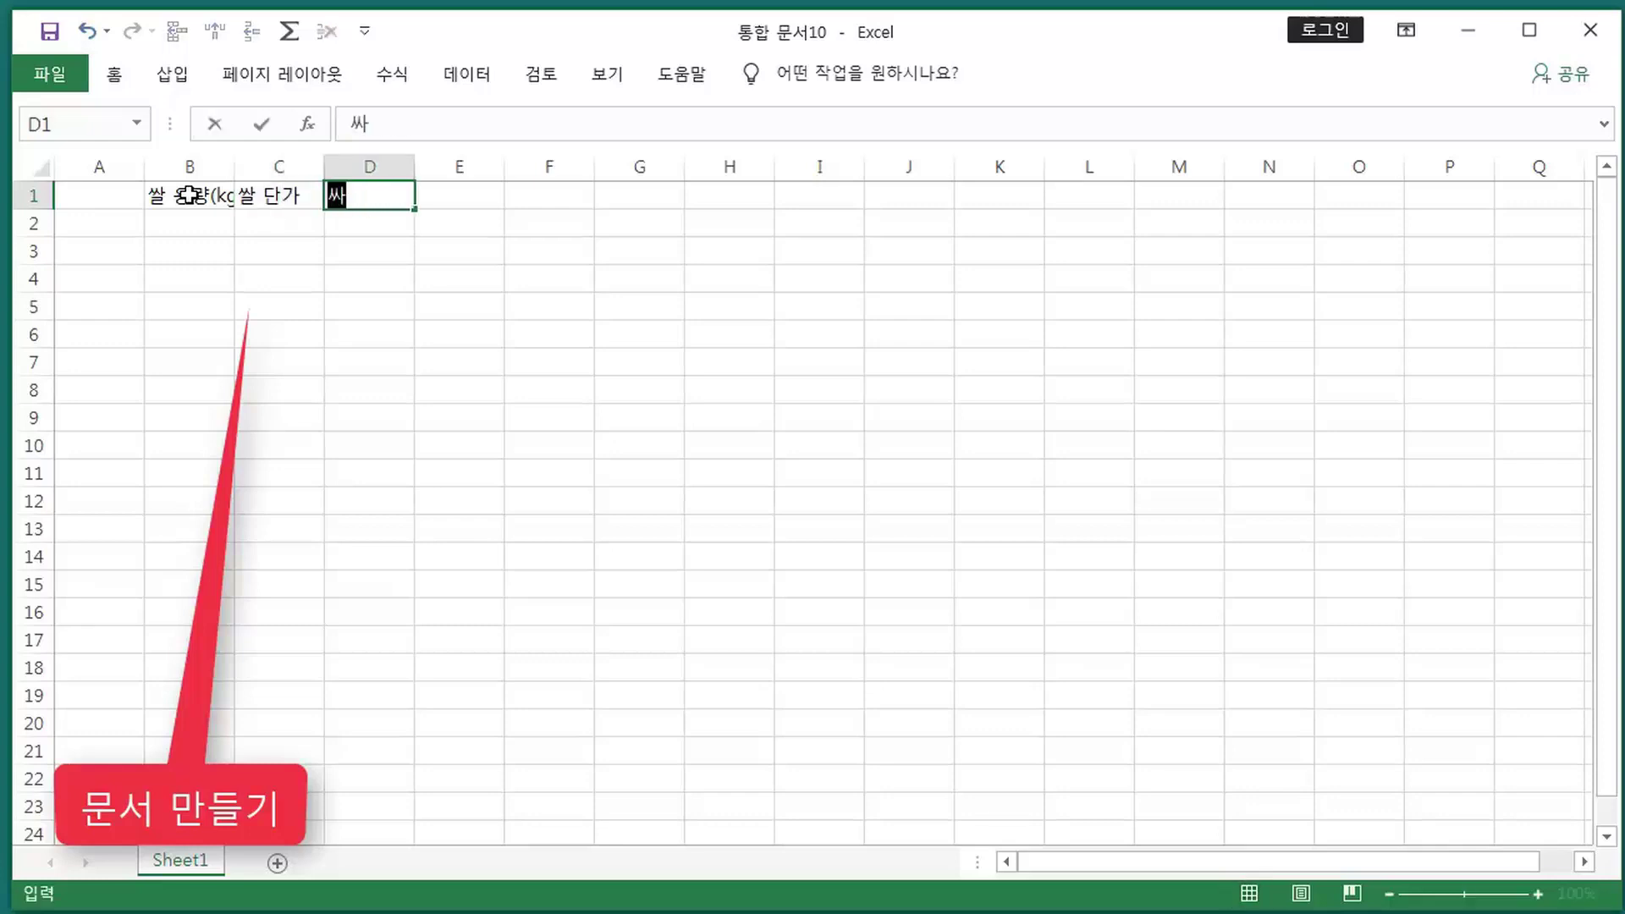
text(ㅏㄹ ㅅㅜㄹㅑㅇ)
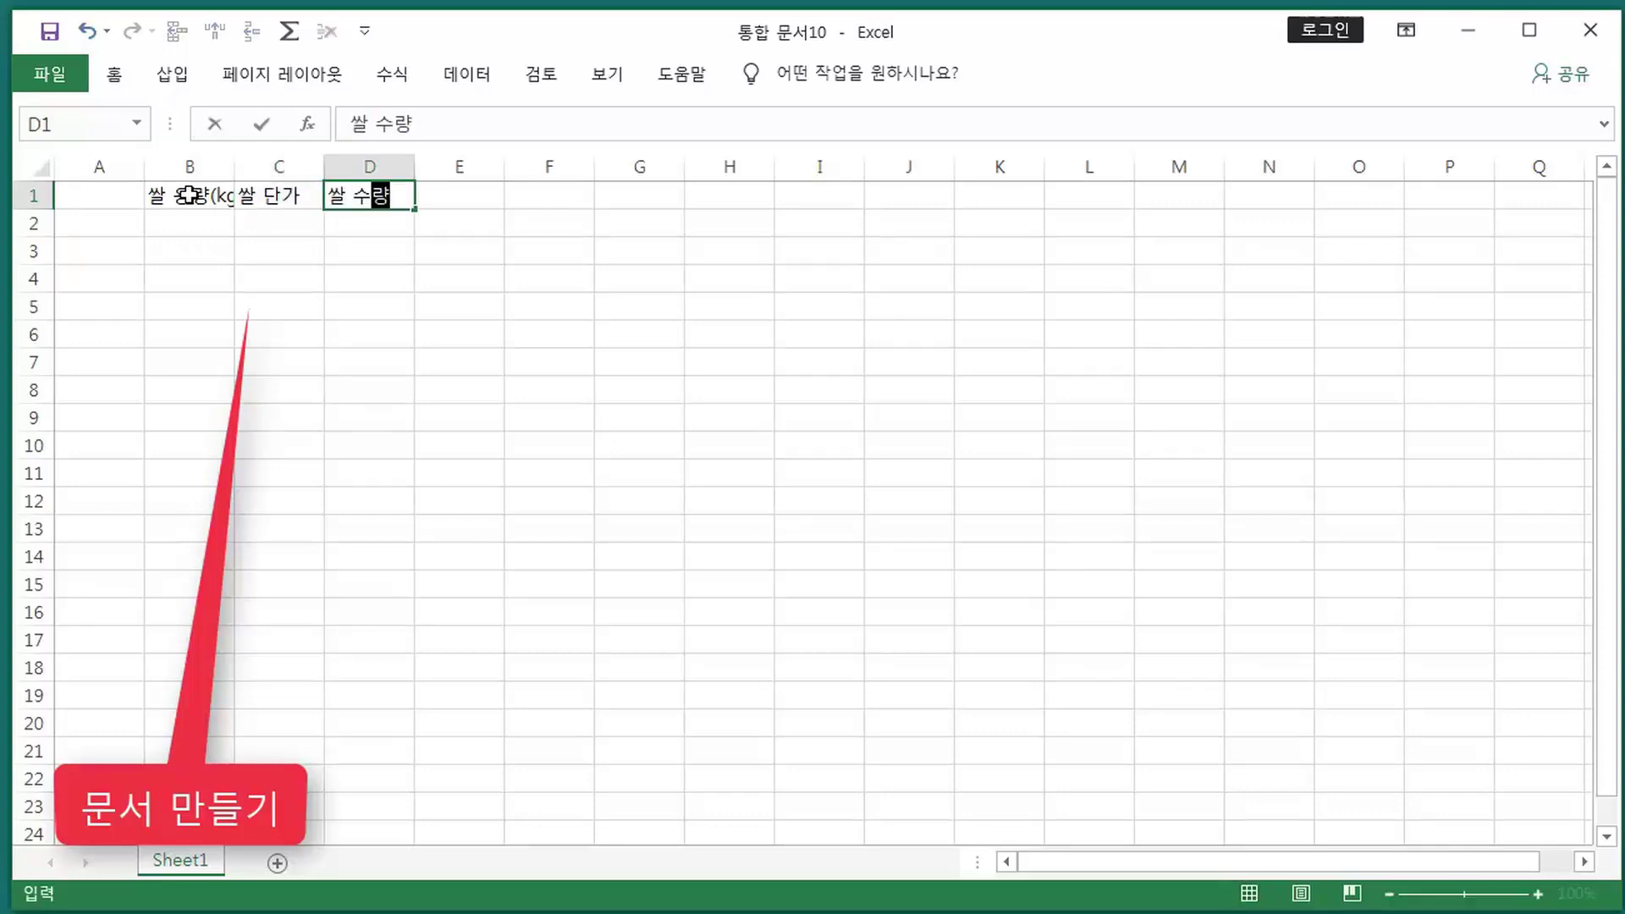
key(Tab)
text(ㅆㅏㄹ )
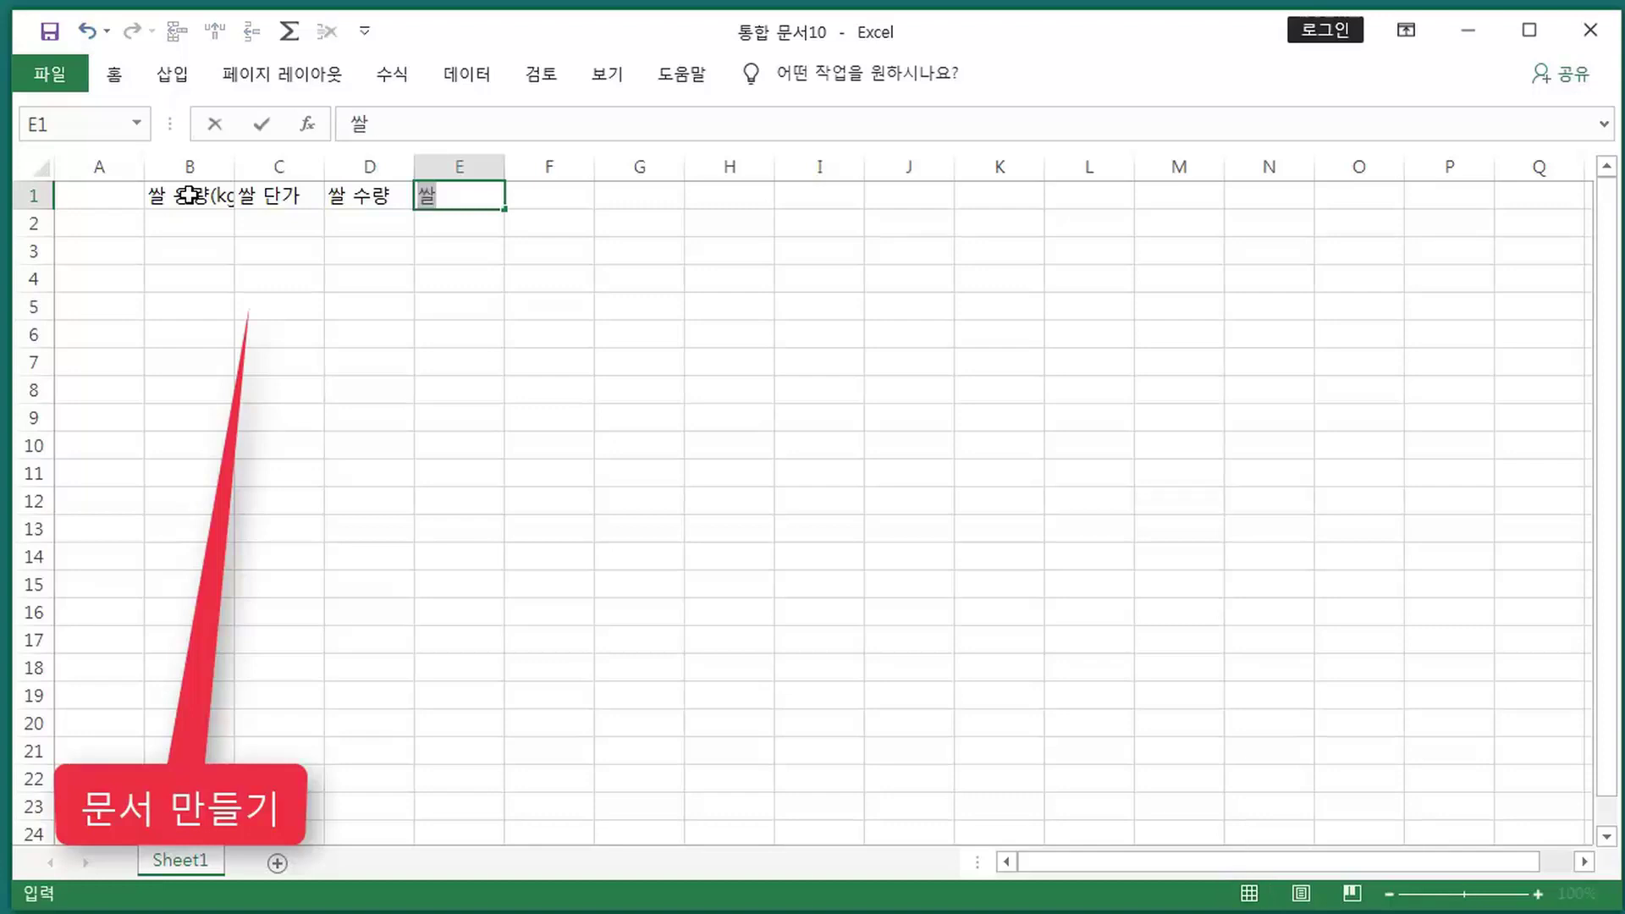
text(ㅎㅏㅂㄱ)
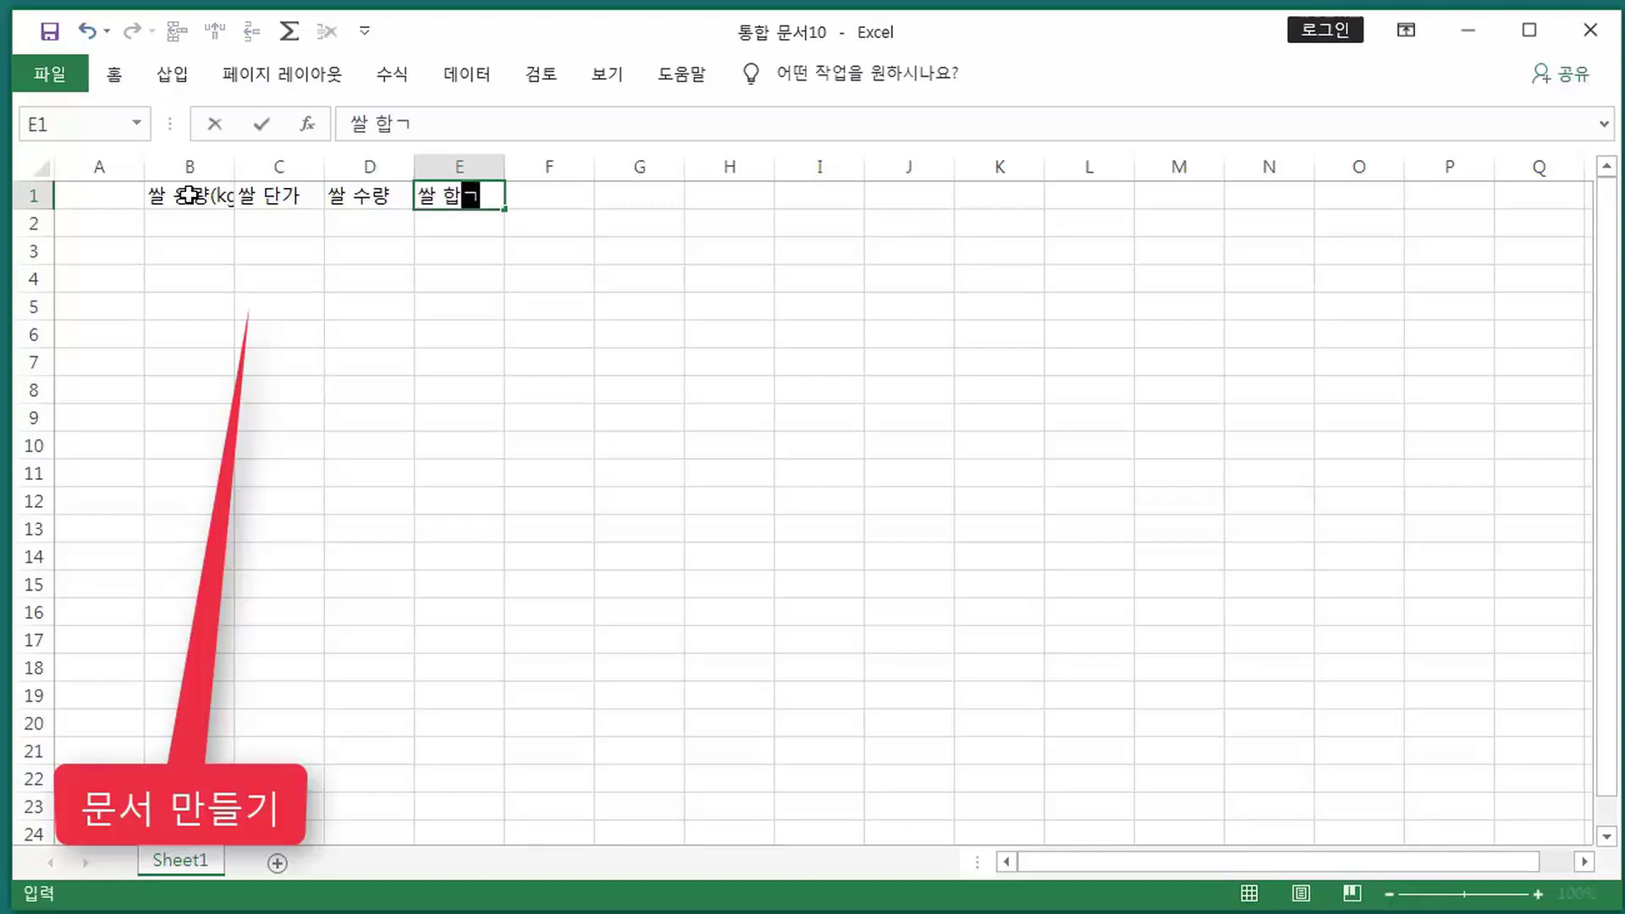
text(ㅖ)
key(Tab)
key(Tab)
- Enter the water headers 생수용량(리터), 생수 단가, 생수 수량 and 생수 합계 in G1:J1
text(ㅅㅐㅇ)
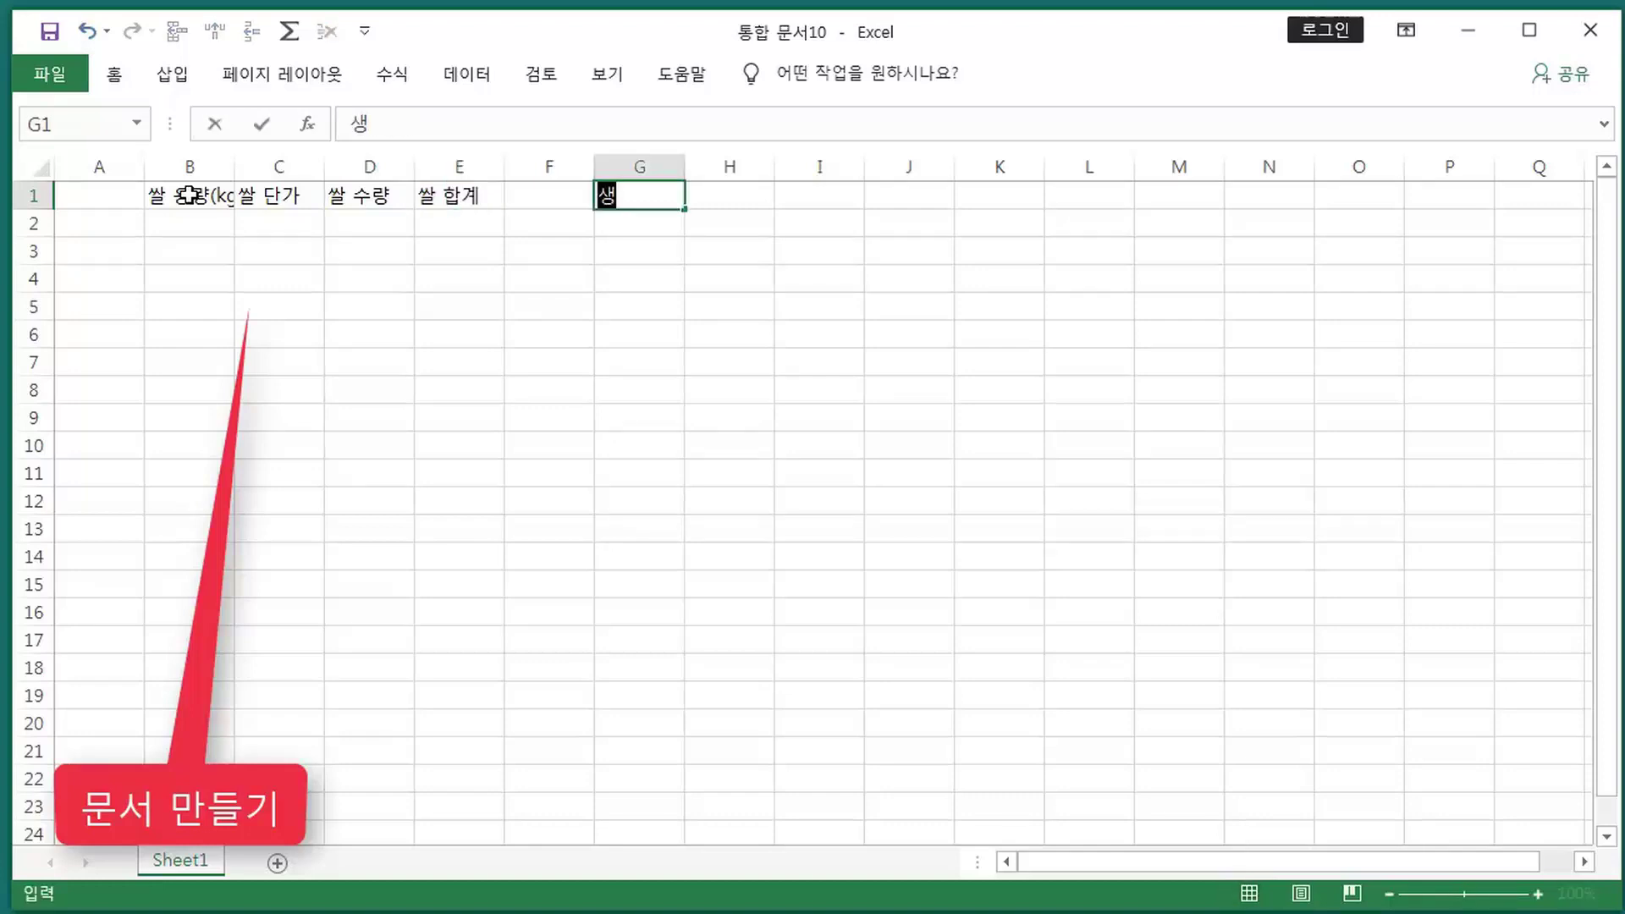
text(ㅅㅜㅇㅛ)
text(ㅇㄹㅑㅇ(ㄹㅣ)
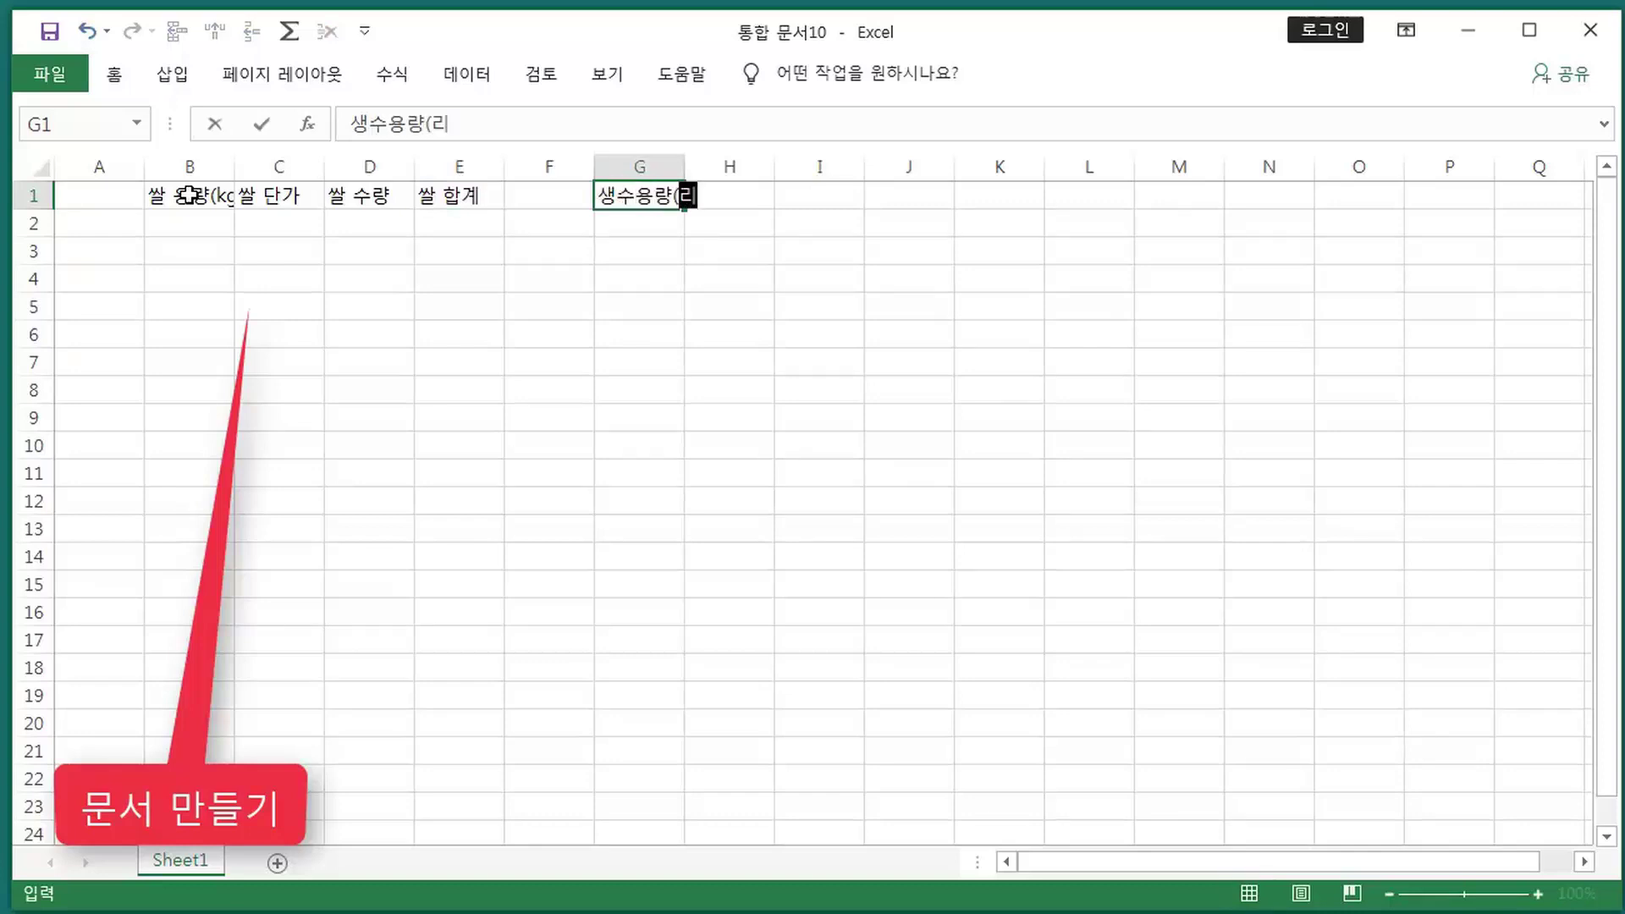
text(ㅌㅓ))
key(Tab)
text(생)
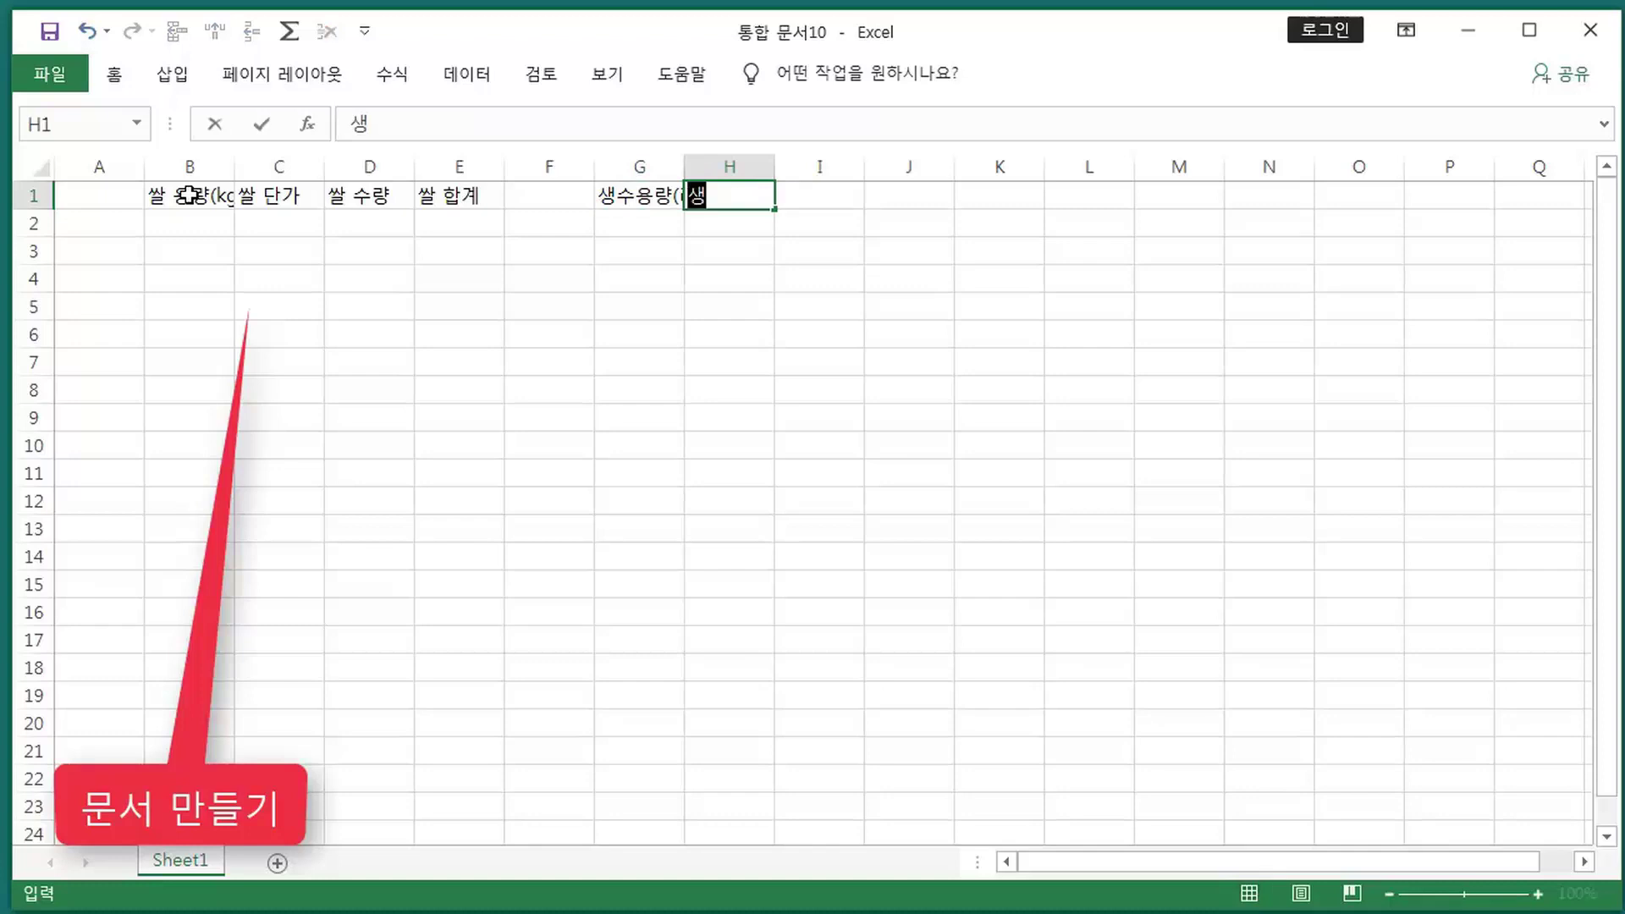
text(수ㄷ)
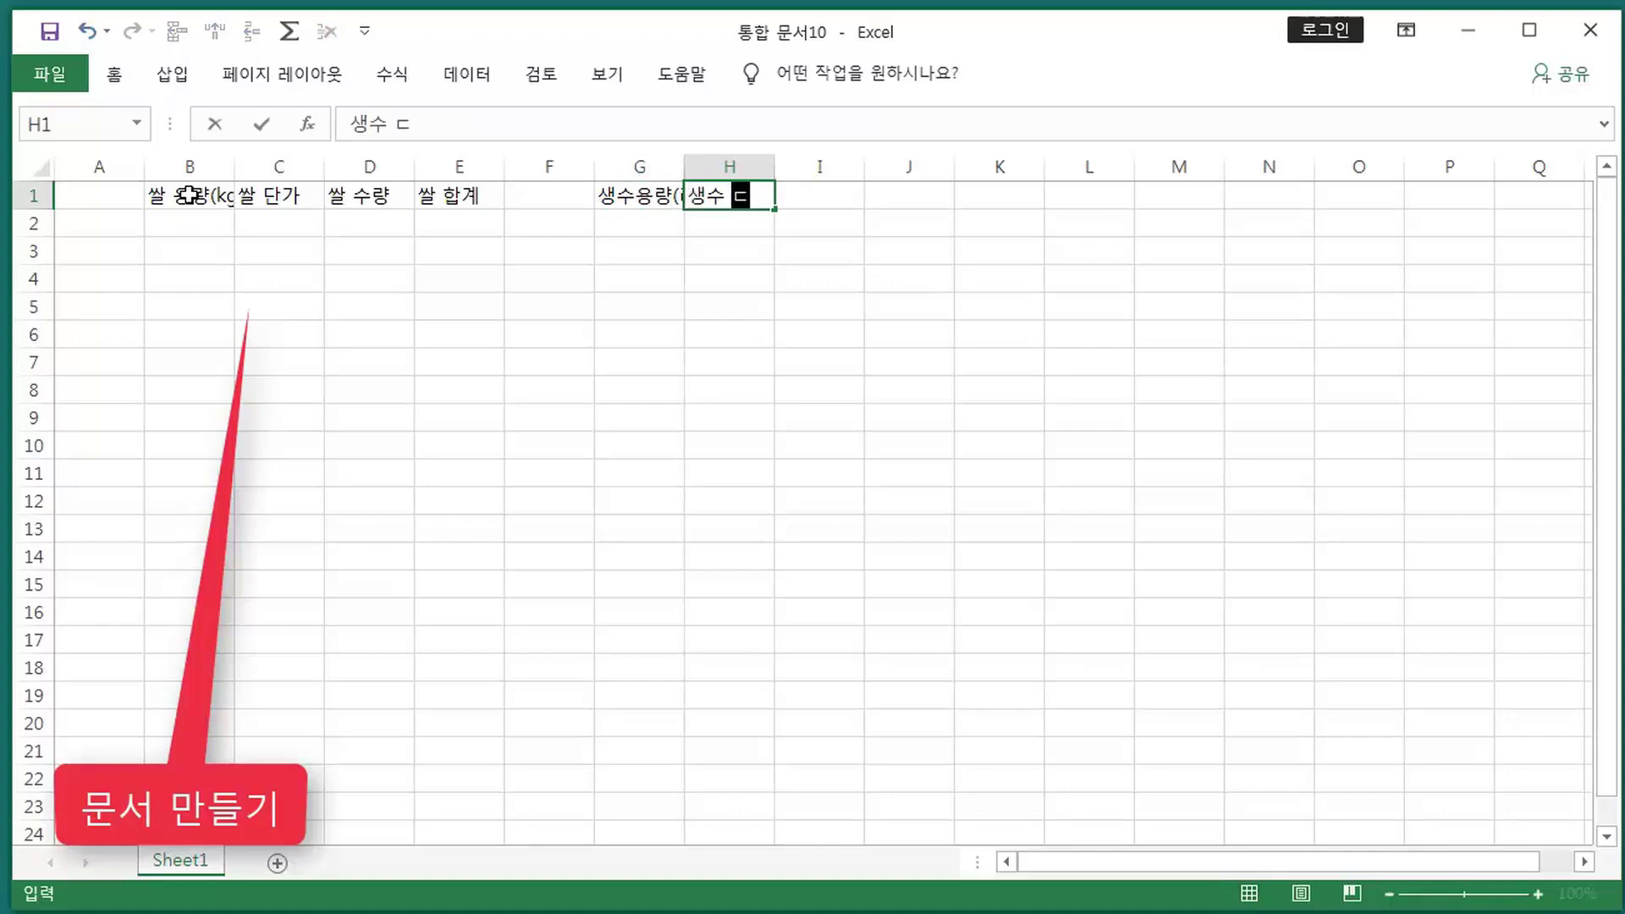
text(ㅏㄴㄱㅏ)
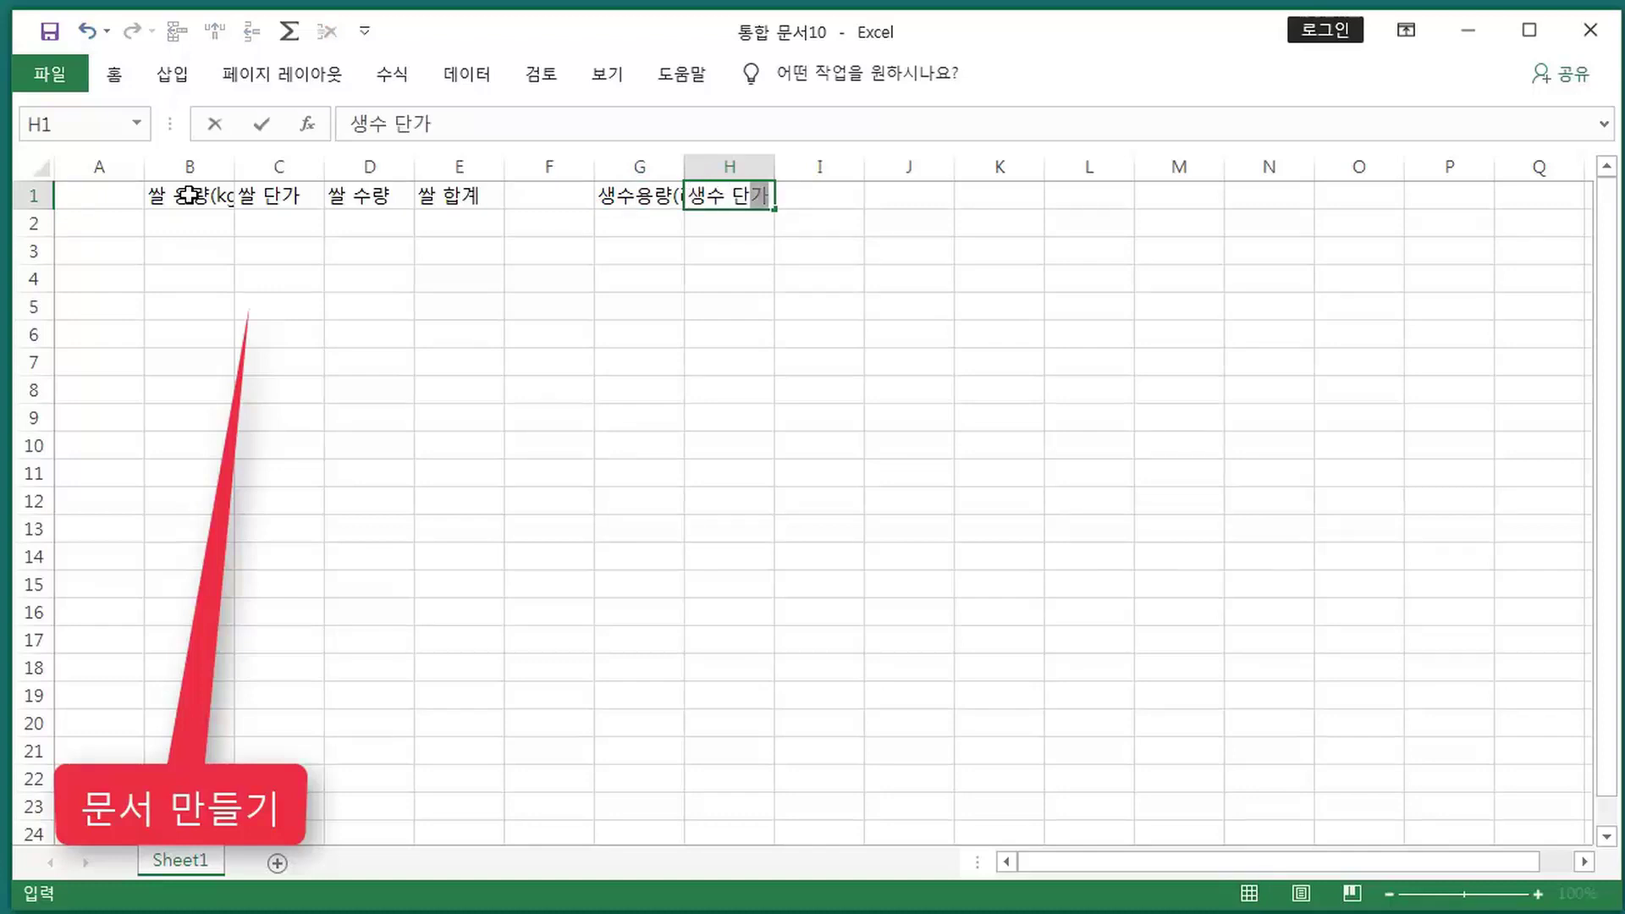
key(Tab)
text(ㅅㅐㅇㅅㅜ ㅅㅜ)
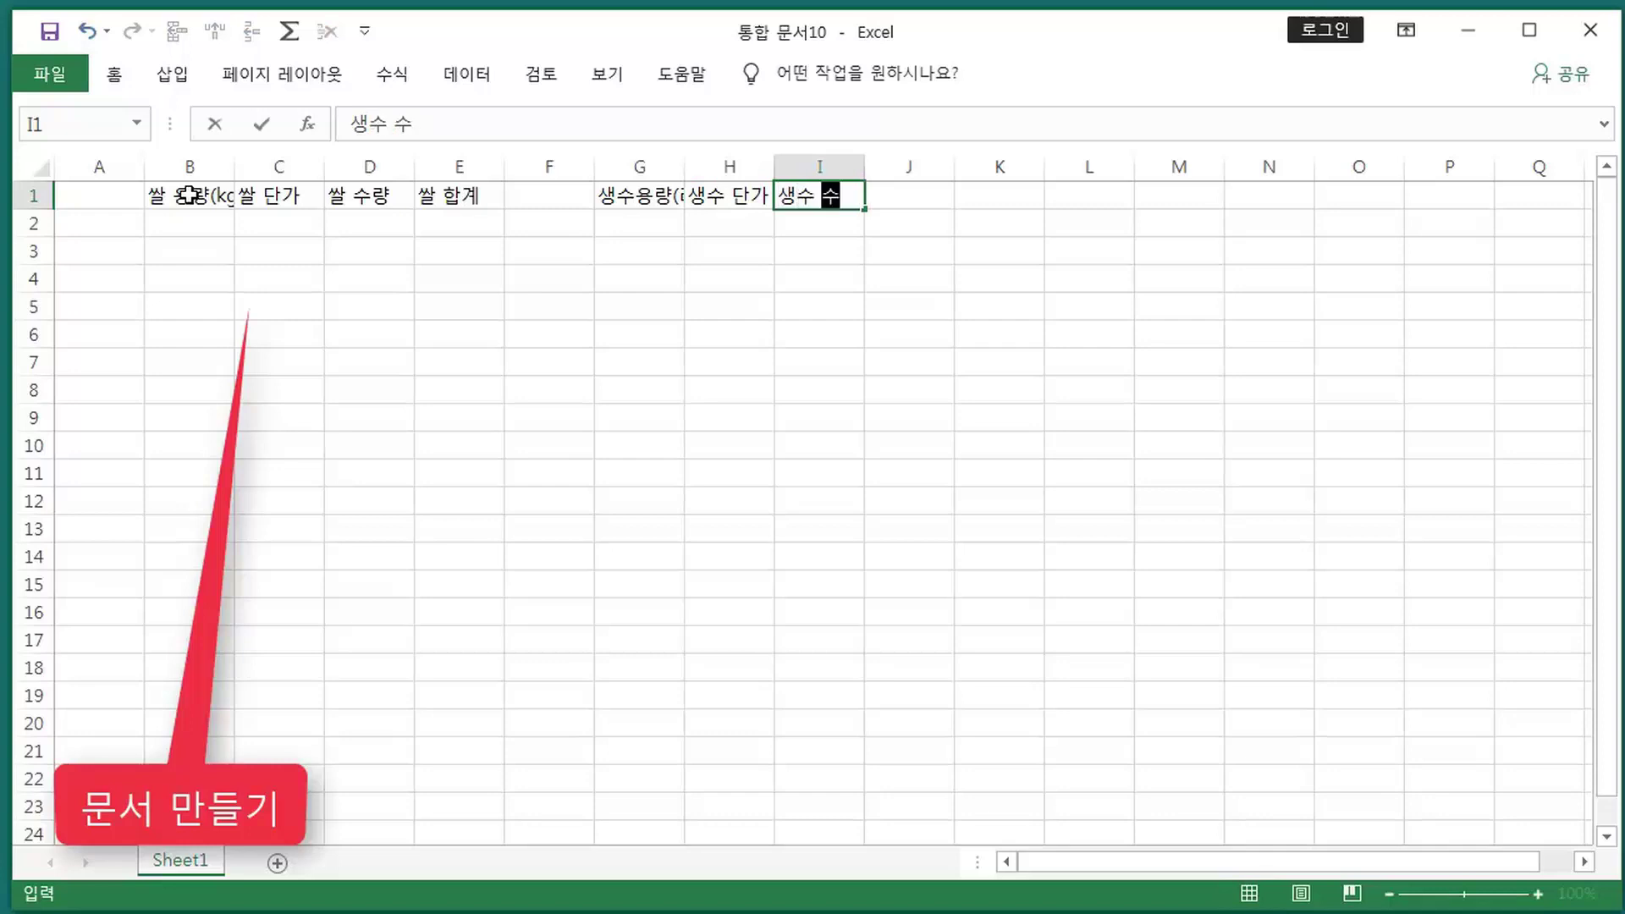
text(ㄹㅑㅇ)
key(Tab)
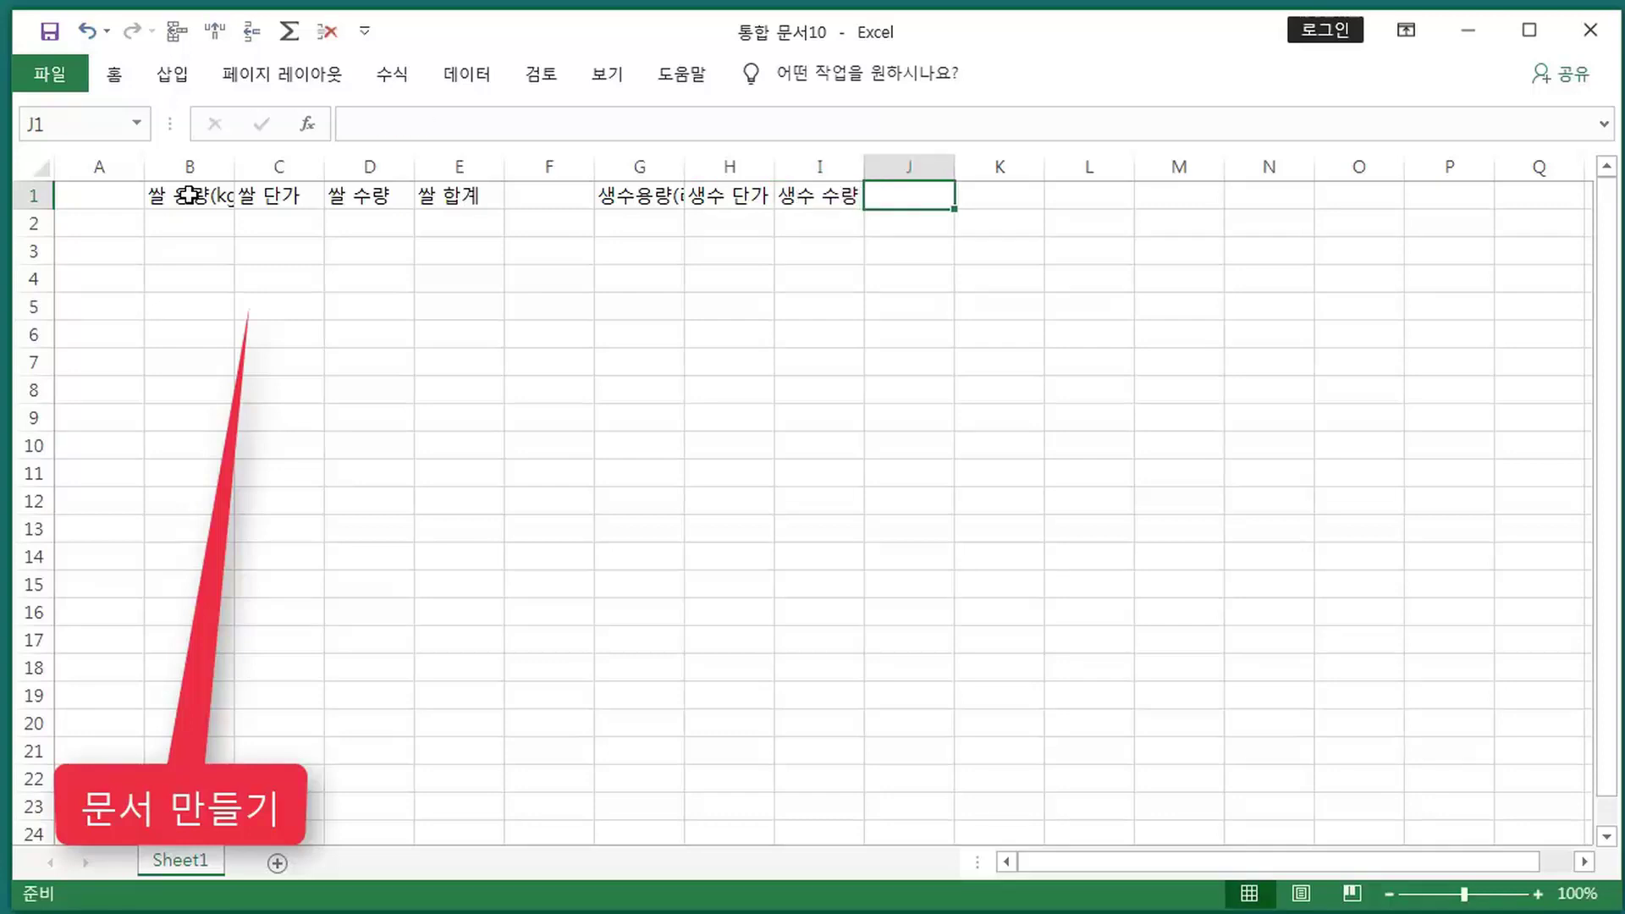
text(ㅅㅐㅇㅅㅜ)
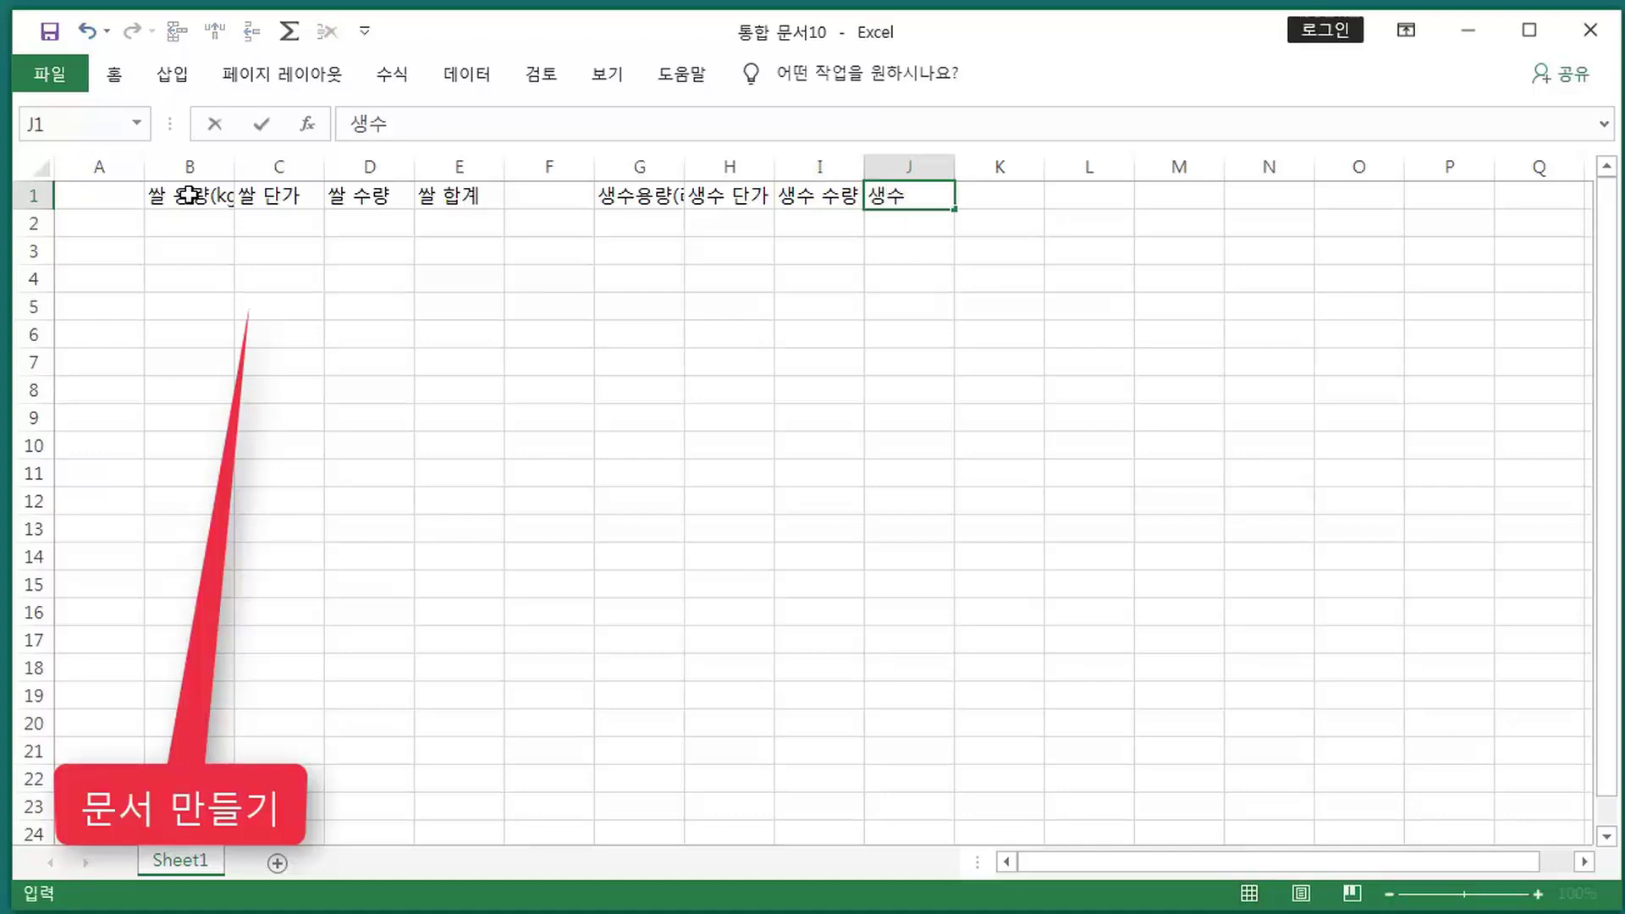
text(ㅎㅏㅂ)
text(ㄱㅖ)
key(Return)
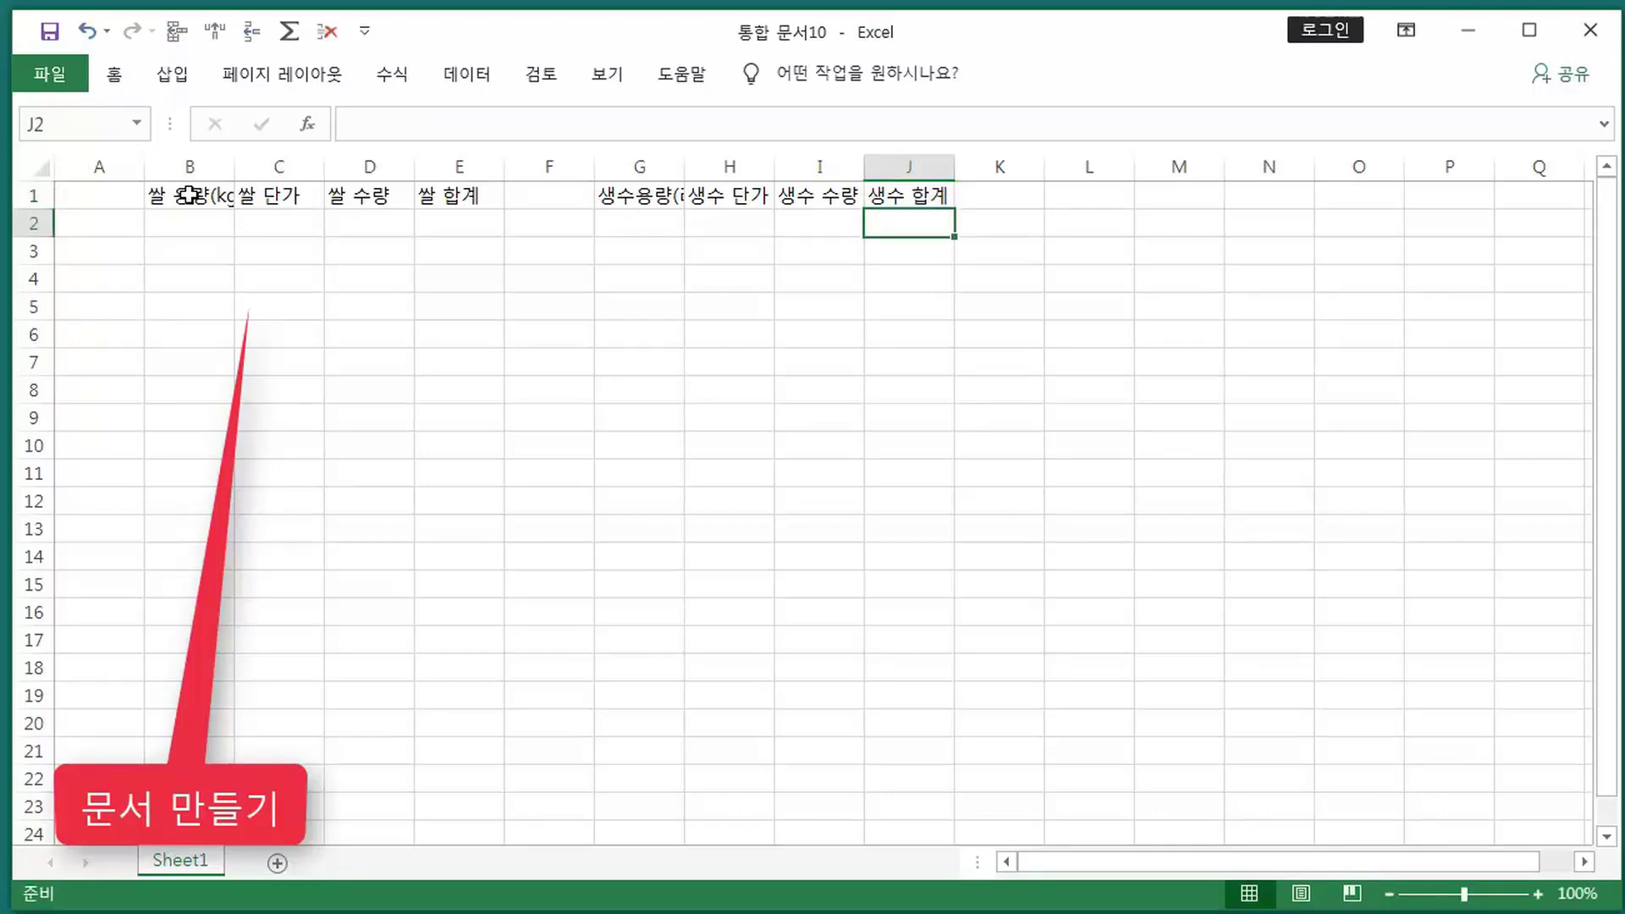
key(Left)
key(Left)
key(Left)
key(Left)
key(Left)
key(Left)
key(Left)
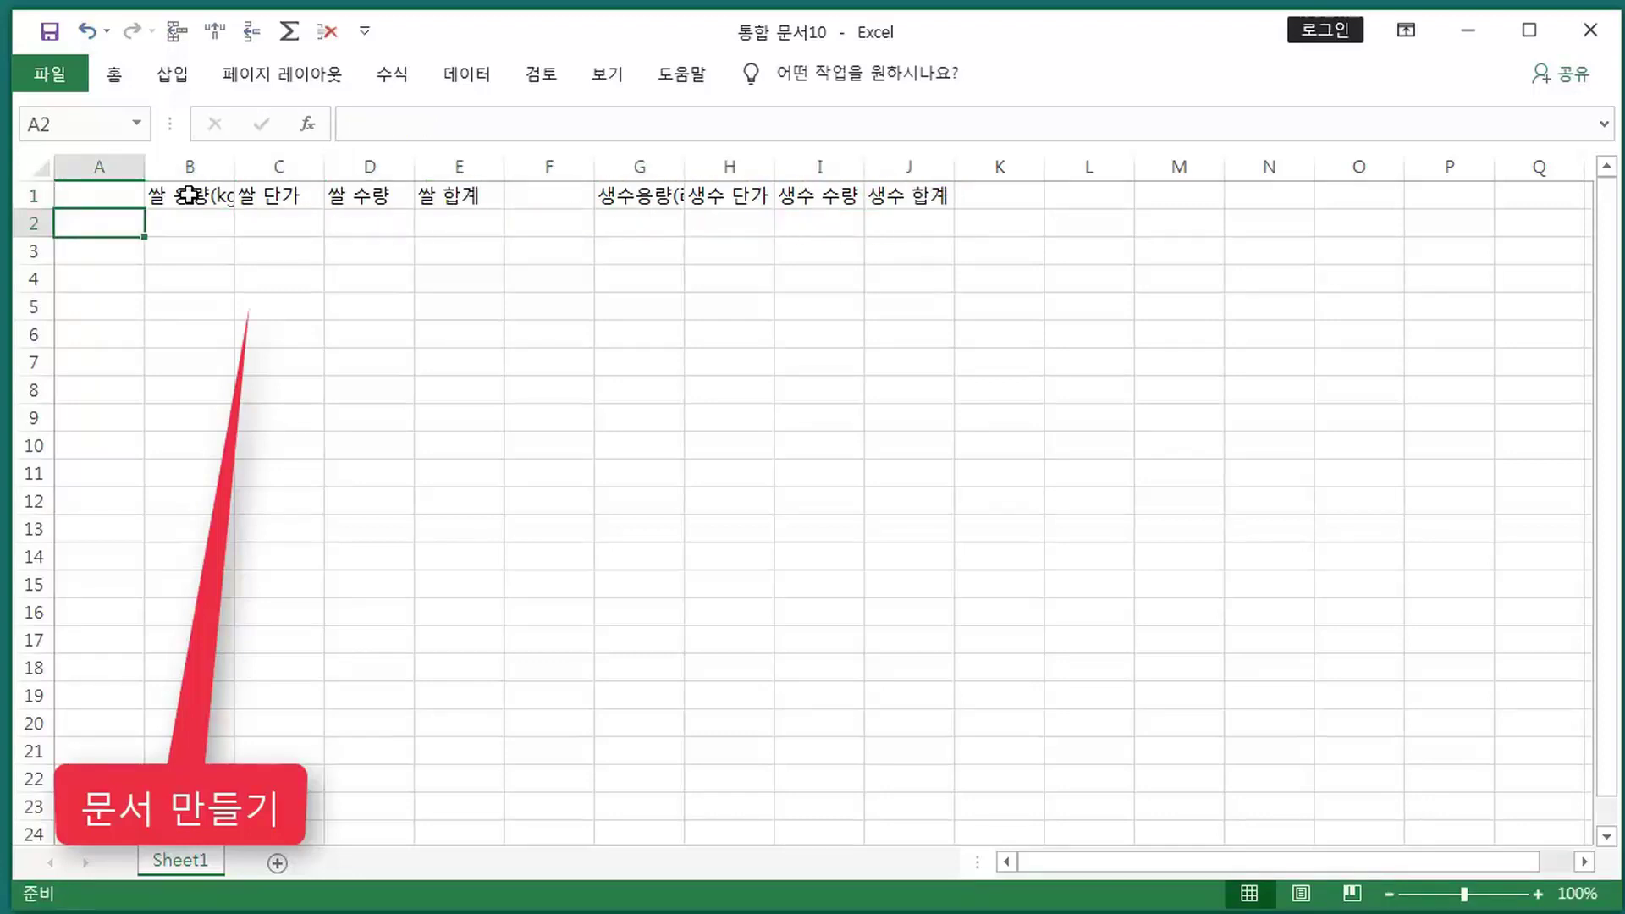
- Fill row 2 with date 20200101, 10 kg, price 20000, quantity 2 and total 40000
text(20)
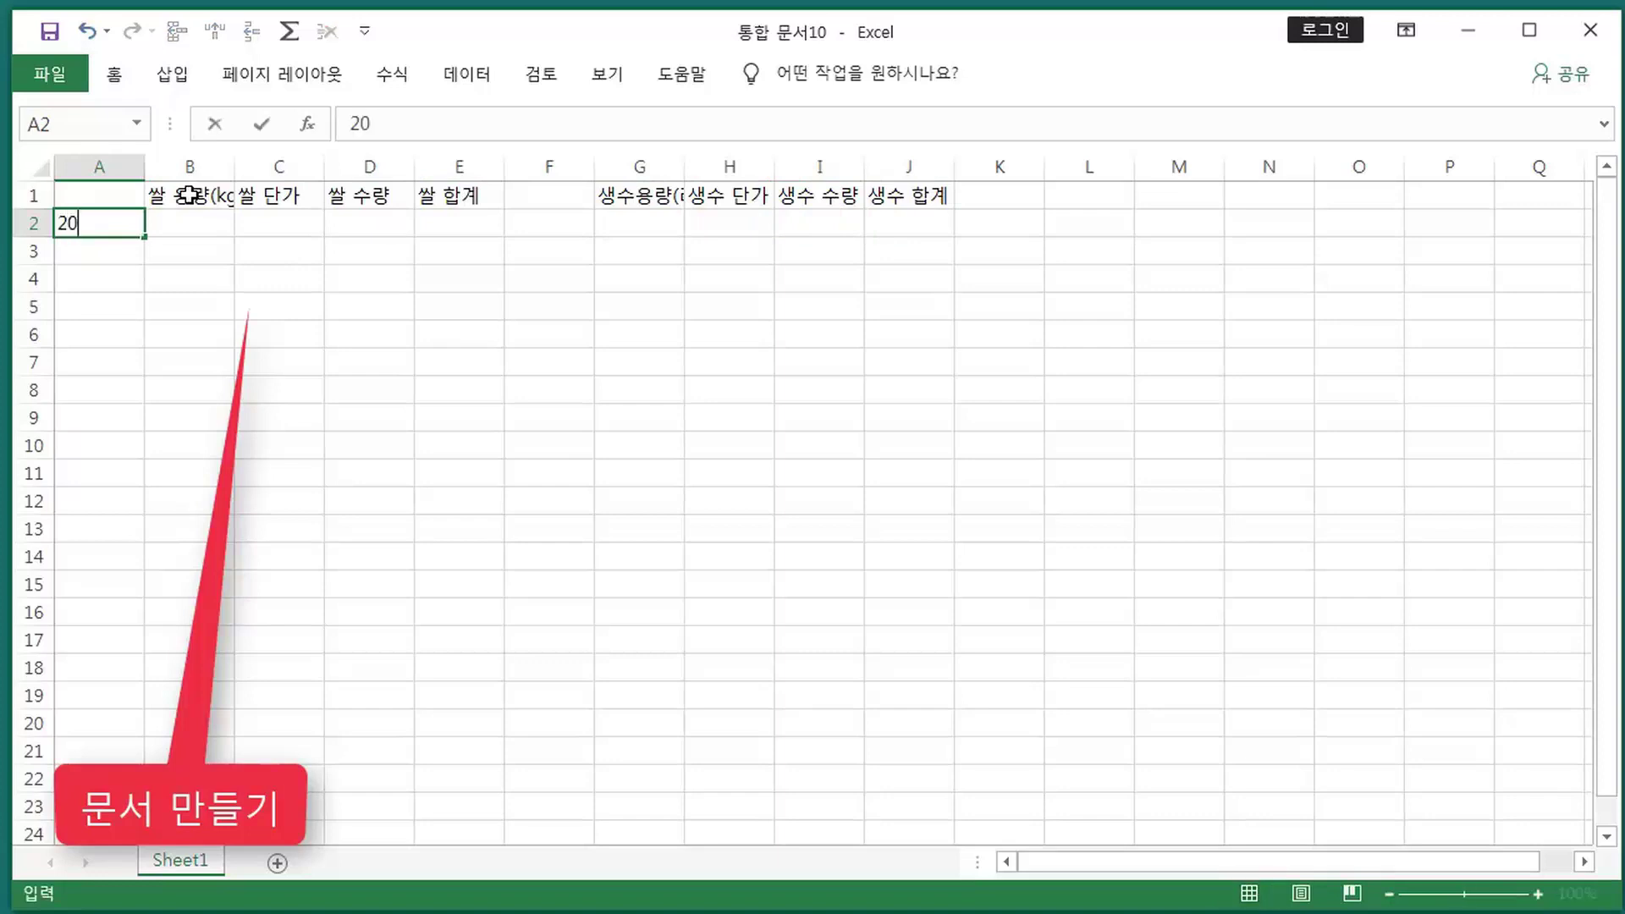
text(20)
text(0101)
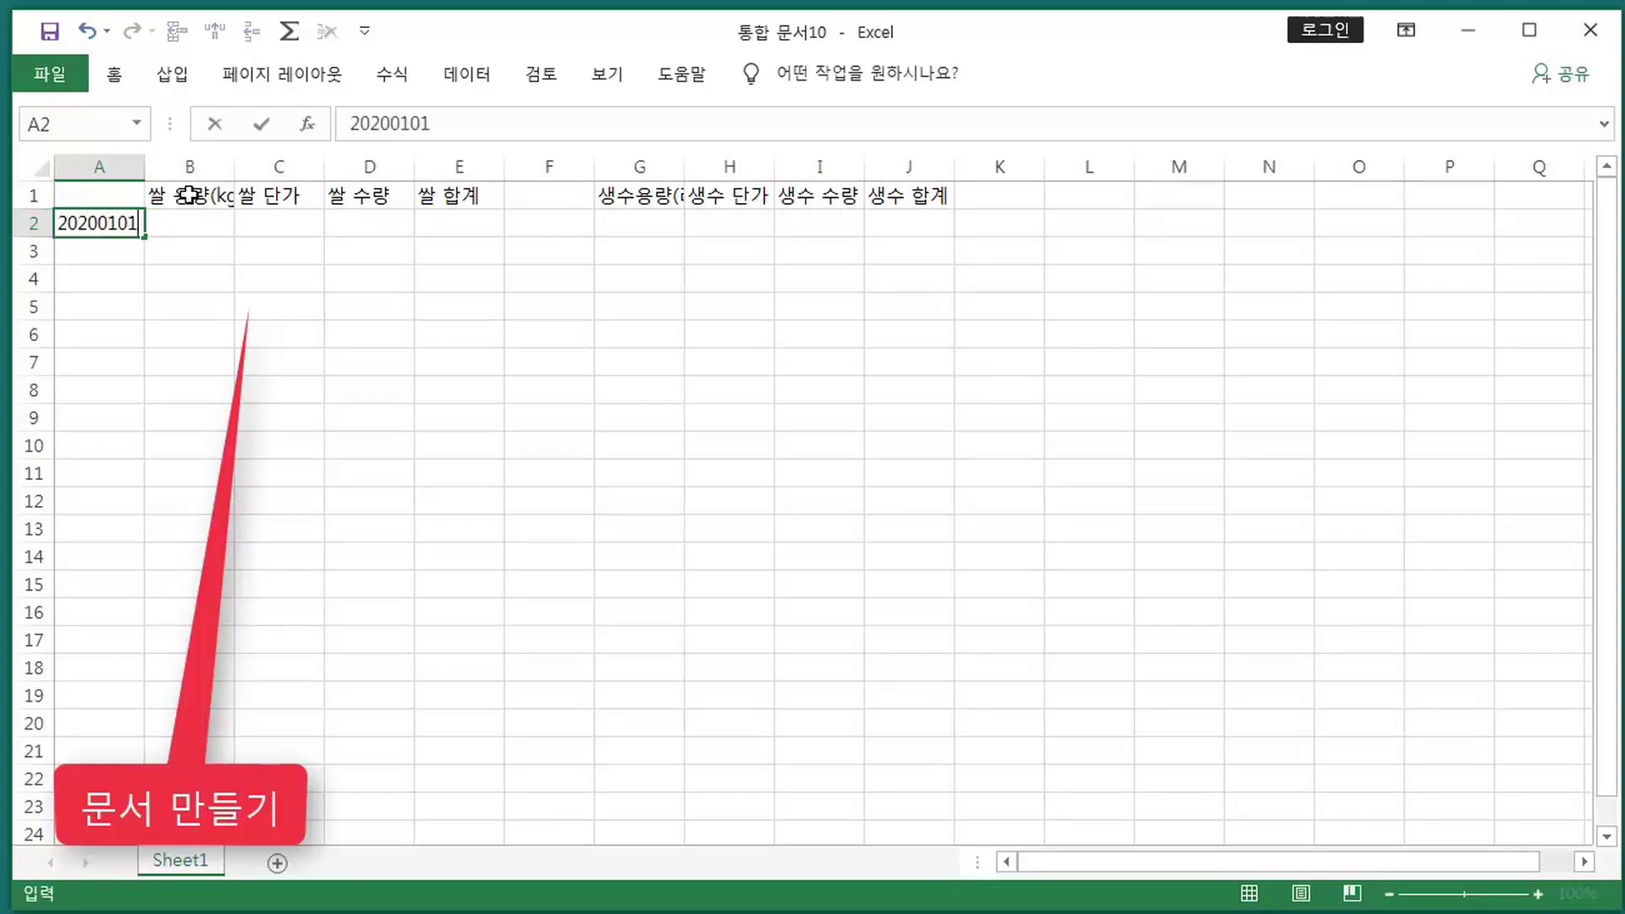
key(Tab)
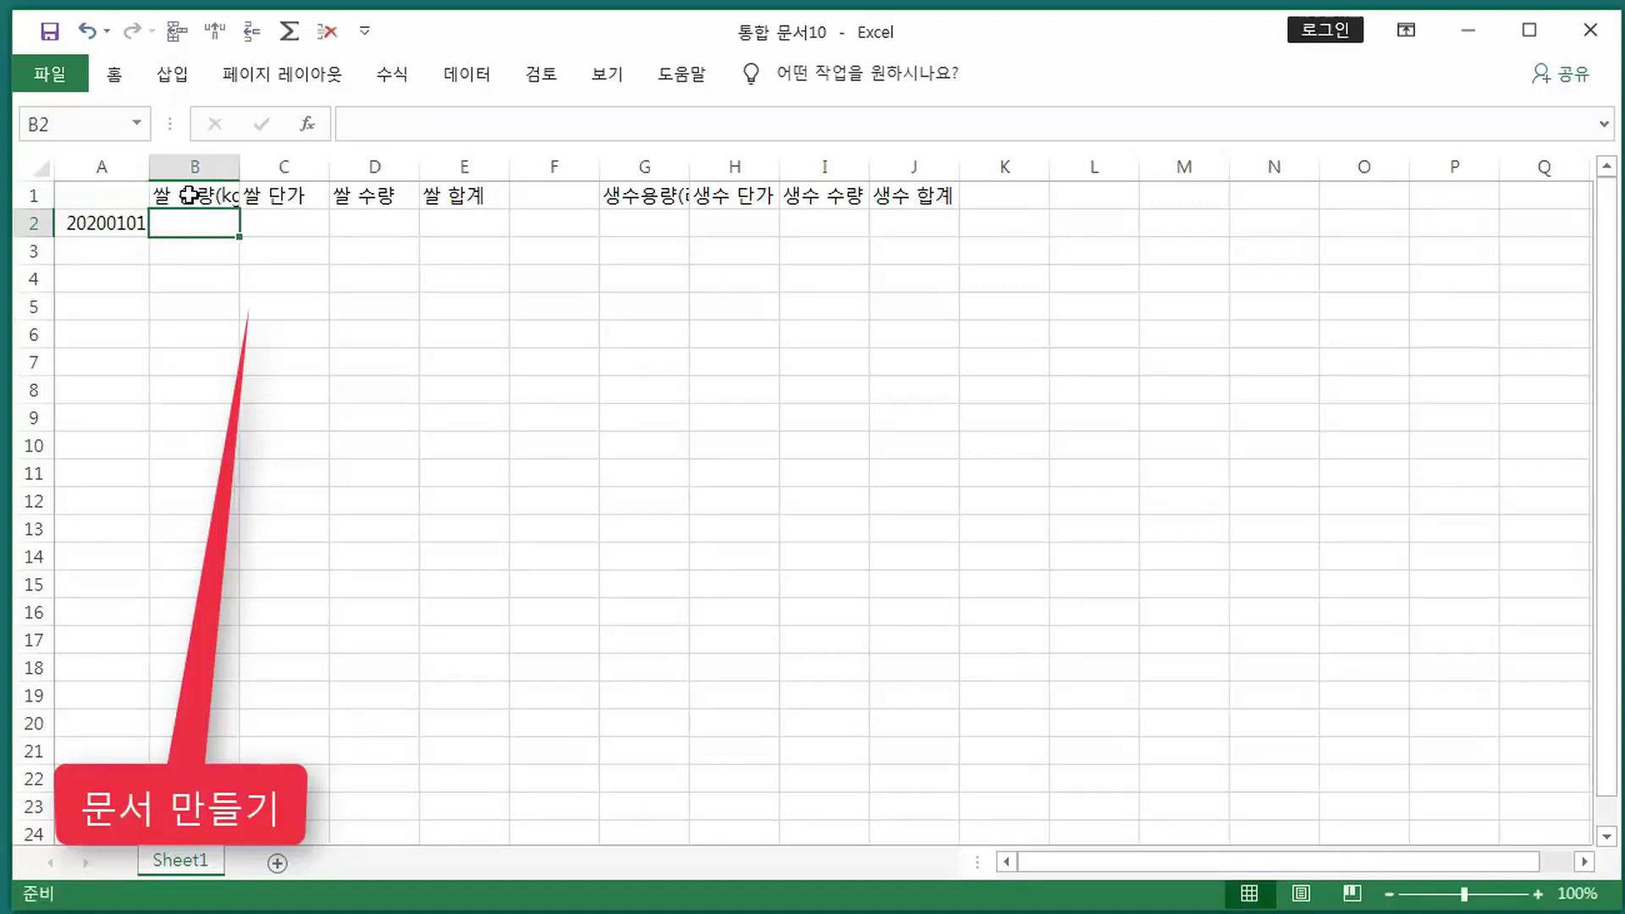
text(10)
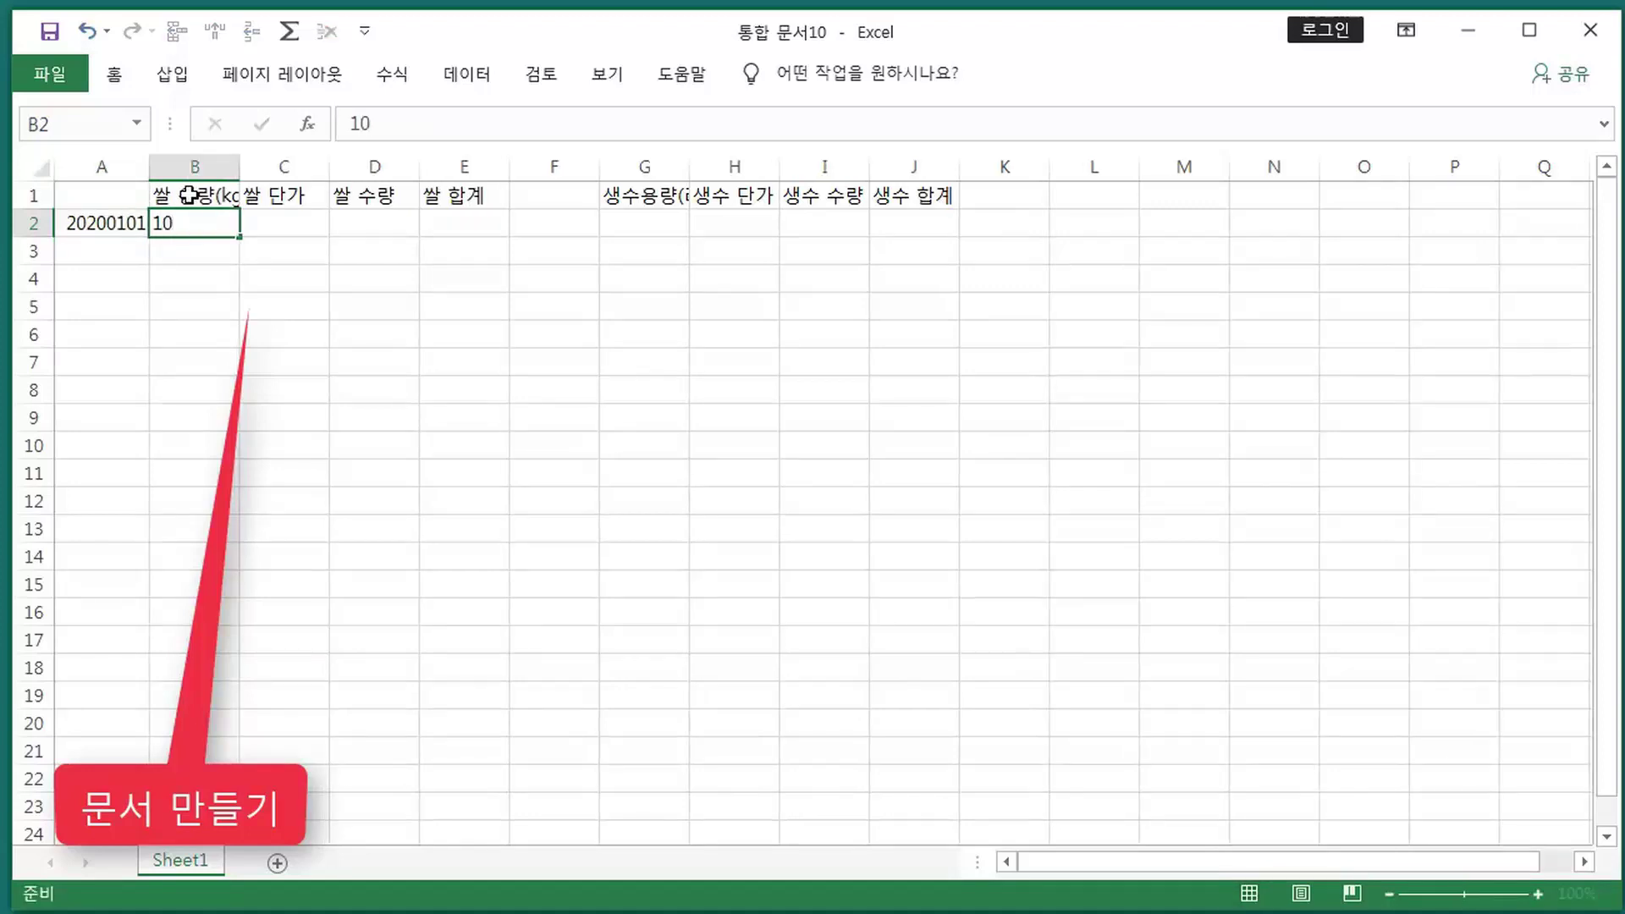
key(Tab)
text(2)
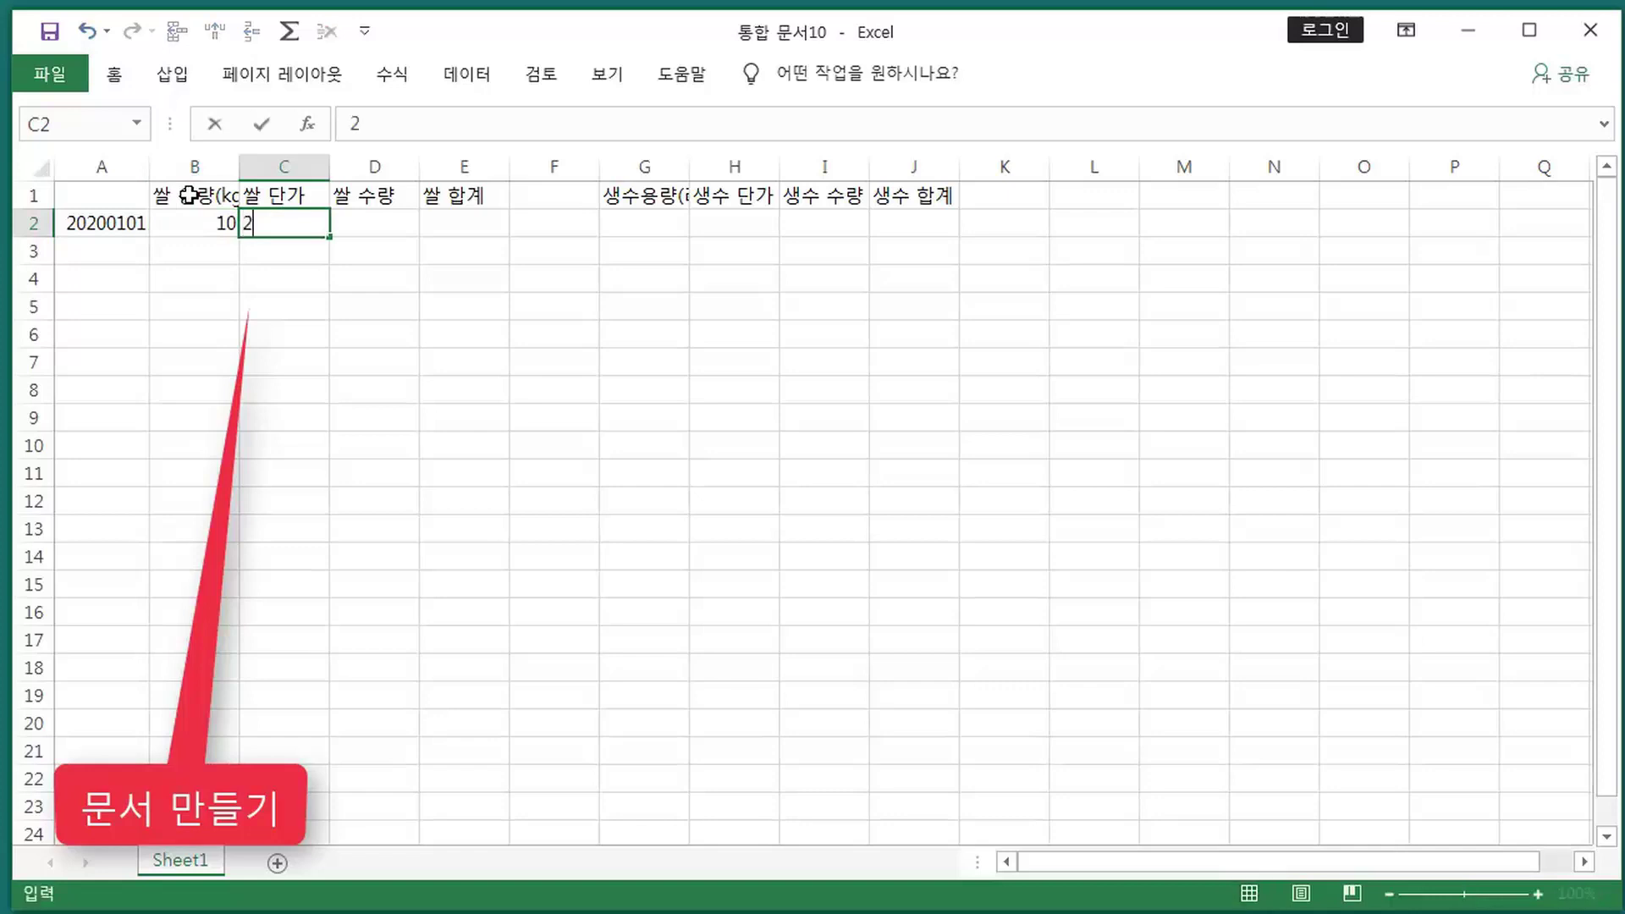
text(0000)
key(Tab)
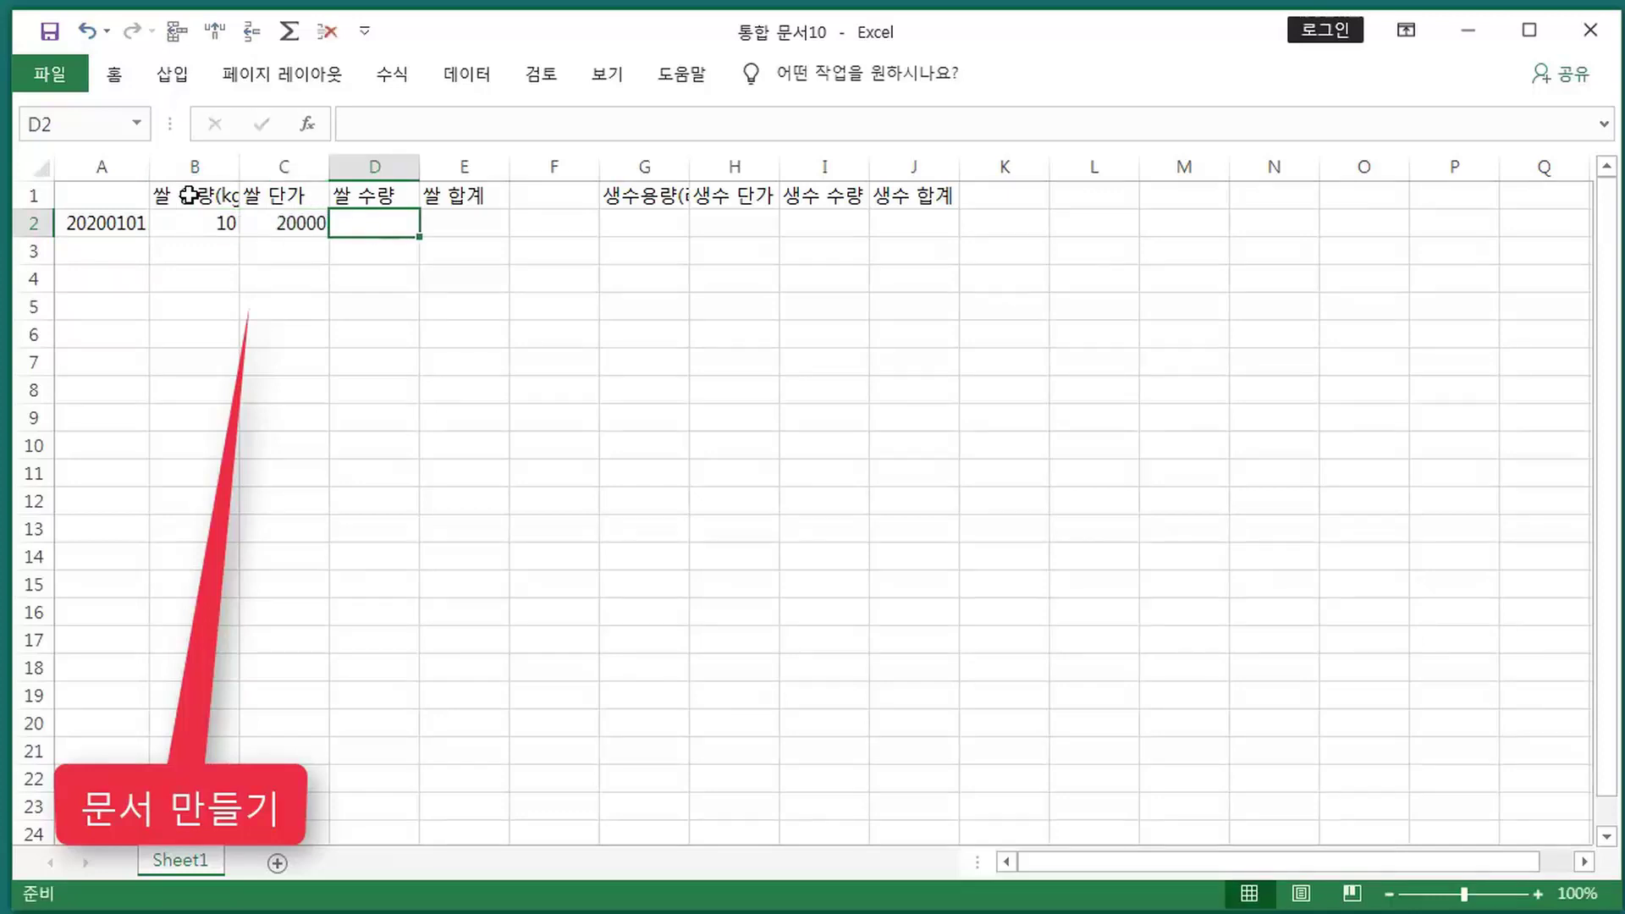
text(2)
key(Tab)
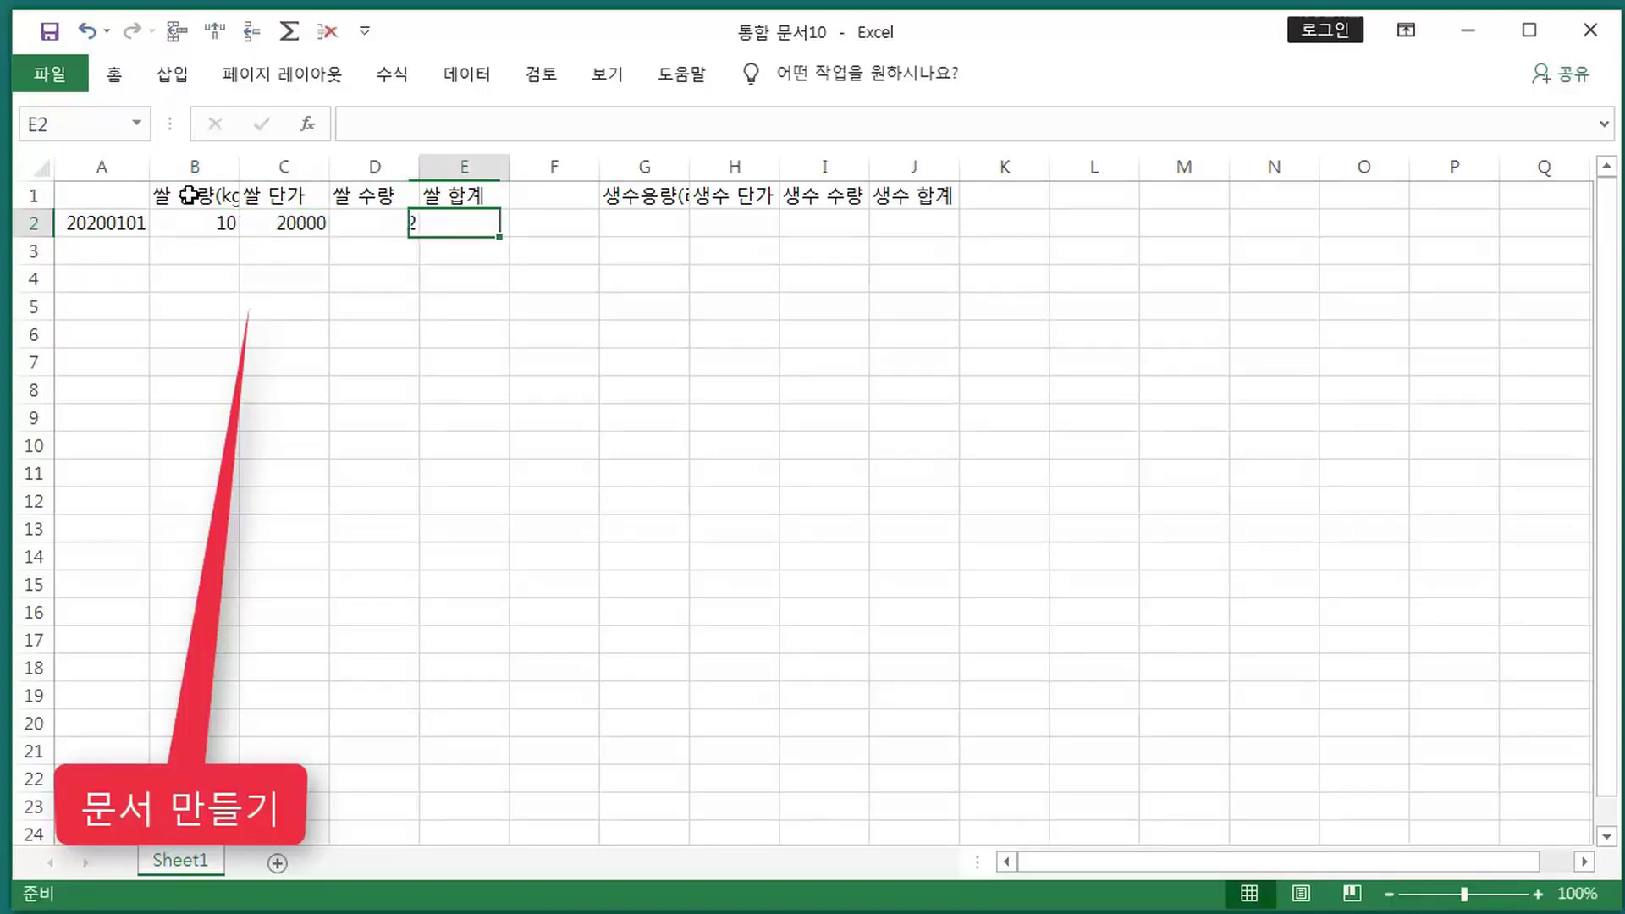
text(4)
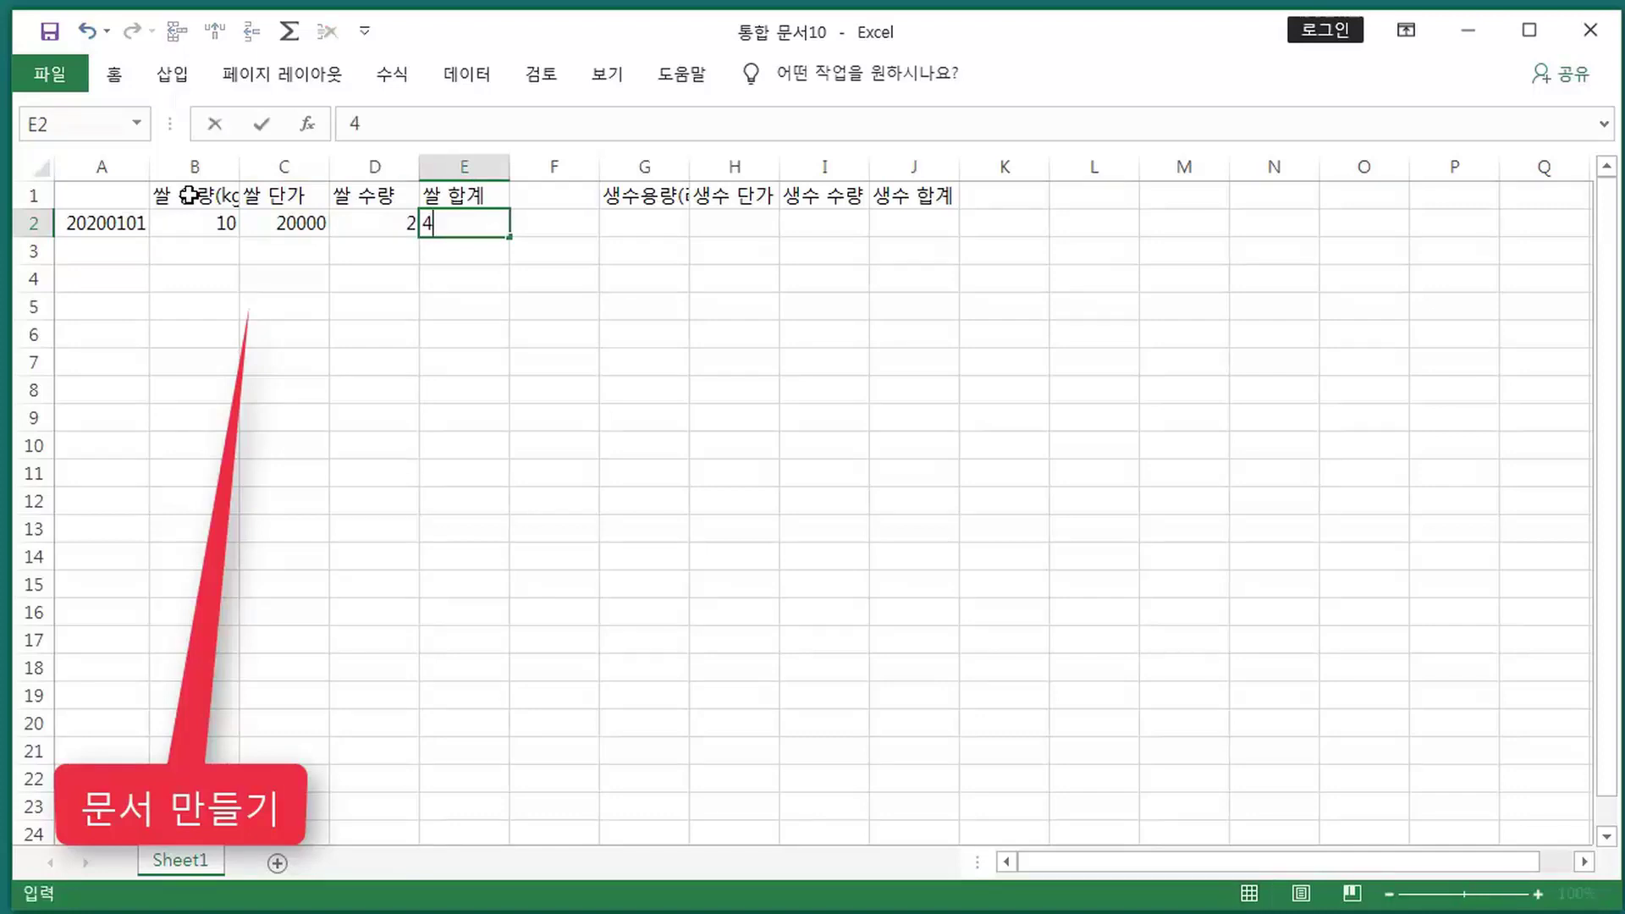
text(0000)
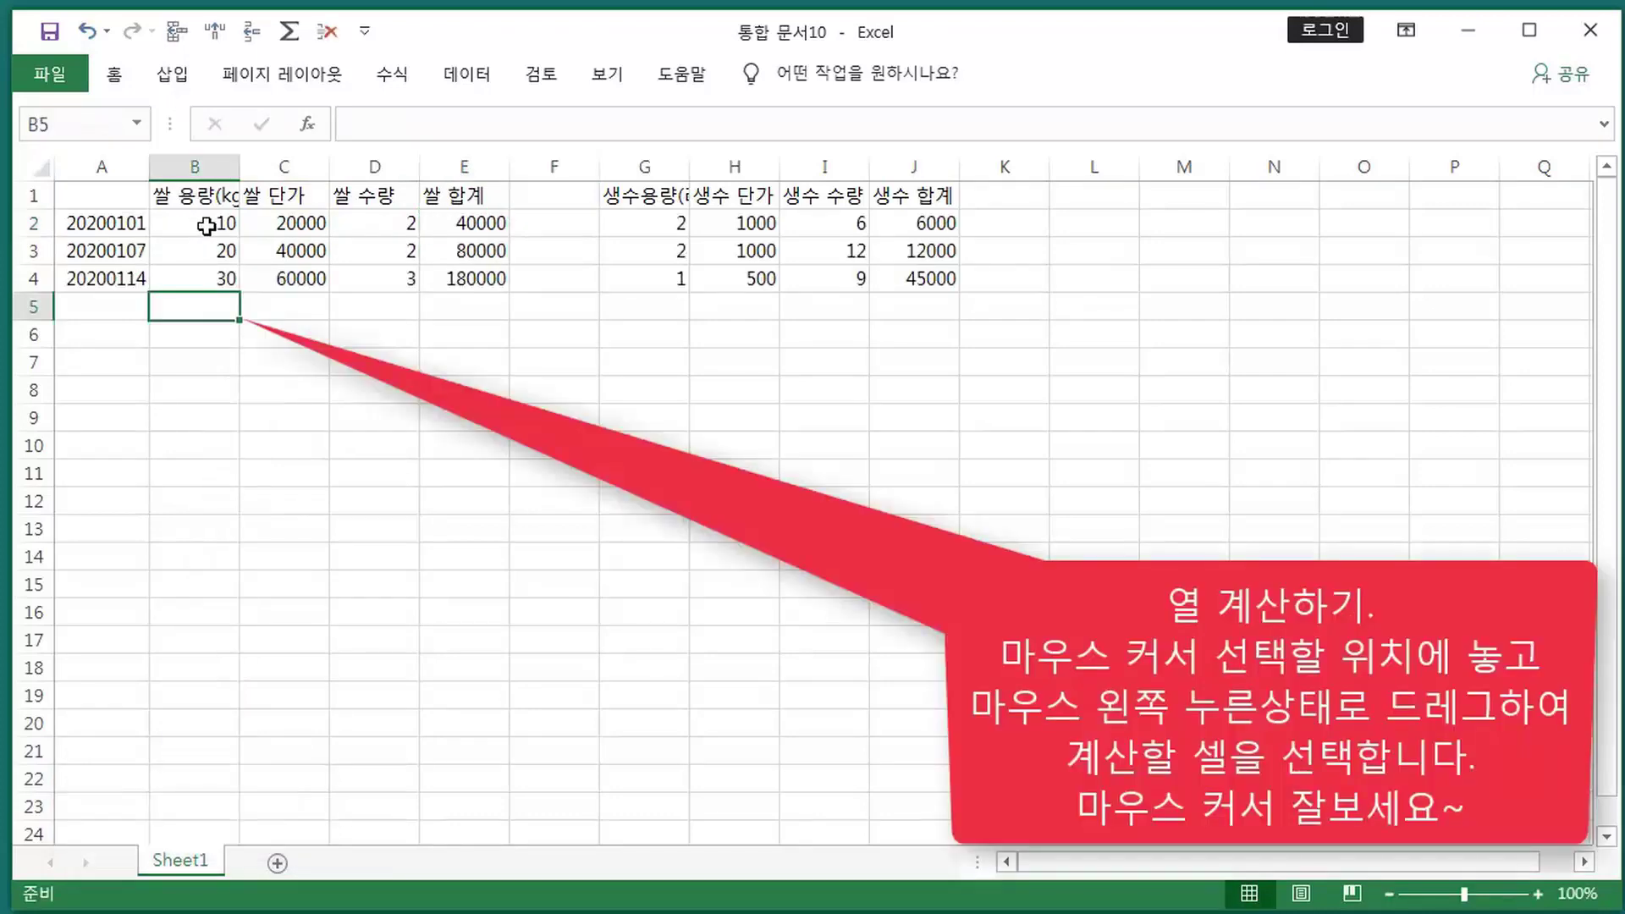
- AutoSum the rice columns into row 5 and fill across to E5, giving 300000
click(206, 227)
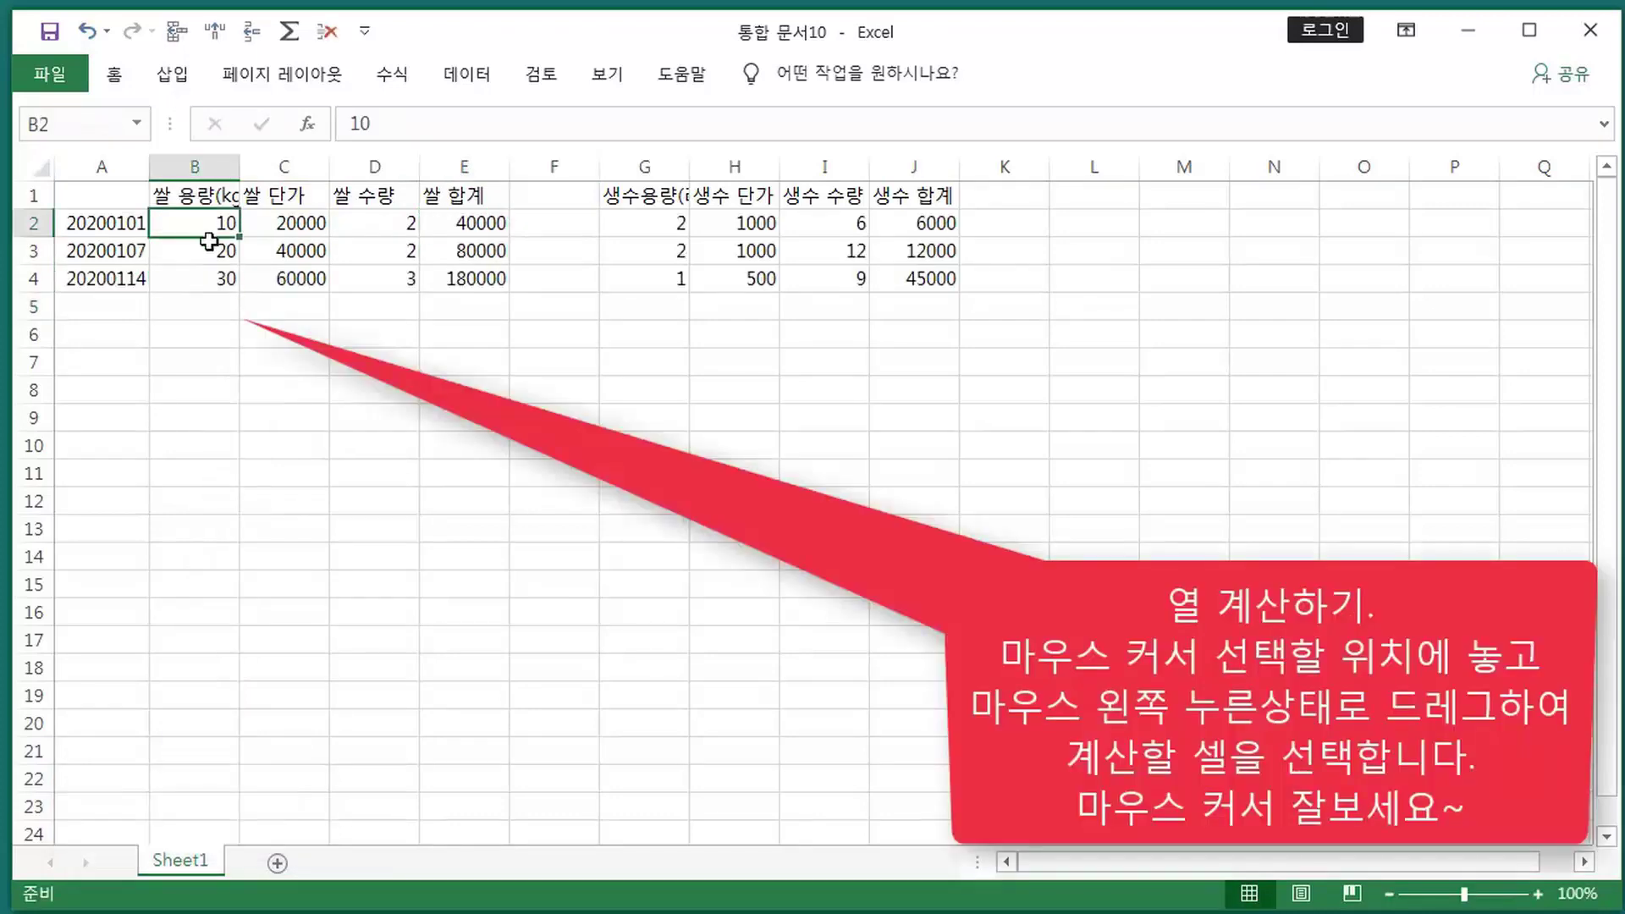
drag(209, 241, 207, 299)
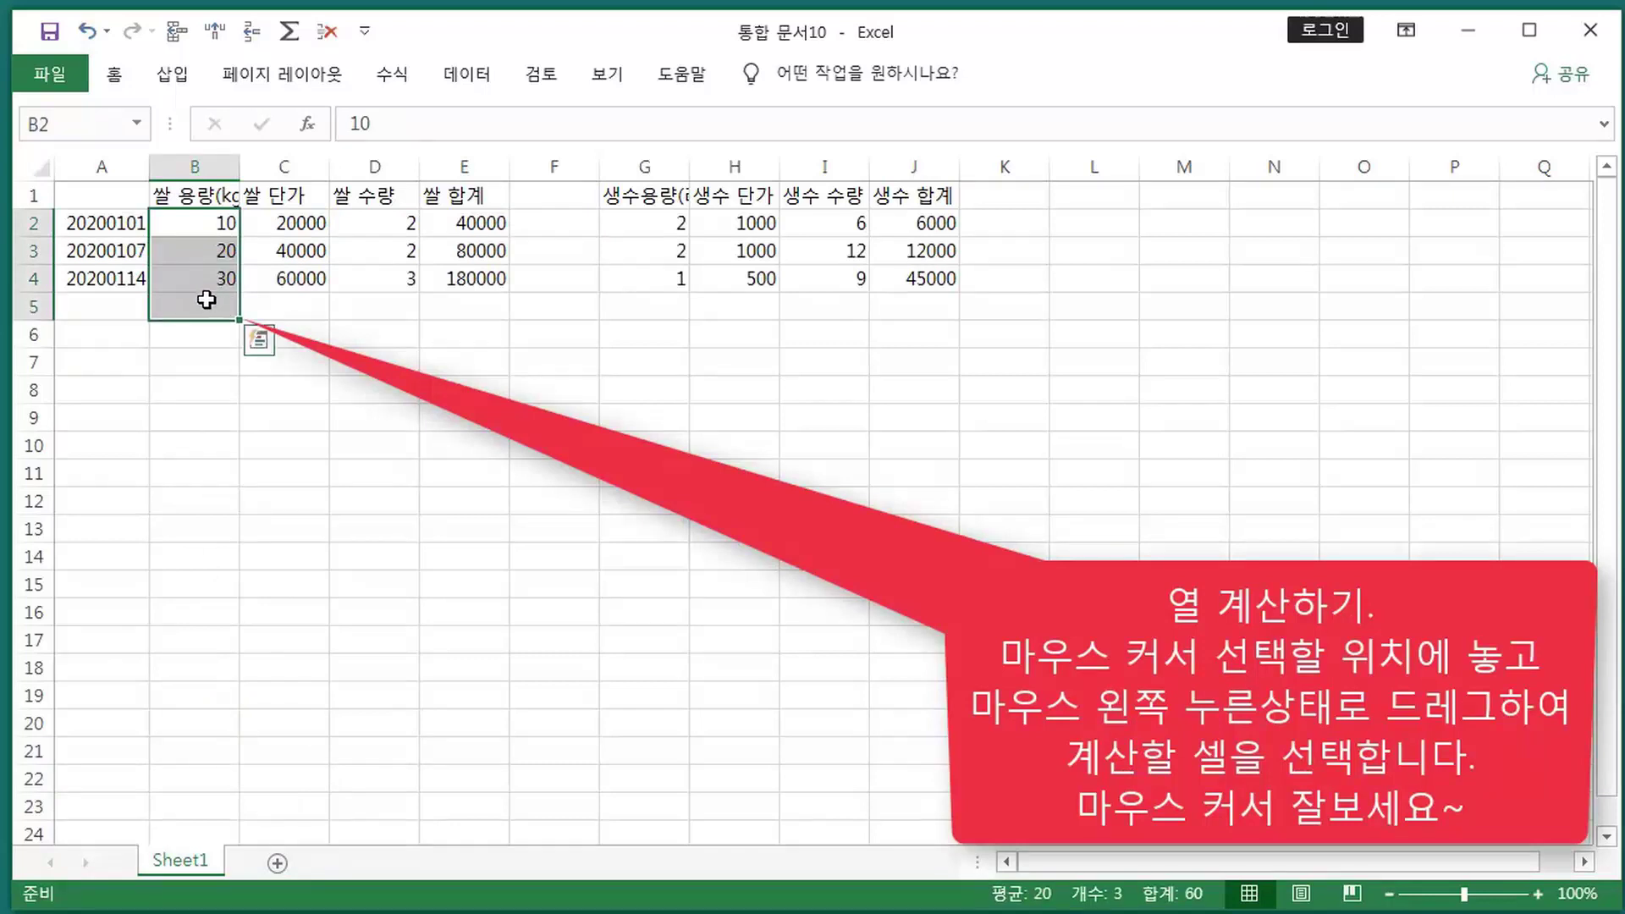
click(393, 74)
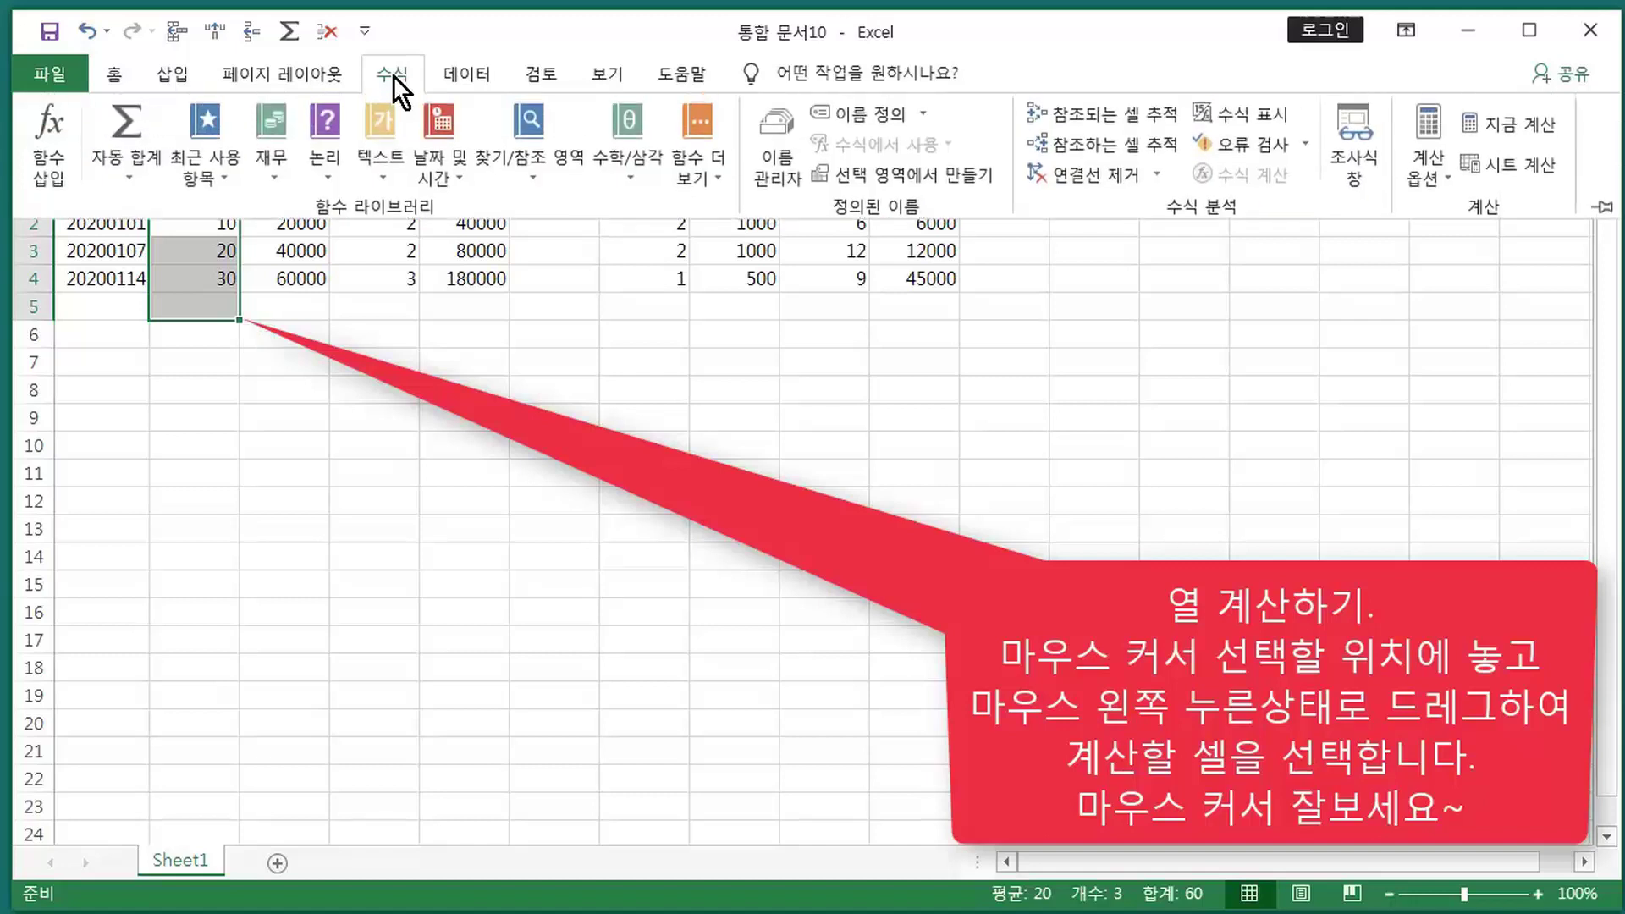
click(132, 126)
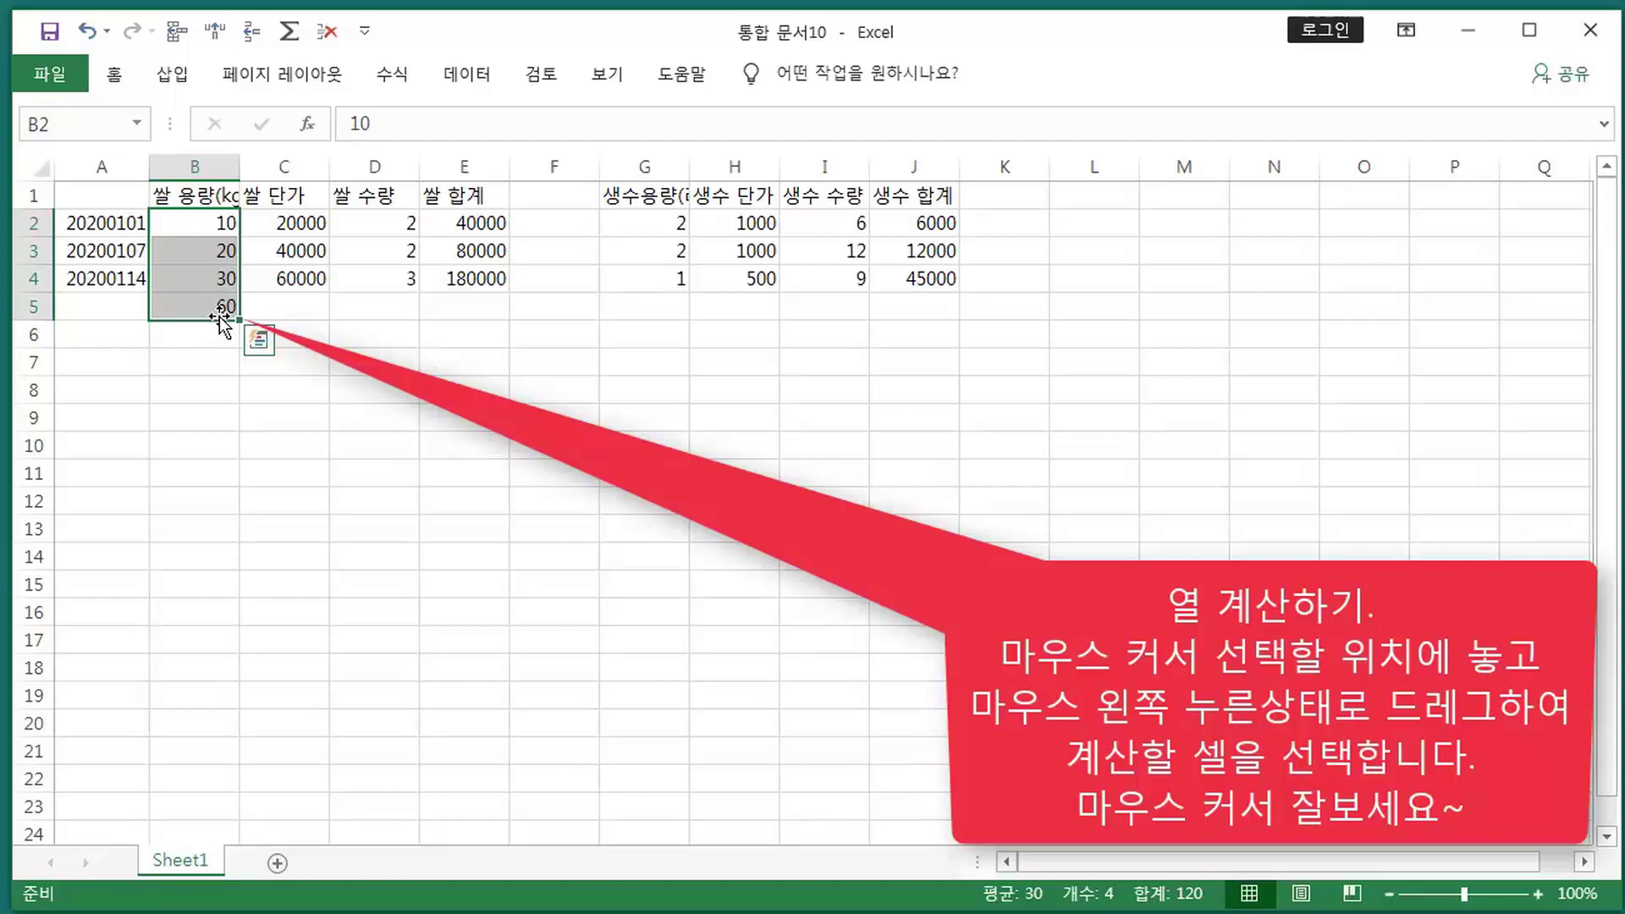
drag(240, 320, 474, 307)
- AutoSum the water totals into J5 (63000), then select row 5 from E5 to K5
drag(931, 223, 929, 281)
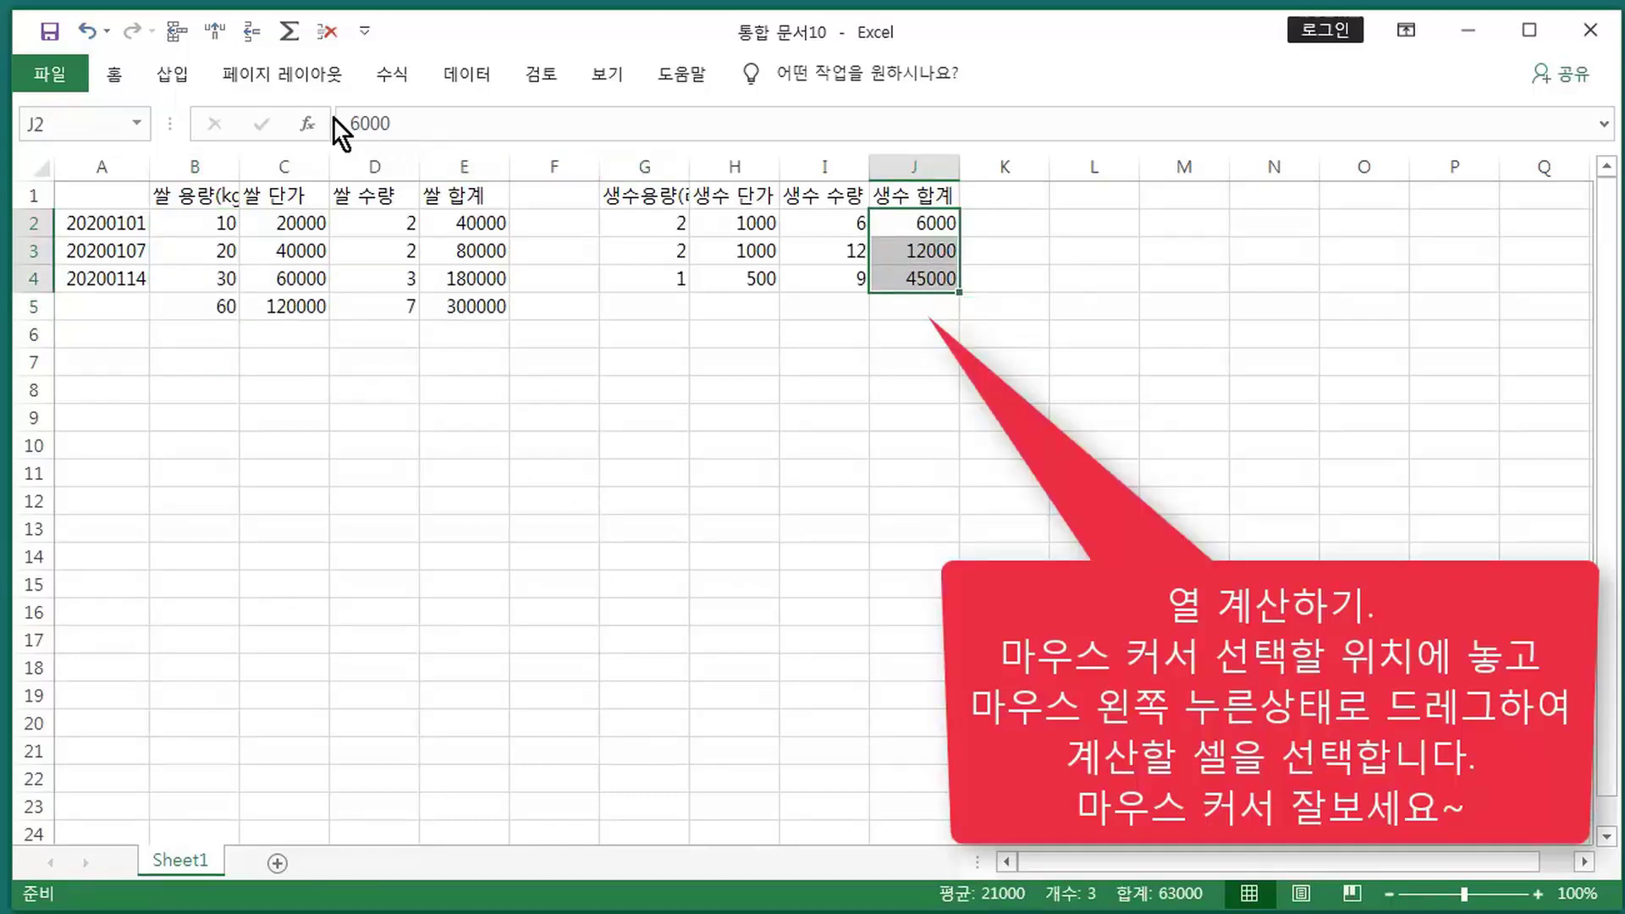
click(390, 71)
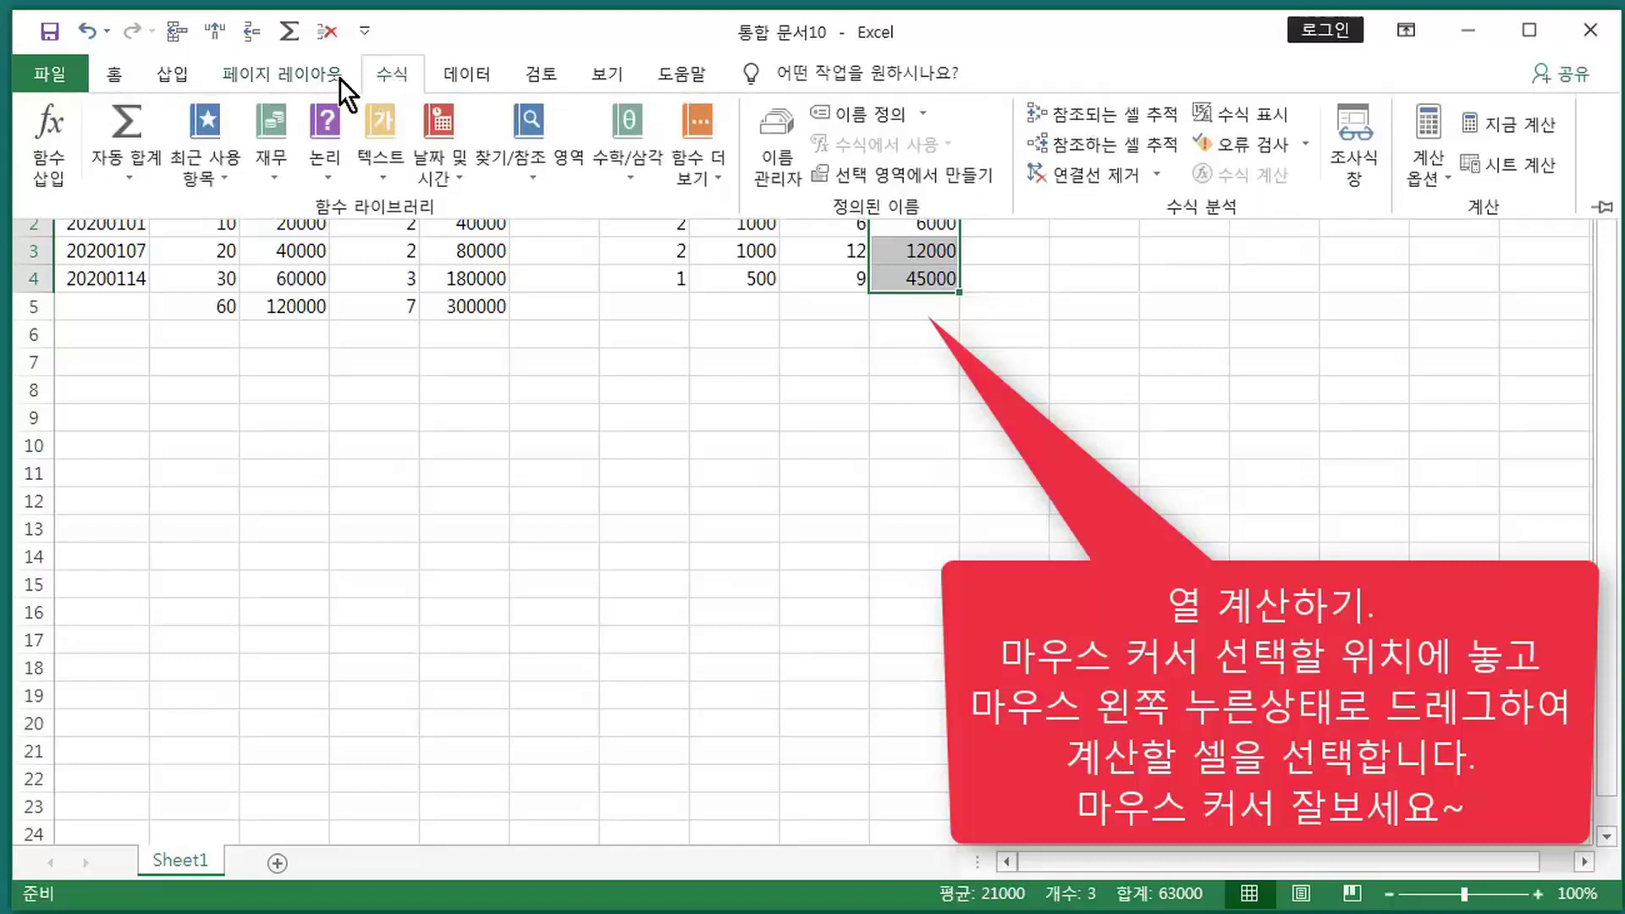
click(123, 115)
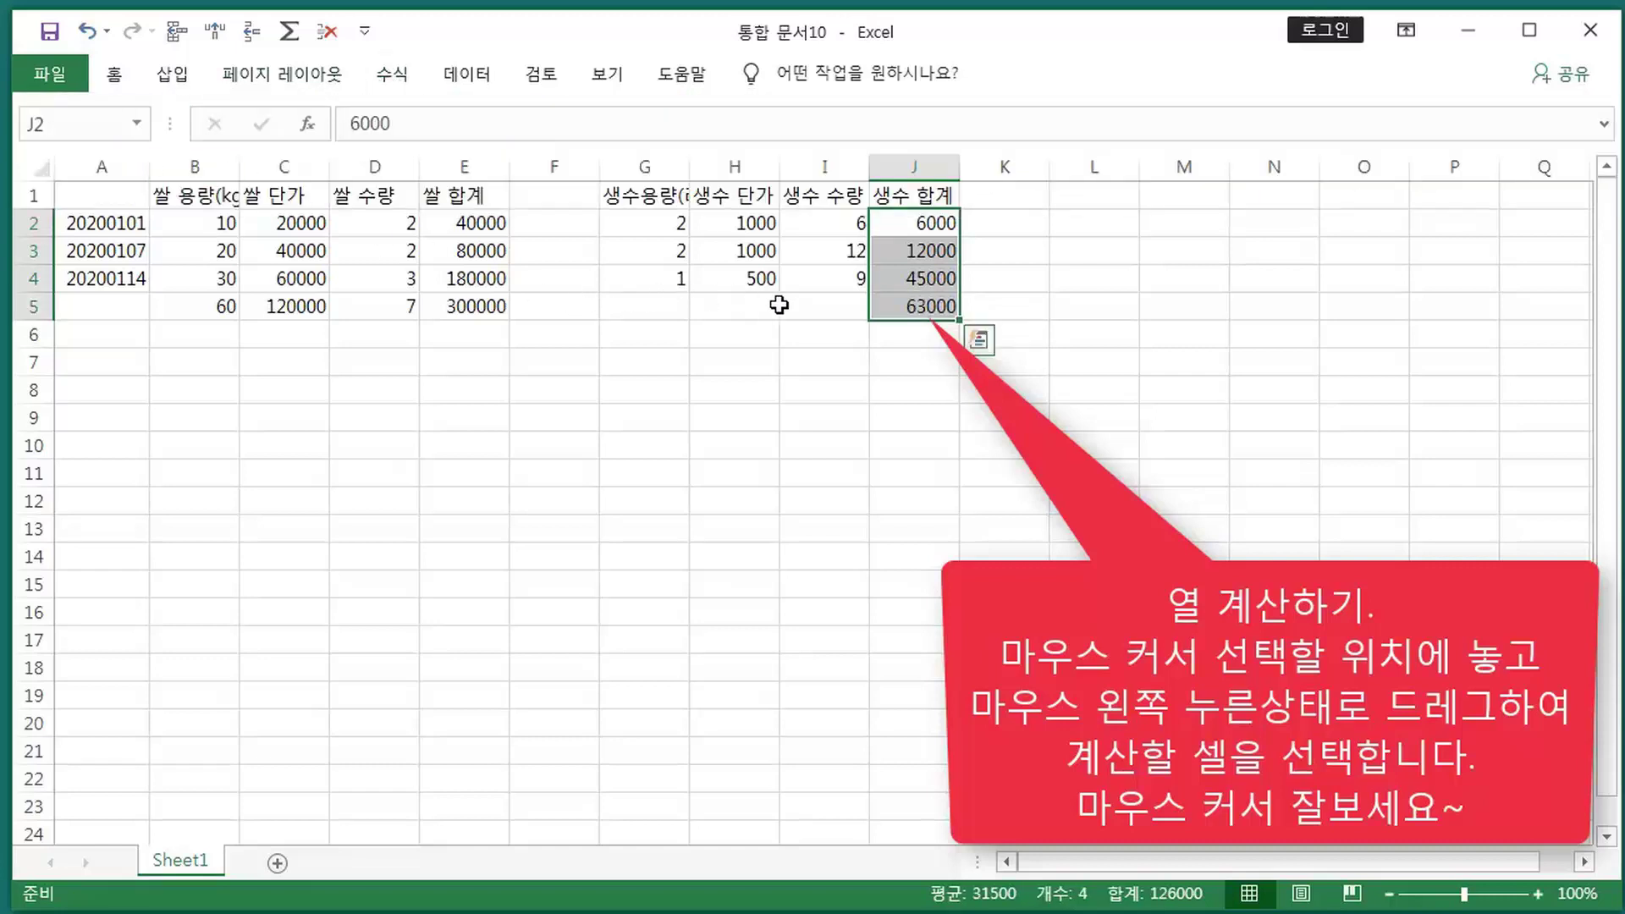
click(803, 306)
drag(464, 306, 957, 302)
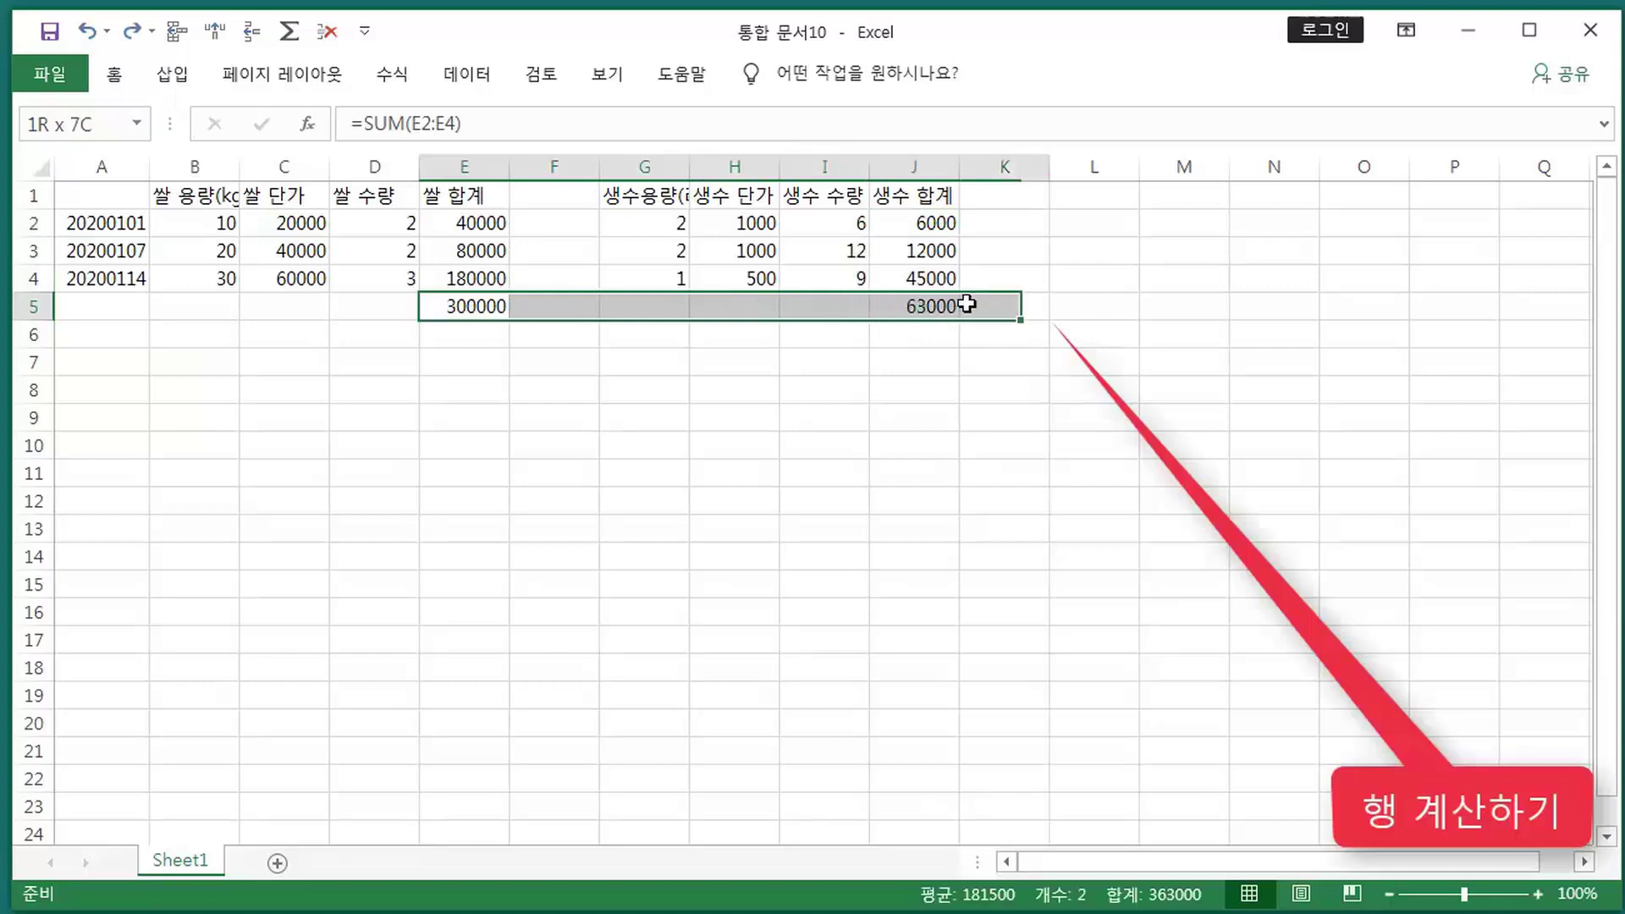
- AutoSum the selected E5:K5 range to put the 363000 grand total in K5
click(391, 78)
click(116, 117)
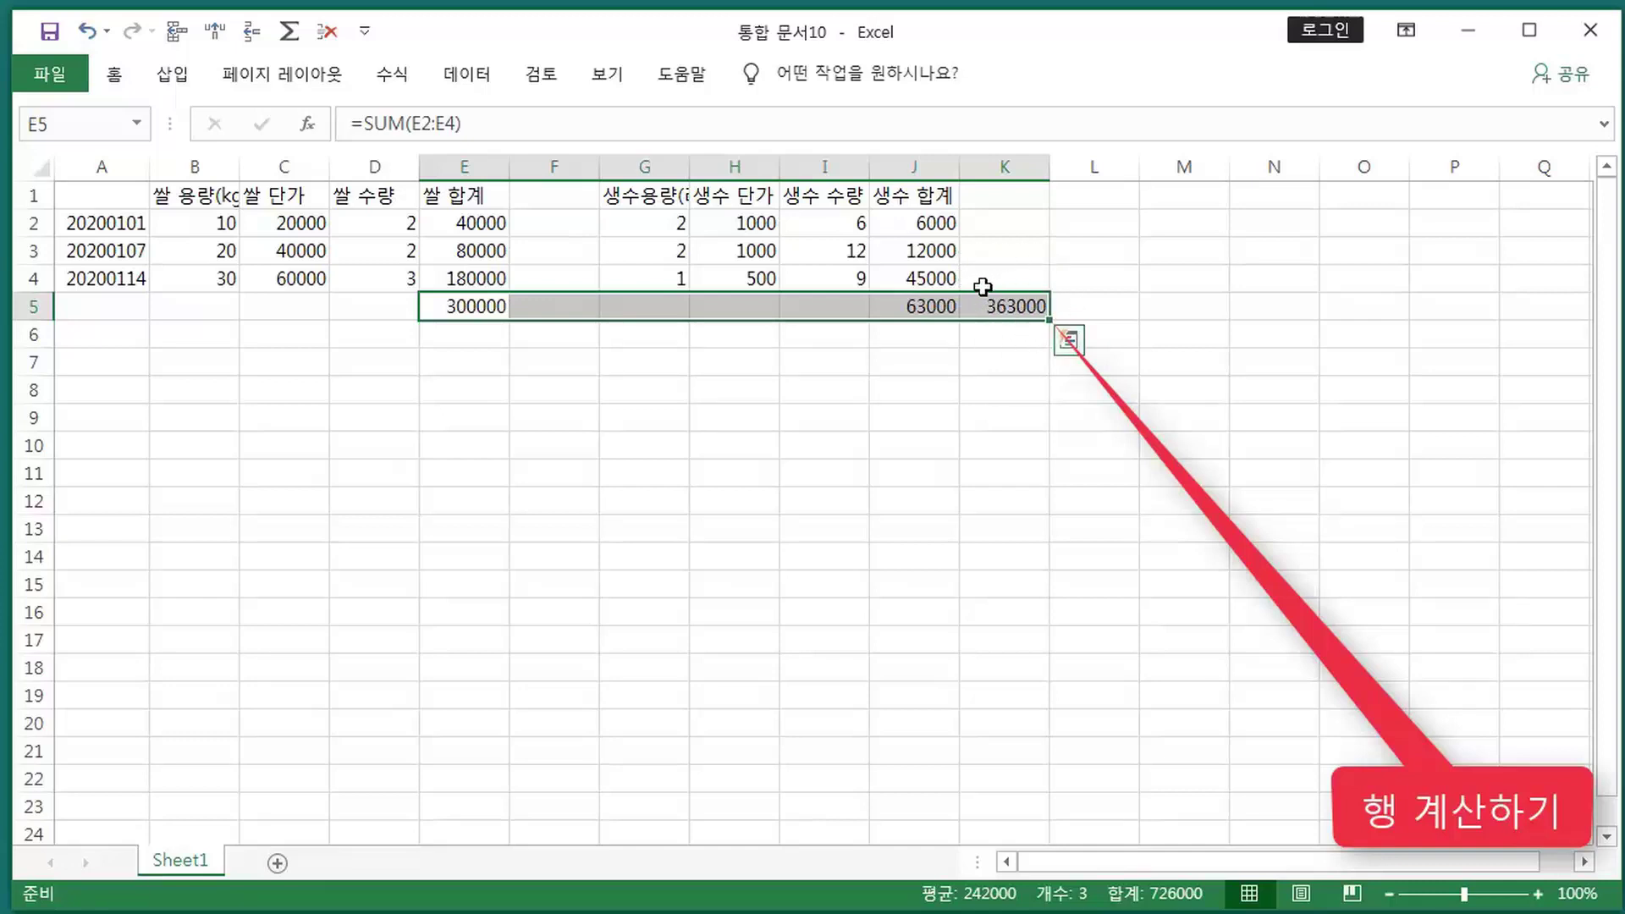
- Undo the row 5 totals, then format column E as symbol-free Currency with red 1,234 negatives
click(89, 31)
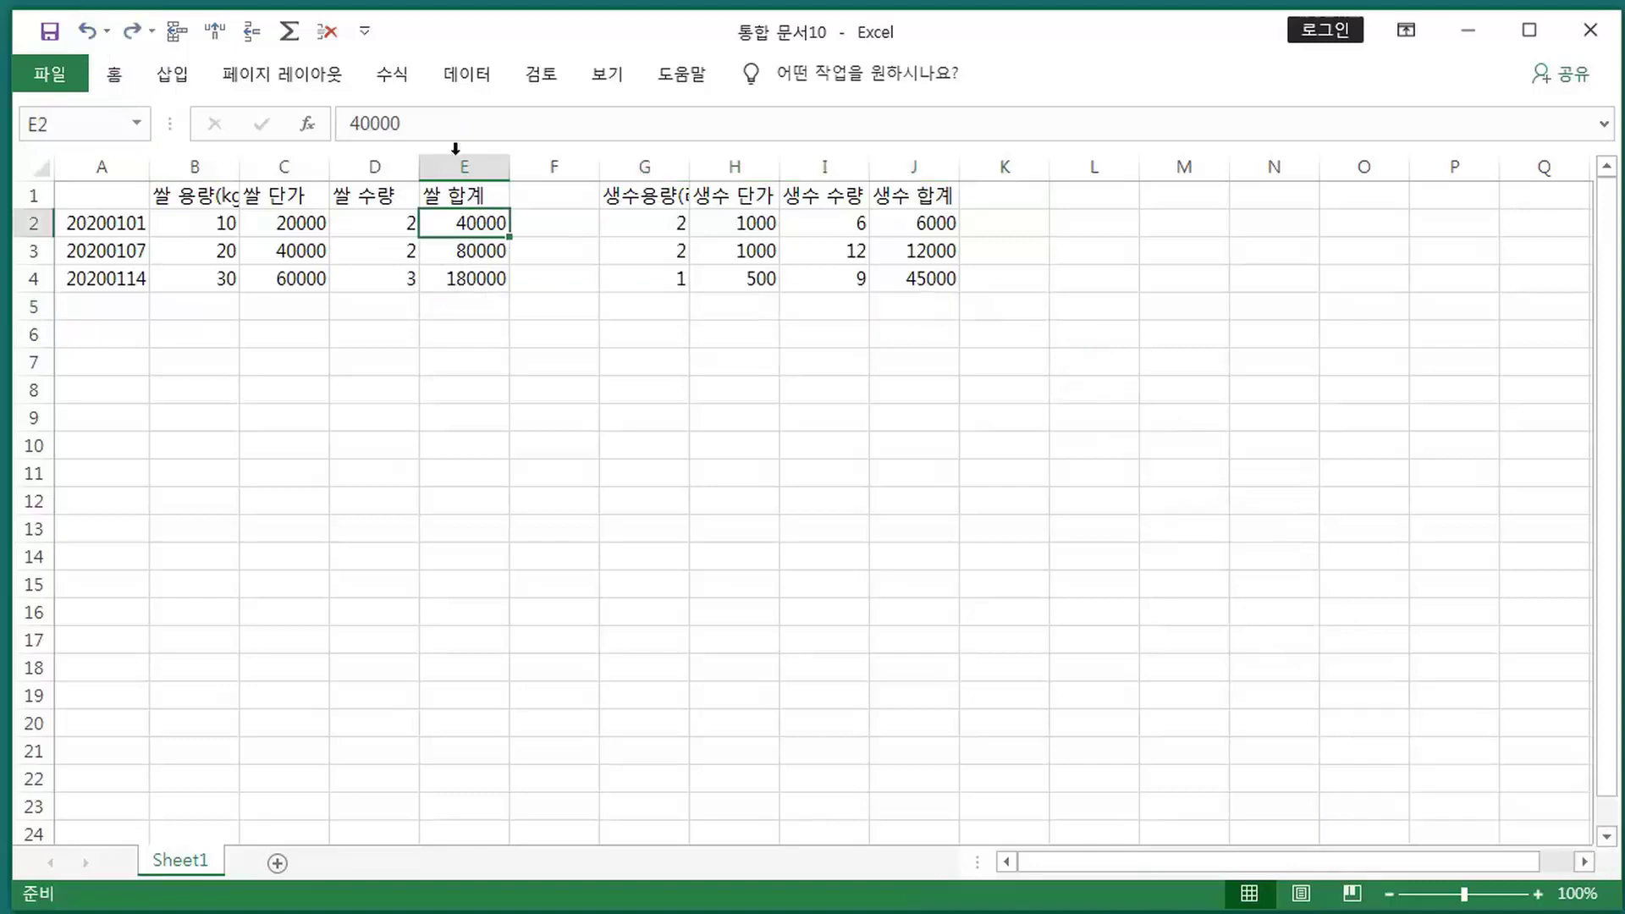
click(465, 161)
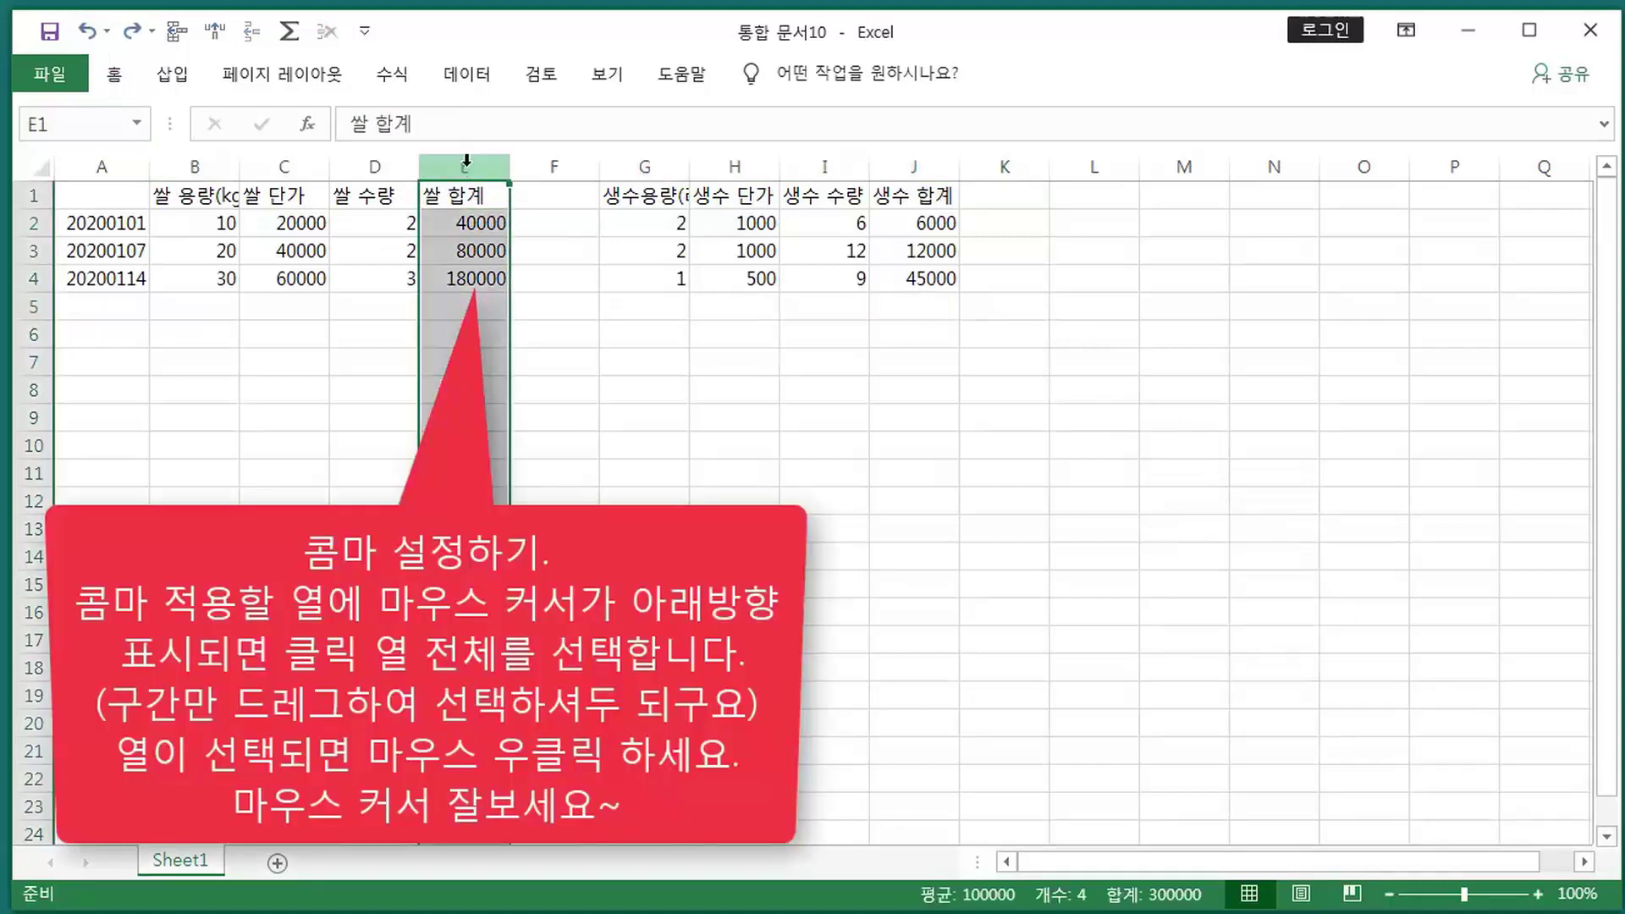
right_click(466, 310)
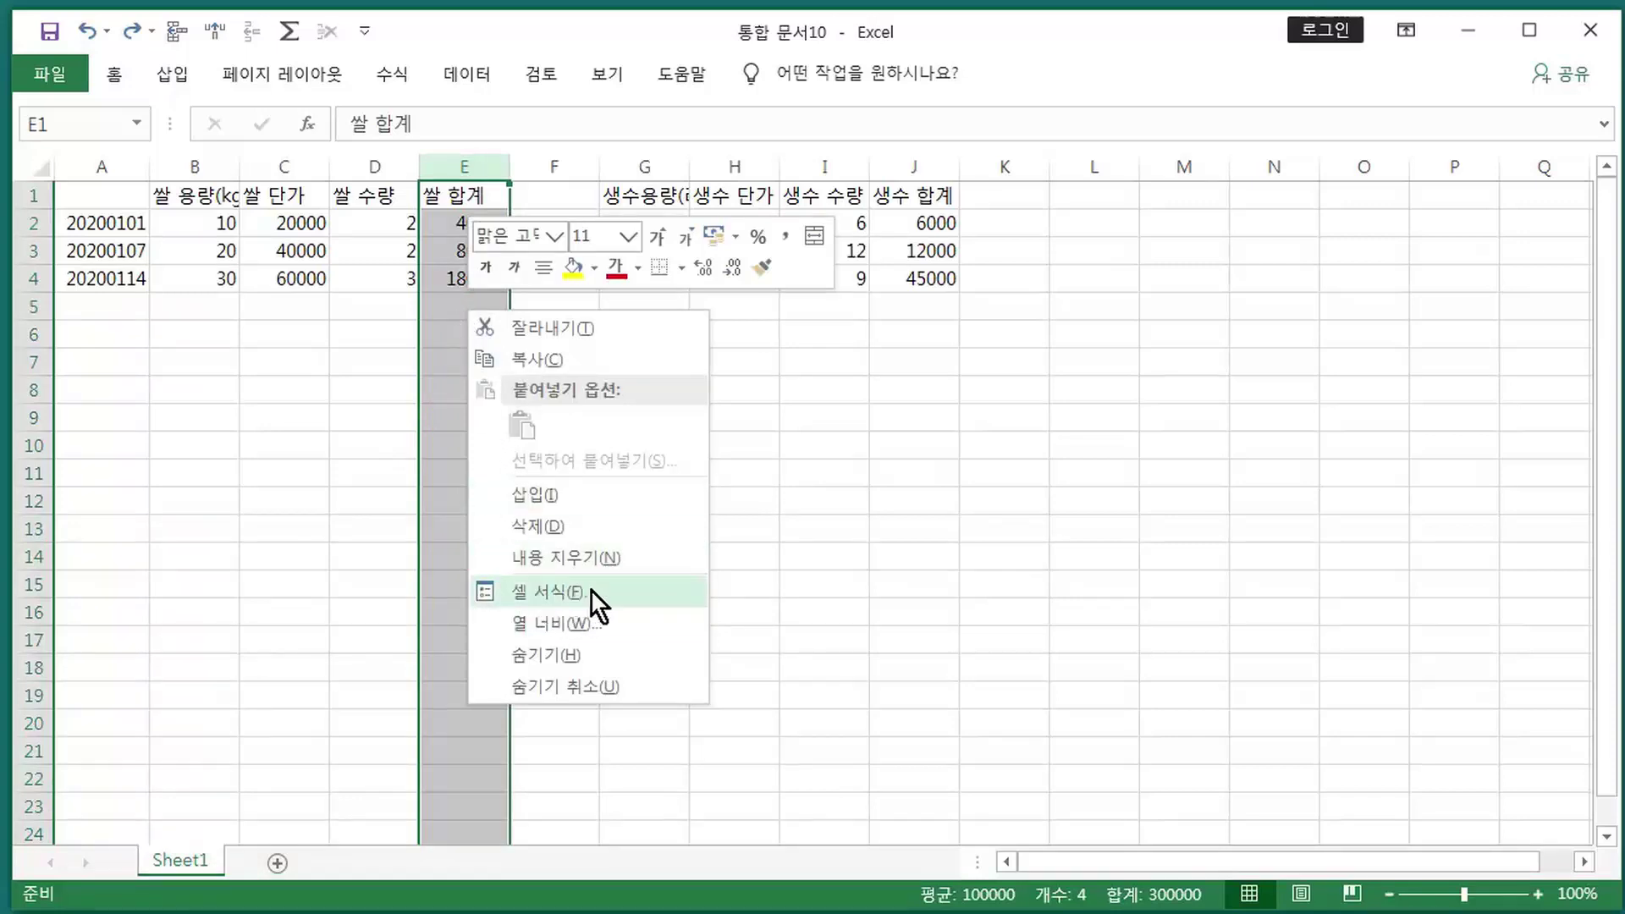
click(555, 588)
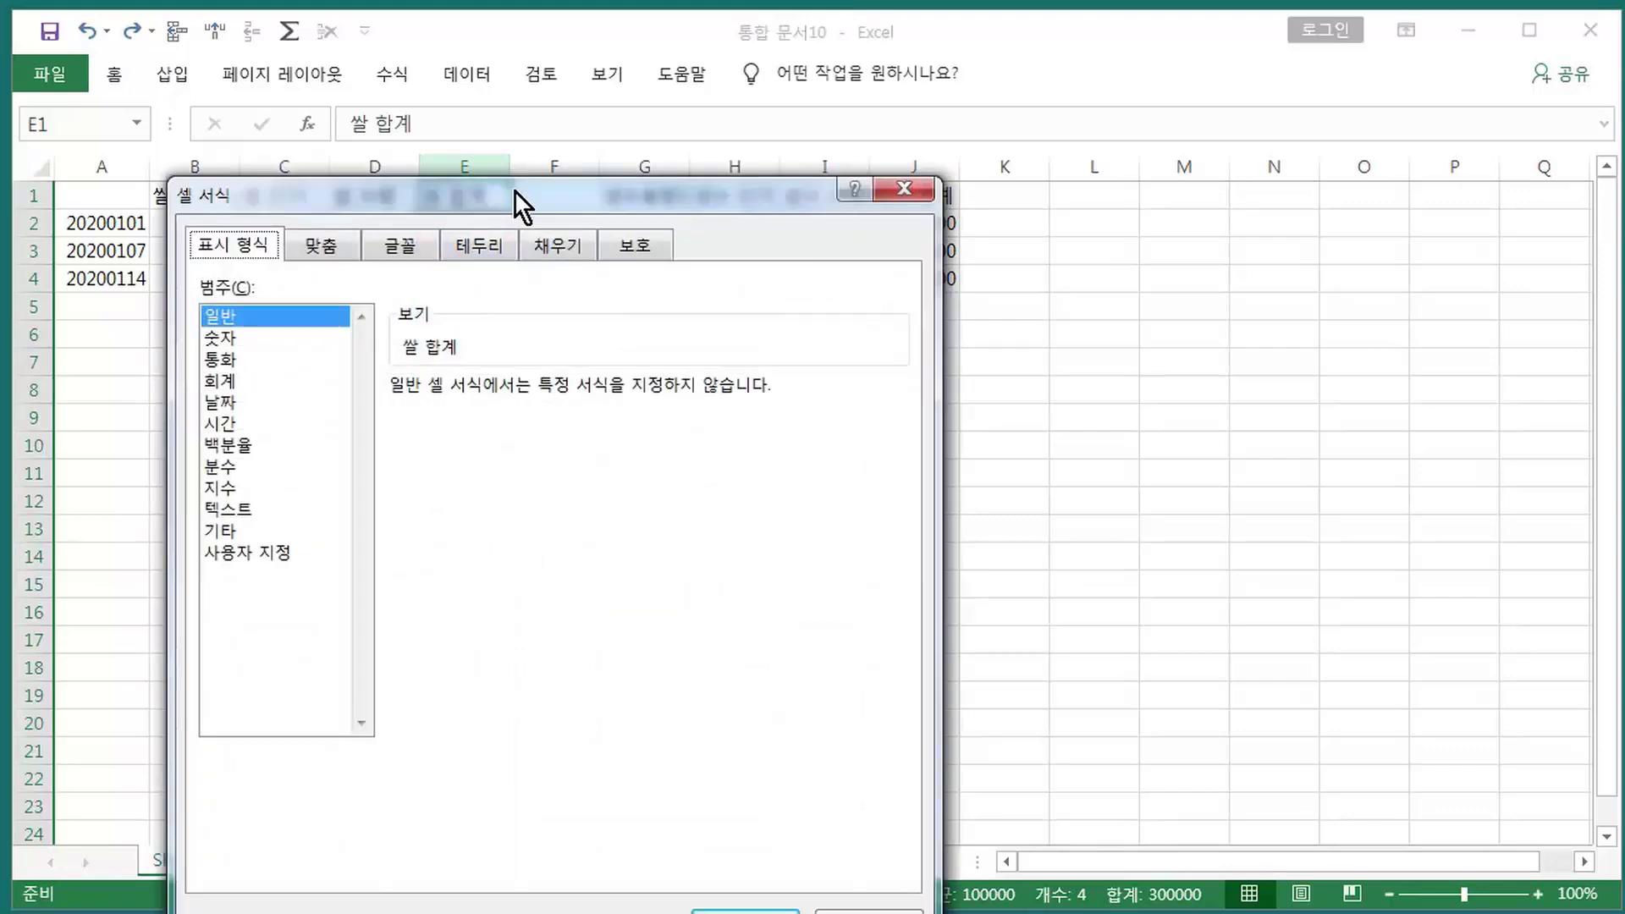
drag(514, 190, 1023, 62)
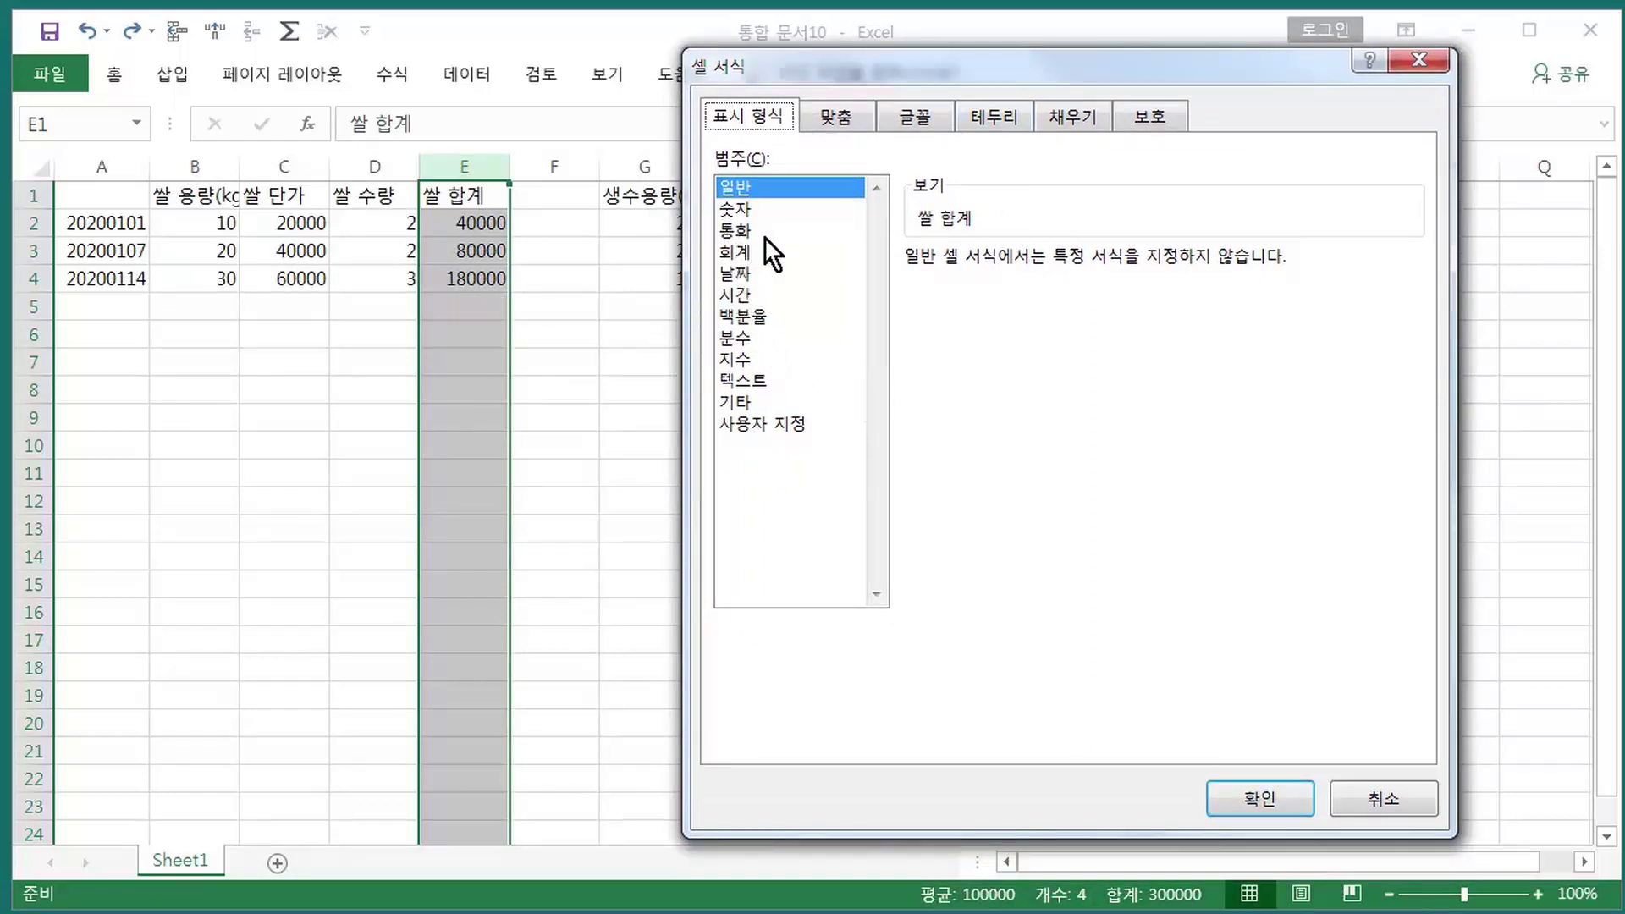
click(738, 231)
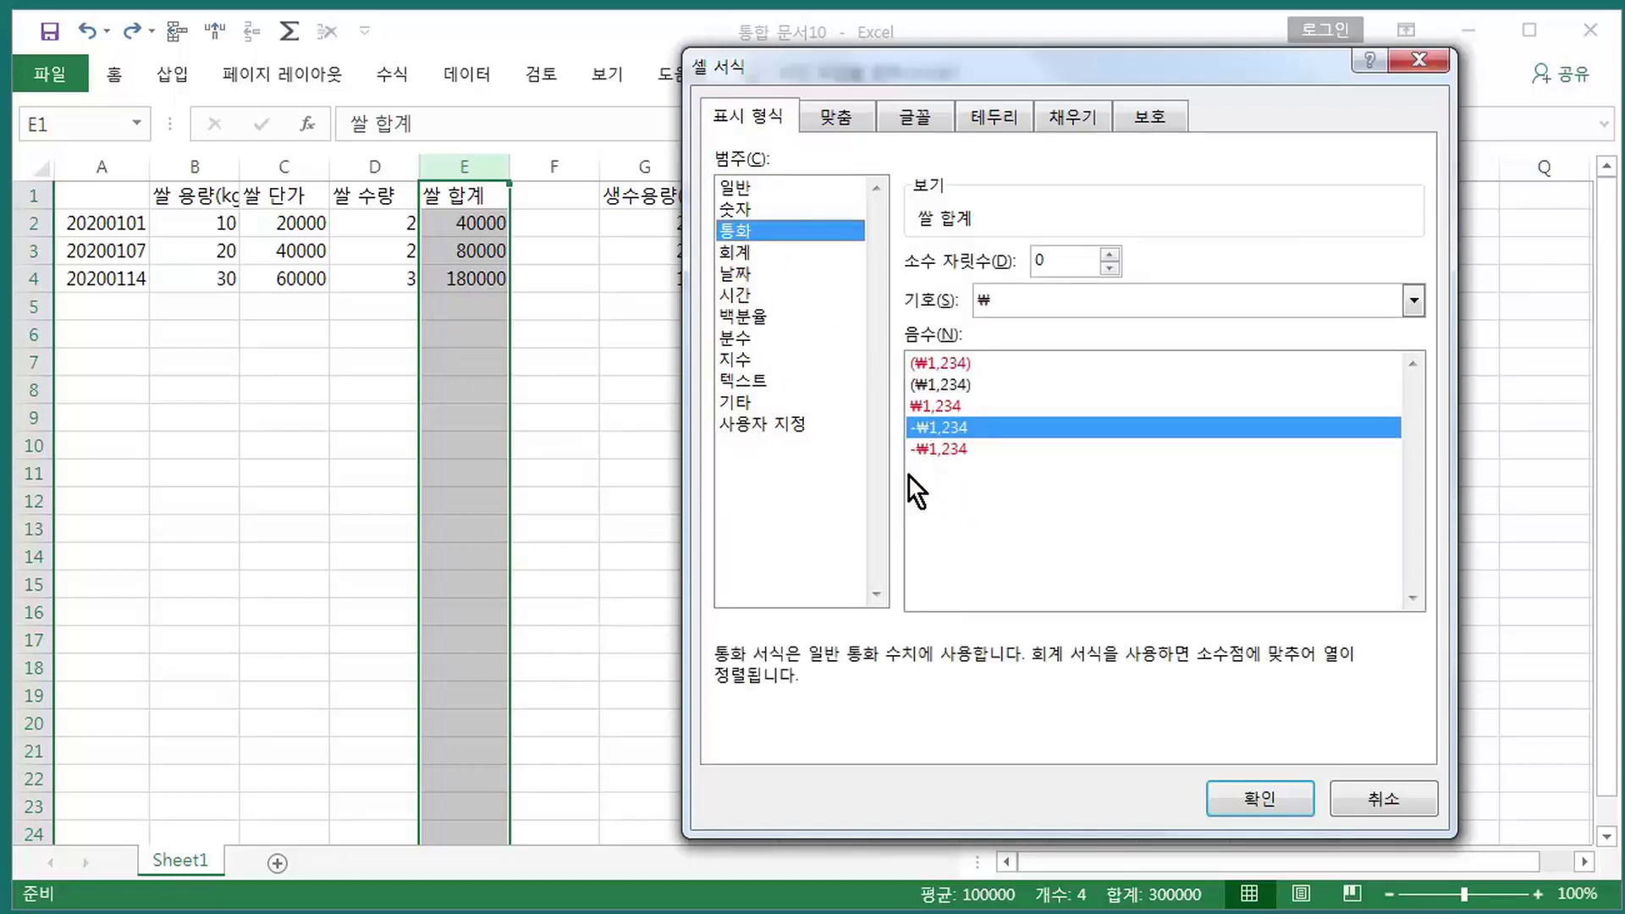
click(1413, 299)
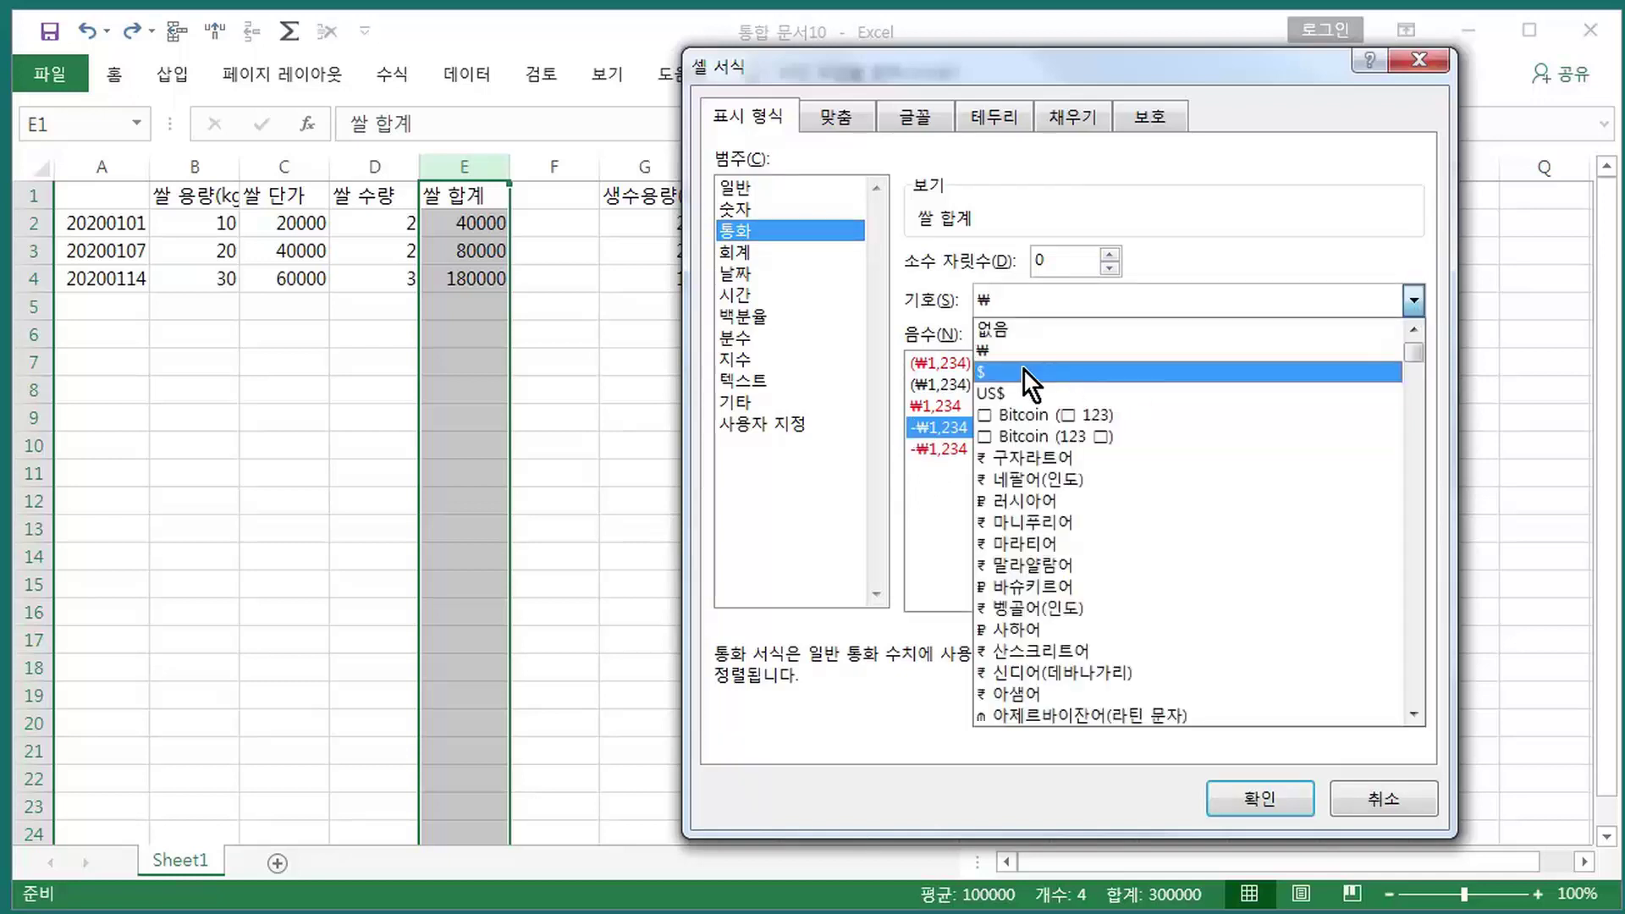
click(996, 333)
click(995, 333)
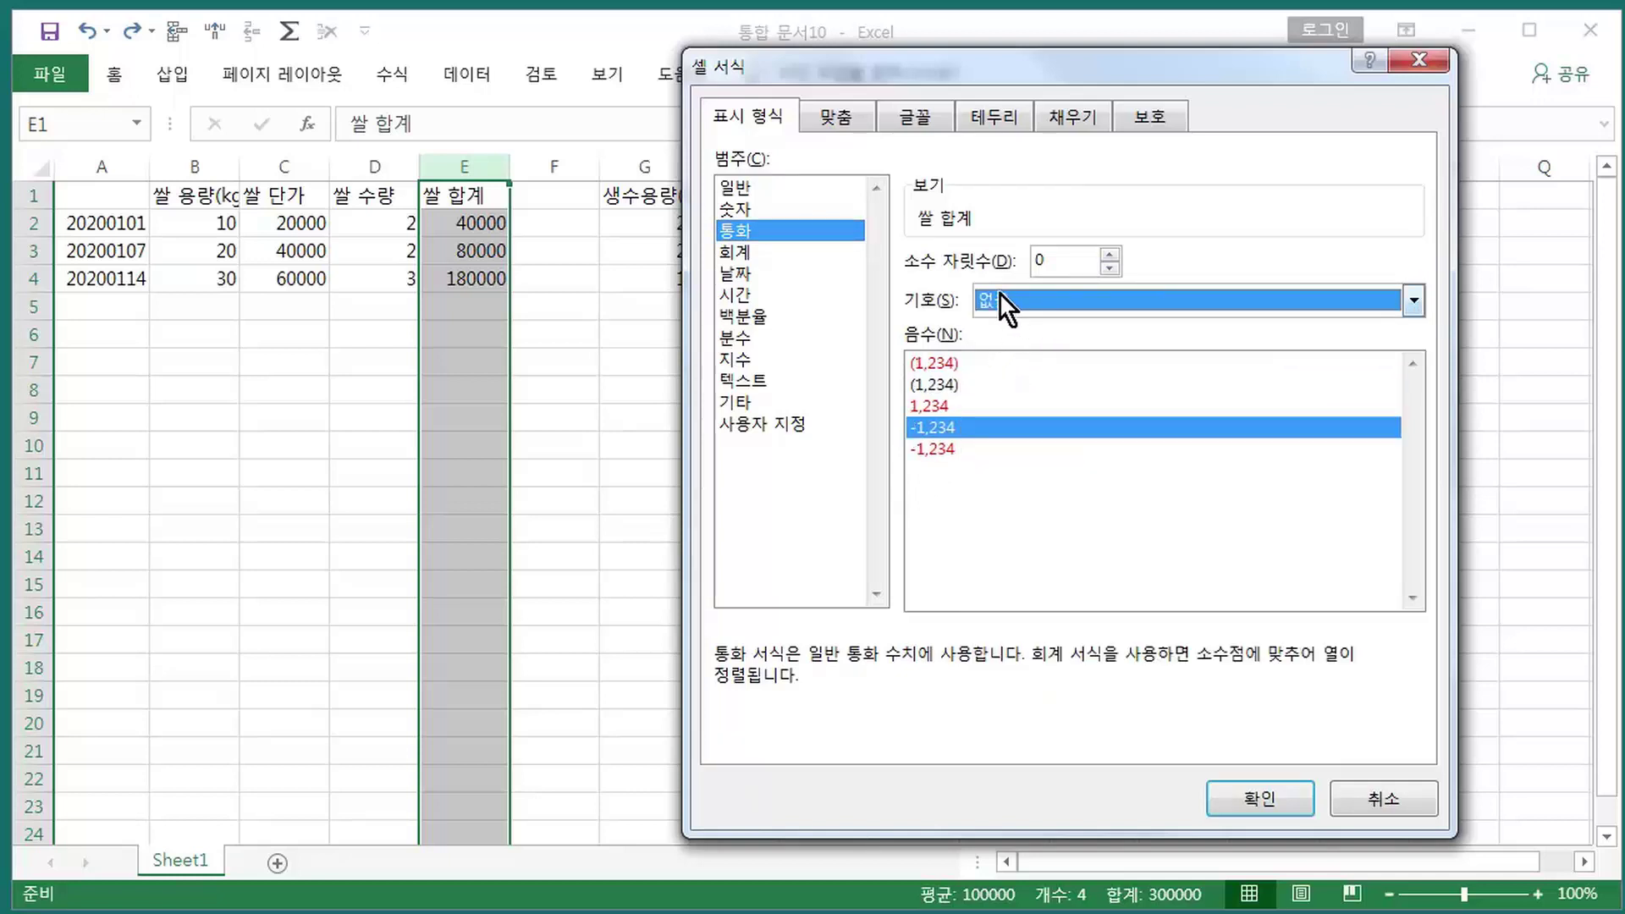
click(921, 406)
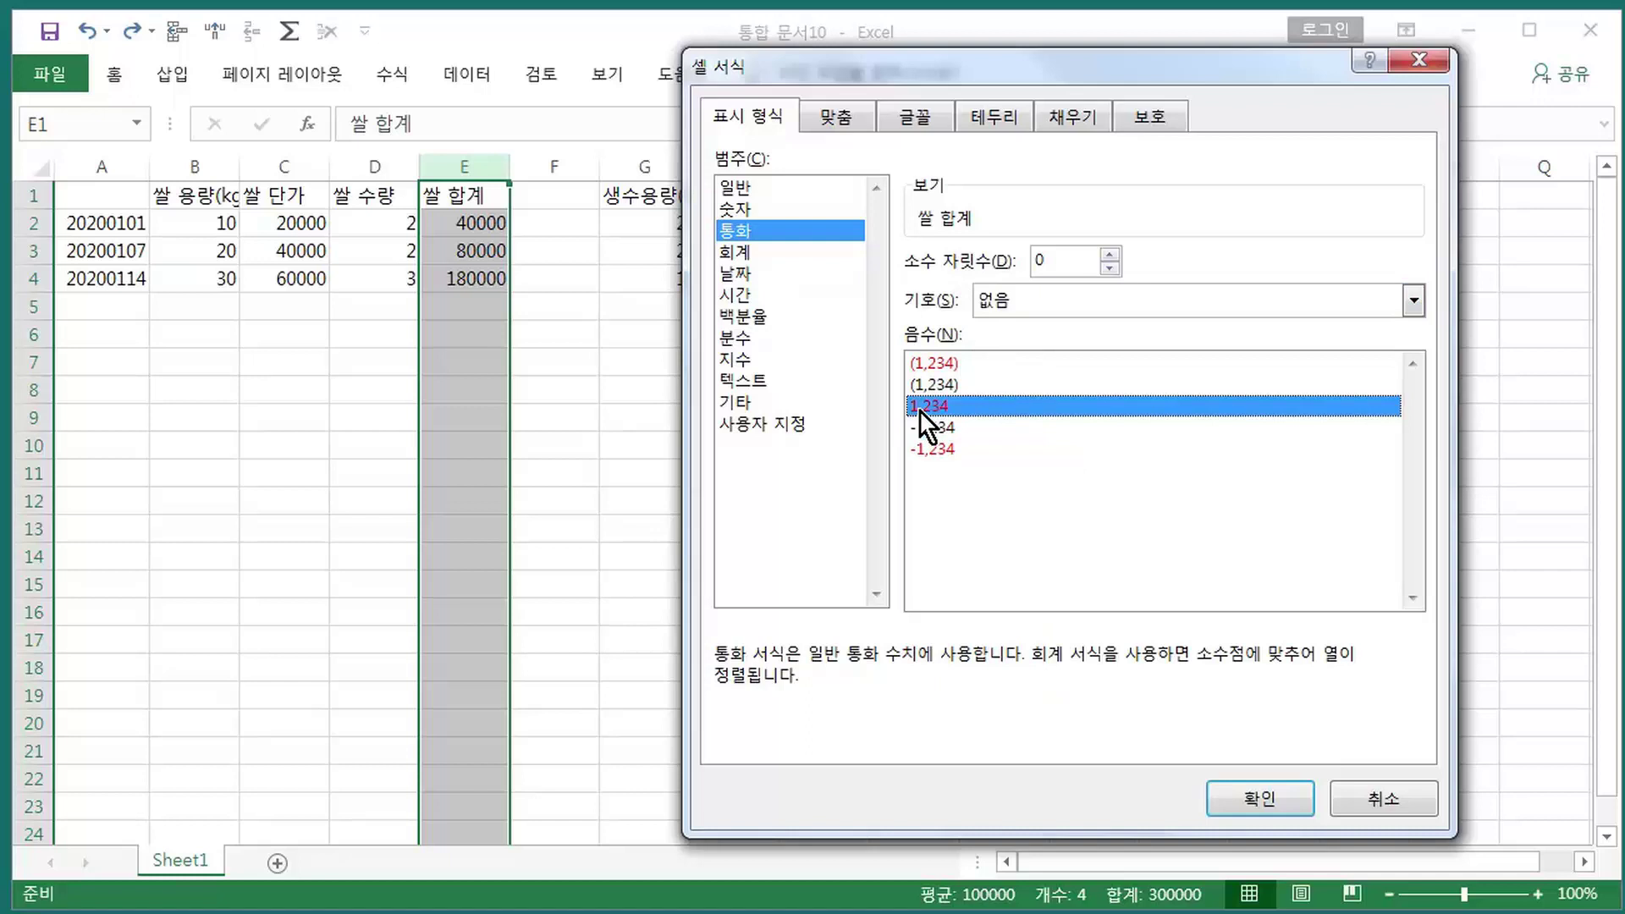
click(1261, 799)
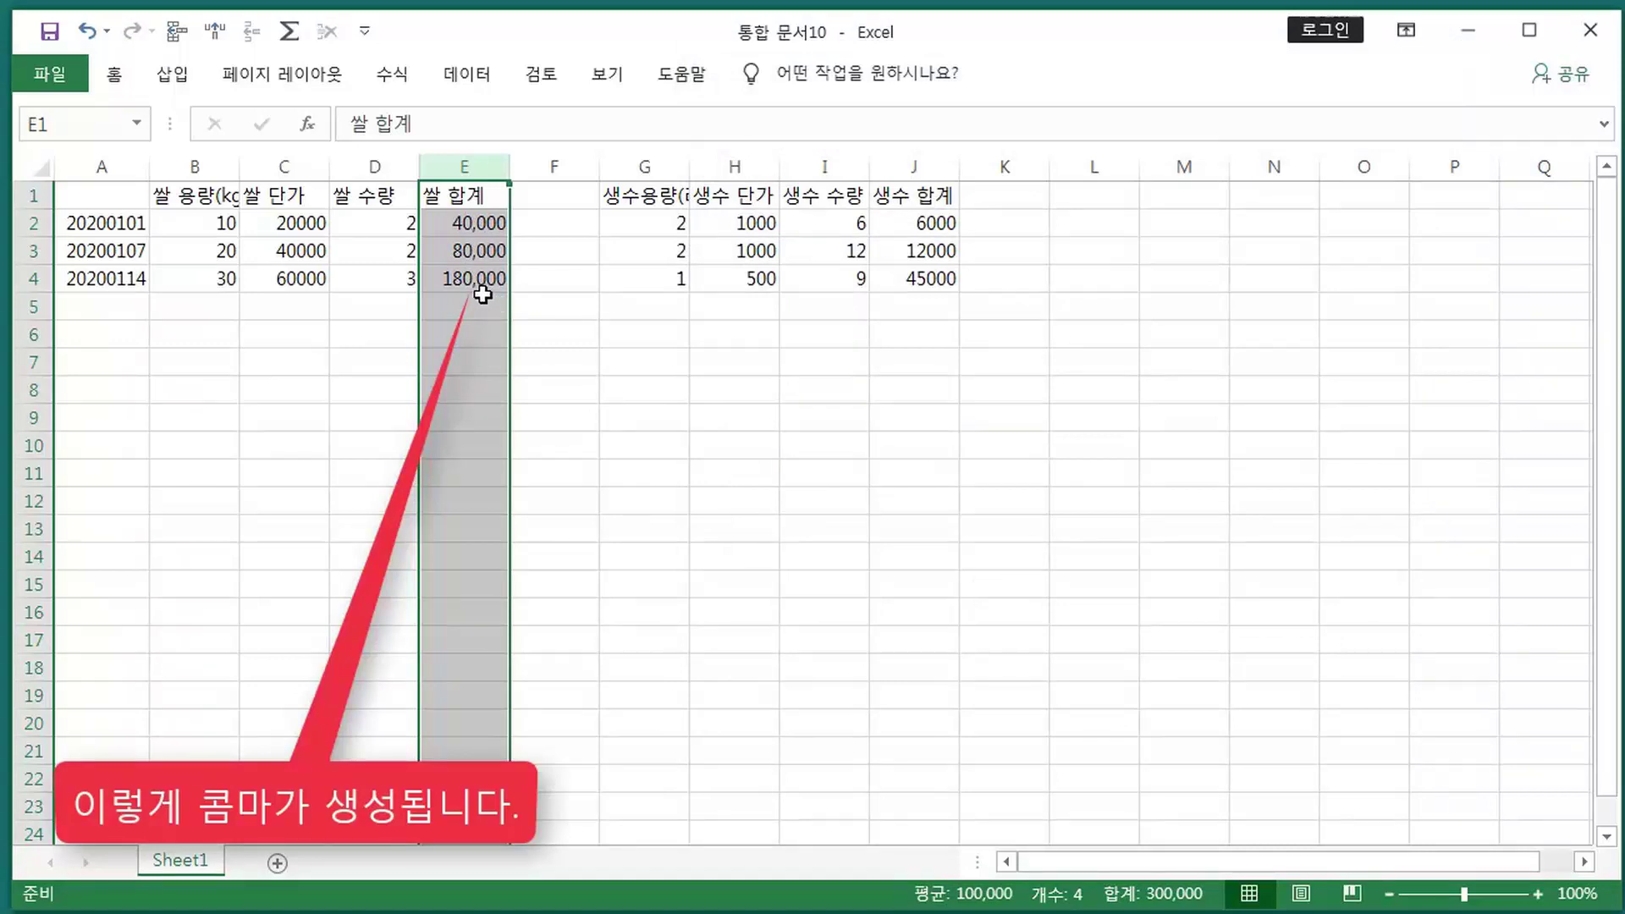
- Format column J (생수 합계) as Currency with no symbol and red 1,234 negatives
click(932, 222)
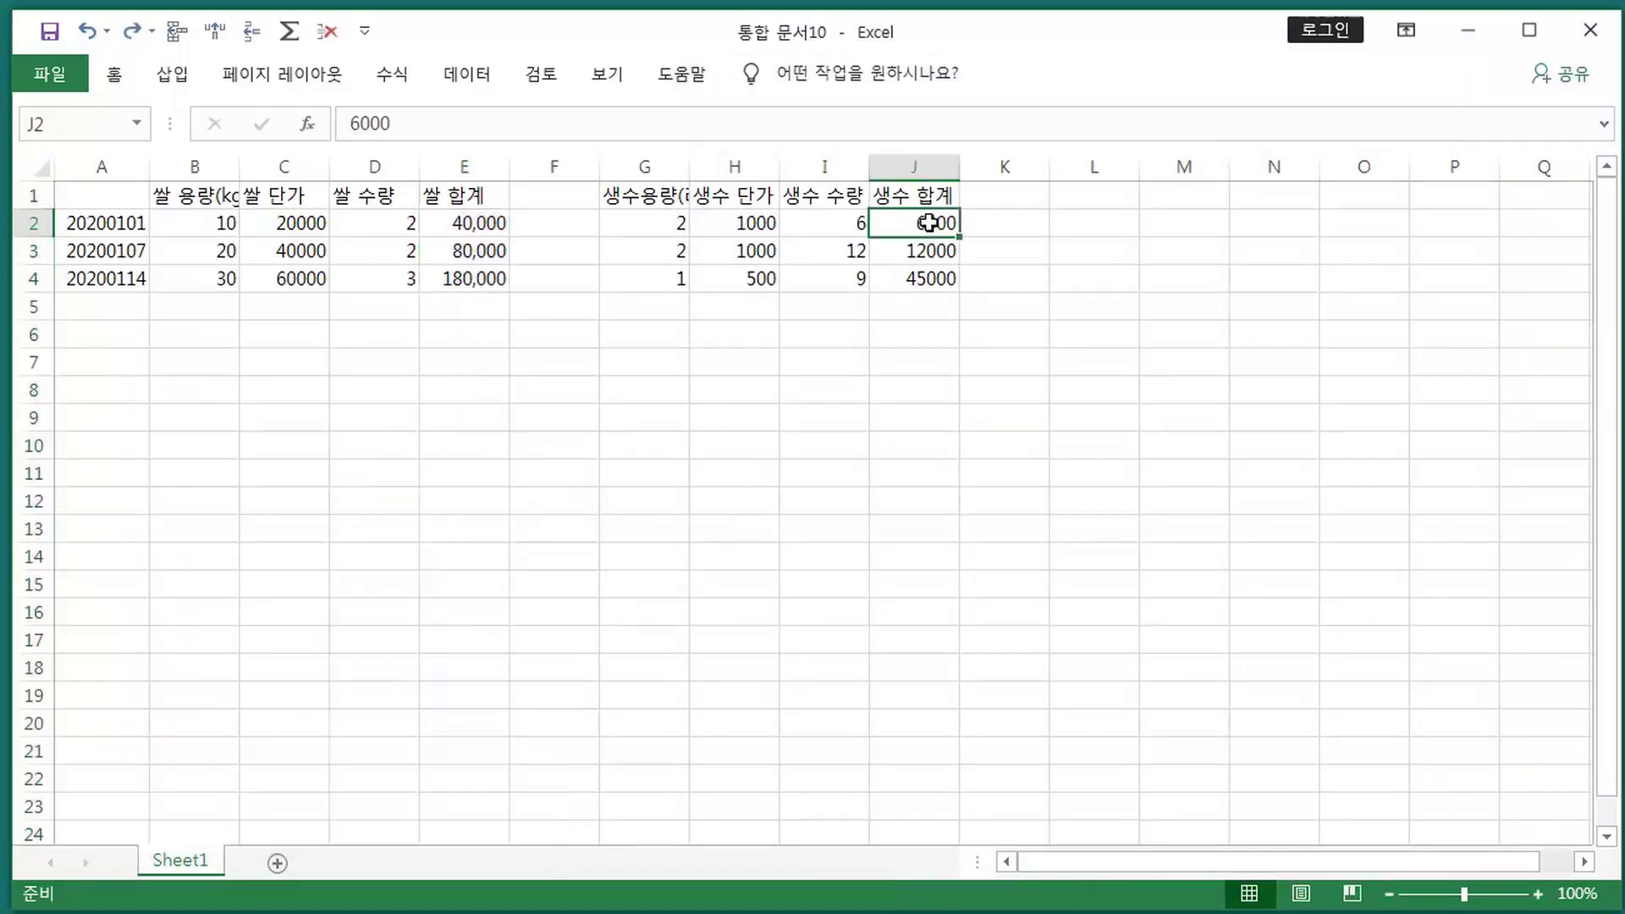
click(925, 167)
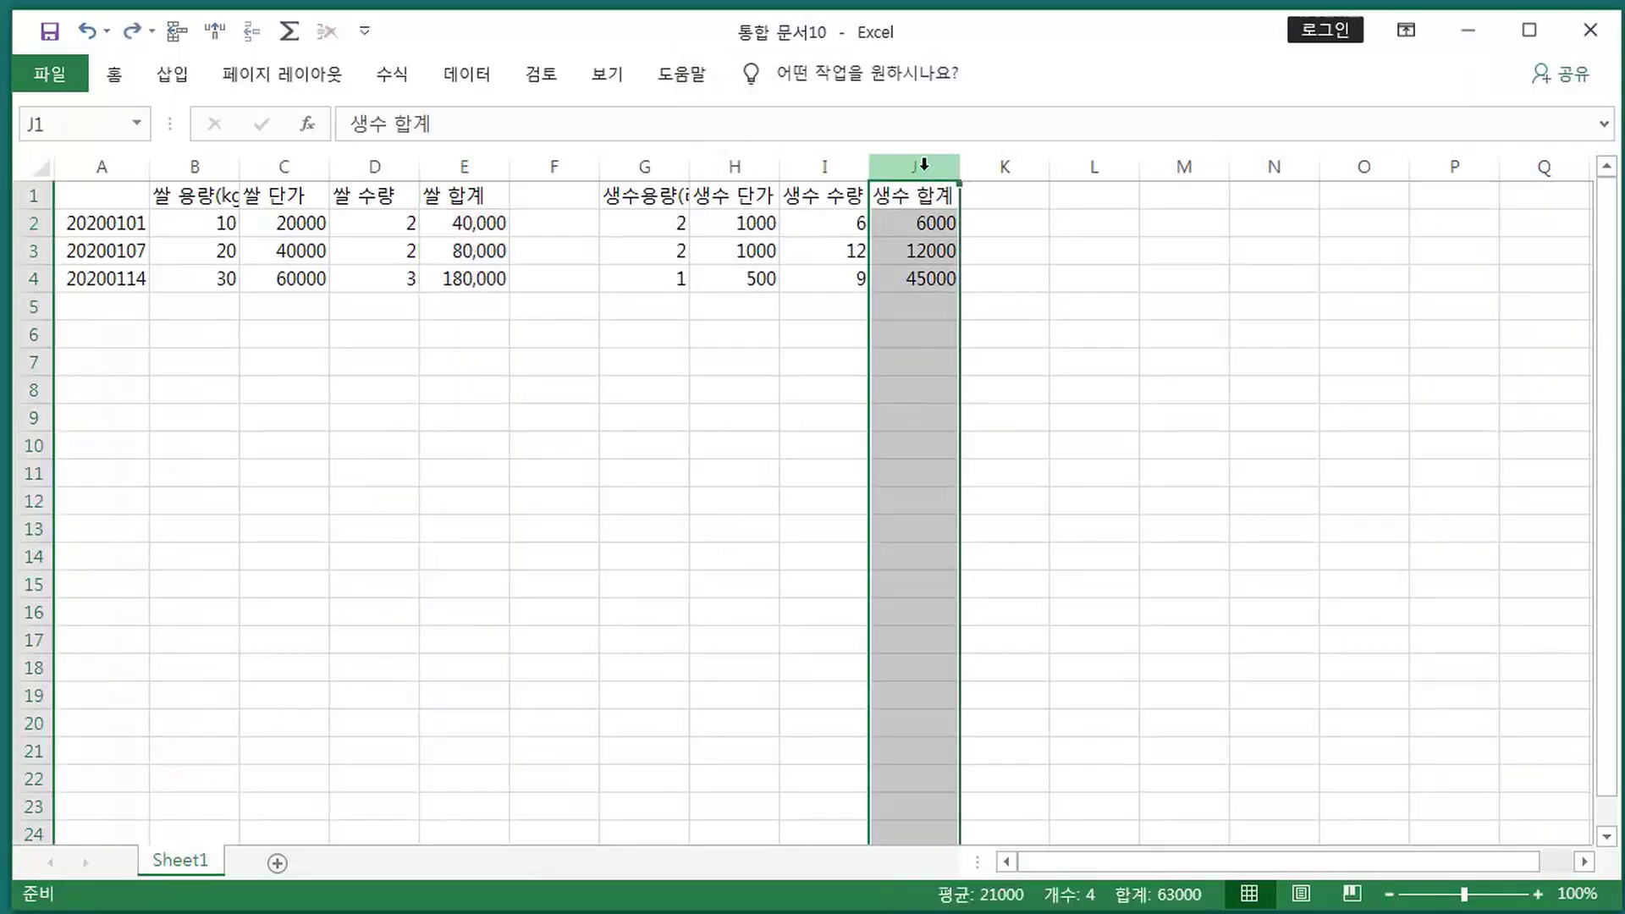
right_click(896, 325)
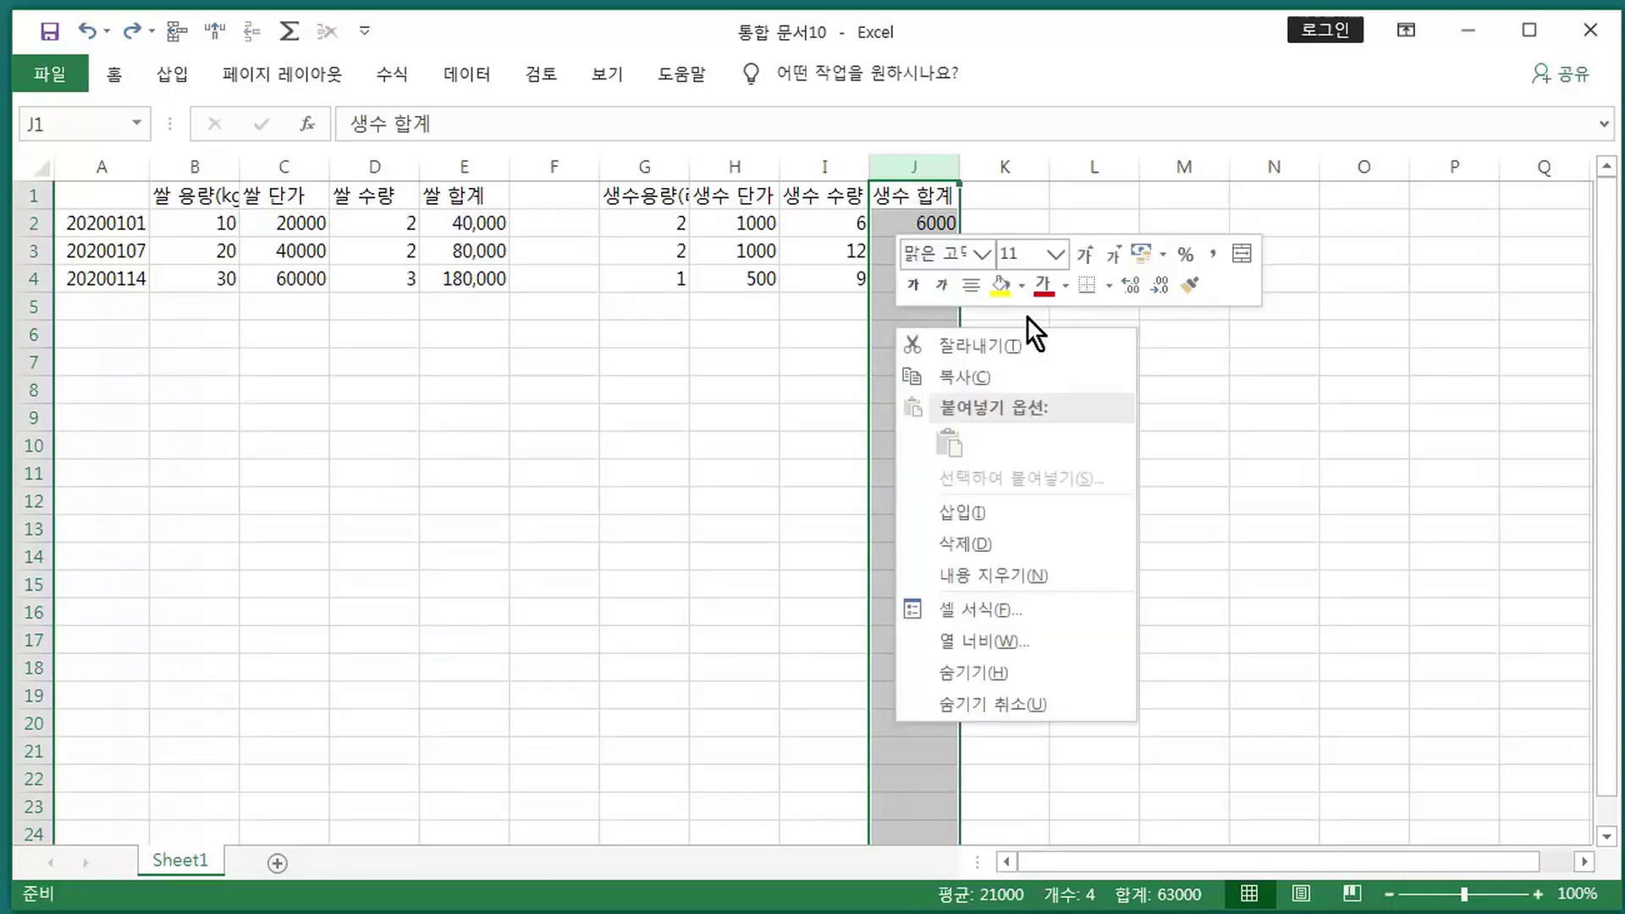
click(988, 612)
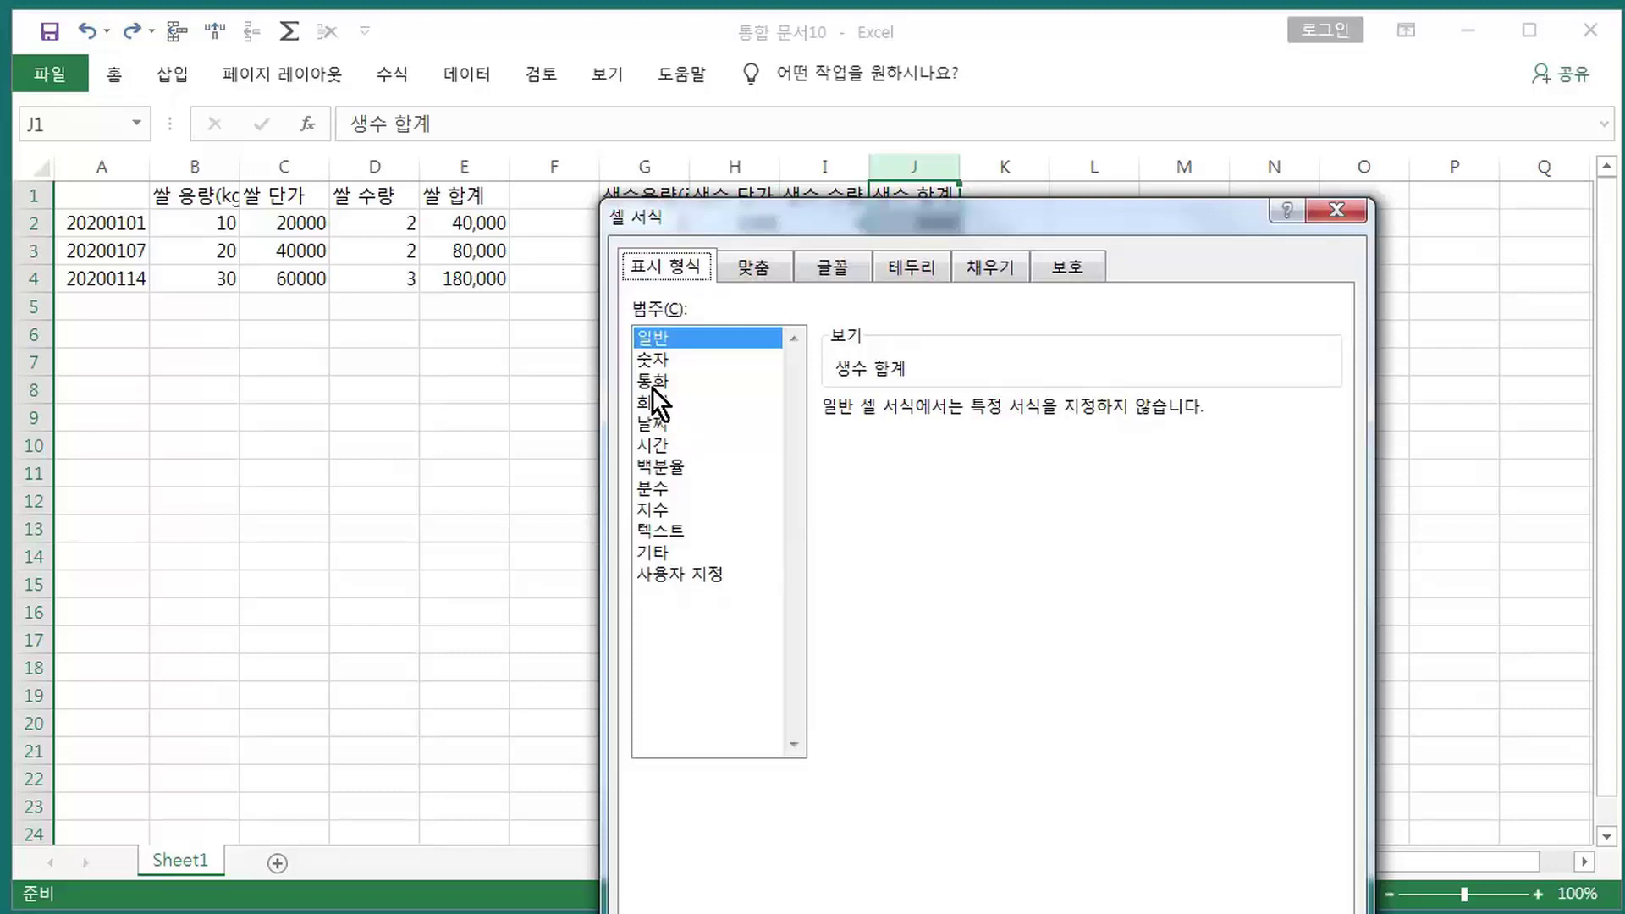
click(655, 383)
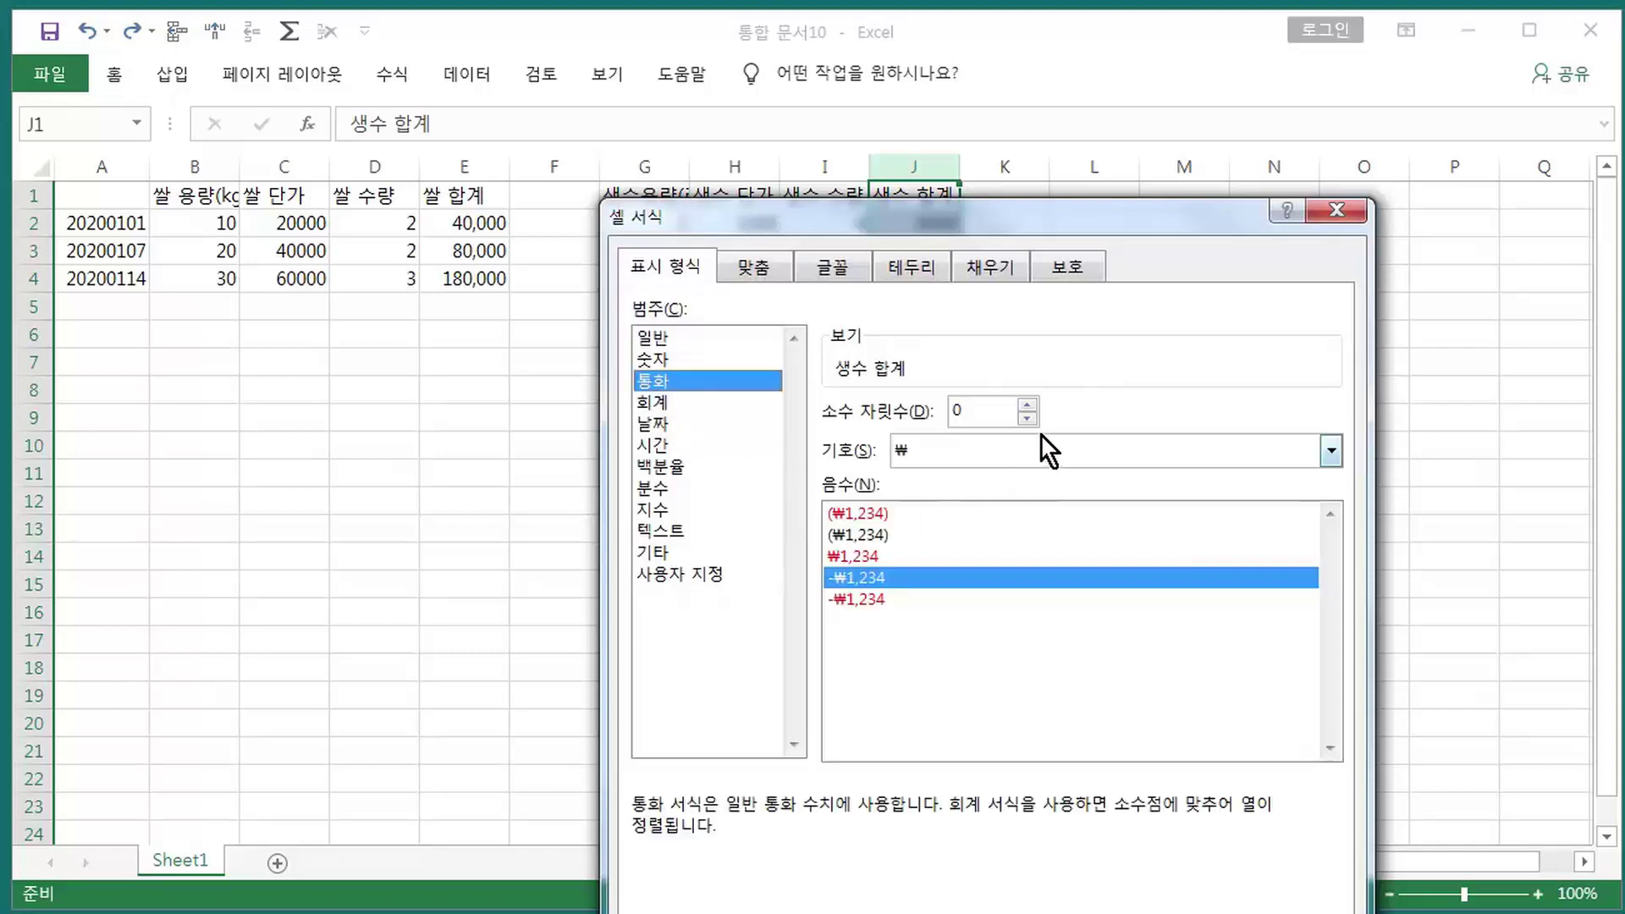
click(1333, 453)
click(922, 481)
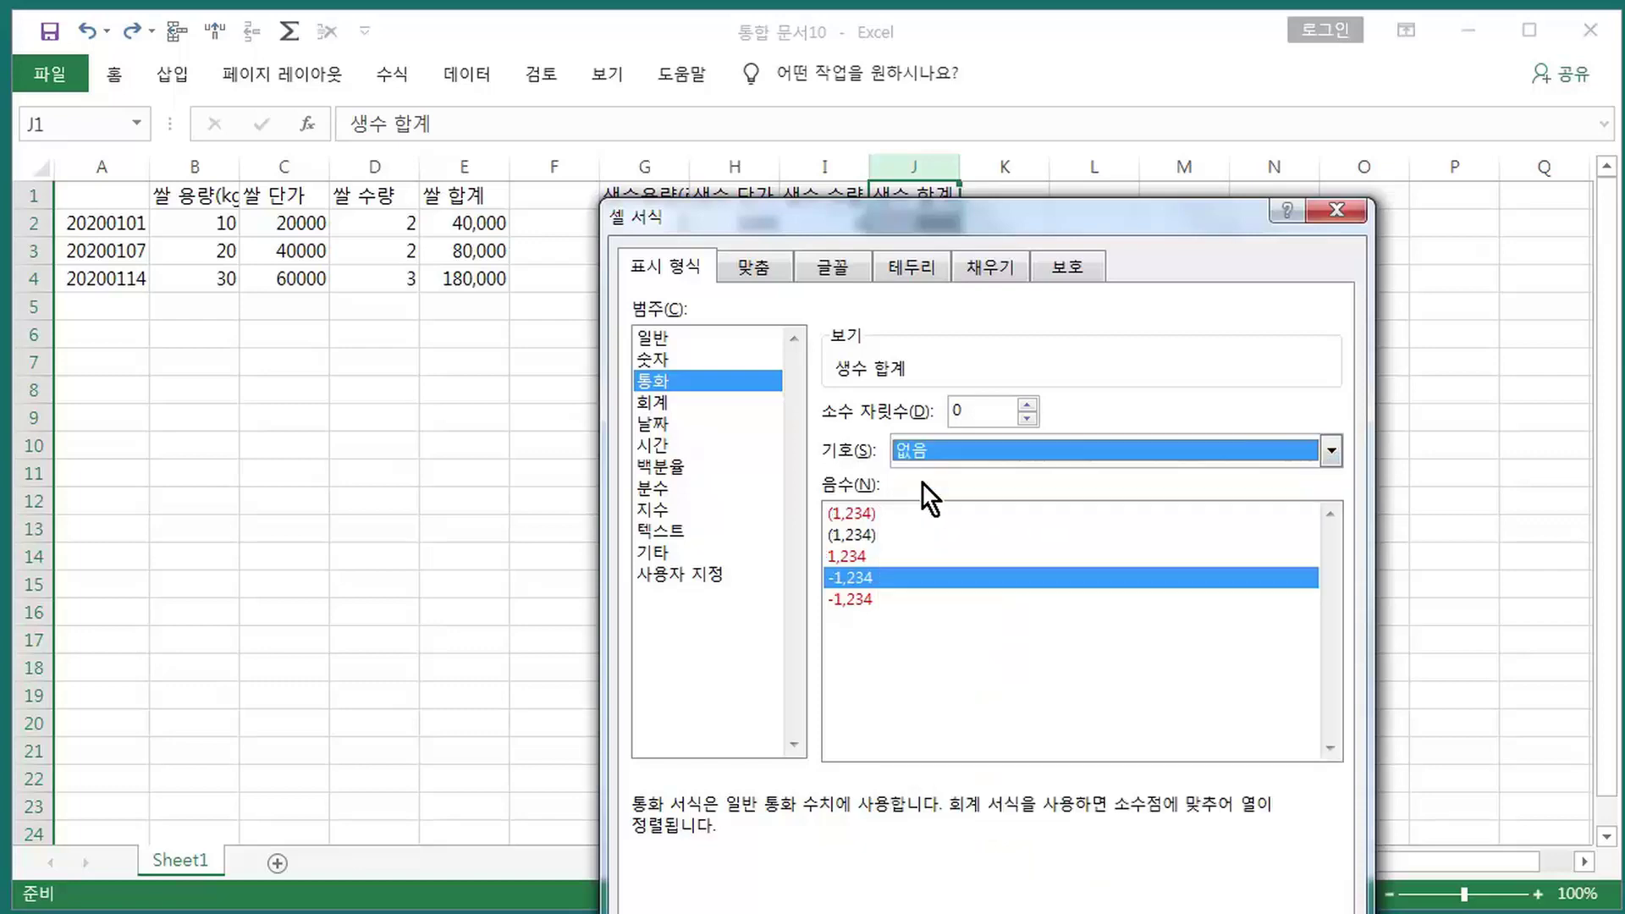
click(845, 557)
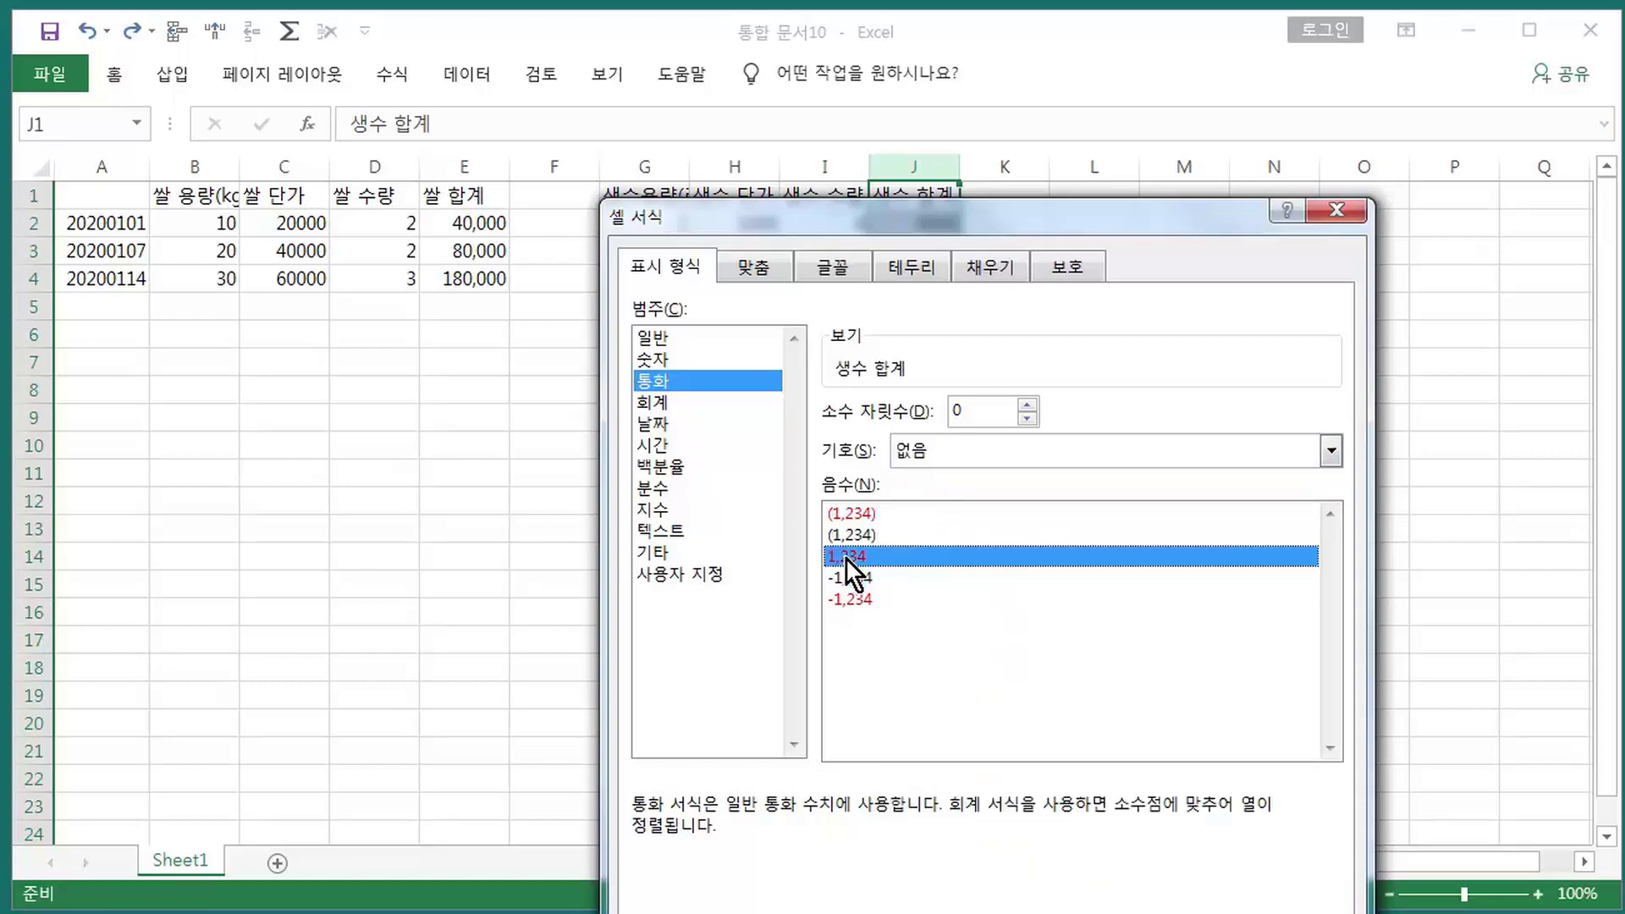
key(Return)
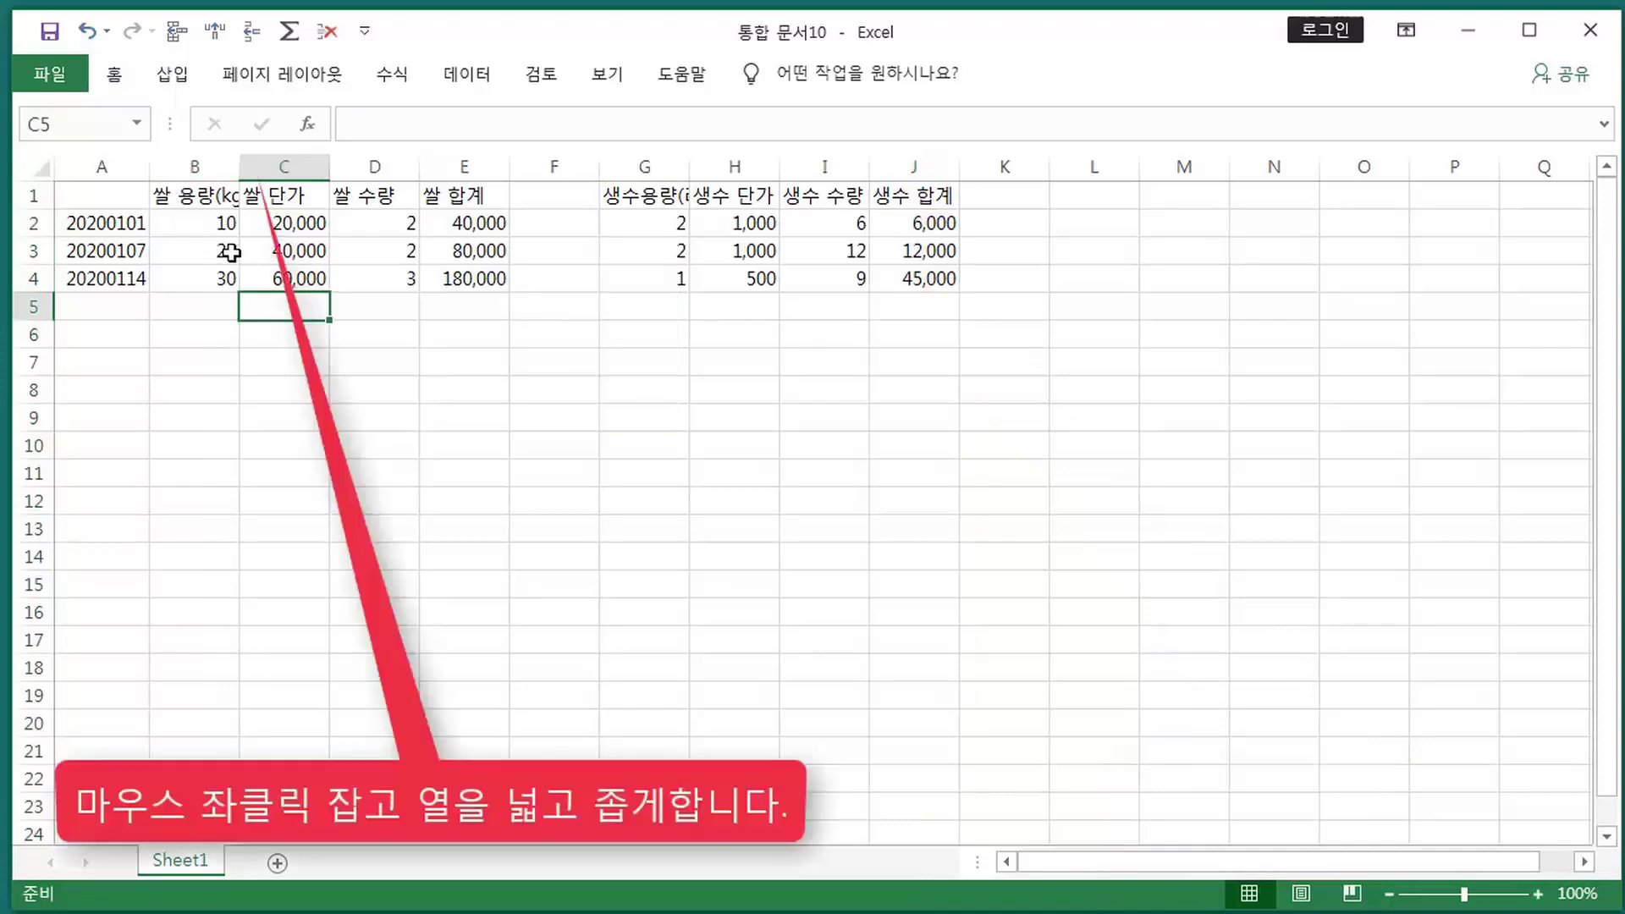
- Drag column B's right header border outward until 쌀 용량(kg) fits
drag(239, 171, 261, 169)
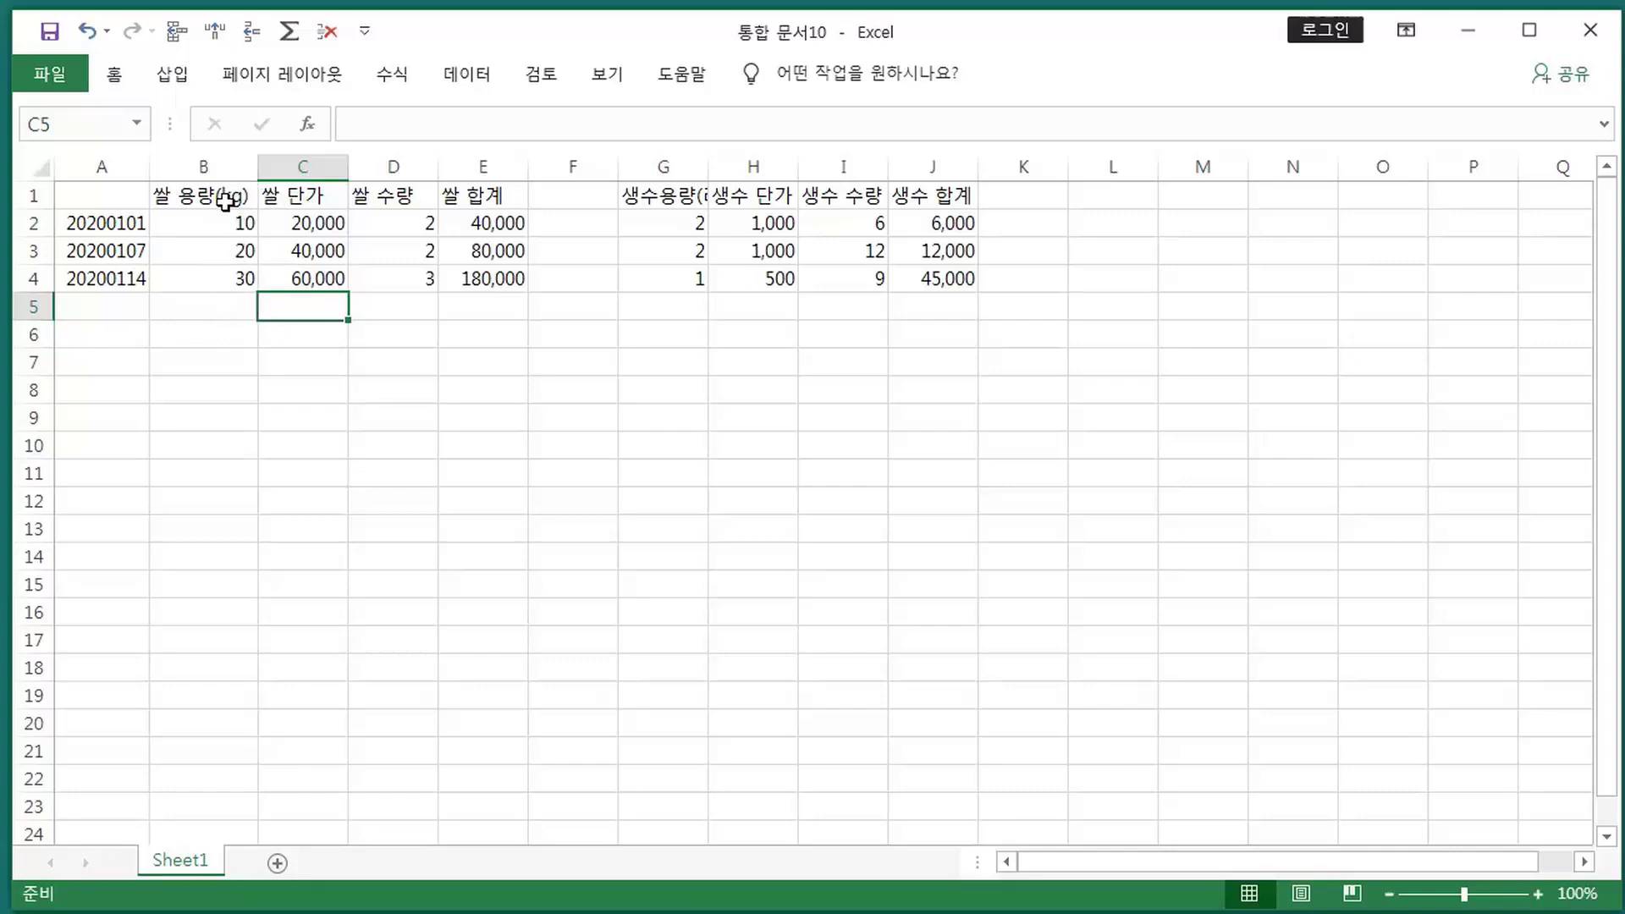
- Center-align column B's values 10, 20 and 30 from the right-click mini toolbar
click(210, 169)
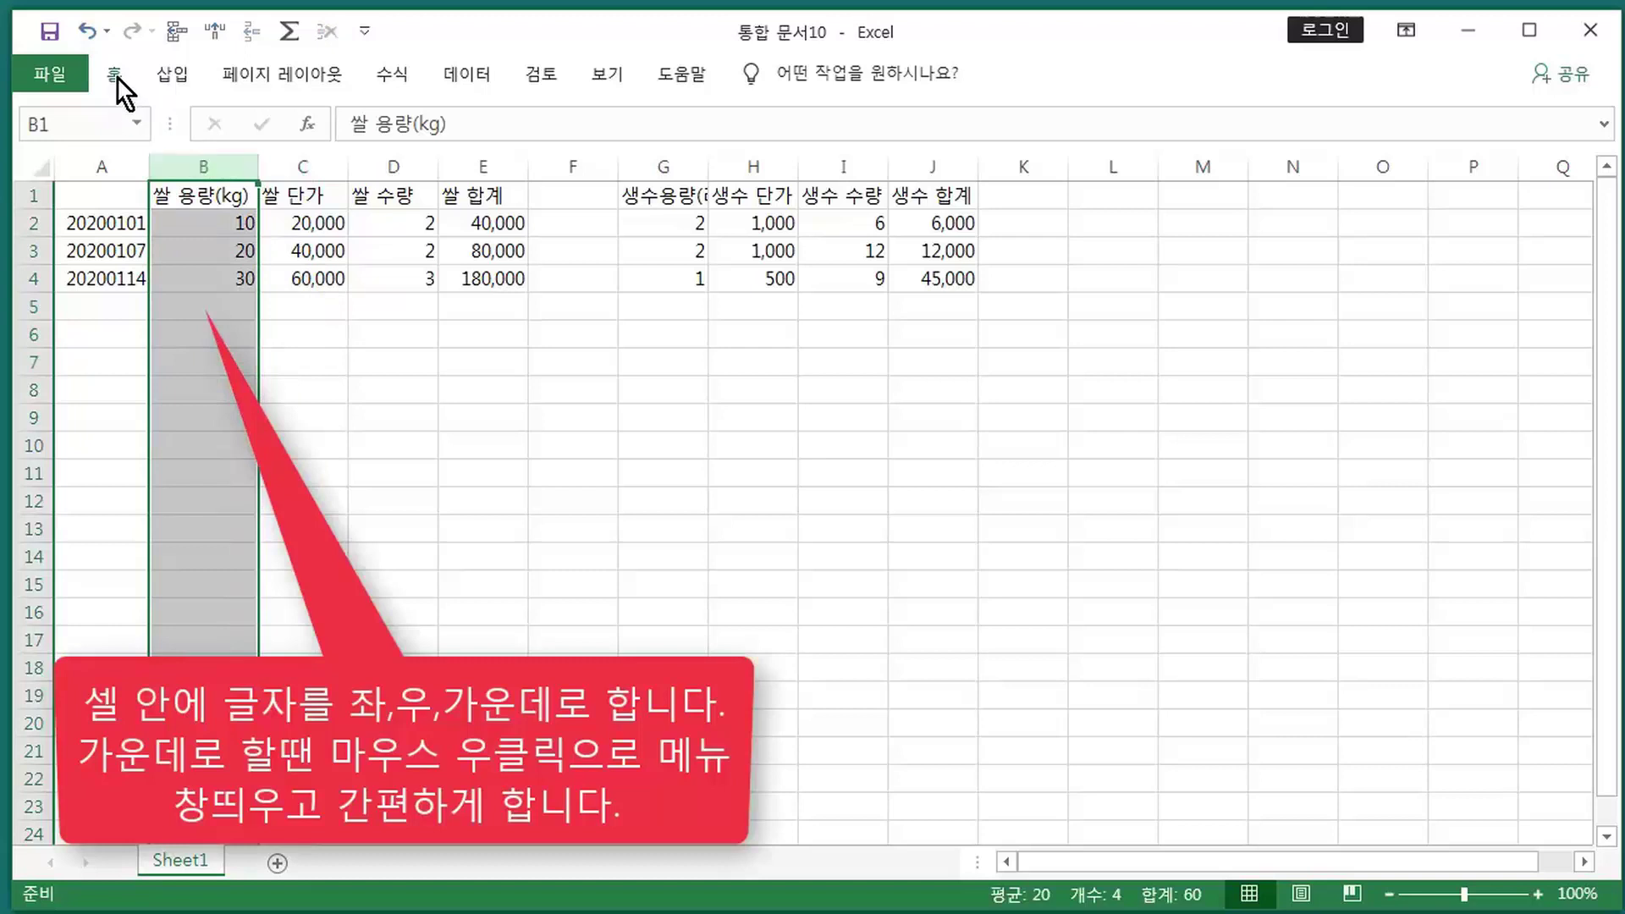
right_click(210, 242)
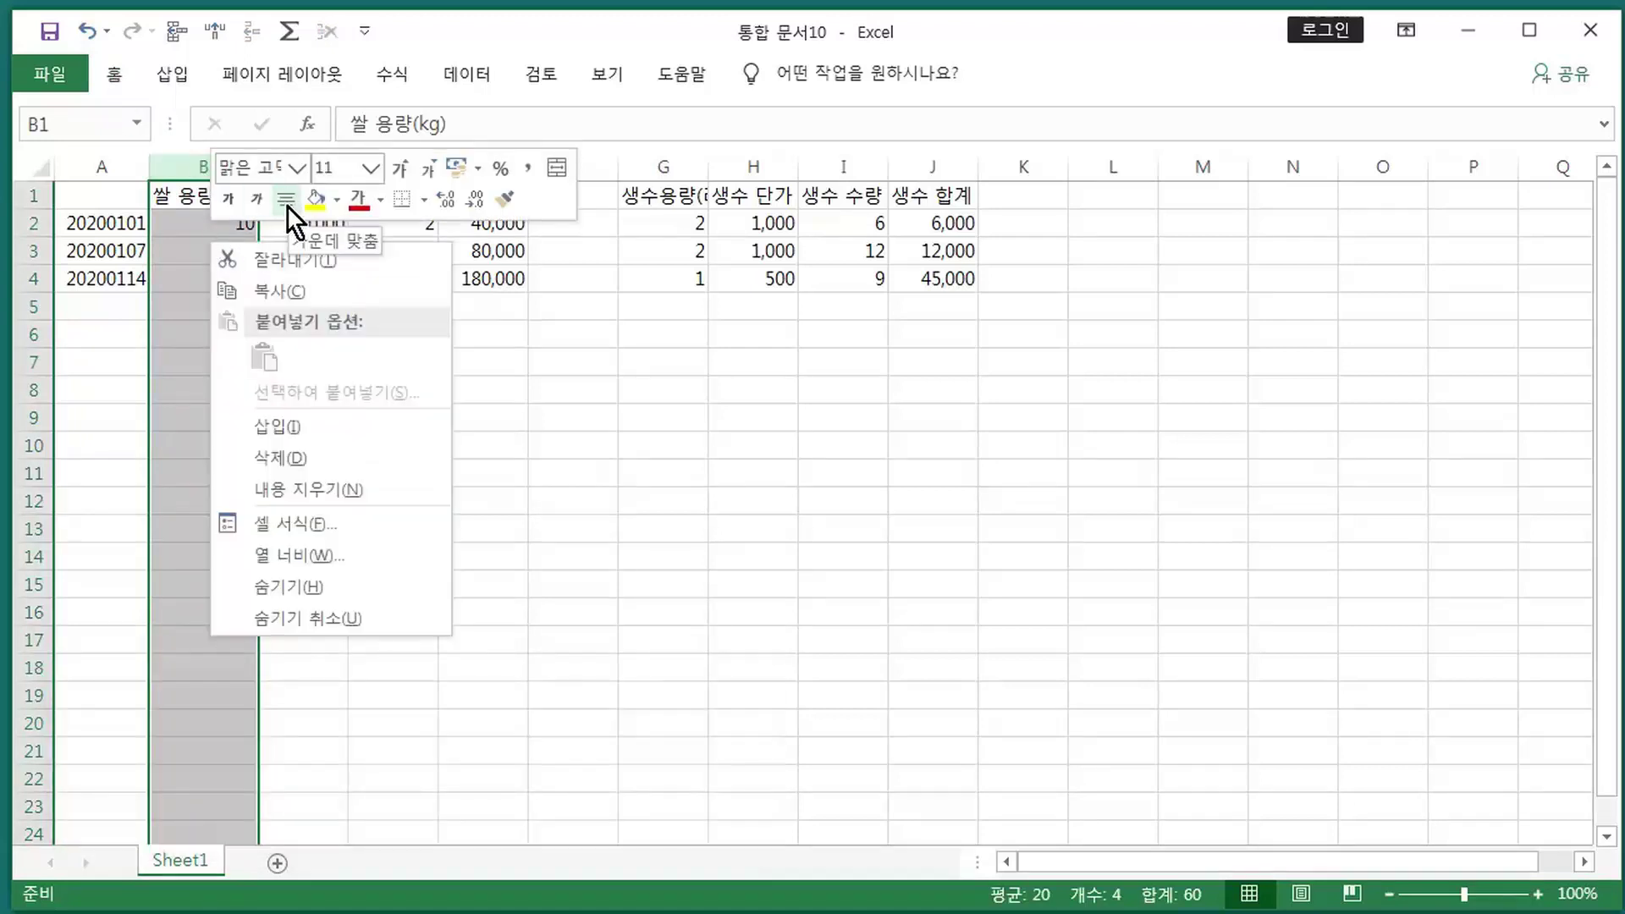
right_click(198, 266)
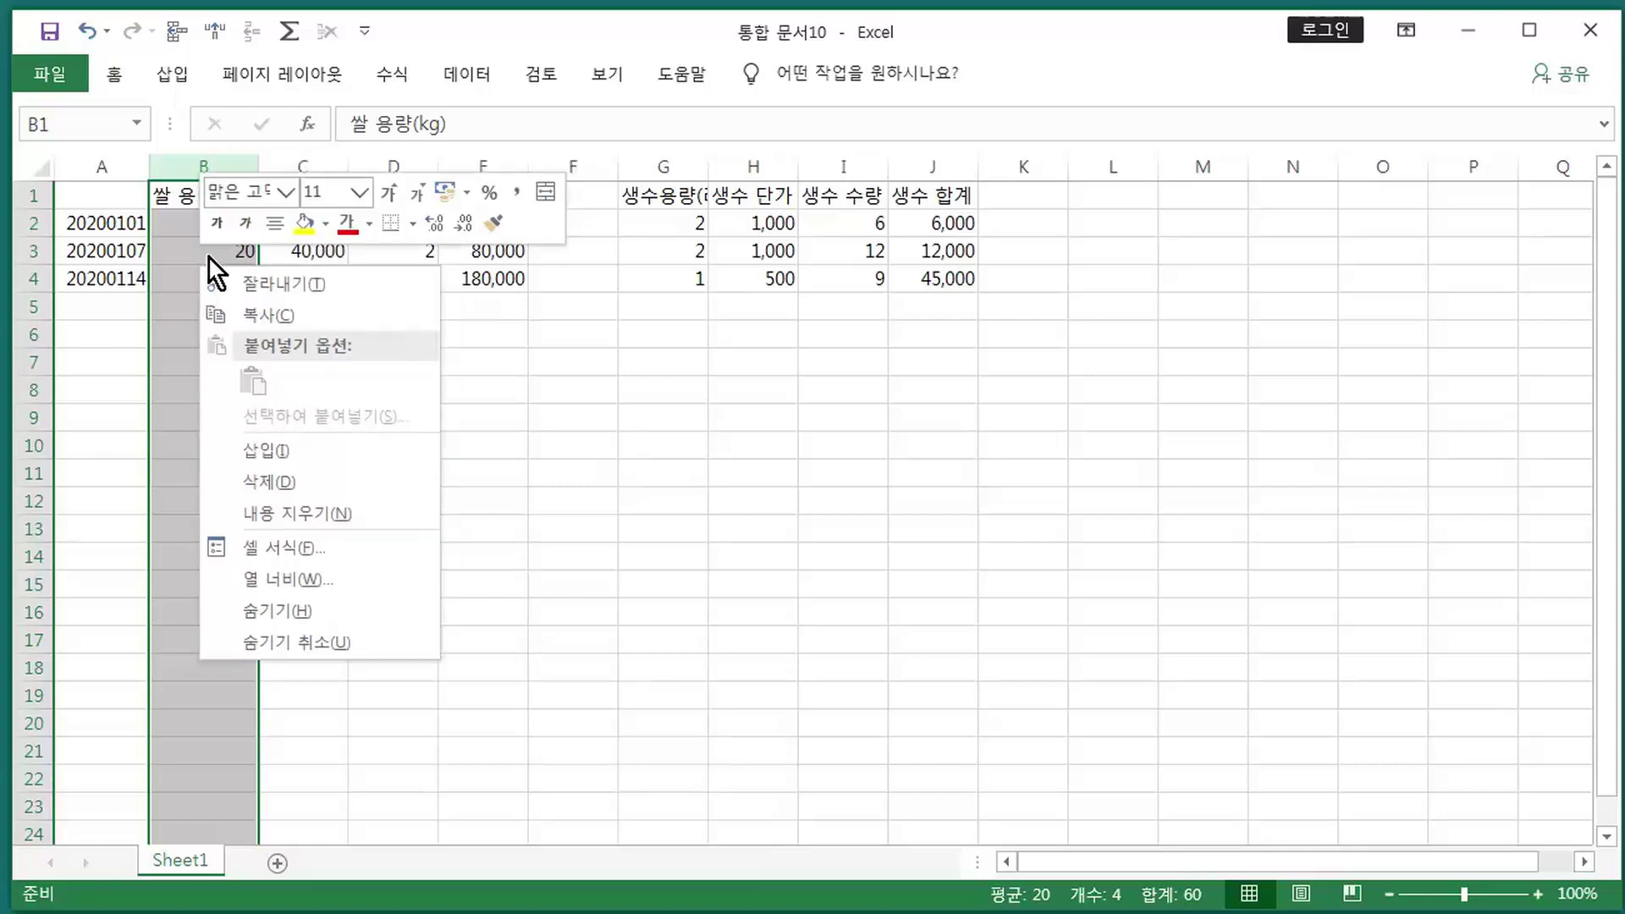
click(276, 220)
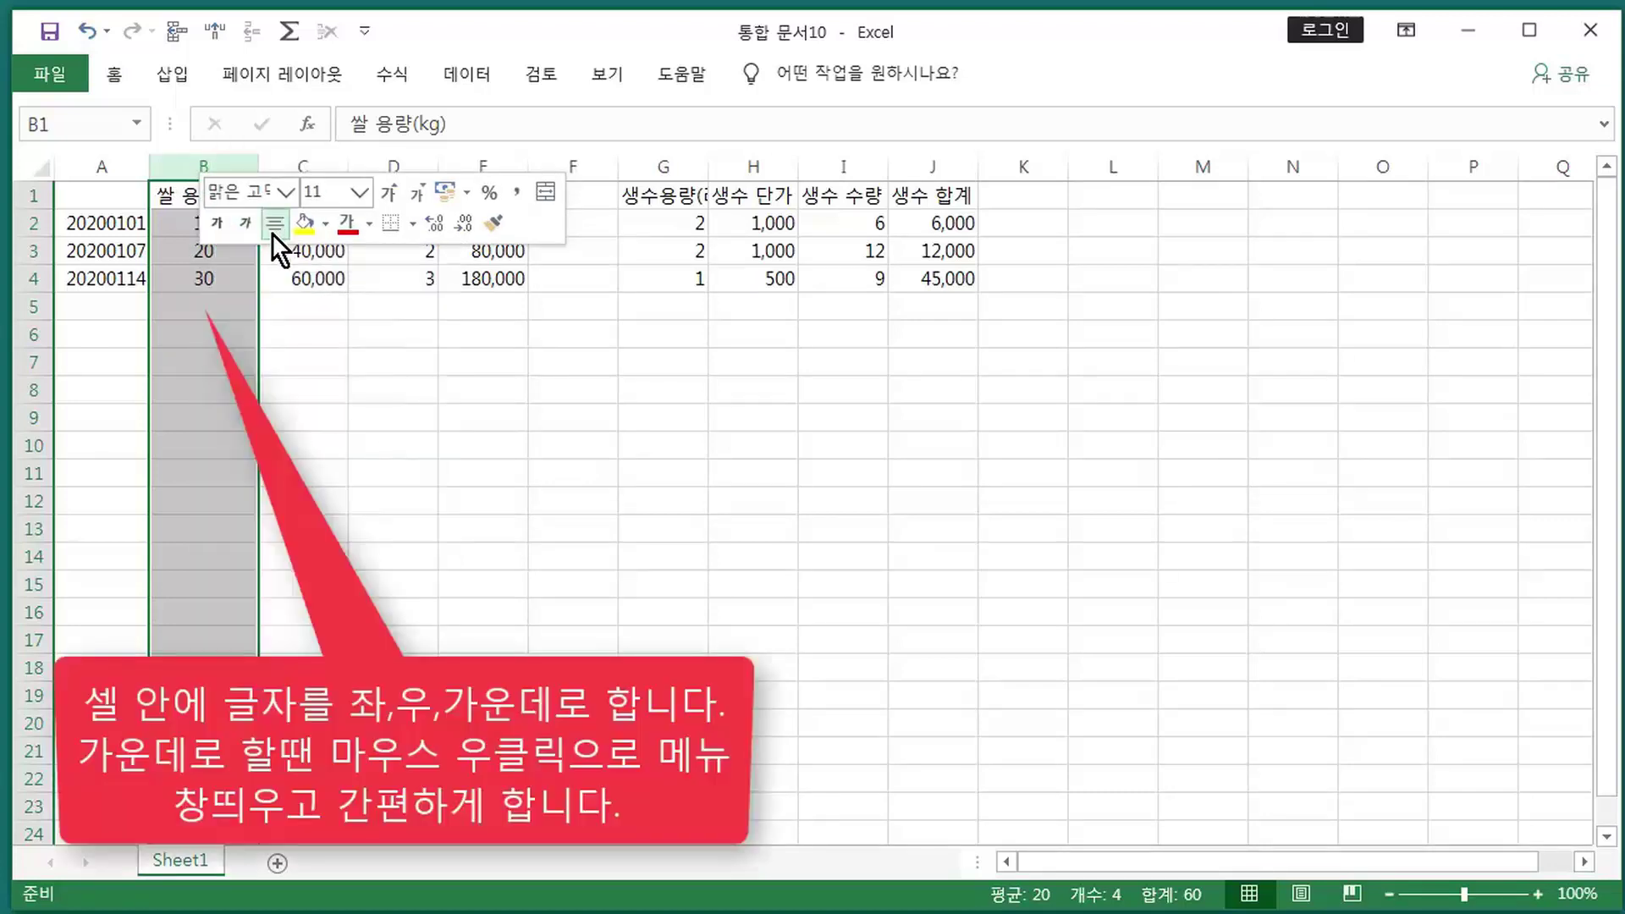
click(232, 303)
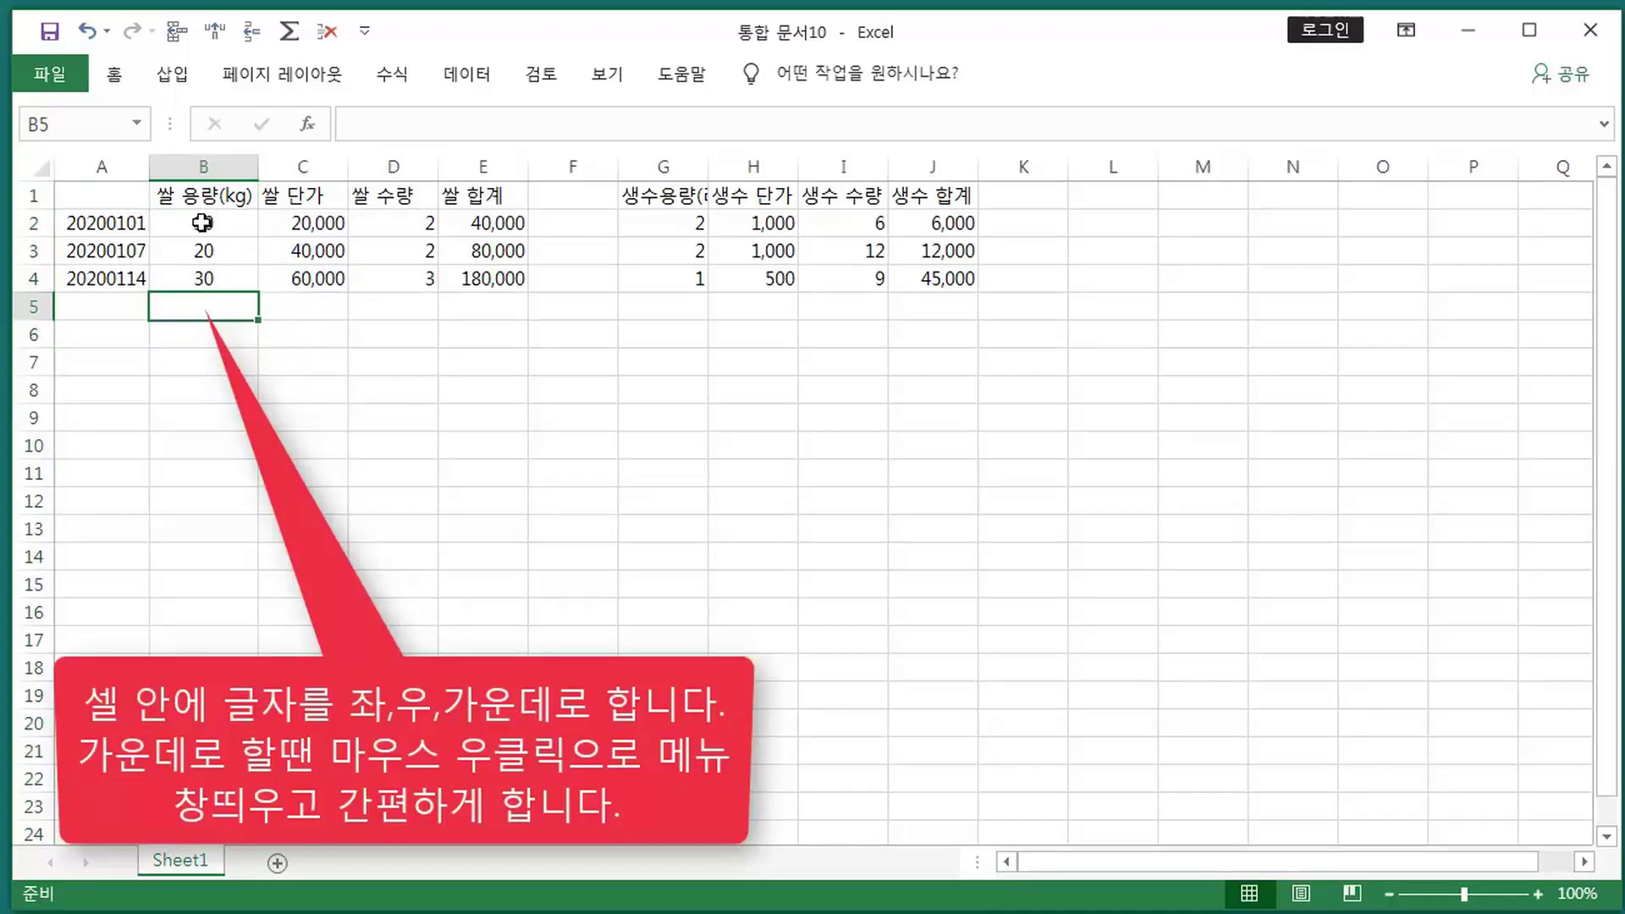
click(207, 167)
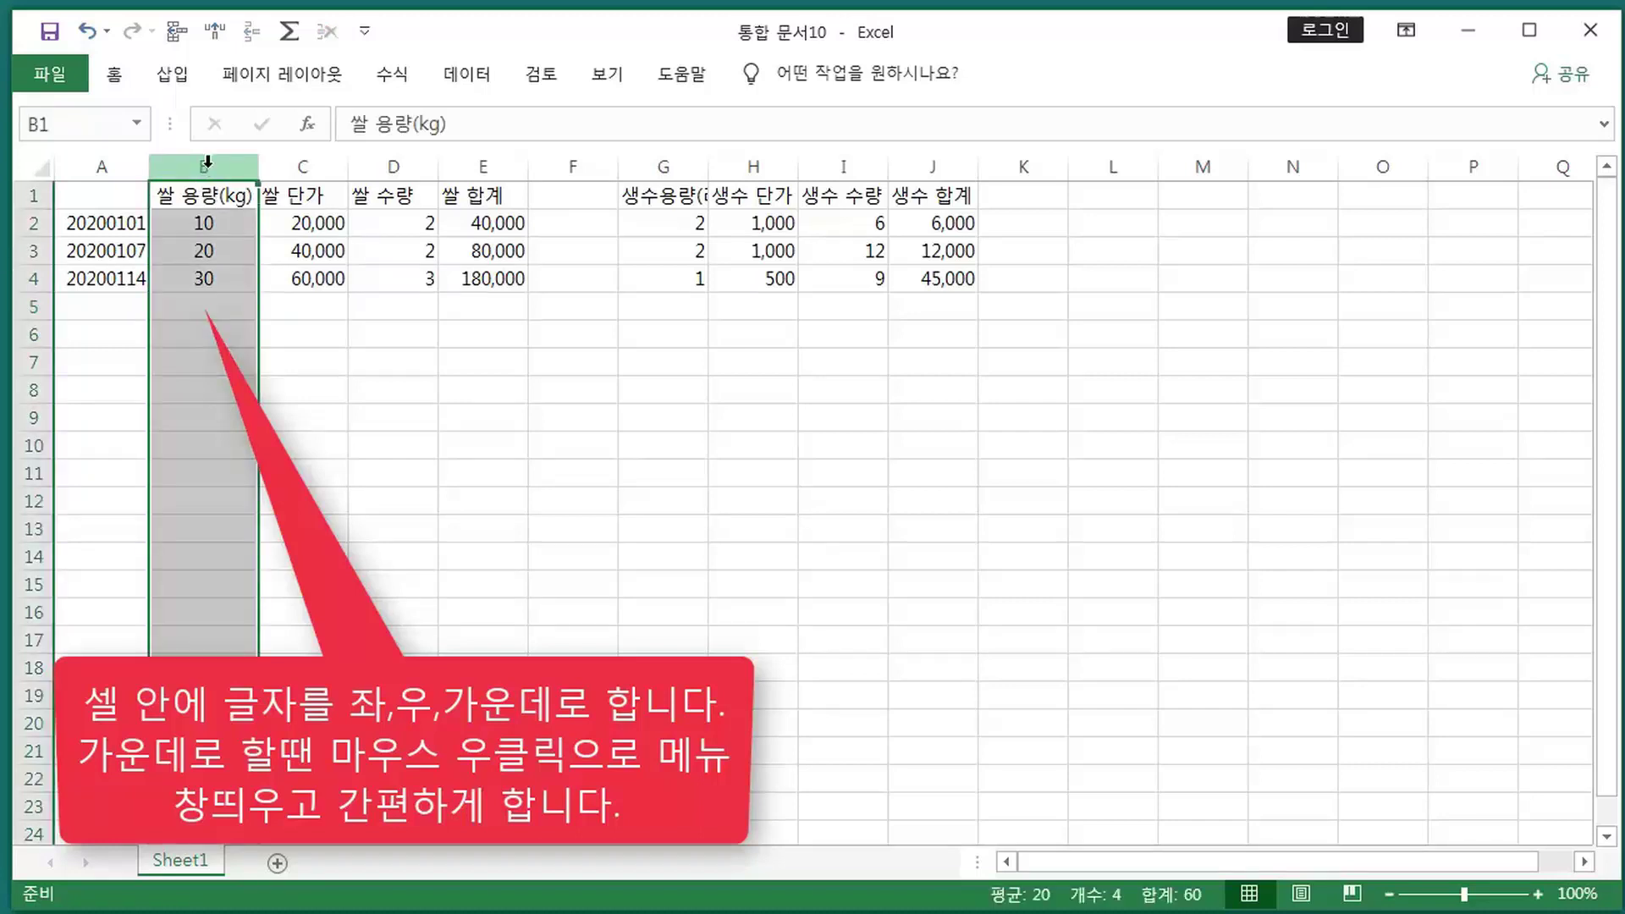
- From the Home tab, try left and right alignment on column B, then re-center it
click(117, 73)
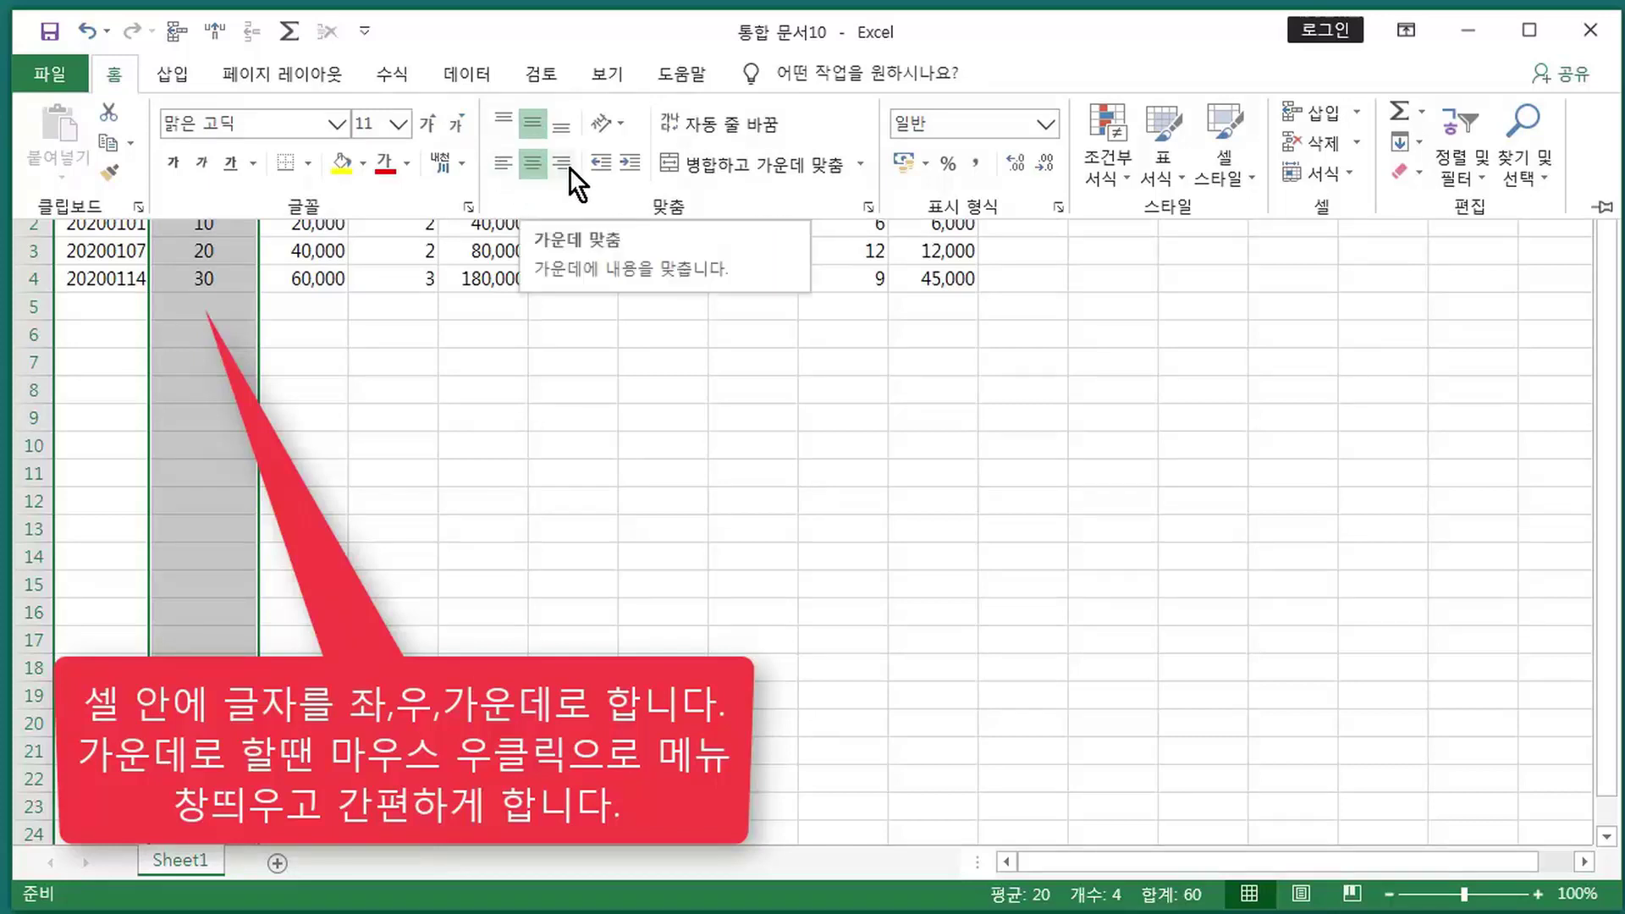
click(506, 165)
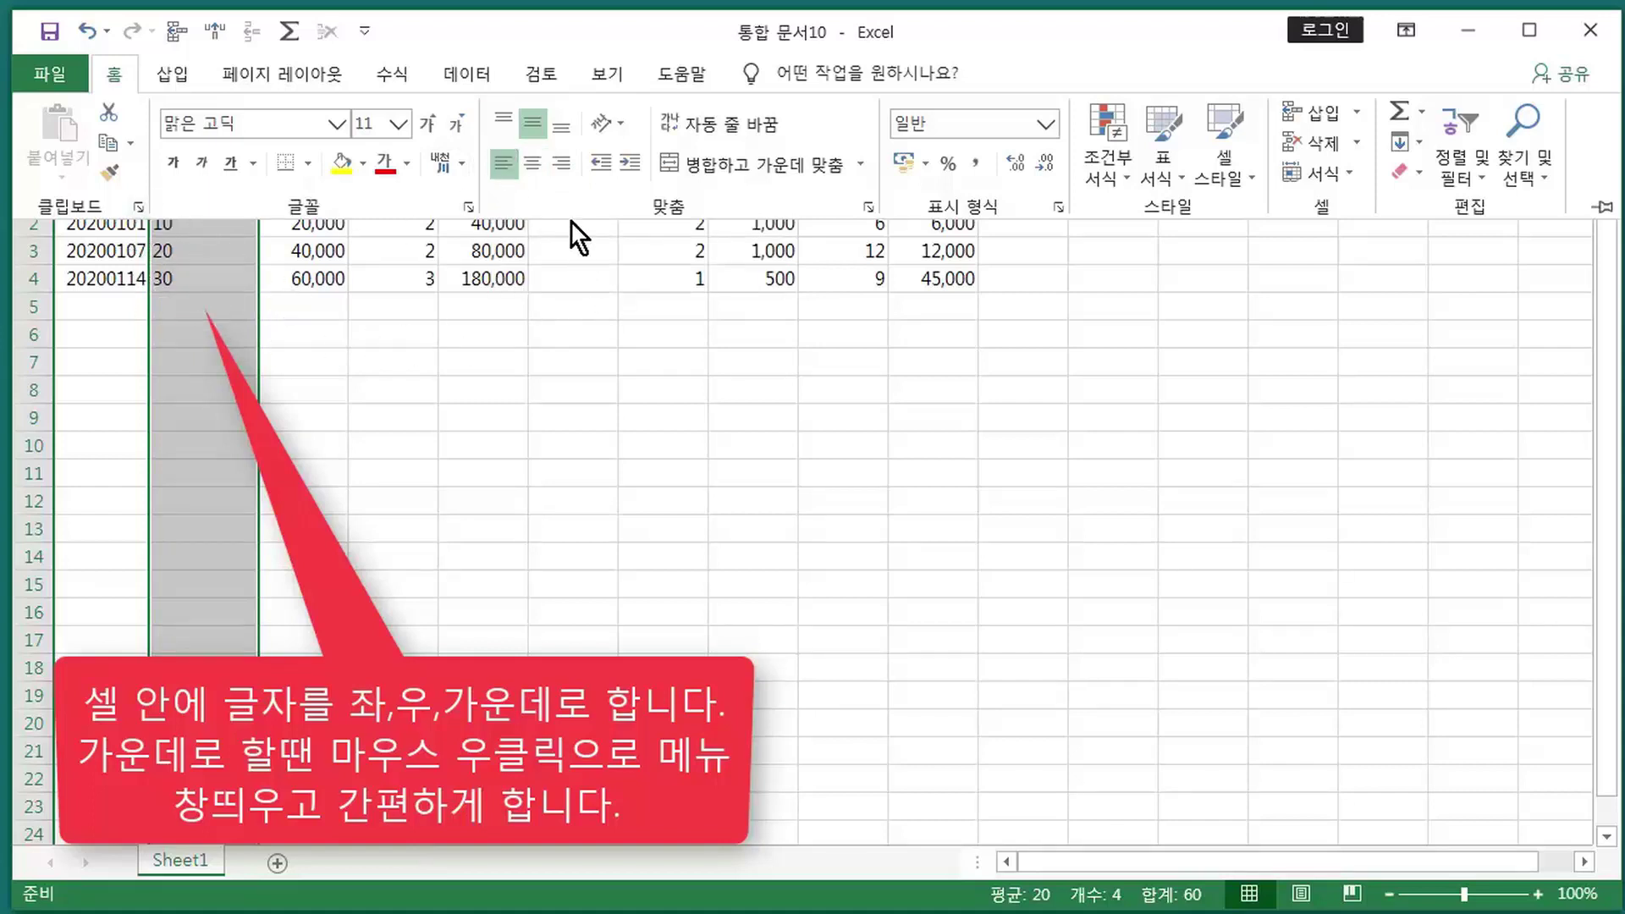
click(560, 165)
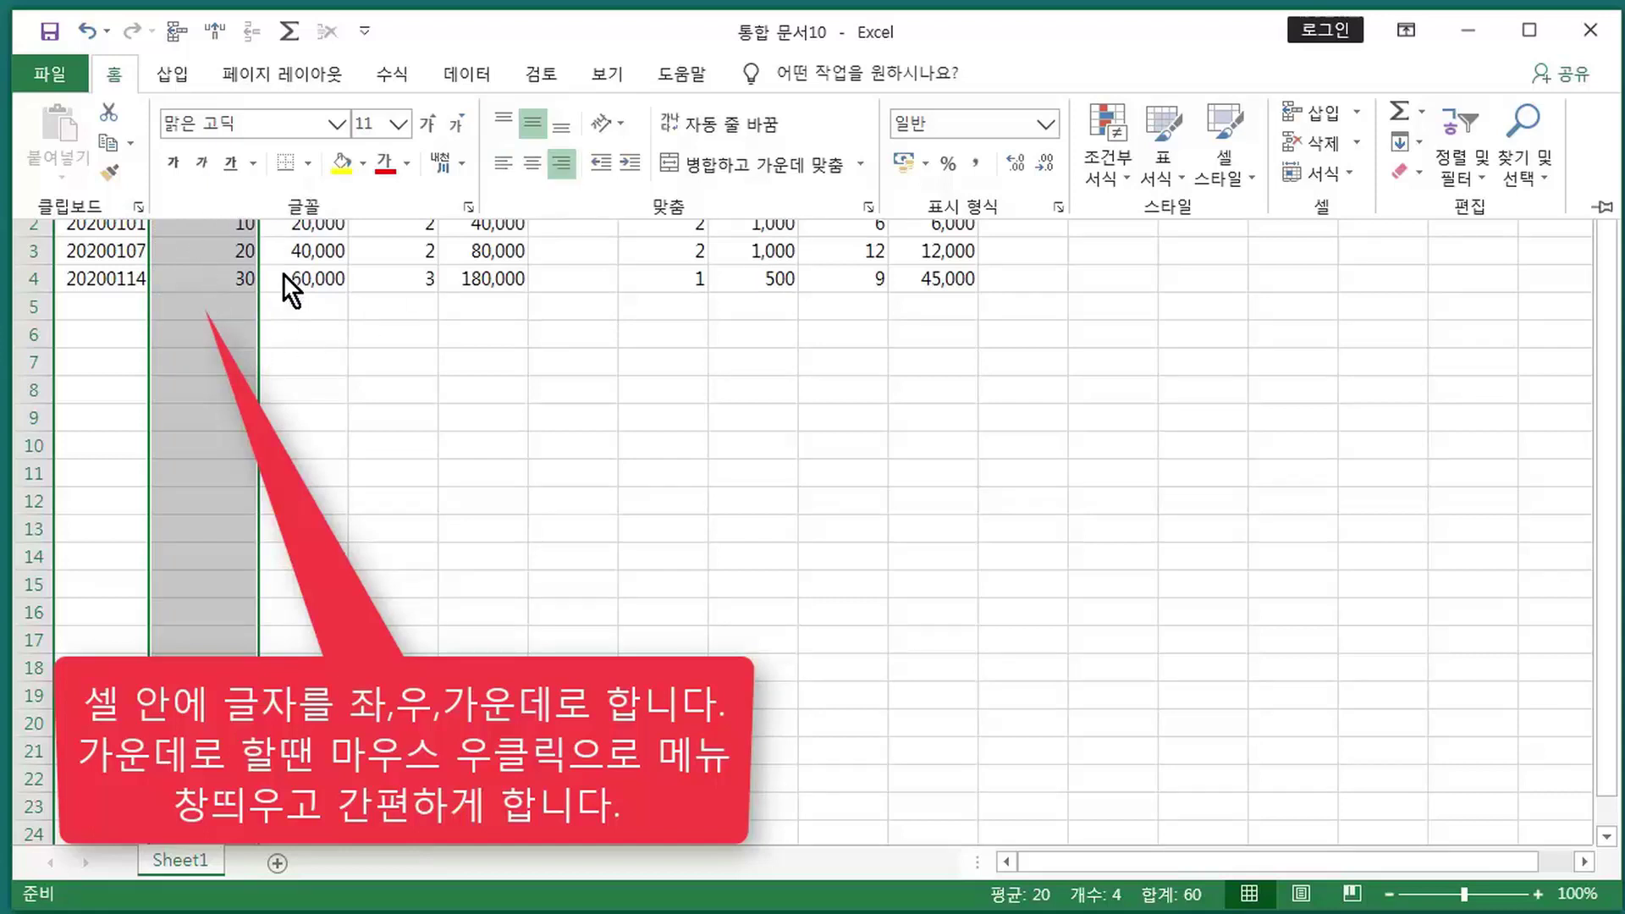
click(531, 161)
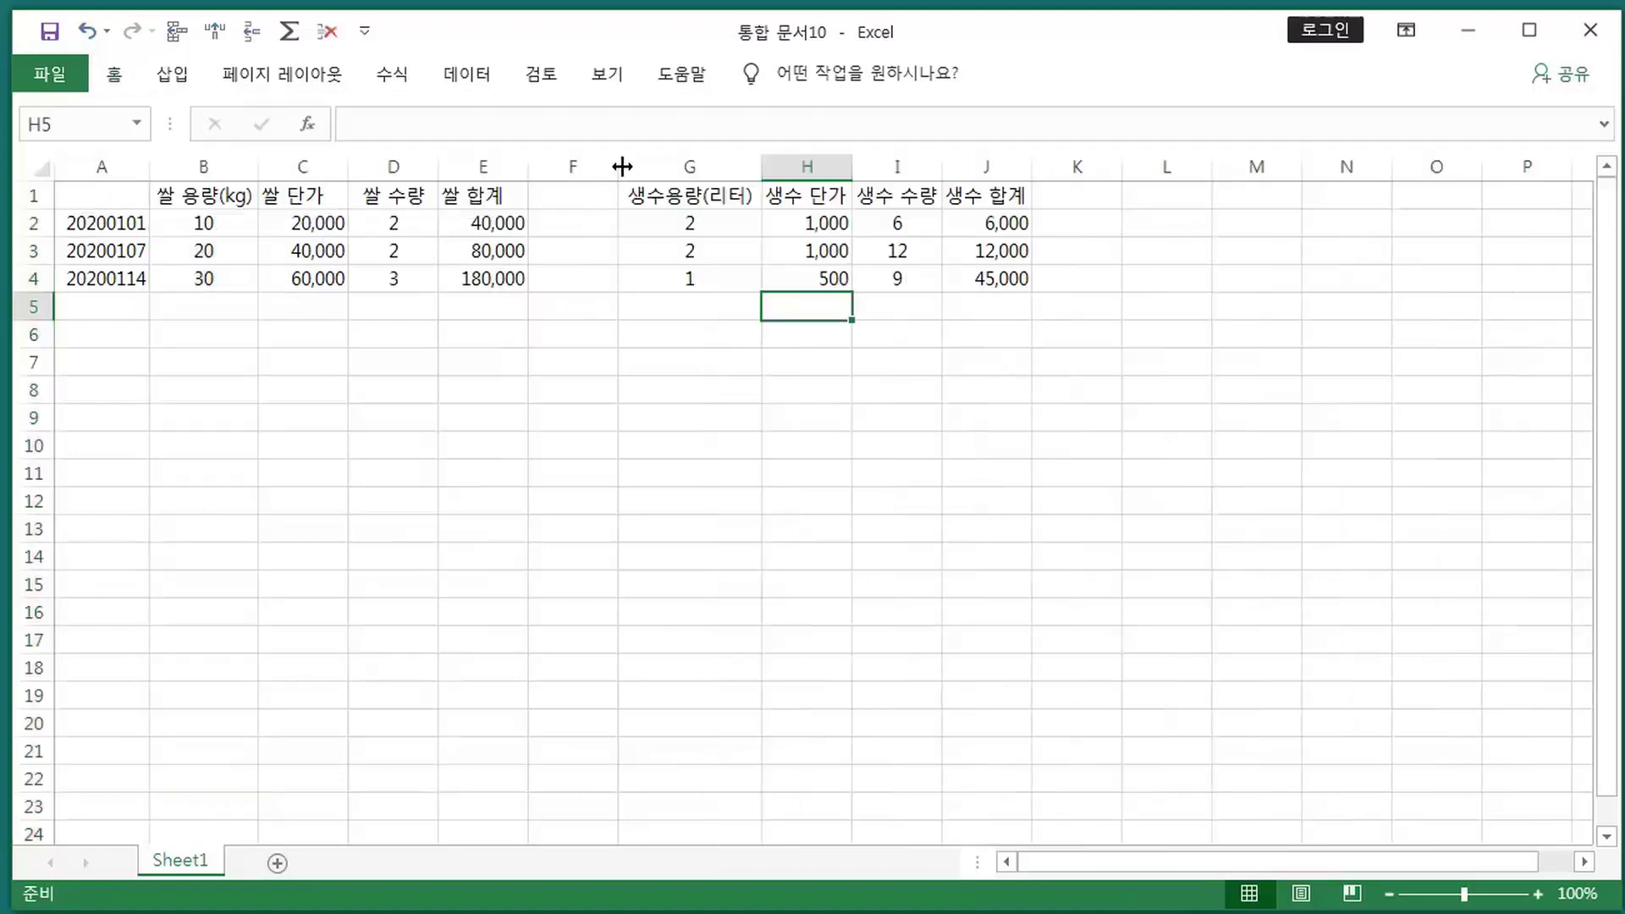
- Narrow column F into a thin divider and fill it grey
drag(618, 166, 544, 166)
click(537, 166)
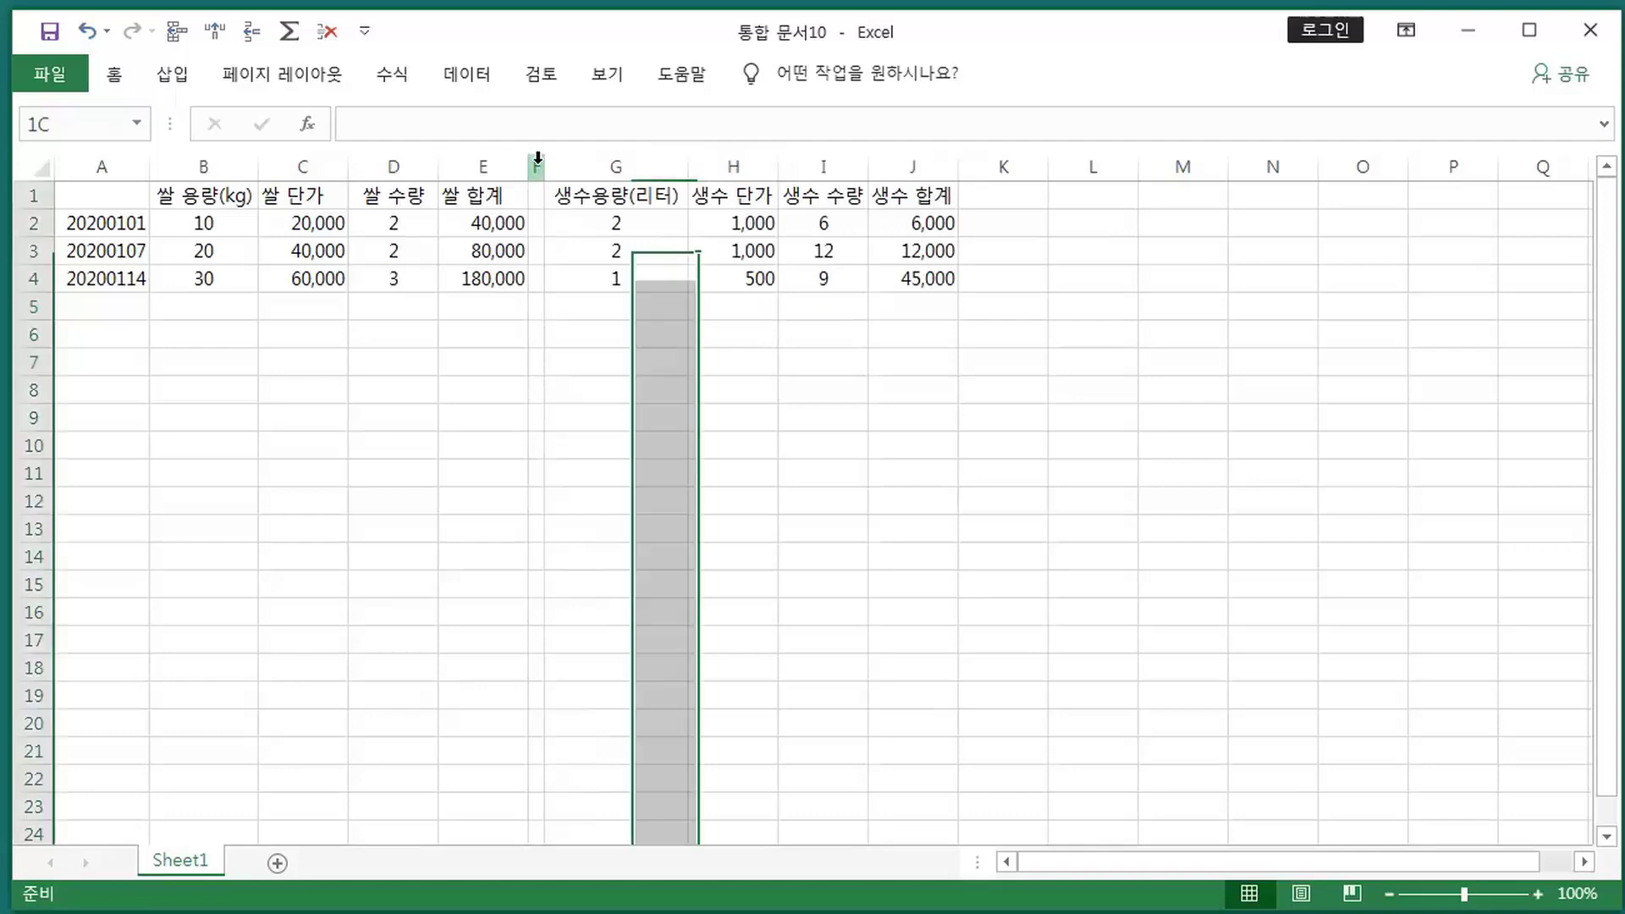
right_click(539, 316)
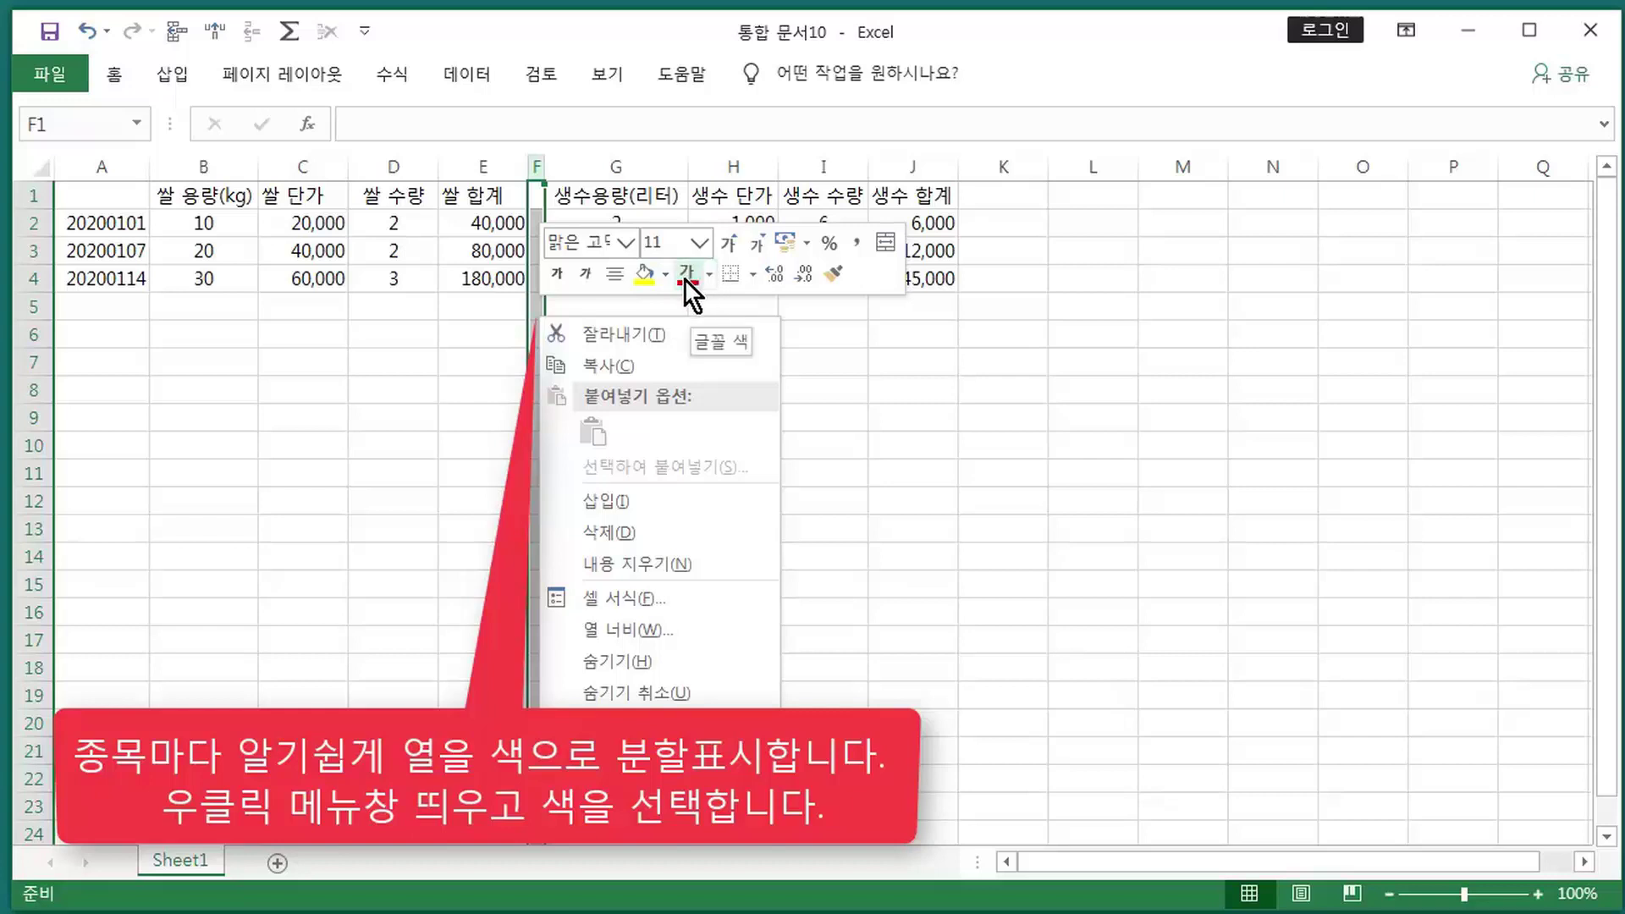
click(665, 274)
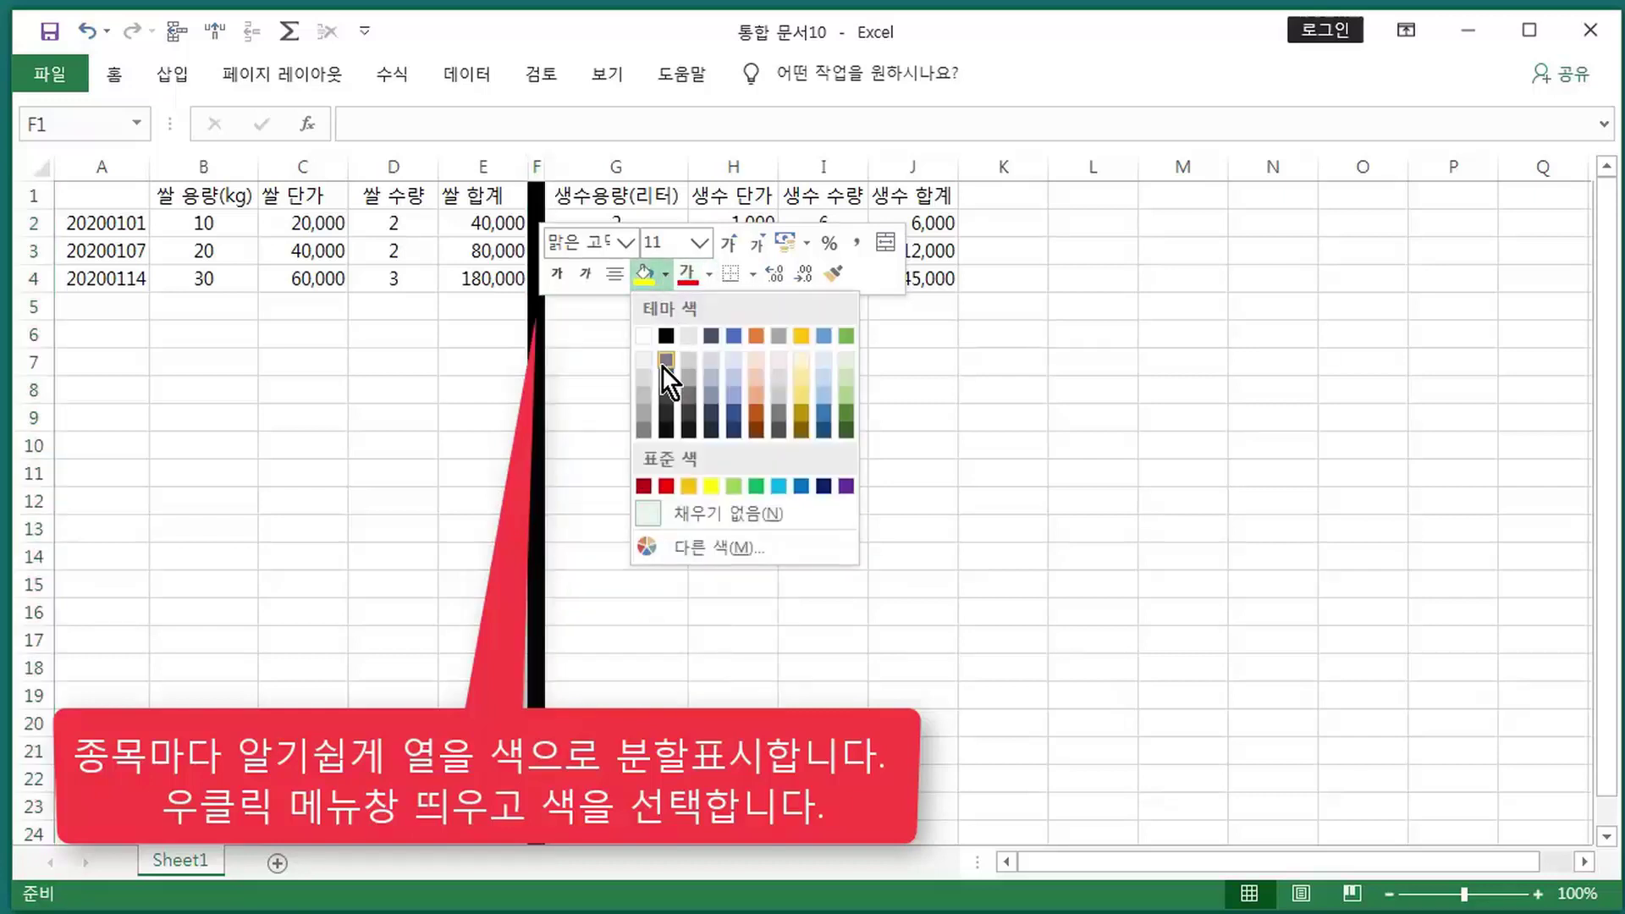
click(642, 380)
click(428, 421)
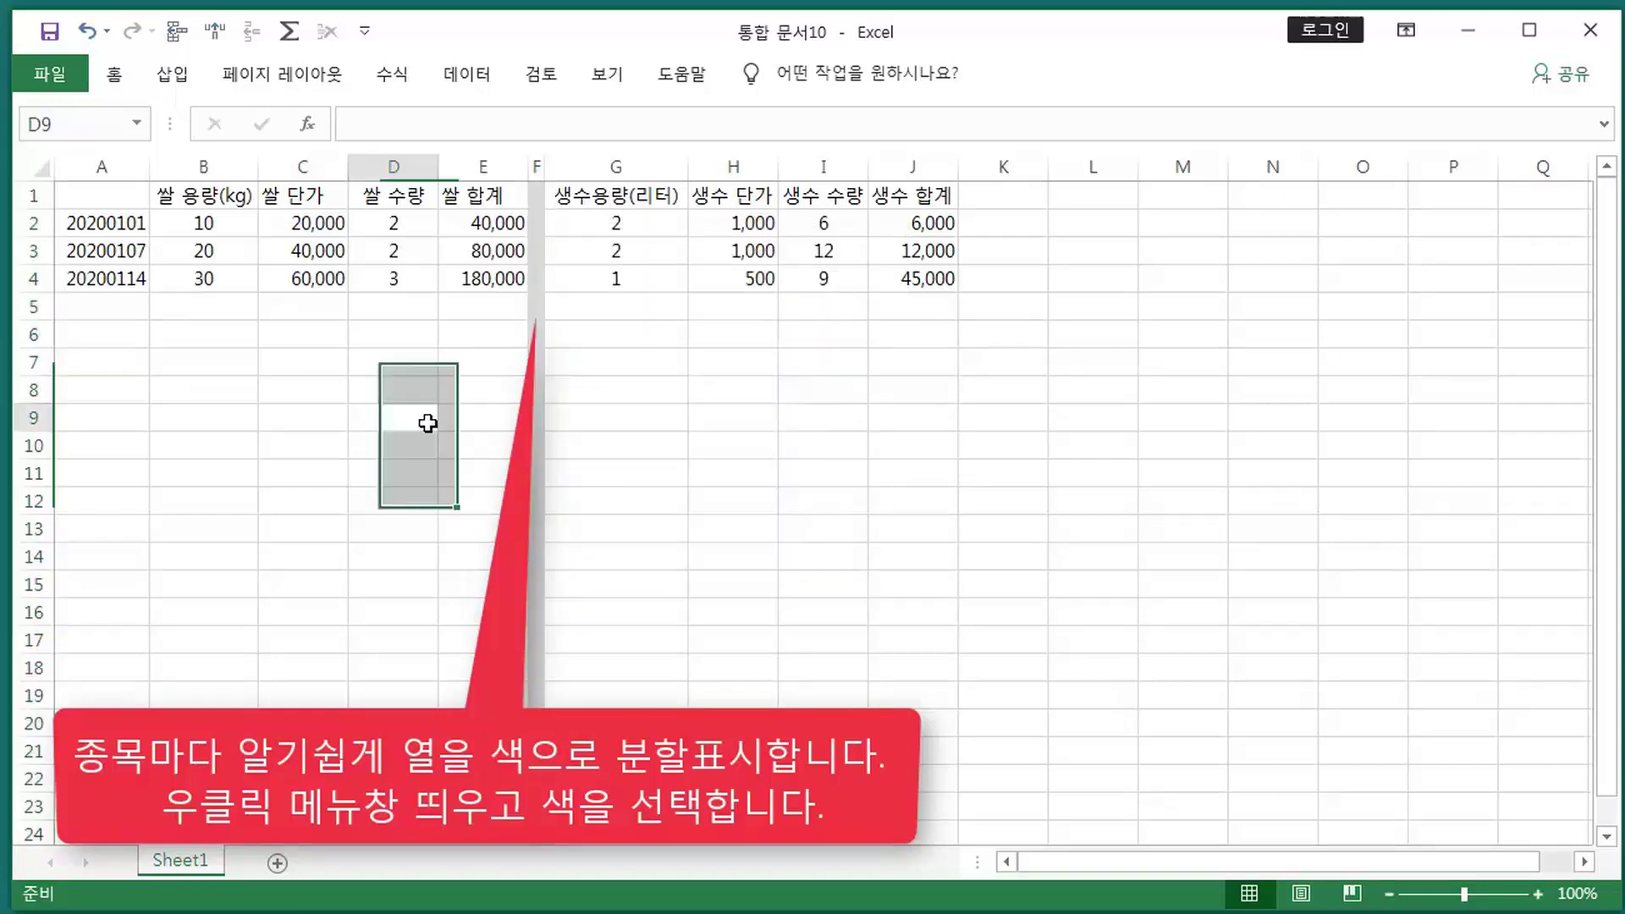
click(672, 442)
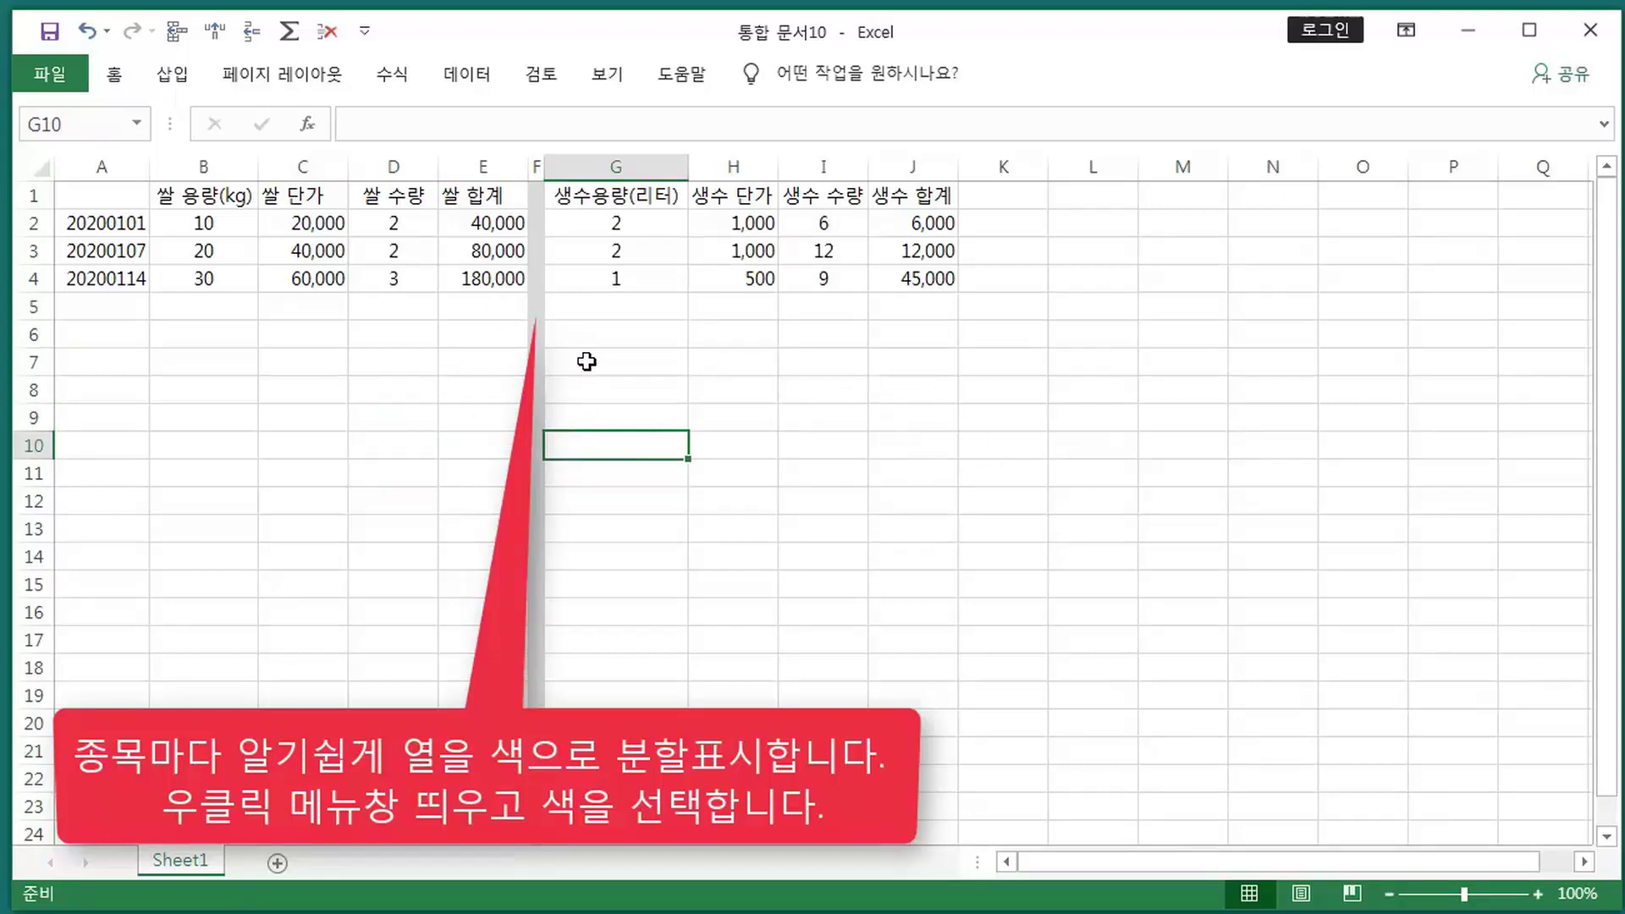
- Undo that fill, apply light grey to F1:F3, and reselect column F
click(84, 33)
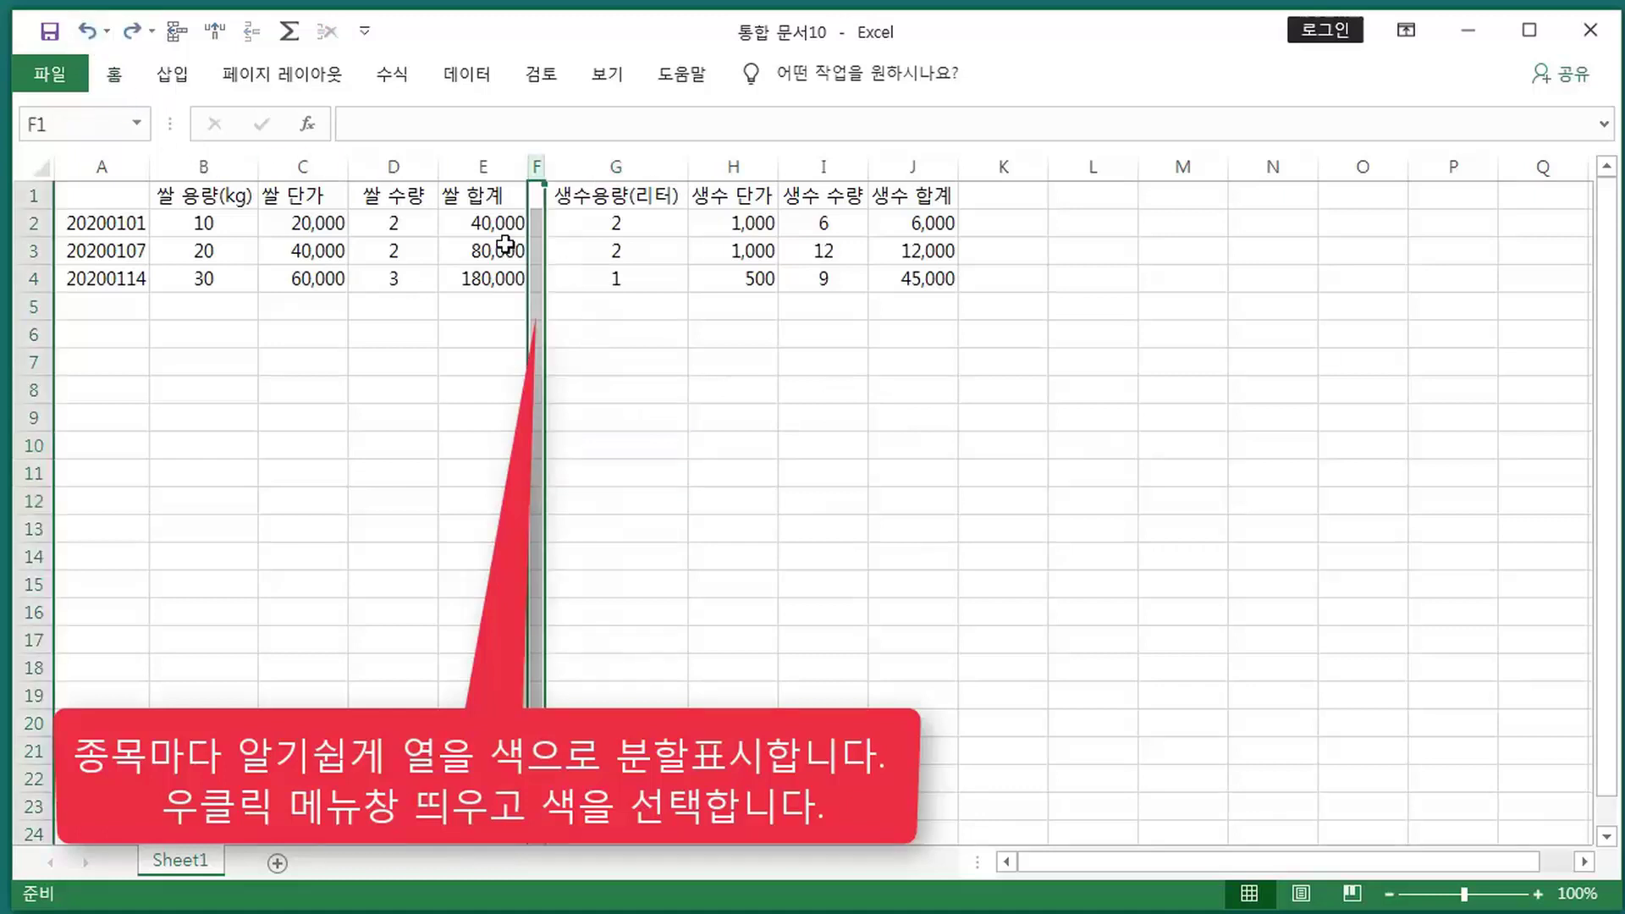
click(484, 307)
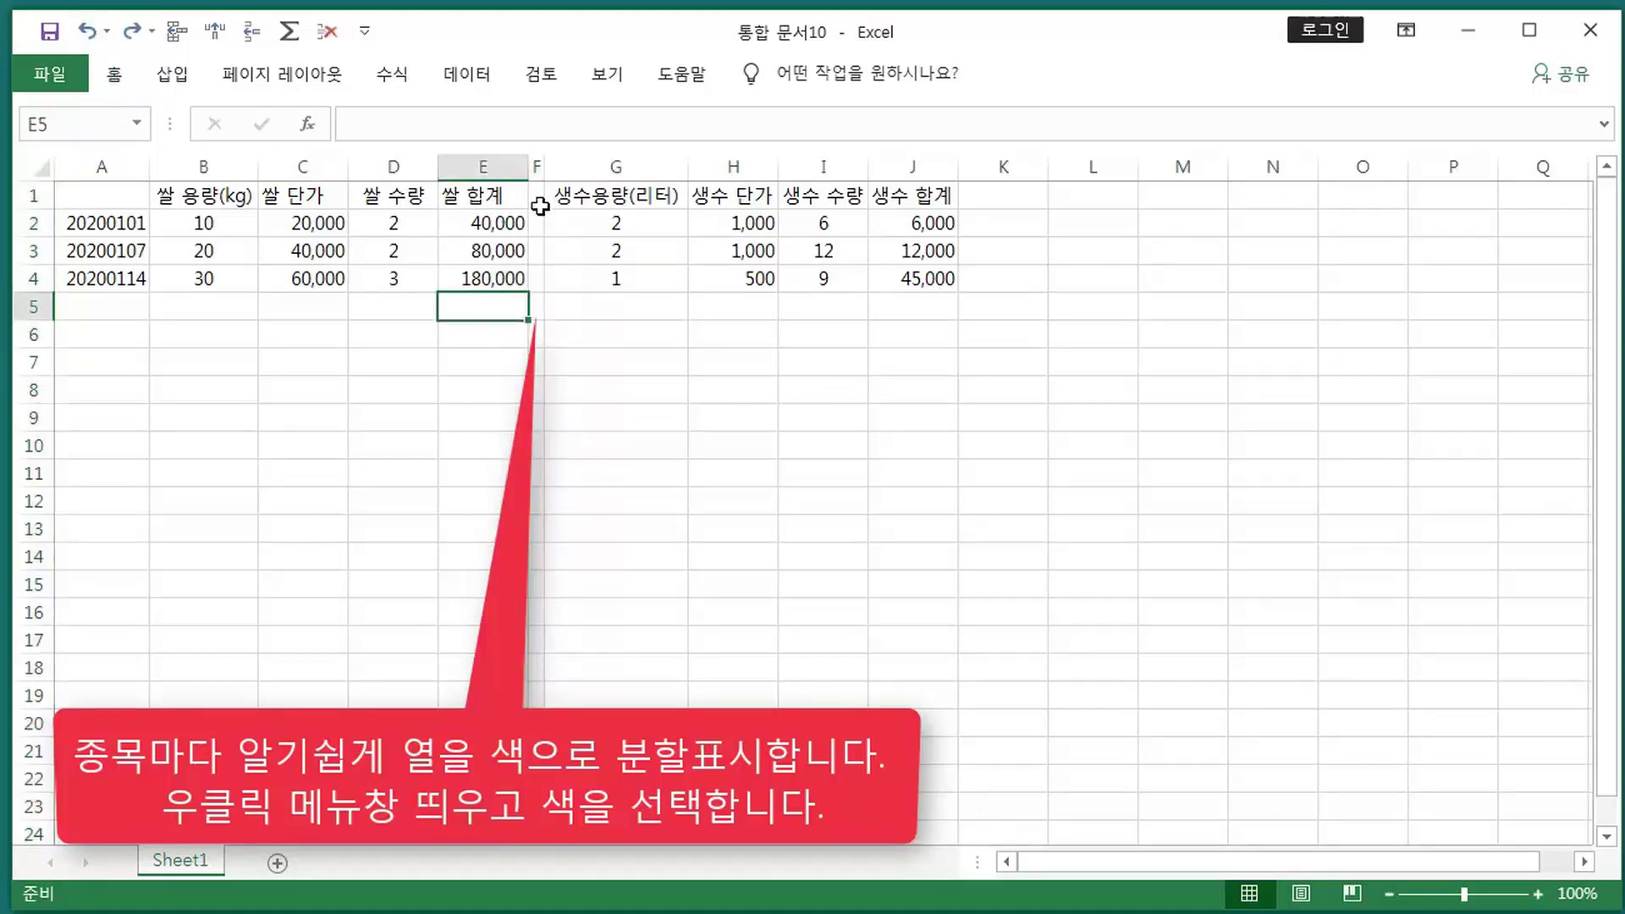
drag(537, 199, 537, 281)
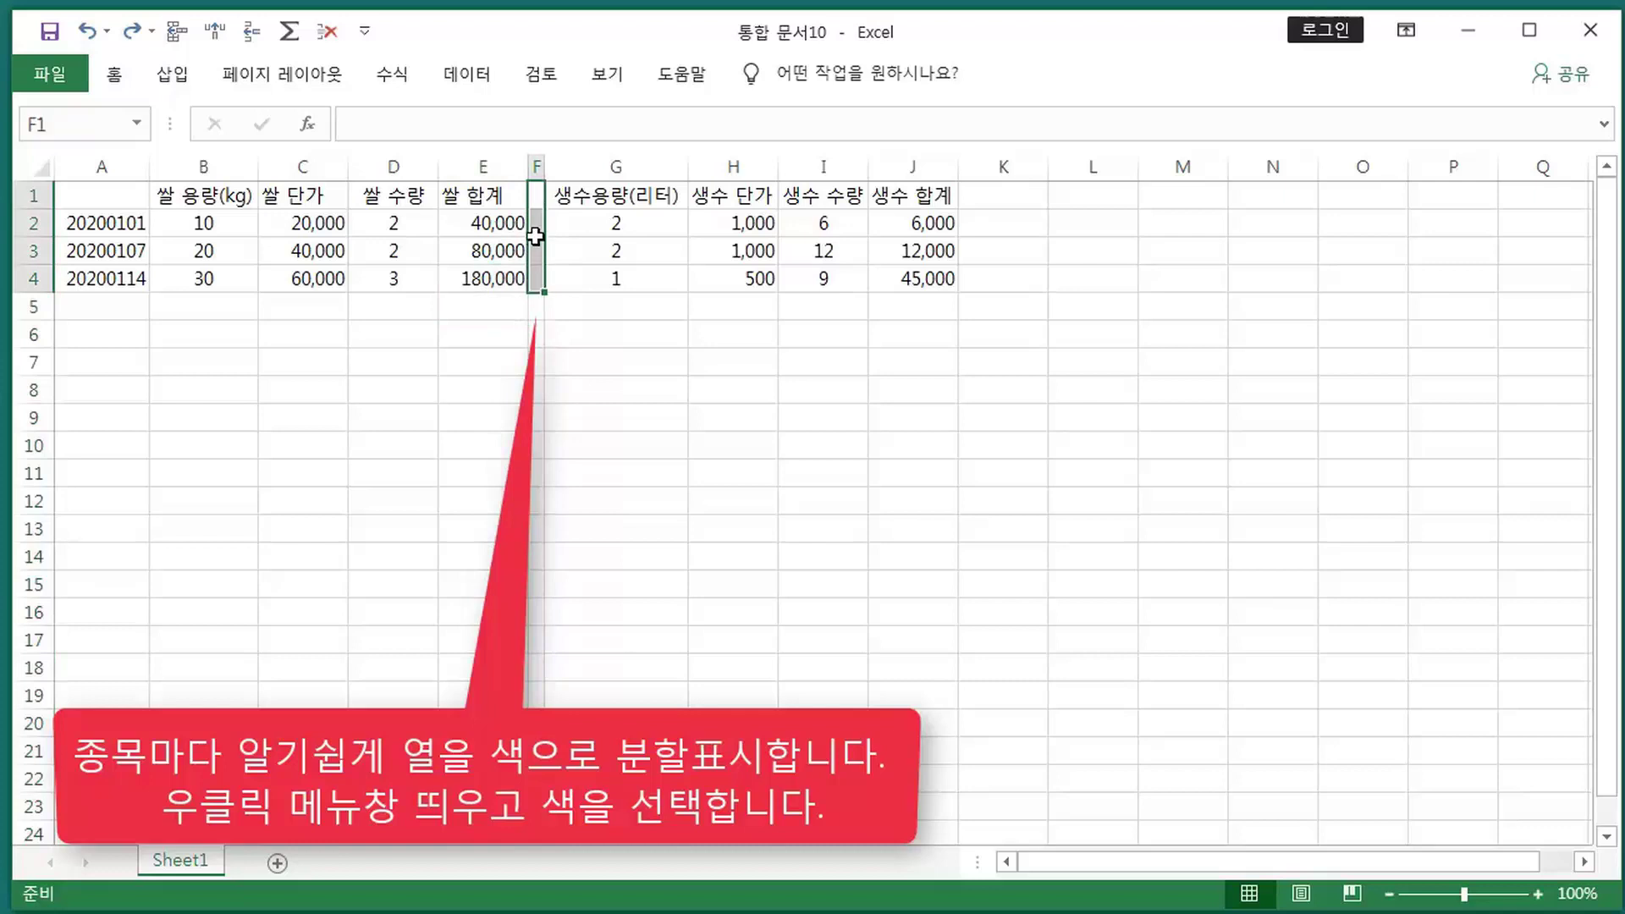
right_click(534, 194)
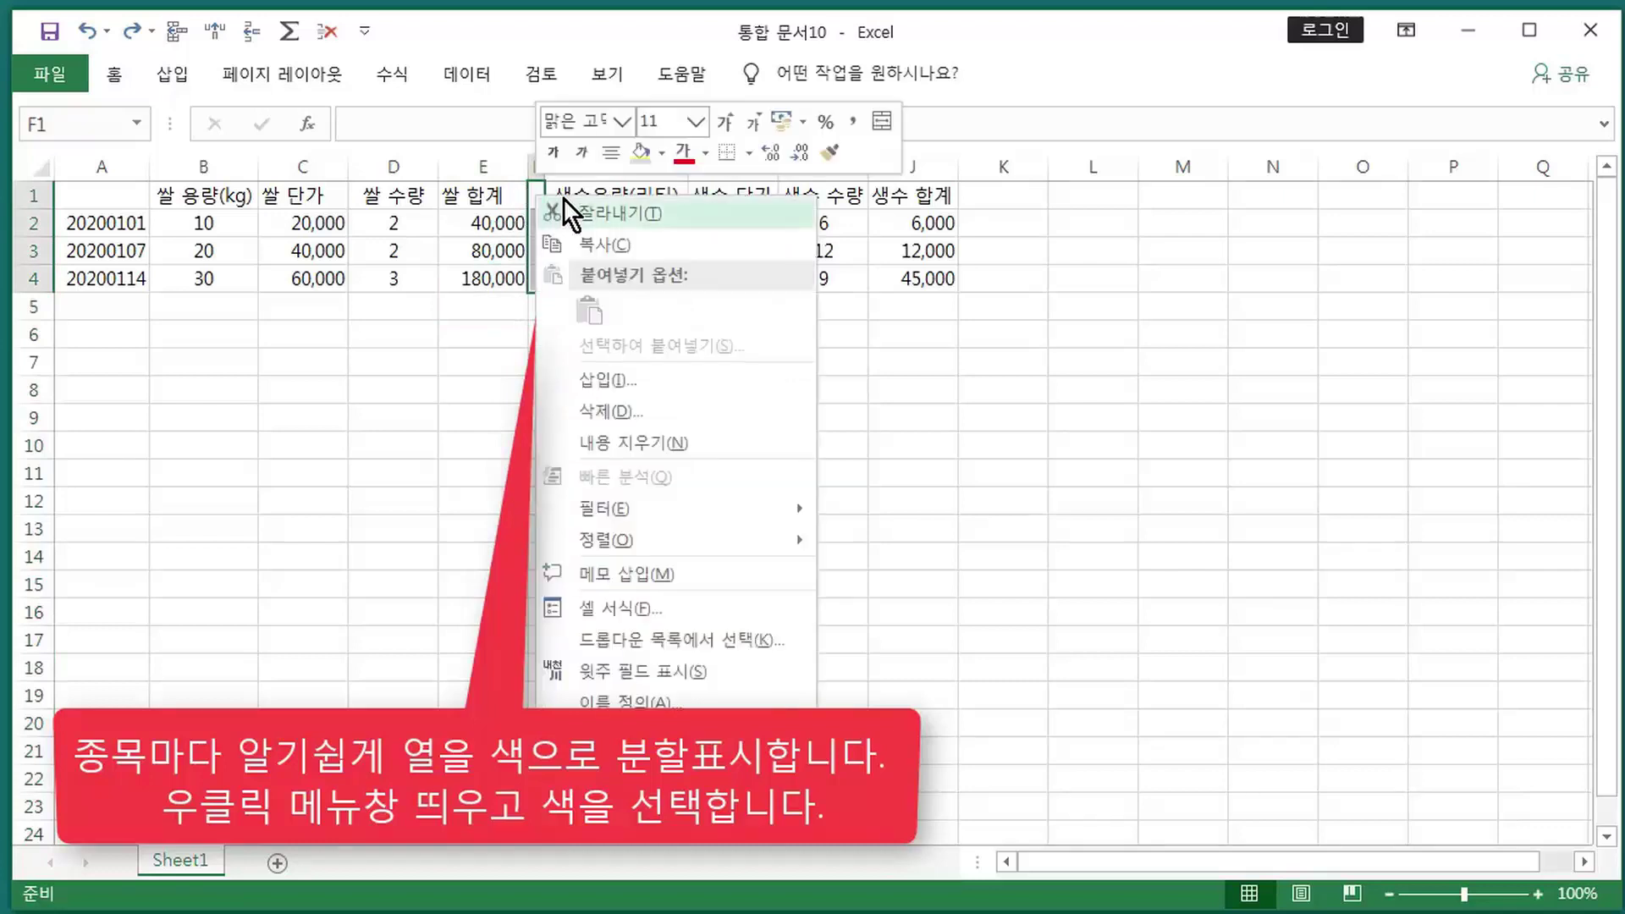
click(660, 152)
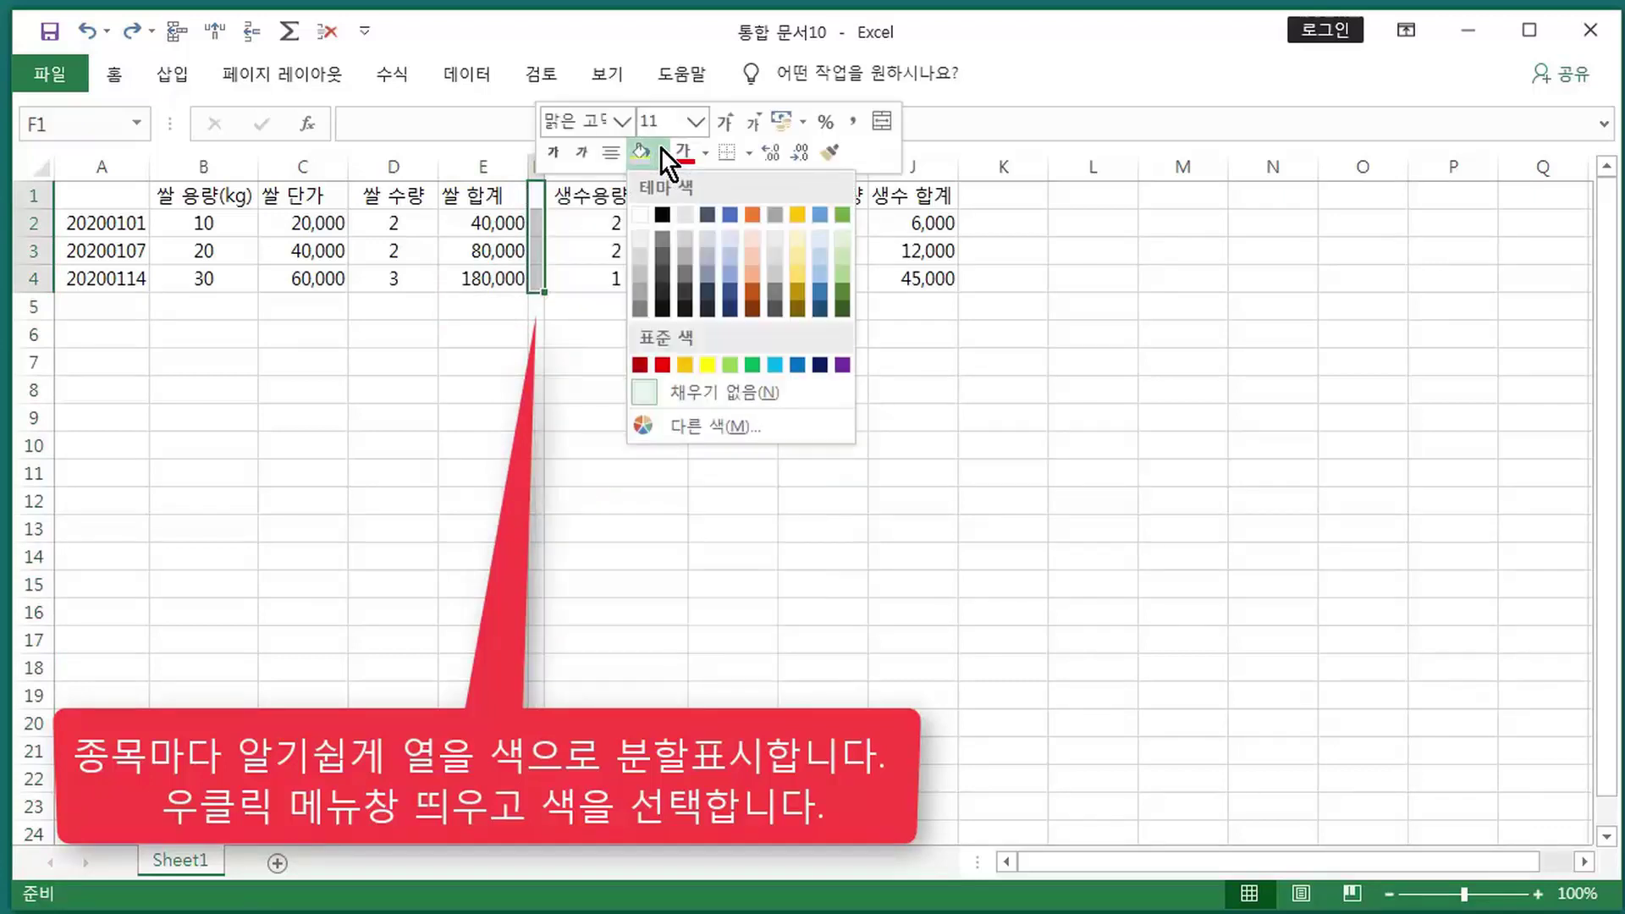
click(638, 242)
click(443, 370)
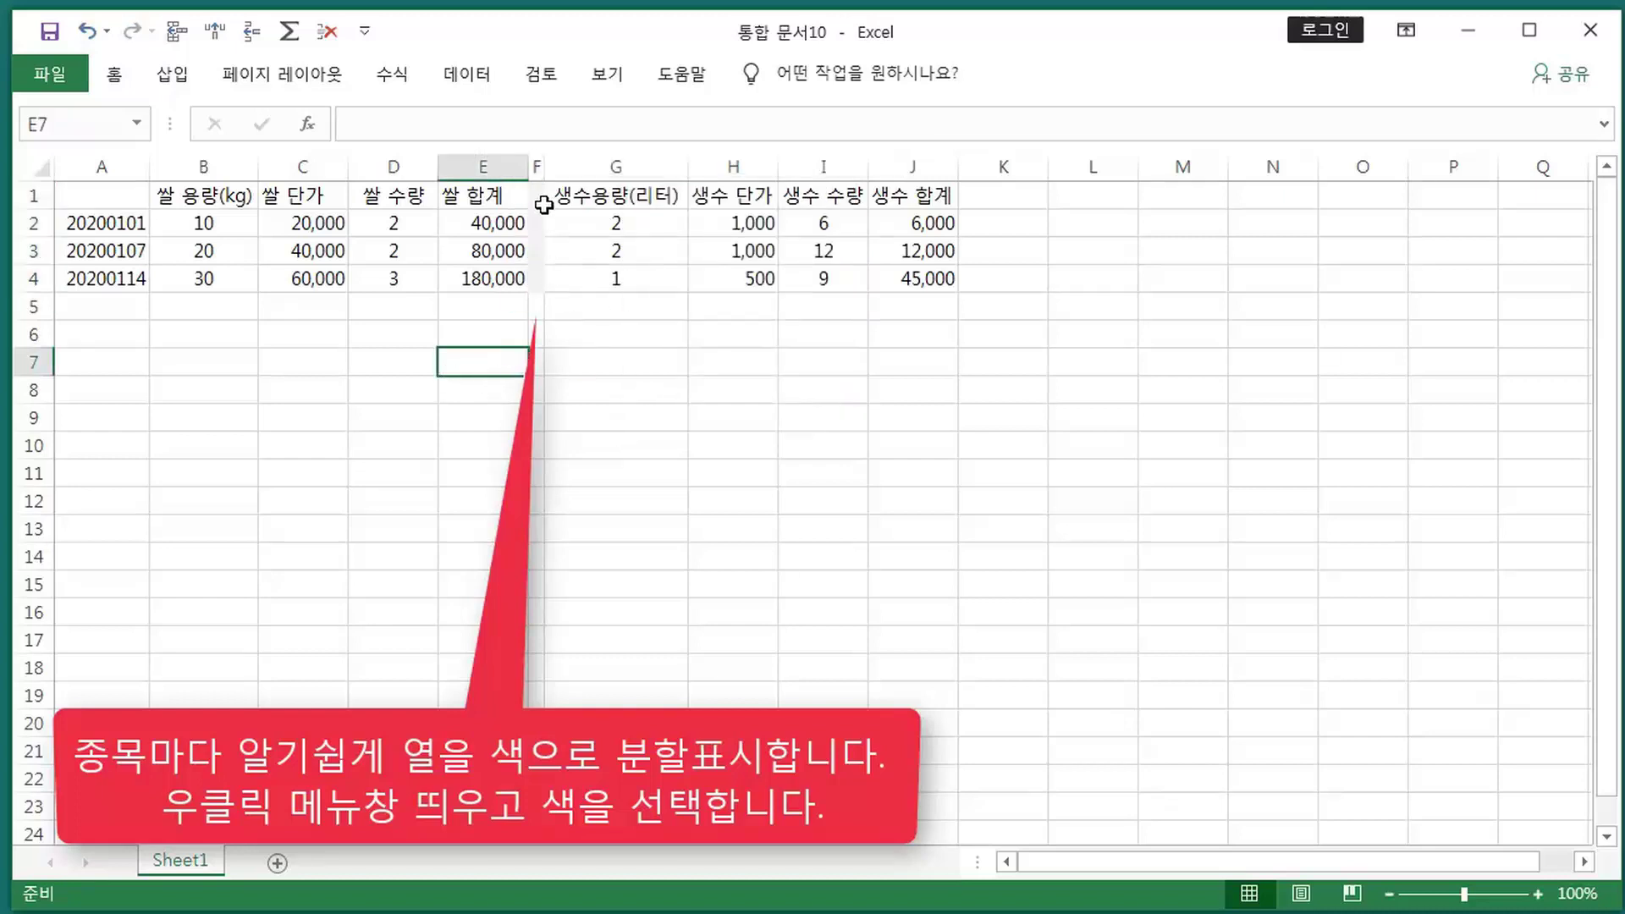
click(536, 167)
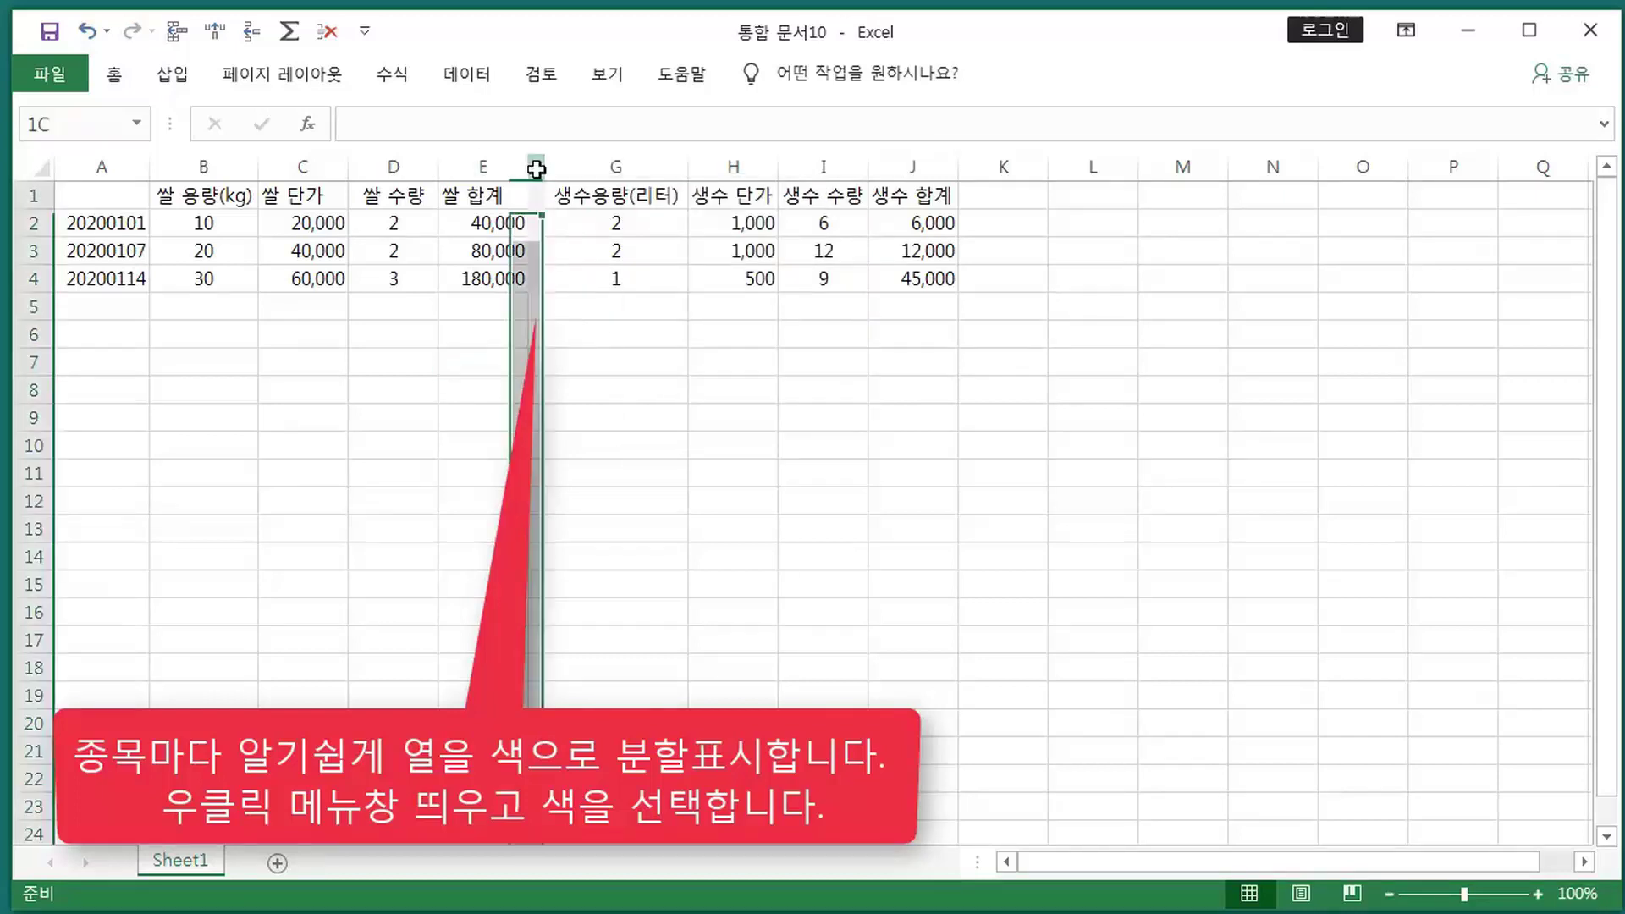
- Fill the divider column F with grey
right_click(536, 217)
click(451, 327)
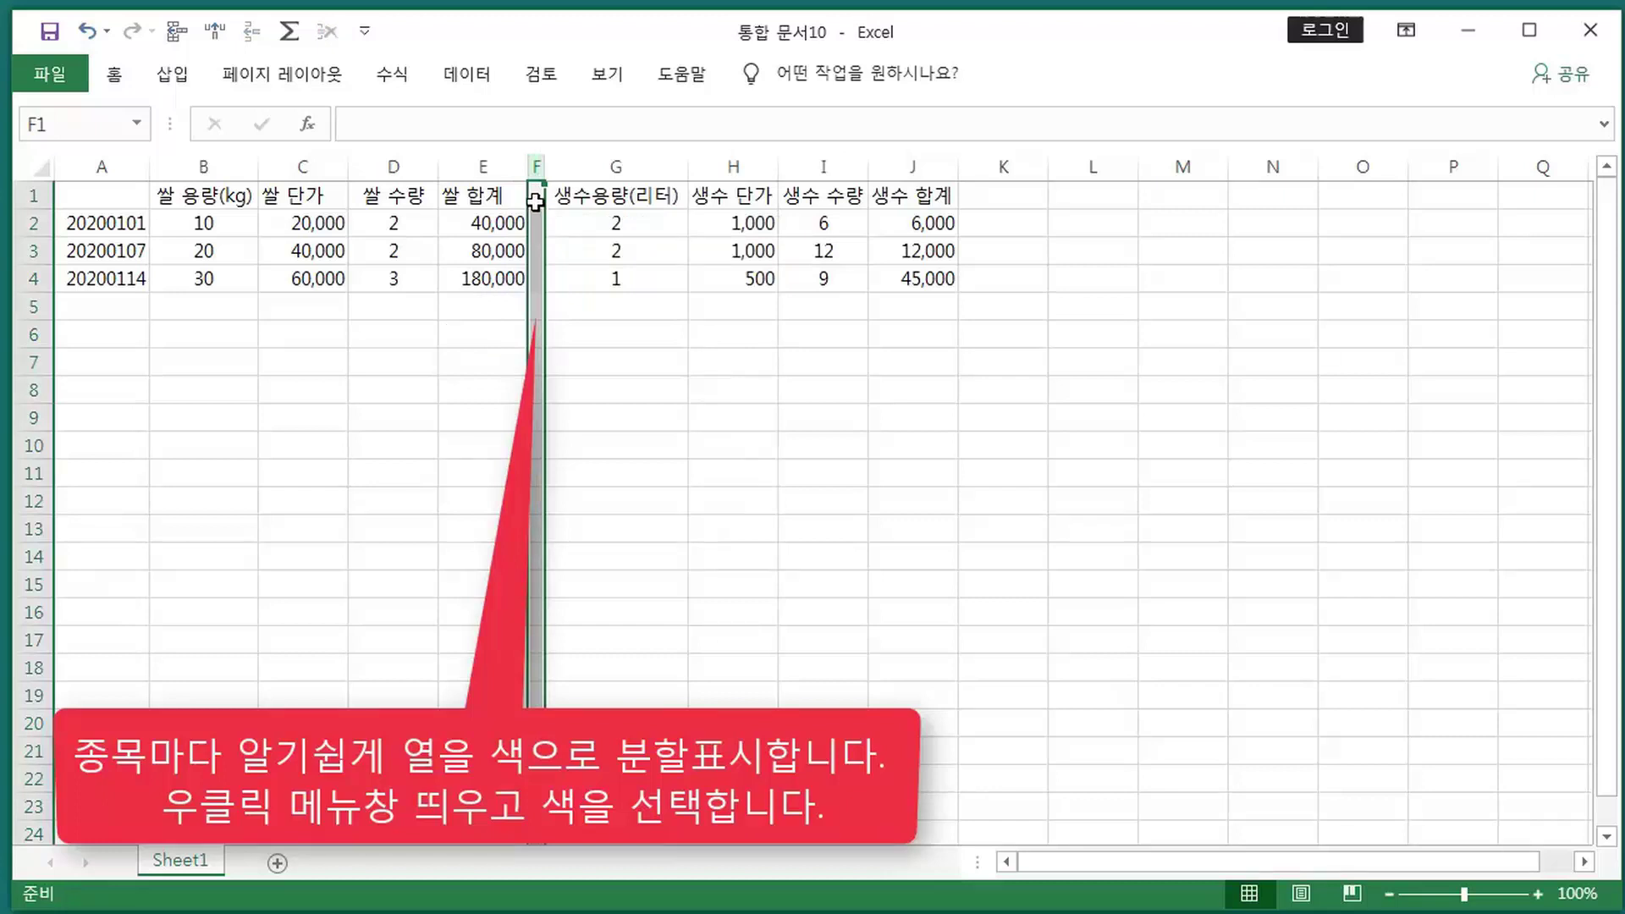
drag(535, 200, 538, 286)
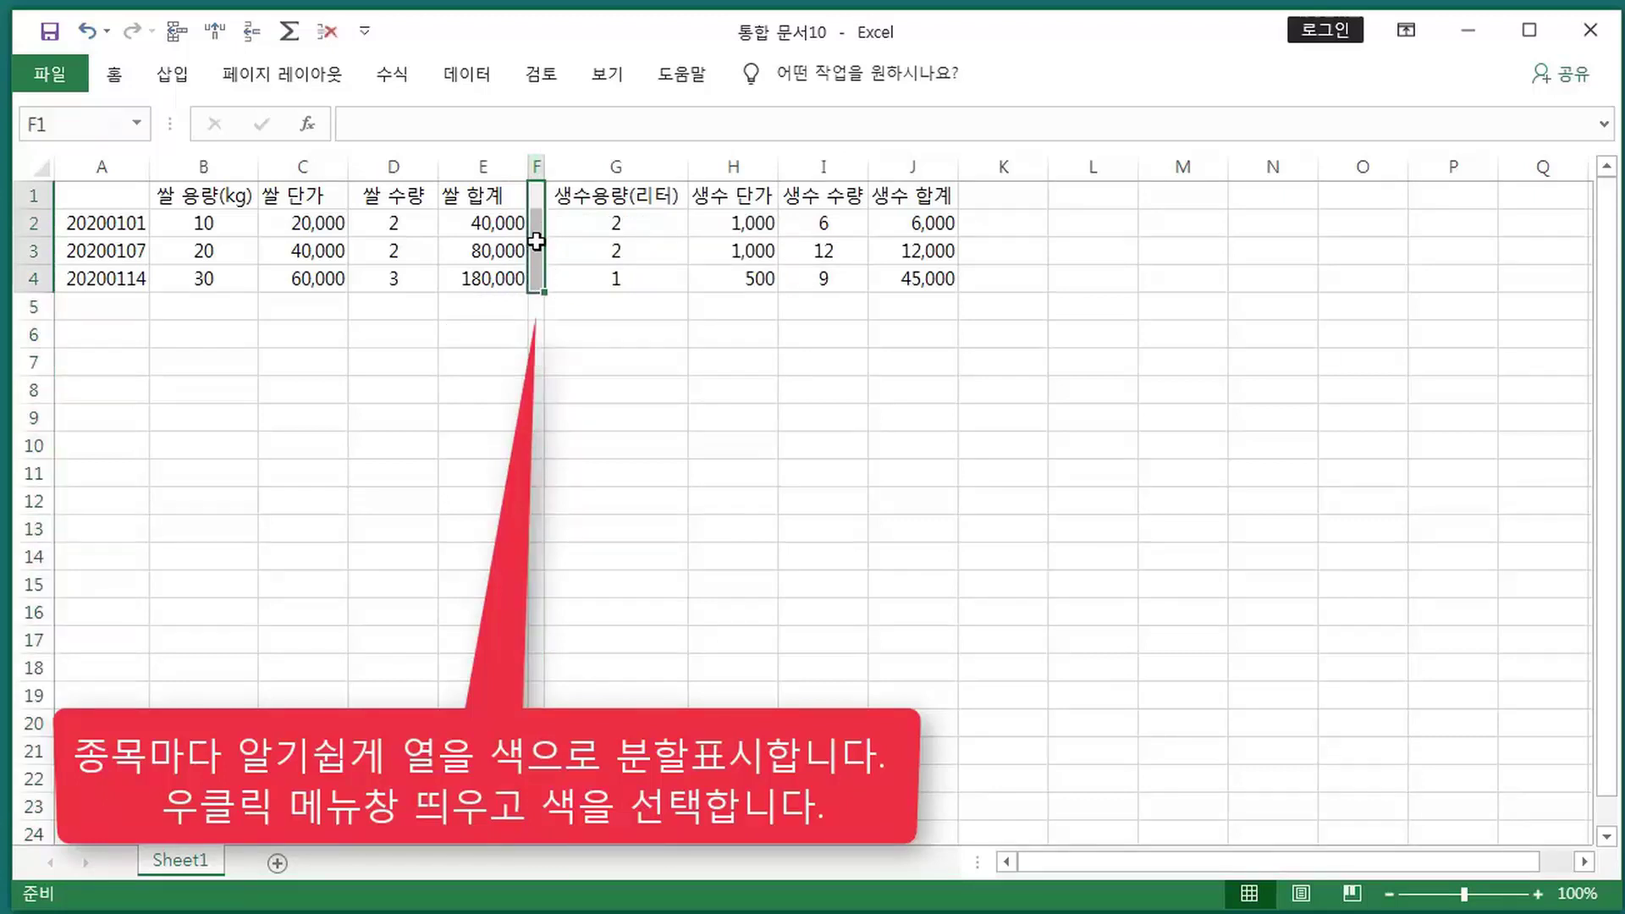
right_click(536, 242)
click(491, 288)
click(536, 164)
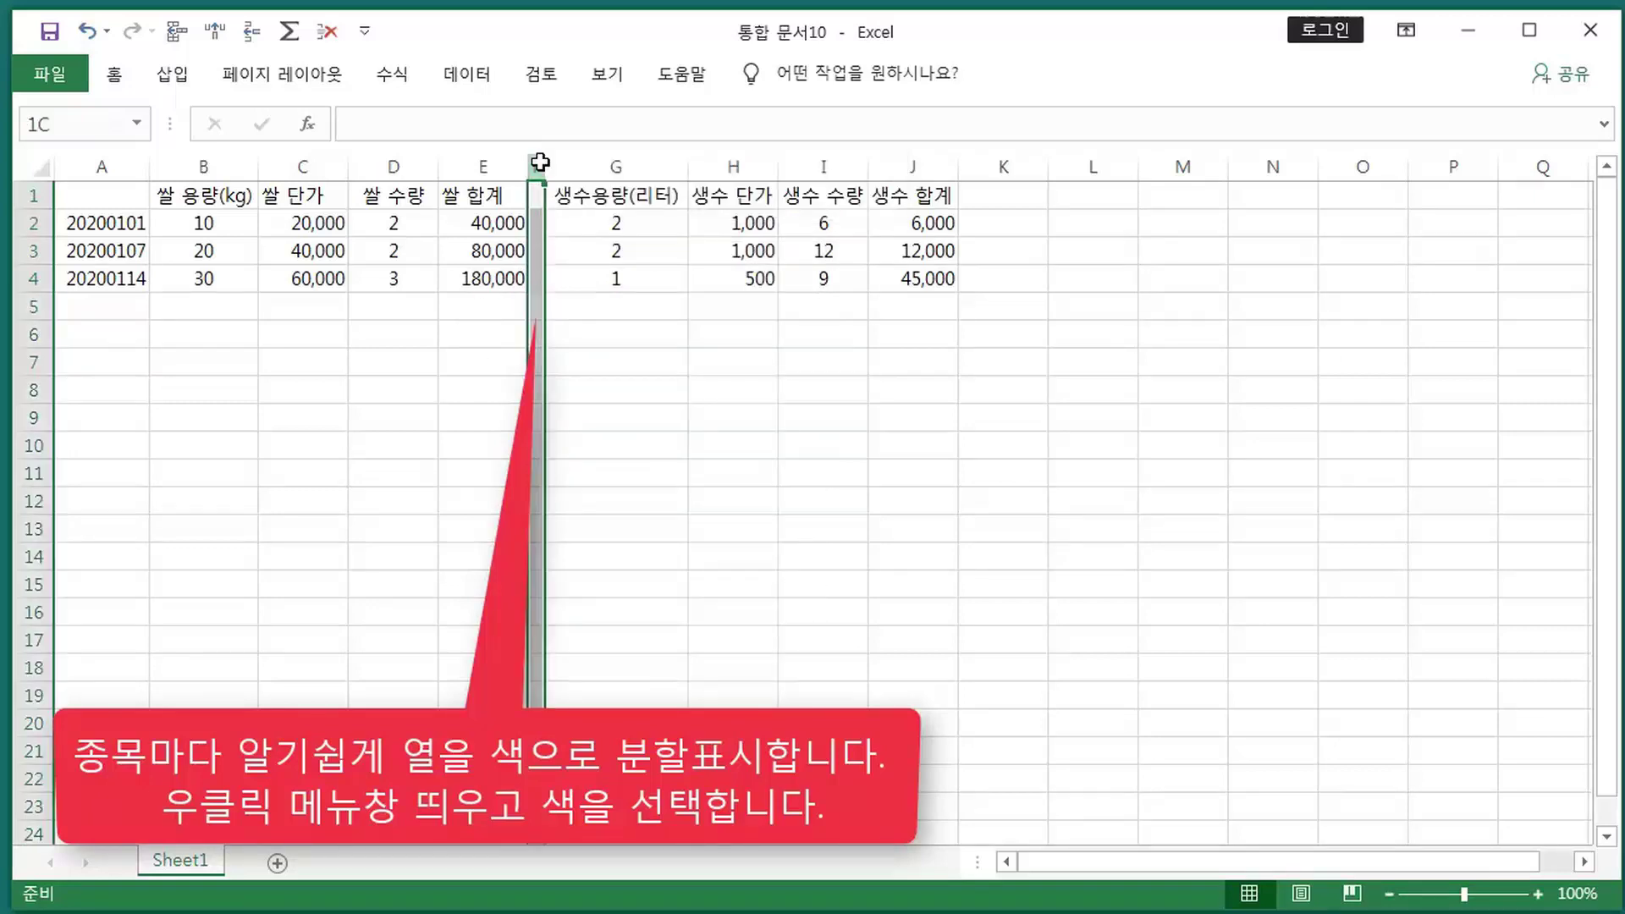
right_click(538, 227)
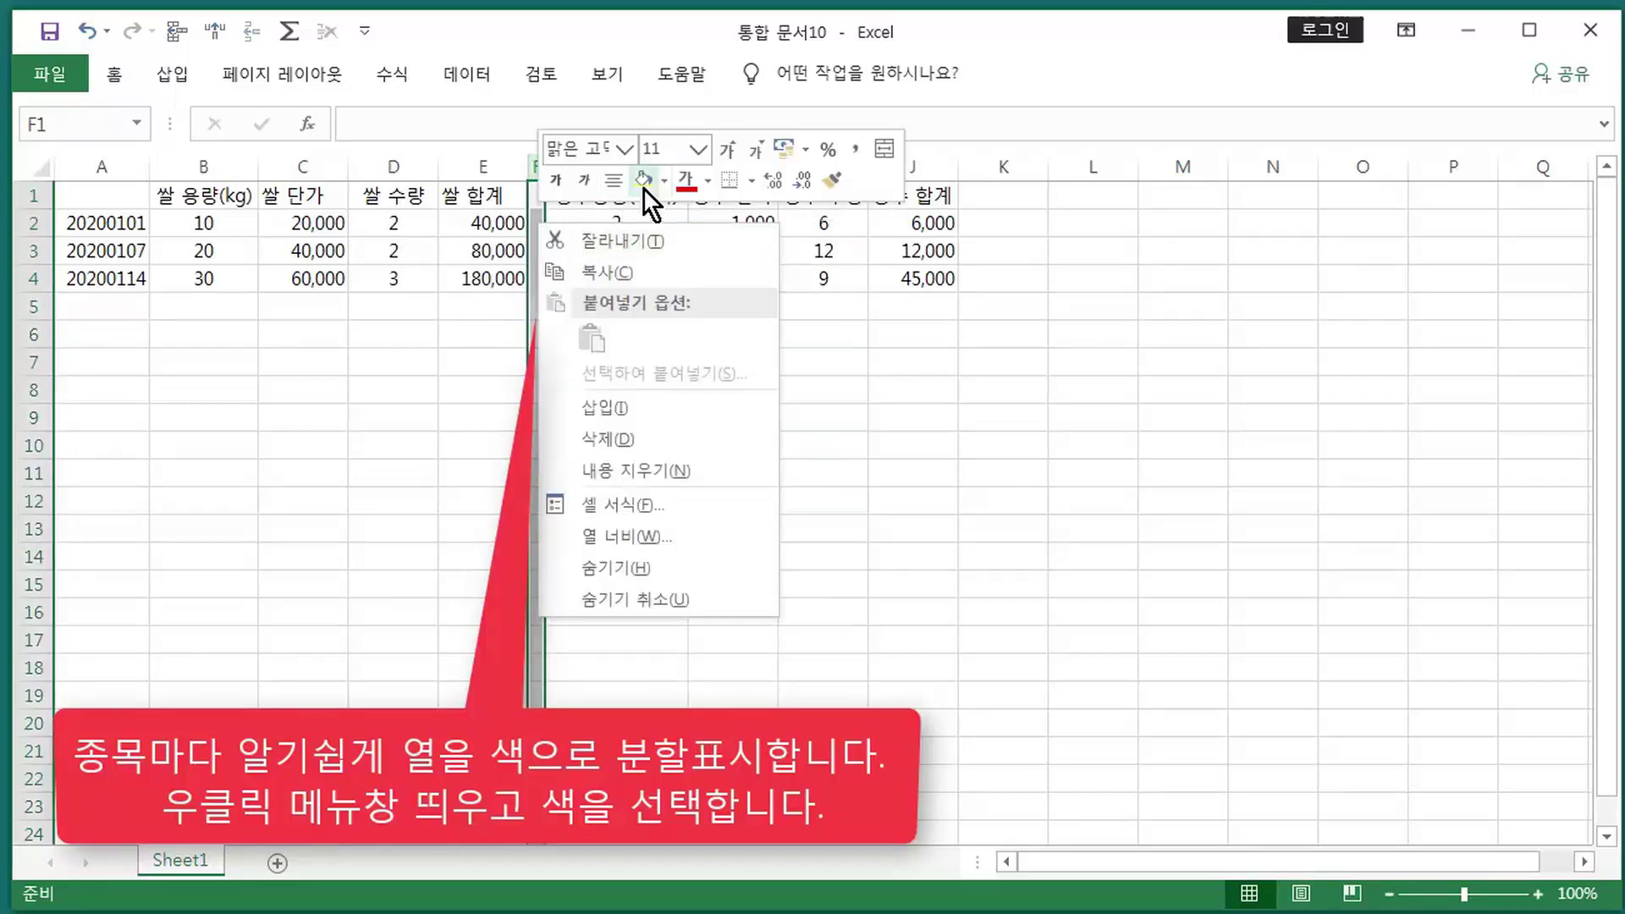
click(665, 179)
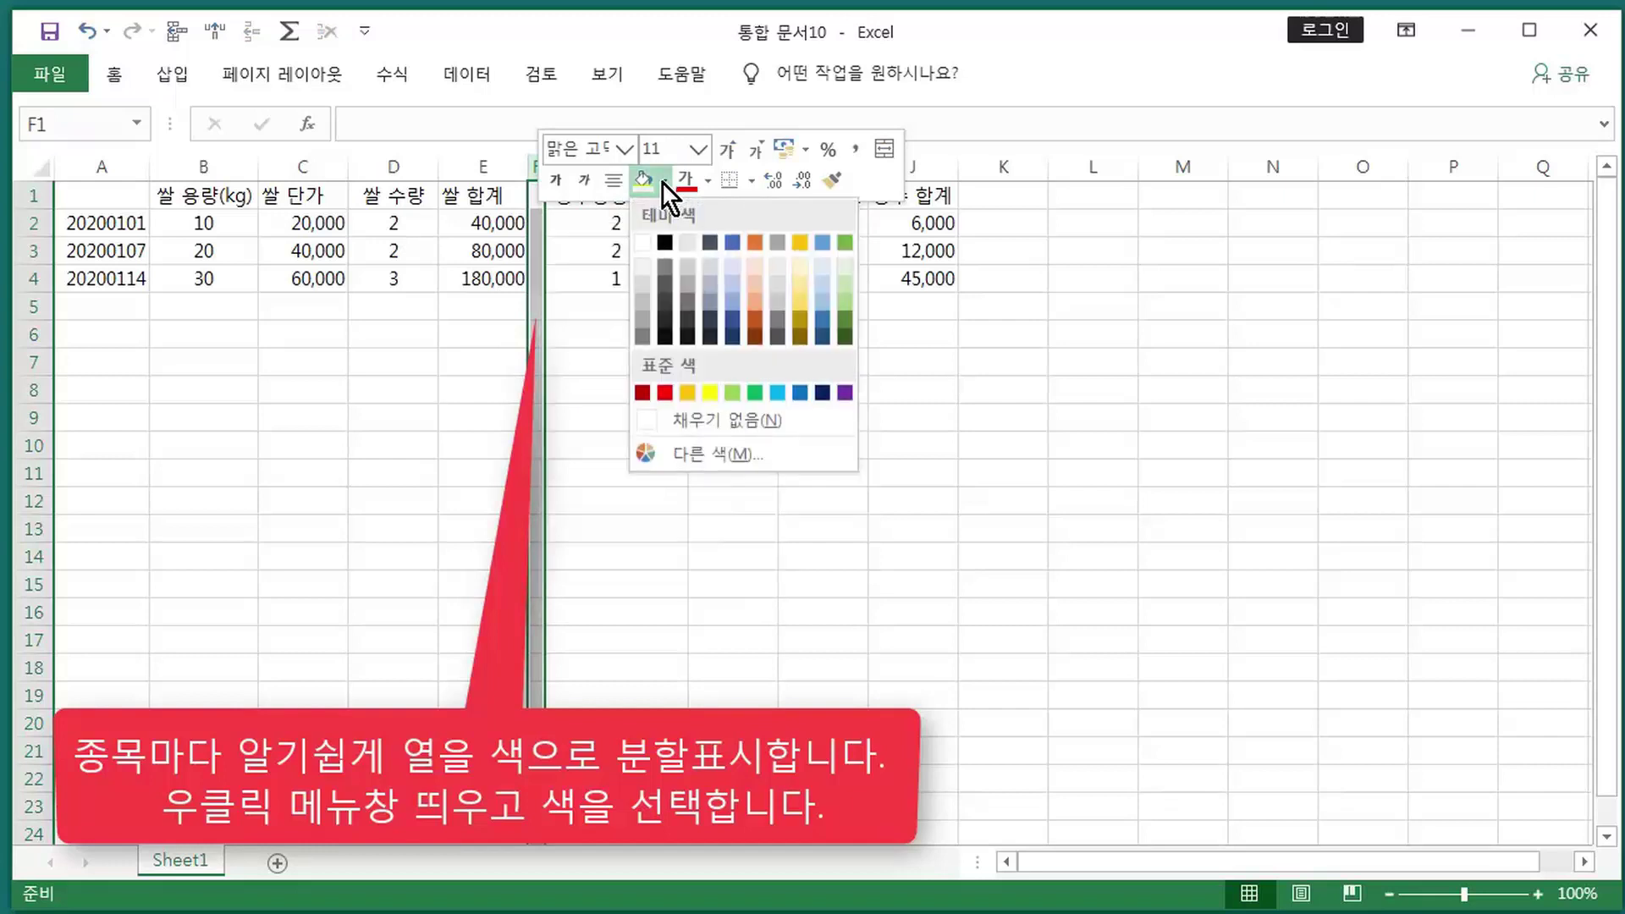
click(643, 301)
click(458, 313)
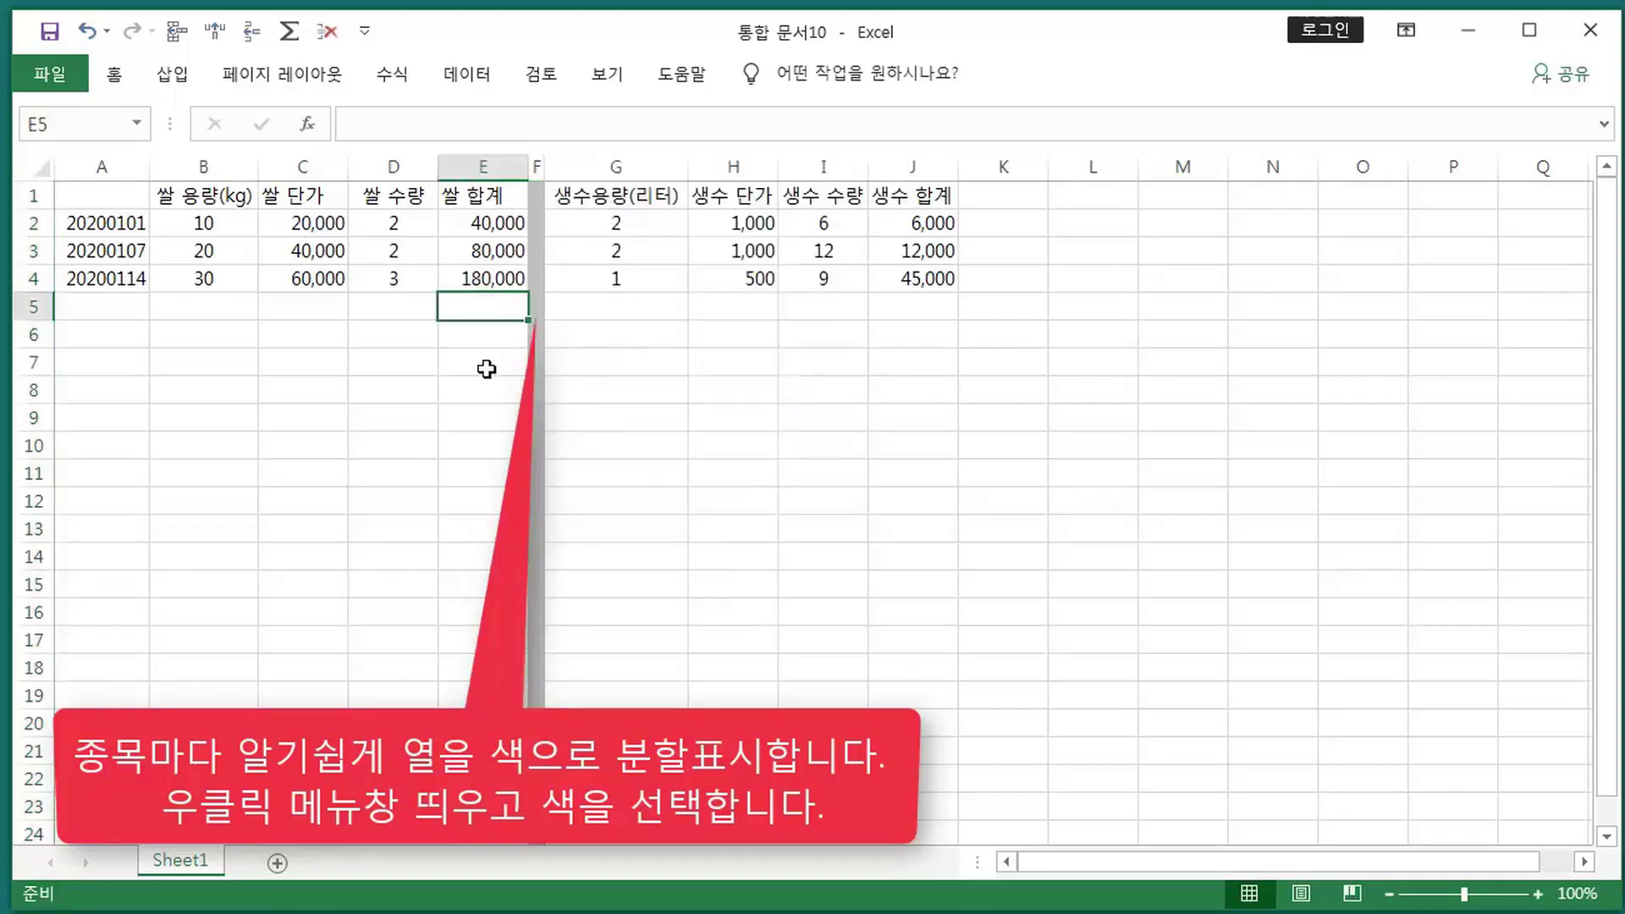
click(461, 365)
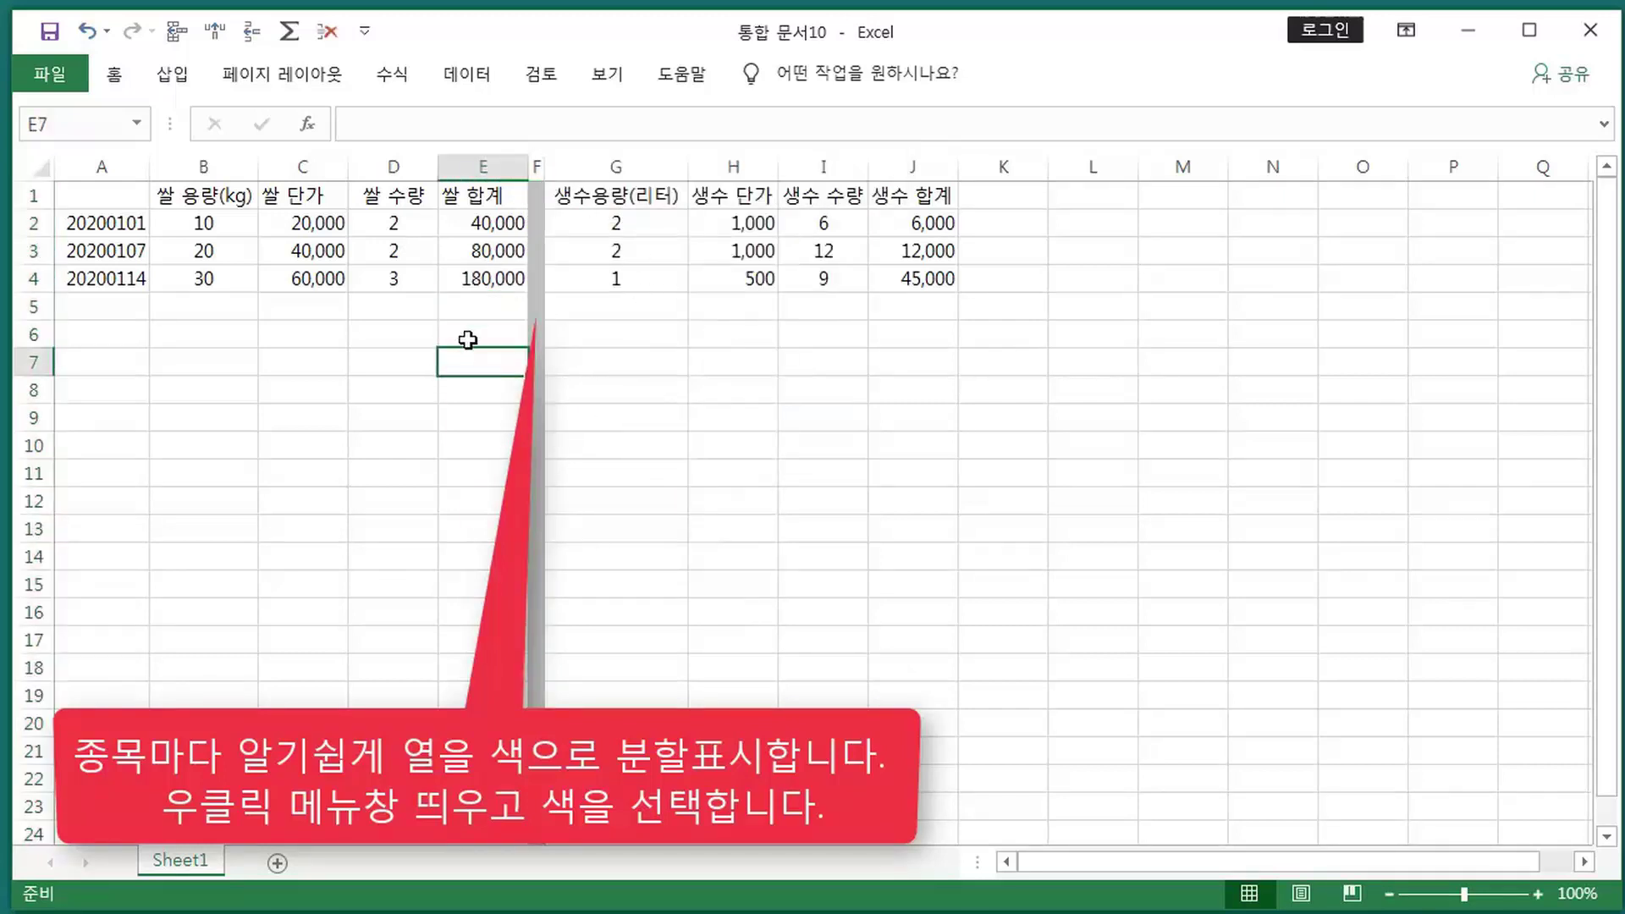
- Change column F's fill from grey to a light blue theme colour
right_click(537, 167)
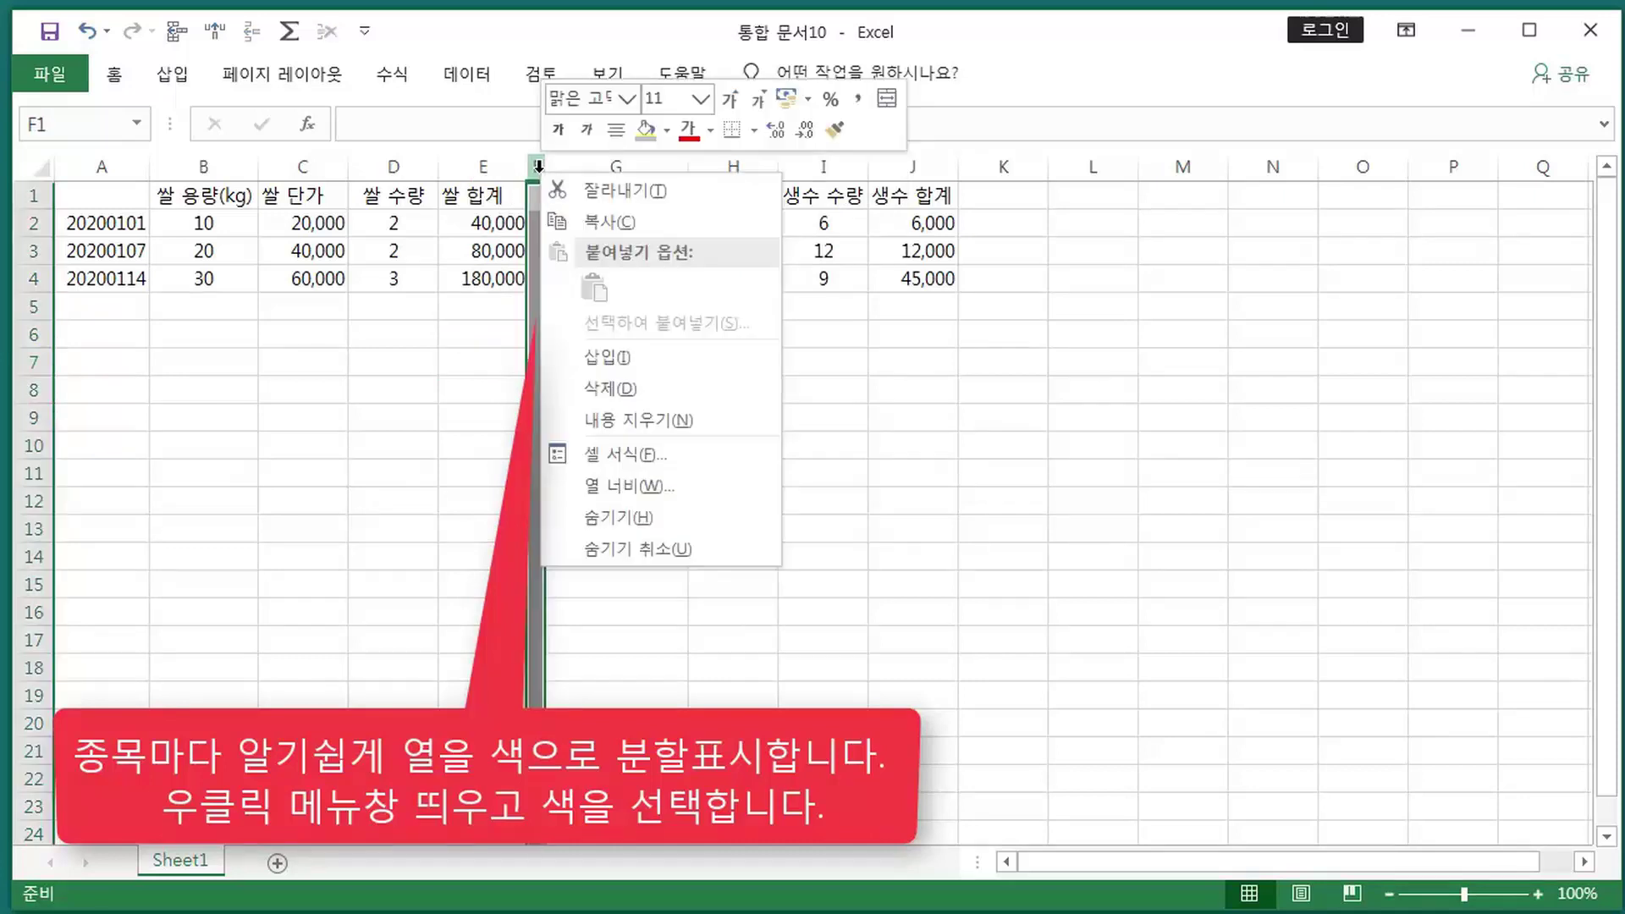
click(667, 129)
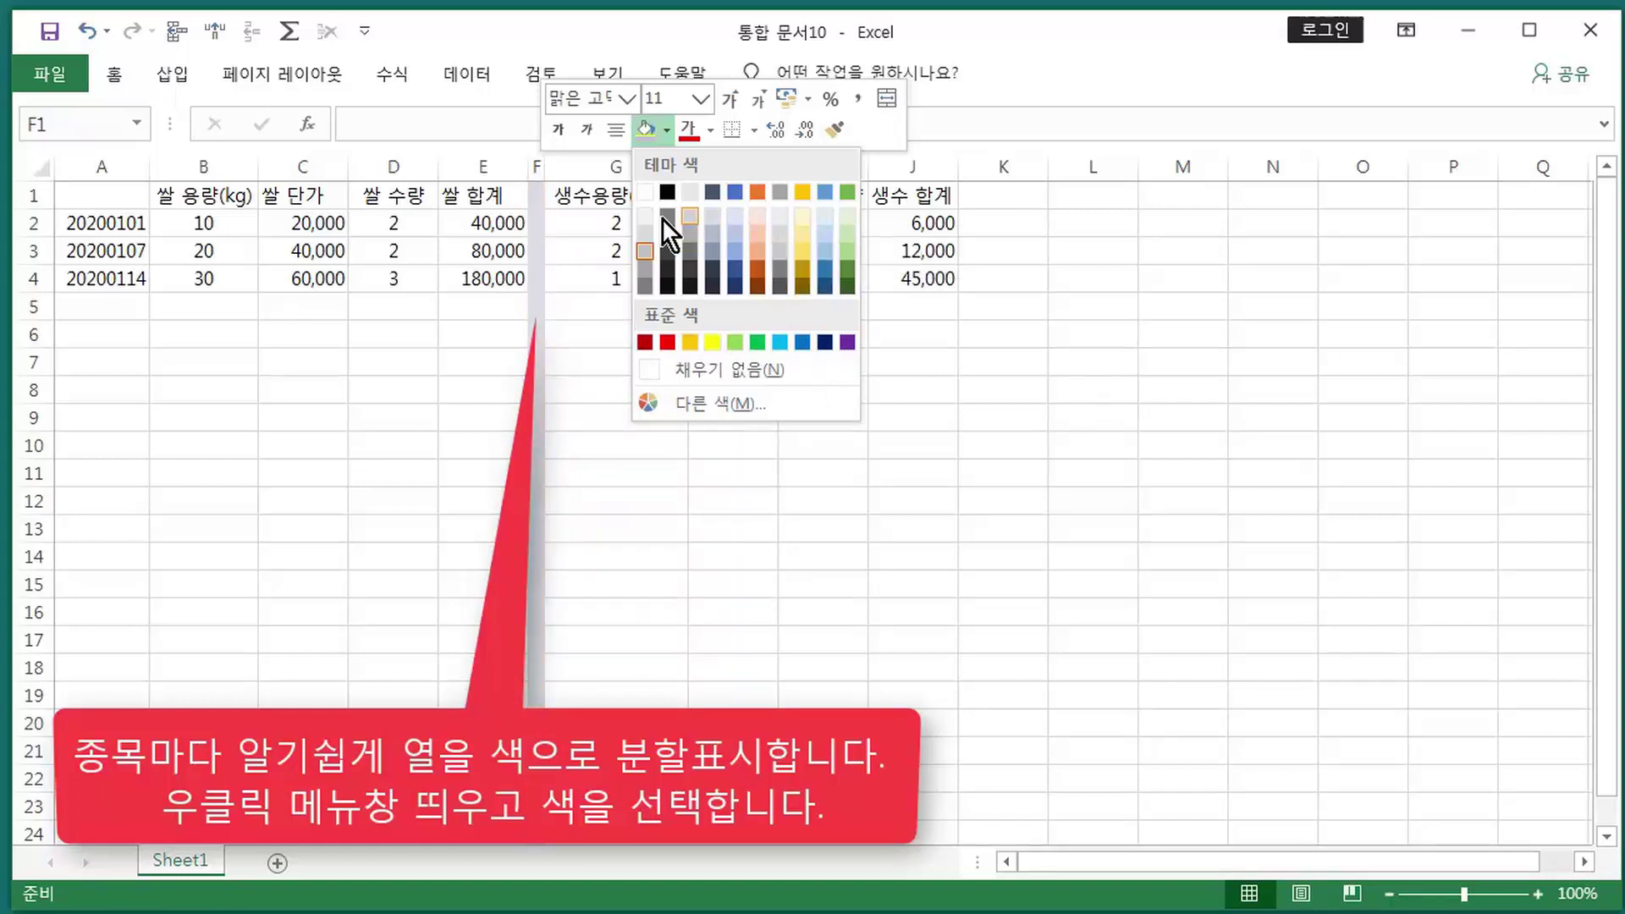
click(826, 217)
click(581, 363)
- Set a row height of 20 for rows 1–4, then undo that change
right_click(44, 225)
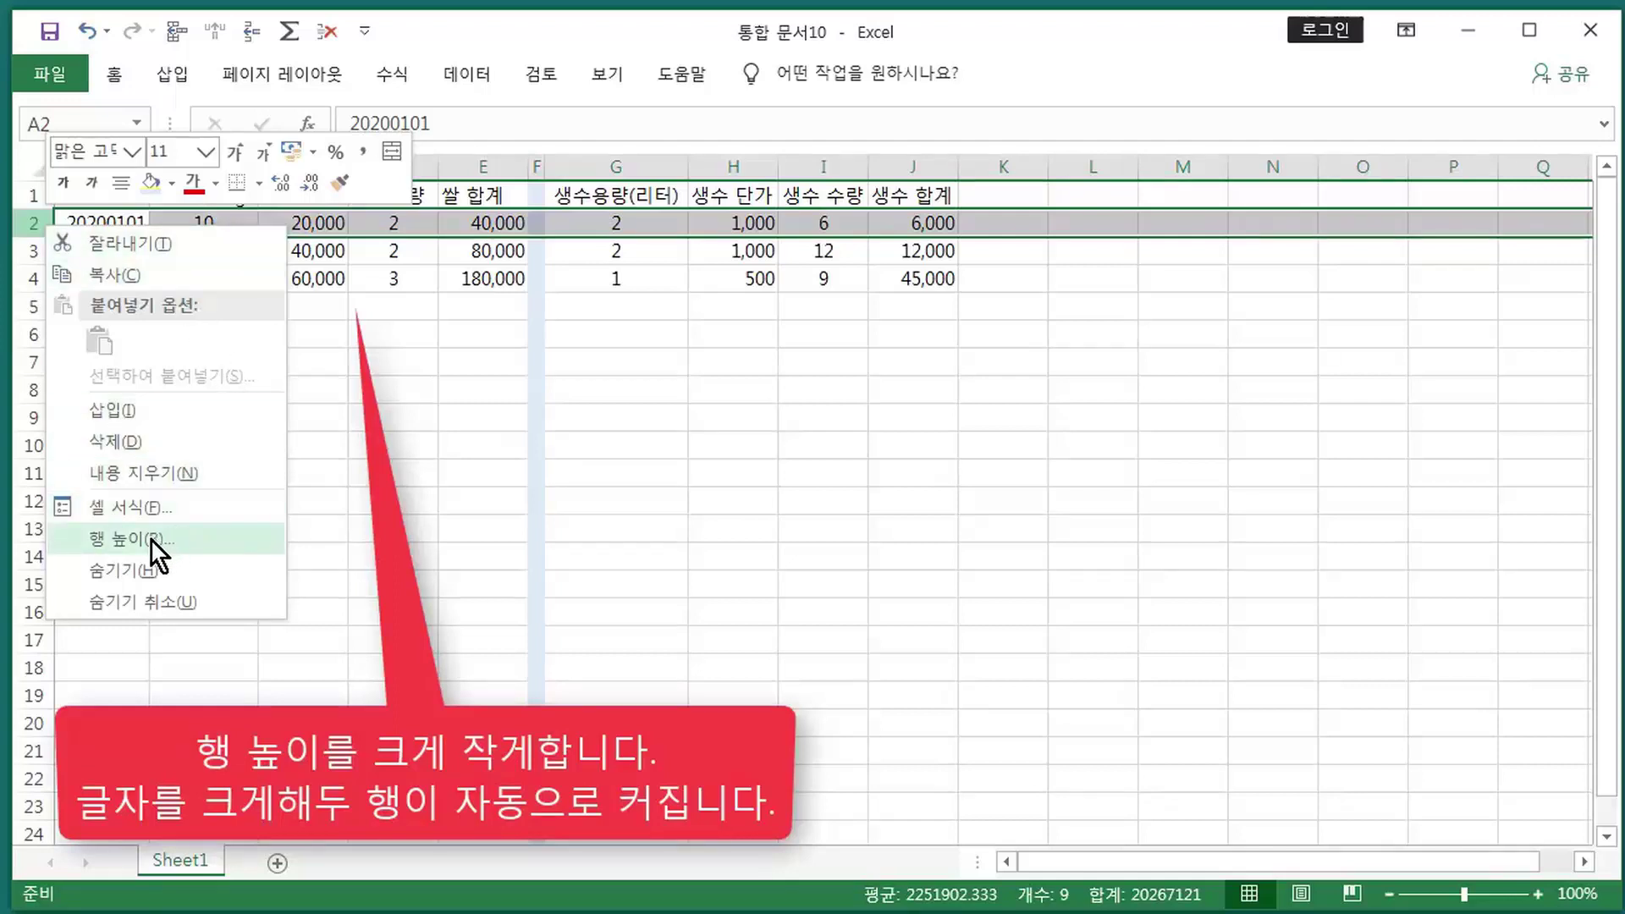
click(219, 536)
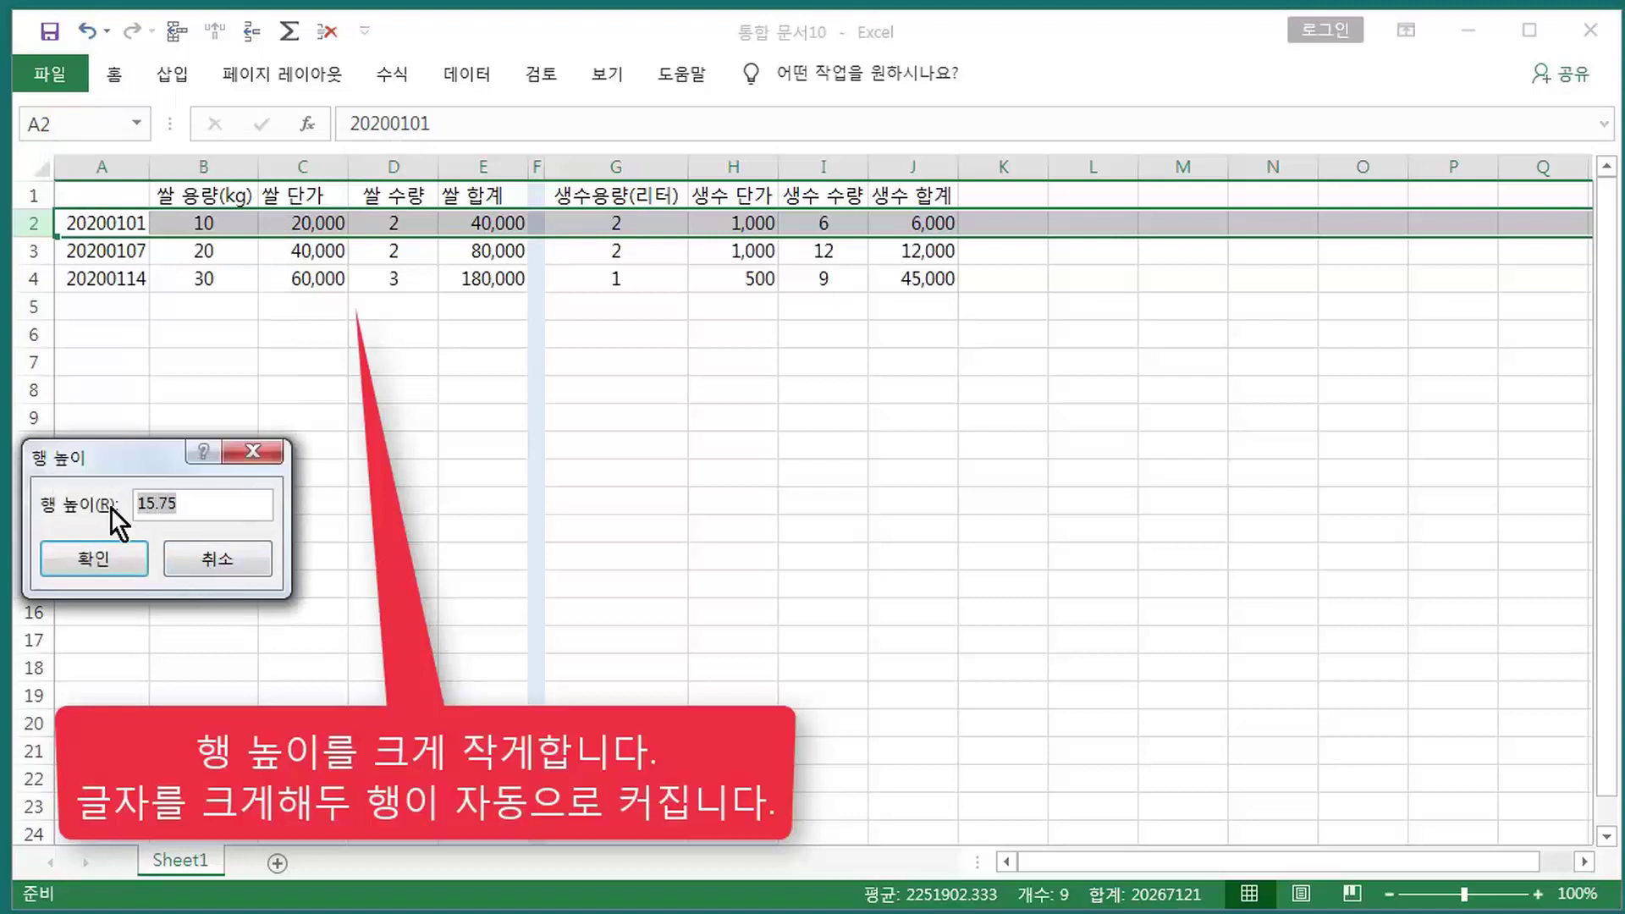
text(20)
click(115, 562)
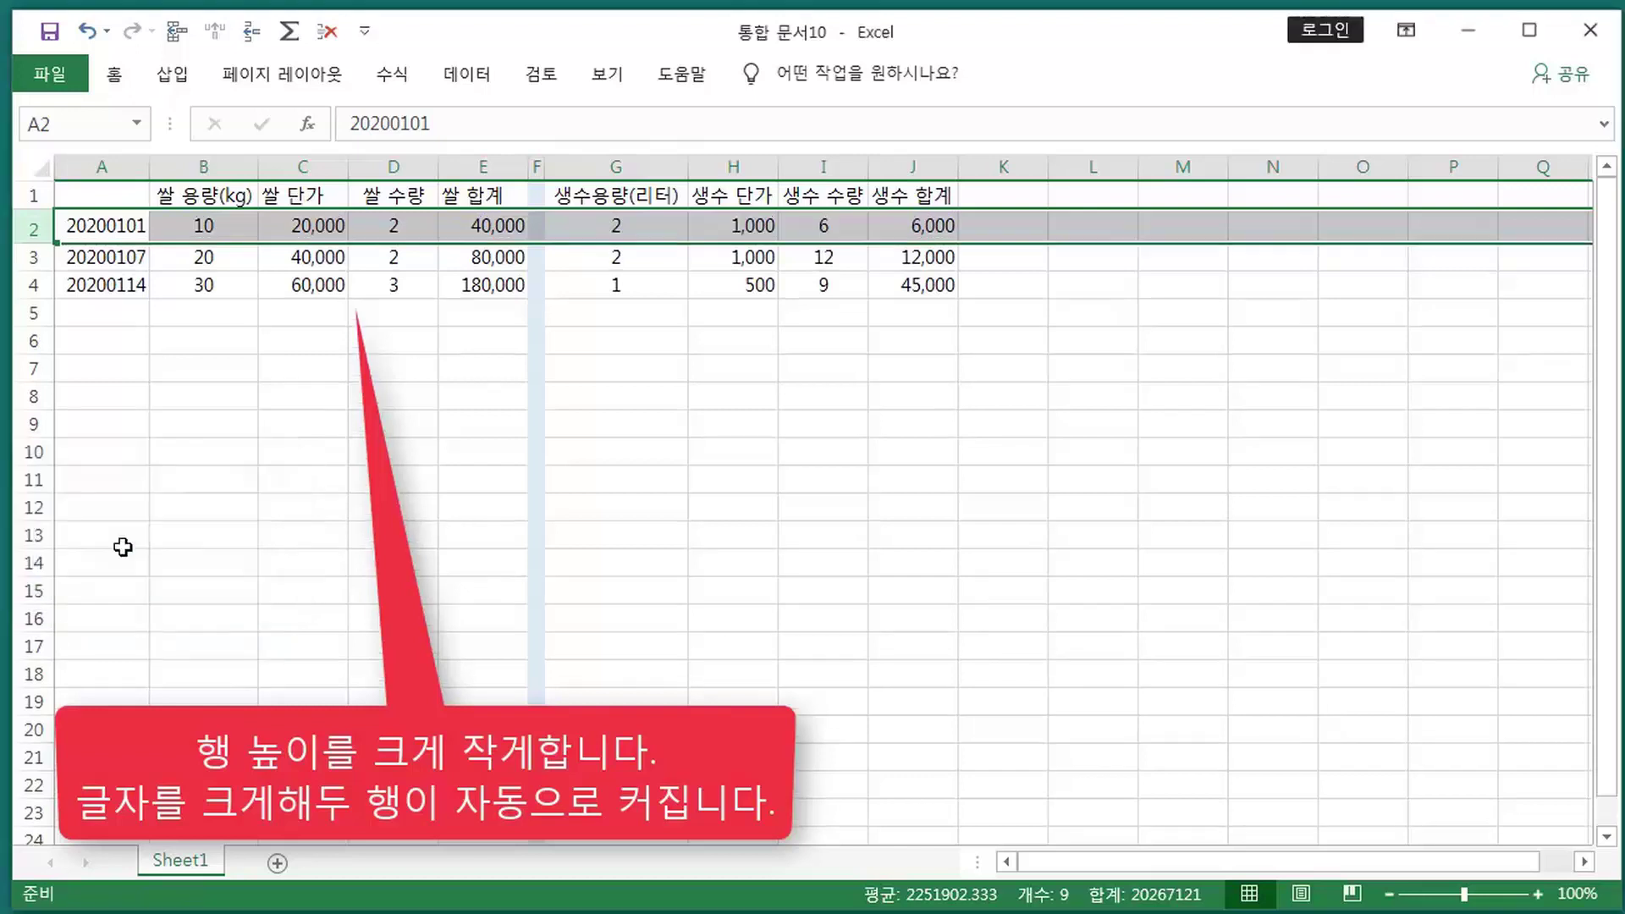
click(163, 227)
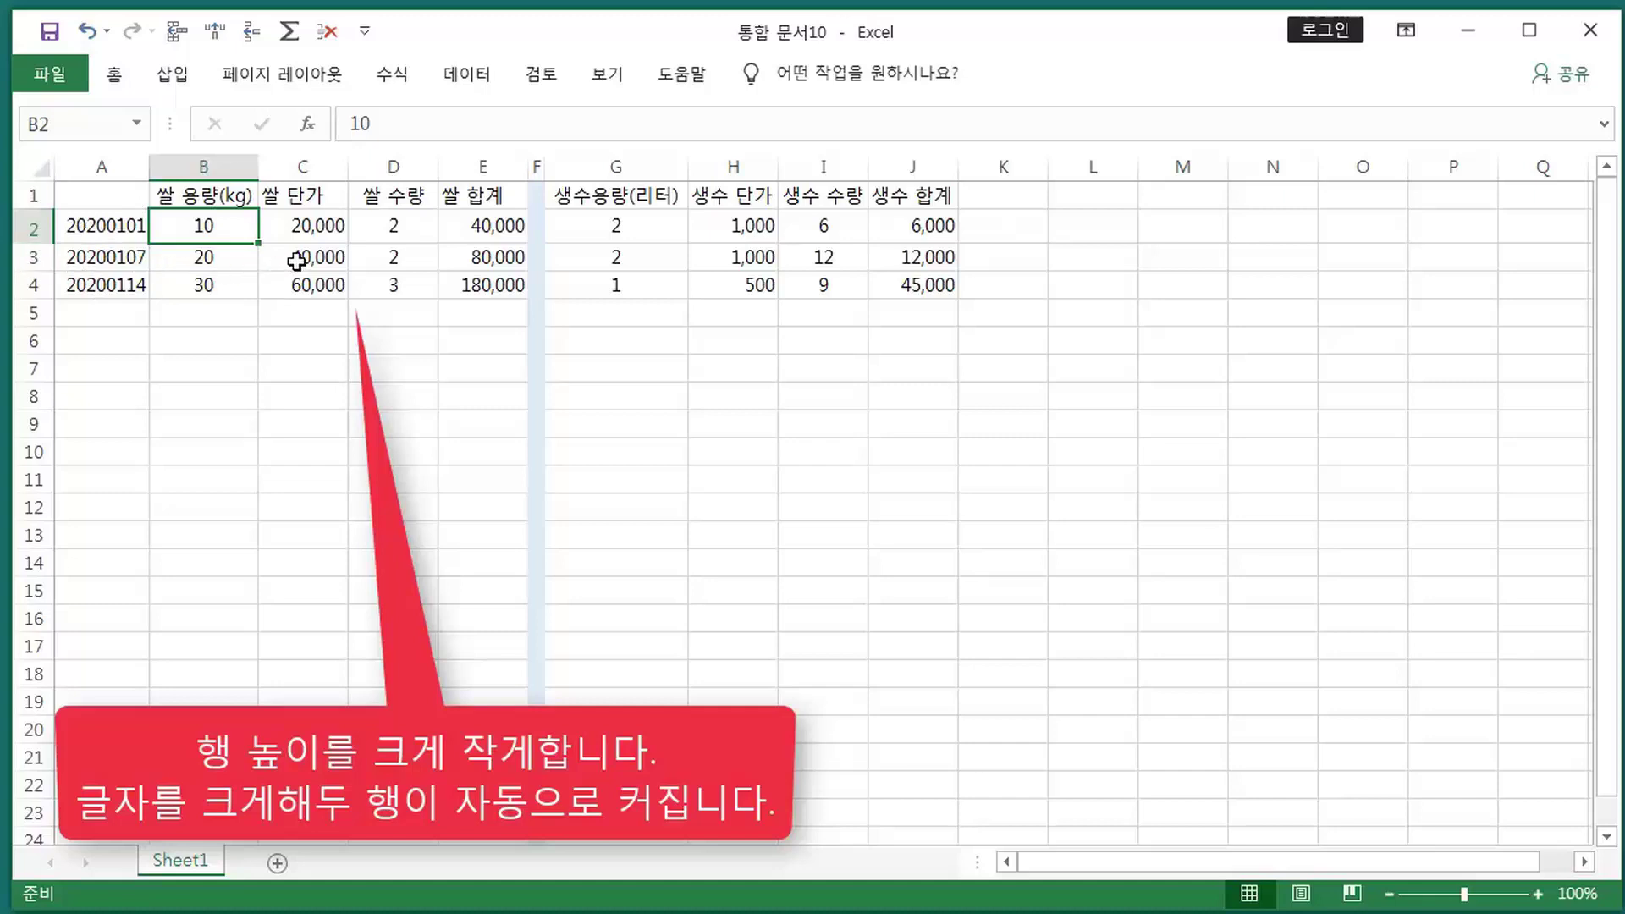
click(982, 228)
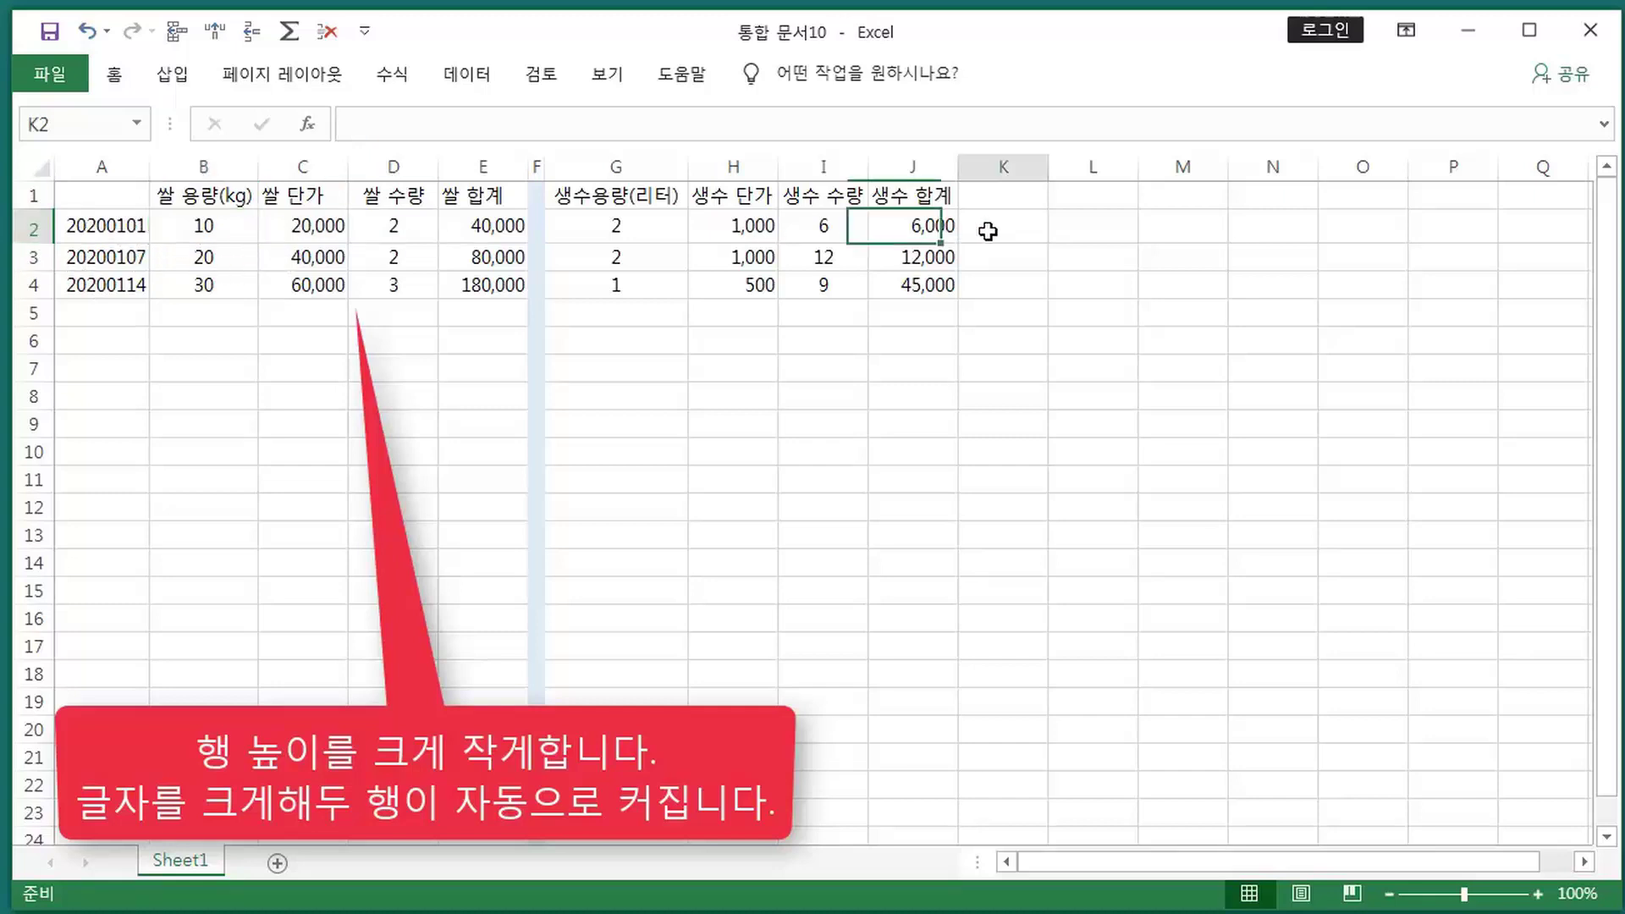
click(87, 33)
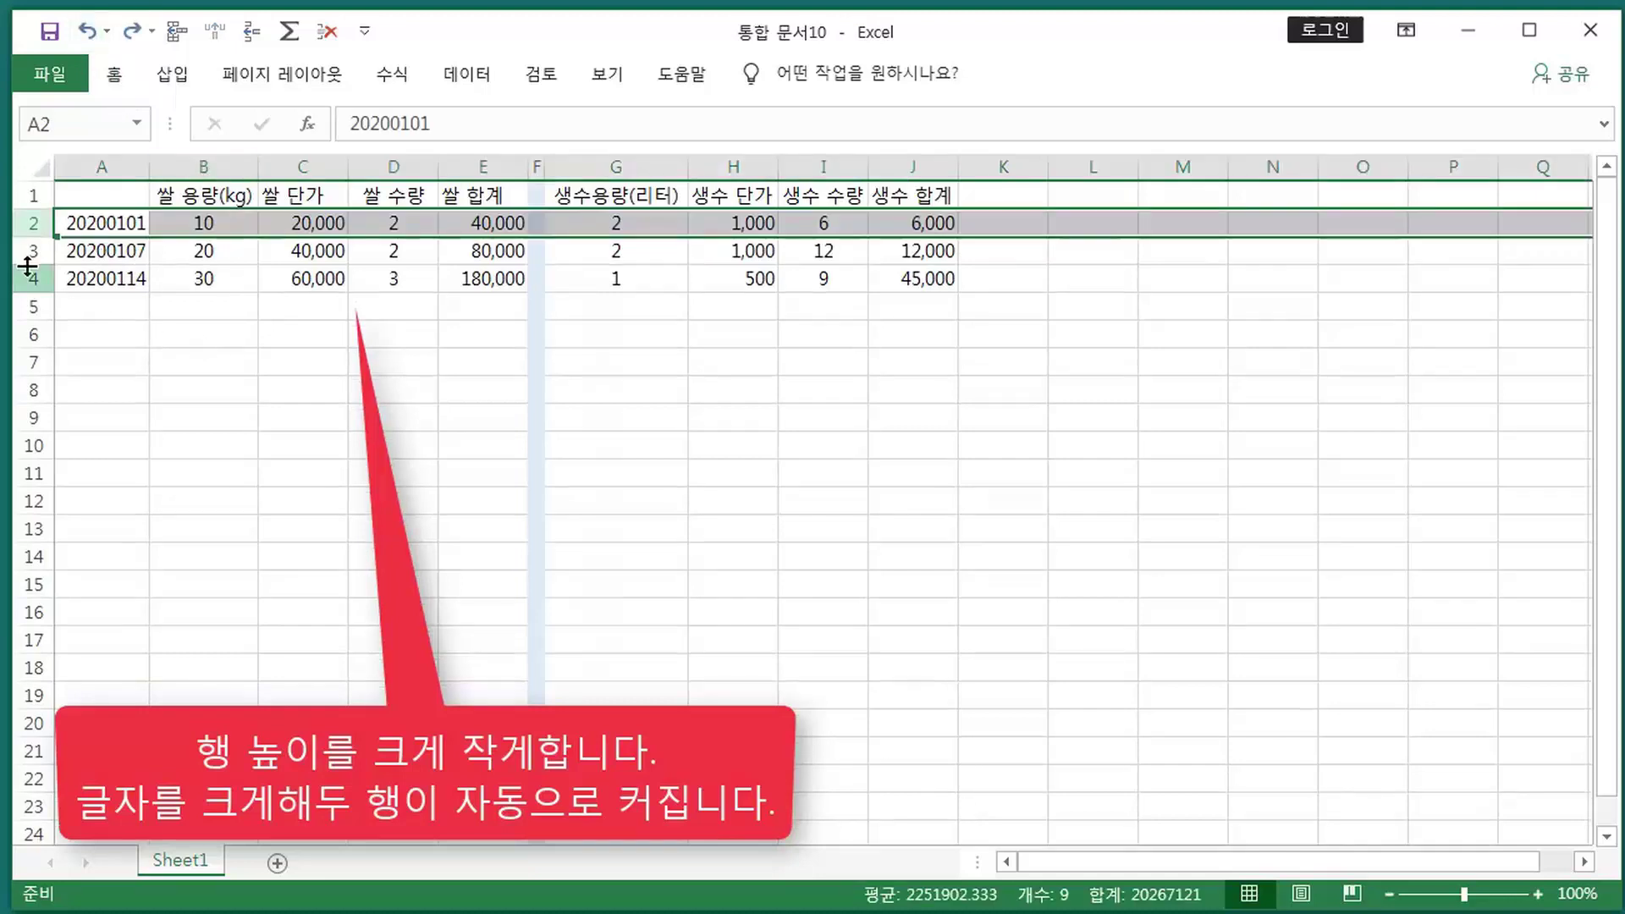
- Reapply a uniform row height of 20 to rows 1–4
drag(33, 241, 33, 529)
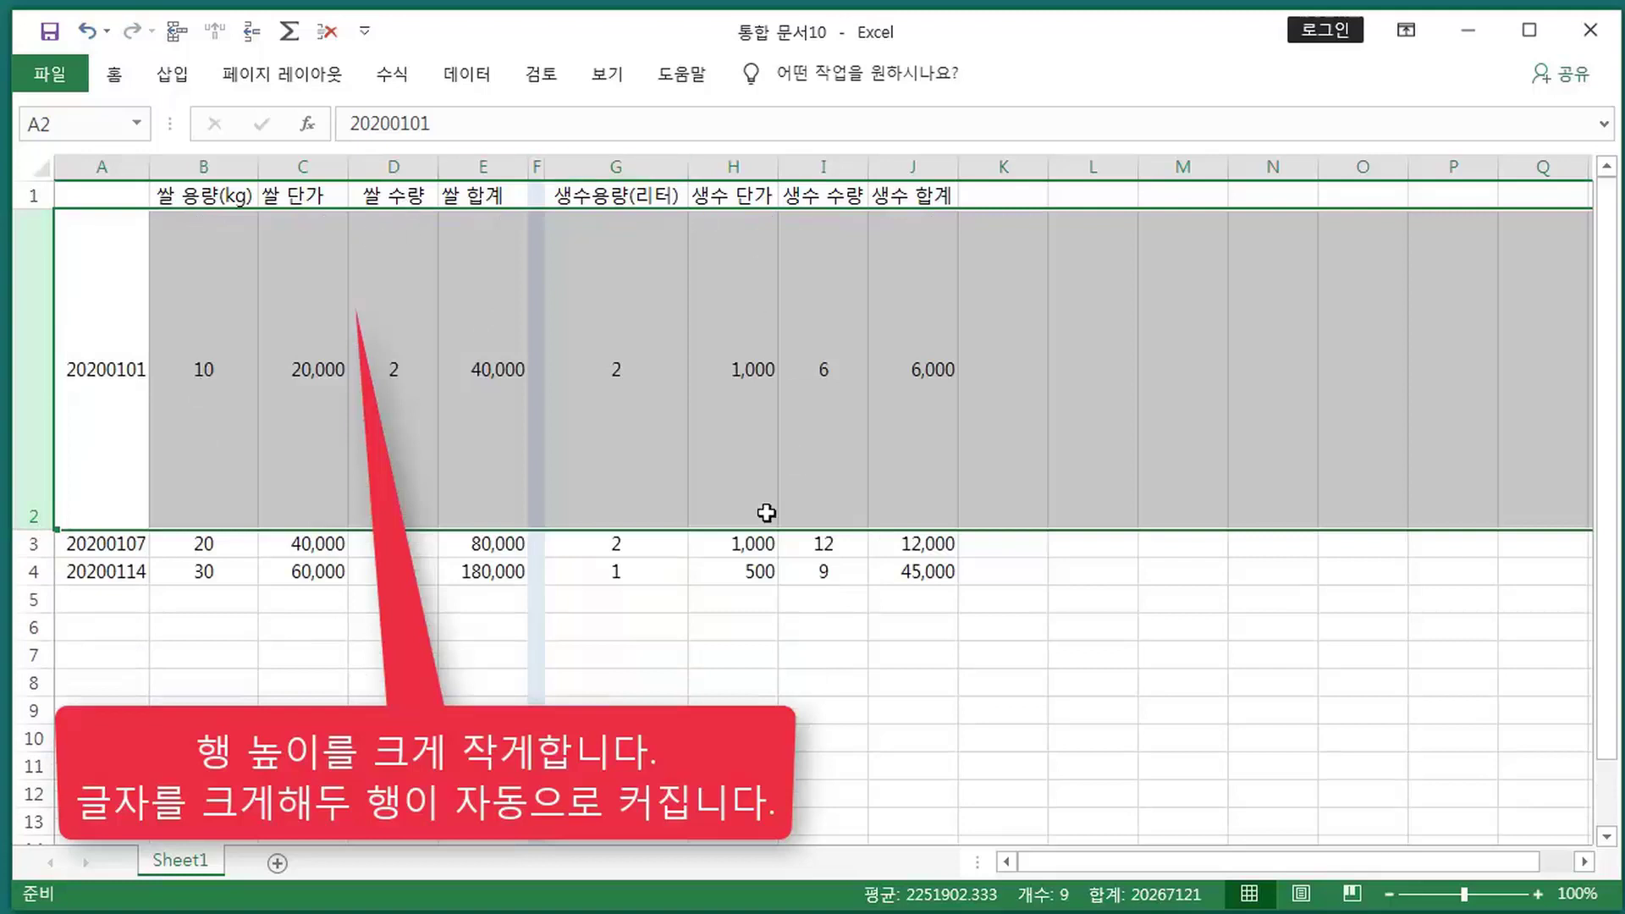
drag(34, 528, 40, 238)
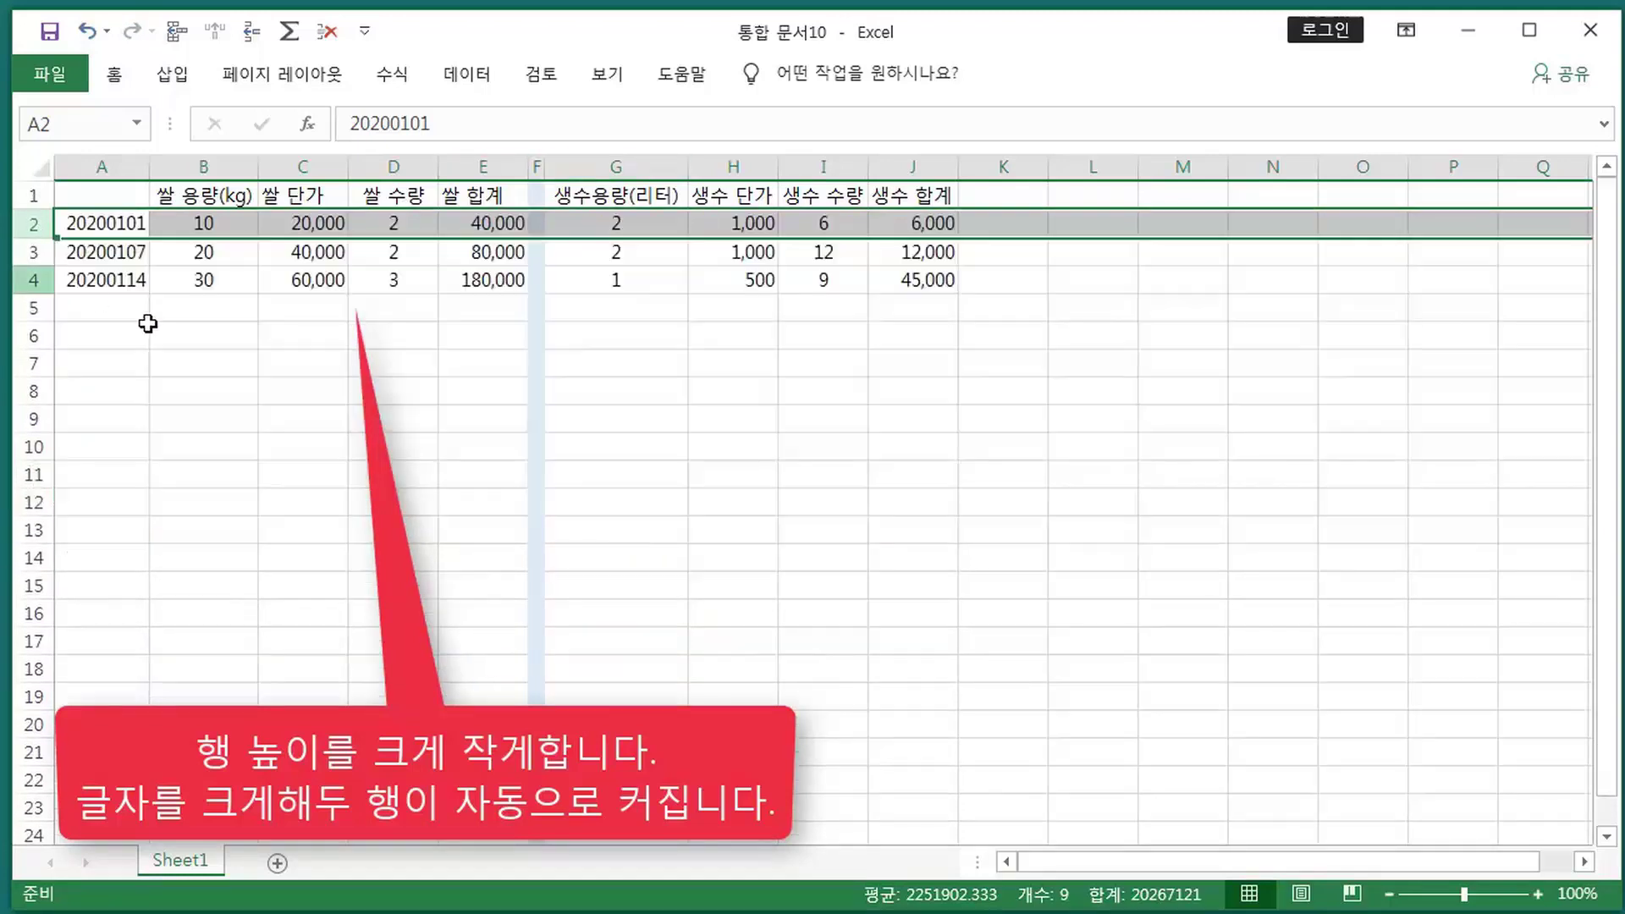
click(771, 364)
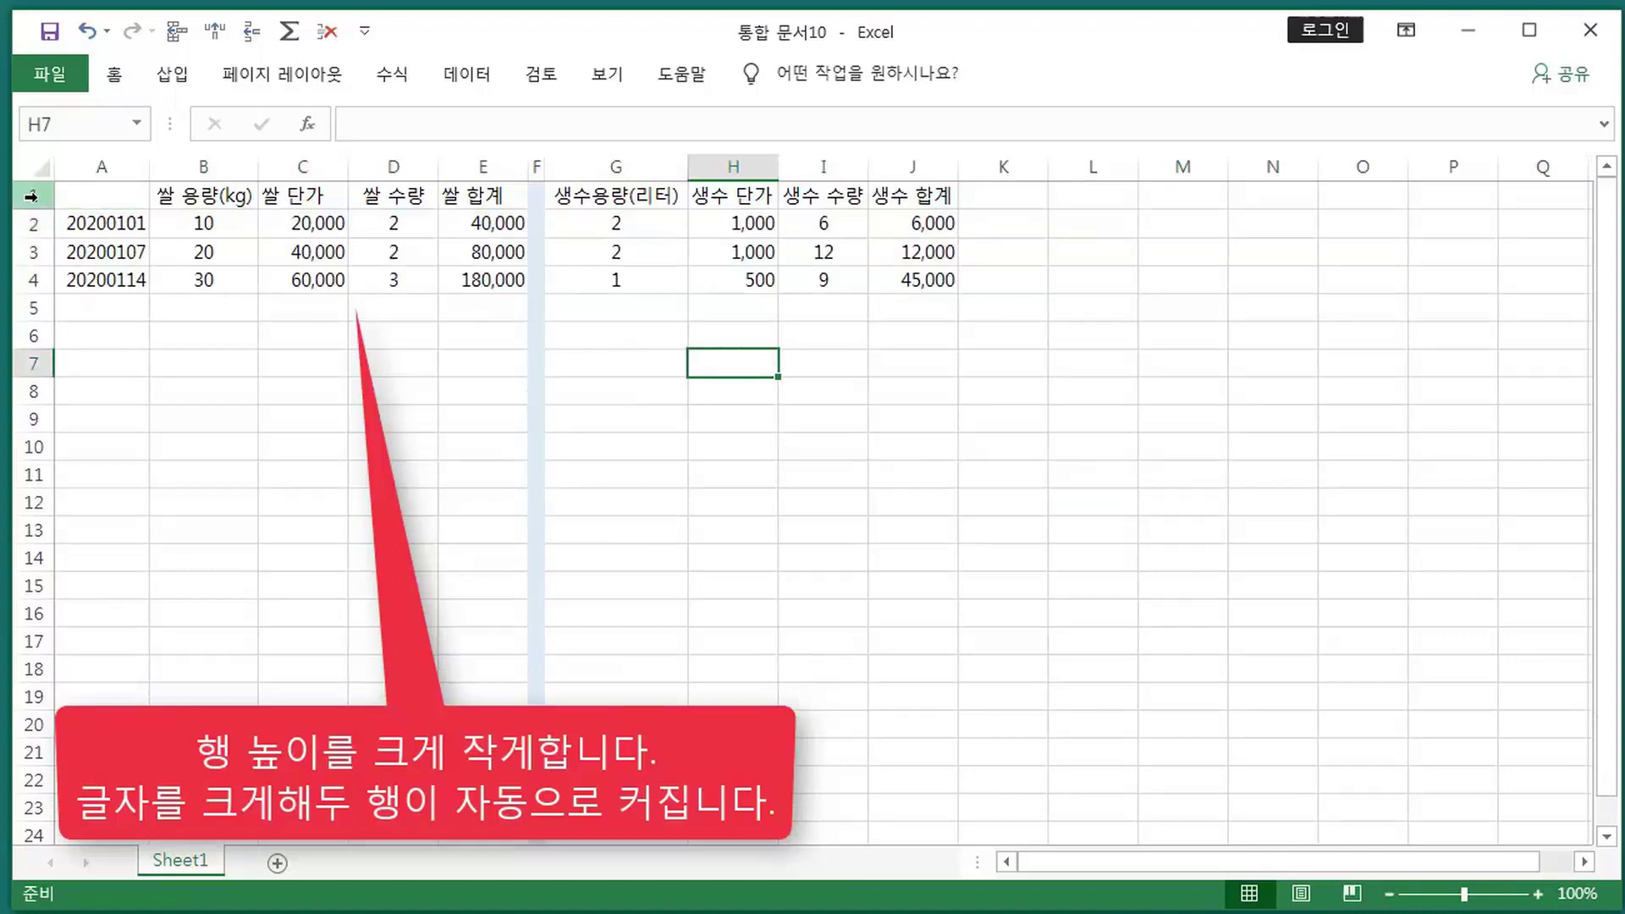
drag(31, 197, 38, 283)
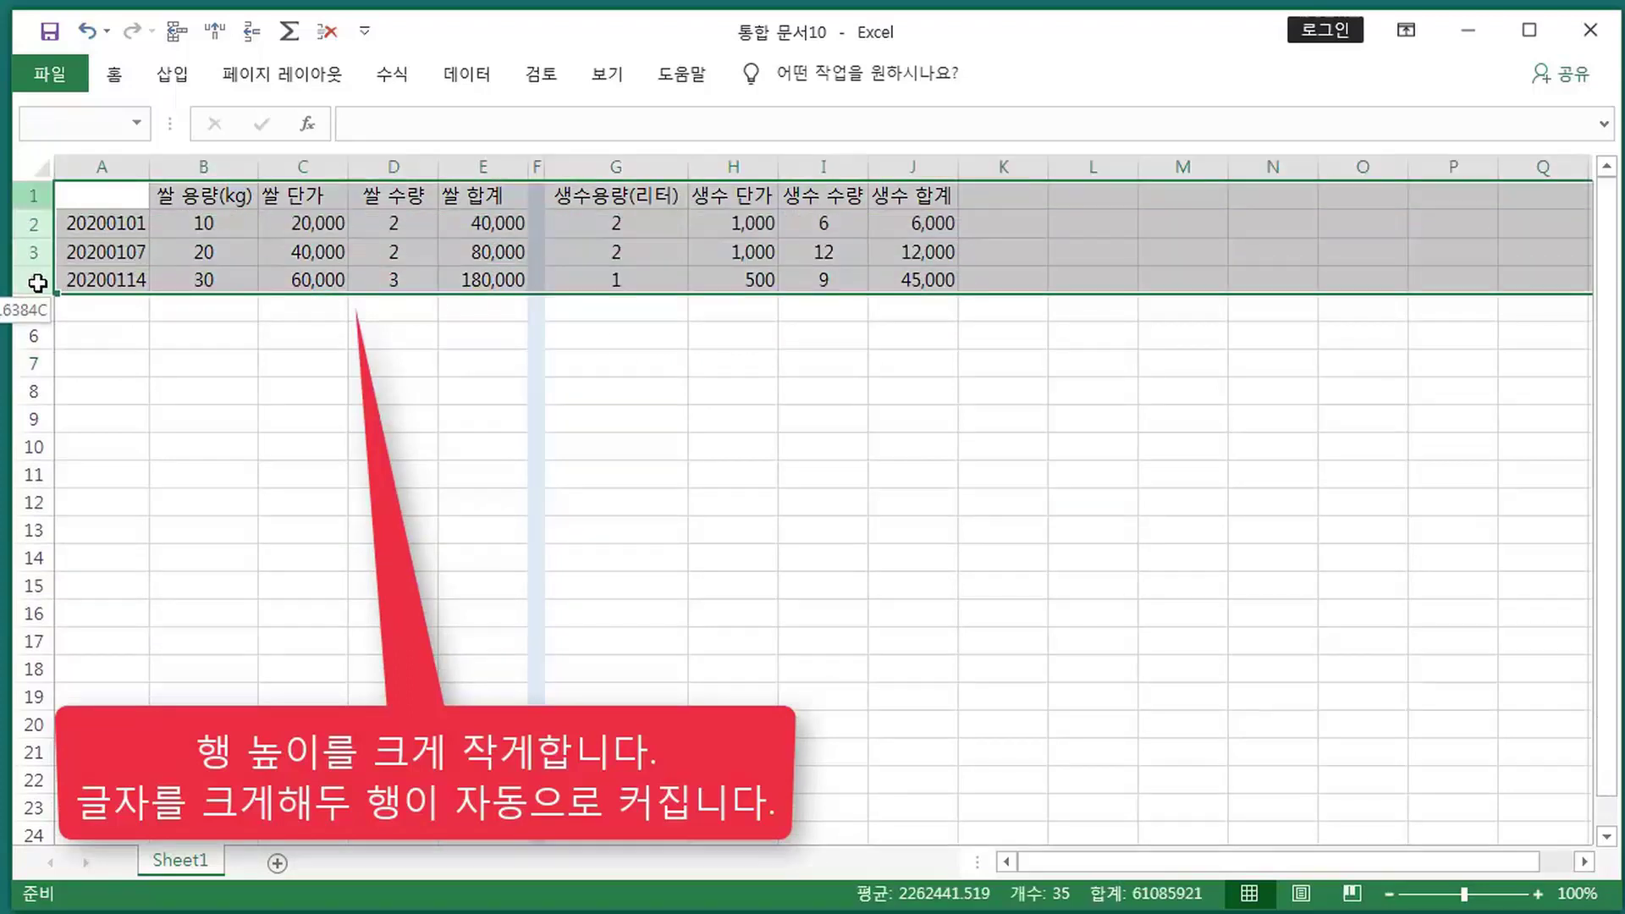
right_click(585, 230)
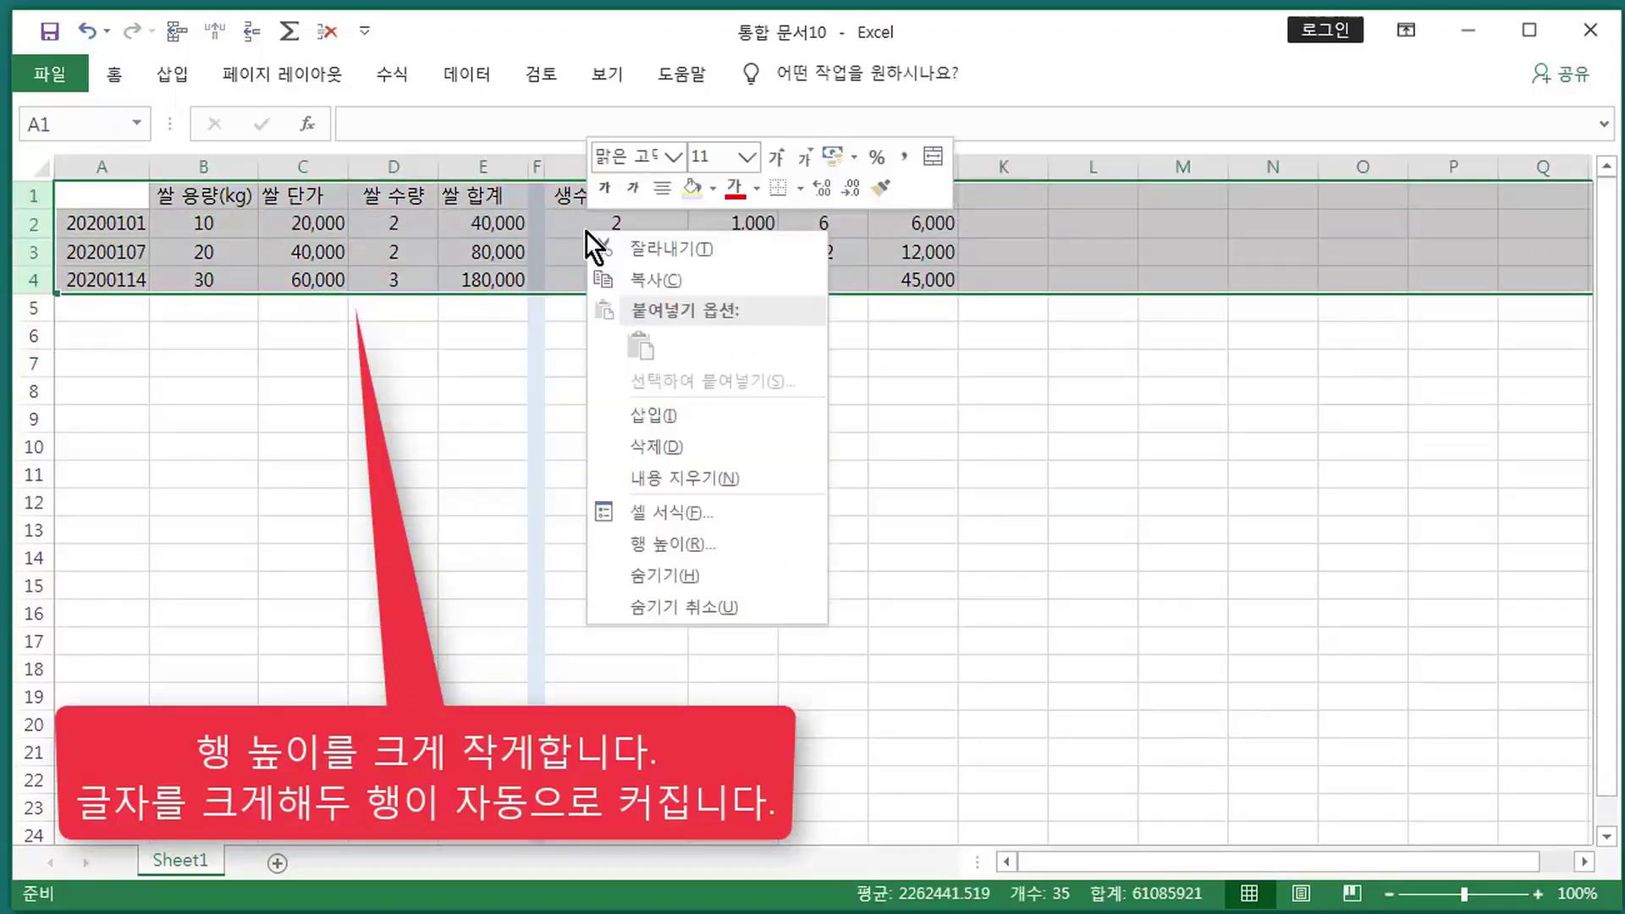
click(674, 544)
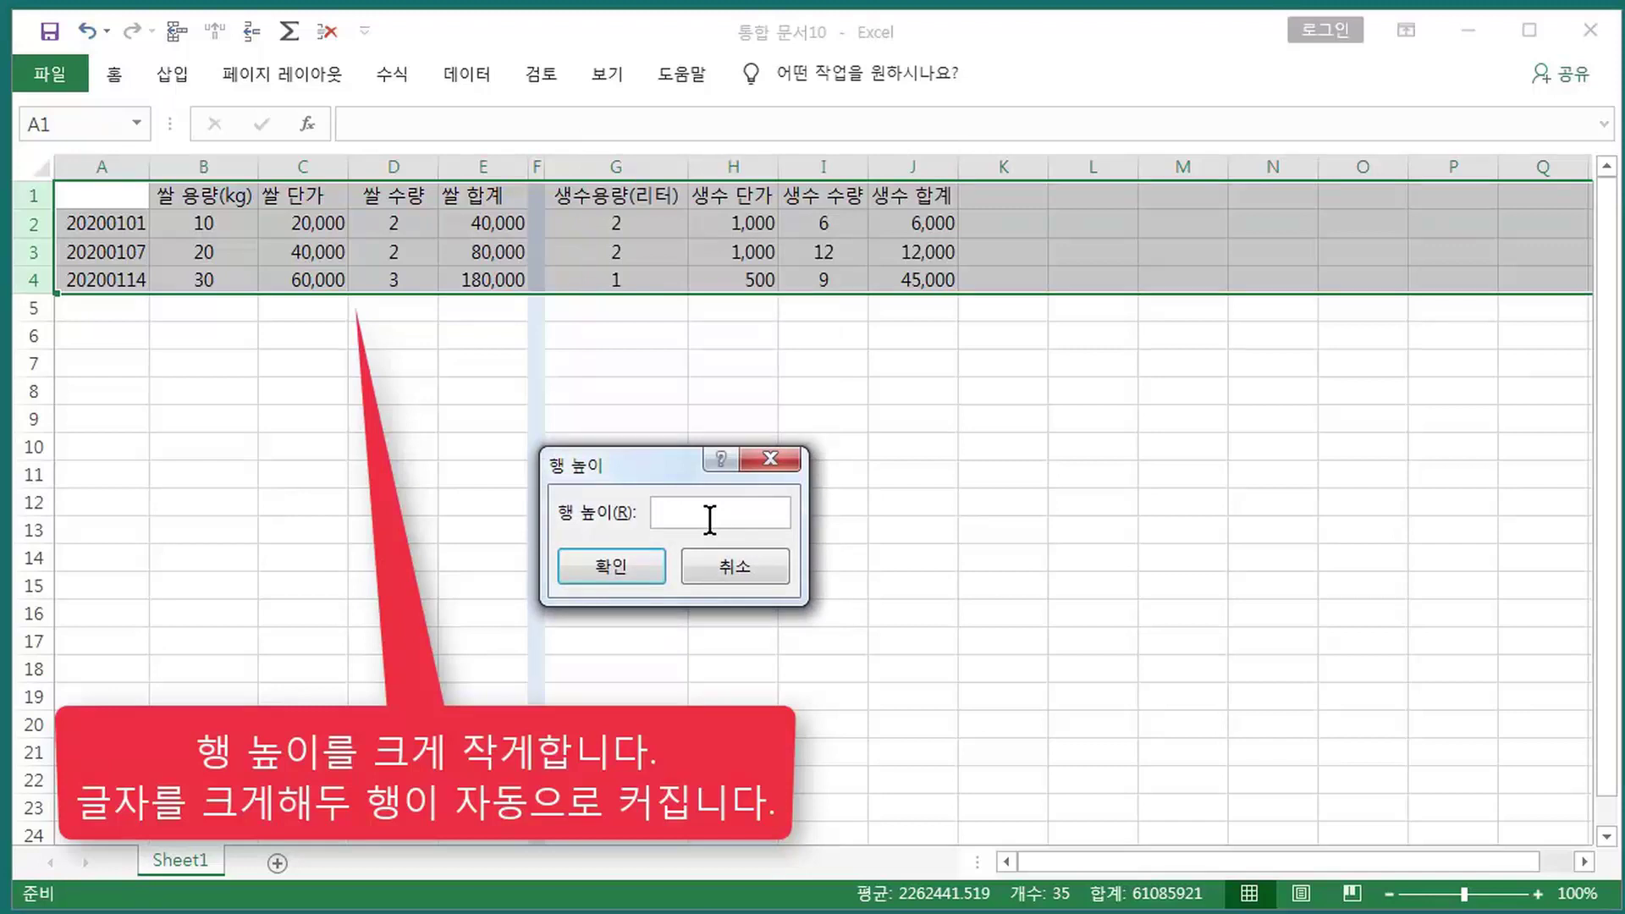
text(20)
click(618, 563)
- Set columns A through J to a width of 10
click(997, 228)
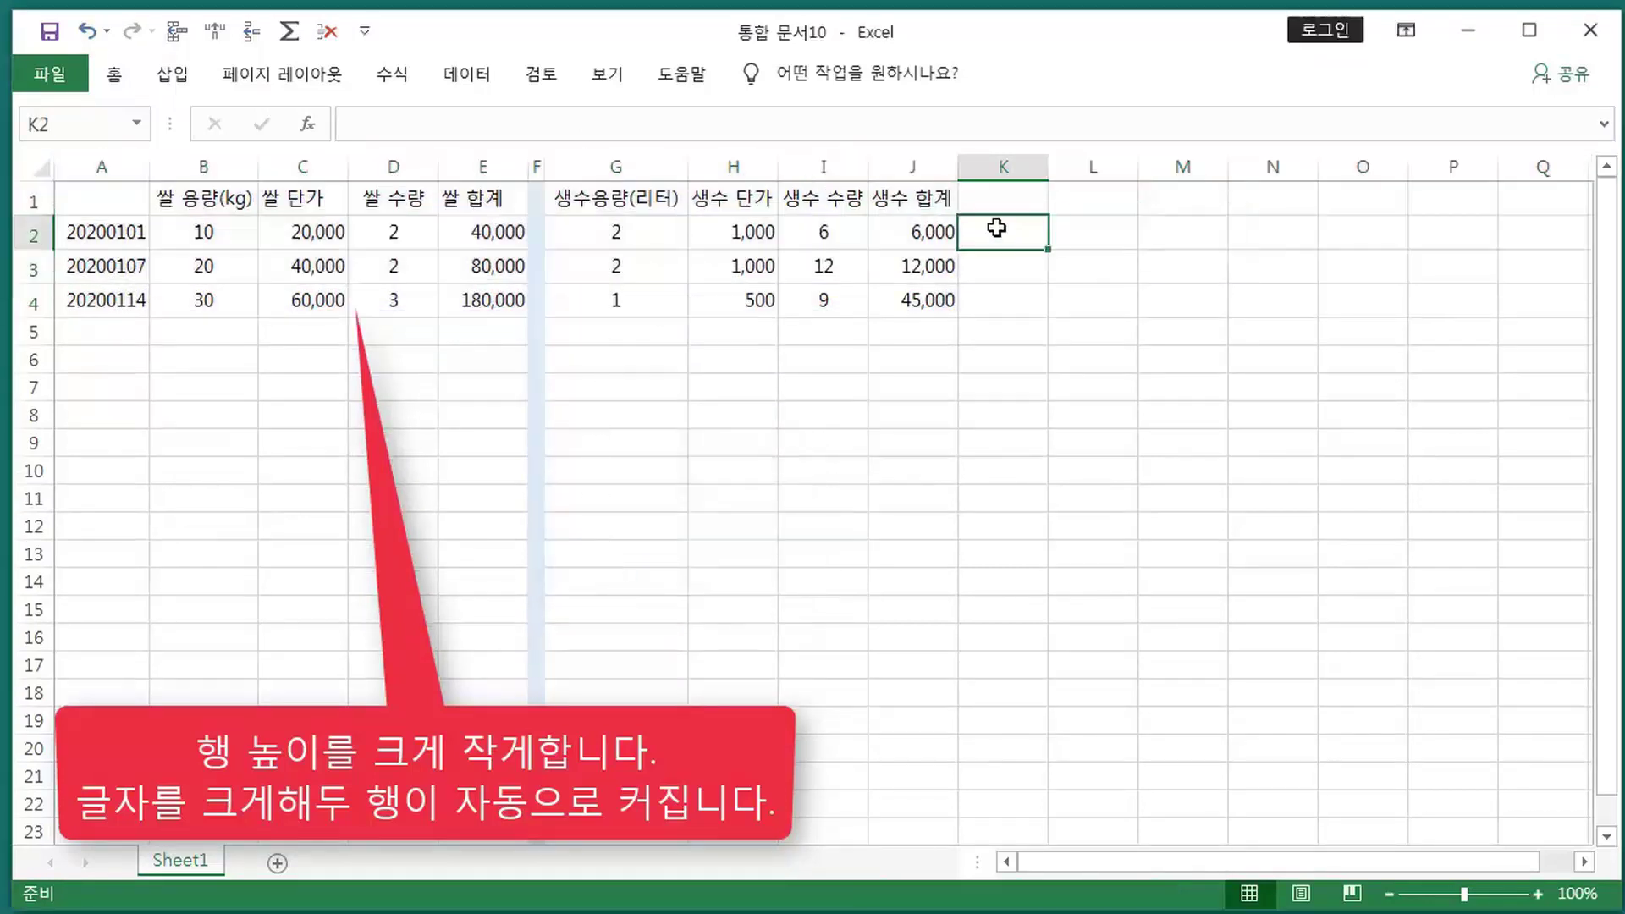
drag(102, 166, 917, 193)
right_click(364, 343)
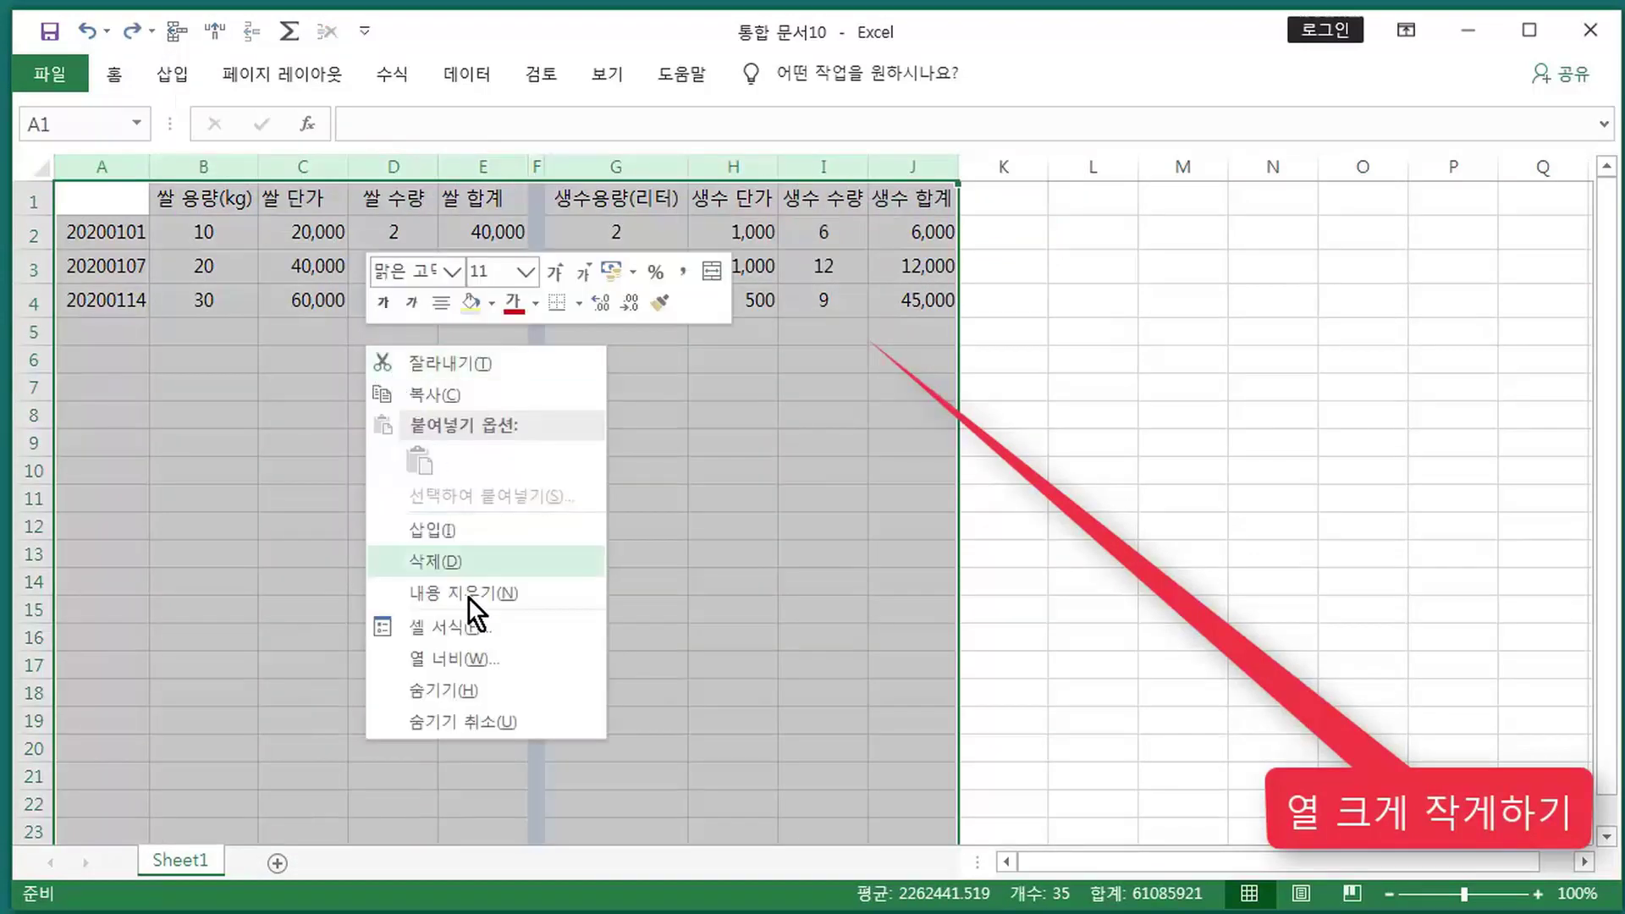
click(474, 658)
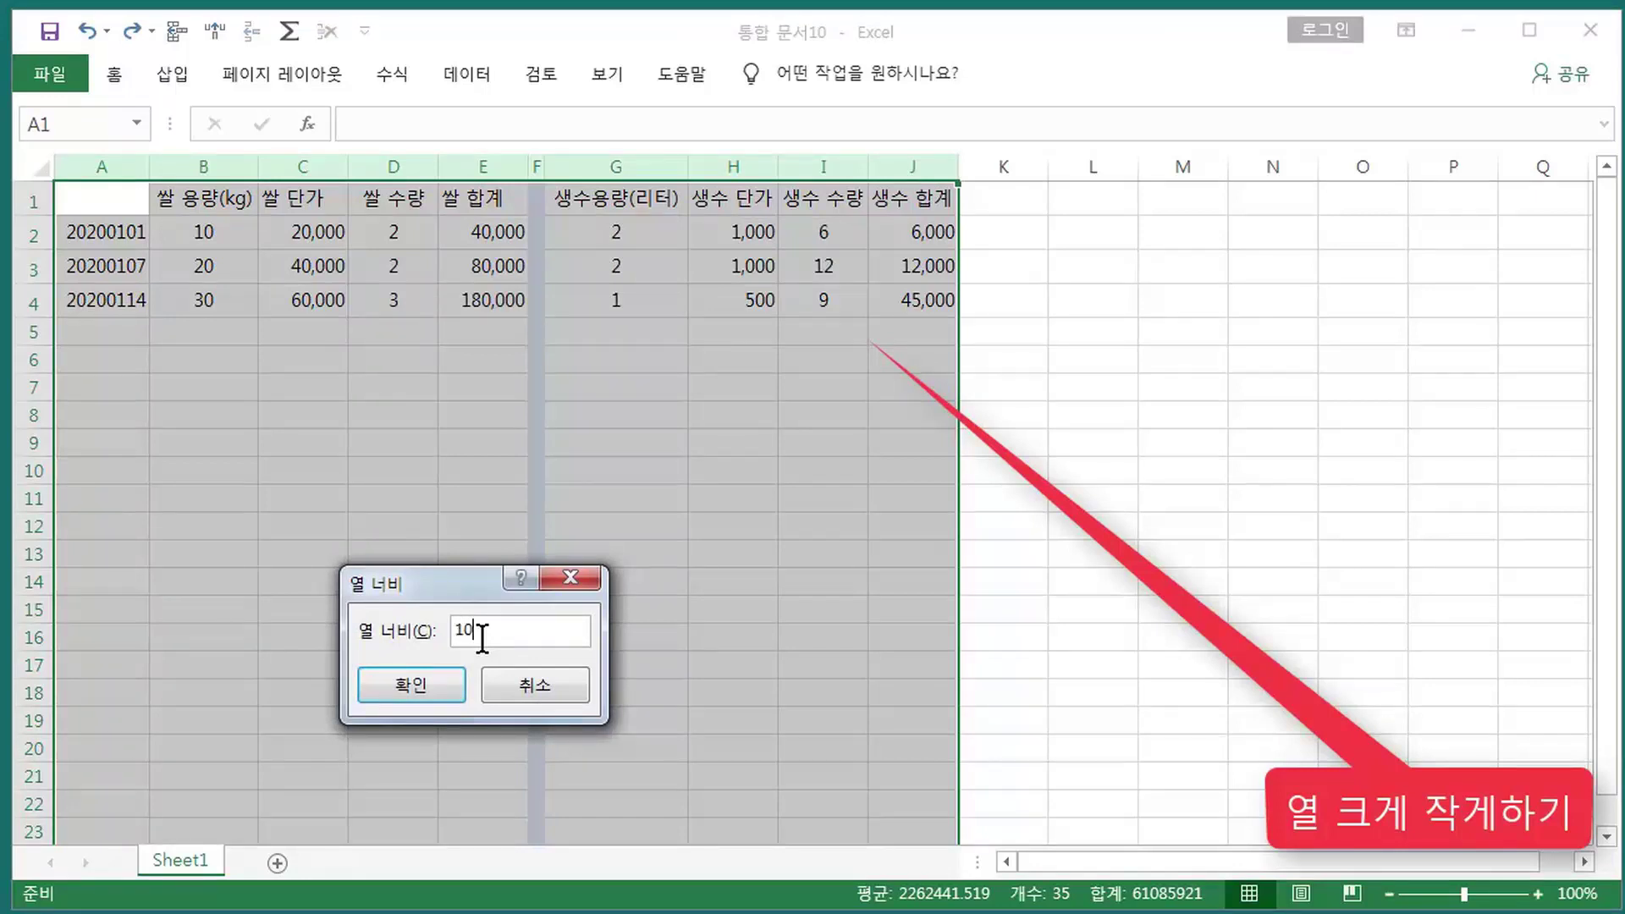
click(412, 677)
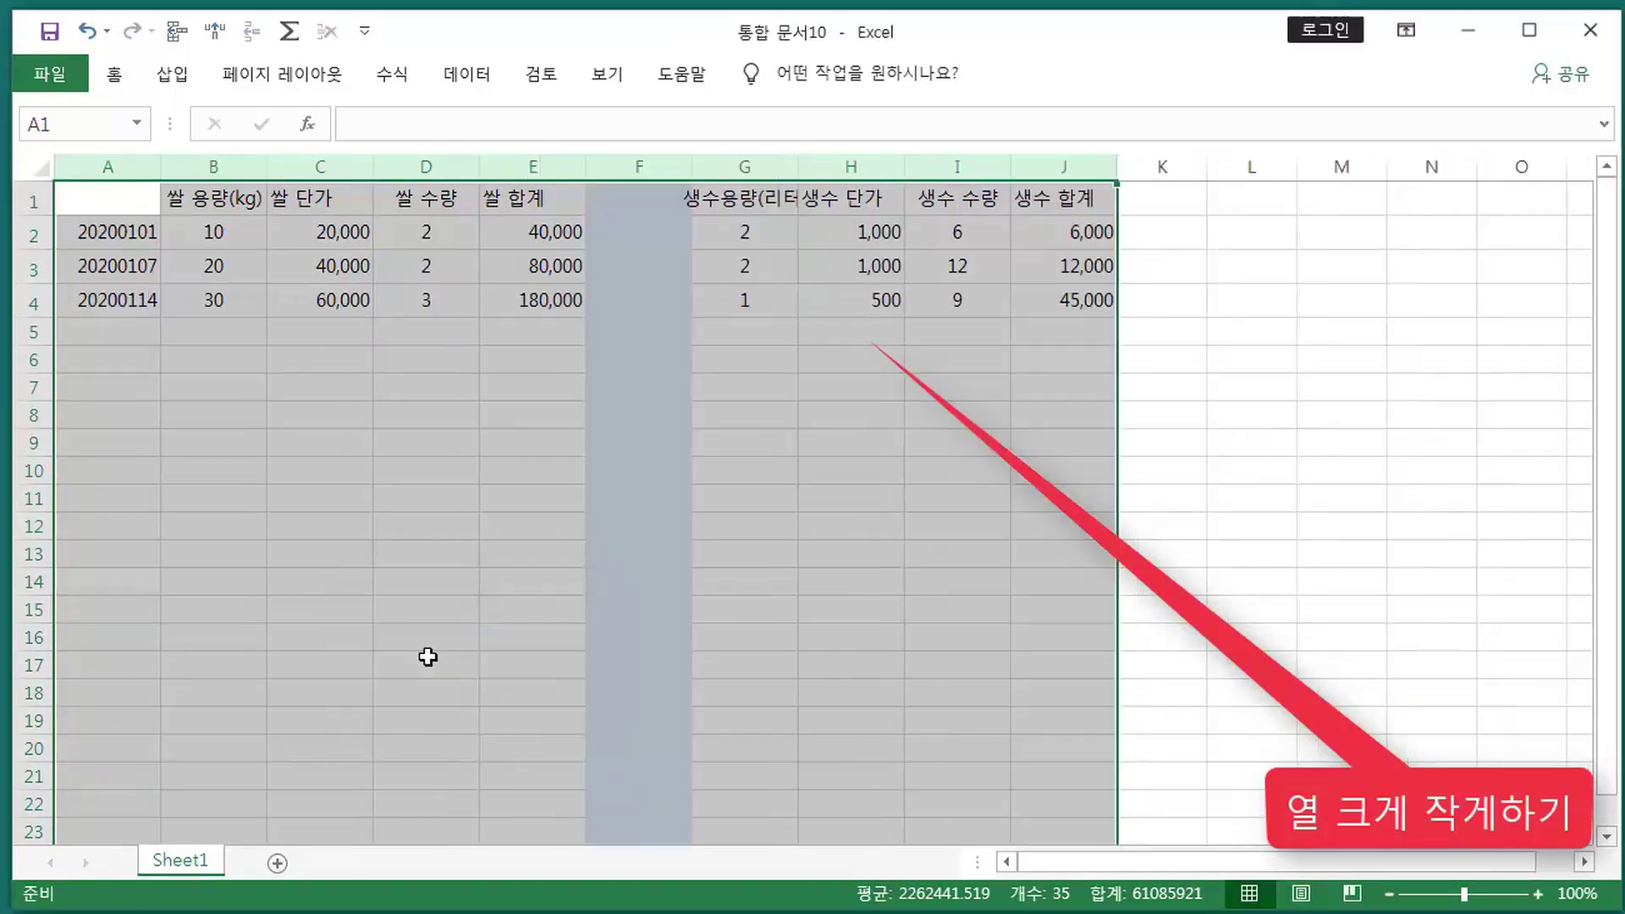
click(851, 331)
- Narrow column F to a thin spacer and widen column G to show 생수용량(리터) fully
drag(686, 170, 612, 186)
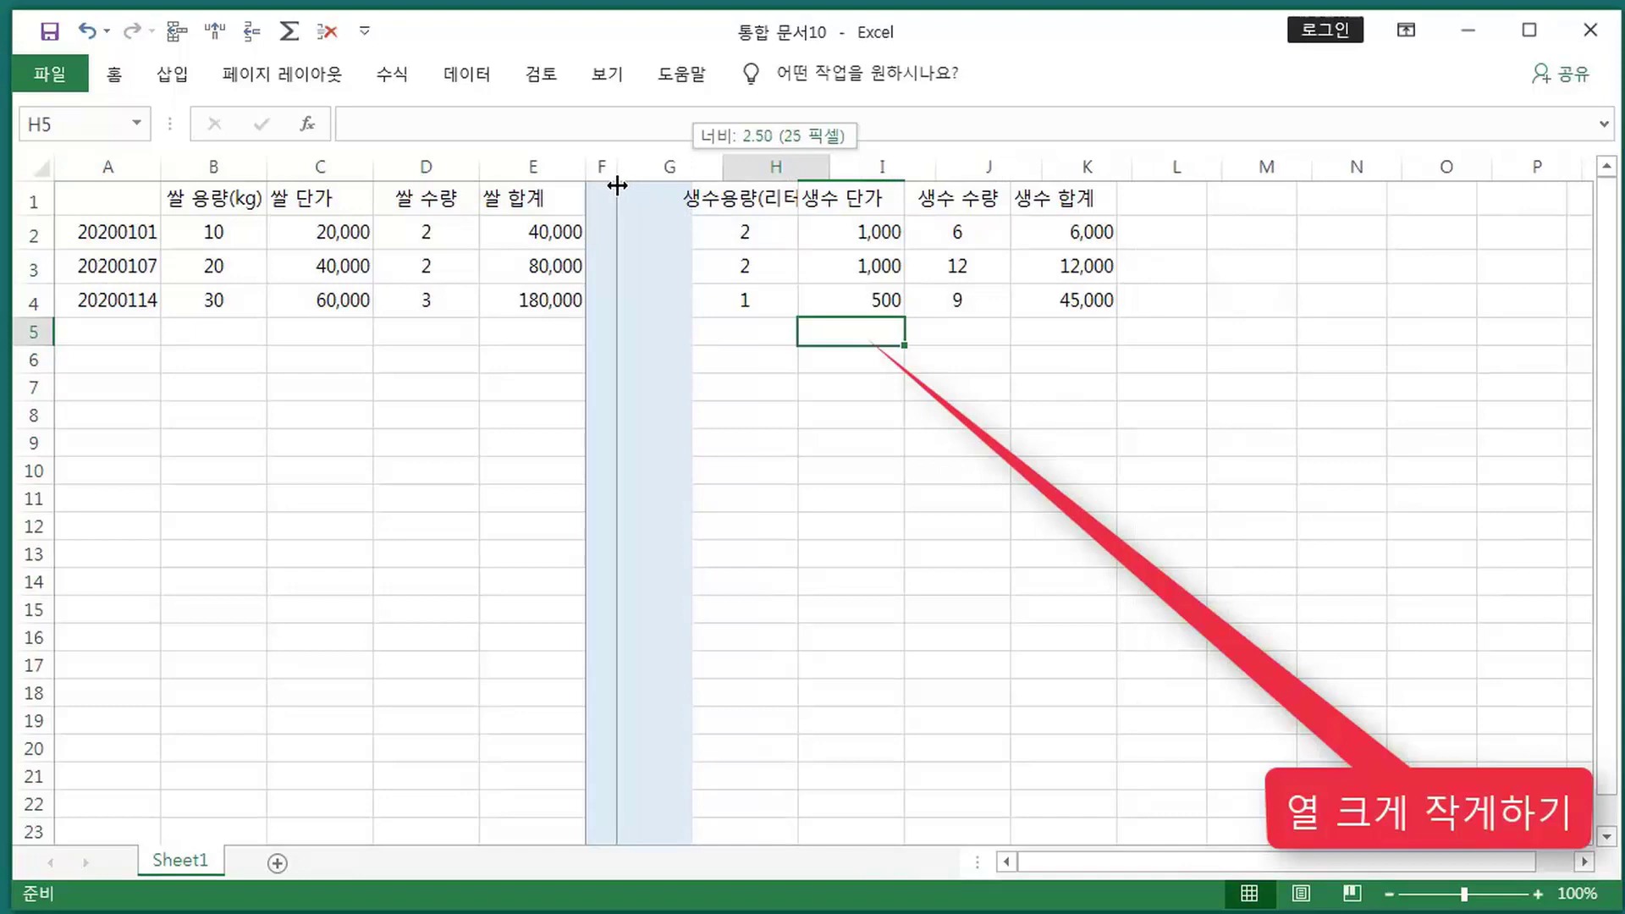
click(684, 490)
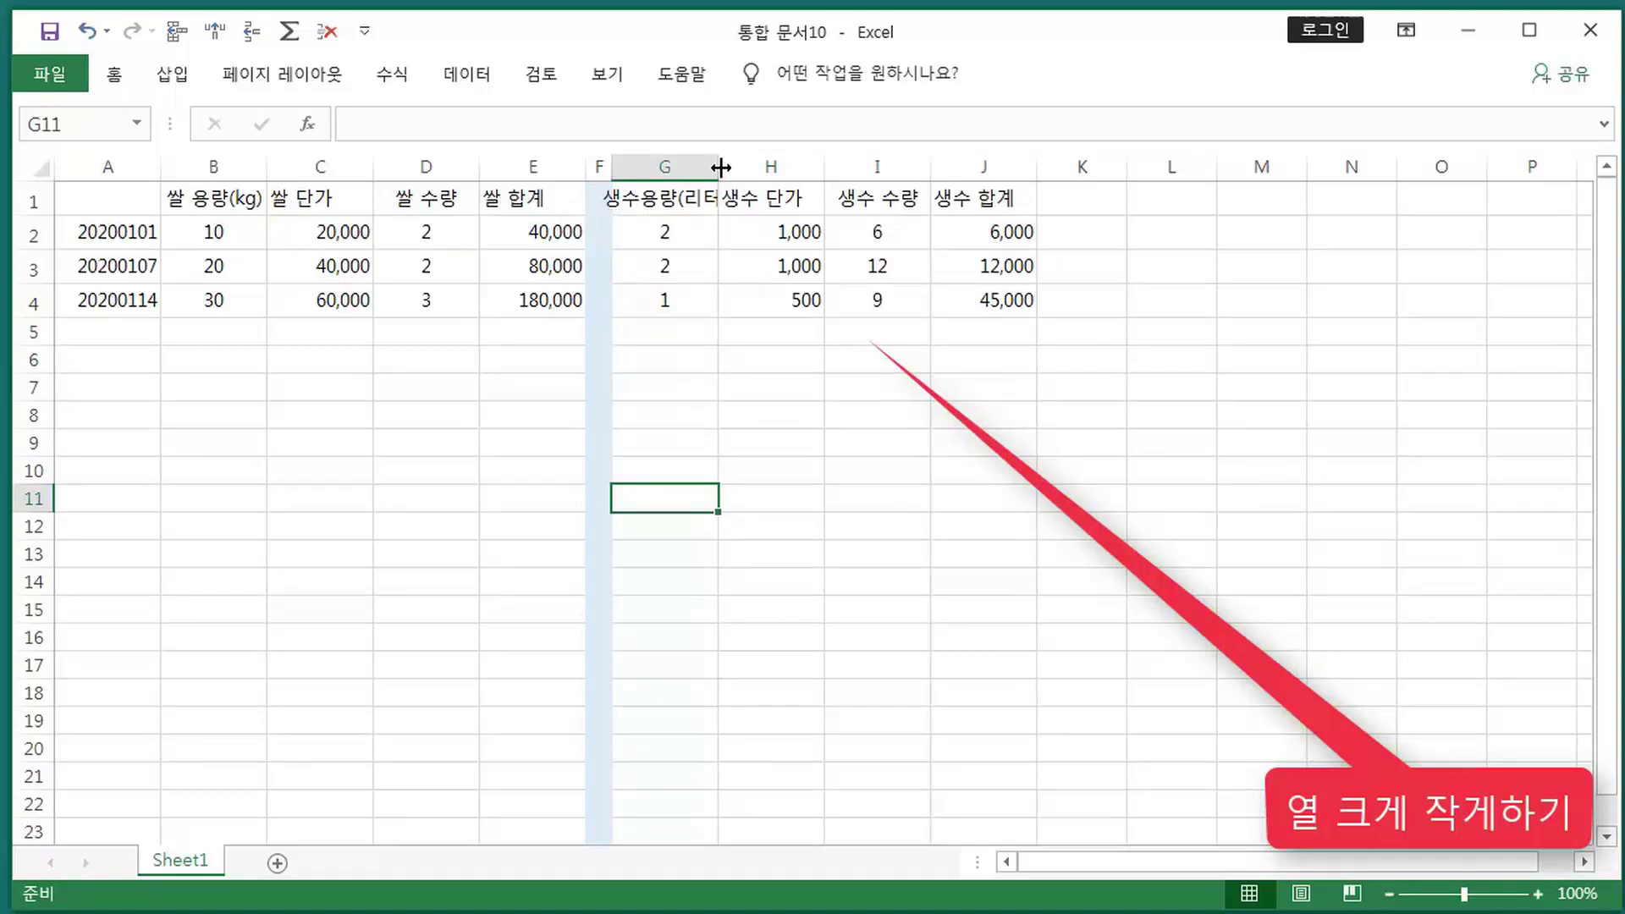
drag(720, 162, 744, 162)
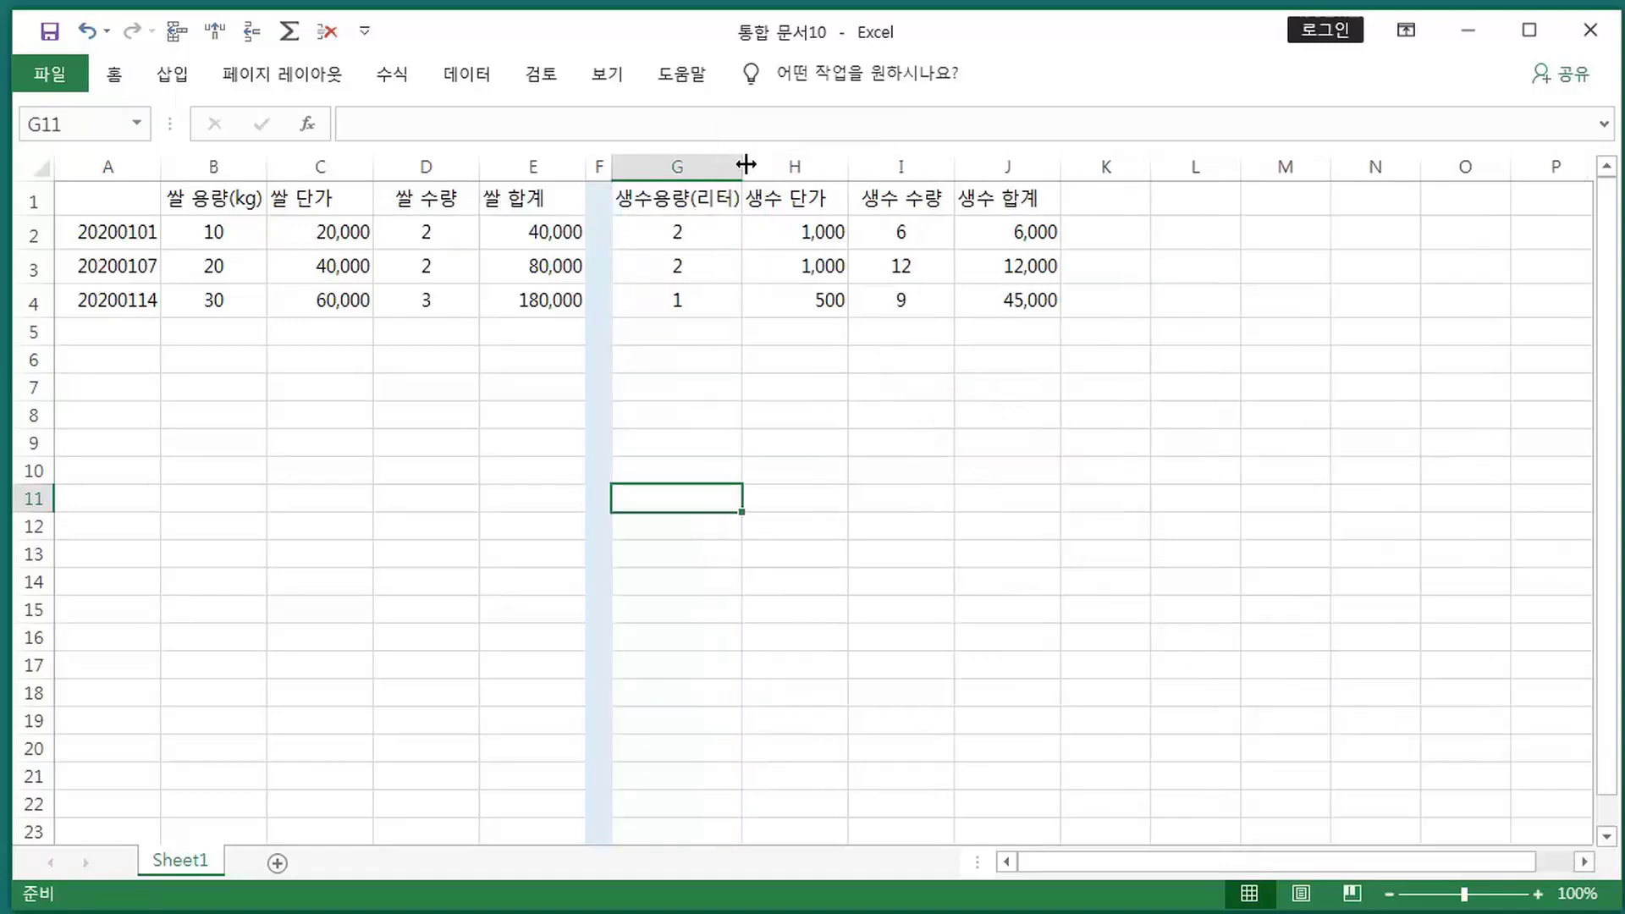
click(34, 201)
click(116, 74)
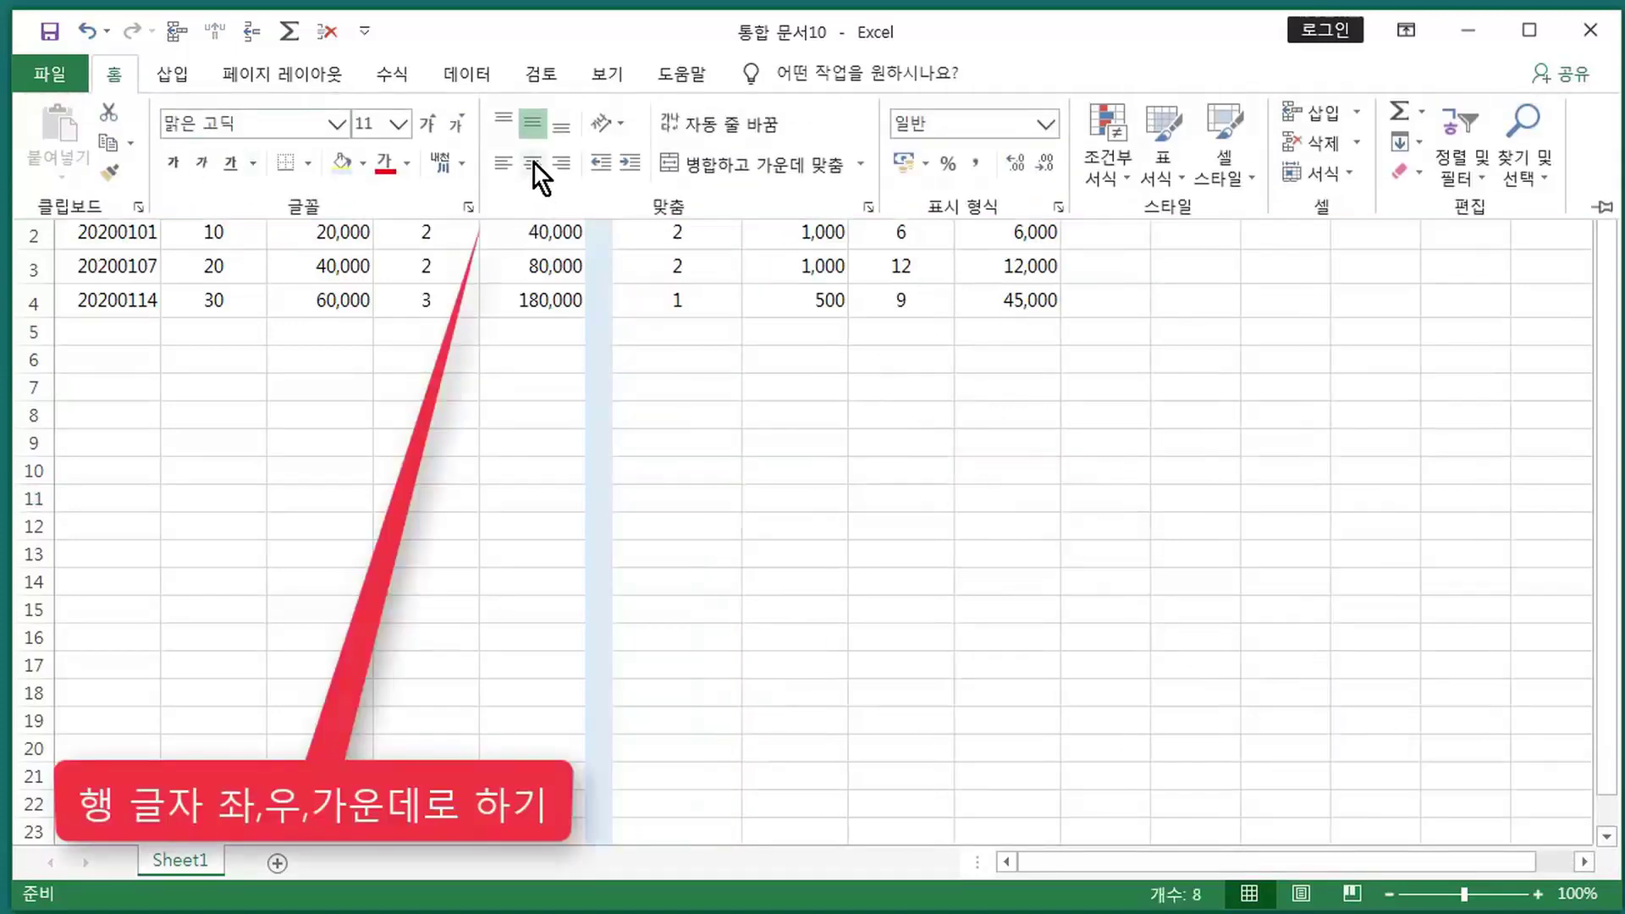
- Center-align the row 1 headings, from 쌀 용량(kg) through 생수 합계
click(110, 77)
click(113, 74)
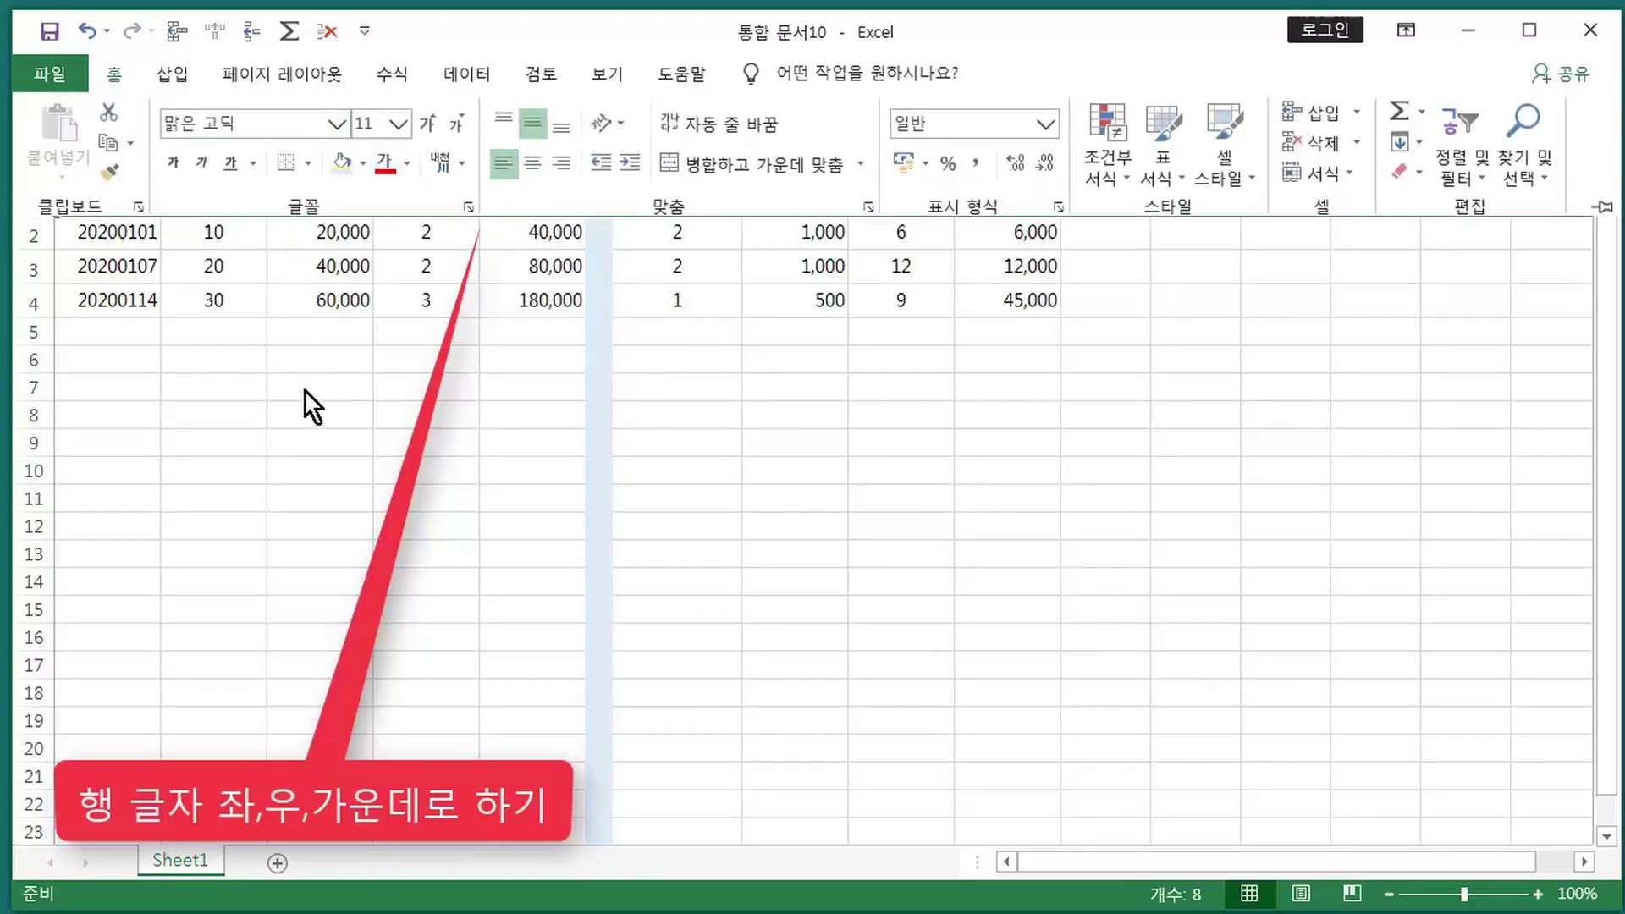
click(108, 75)
click(109, 74)
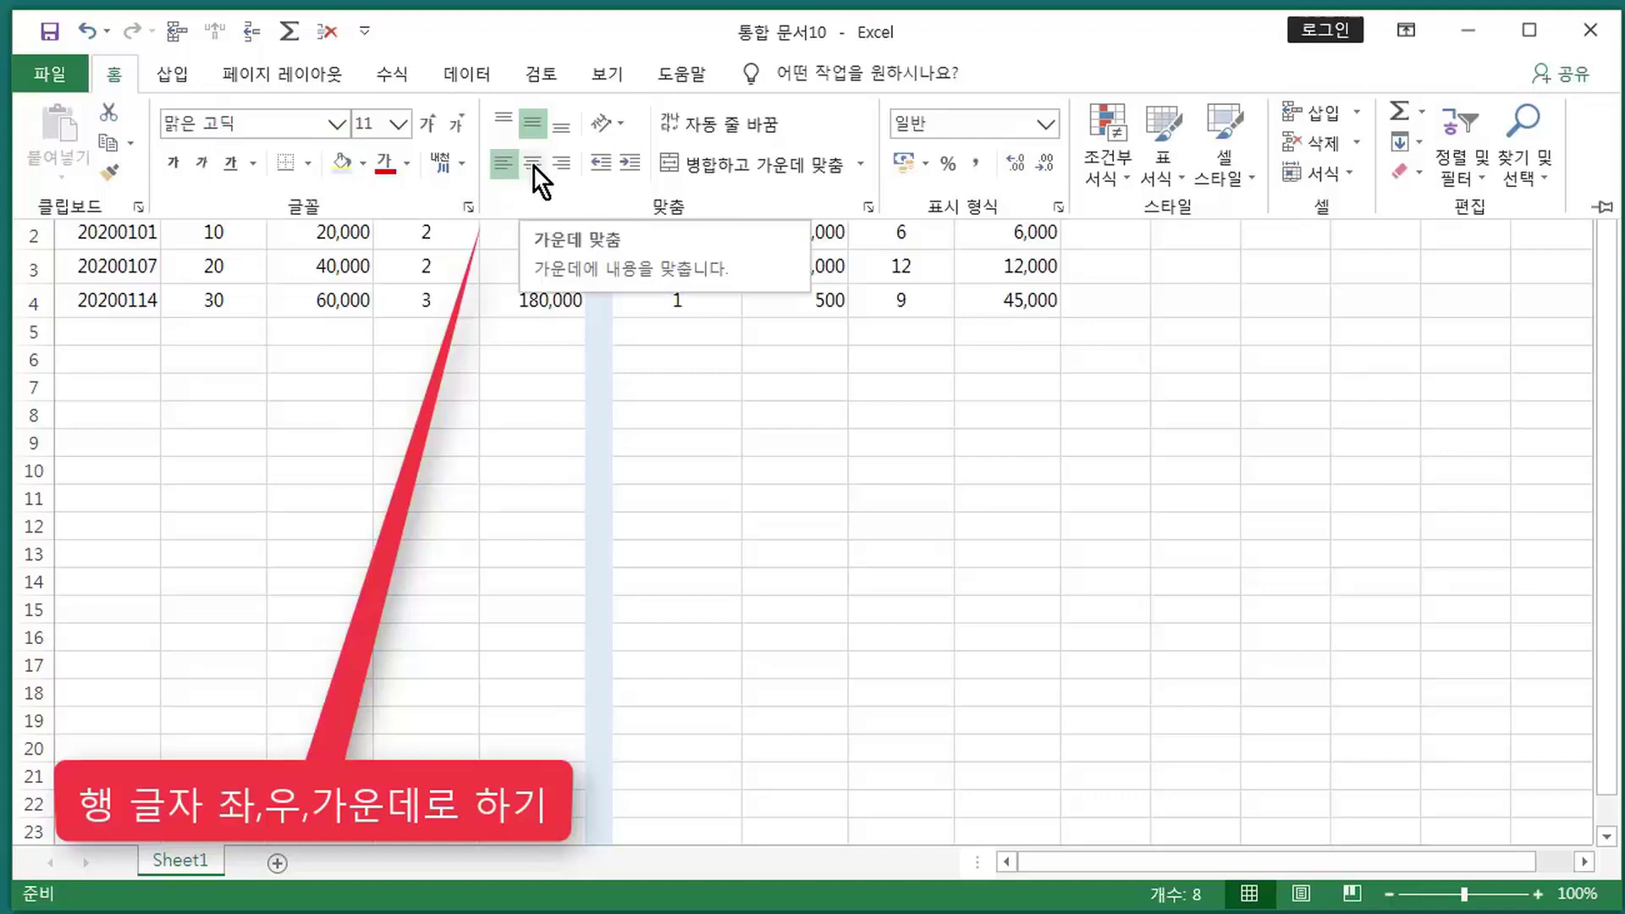
click(540, 22)
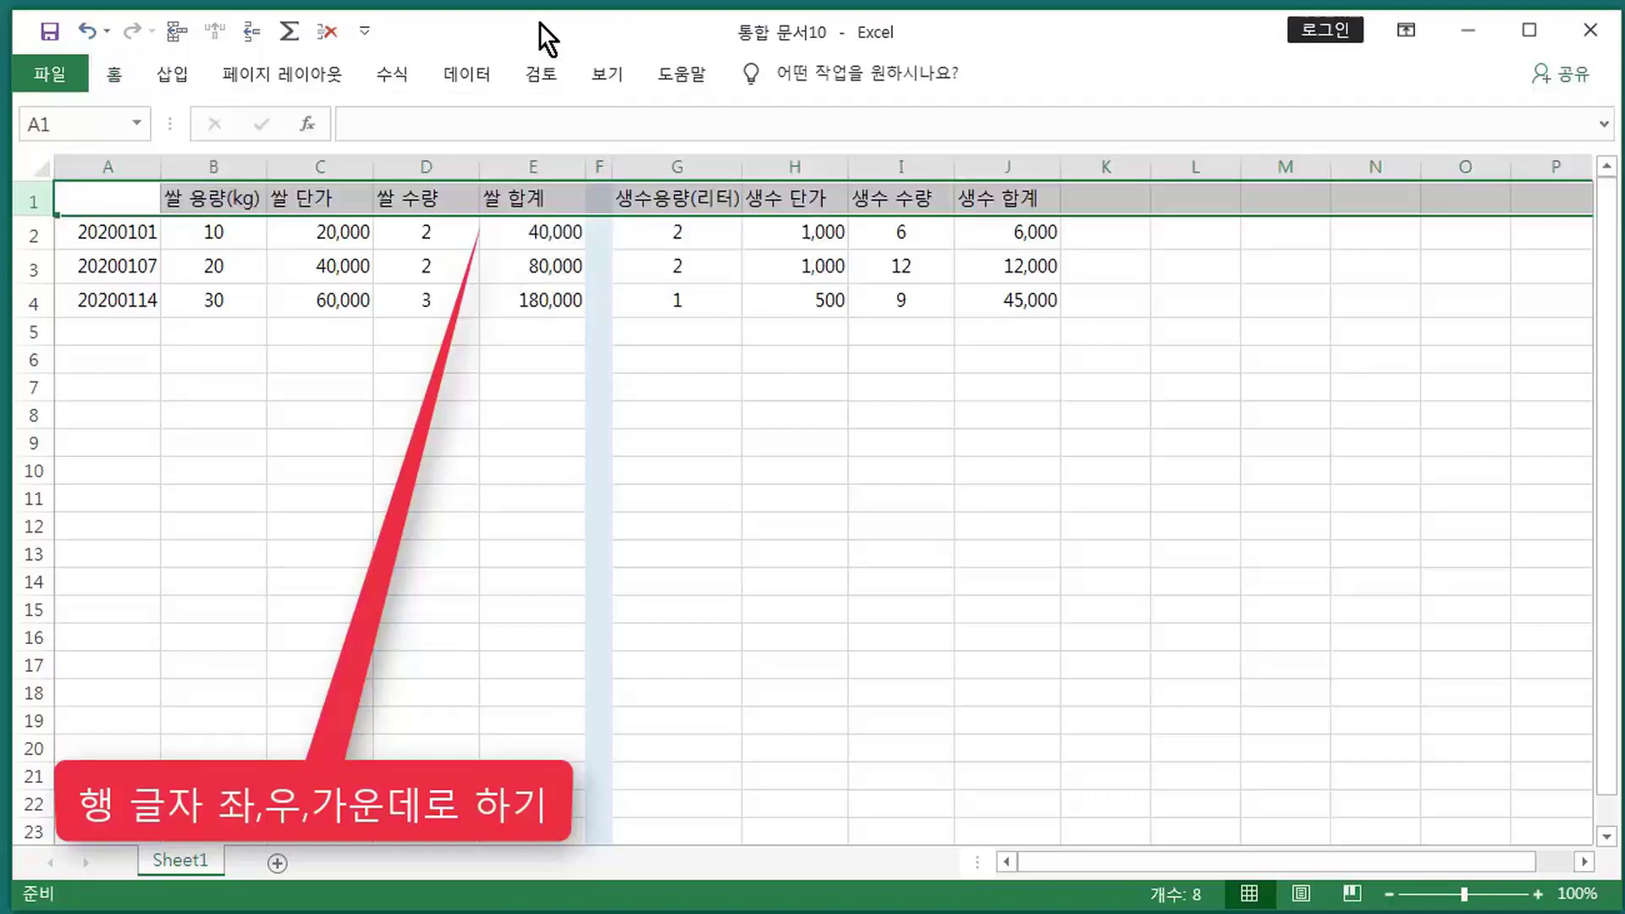
right_click(628, 205)
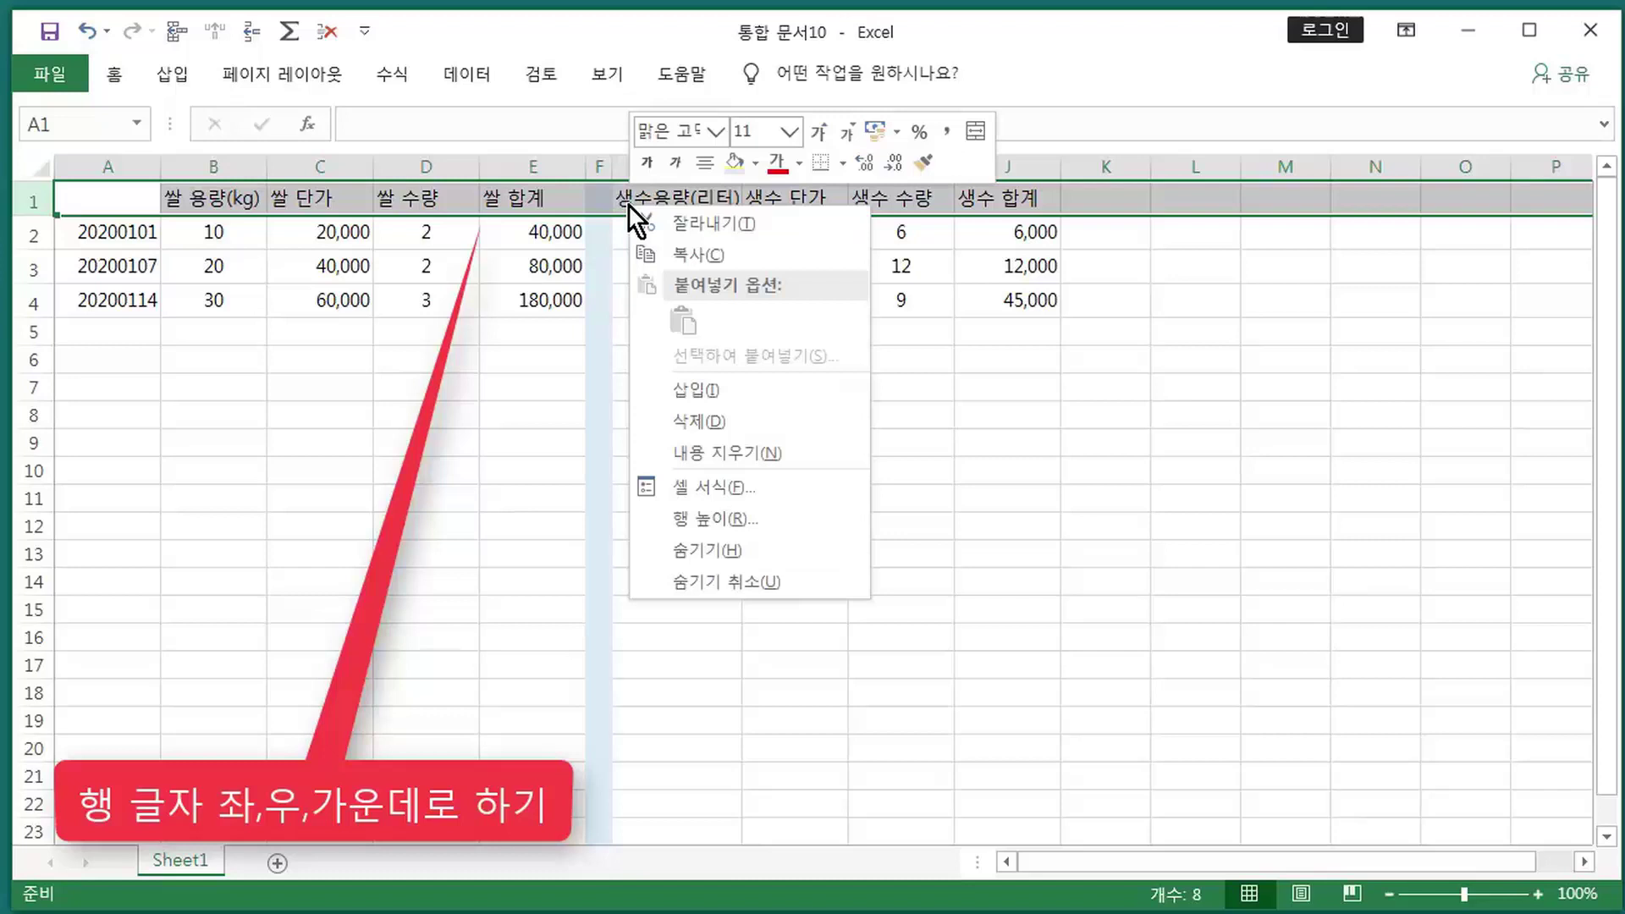
click(702, 163)
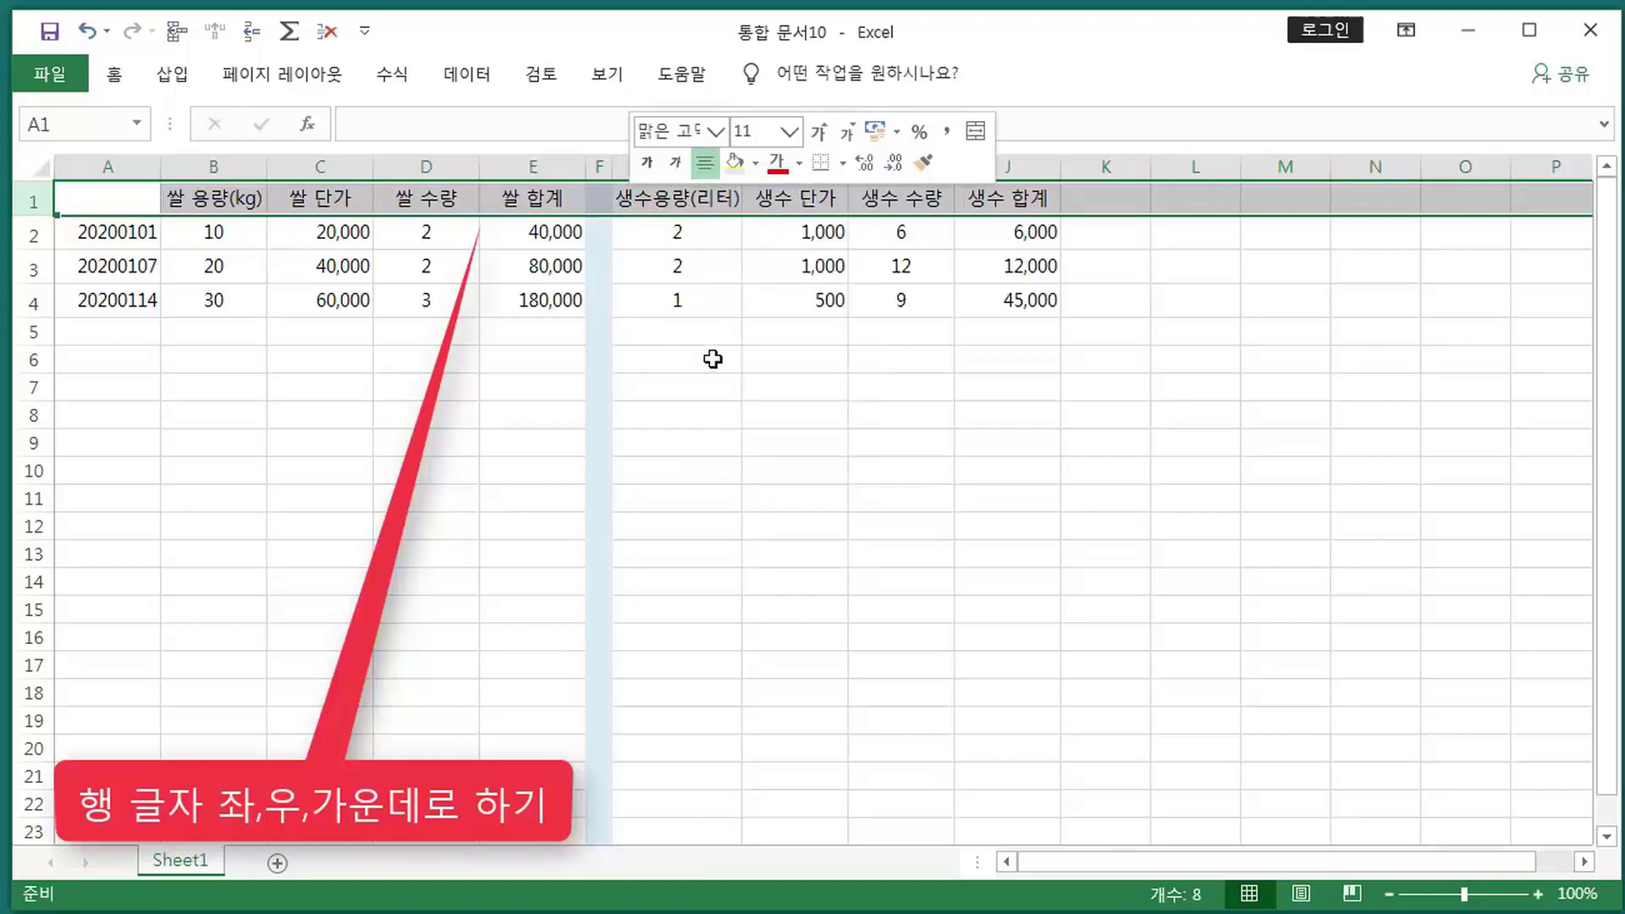
drag(108, 232, 1024, 234)
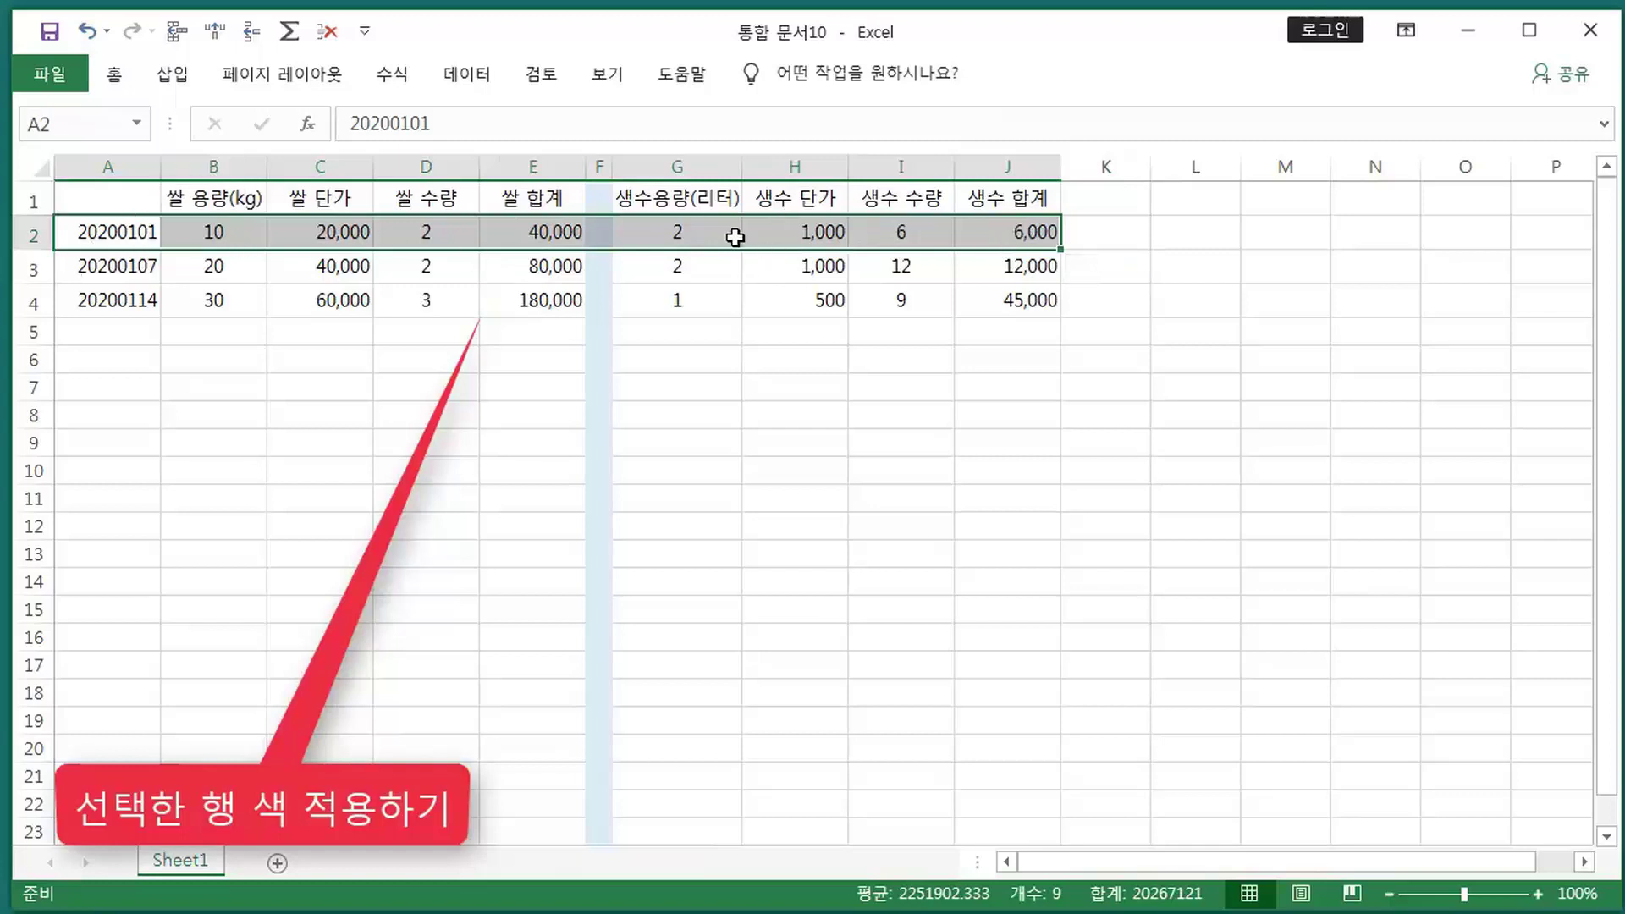
- Shade data rows 2 and 4 with a light grey fill
right_click(733, 237)
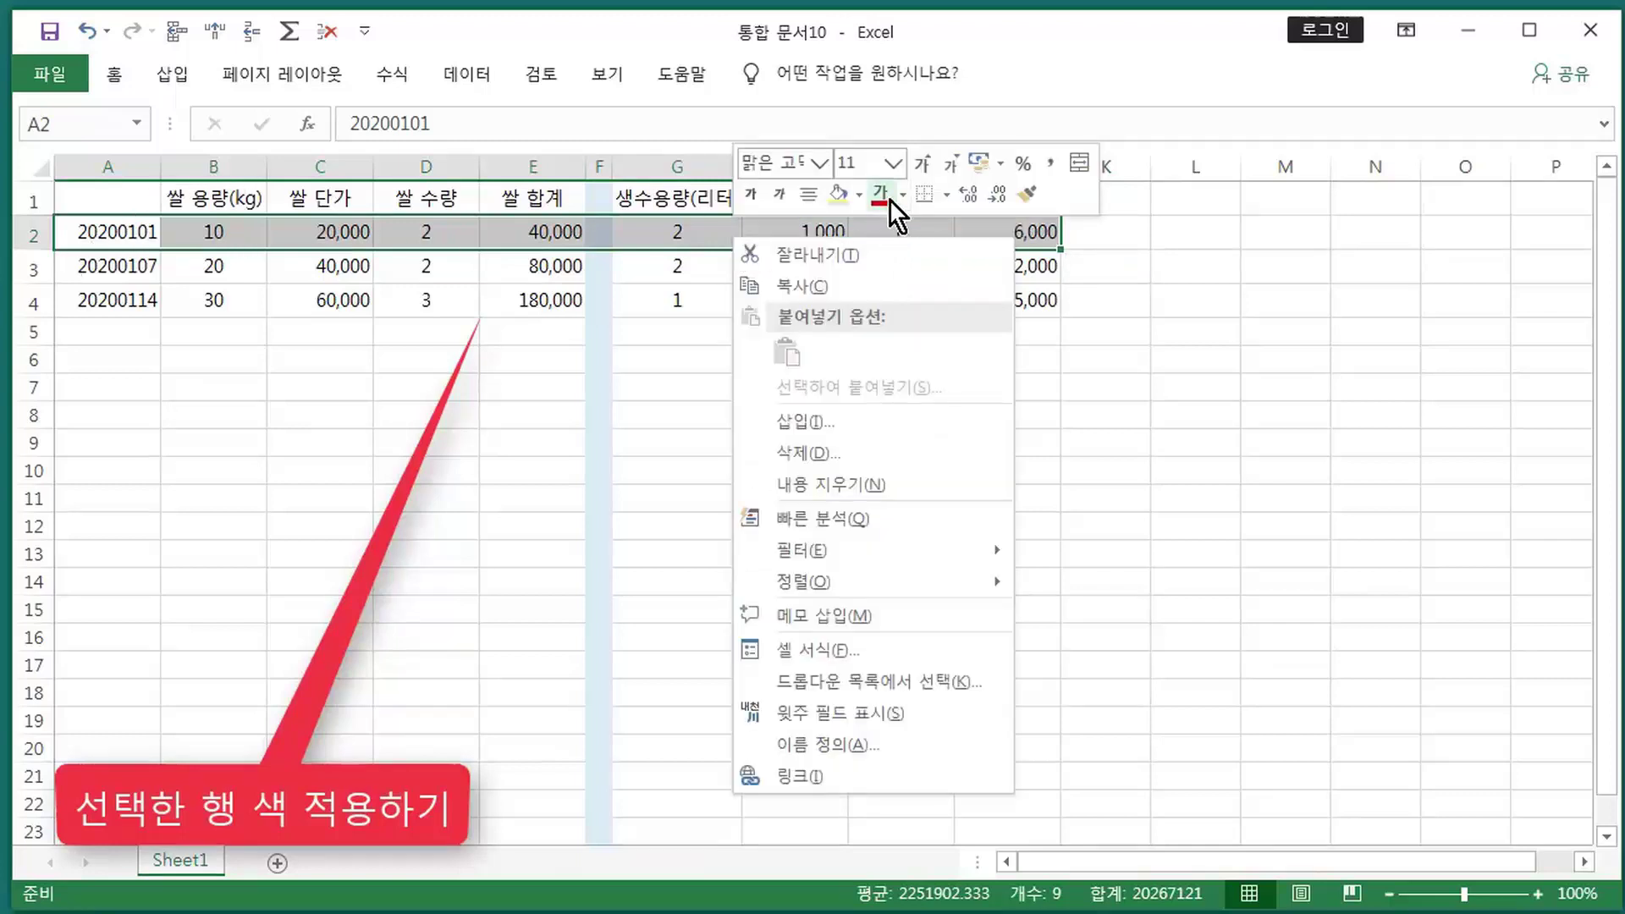
click(861, 193)
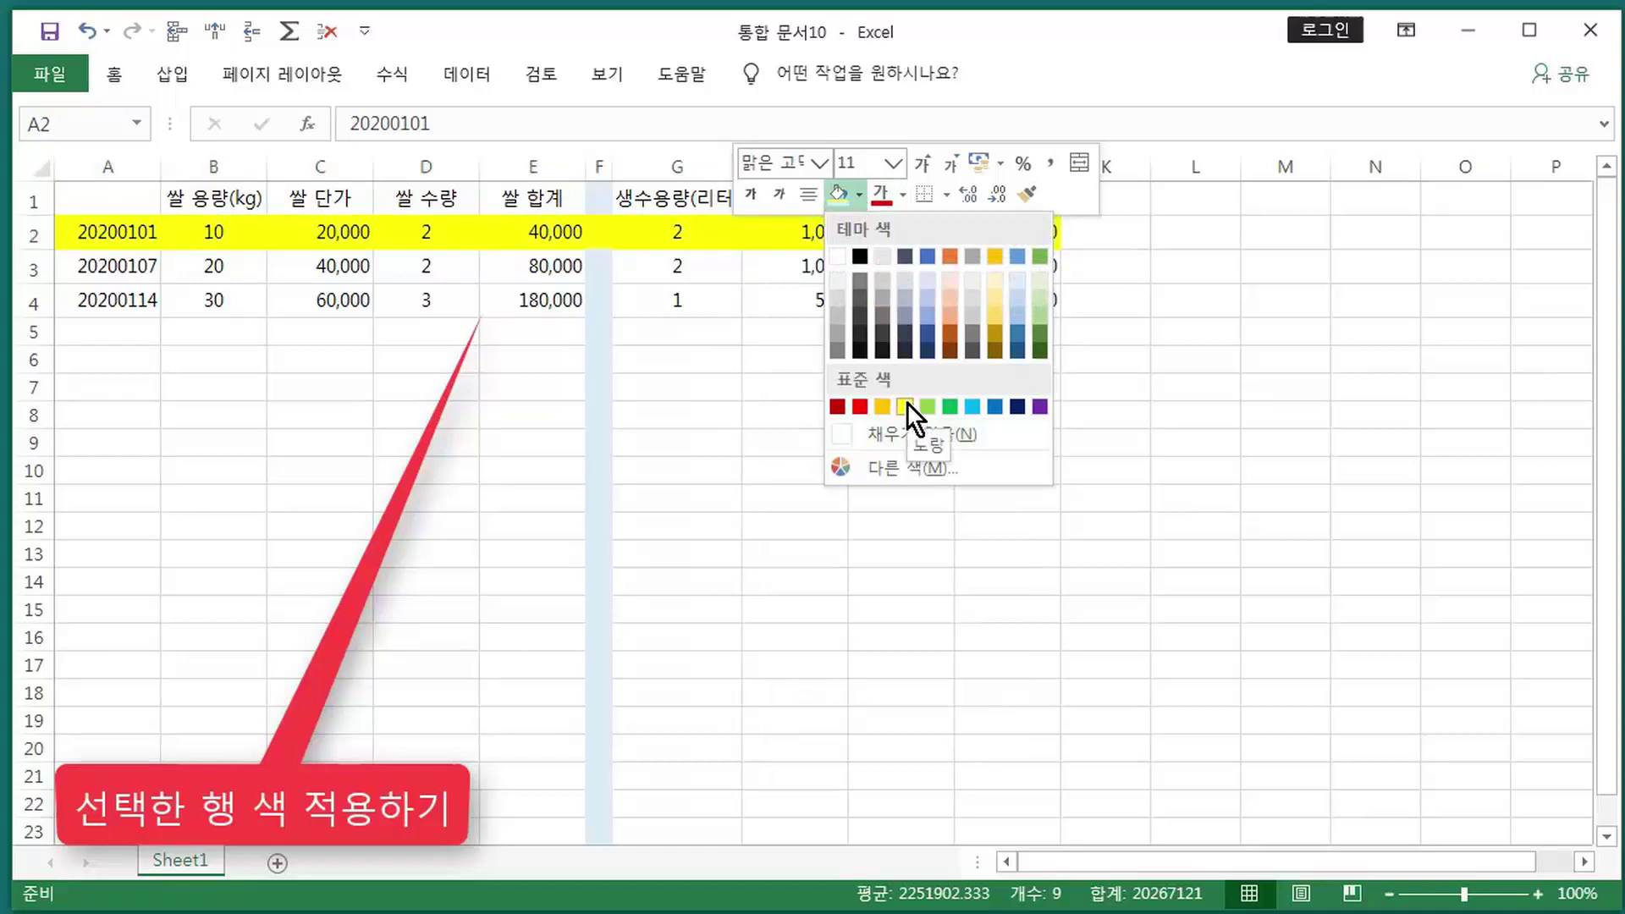
click(834, 278)
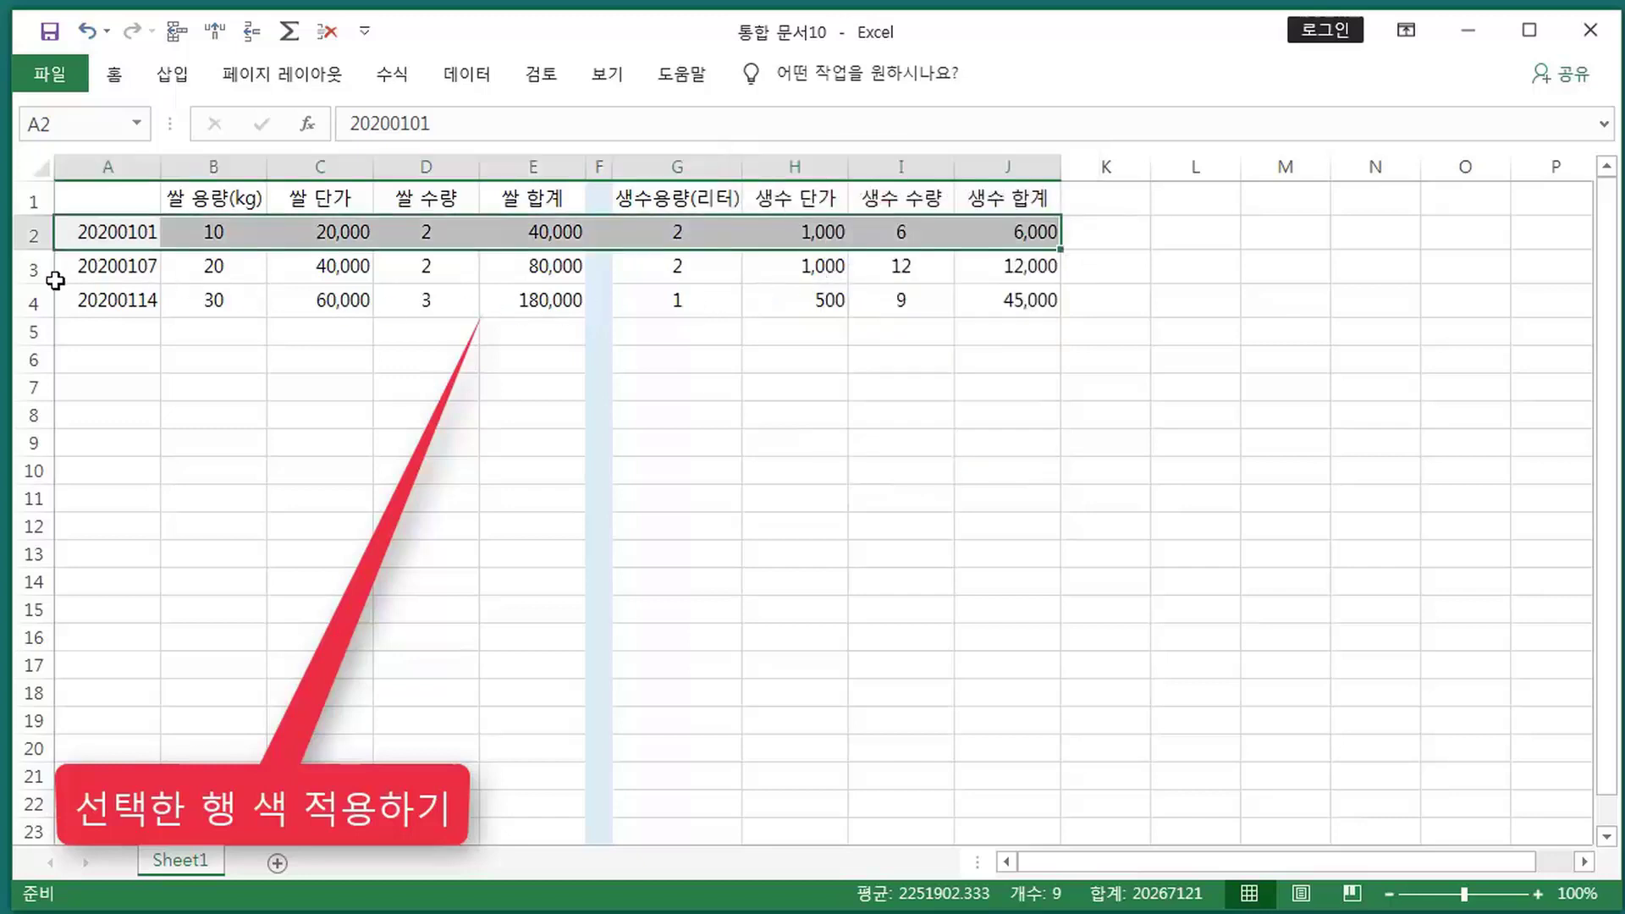
click(24, 299)
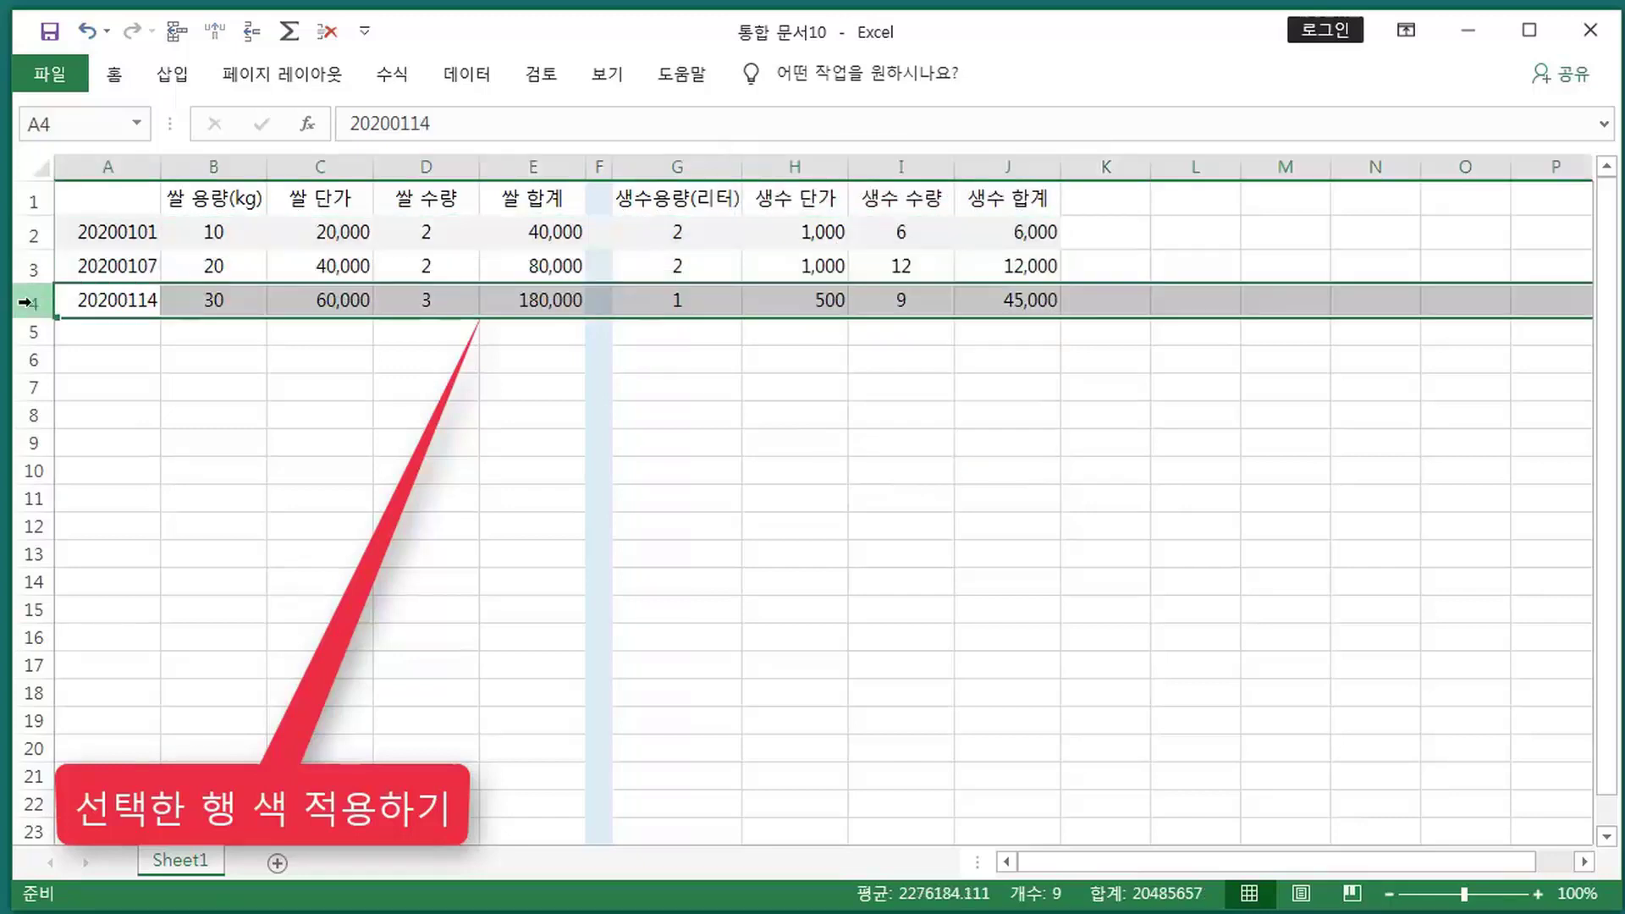
right_click(25, 302)
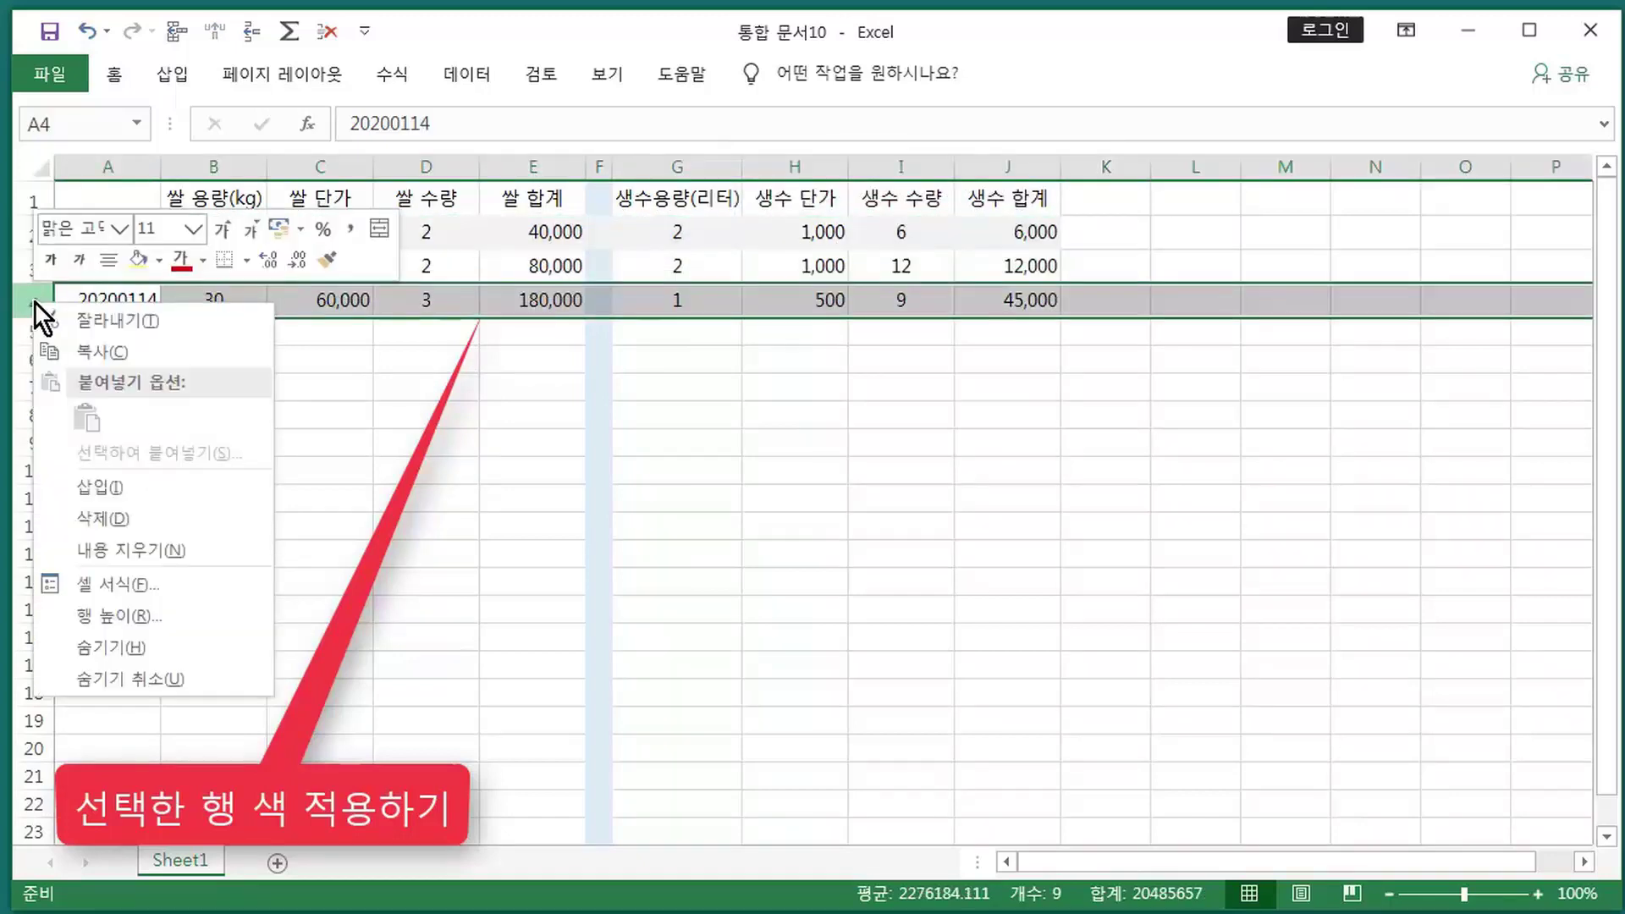
click(1013, 292)
drag(1013, 292, 109, 301)
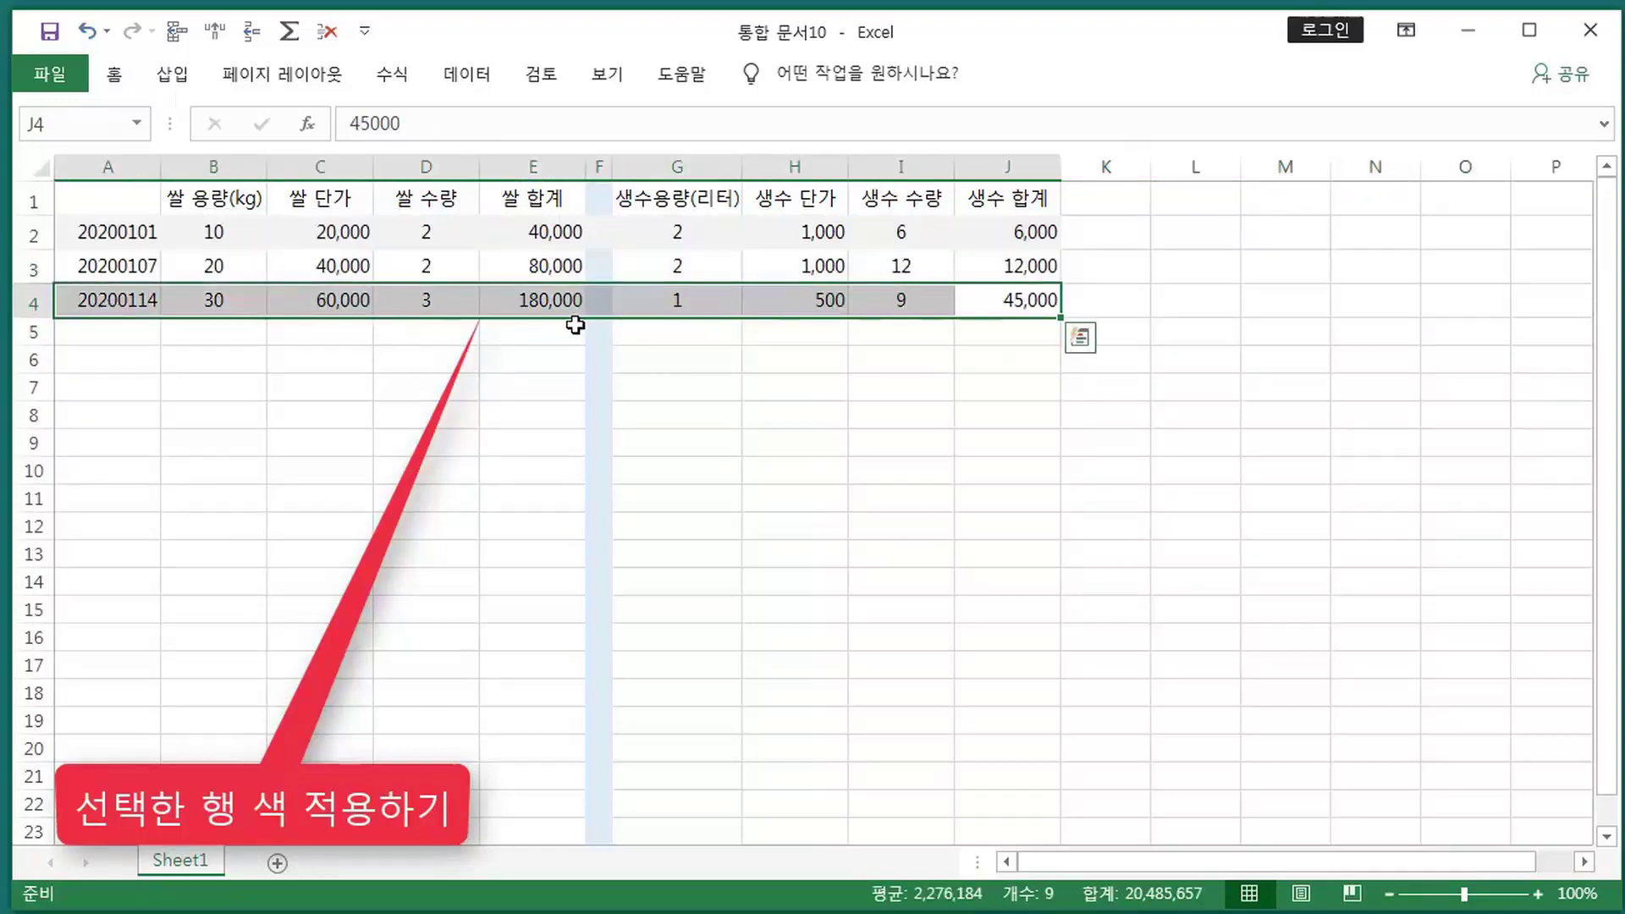
right_click(680, 300)
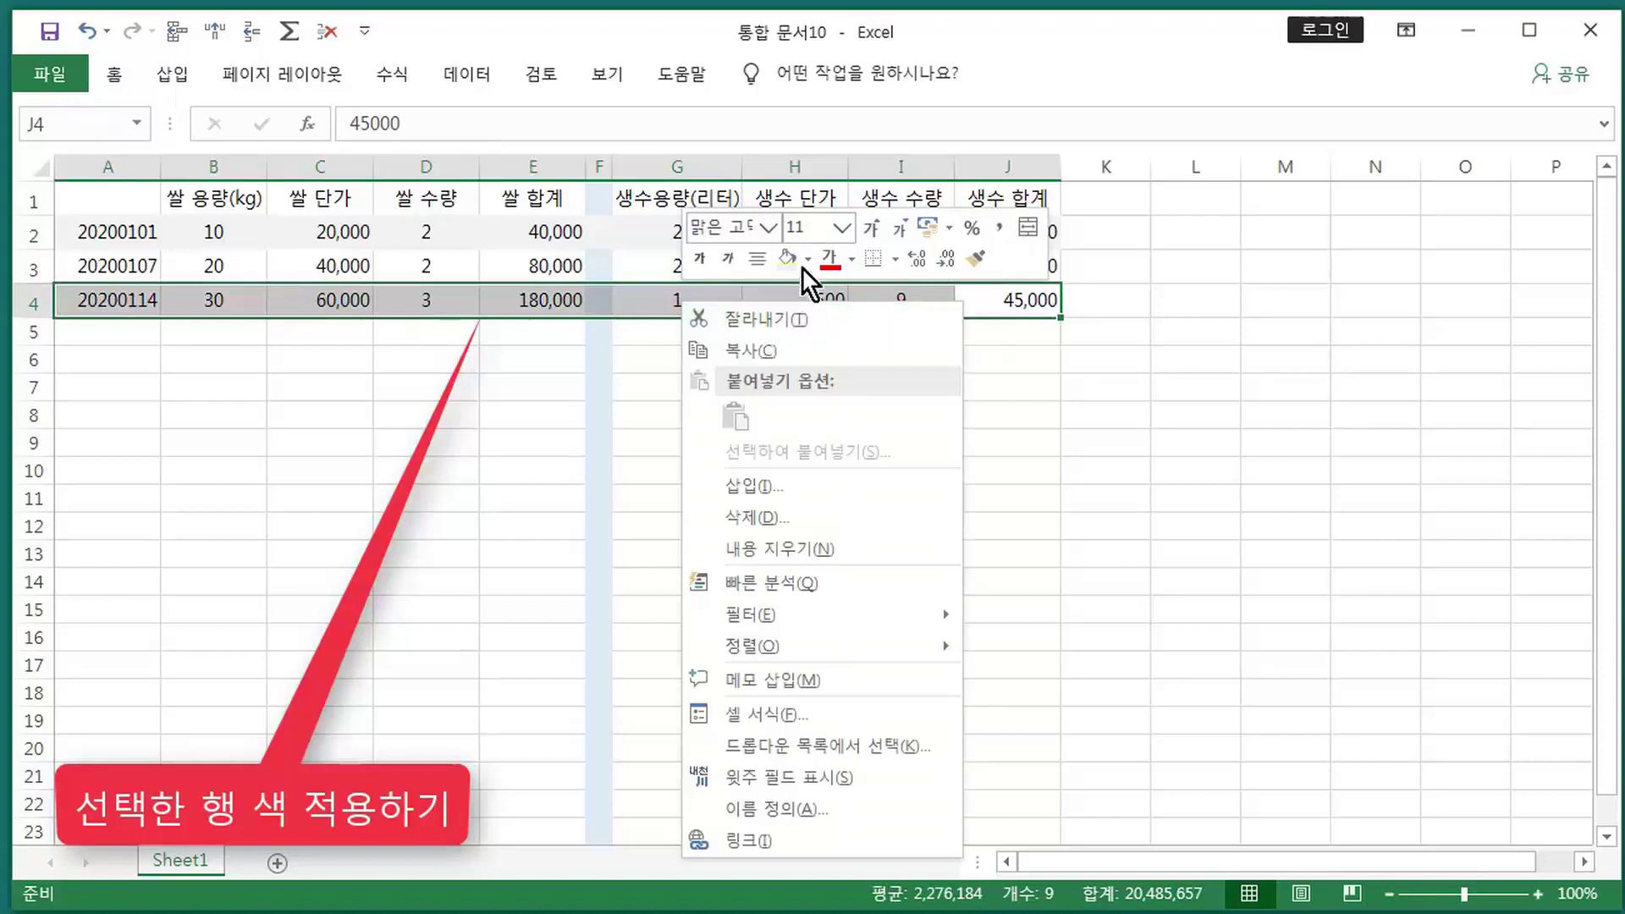
key(Escape)
drag(811, 433, 744, 416)
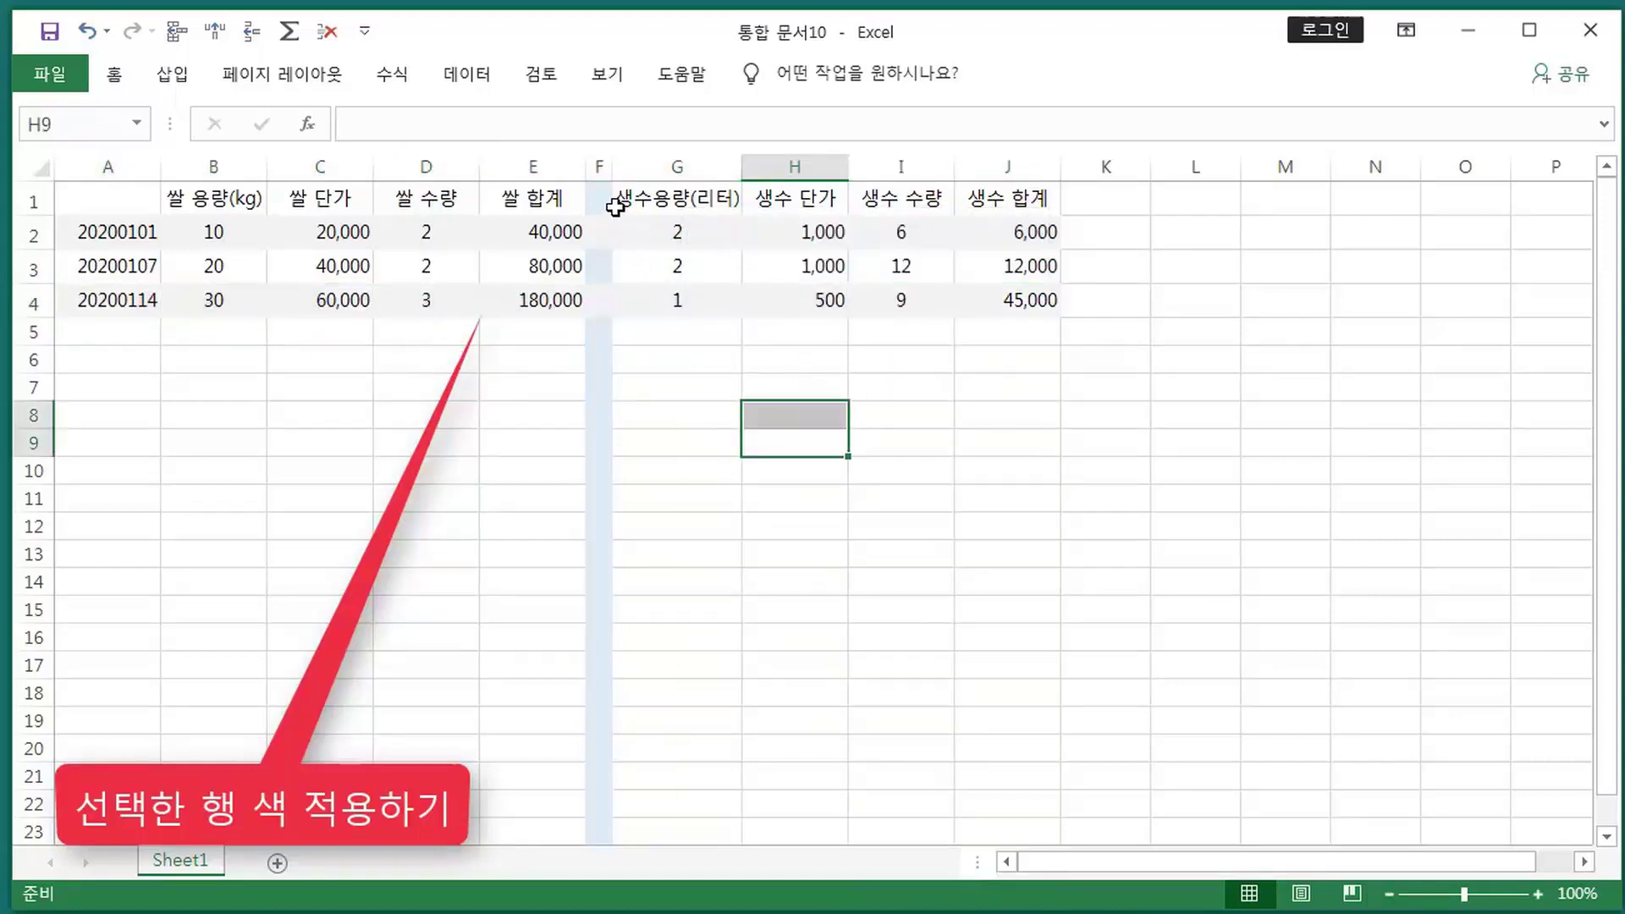
- Refill the empty column F with light blue
click(597, 166)
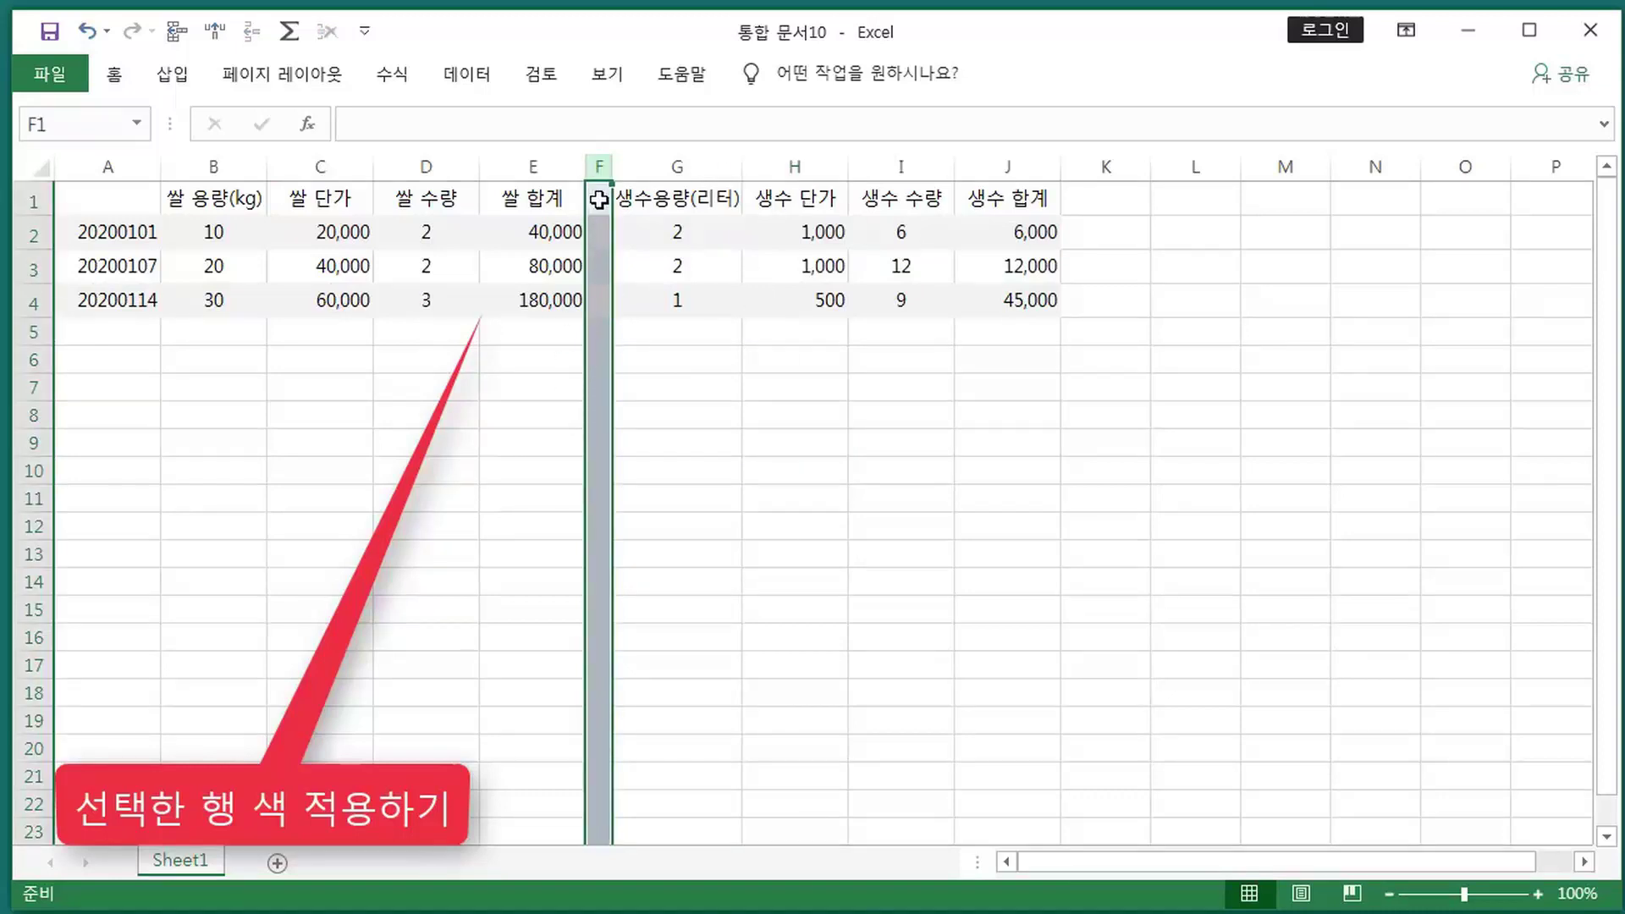
right_click(599, 201)
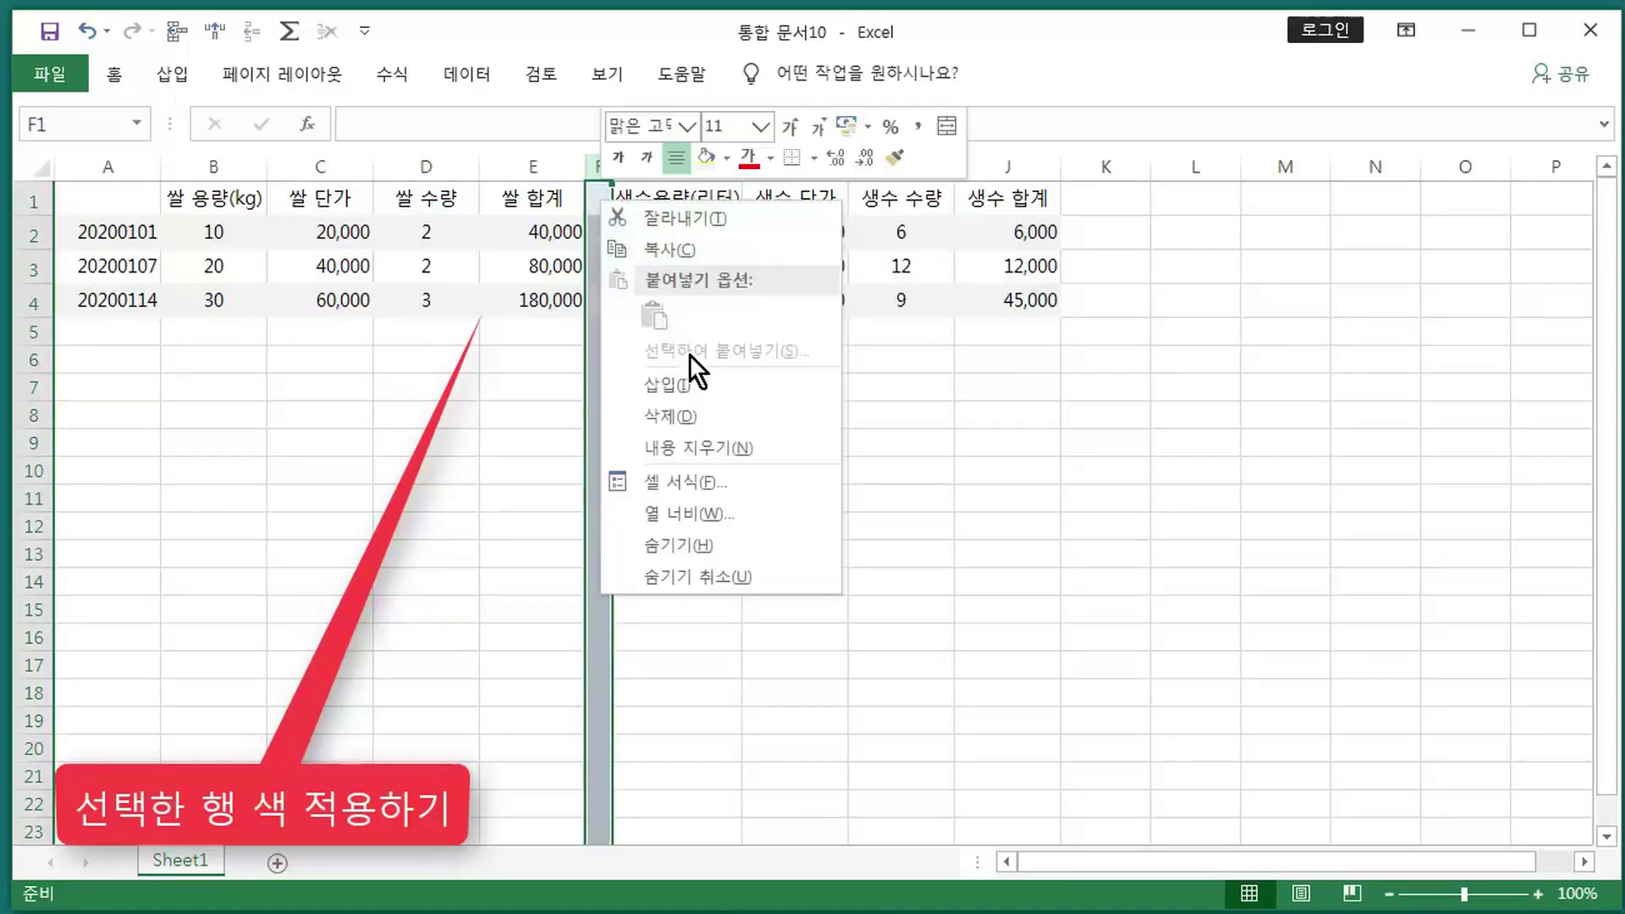
click(728, 158)
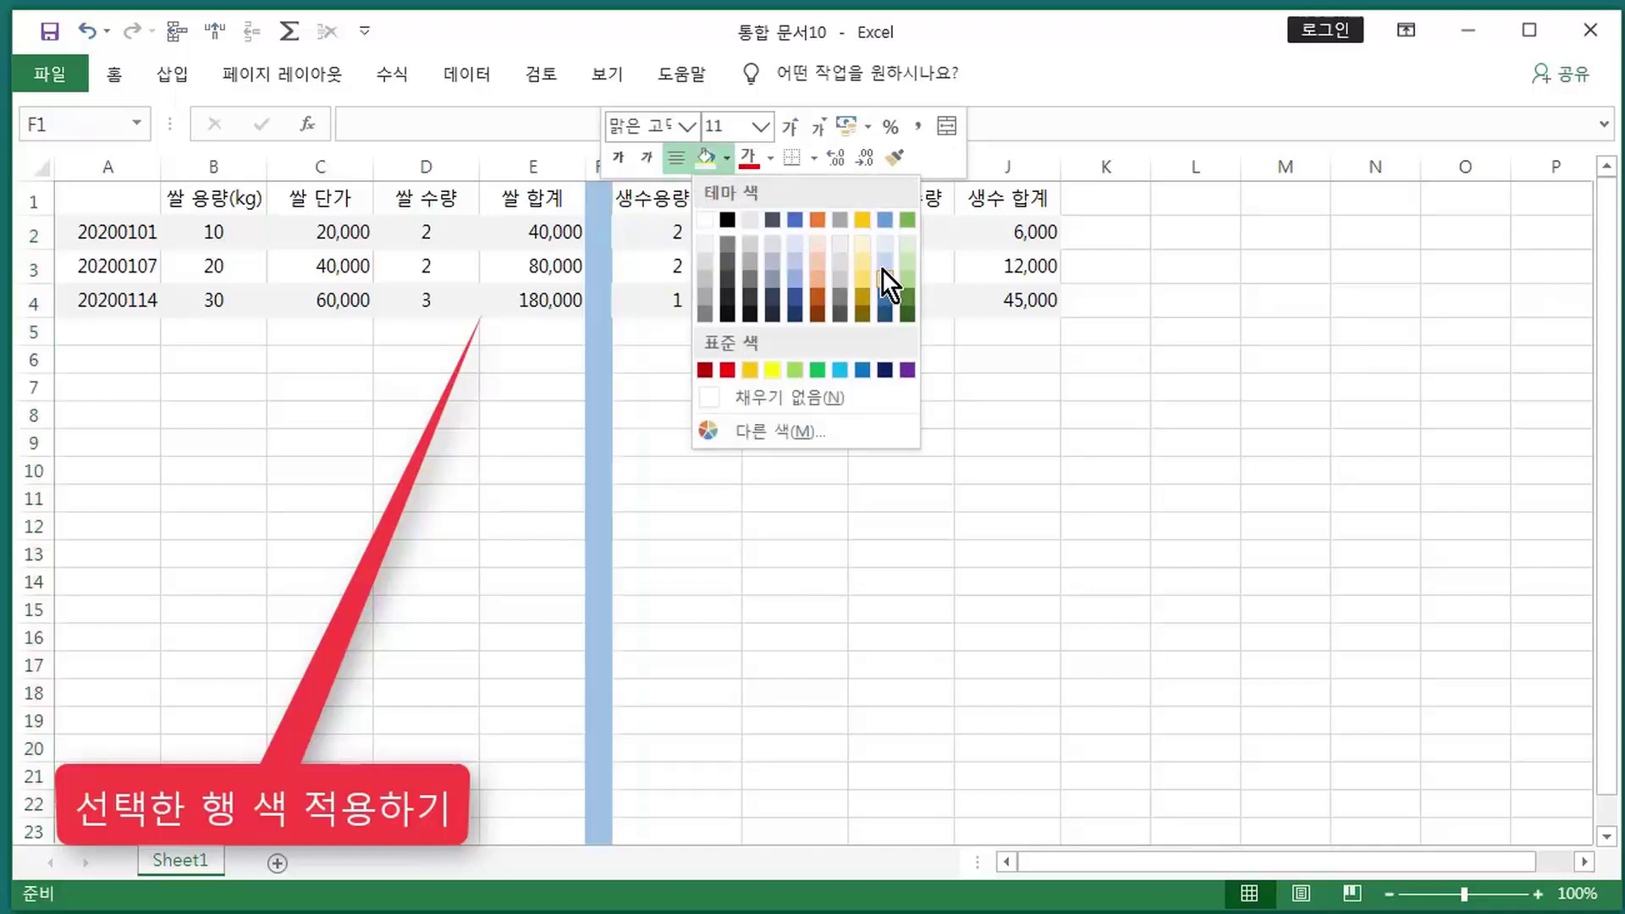
click(885, 261)
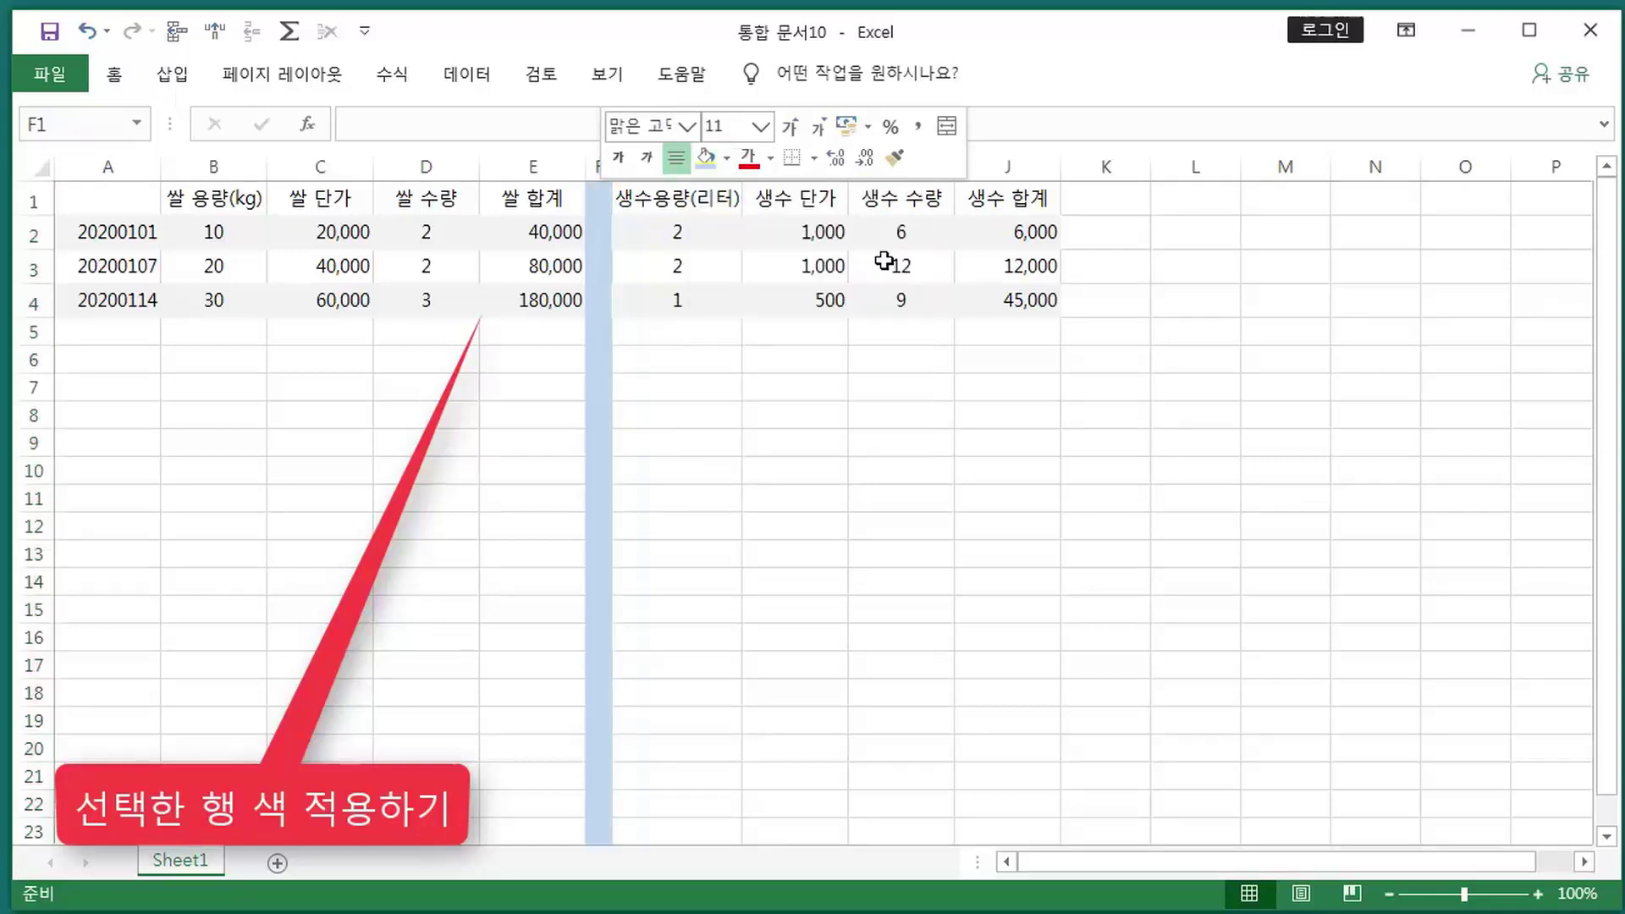
click(714, 385)
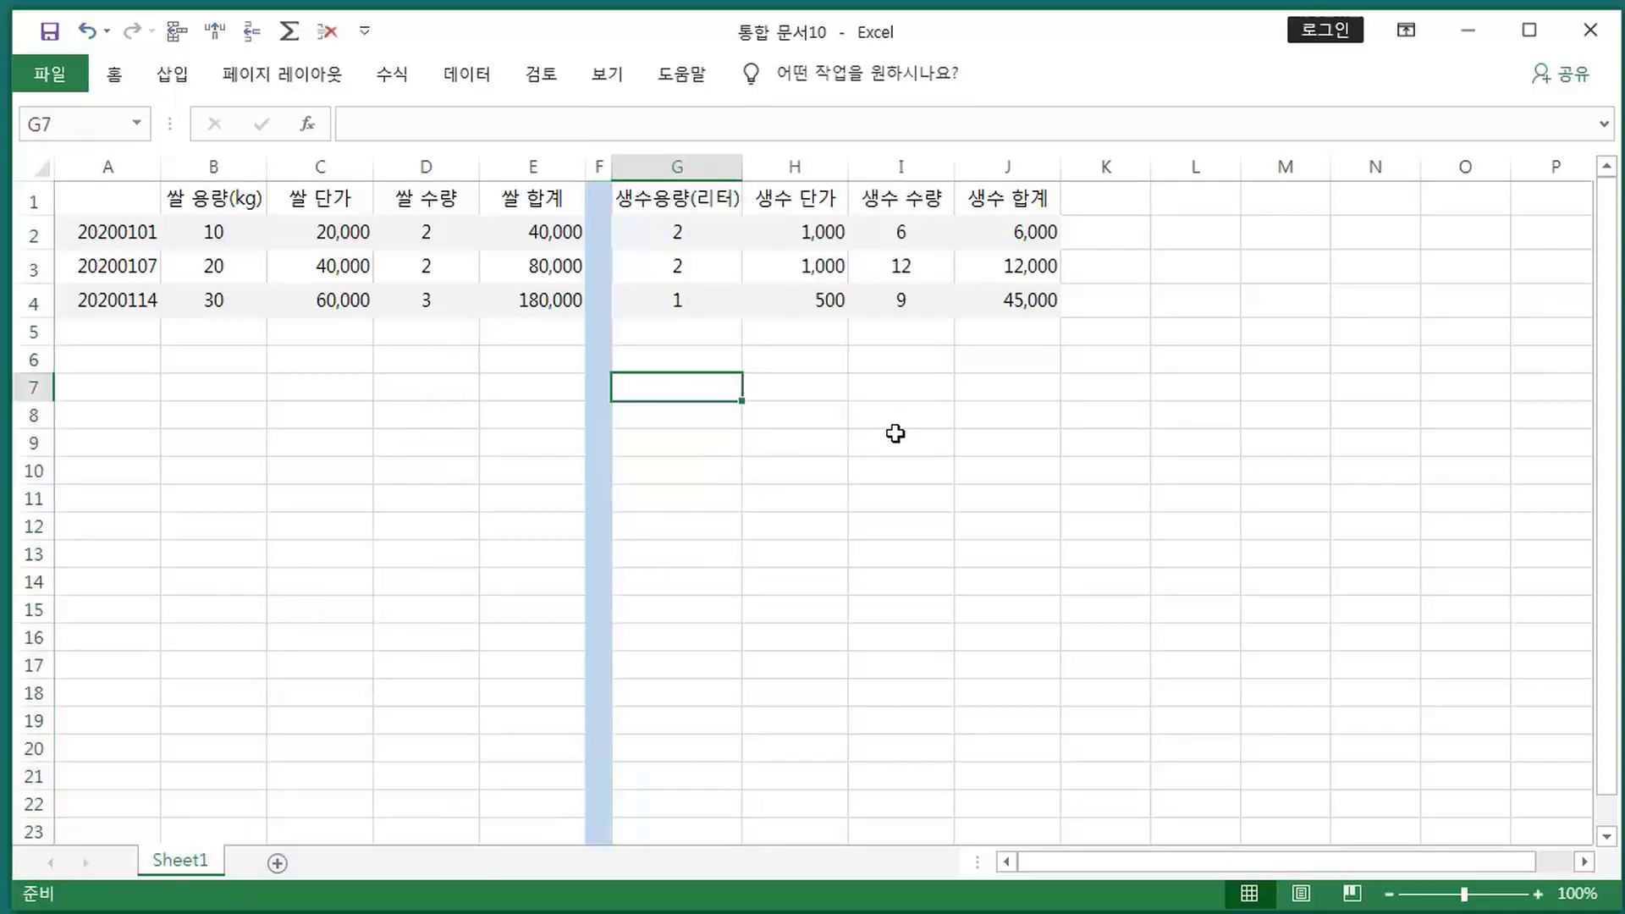
- Make column J's water totals red, keeping the J1 header black
right_click(1024, 168)
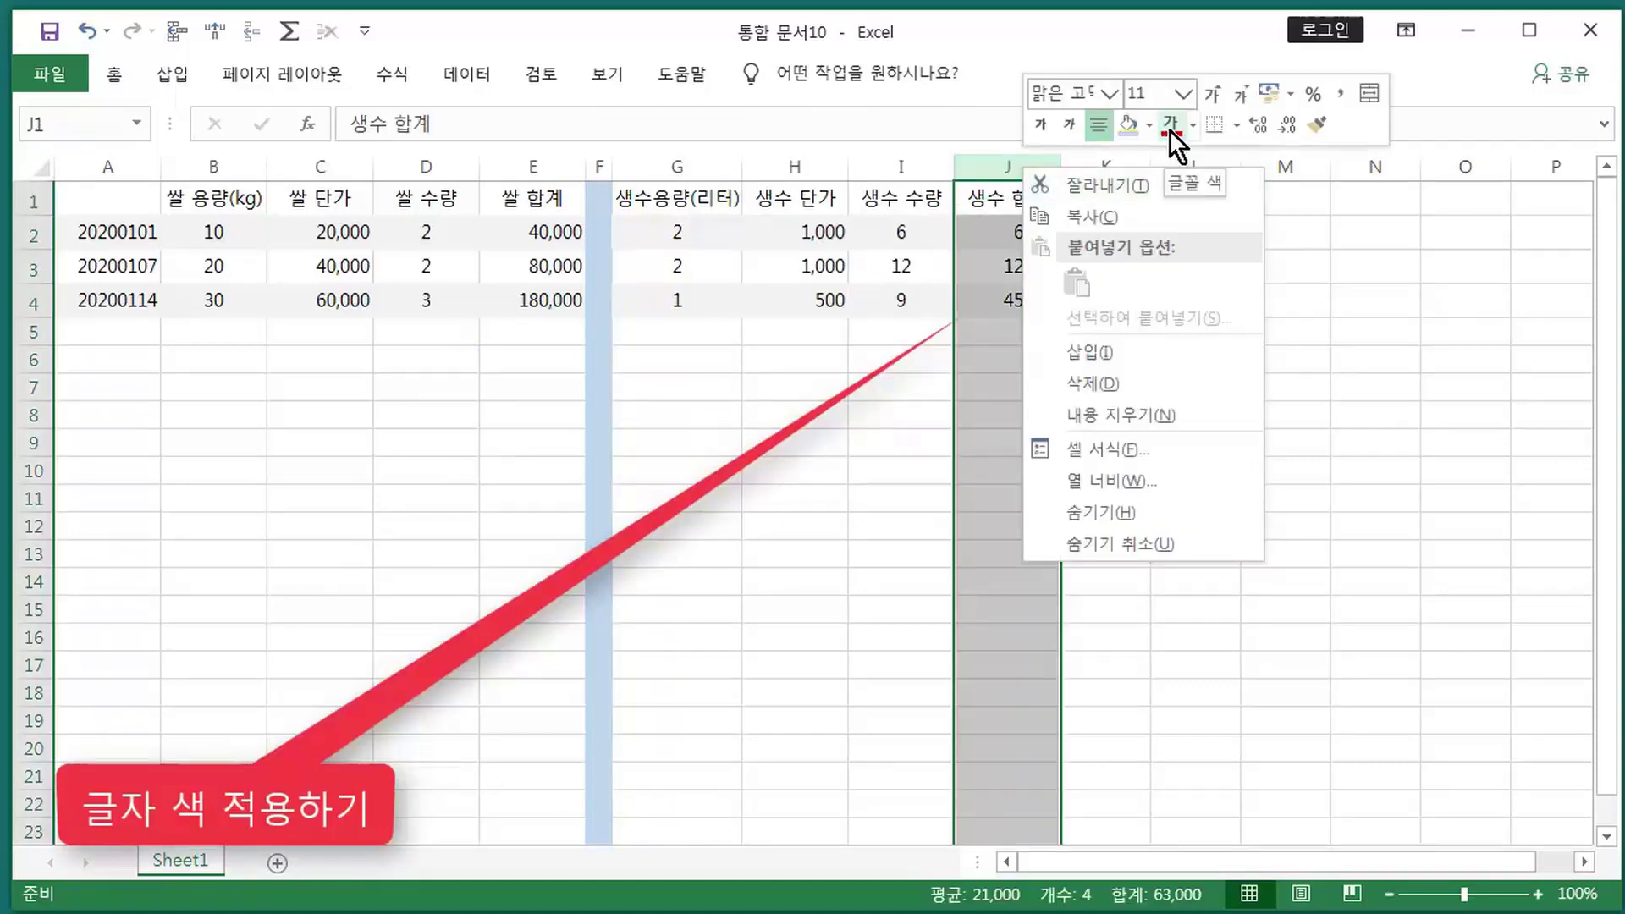
click(1170, 125)
click(1027, 199)
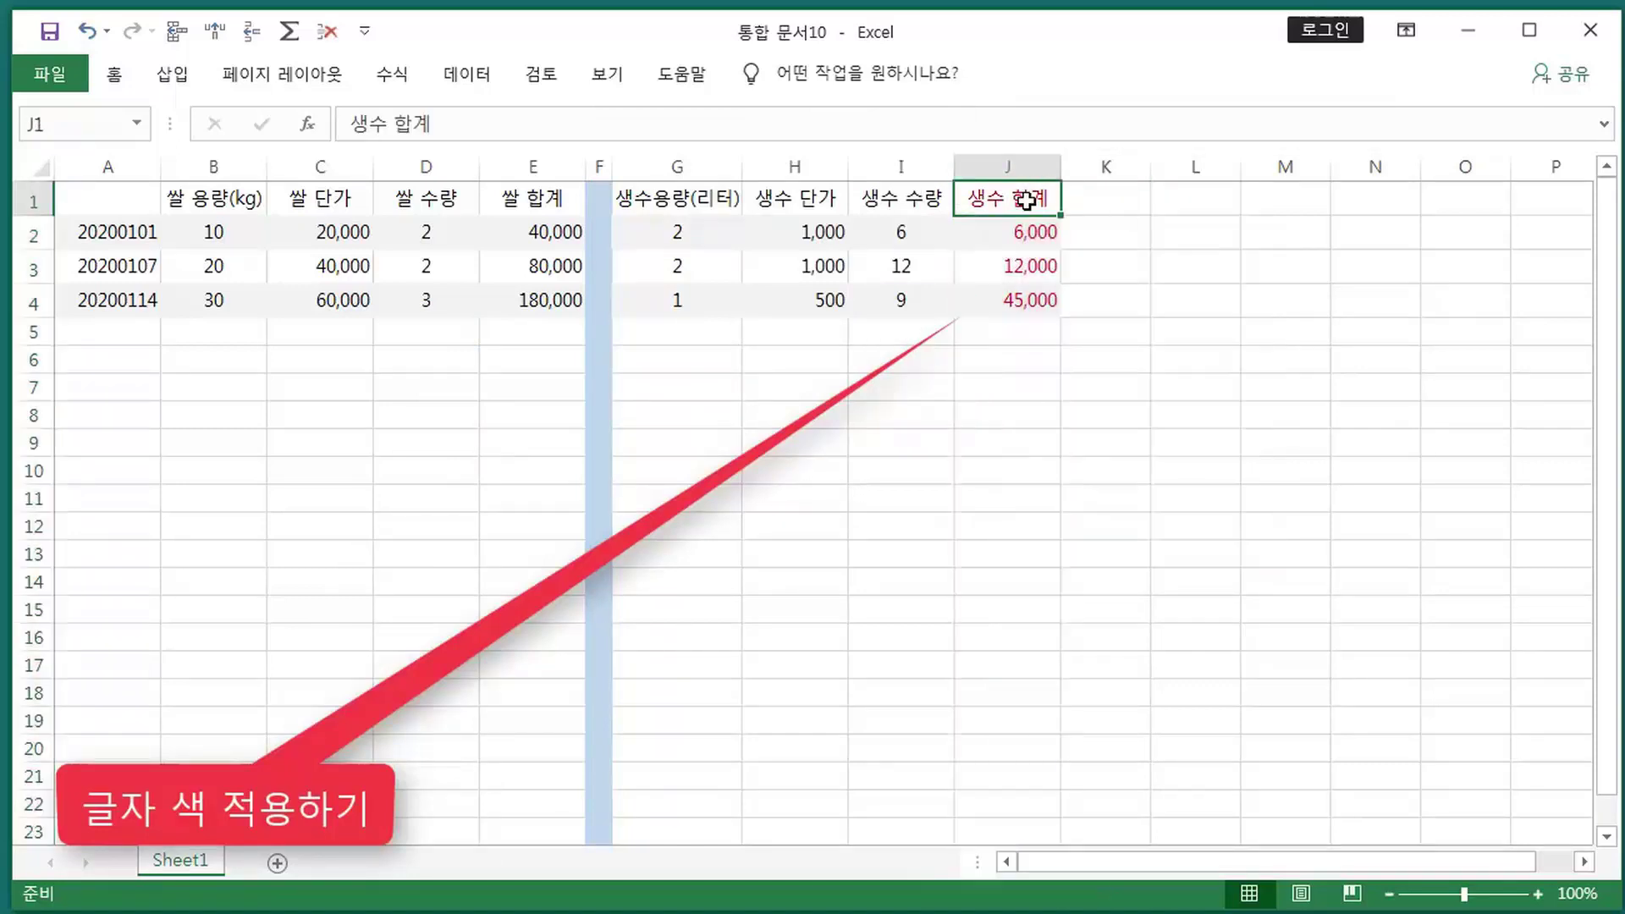
right_click(1029, 201)
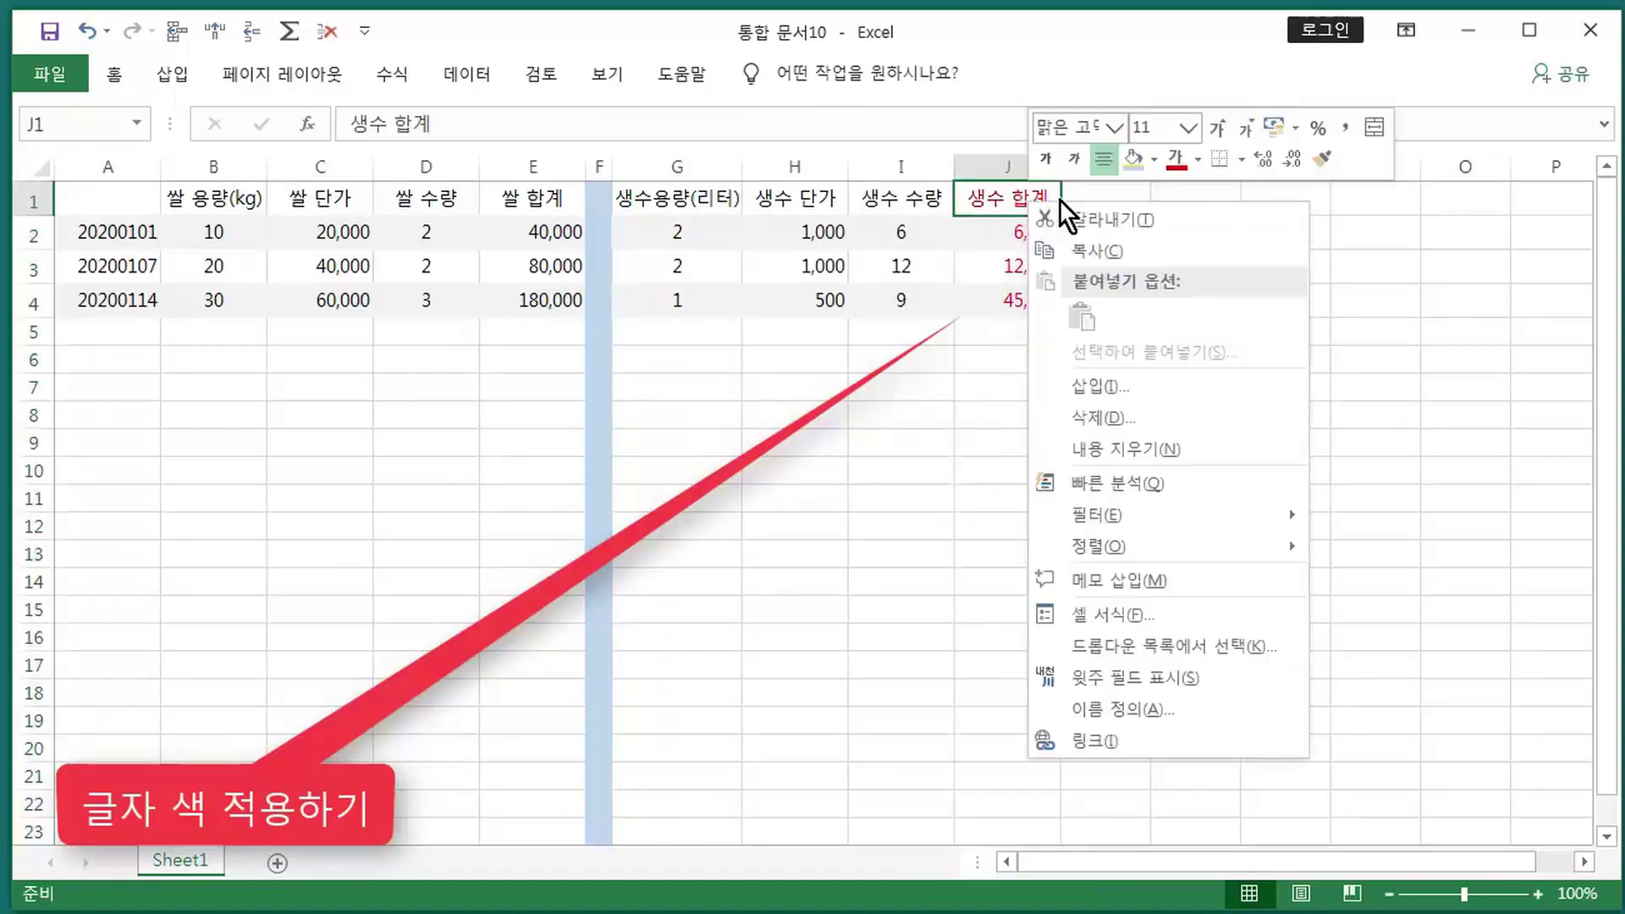
click(1197, 159)
click(1231, 194)
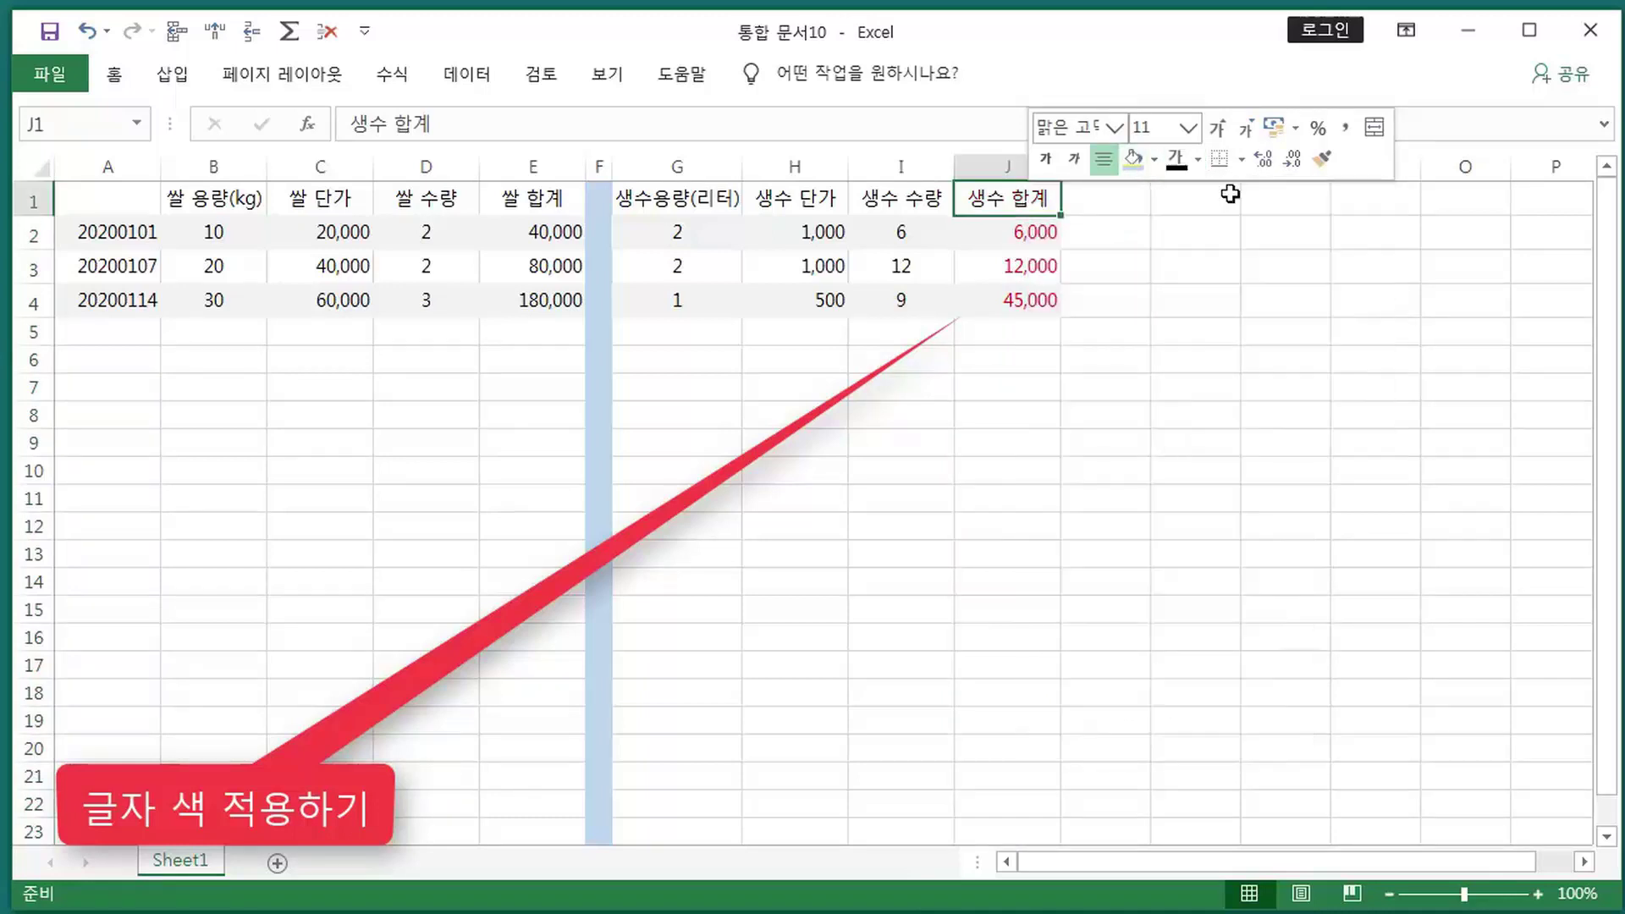
key(Down)
key(Down)
key(Down)
text(1)
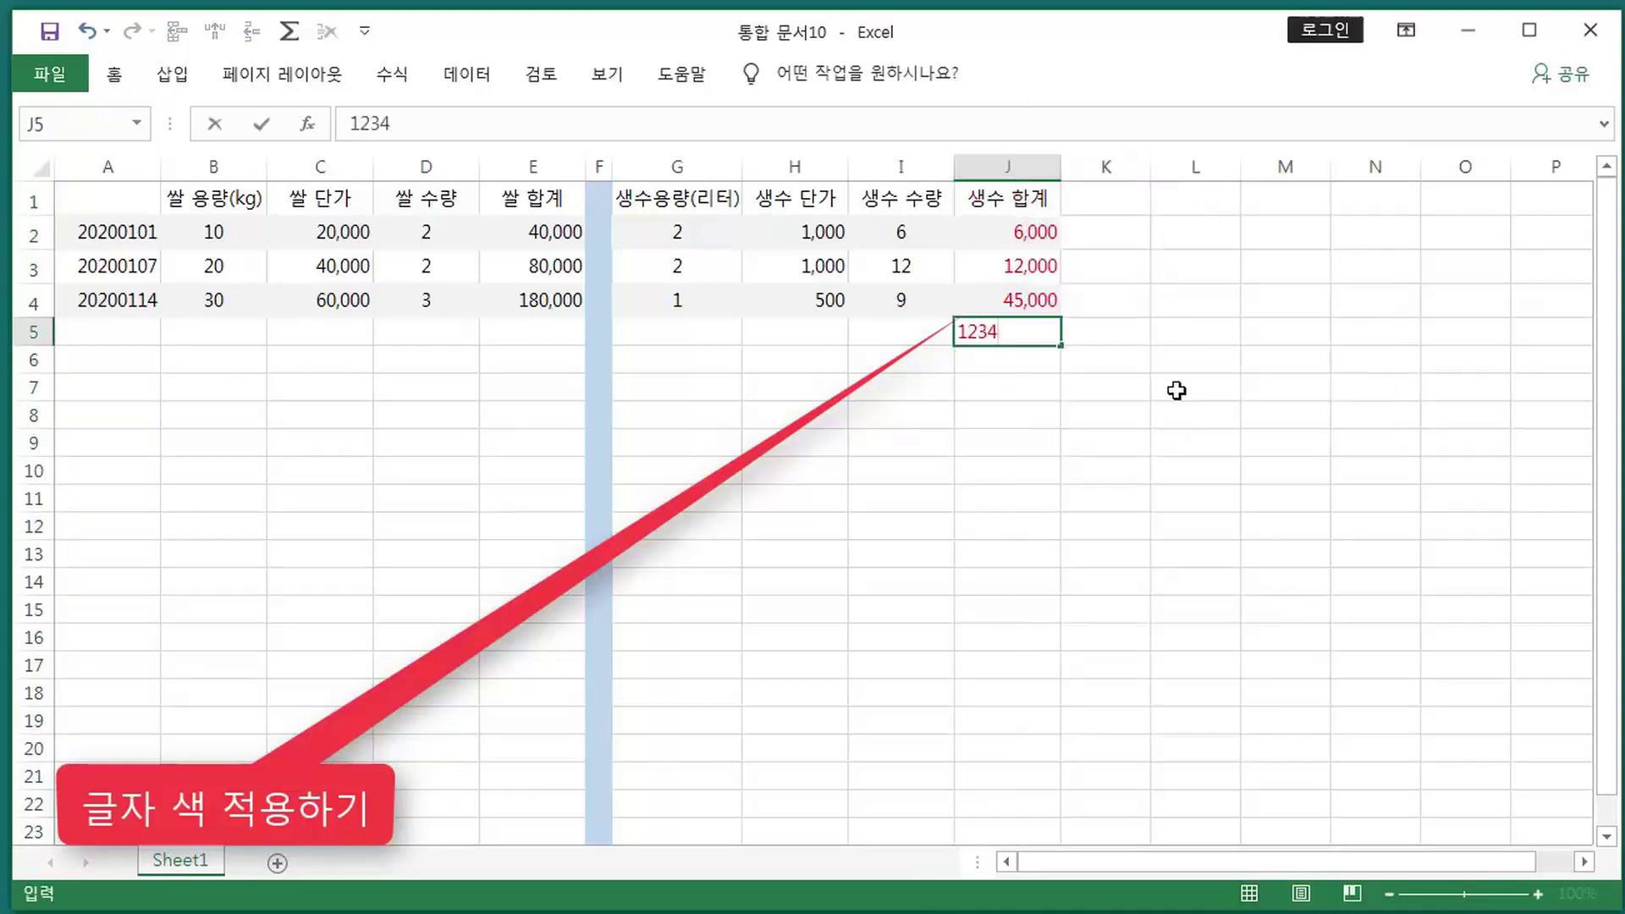
key(Return)
key(Up)
key(Delete)
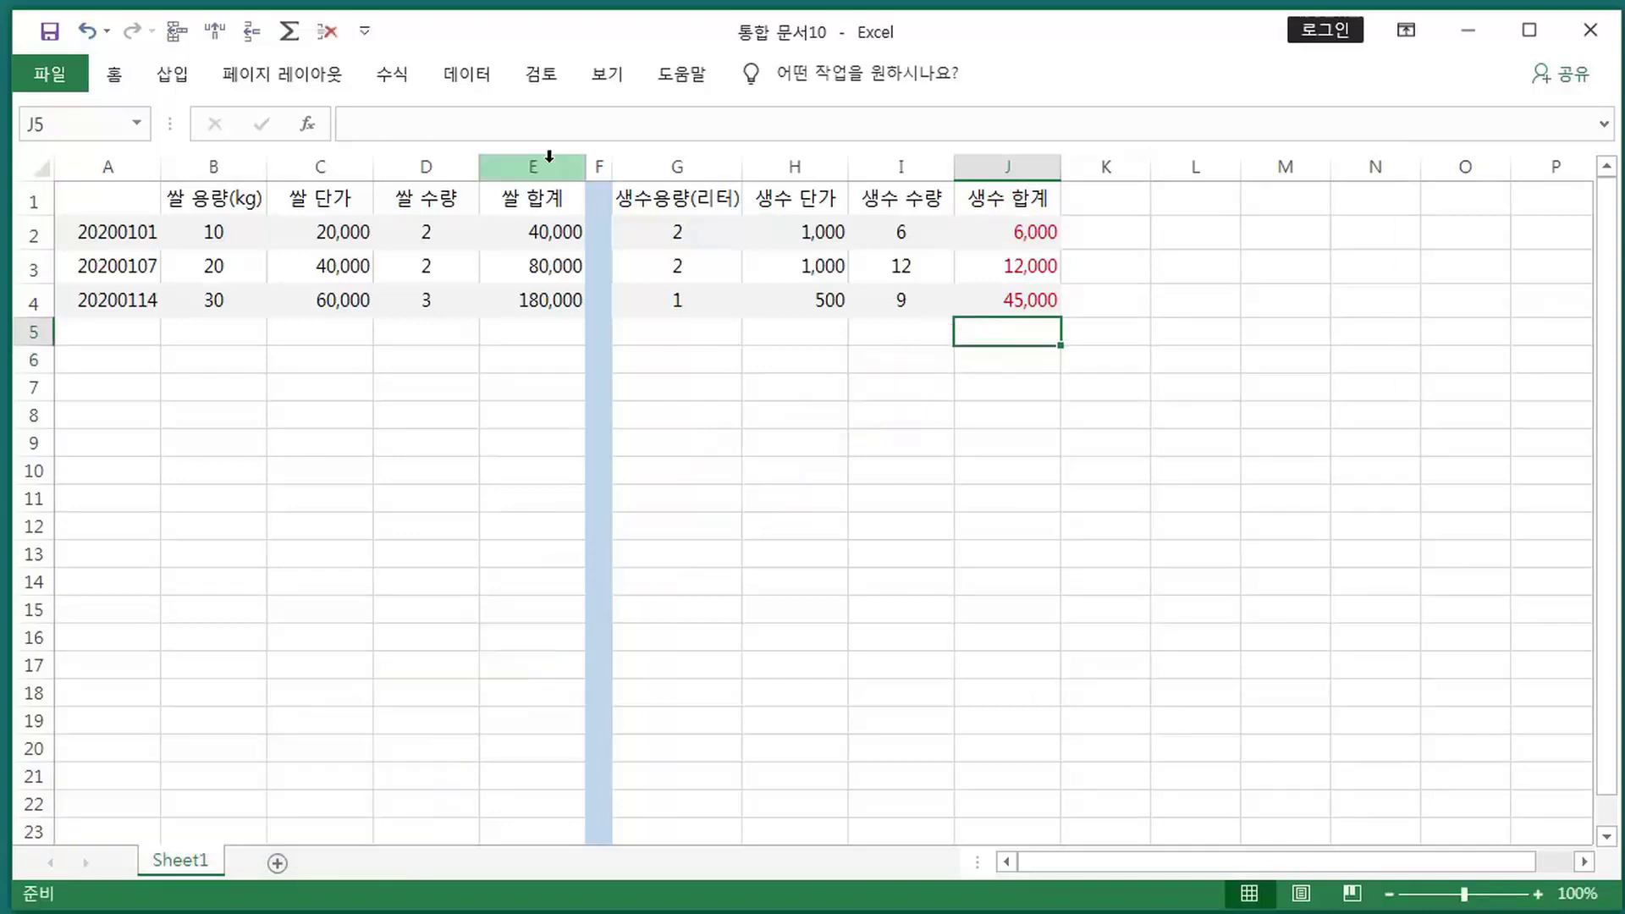
- Make column E's rice totals red and reset header E1 to automatic black
click(549, 161)
right_click(532, 235)
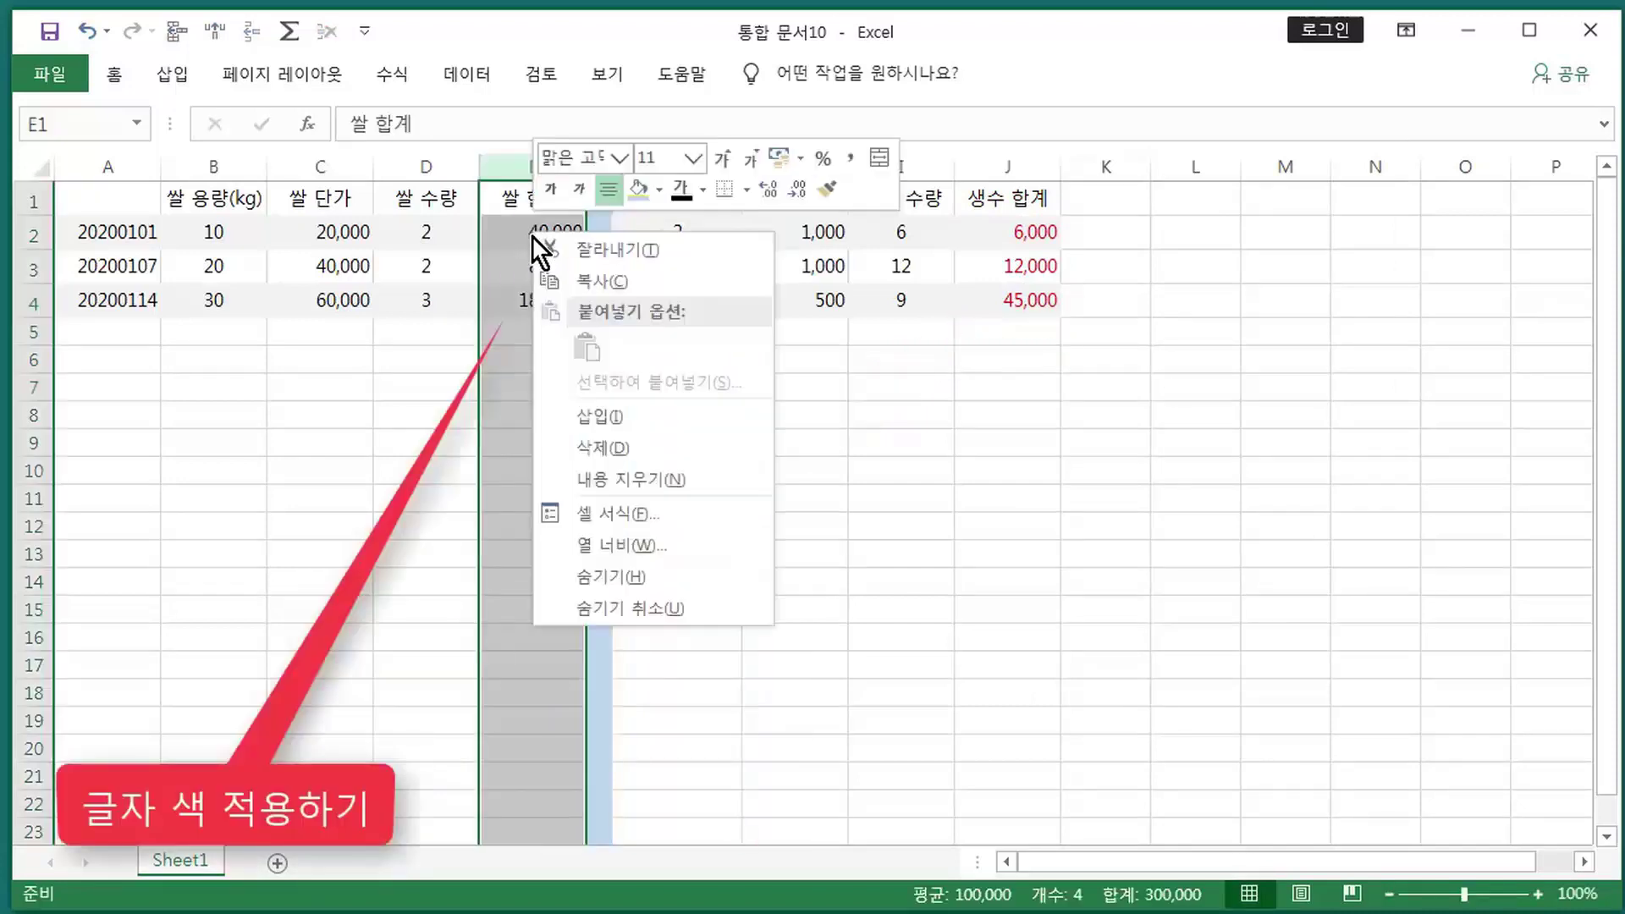
click(703, 188)
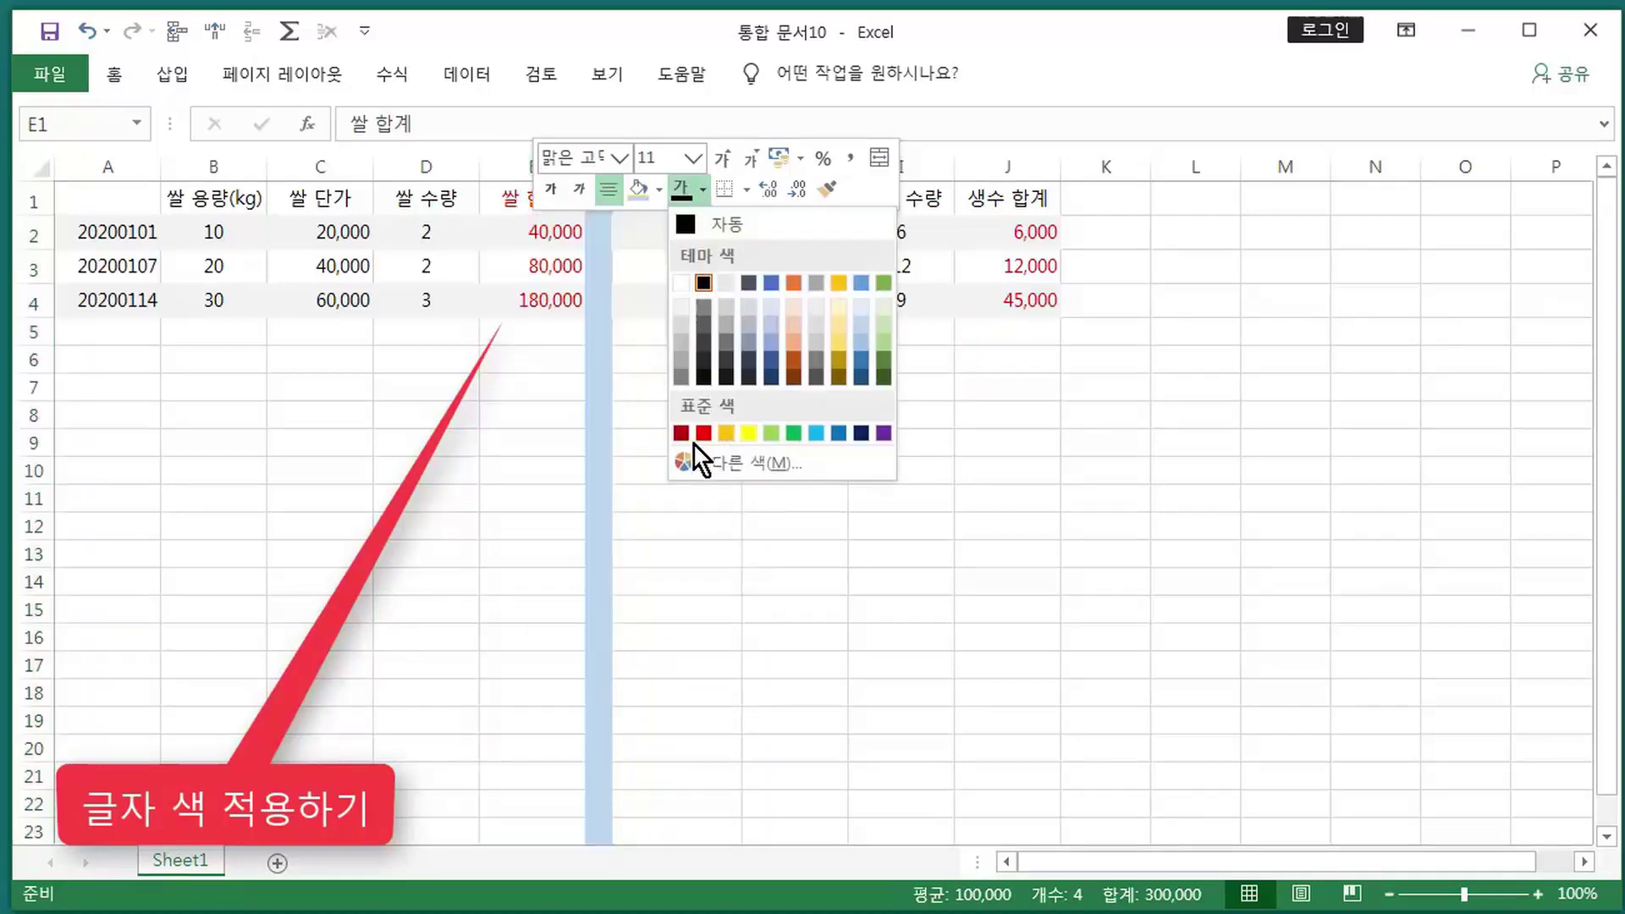
click(704, 431)
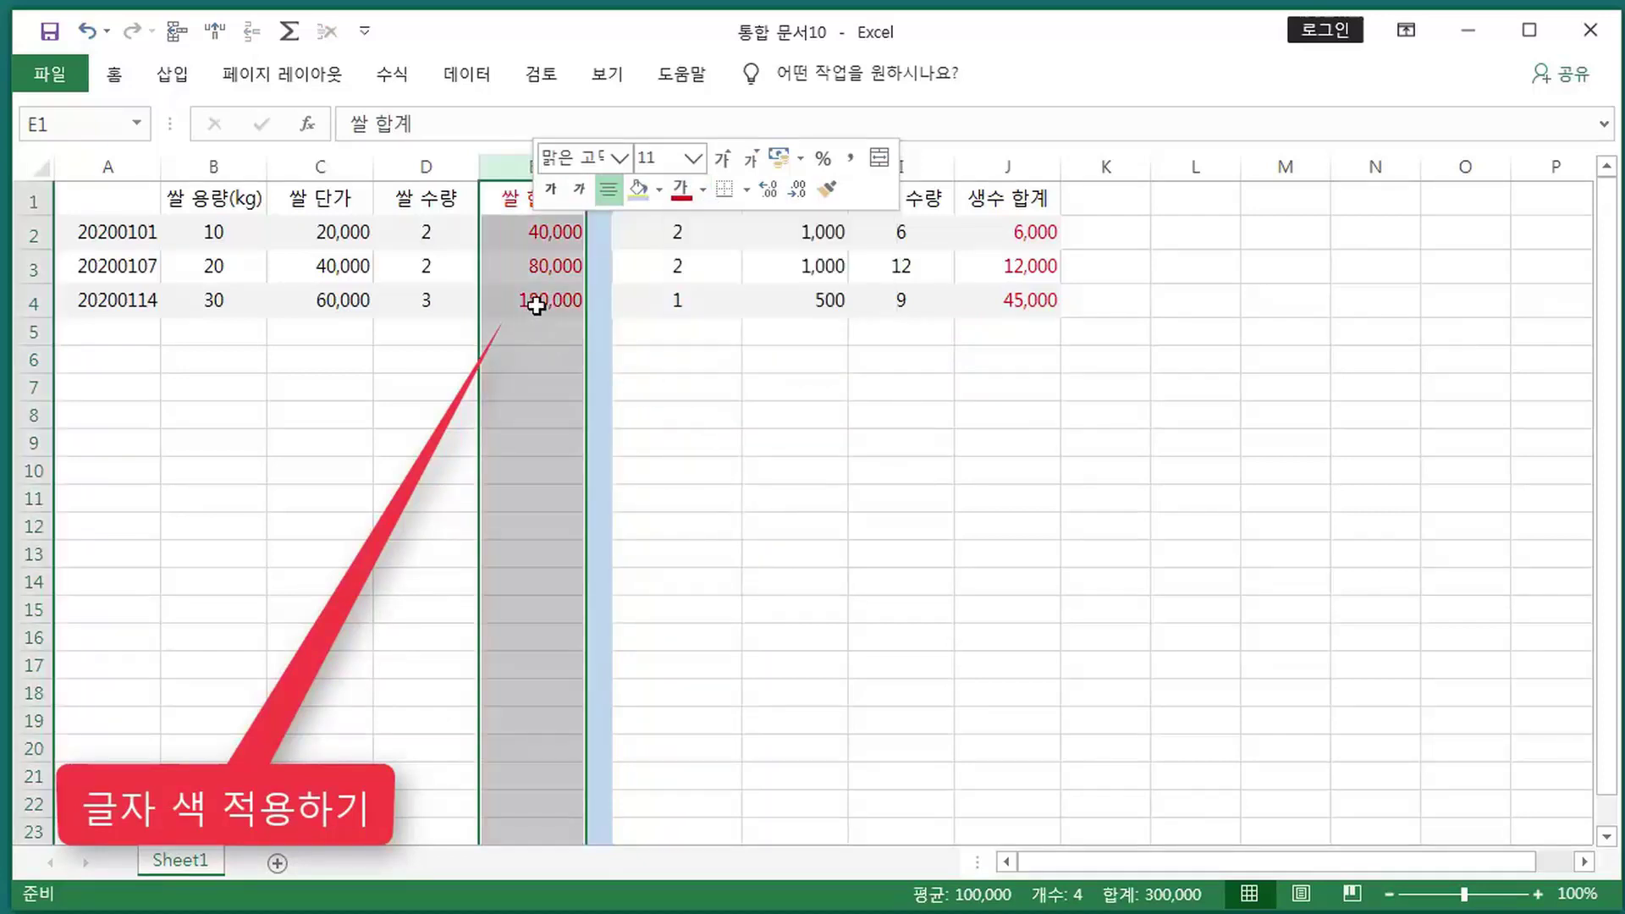
click(520, 203)
right_click(530, 199)
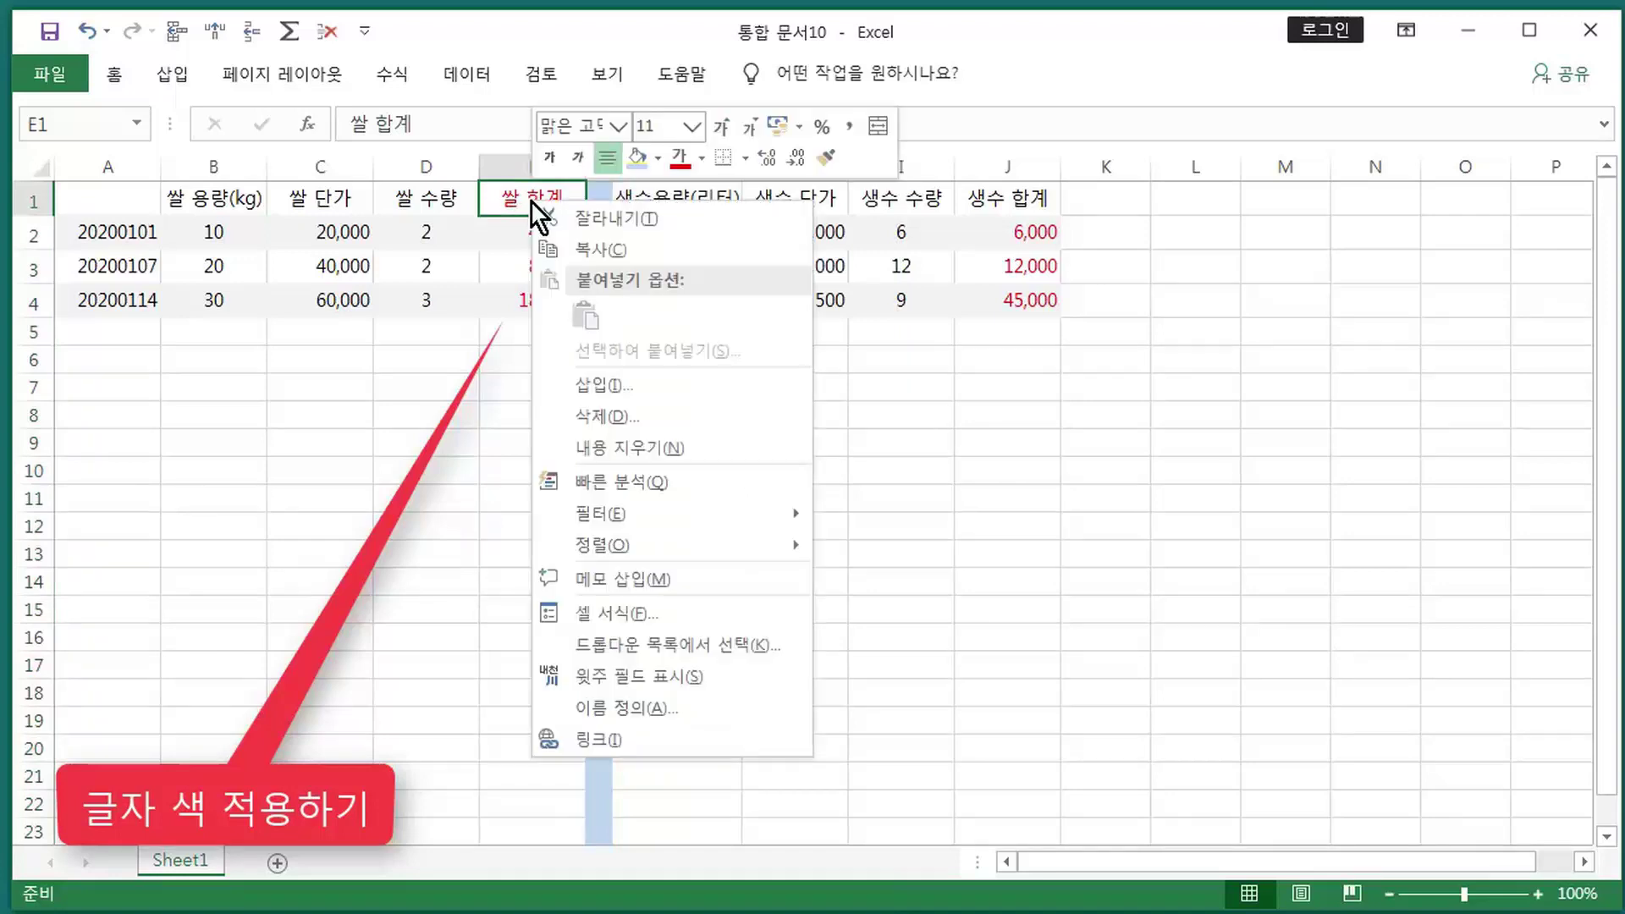
click(701, 158)
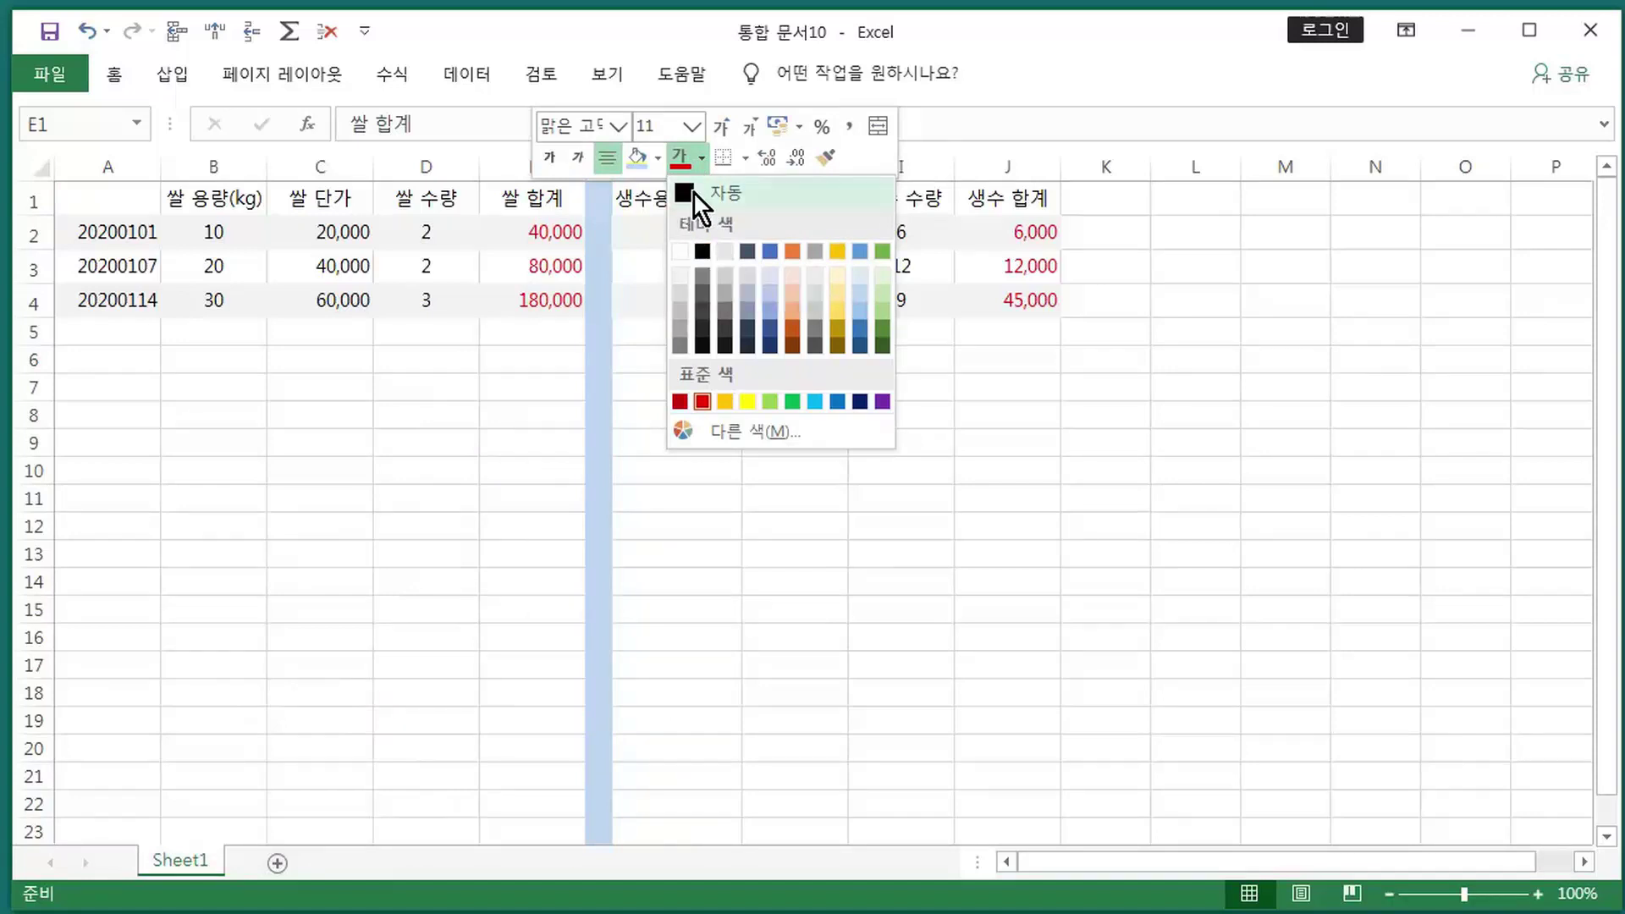
click(697, 191)
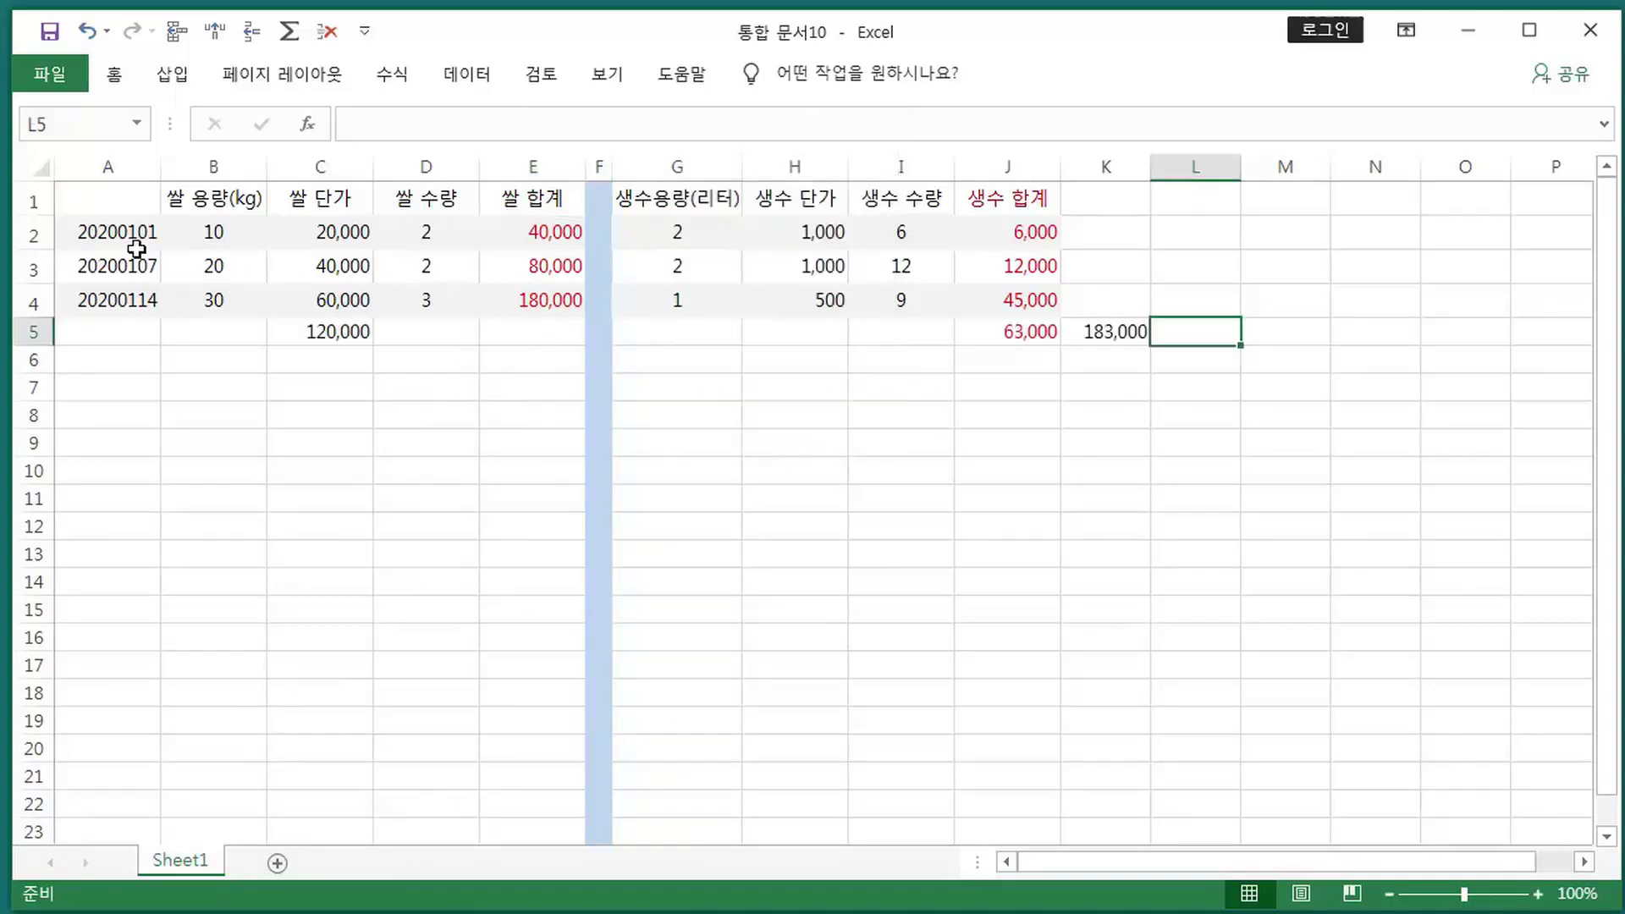
drag(141, 234, 1016, 292)
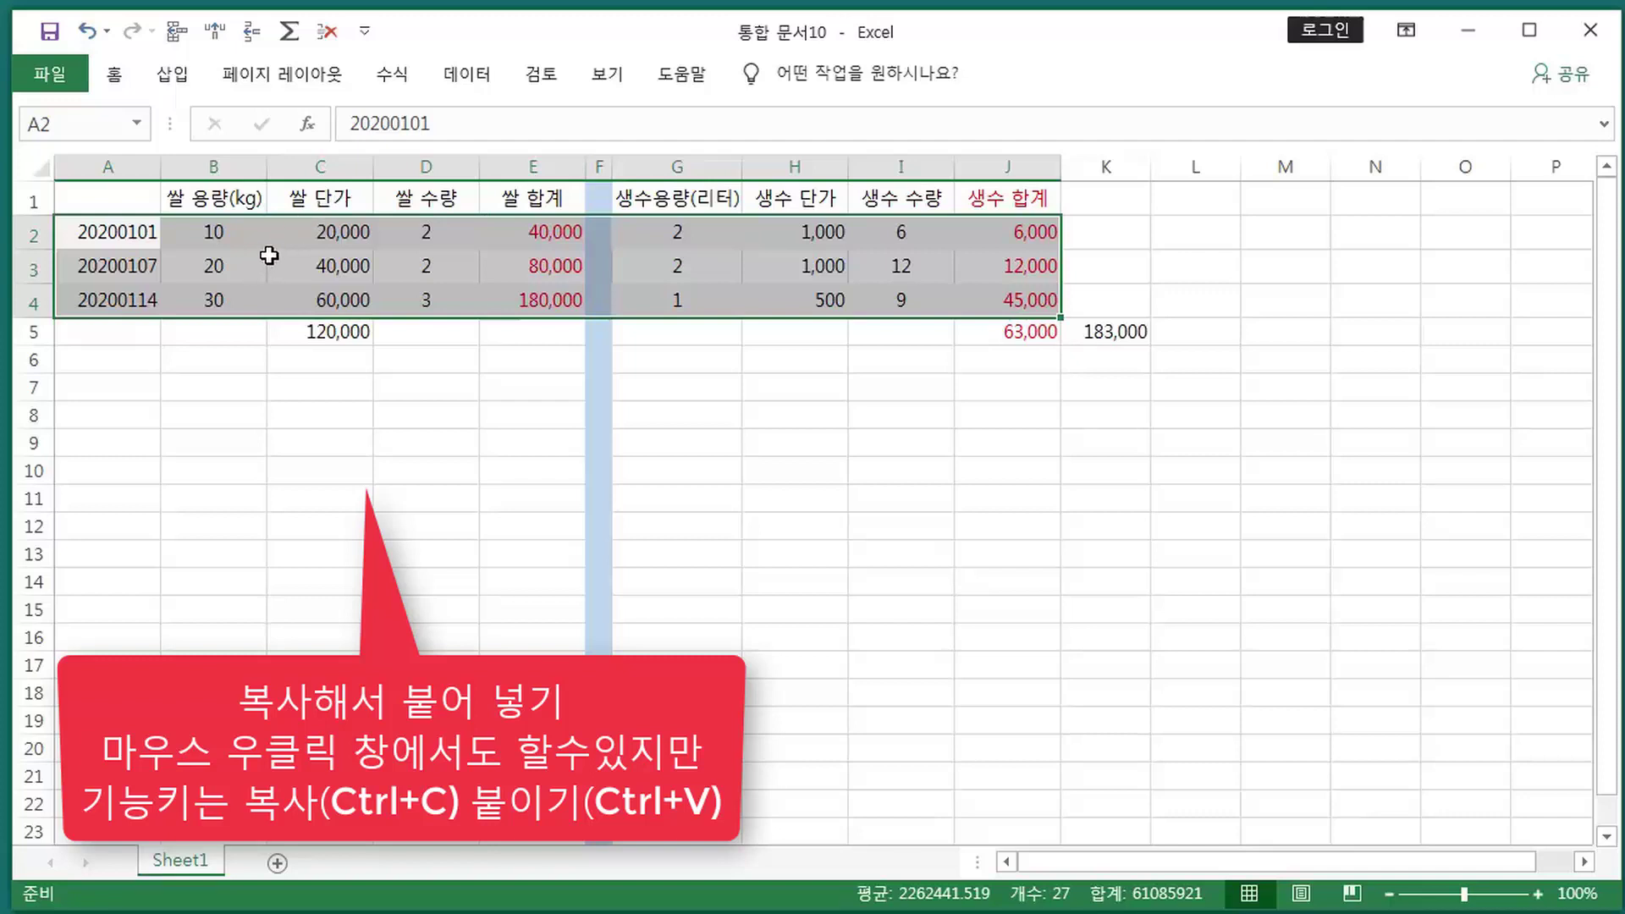
- Copy purchase rows A2:J4 and paste them, with formatting, into rows 7–9
key(ctrl+c)
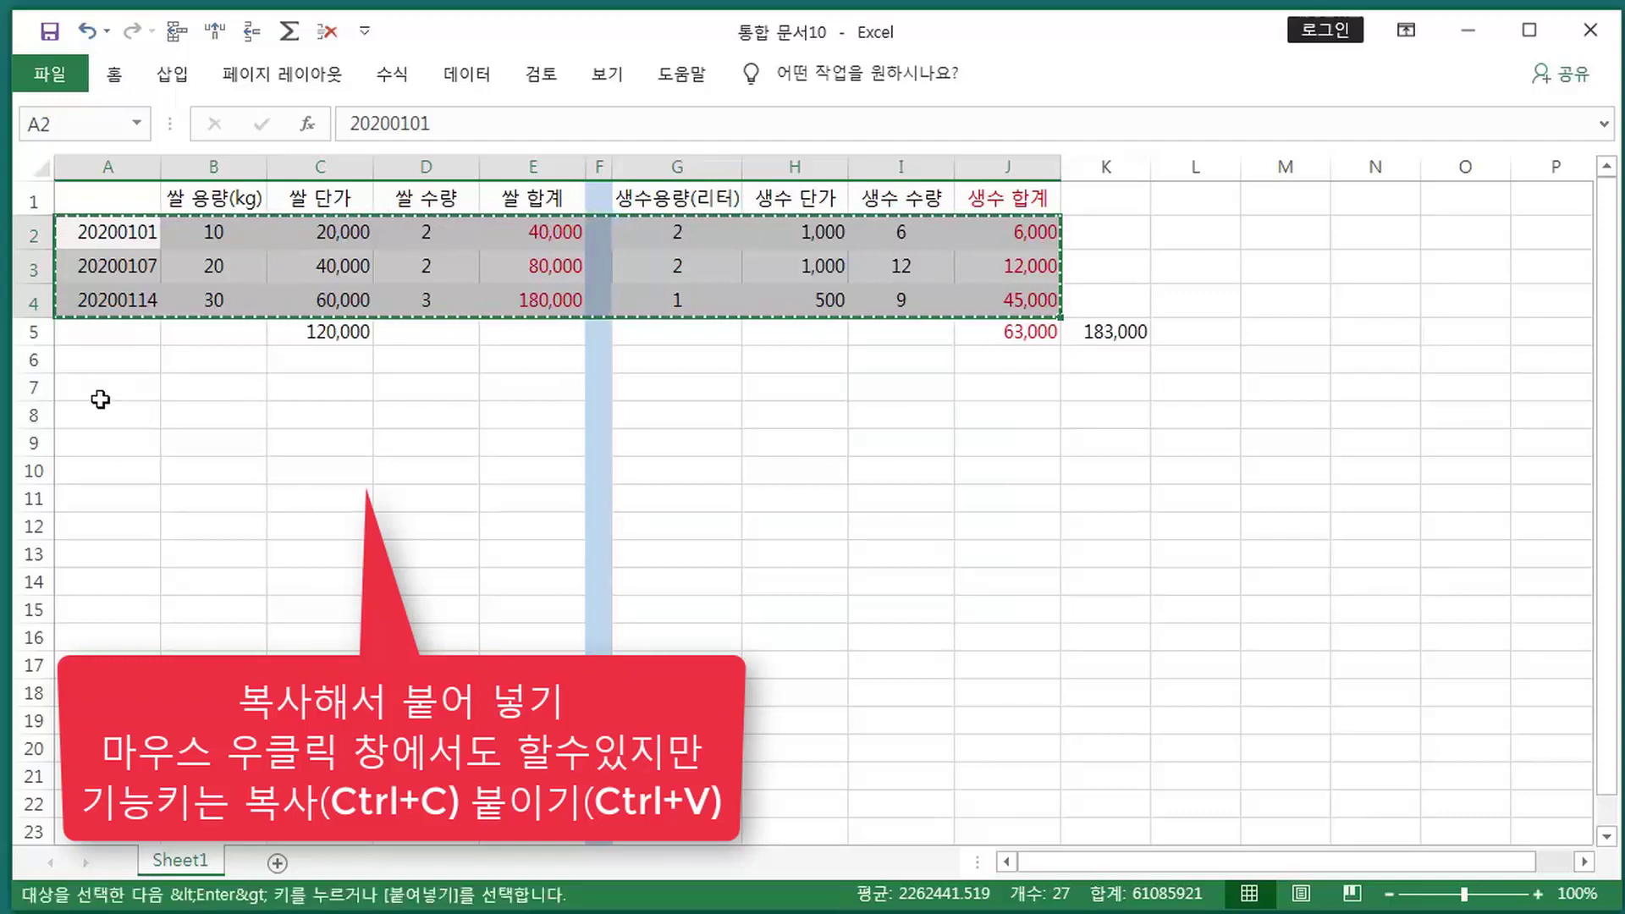
click(31, 387)
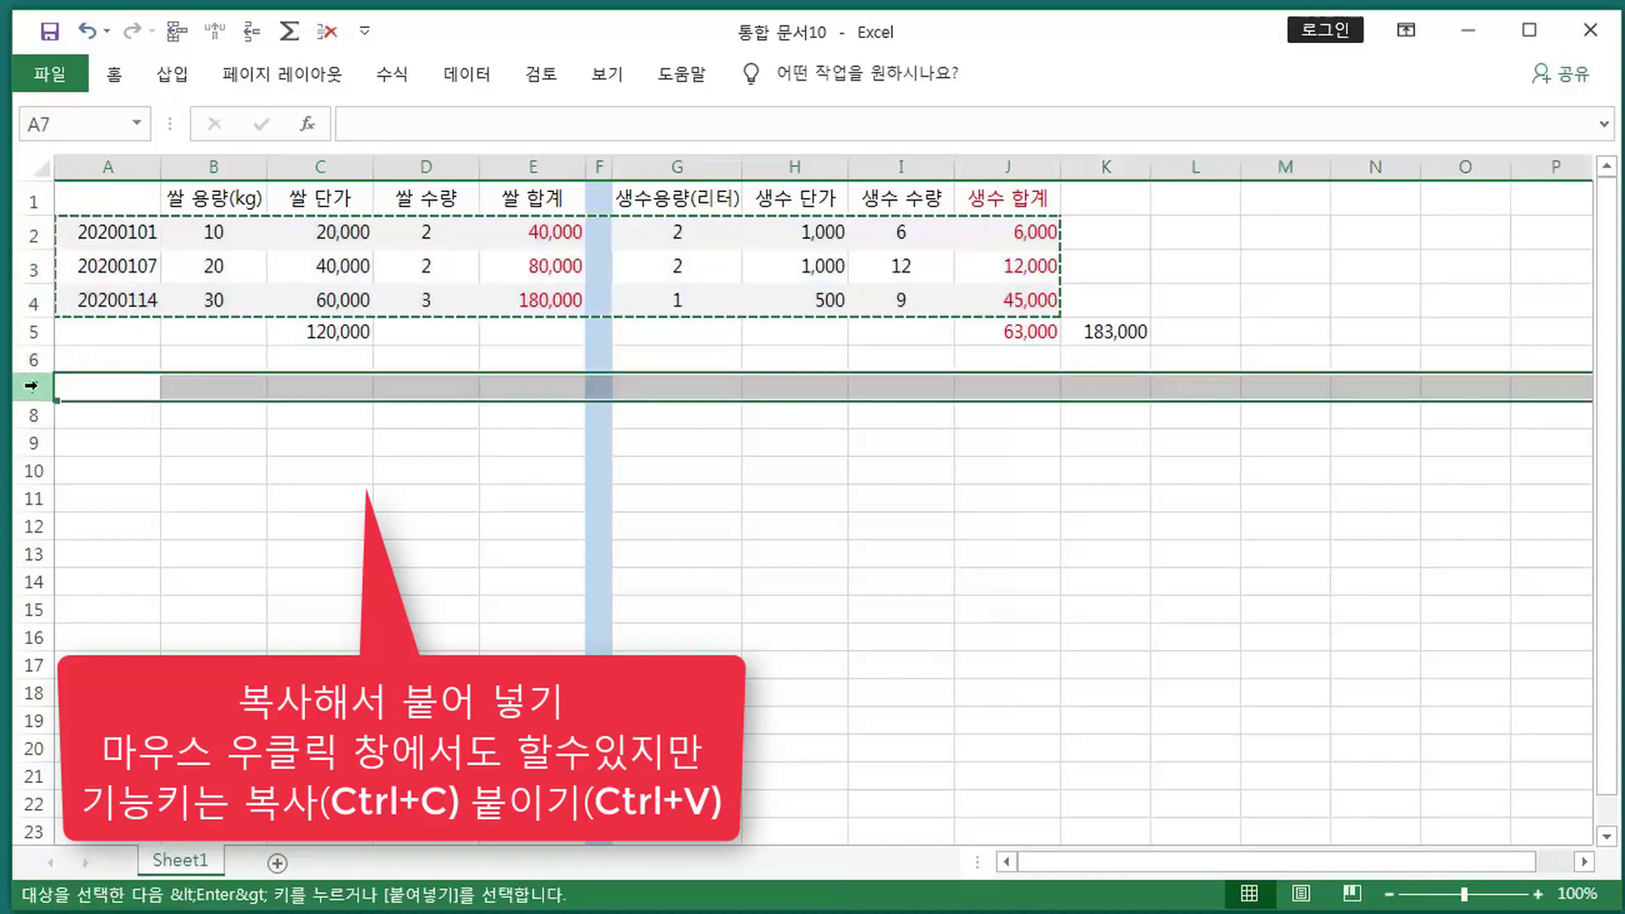
key(ctrl+v)
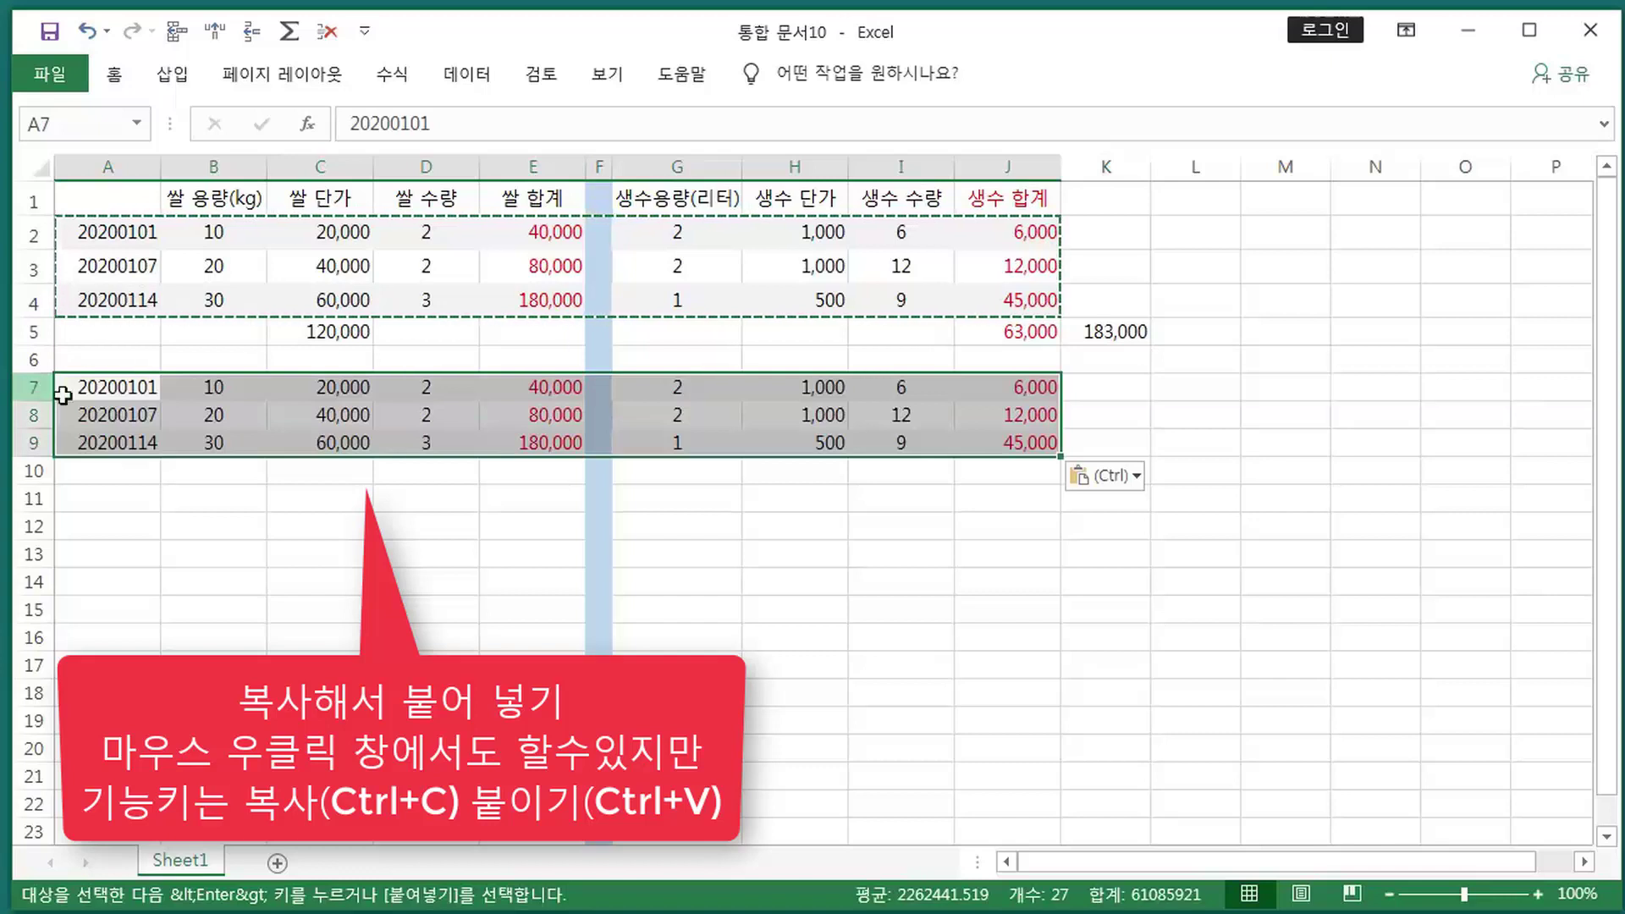
double_click(149, 387)
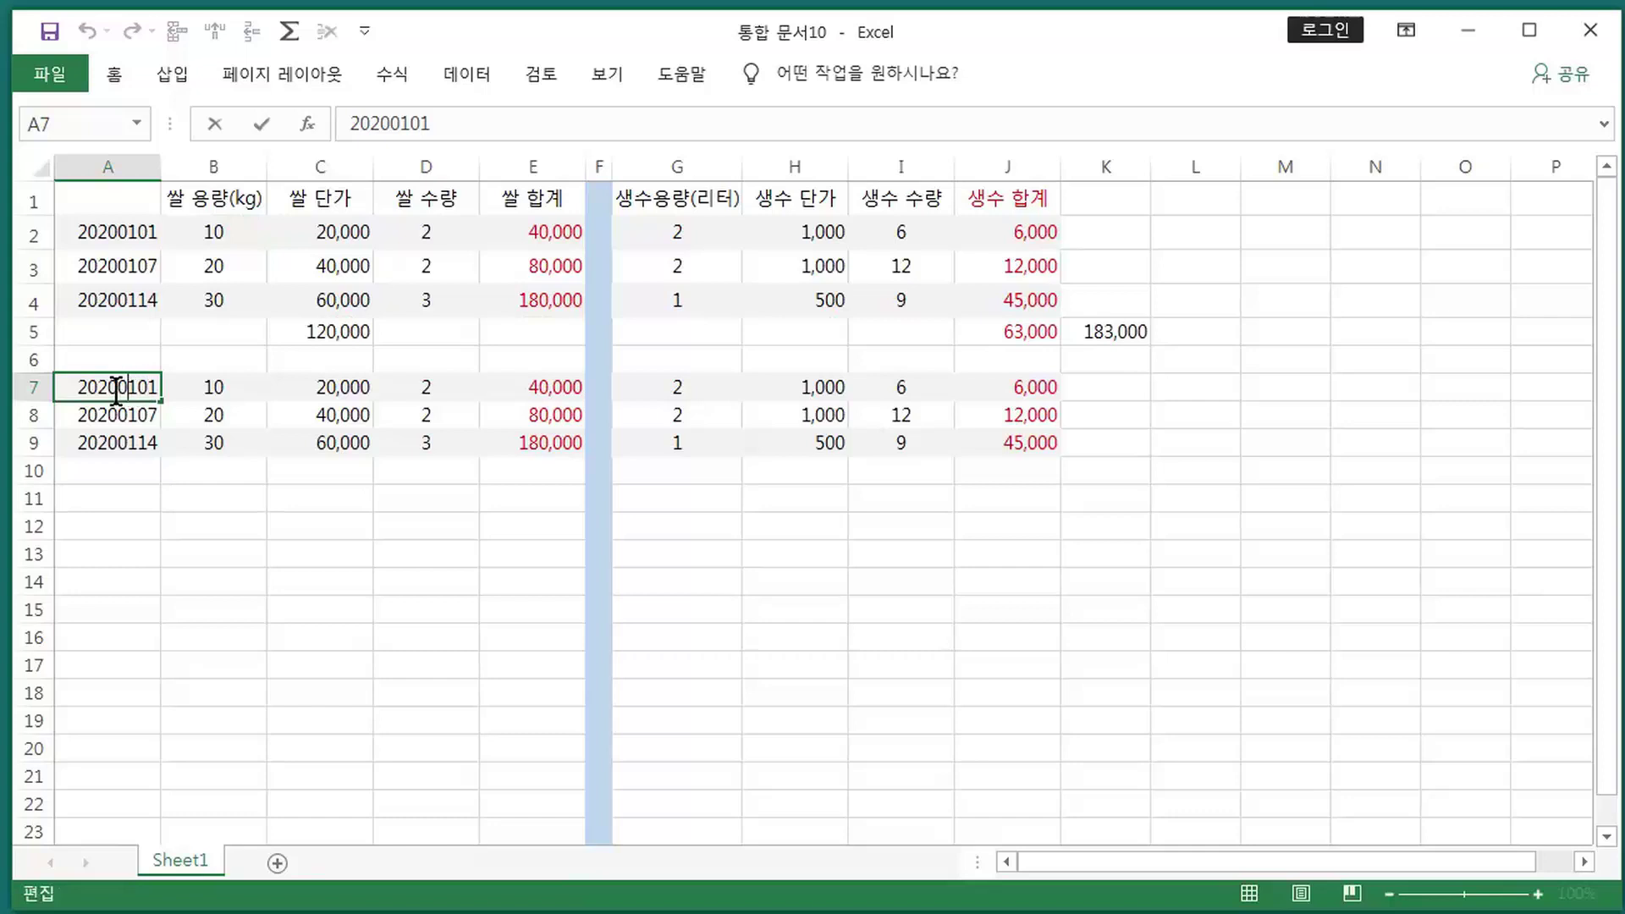
- Change the dates in A7, A8 and A9 to February: 20200201, 20200207, 20200214
key(Delete)
text(2)
click(127, 421)
double_click(131, 414)
drag(130, 414, 139, 415)
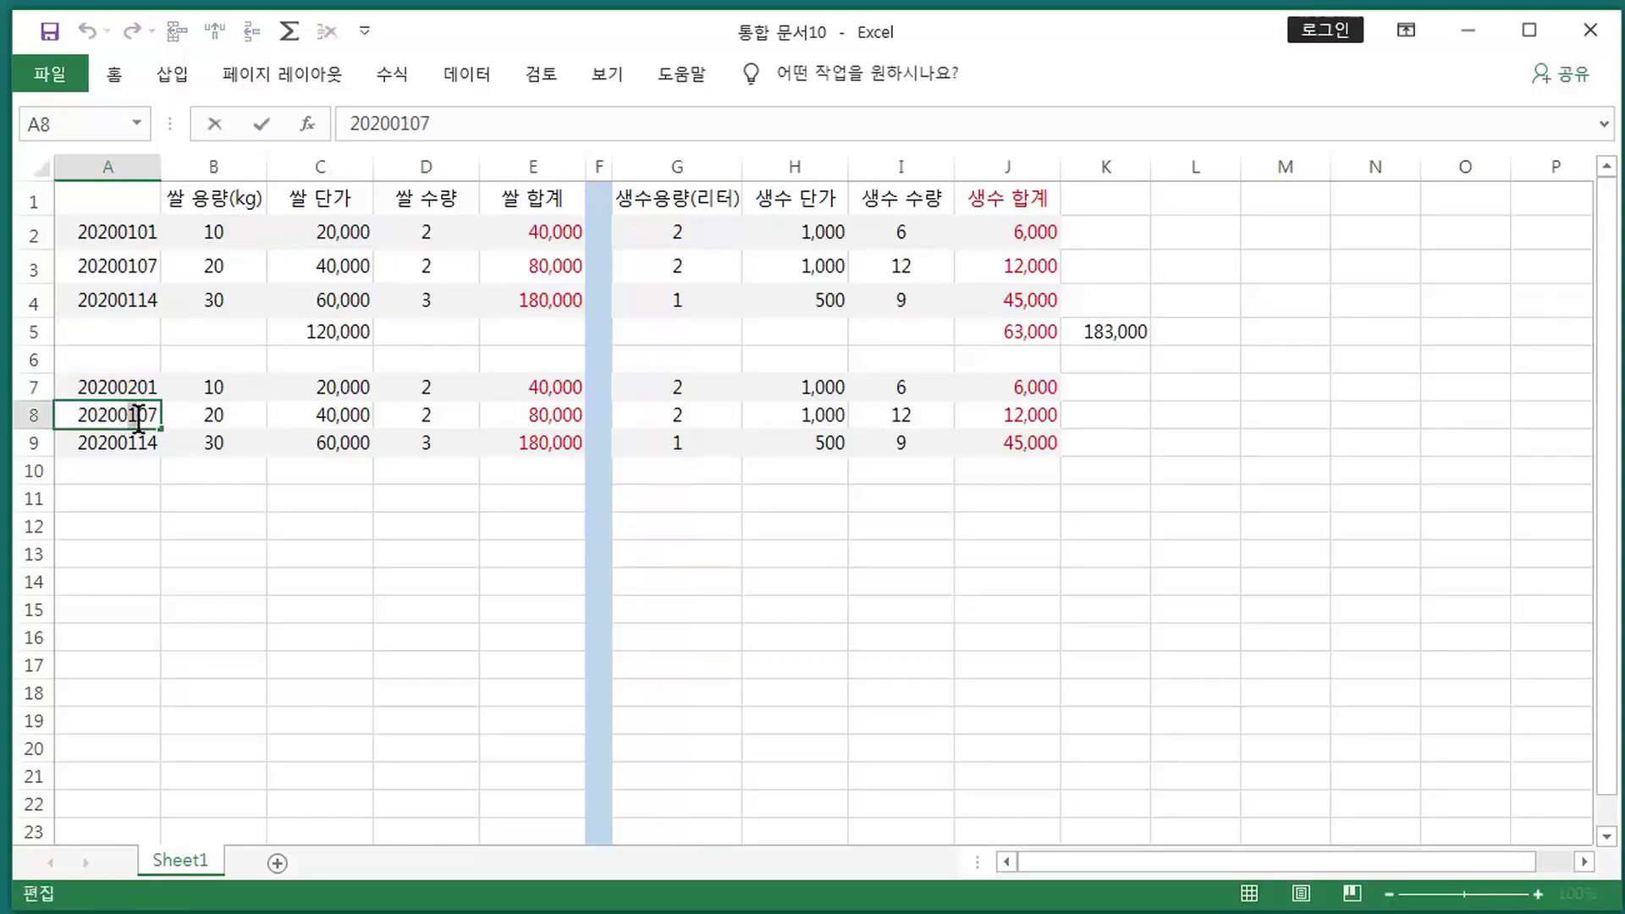
text(2)
click(127, 442)
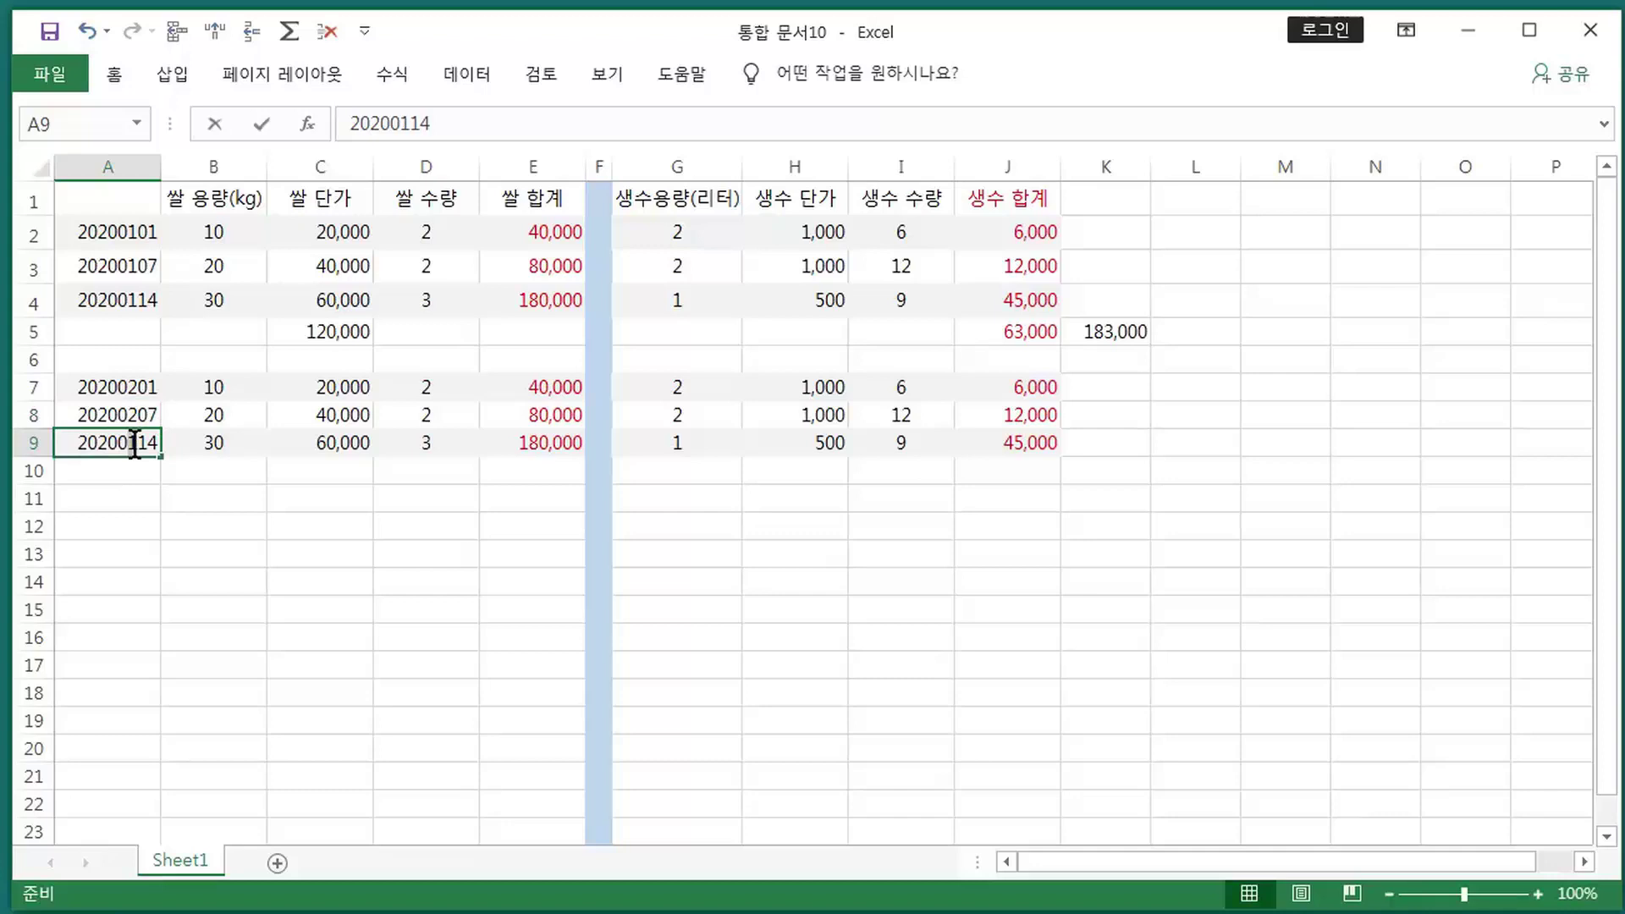
double_click(134, 443)
drag(130, 443, 138, 443)
text(2)
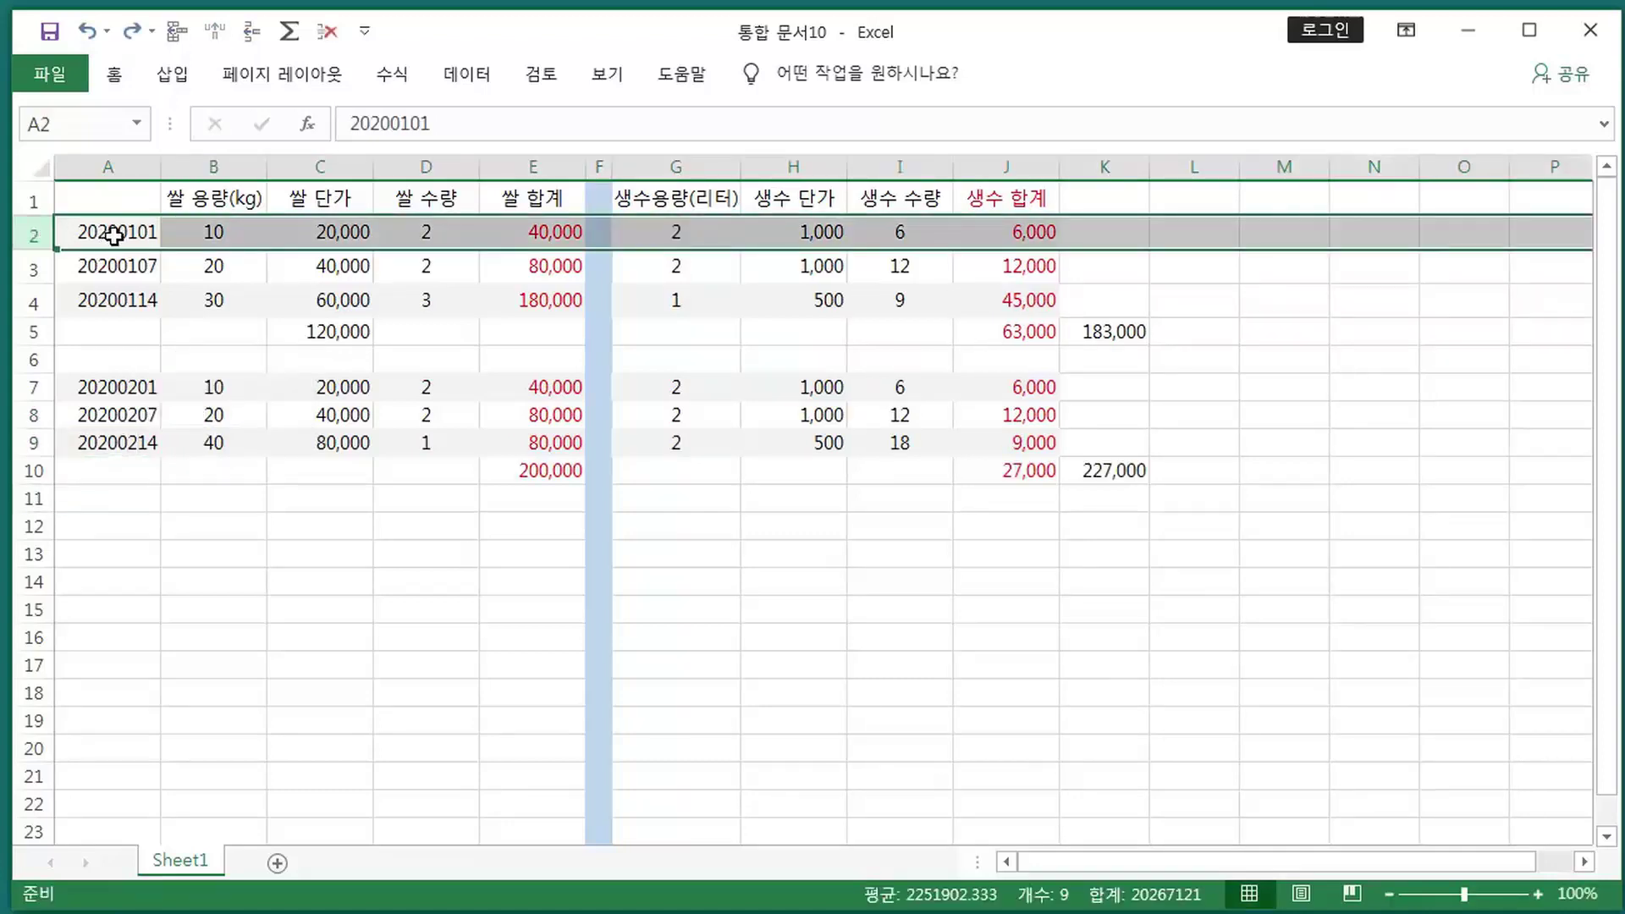
- Set row 2's font size to 14
right_click(115, 233)
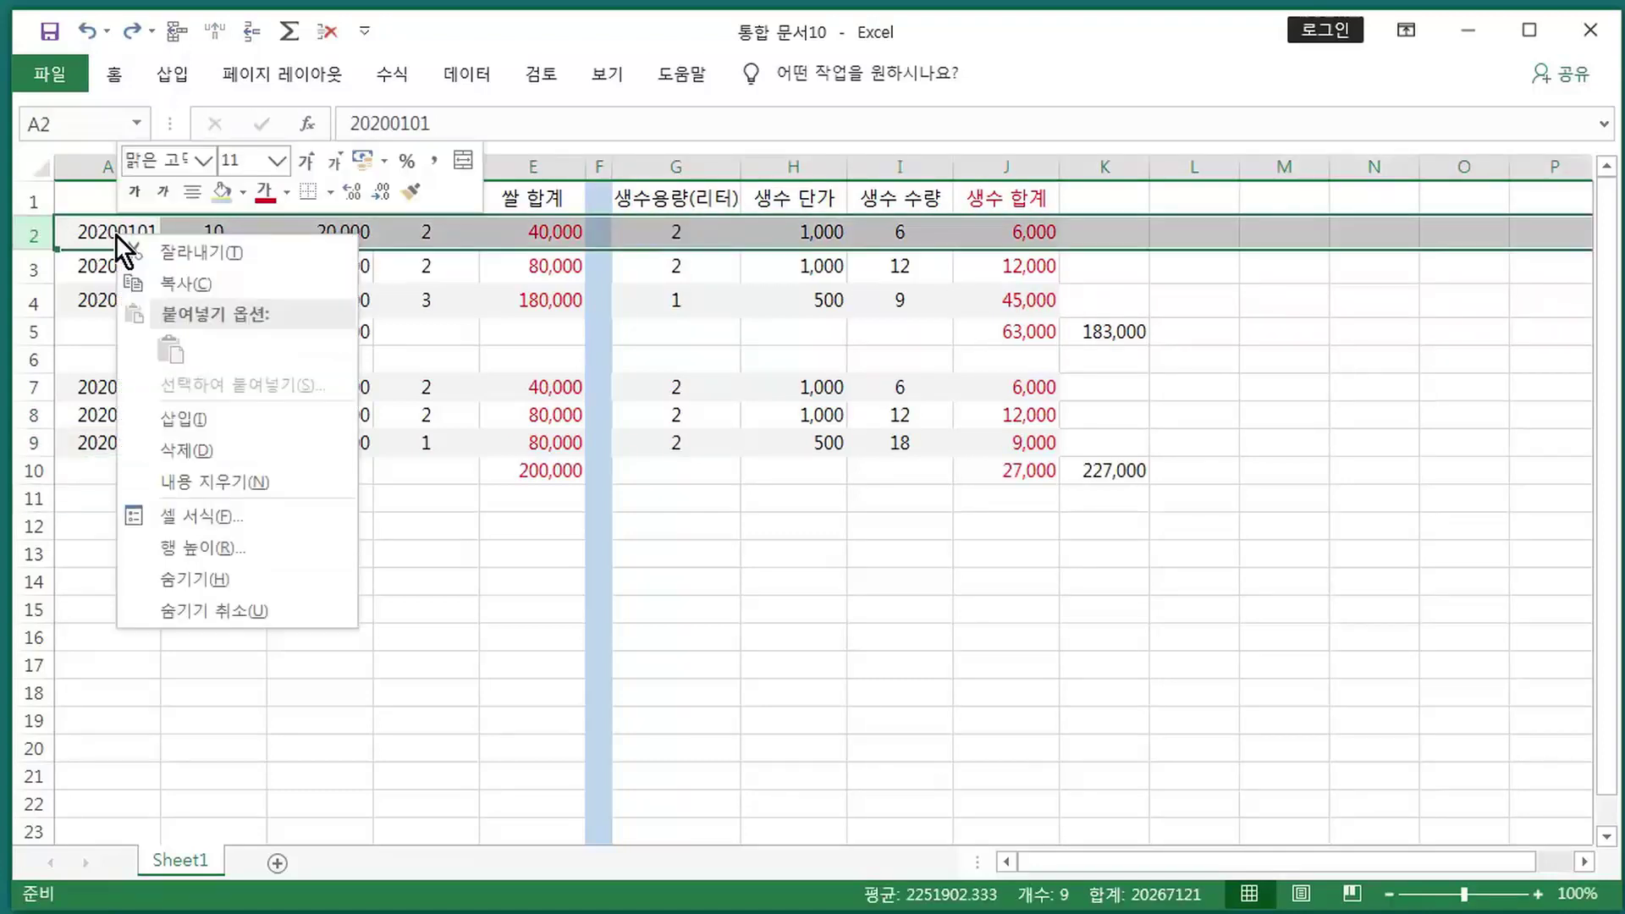
click(278, 161)
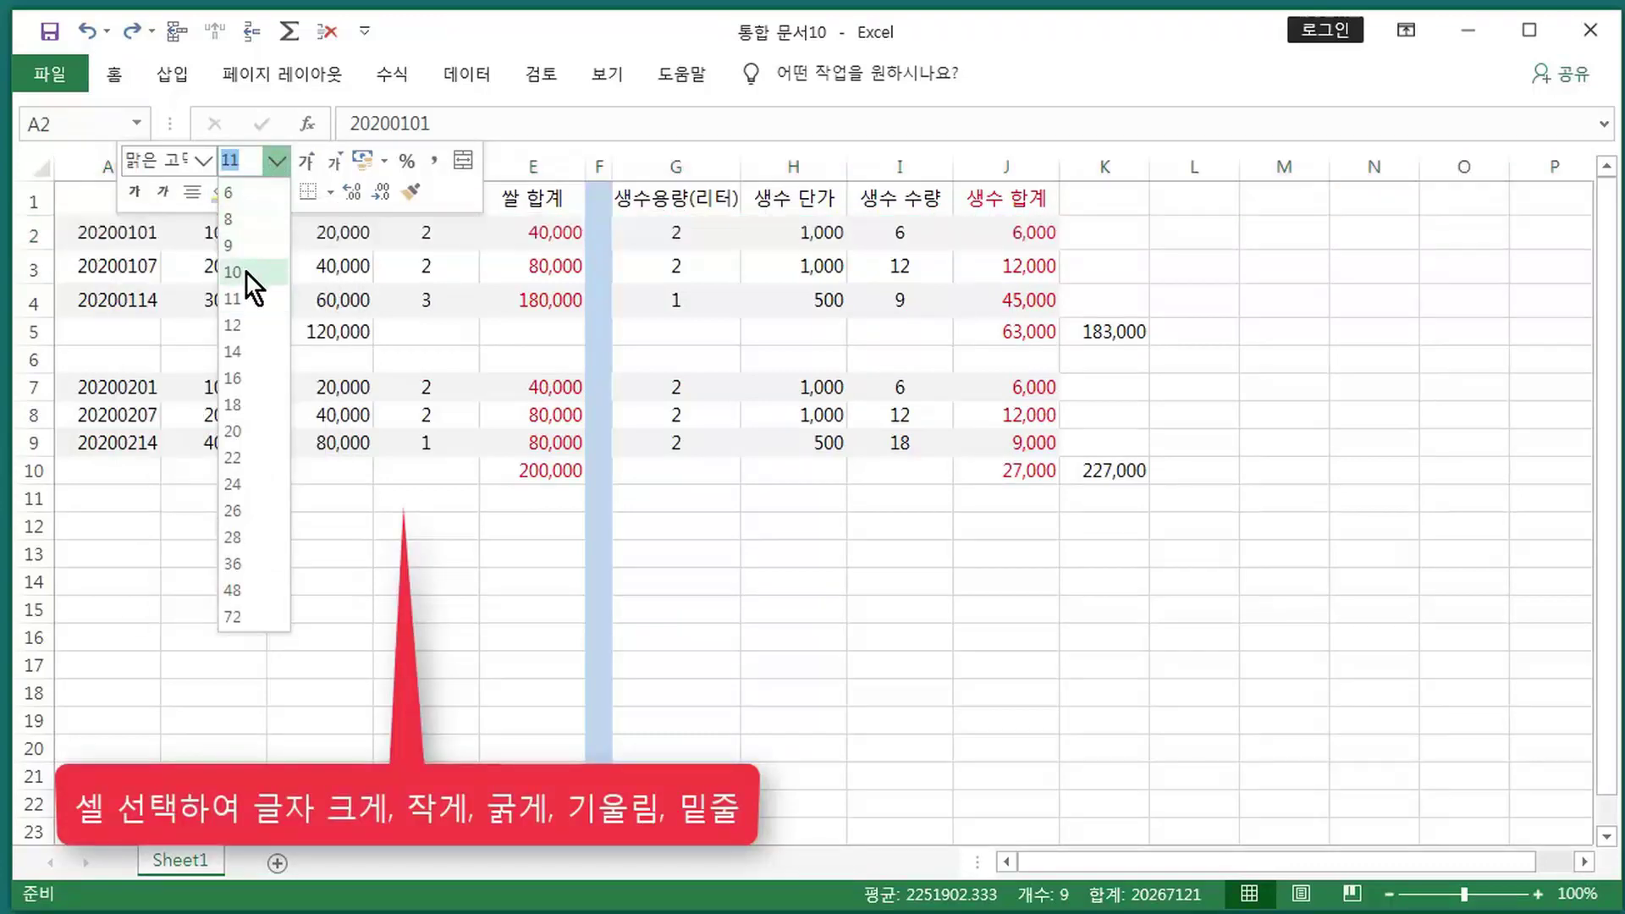
click(243, 351)
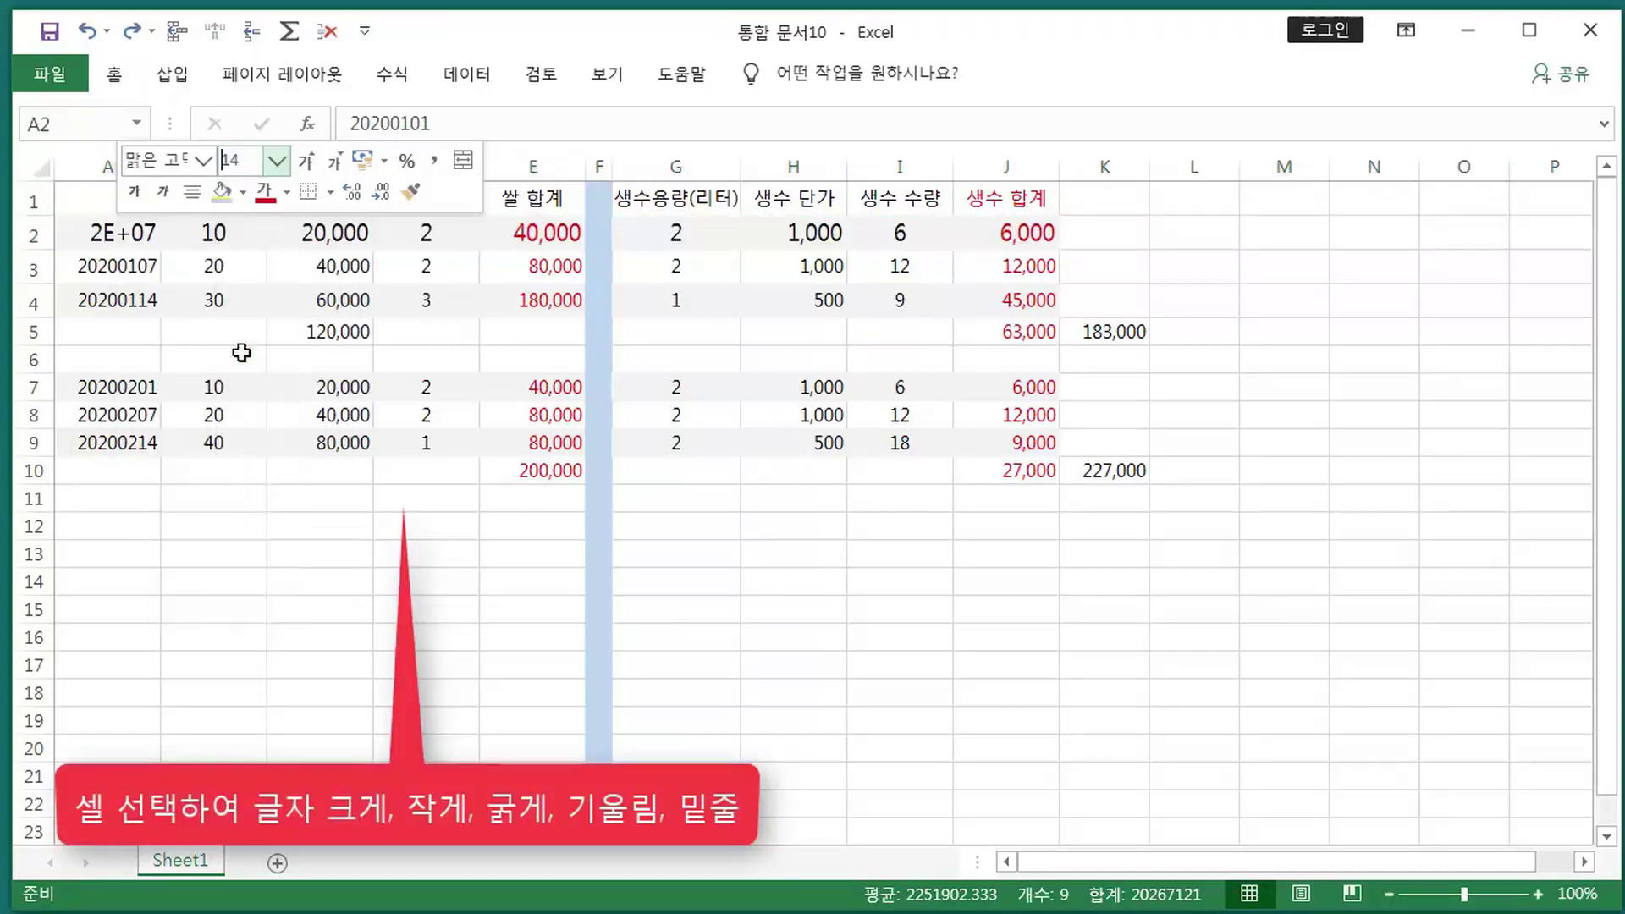
click(217, 581)
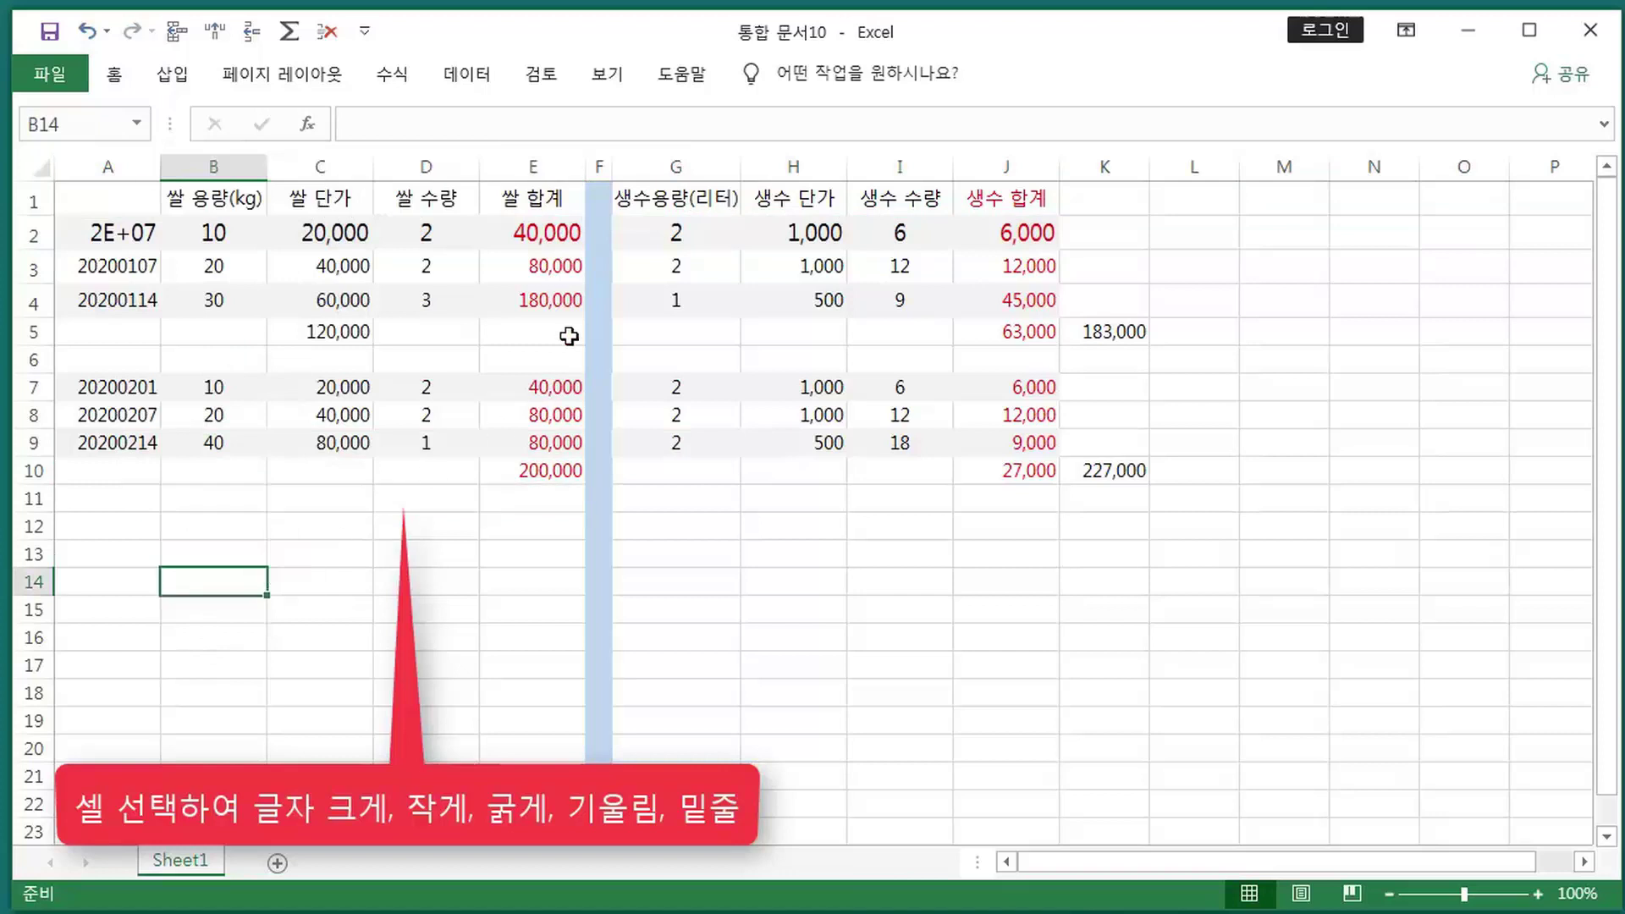
- Widen column A so dates like 20200101 show in full
double_click(168, 170)
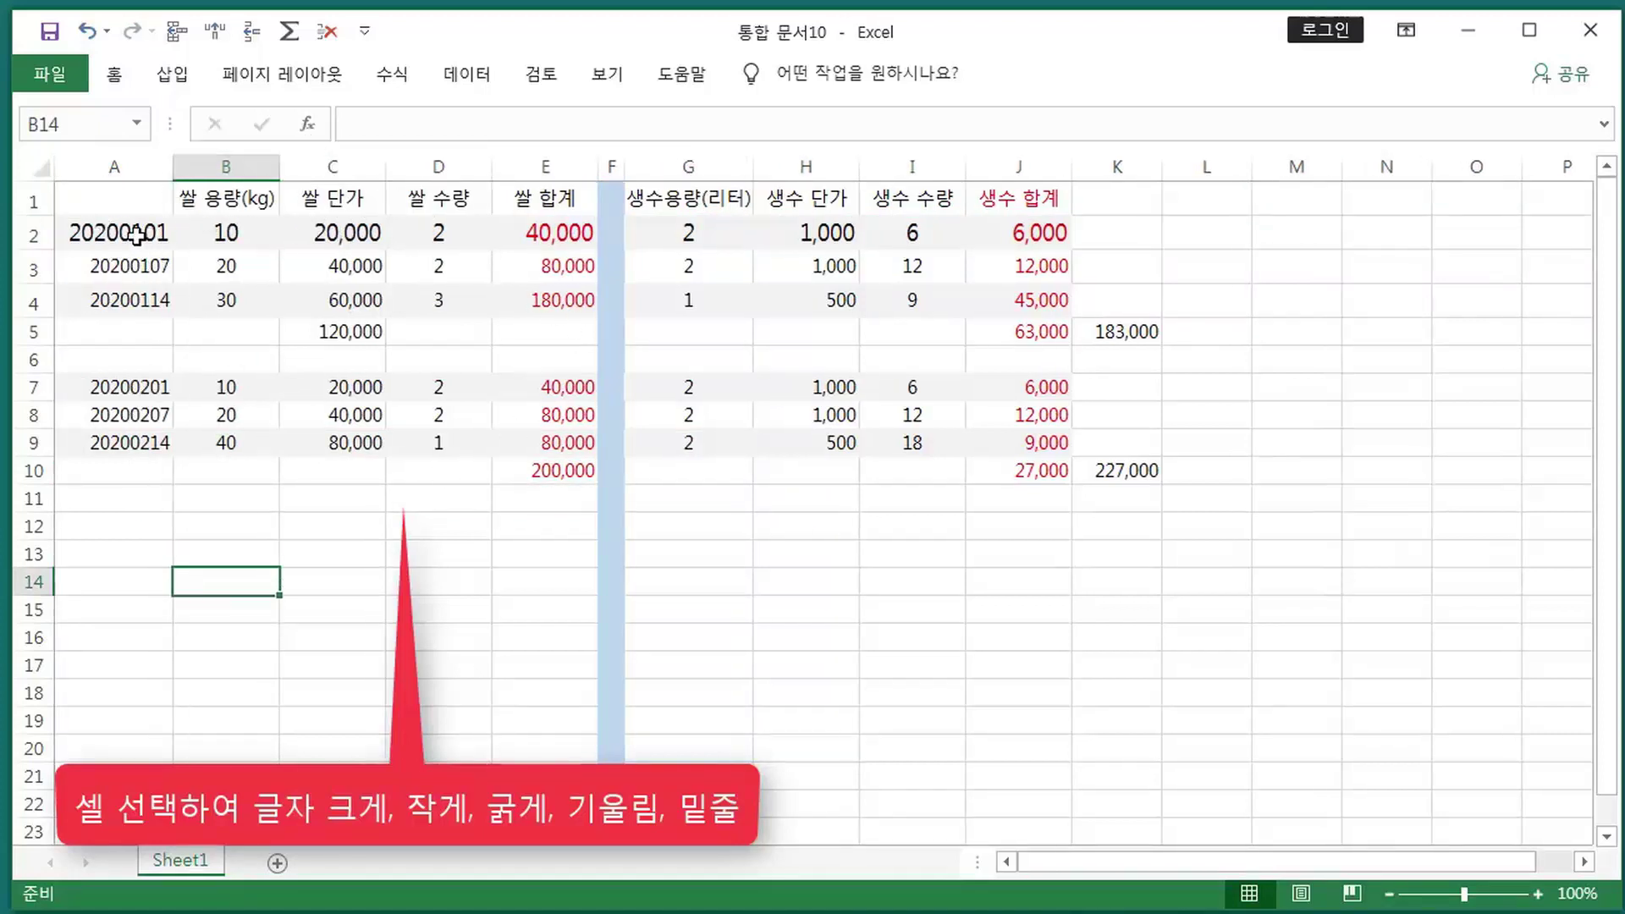
drag(172, 167, 148, 168)
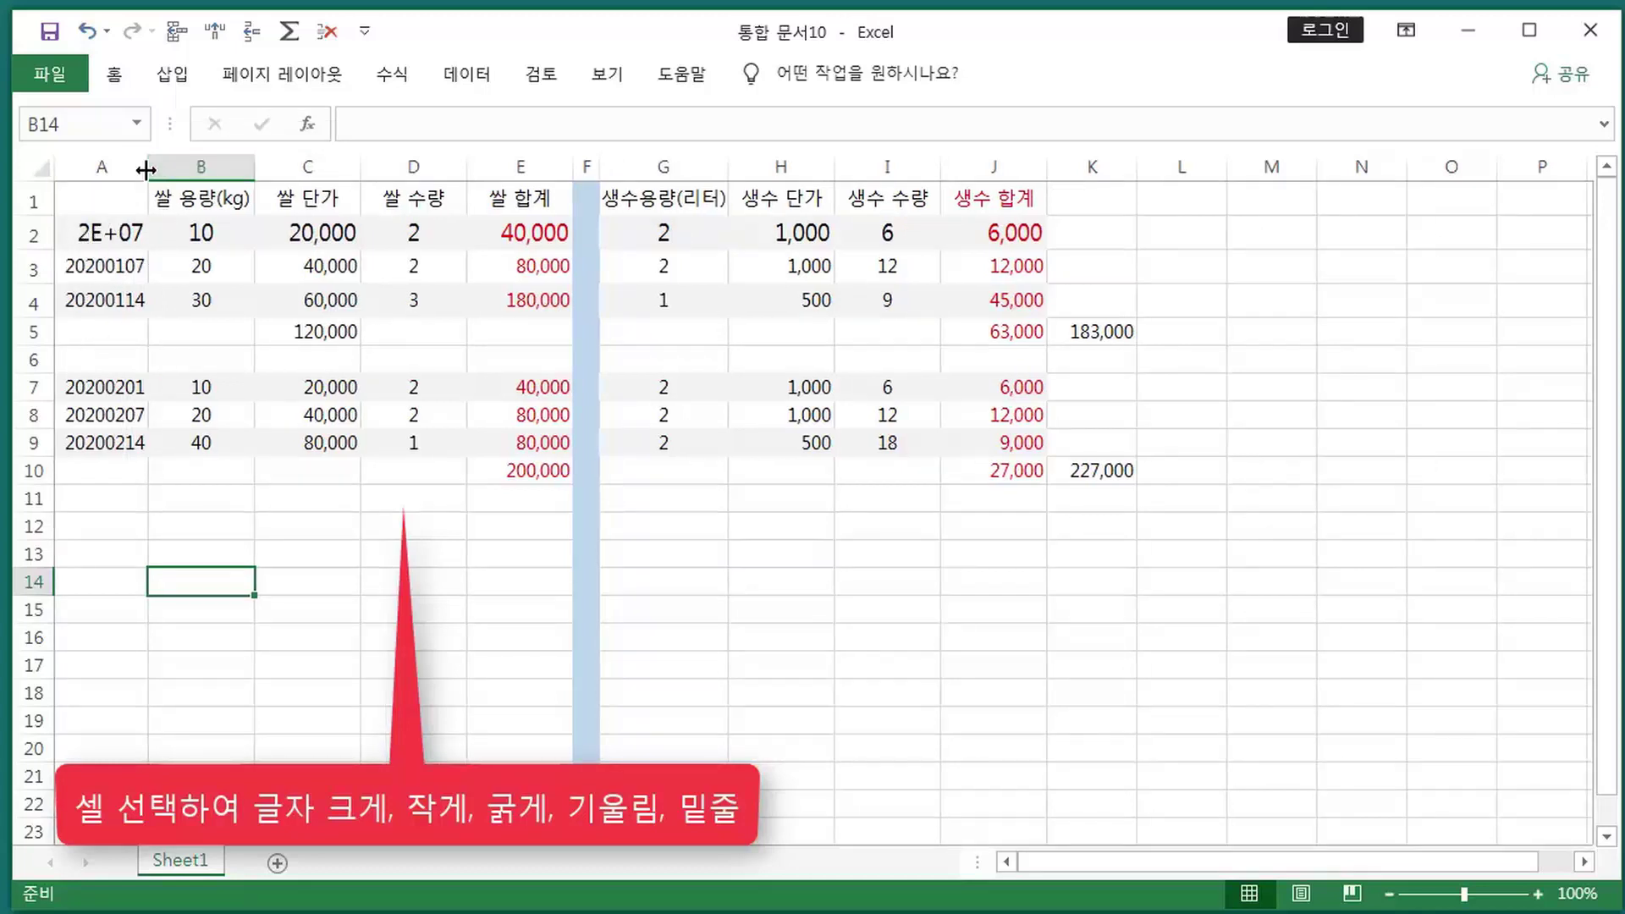
mouse_move(149, 169)
mouse_down()
mouse_move(200, 167)
mouse_move(183, 165)
mouse_up()
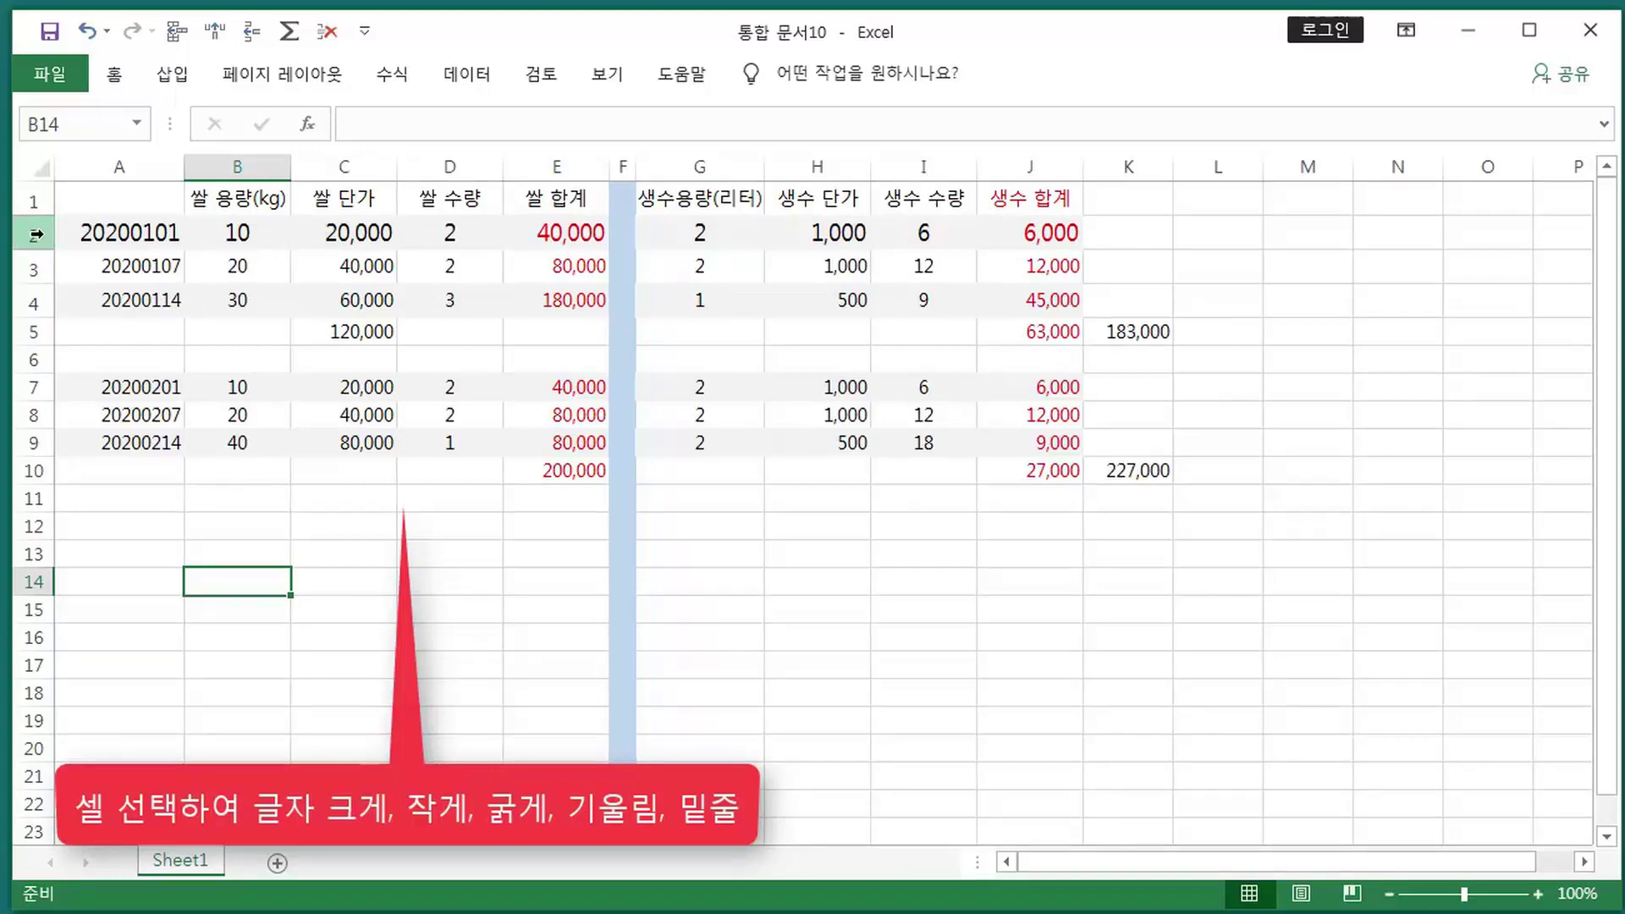
click(36, 235)
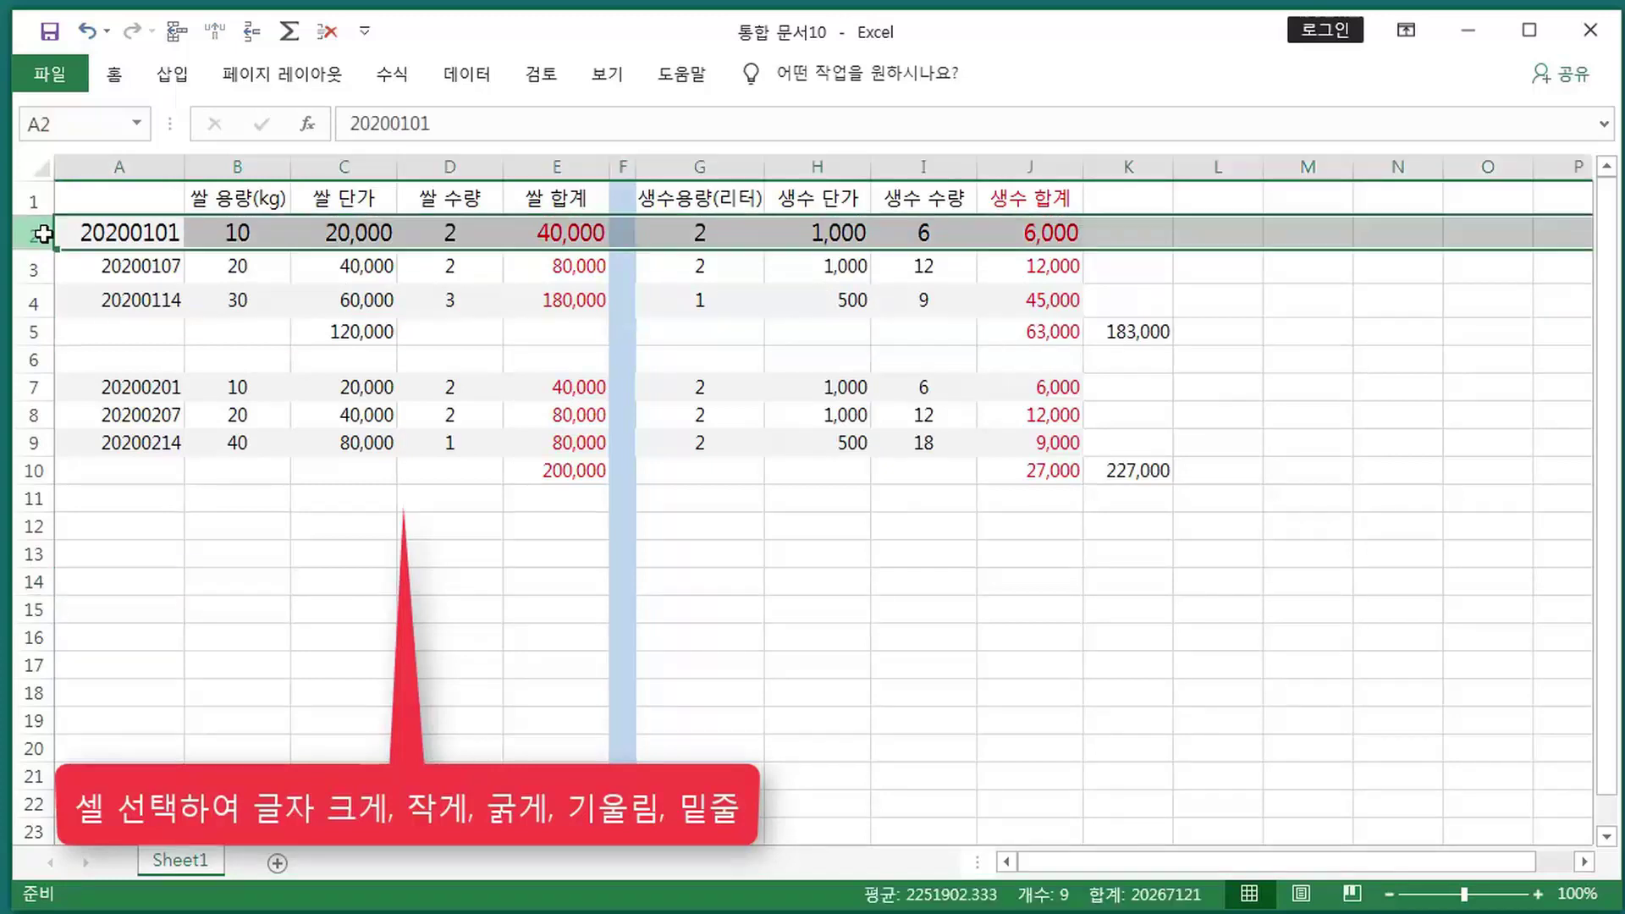
right_click(290, 236)
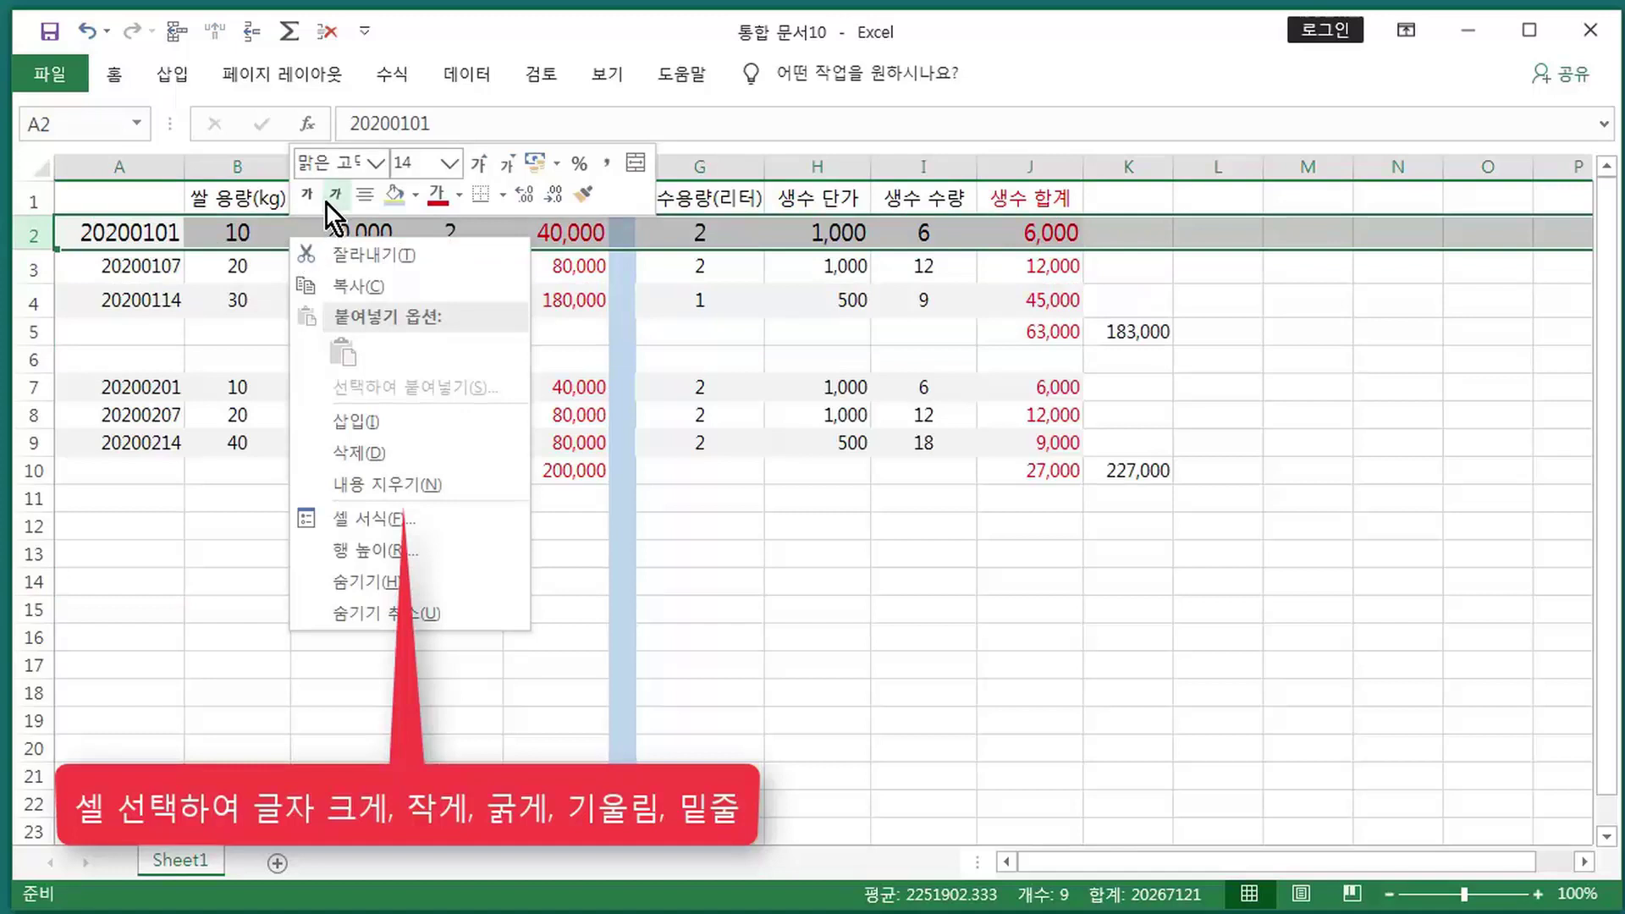
click(306, 196)
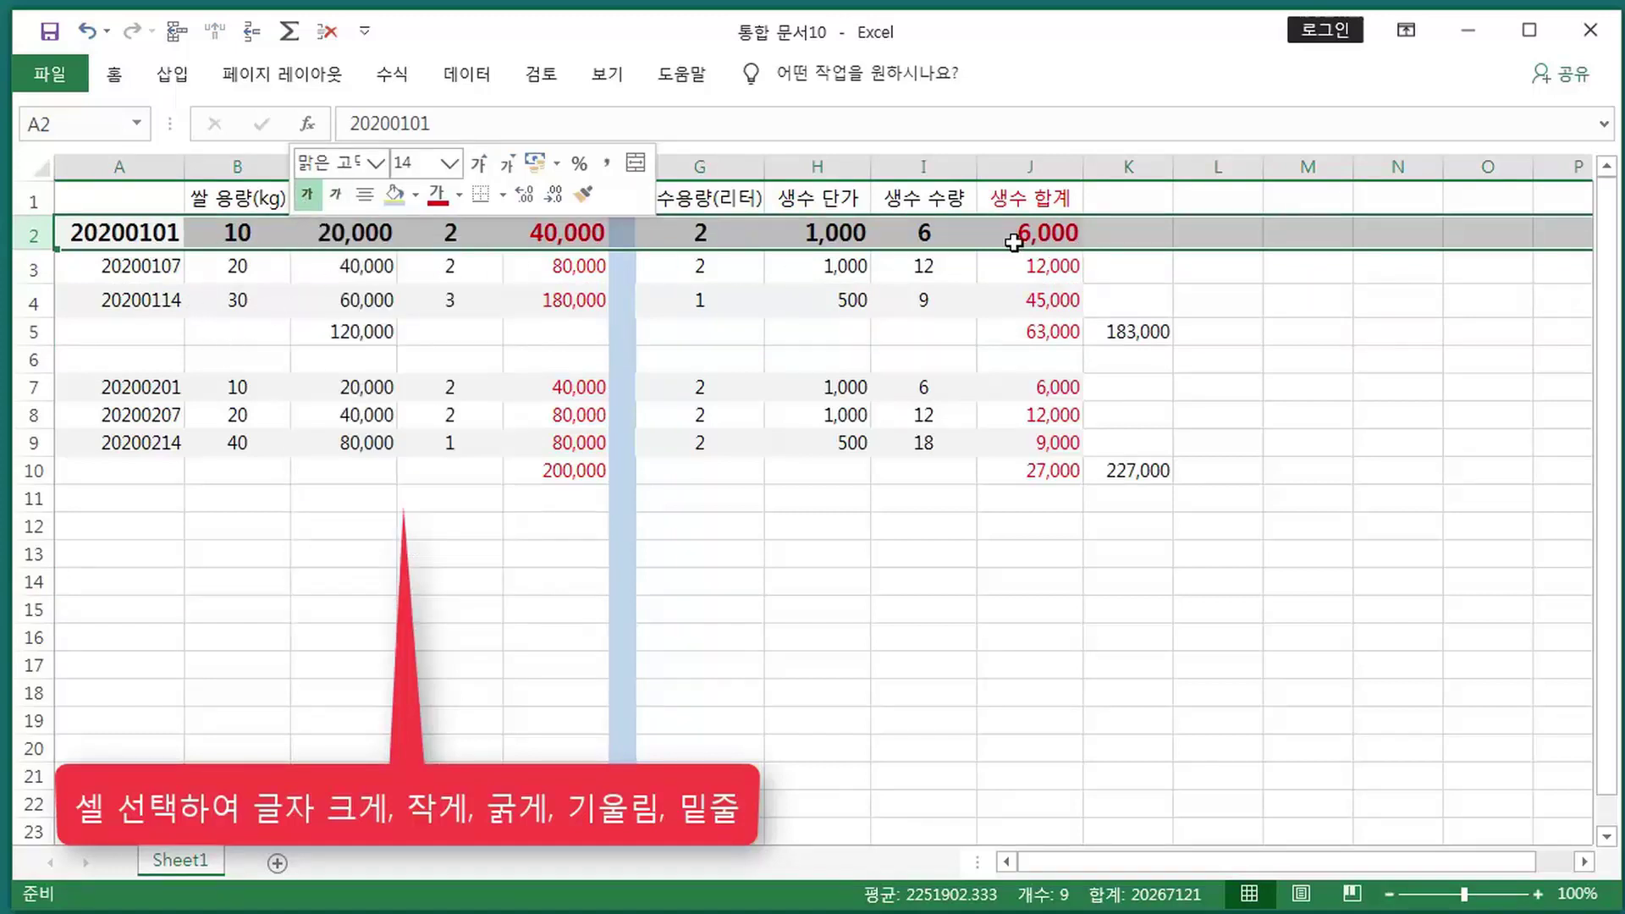
click(86, 32)
right_click(347, 236)
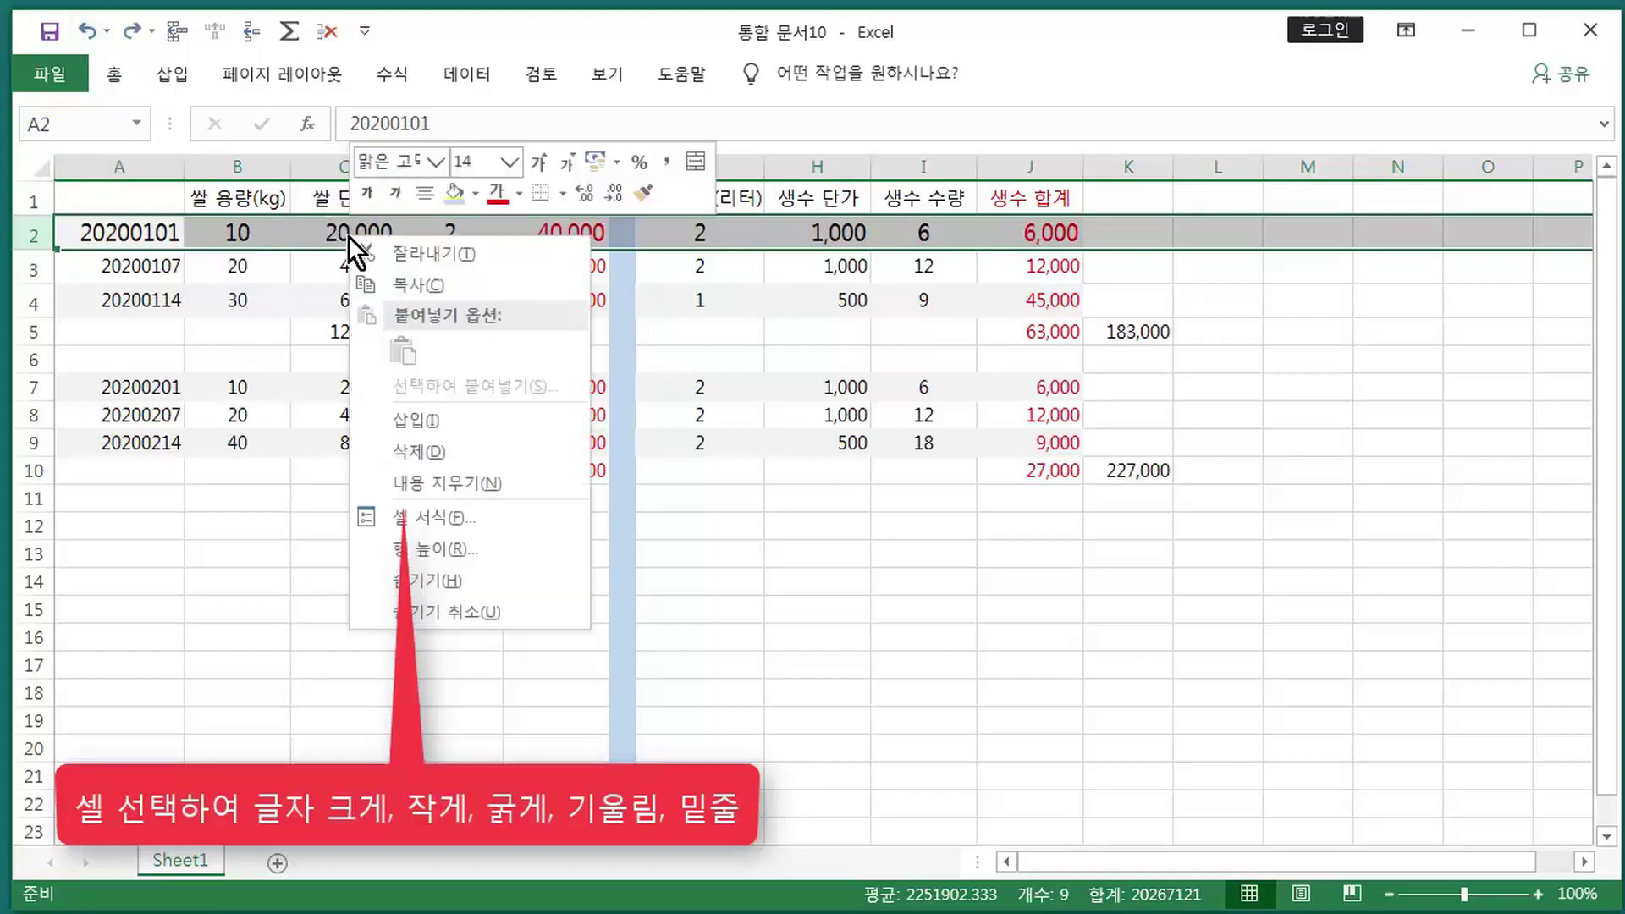
click(367, 193)
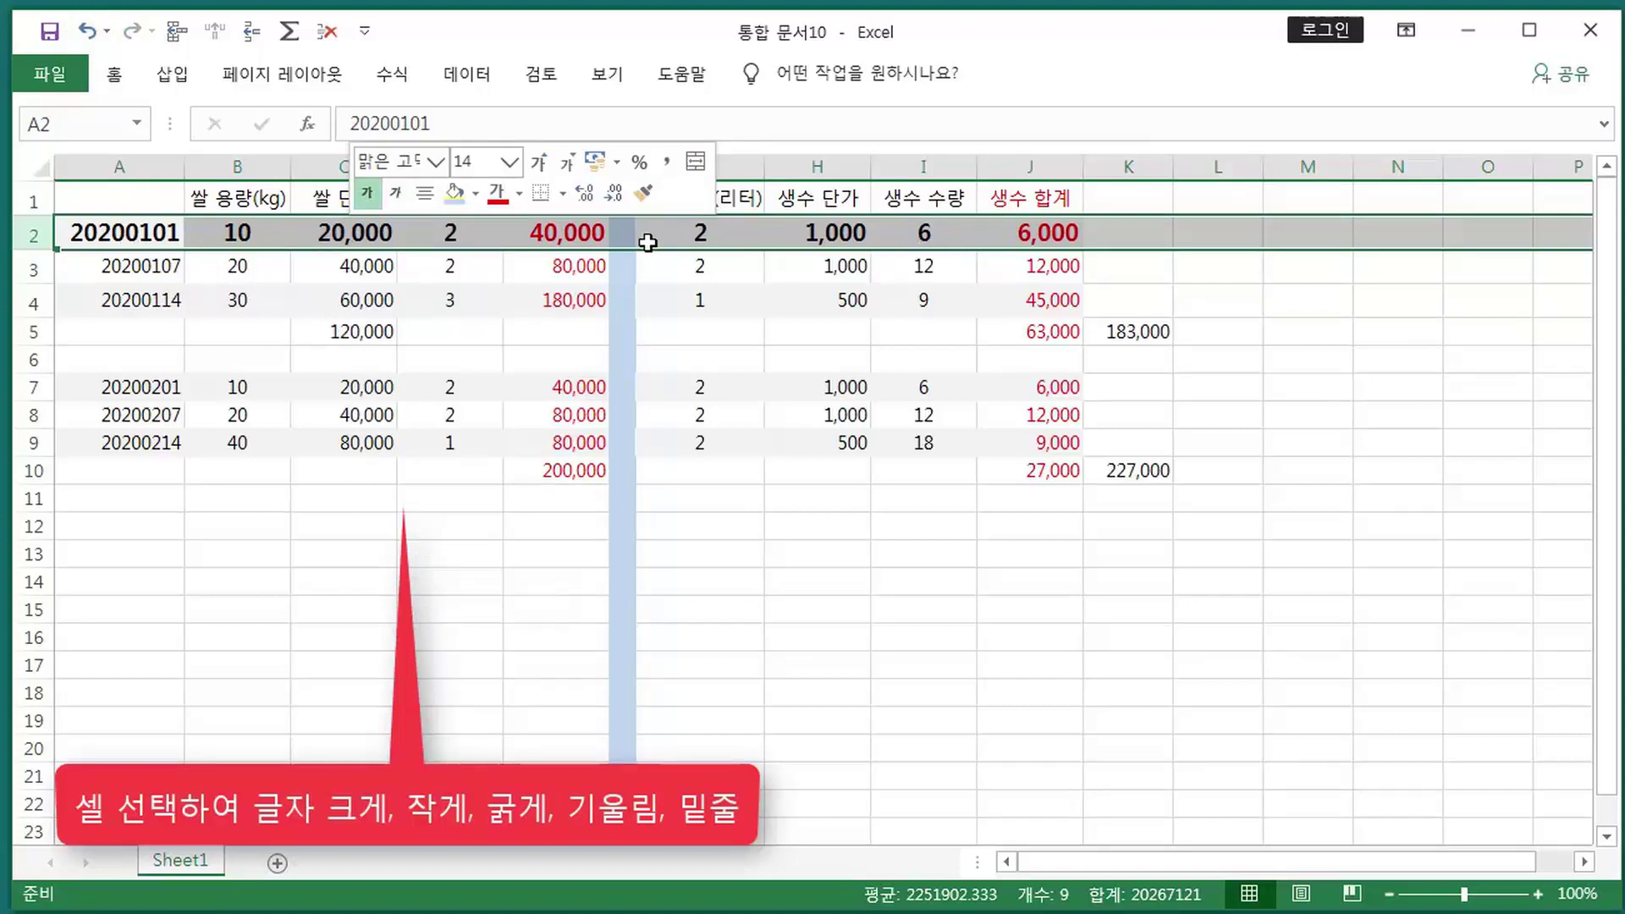
click(84, 30)
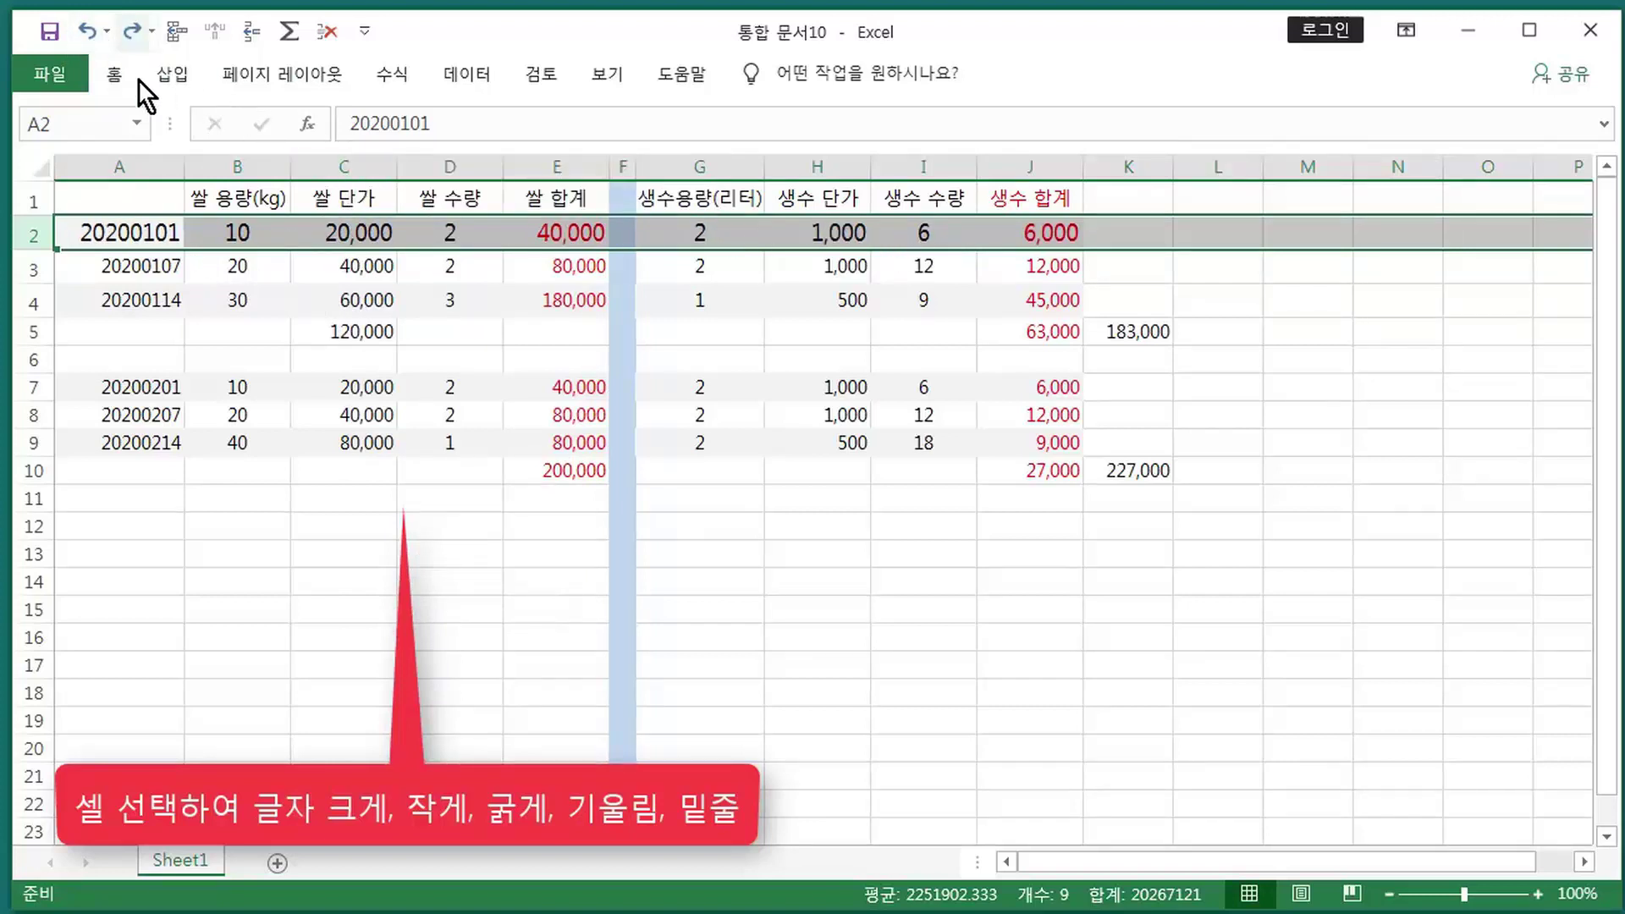
click(116, 78)
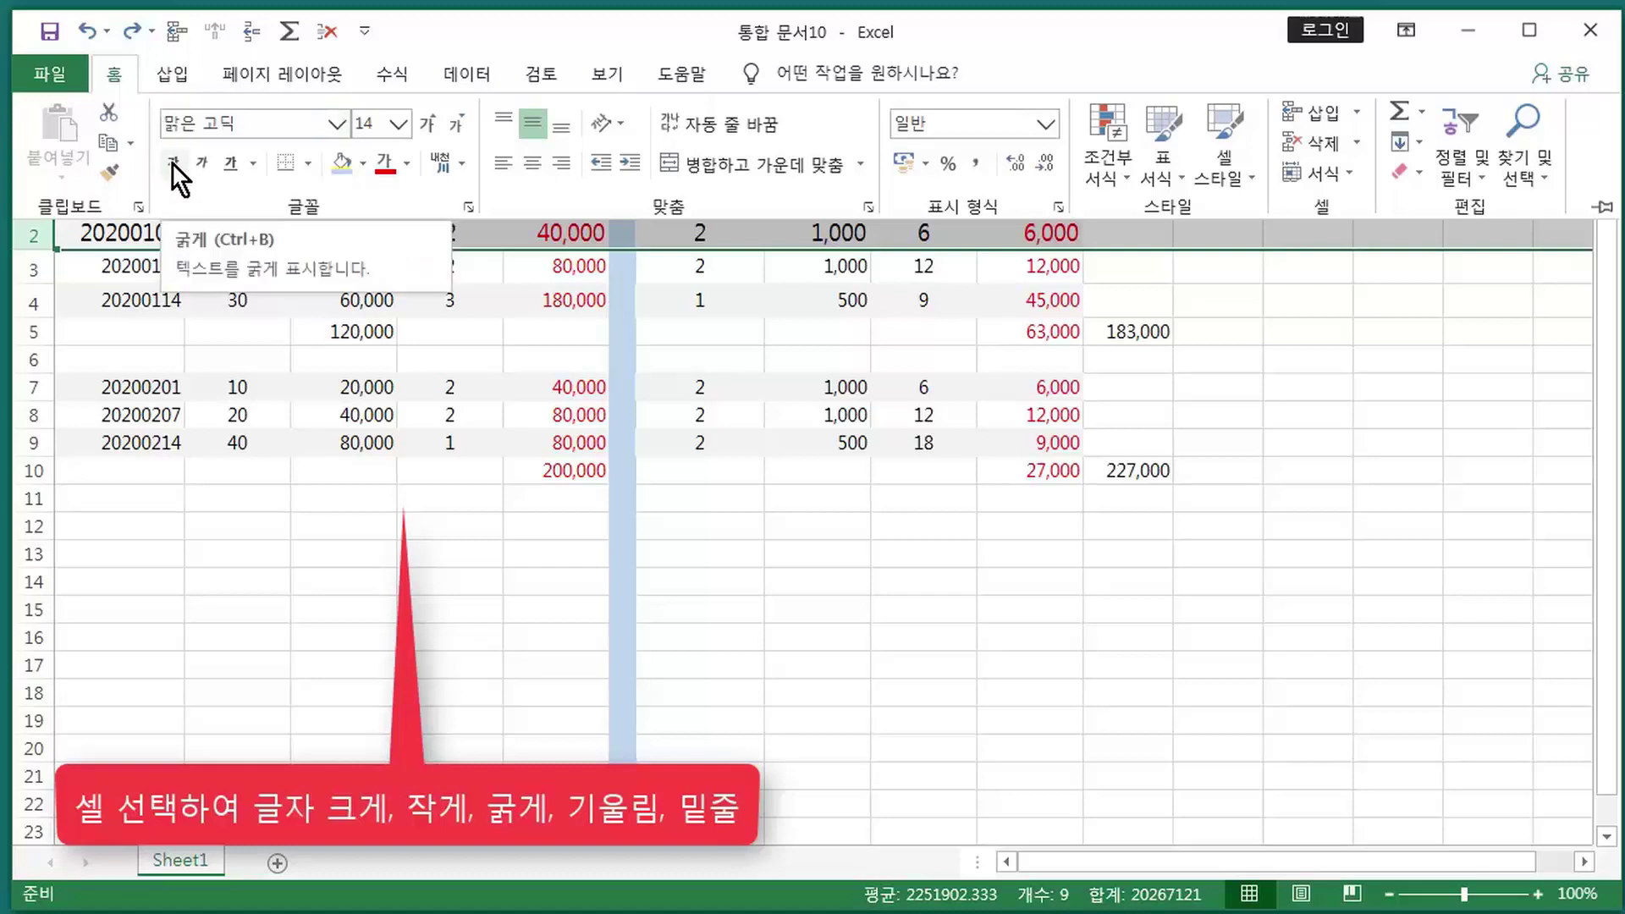
click(232, 166)
click(271, 367)
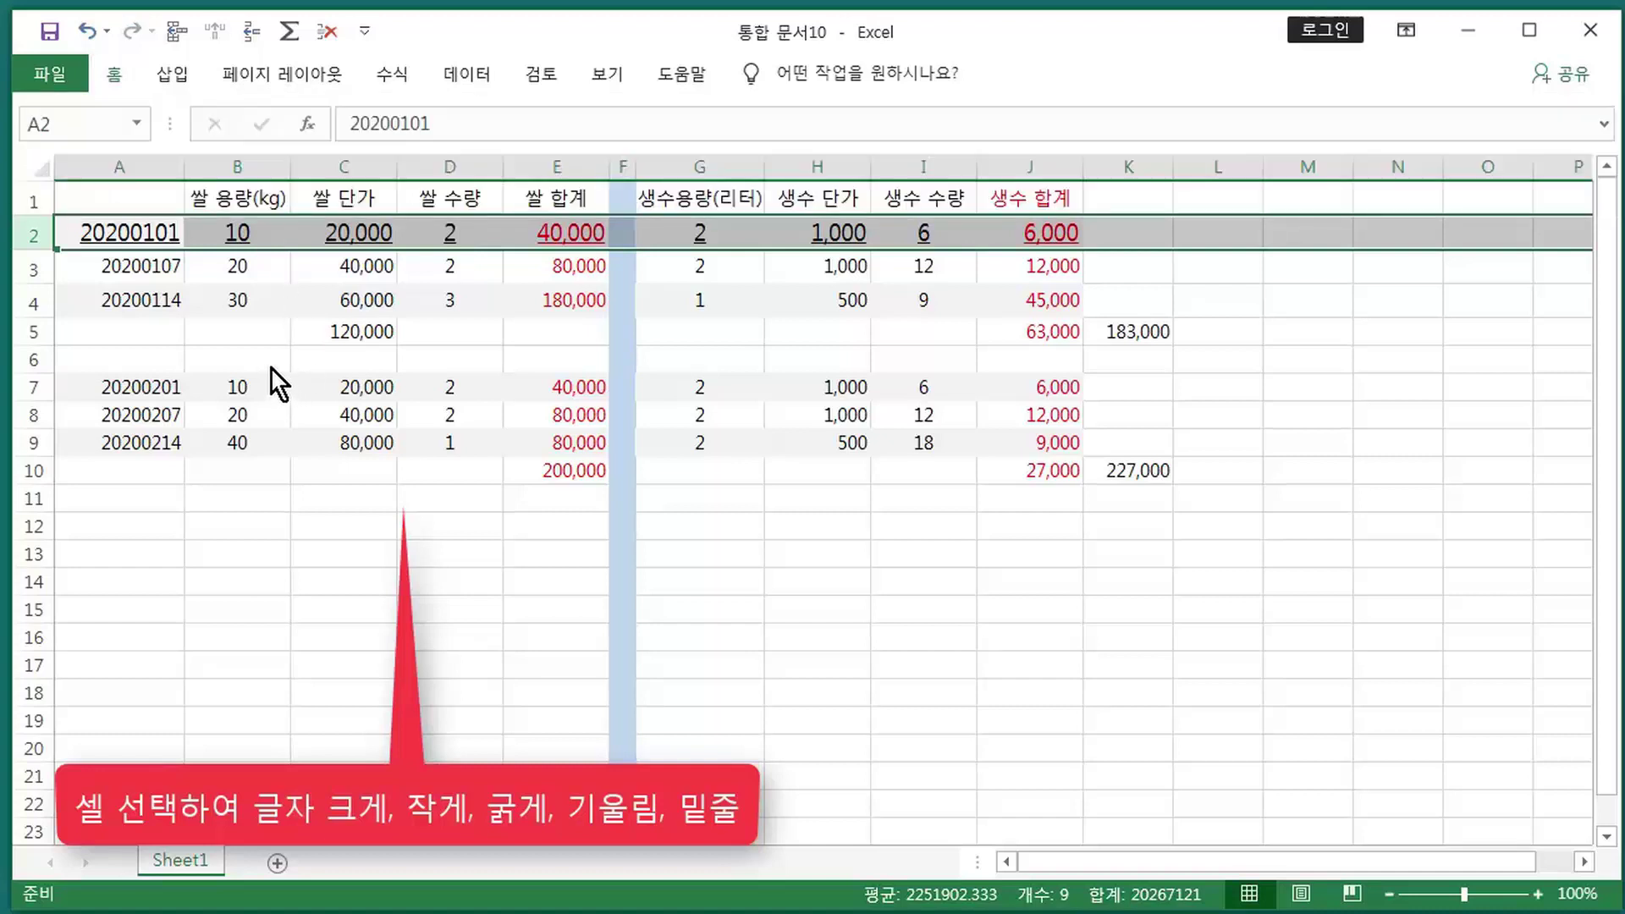
click(1129, 229)
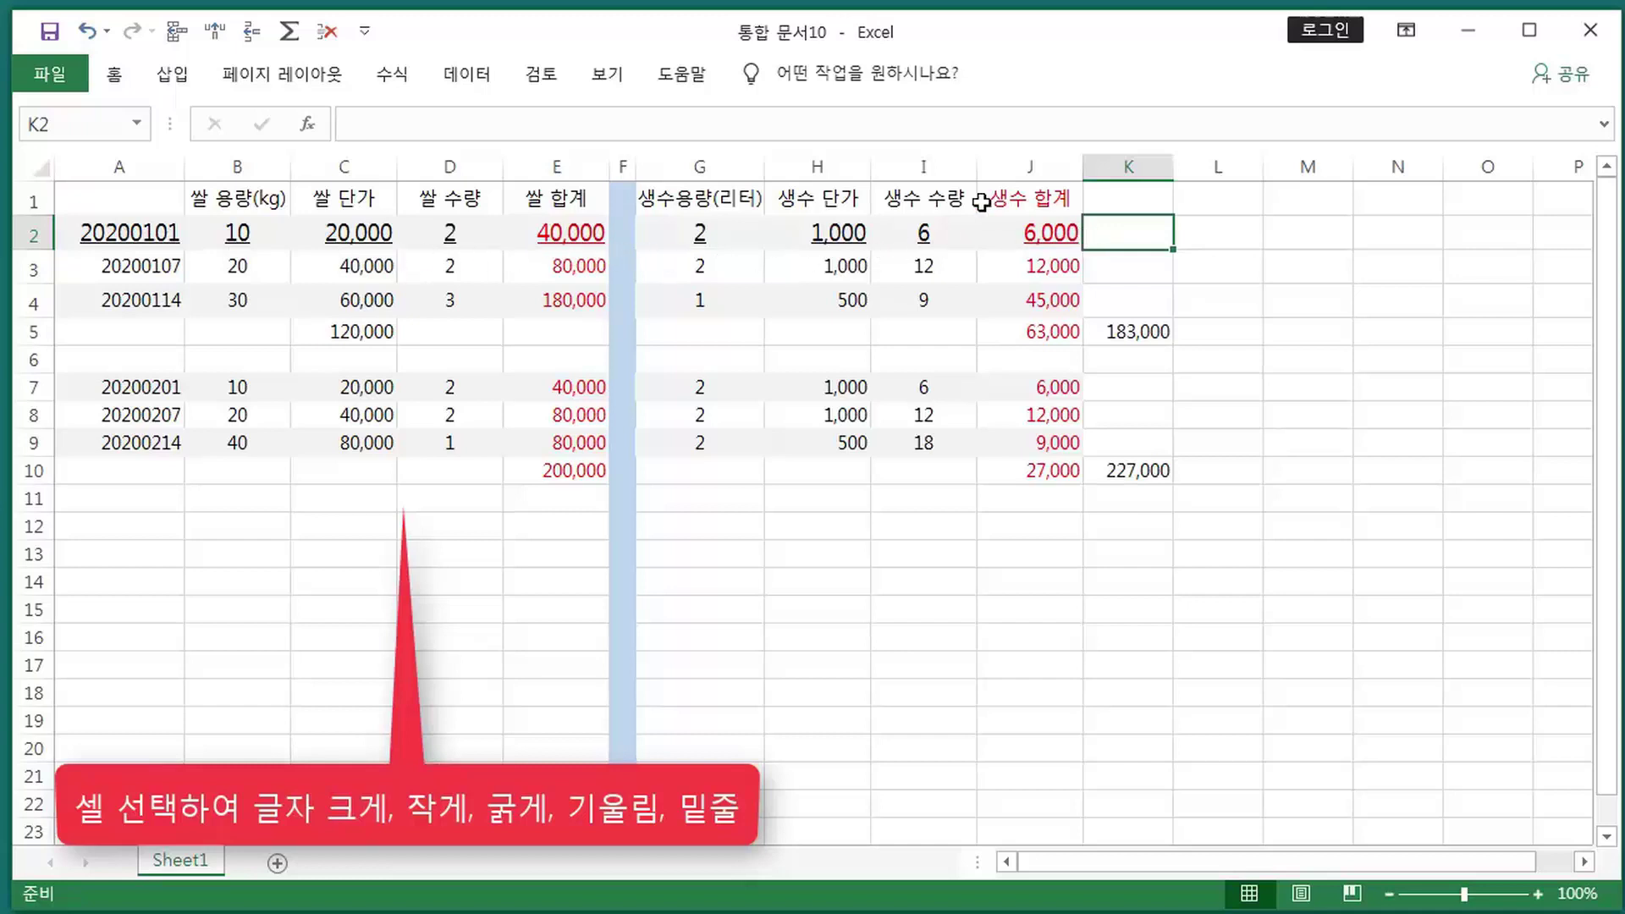
- Undo row 2's underline and try italic and bold, leaving both off
click(86, 28)
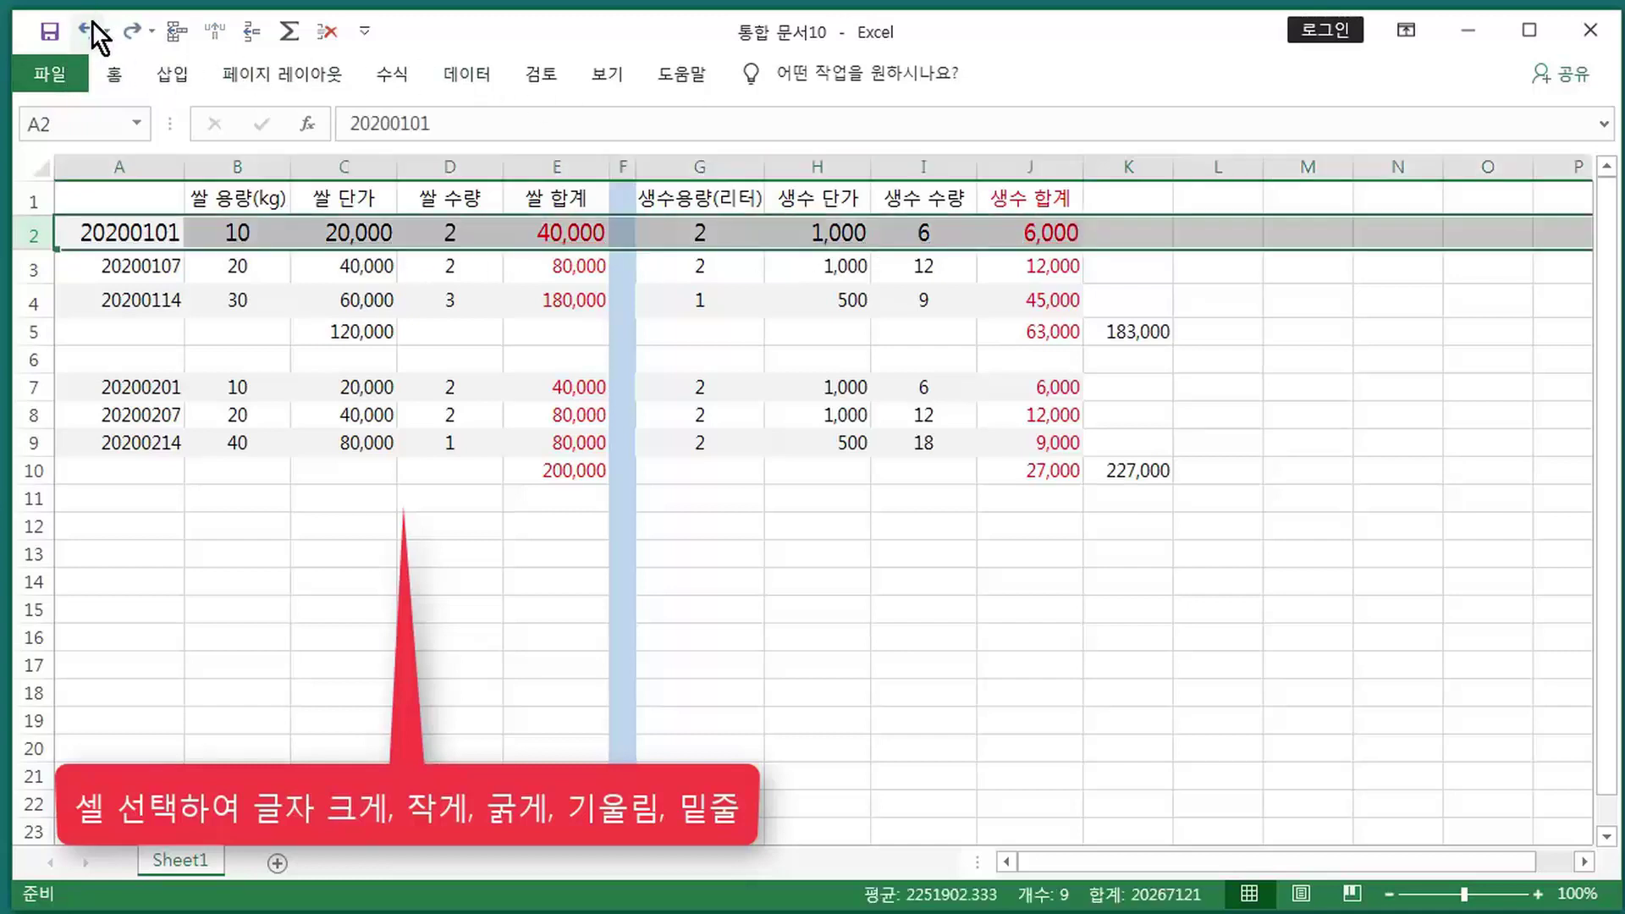
click(115, 72)
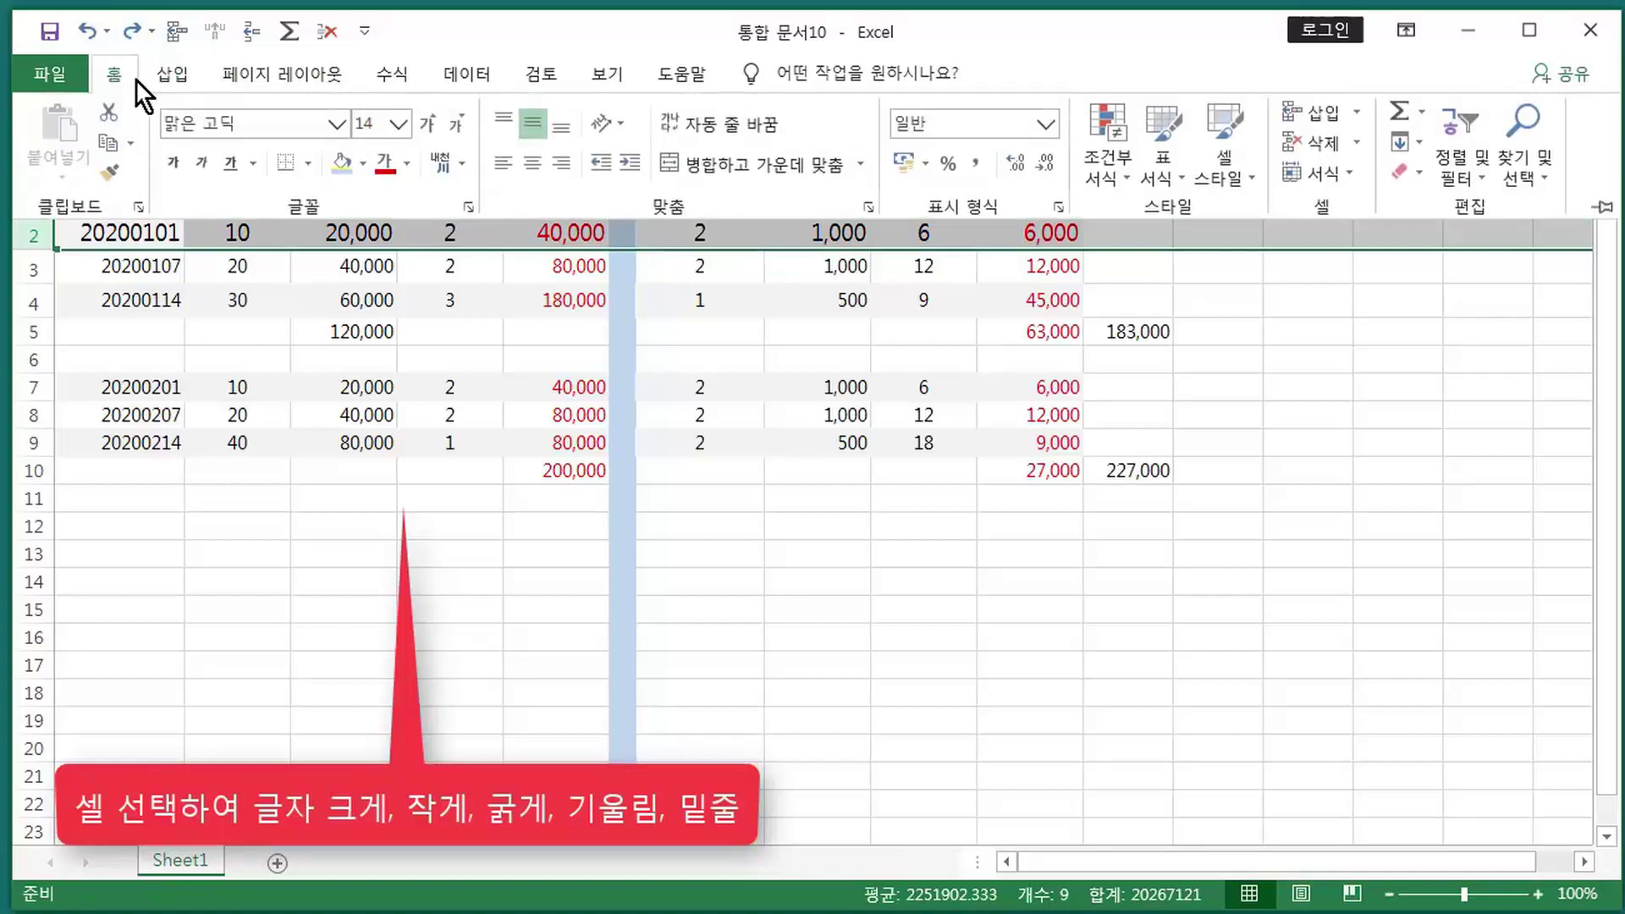
click(200, 160)
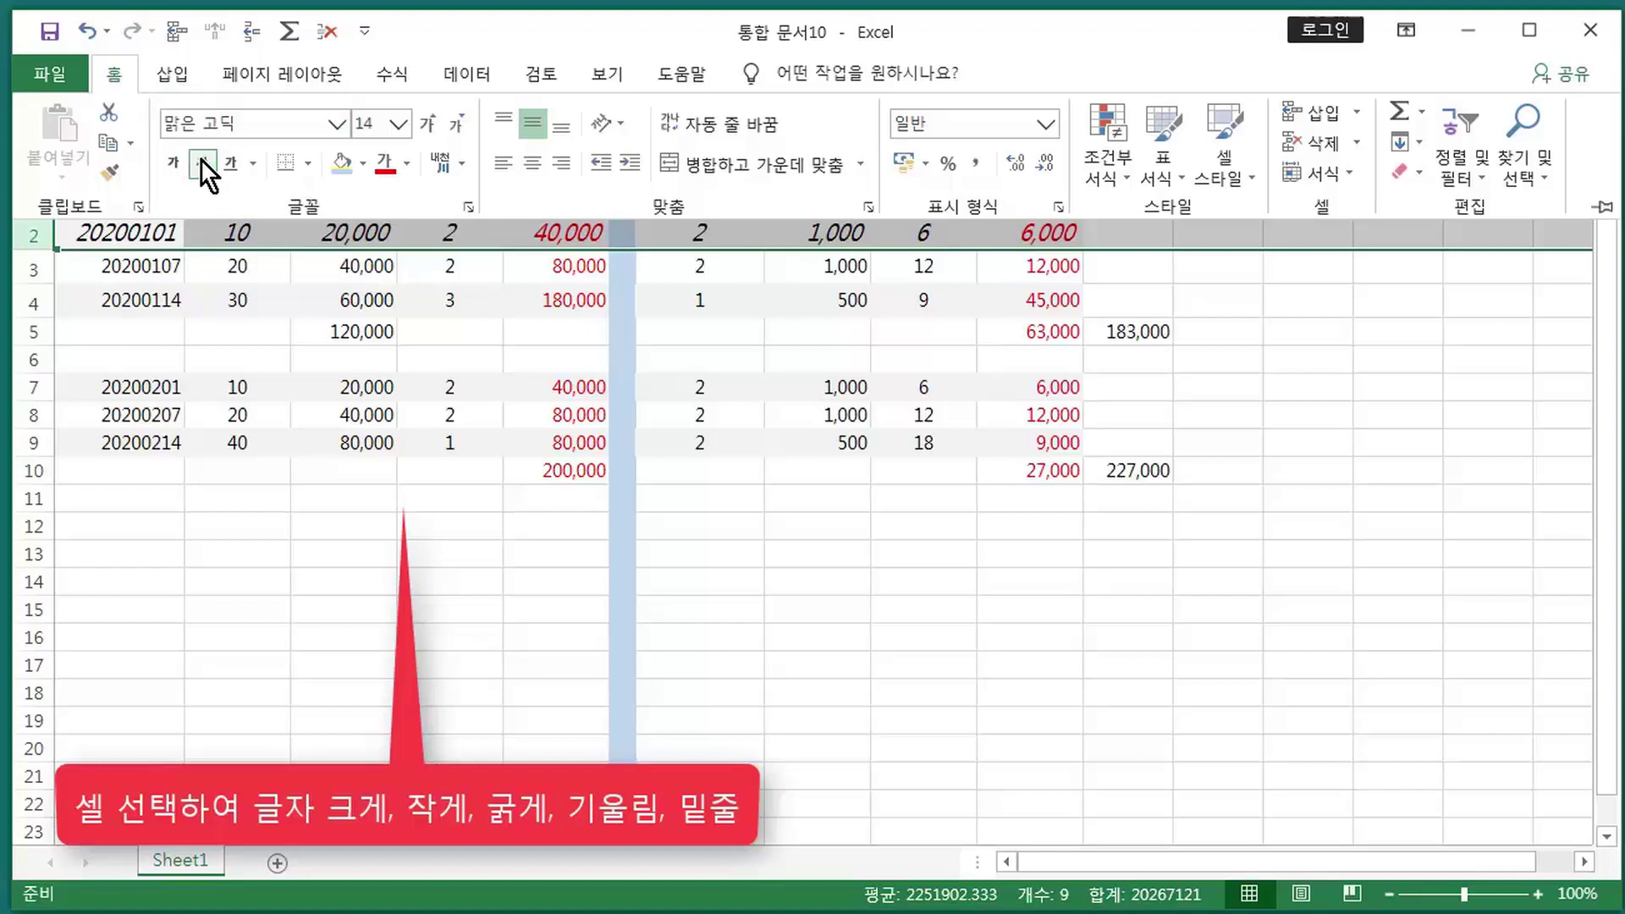
click(201, 160)
click(201, 159)
click(201, 159)
click(201, 156)
click(201, 159)
click(175, 160)
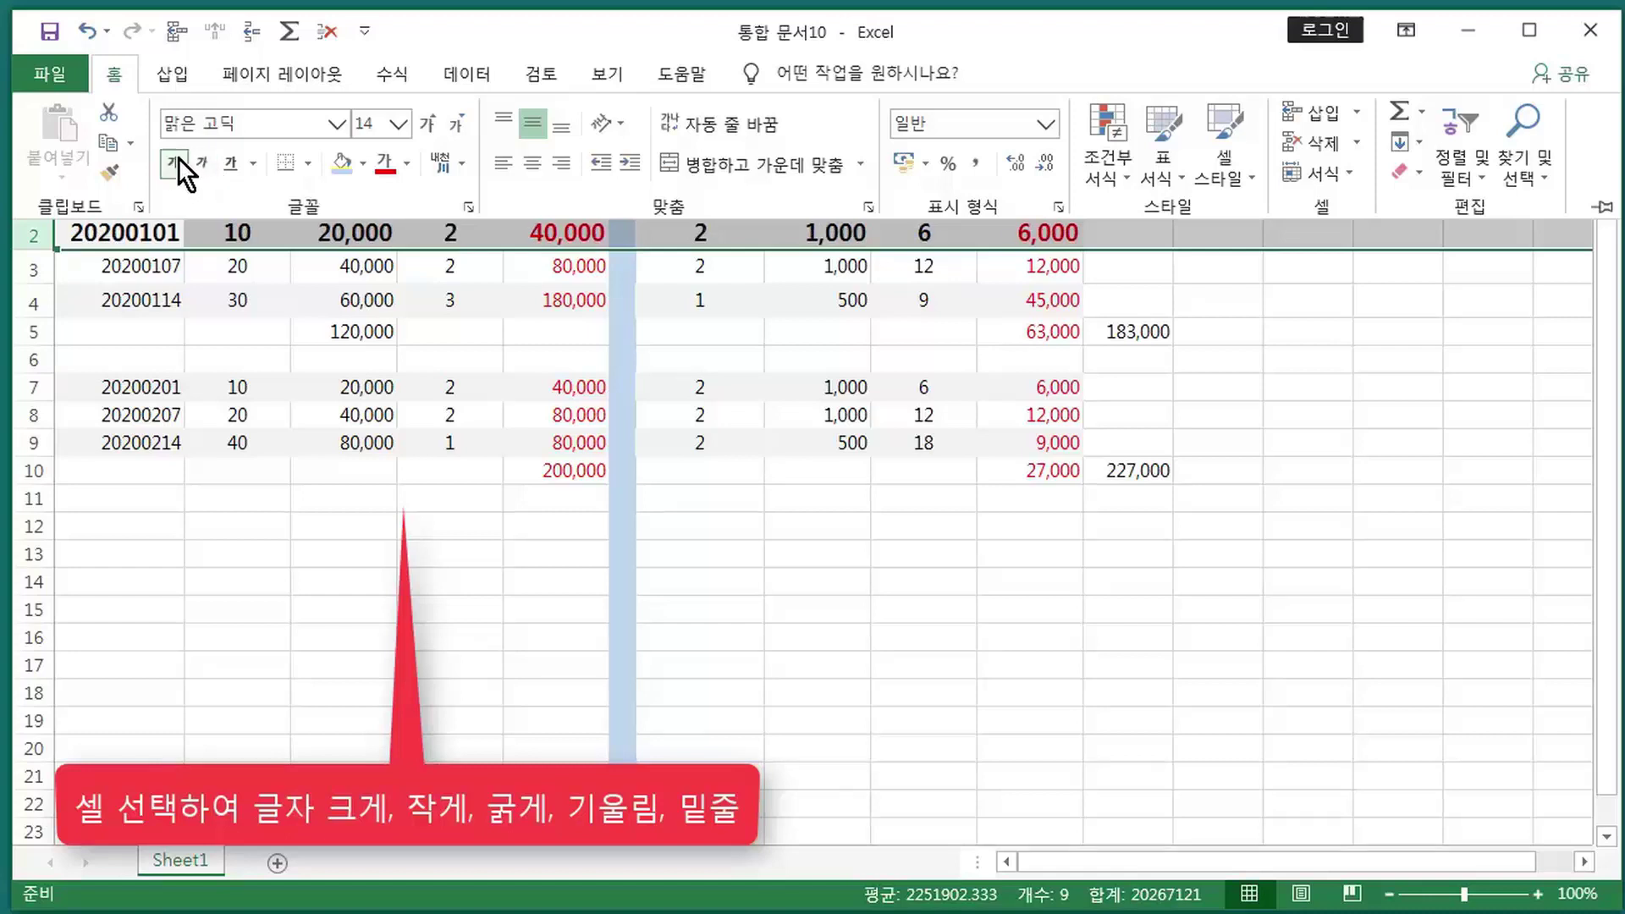
click(175, 161)
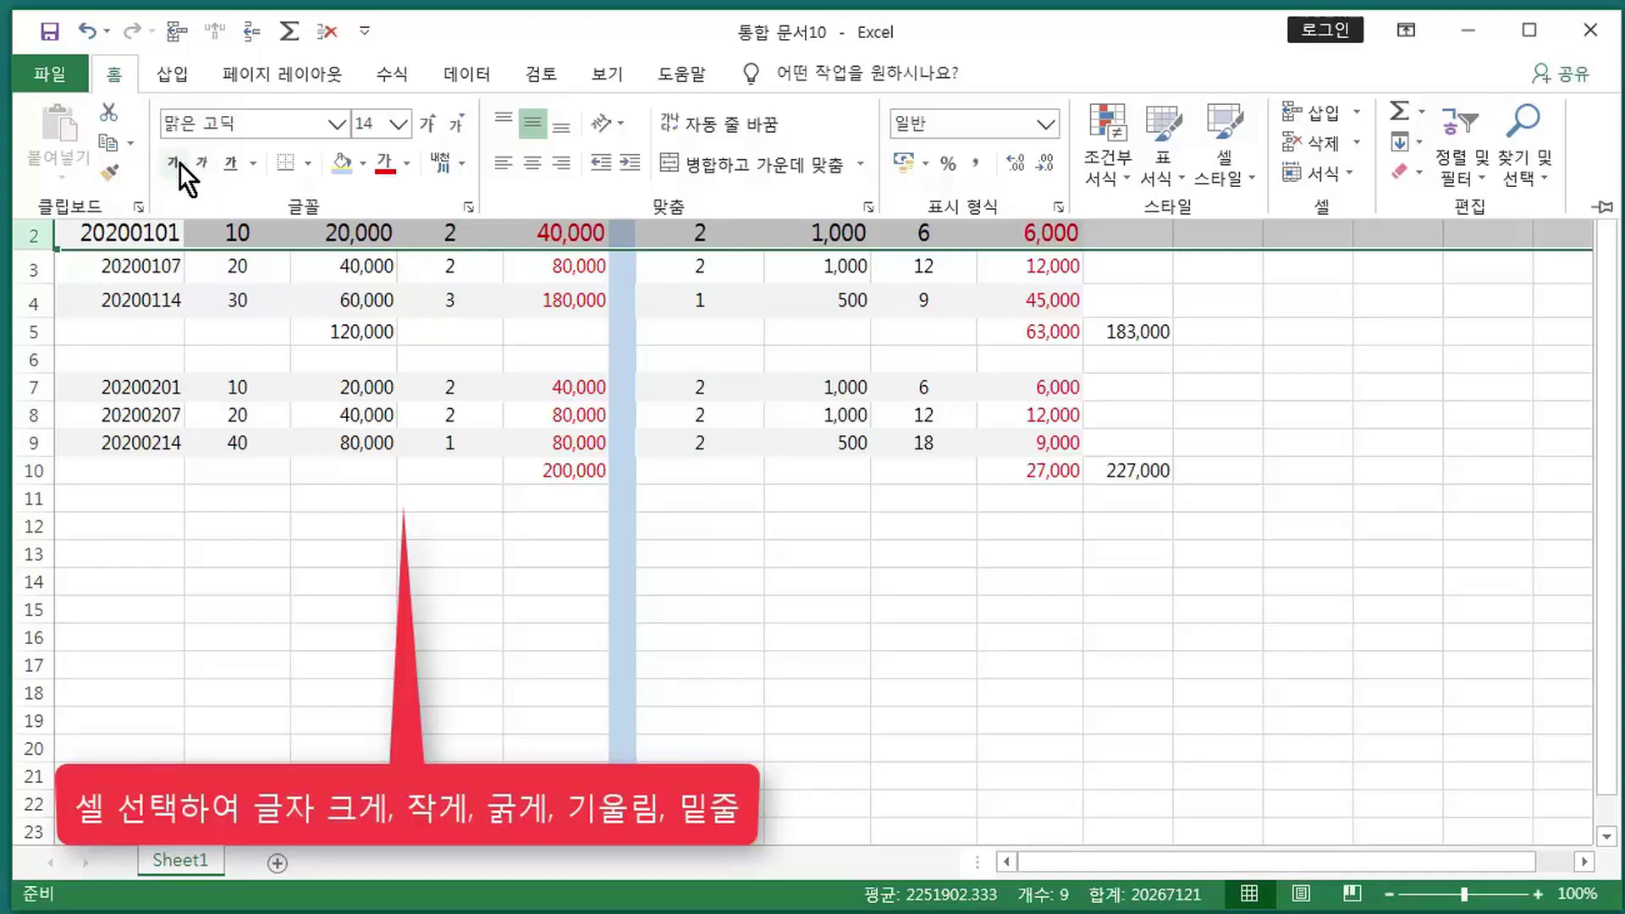
click(177, 161)
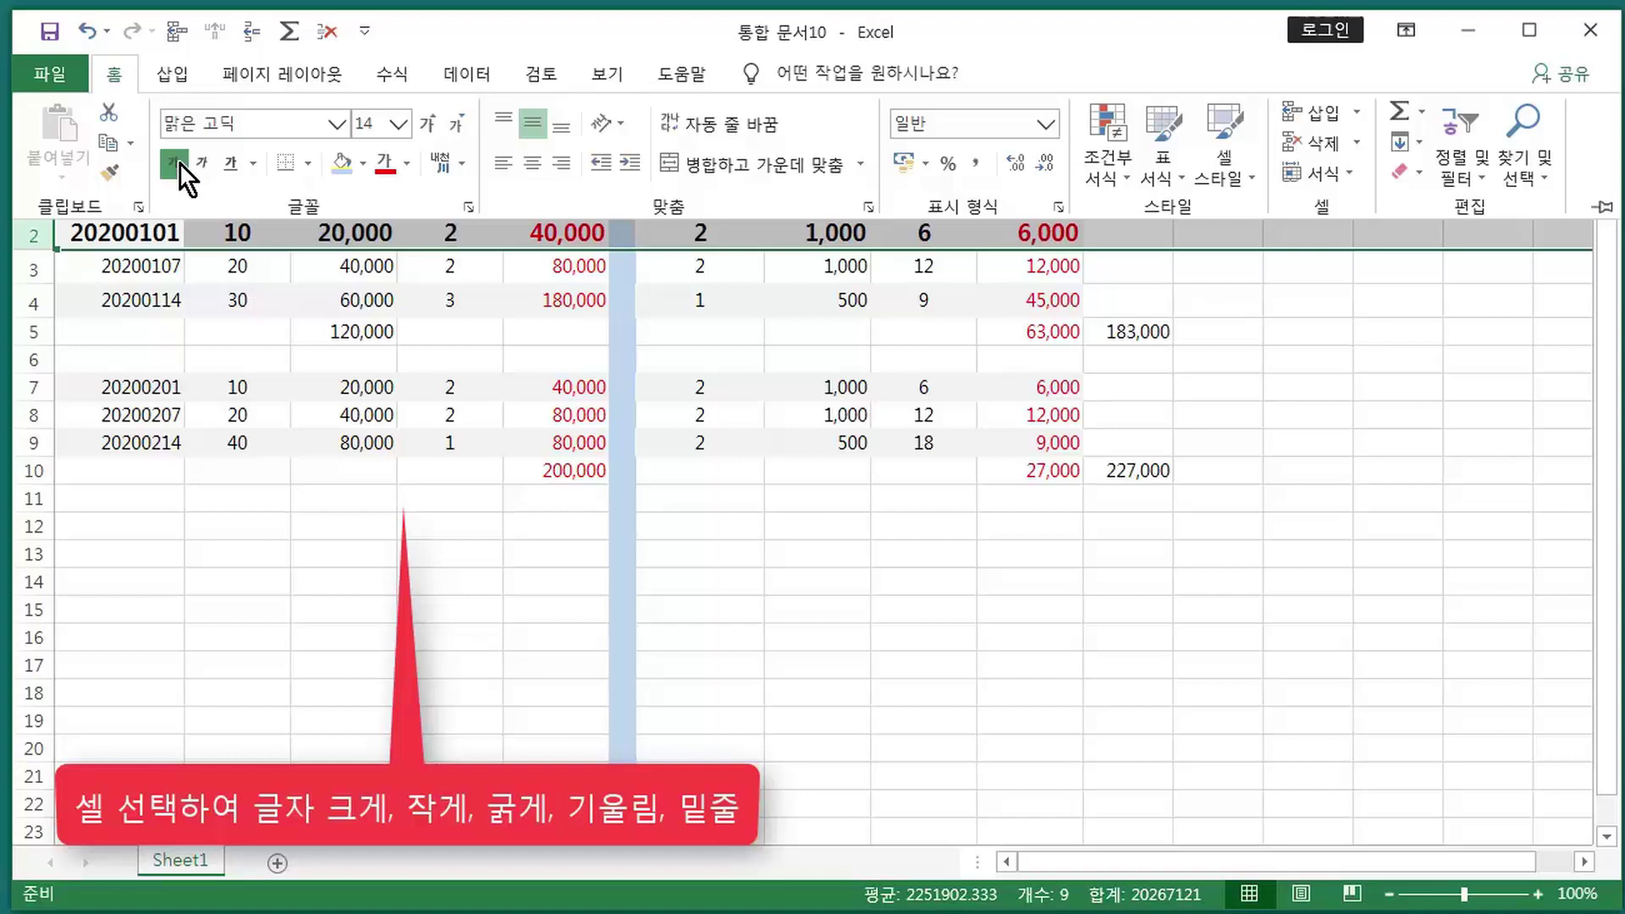
click(179, 163)
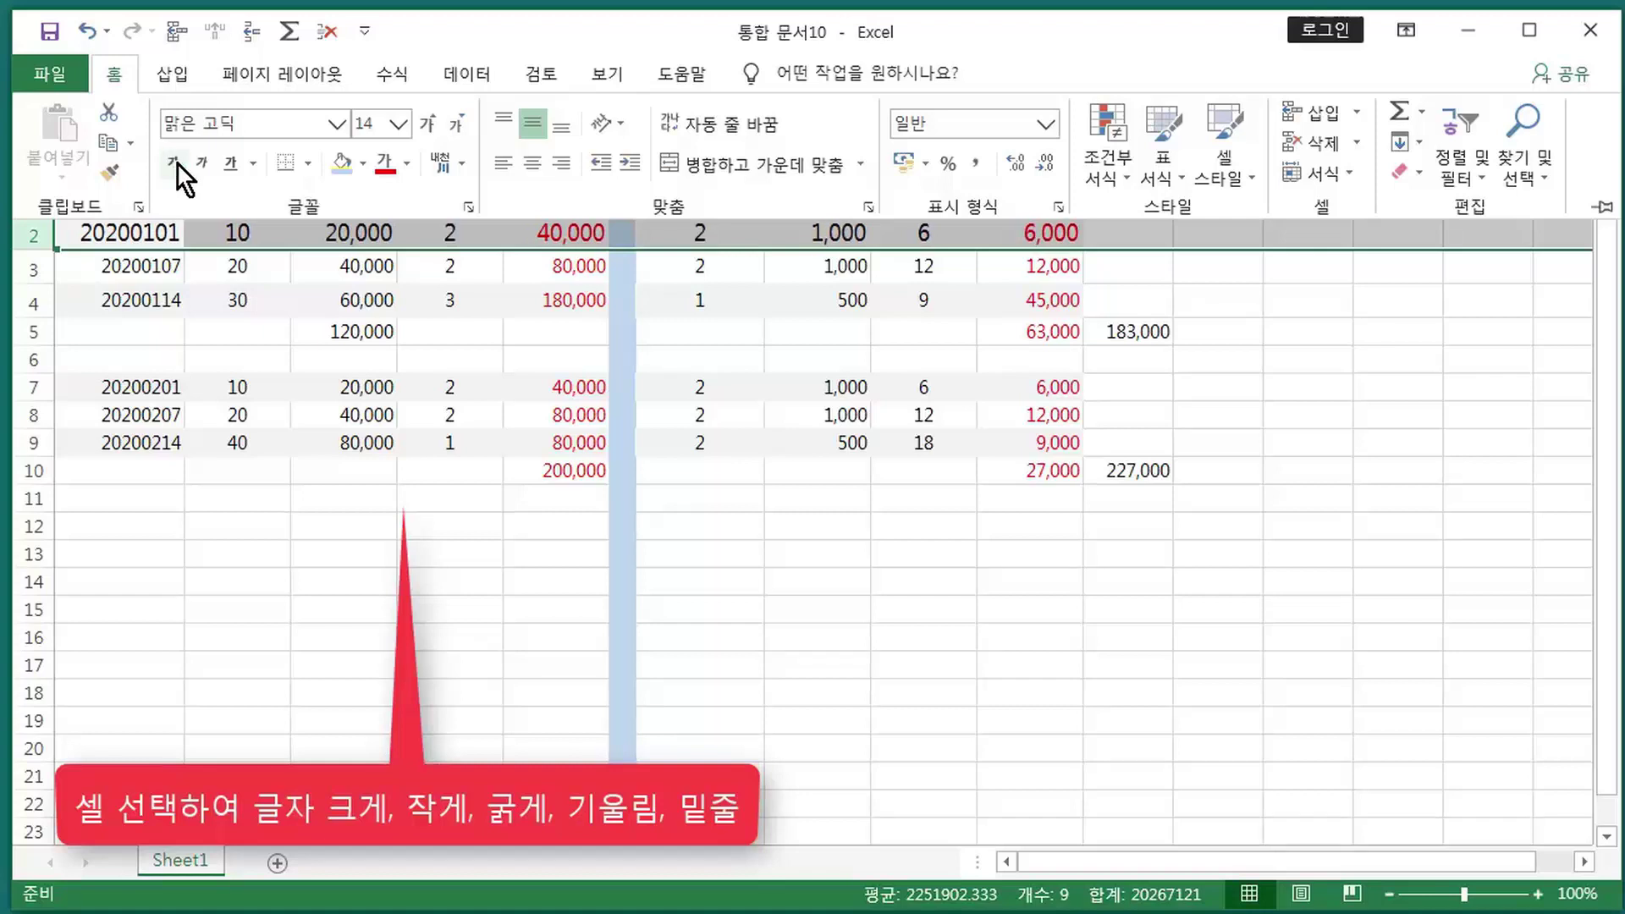
- Undo the recent changes so row 2 returns to size 11 and columns regain their original widths
click(85, 33)
click(85, 33)
click(85, 32)
click(84, 32)
click(84, 32)
click(84, 32)
click(85, 32)
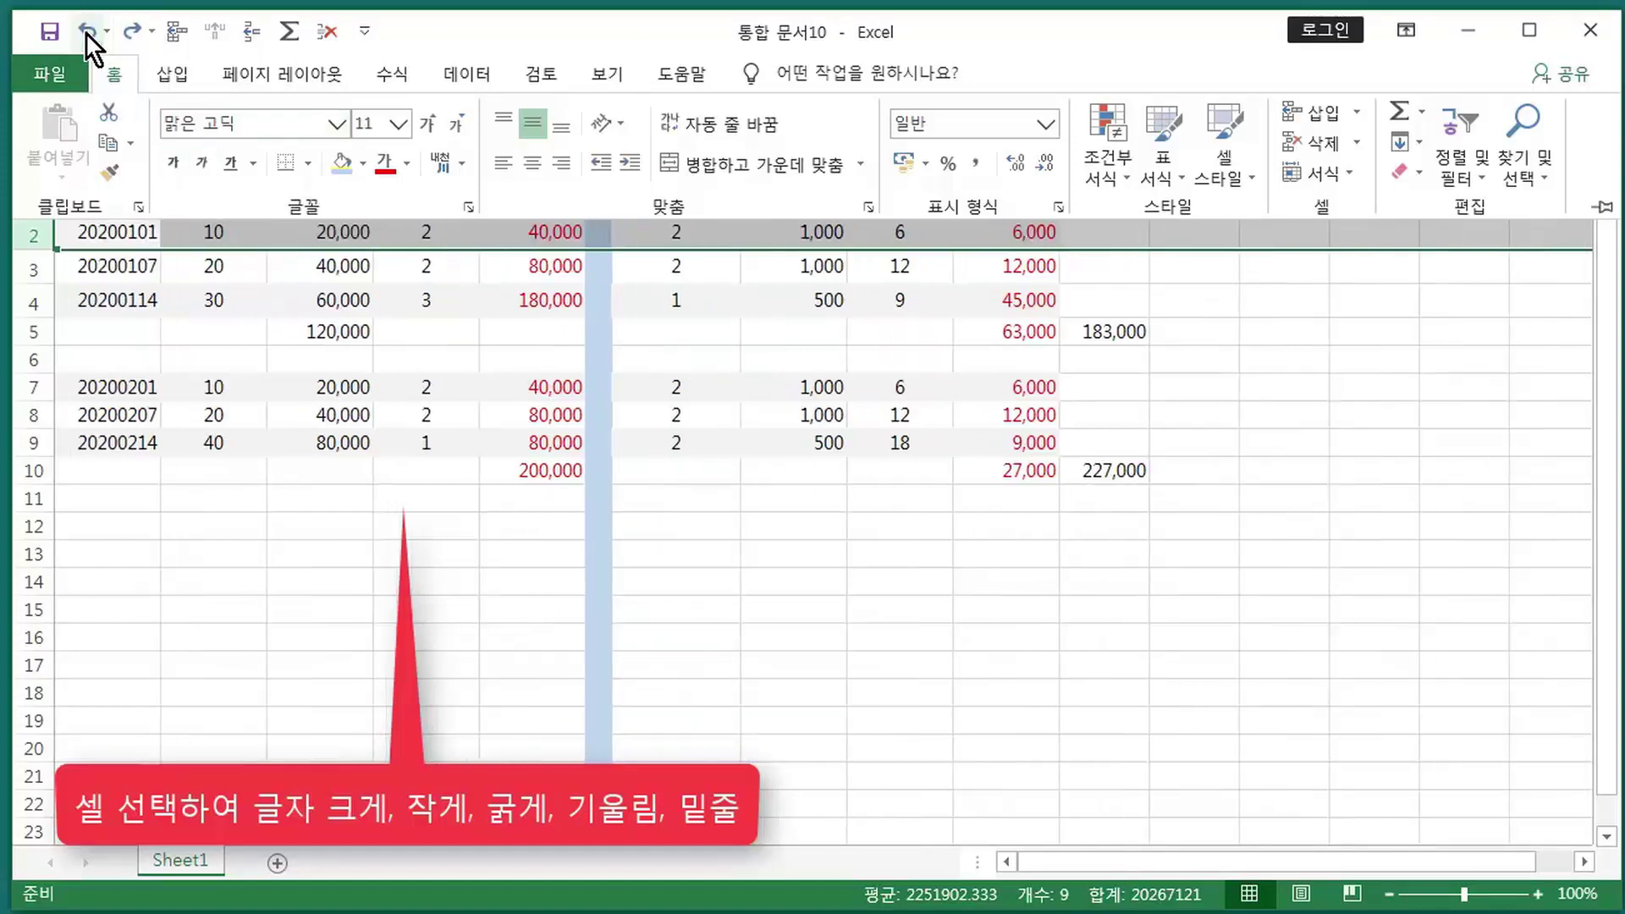
click(85, 32)
click(85, 32)
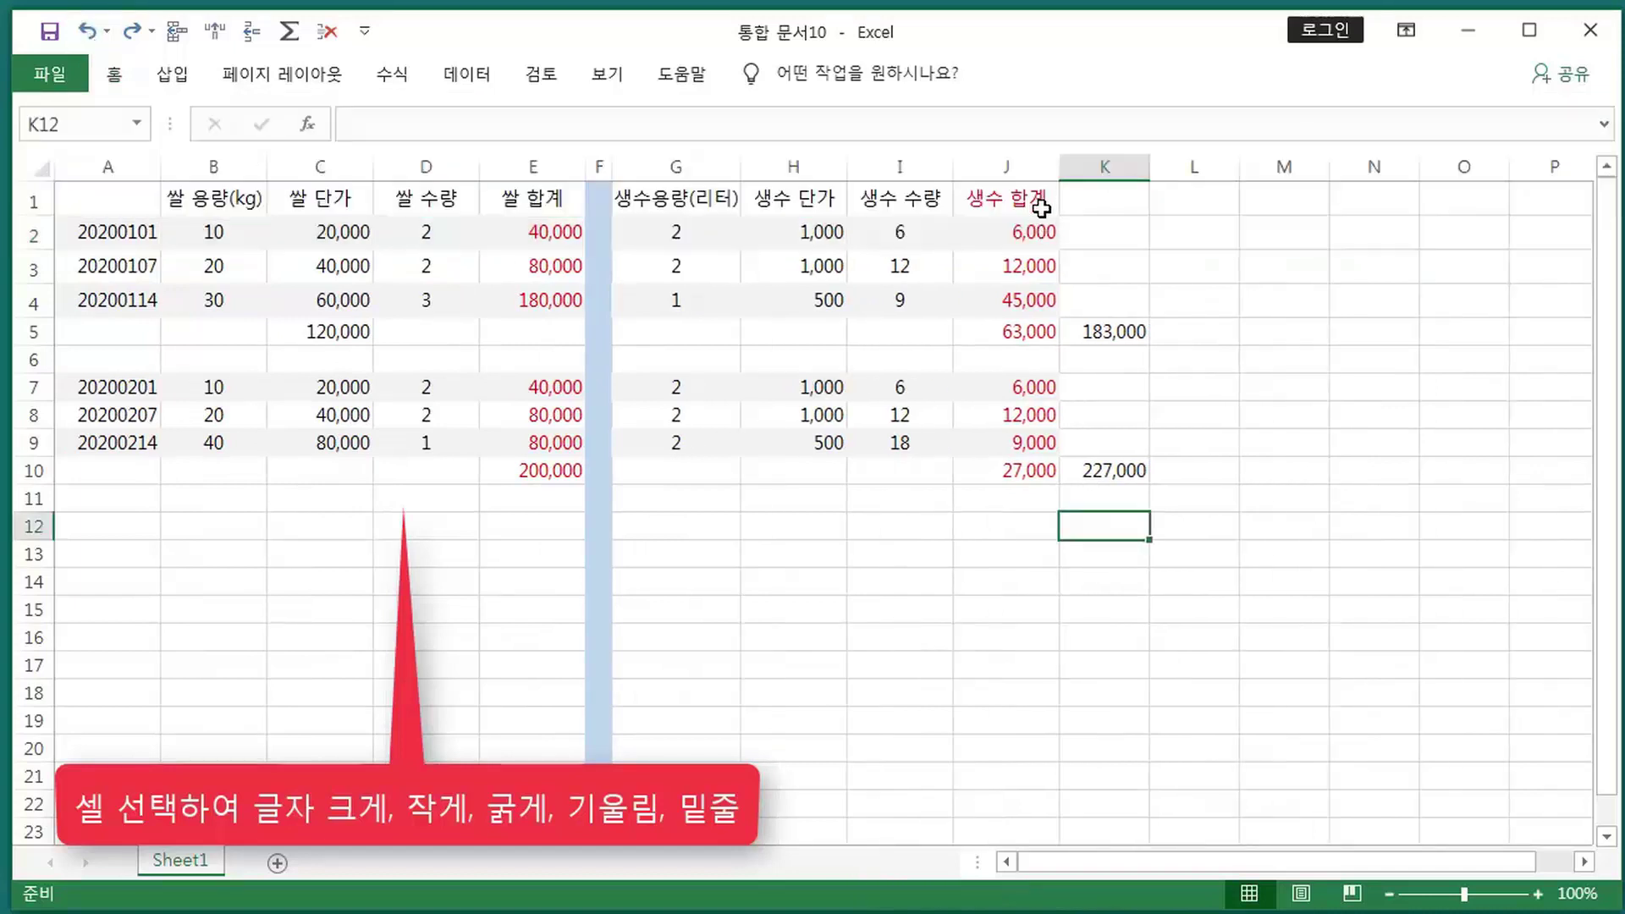
- Make the header row 1 bold
click(34, 201)
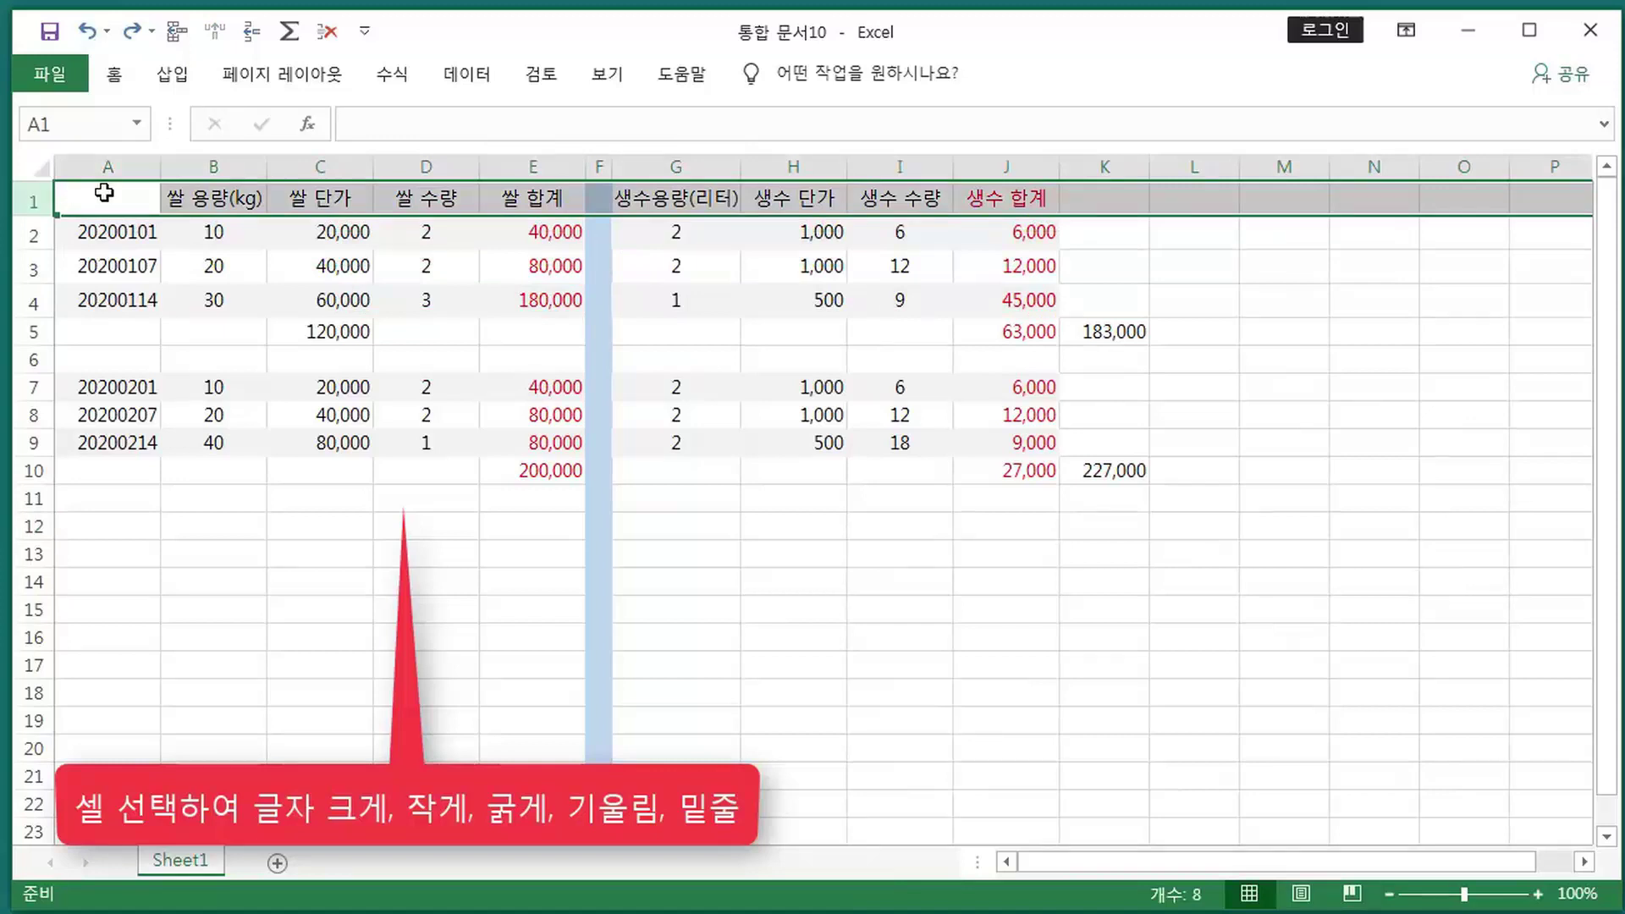
right_click(302, 202)
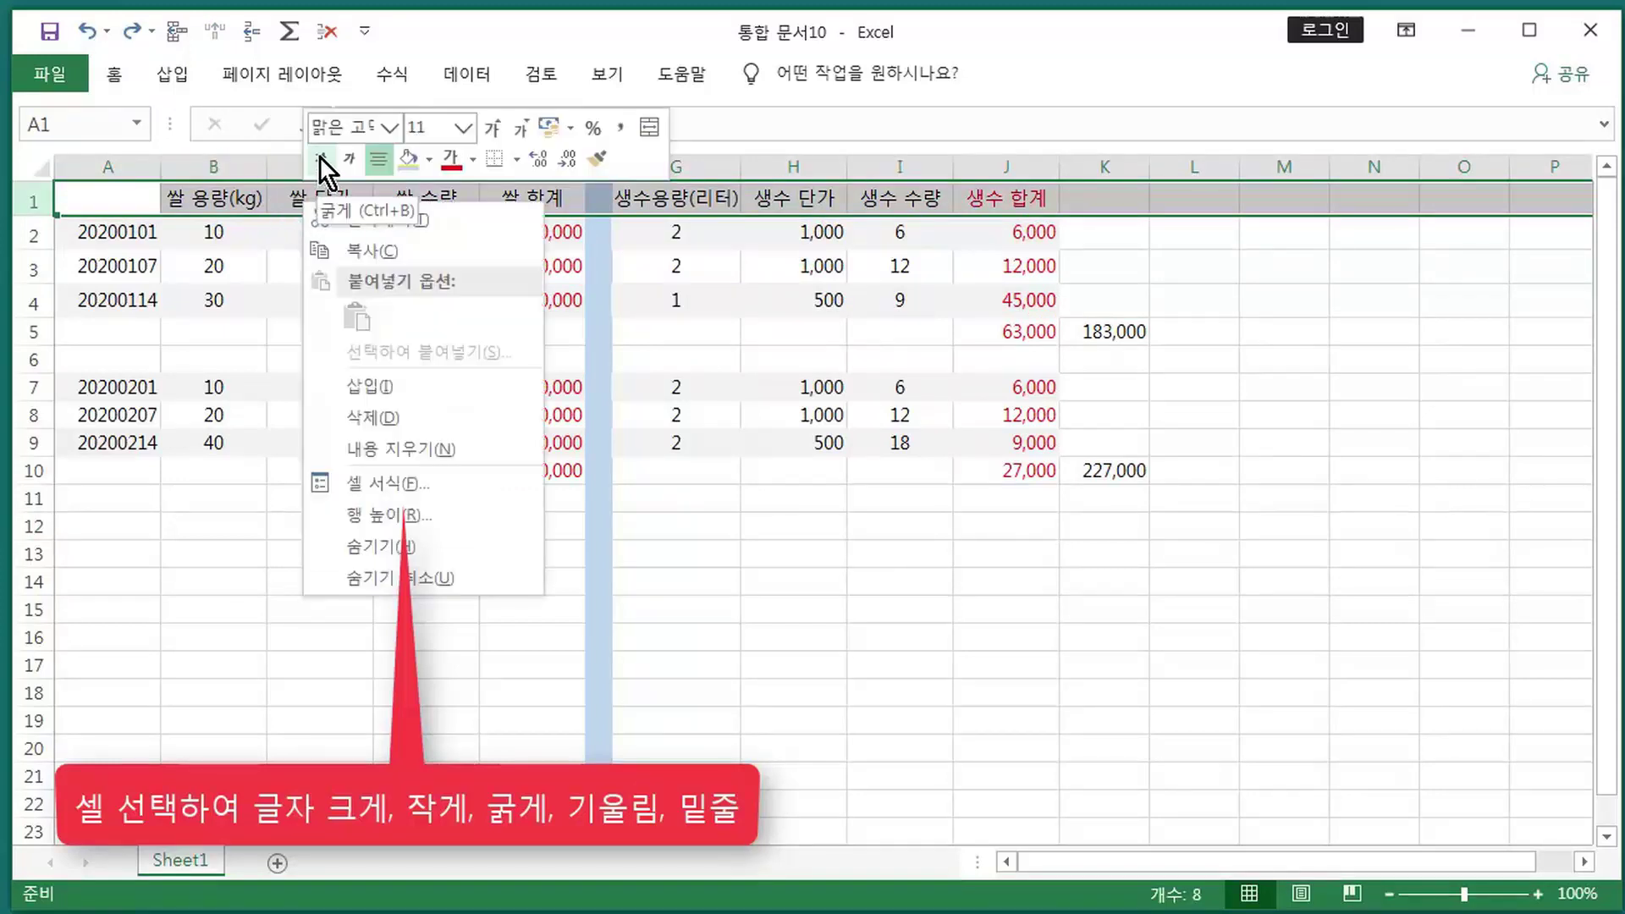
click(320, 158)
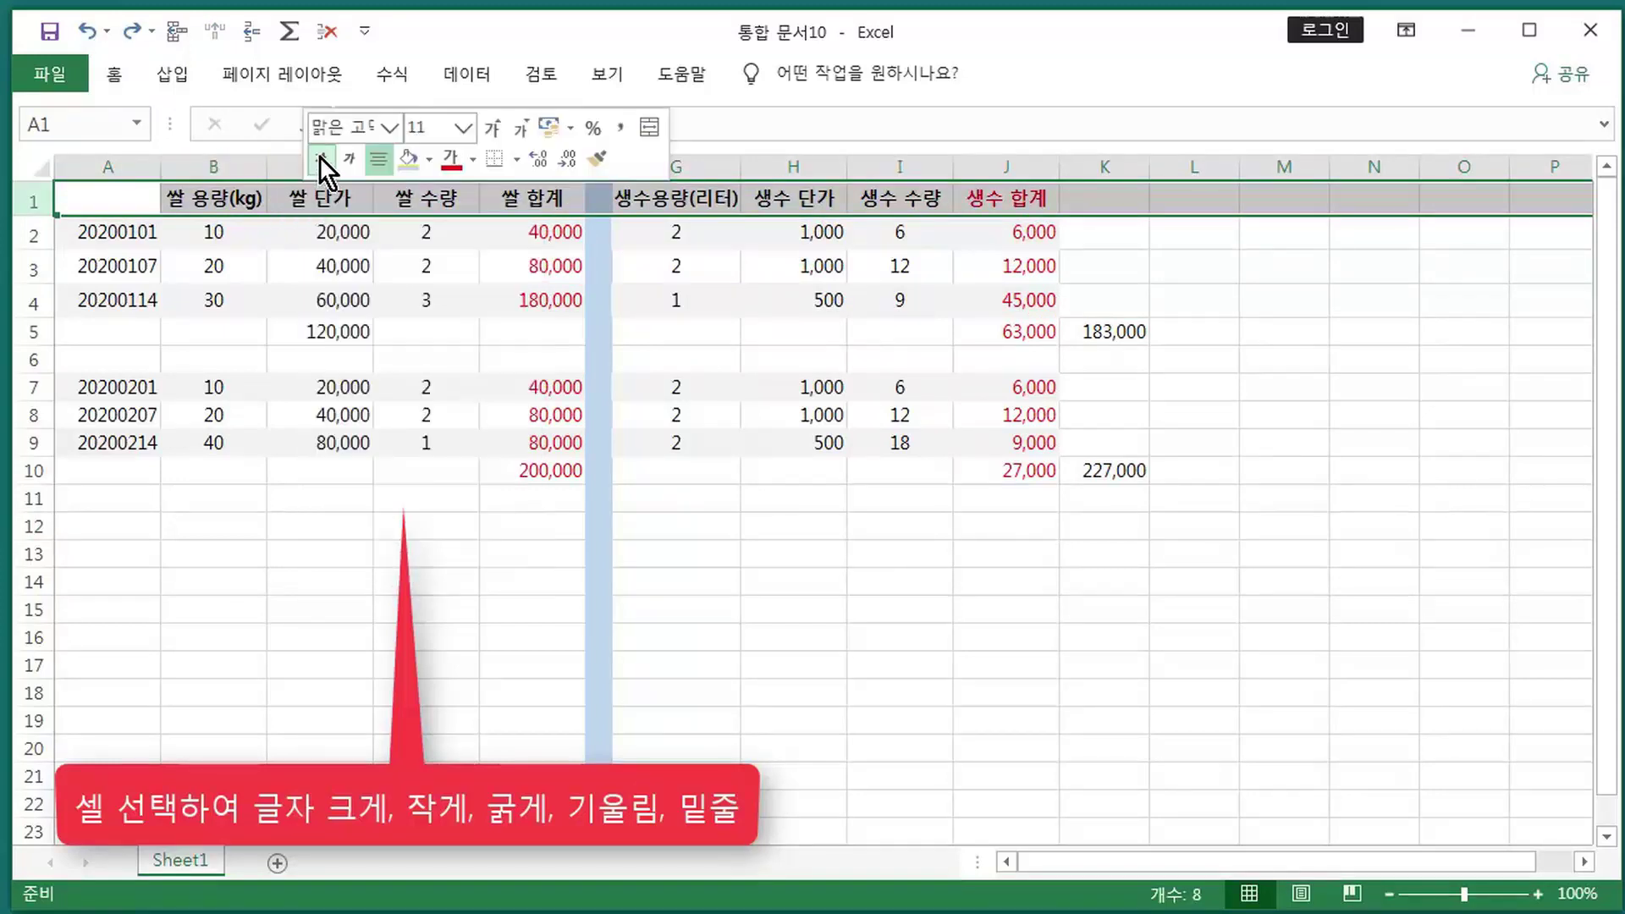
click(1187, 201)
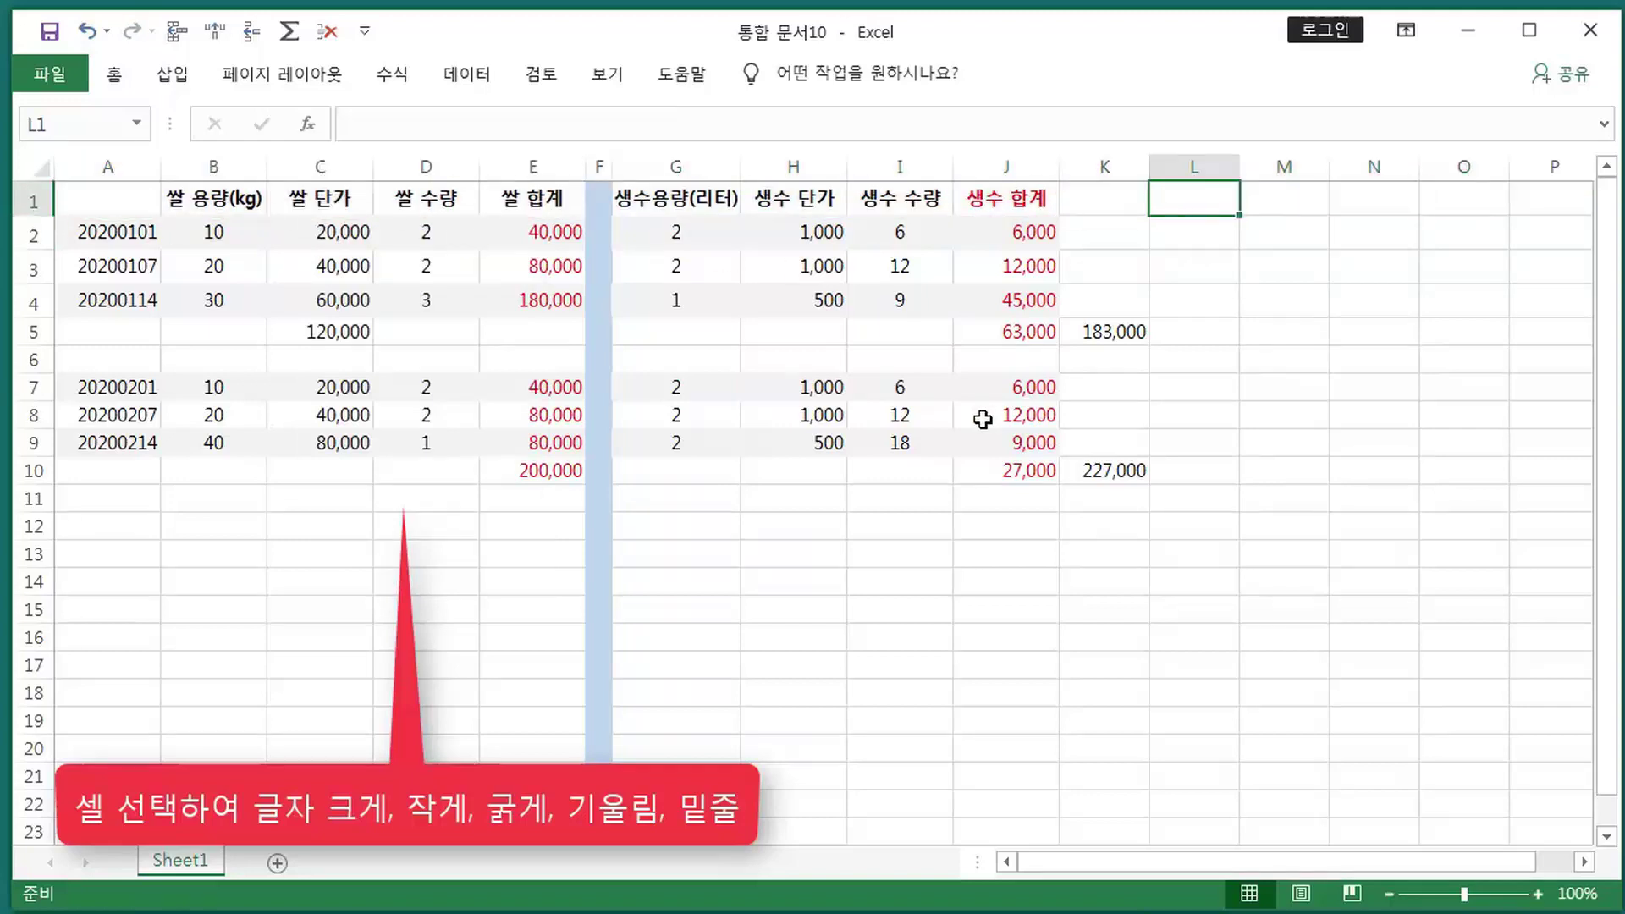
- Make the water totals in column J bold
click(1036, 163)
right_click(1016, 351)
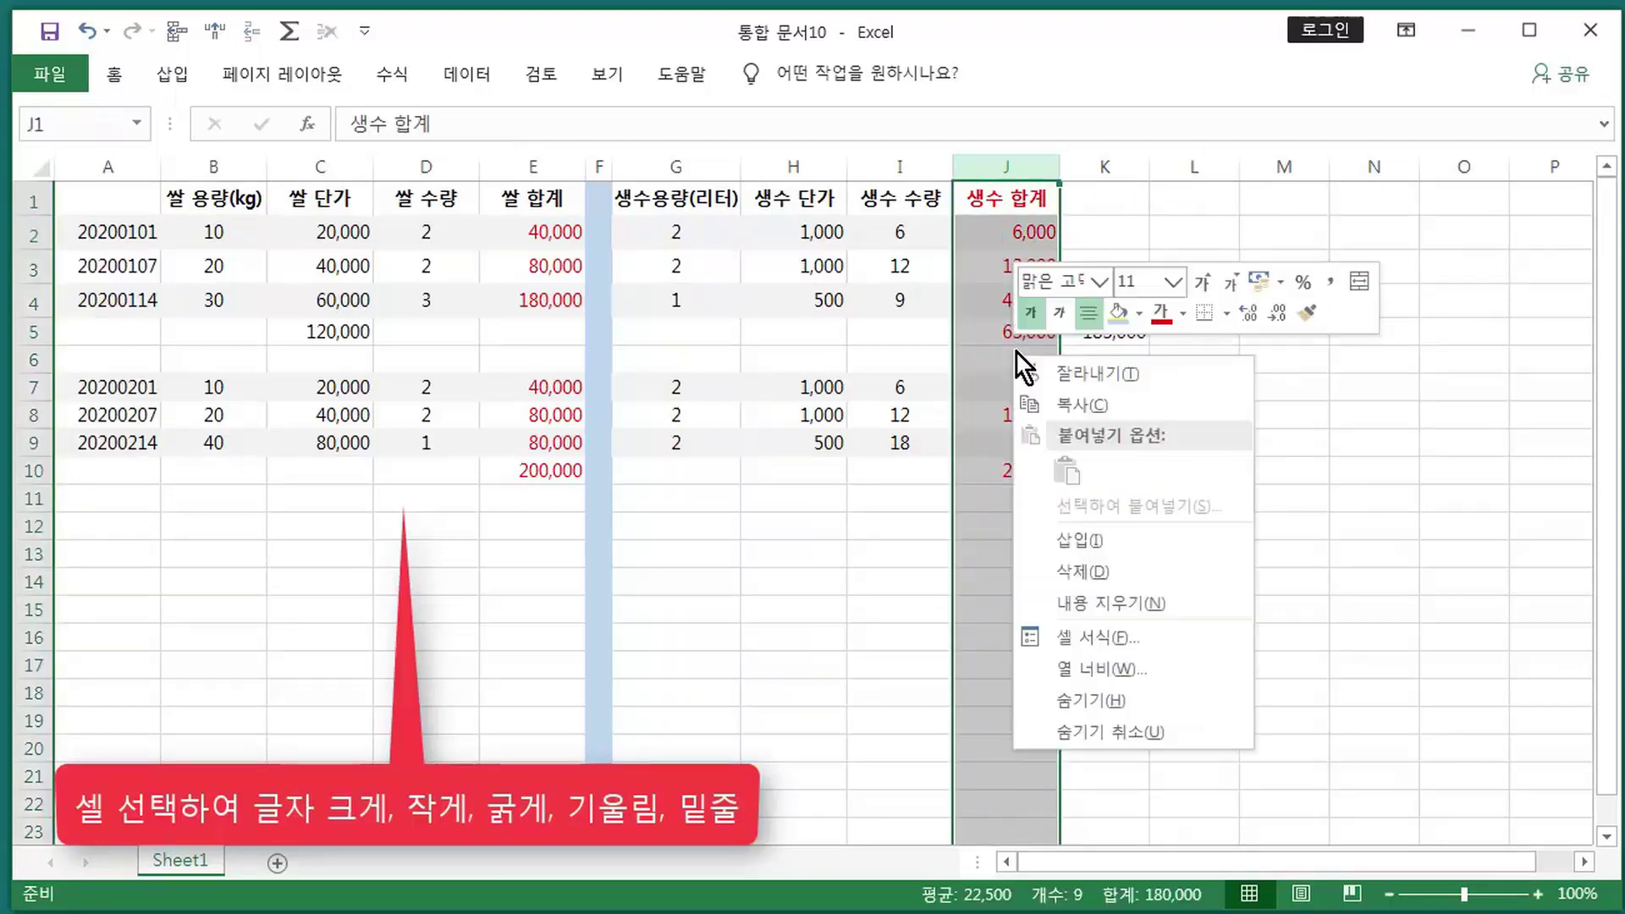
click(1029, 312)
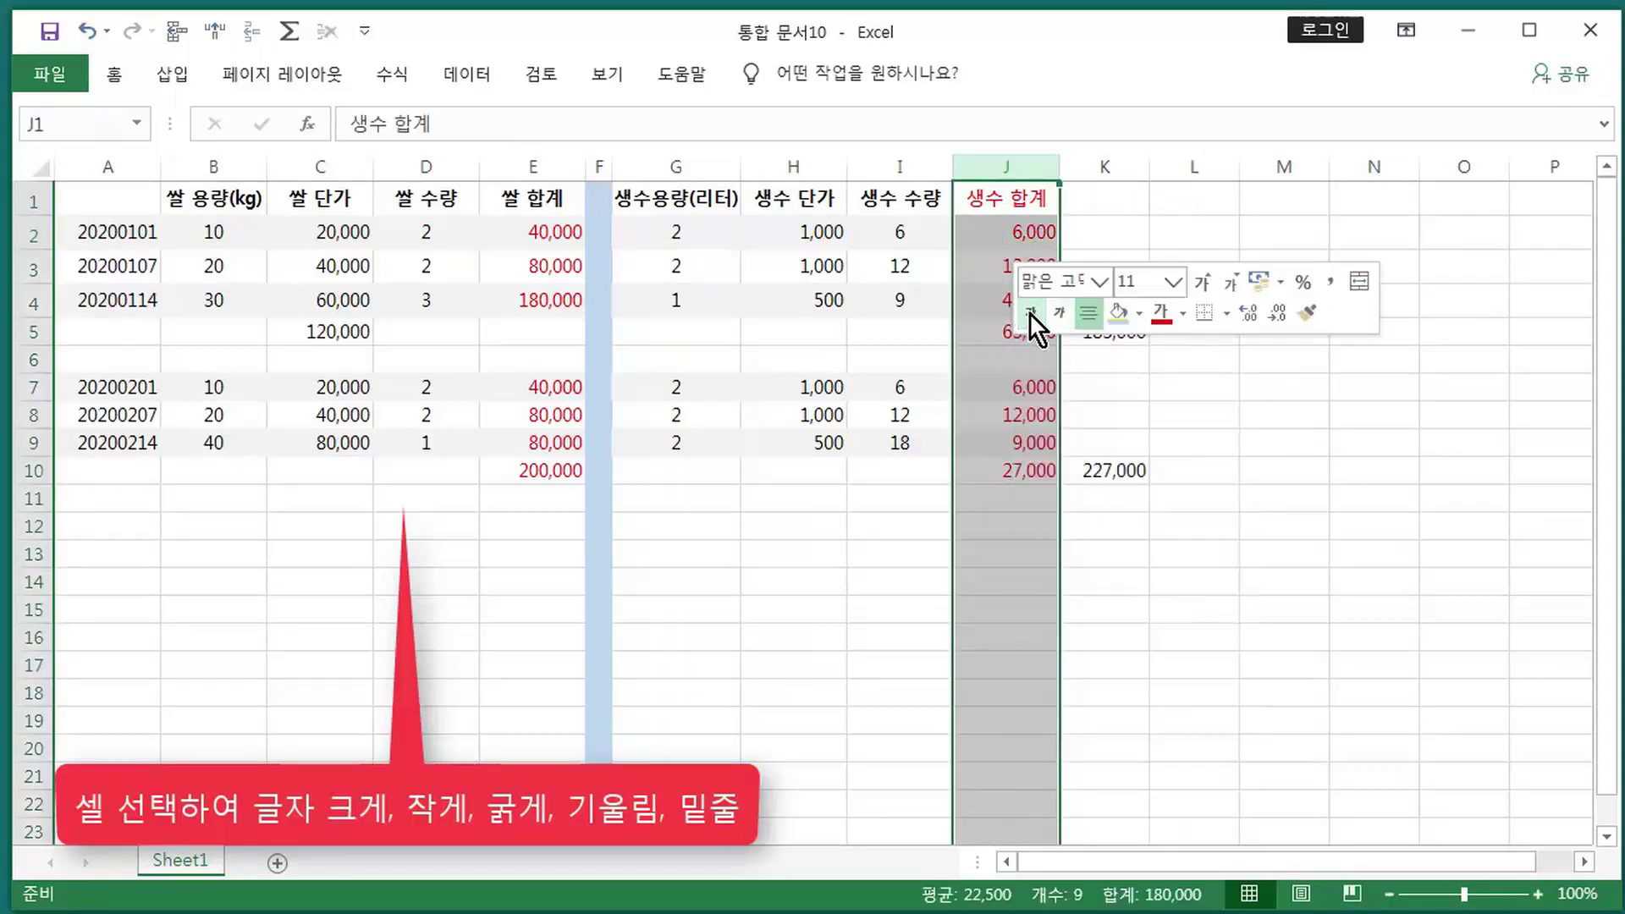
click(1001, 521)
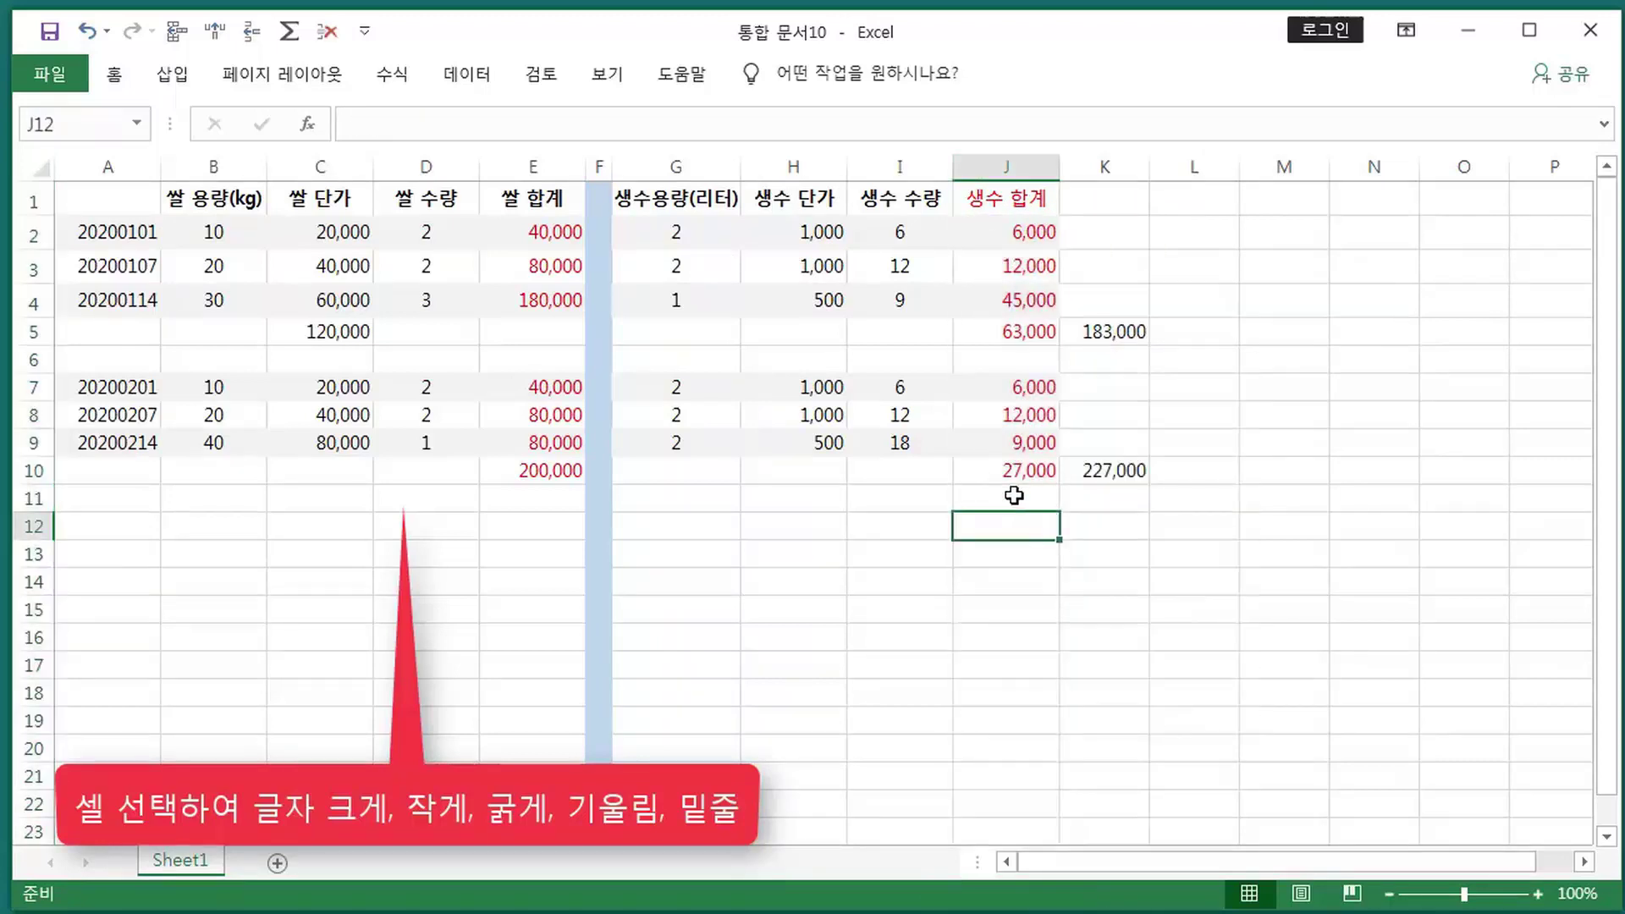
click(1020, 171)
right_click(1027, 171)
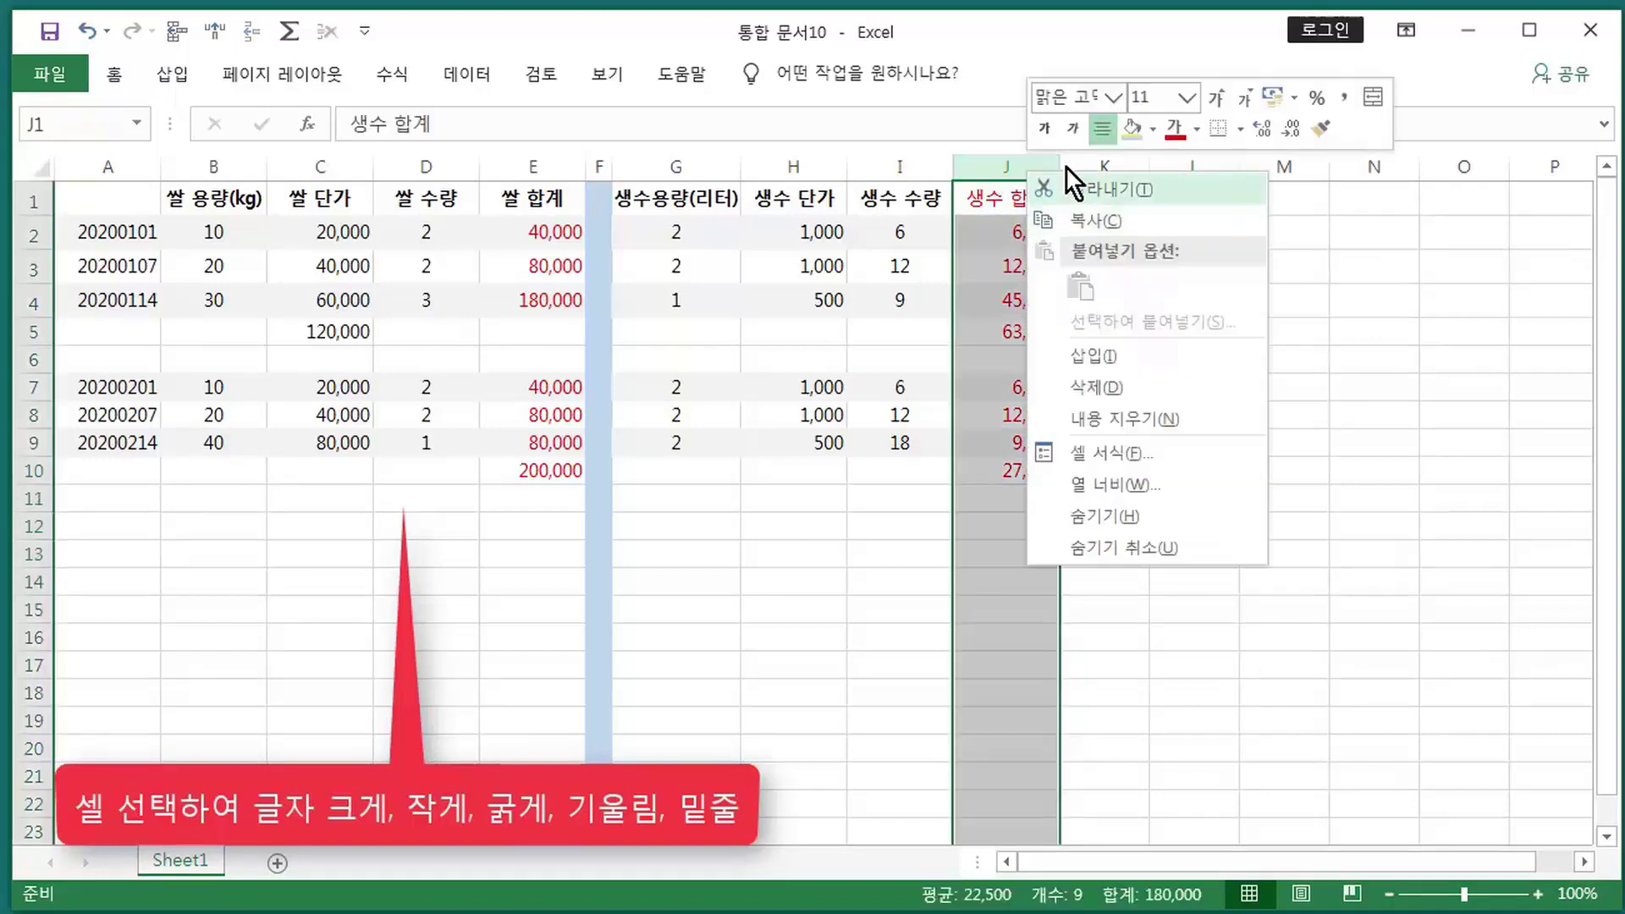
click(1042, 130)
drag(994, 548, 997, 529)
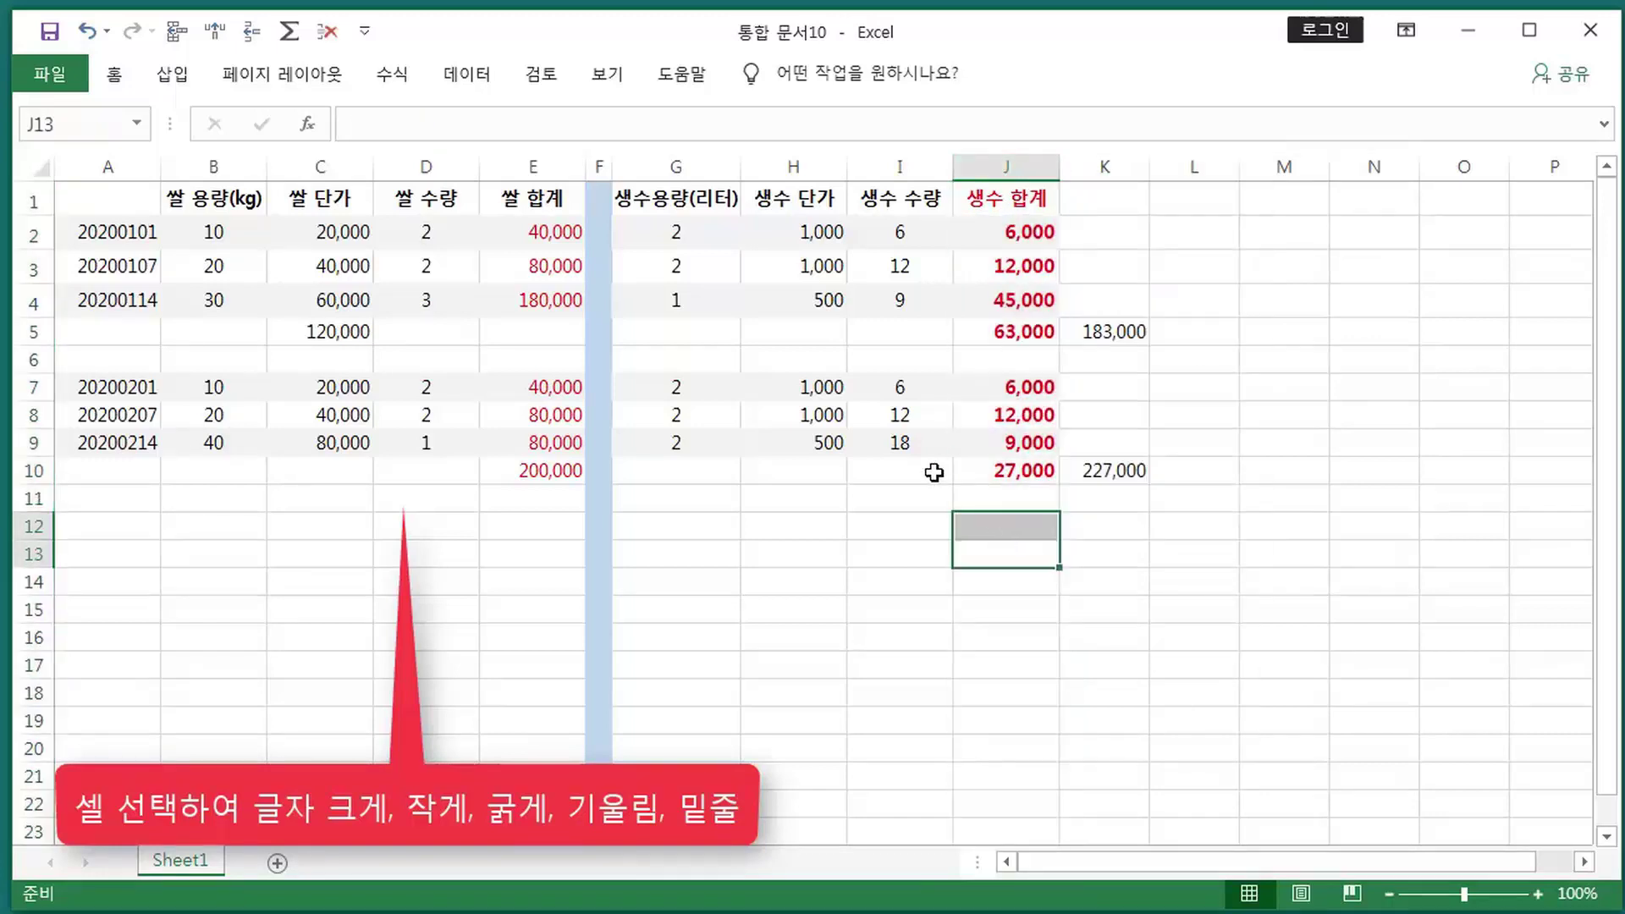
- Make the rice totals in column E bold
click(546, 164)
right_click(550, 167)
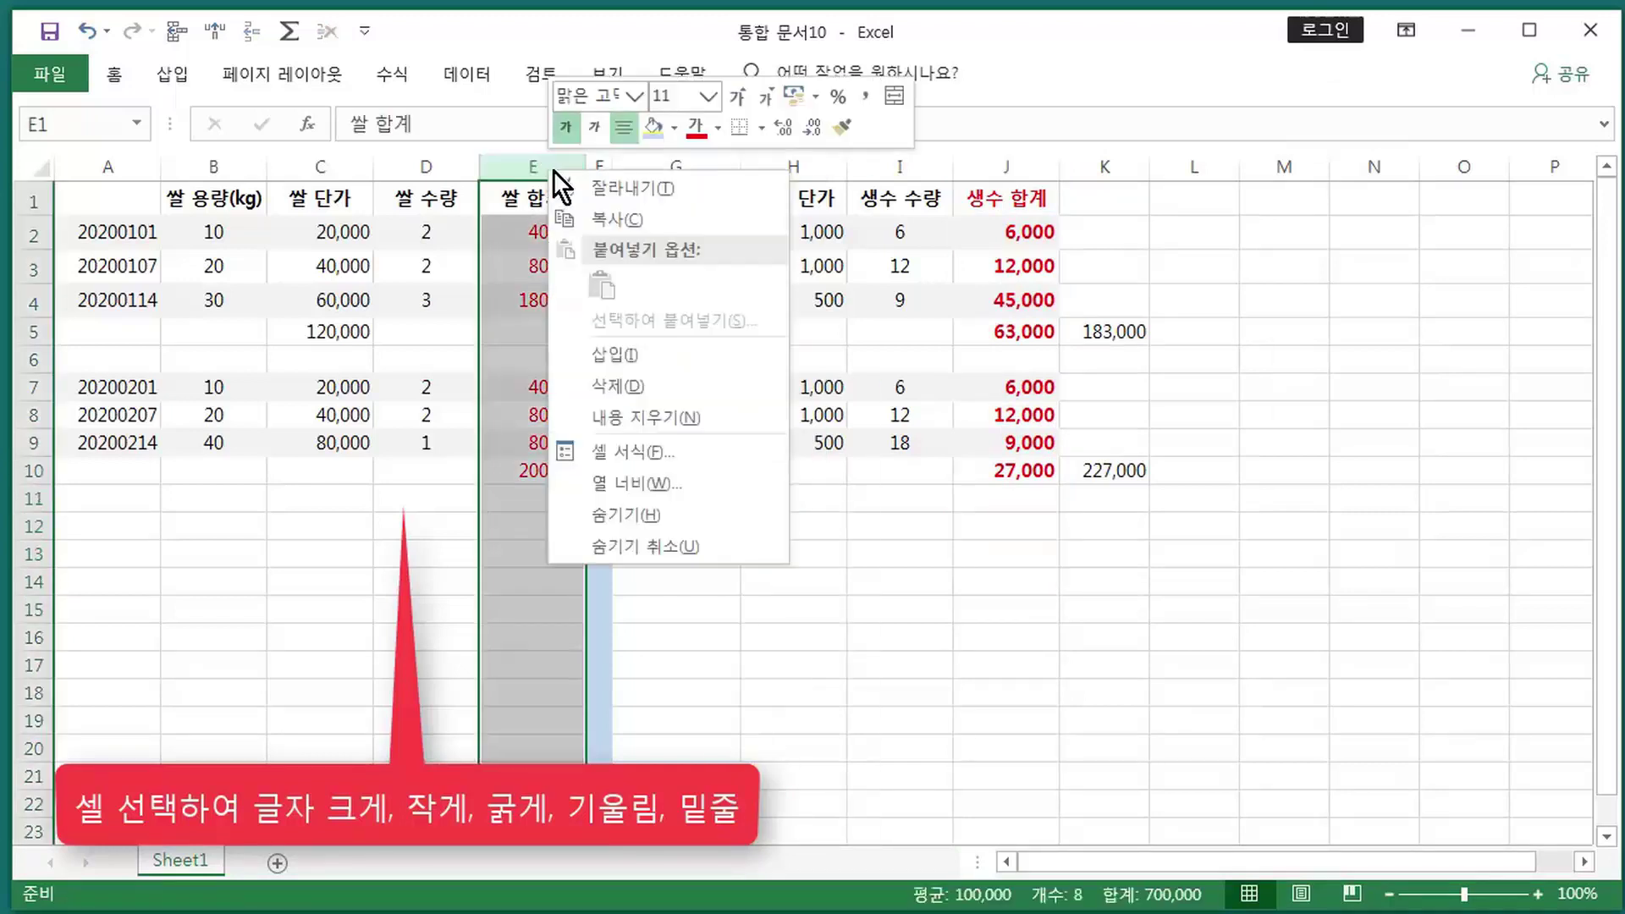
click(568, 128)
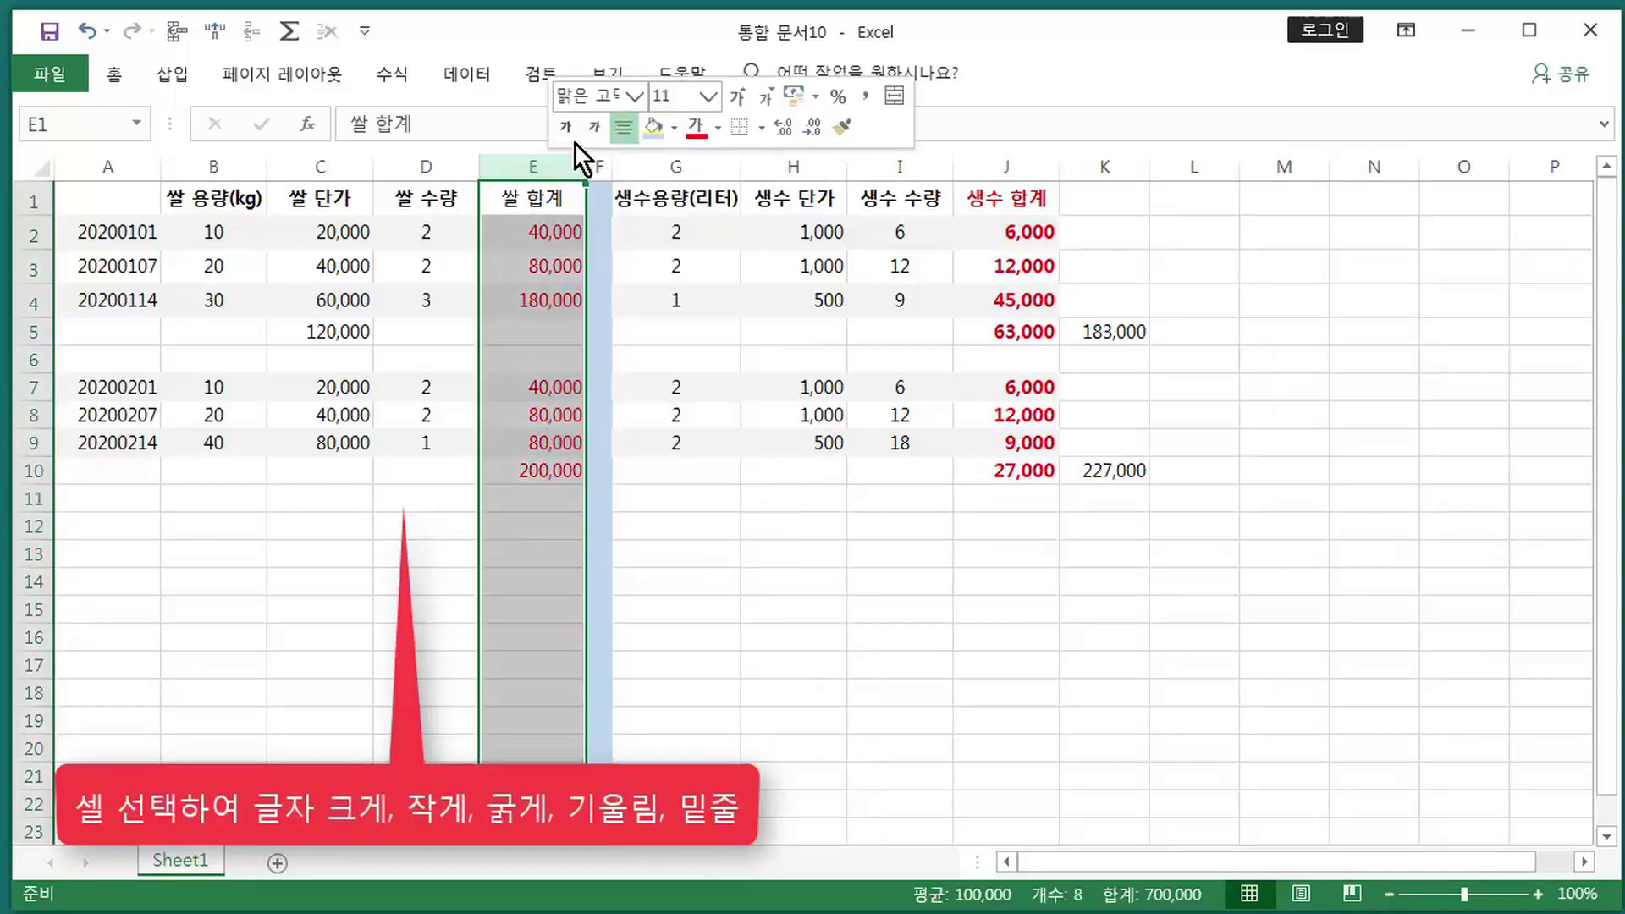
click(568, 132)
click(426, 496)
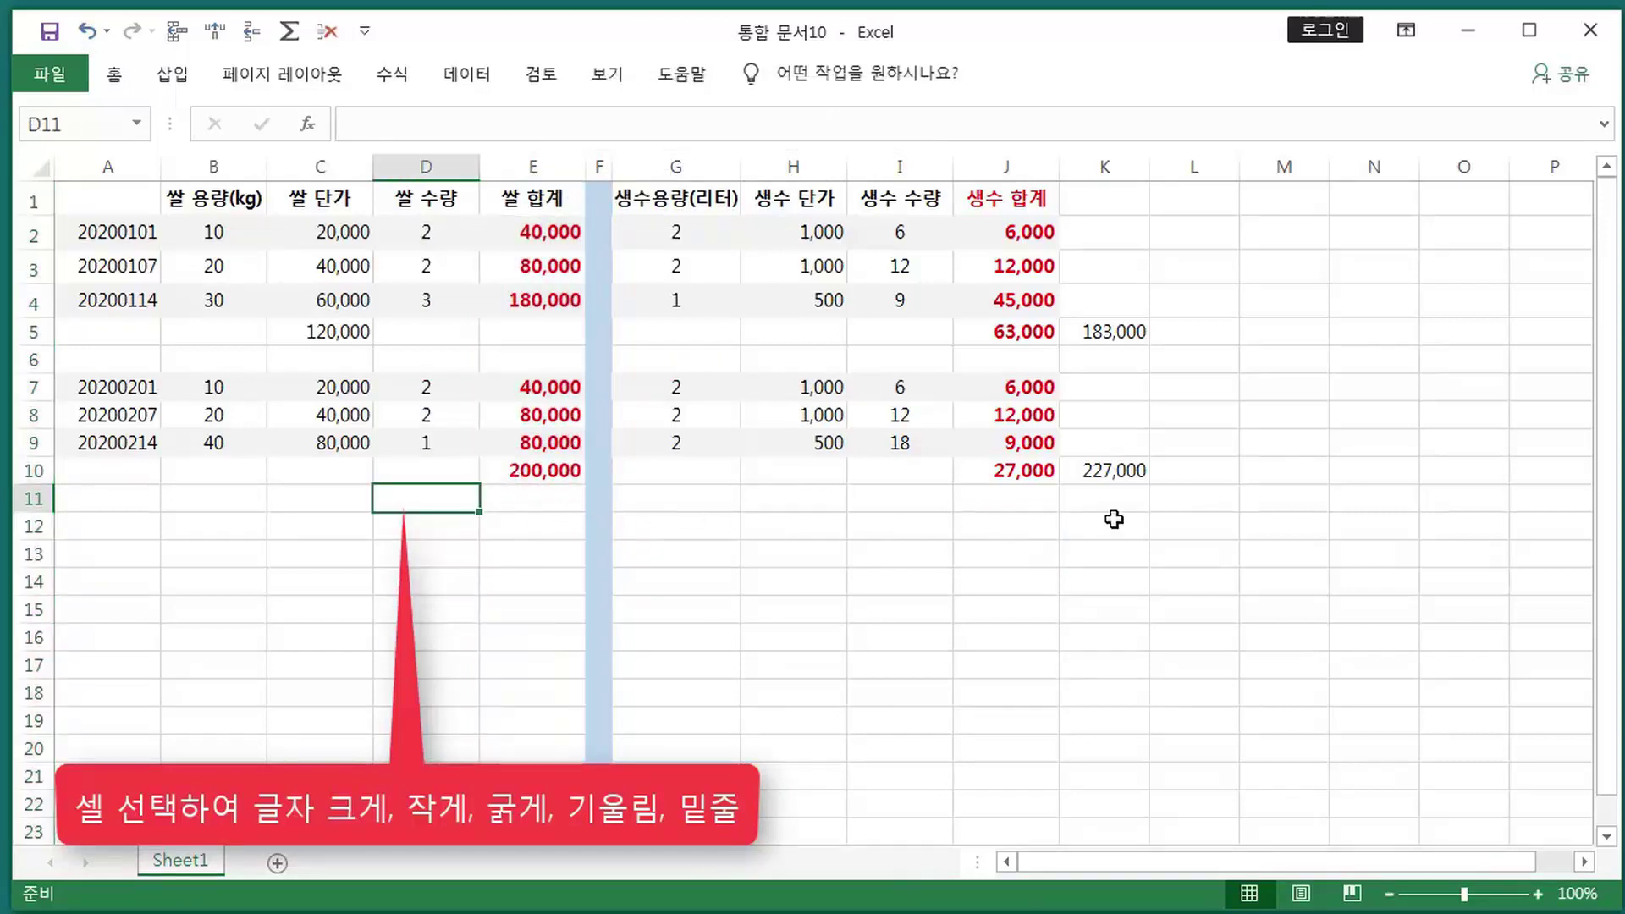
- Make the combined totals in column K, 183,000 and 227,000, bold
click(1109, 163)
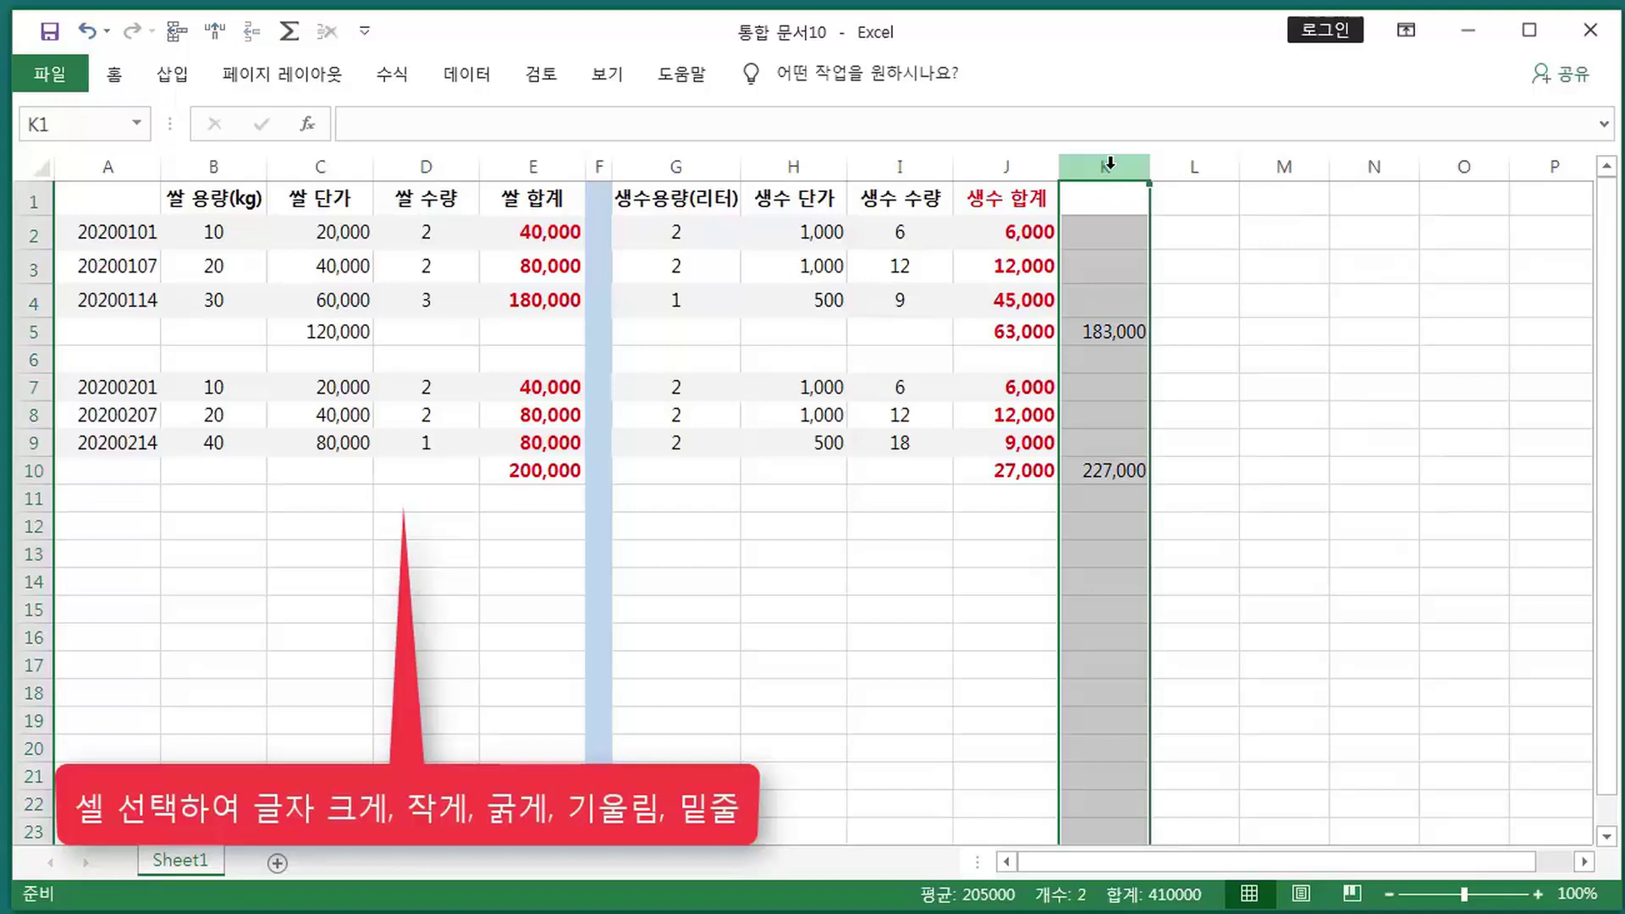
right_click(1109, 165)
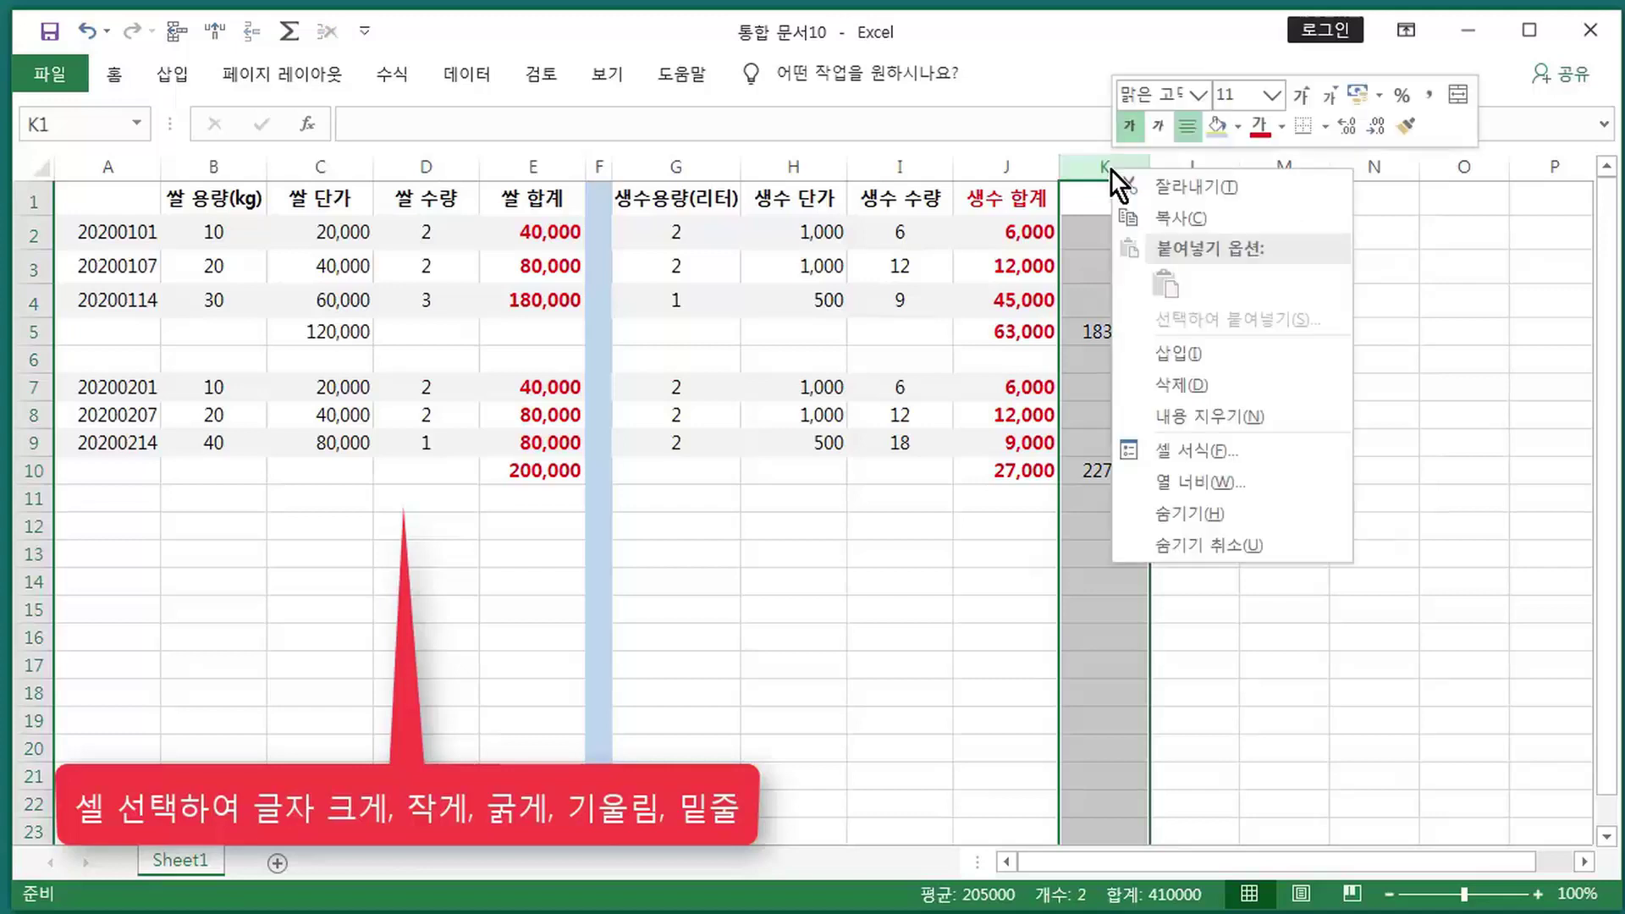
click(1126, 125)
click(1129, 127)
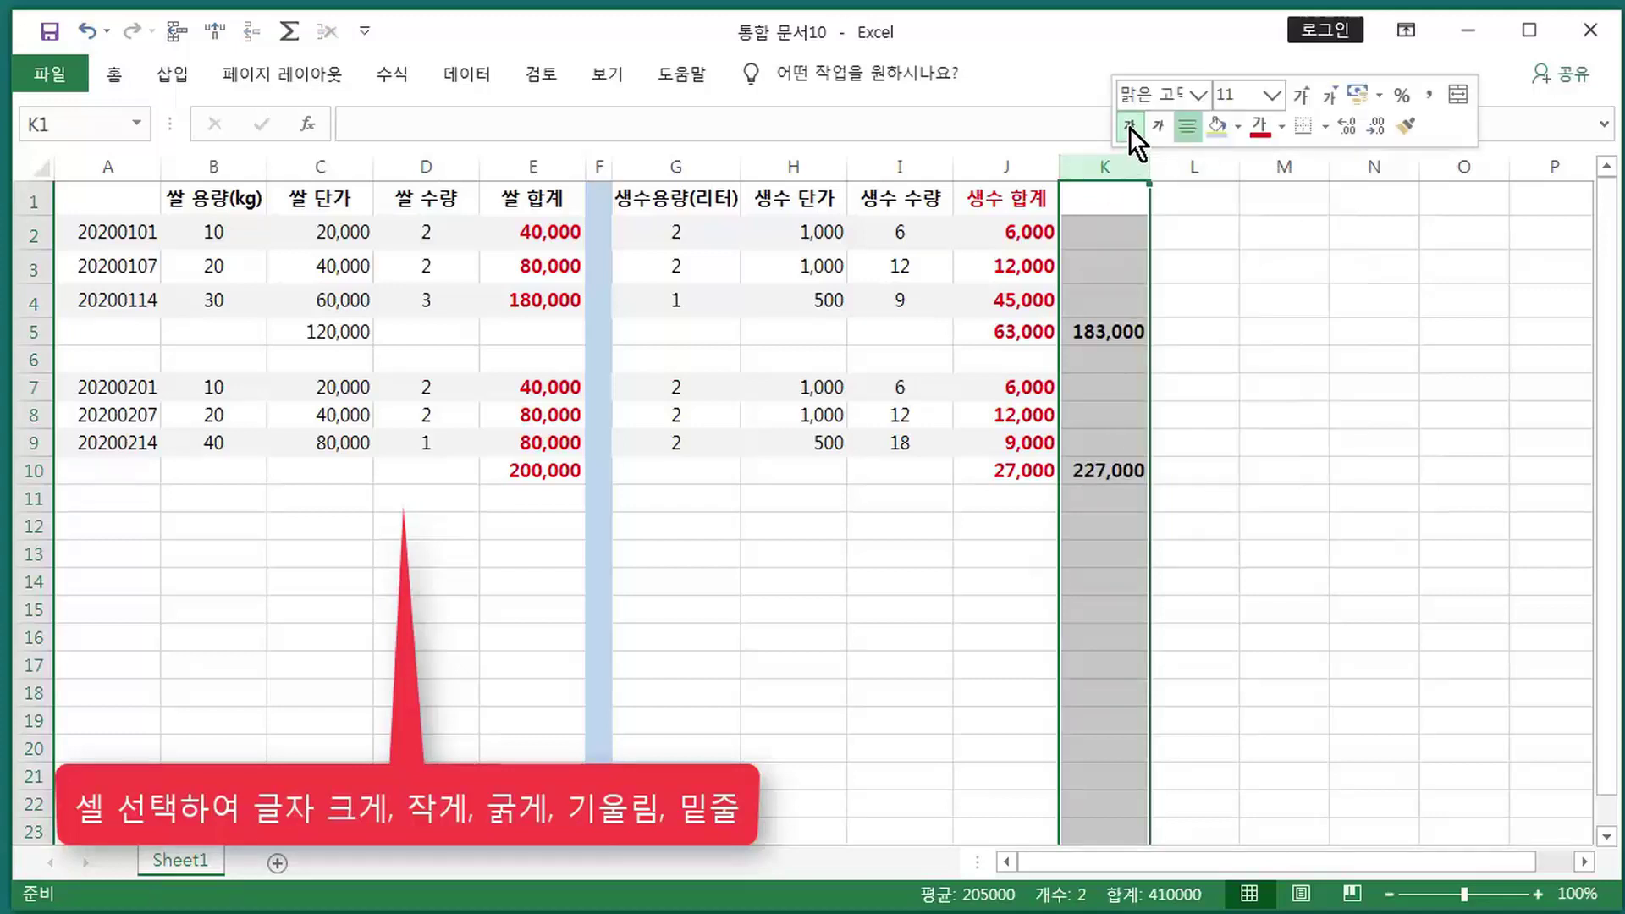
click(1179, 303)
click(1011, 240)
- Underline the water total values in J2:J10
drag(1011, 239, 1027, 463)
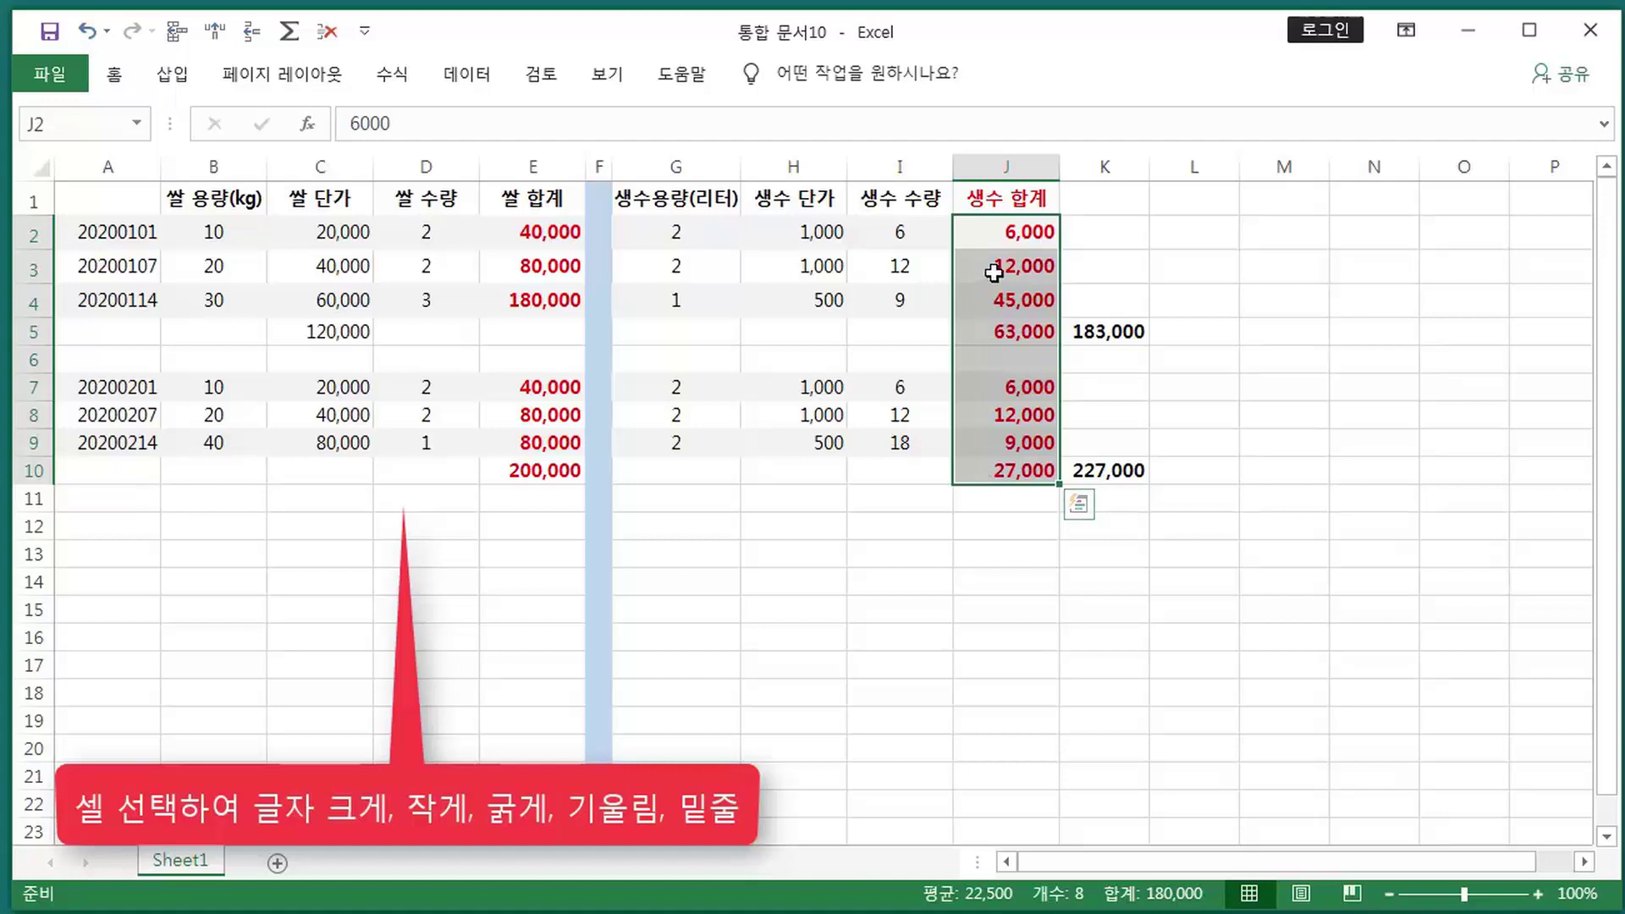
click(115, 74)
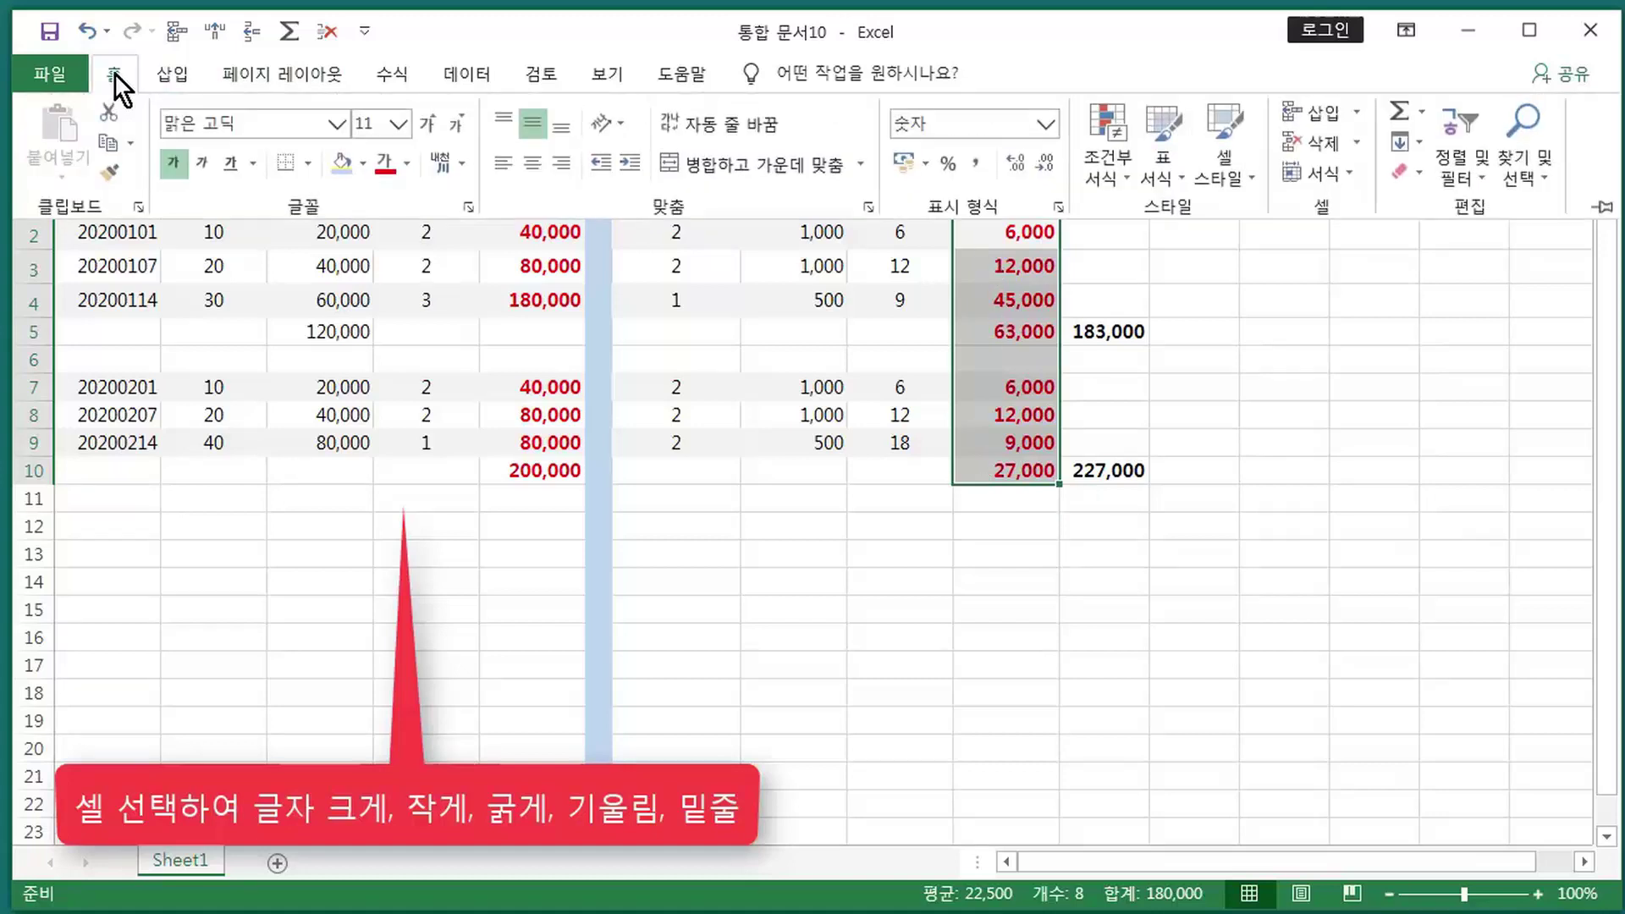
click(230, 168)
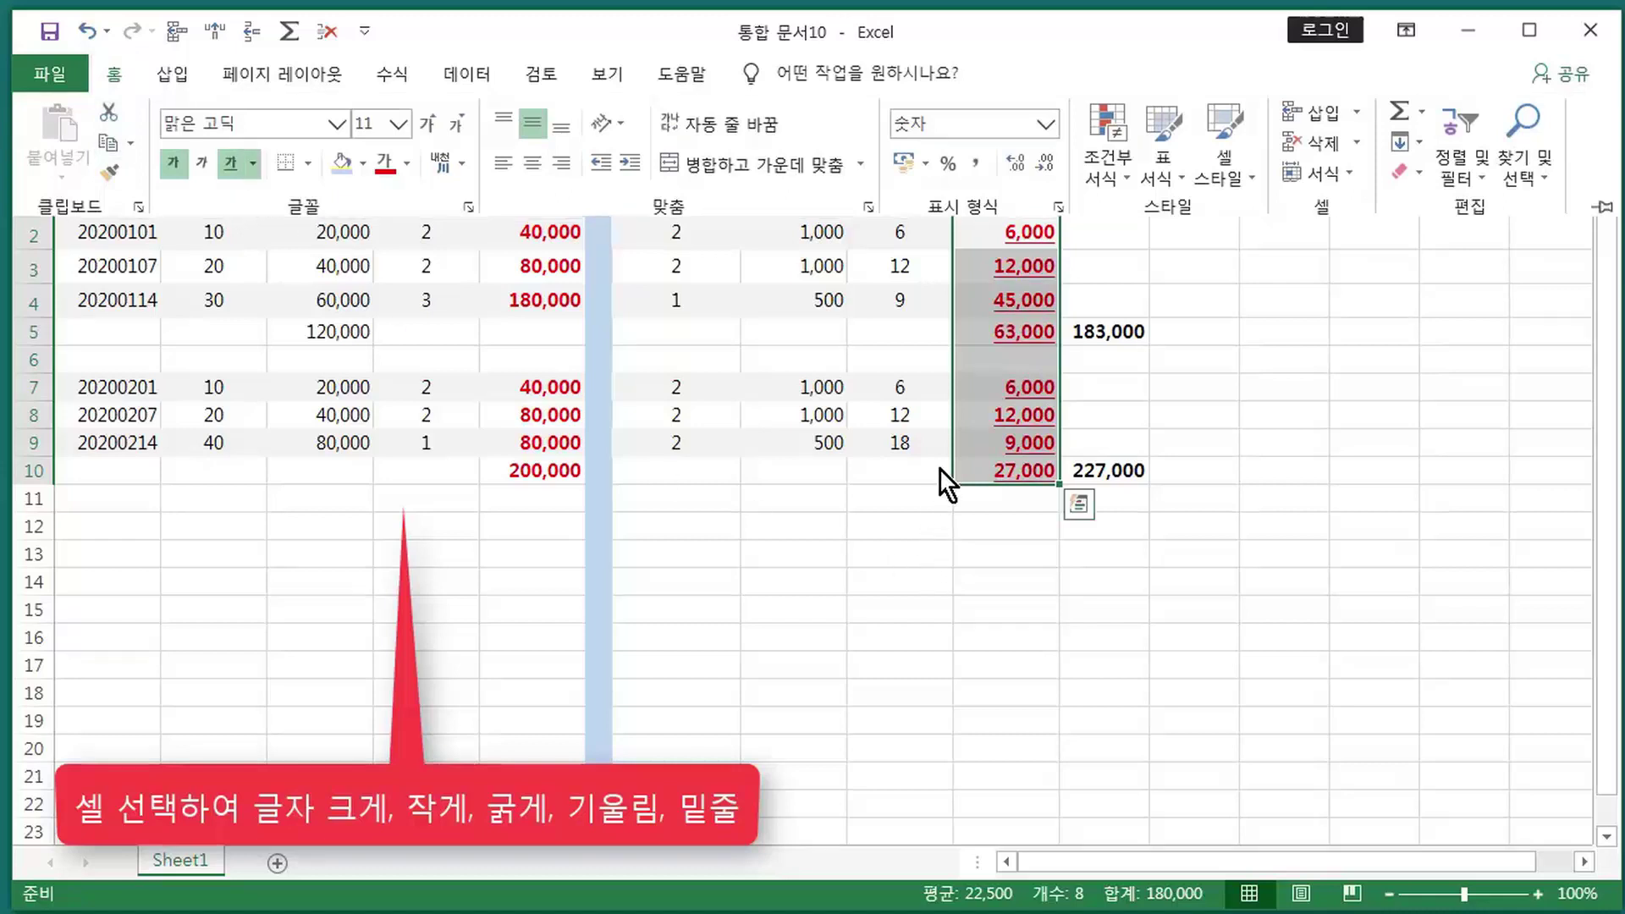
click(1185, 413)
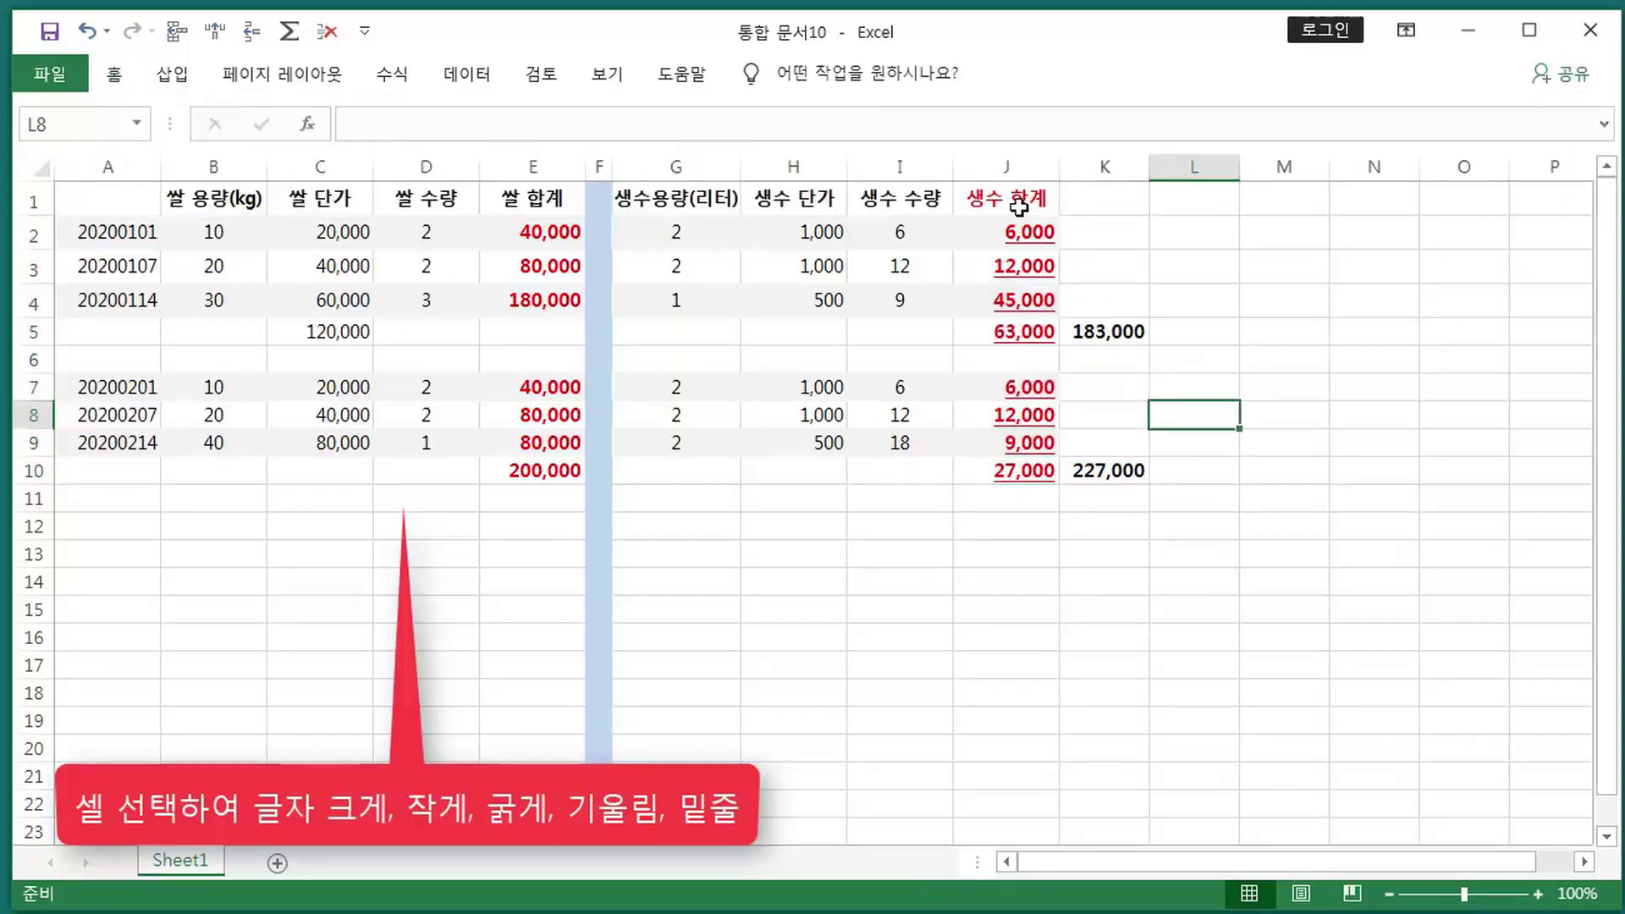
- Underline the rice total values in E2:E10
drag(543, 234, 554, 451)
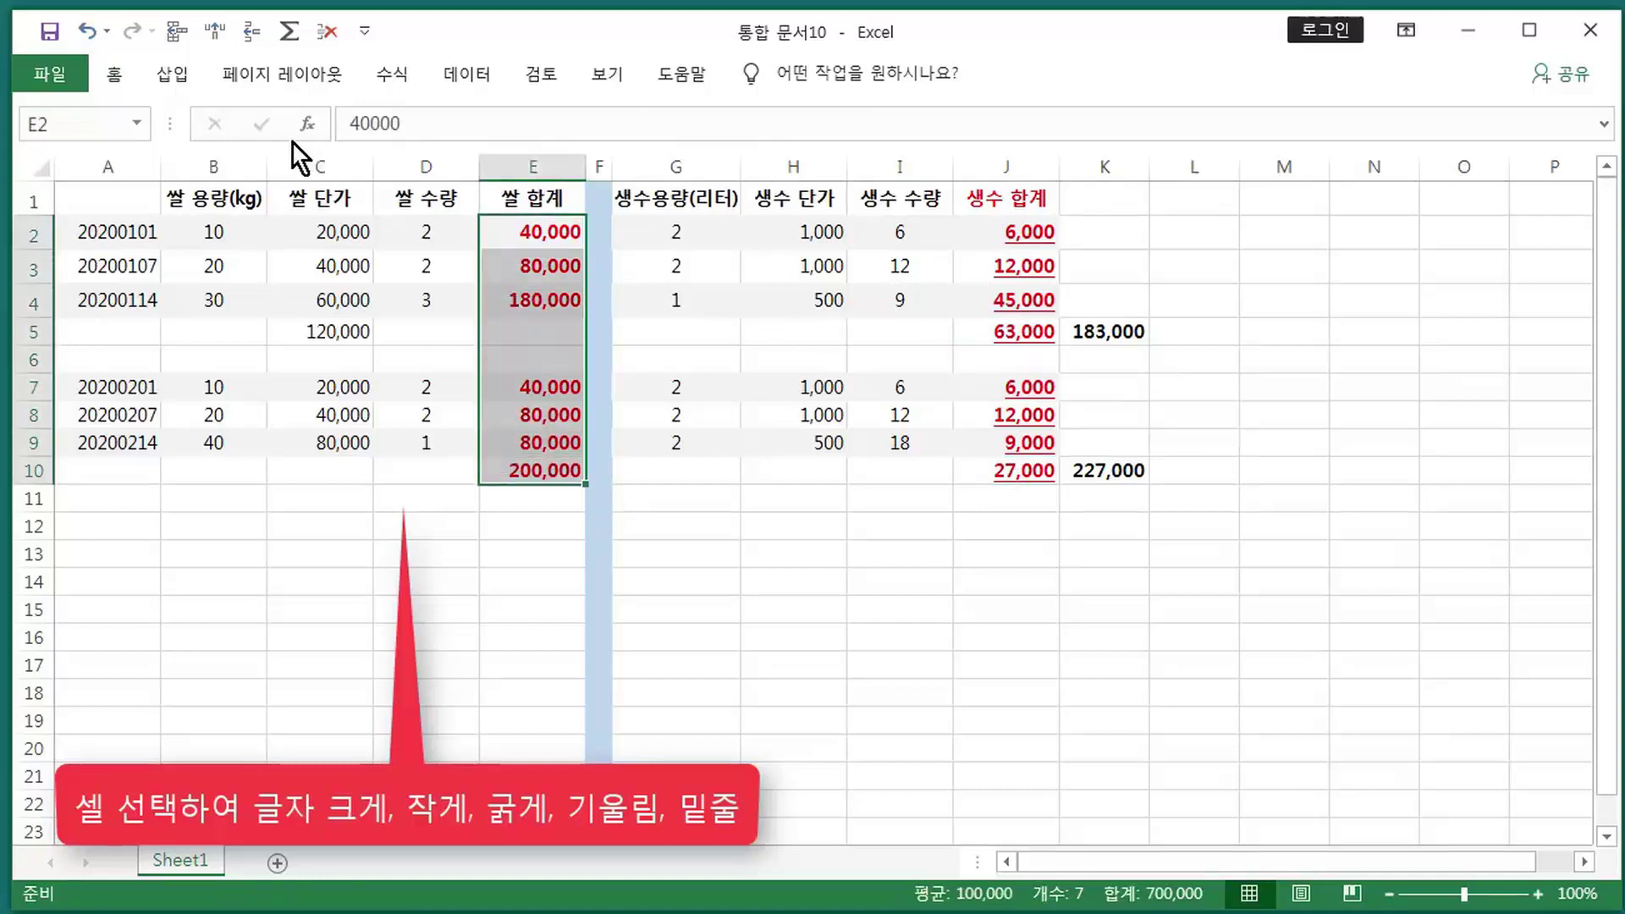
click(114, 73)
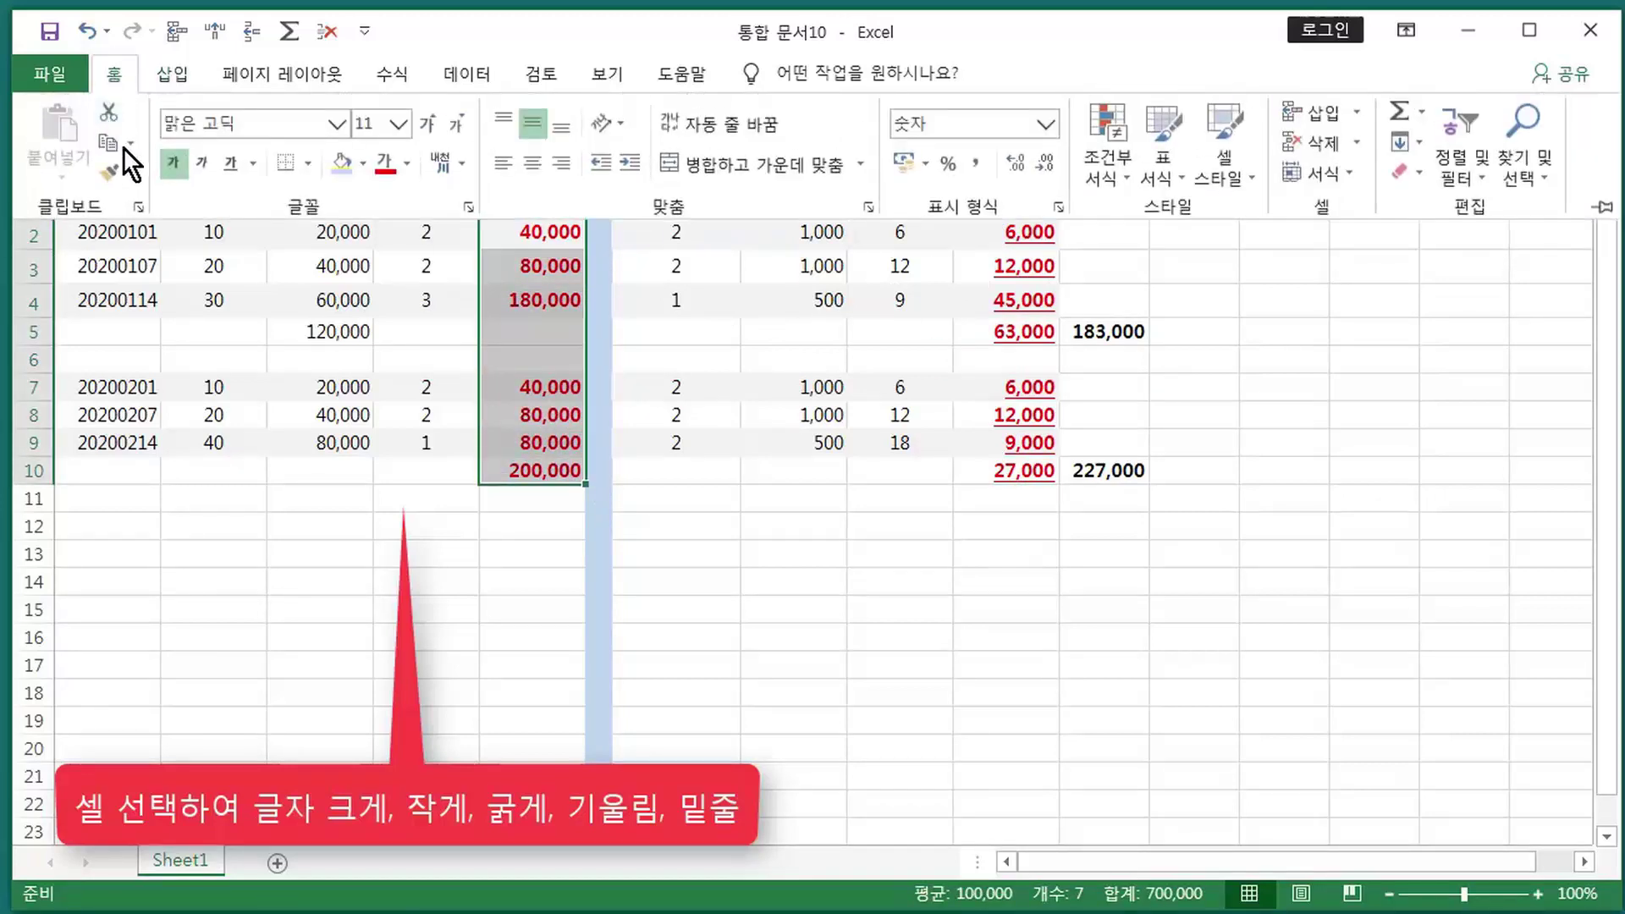
click(231, 163)
click(419, 414)
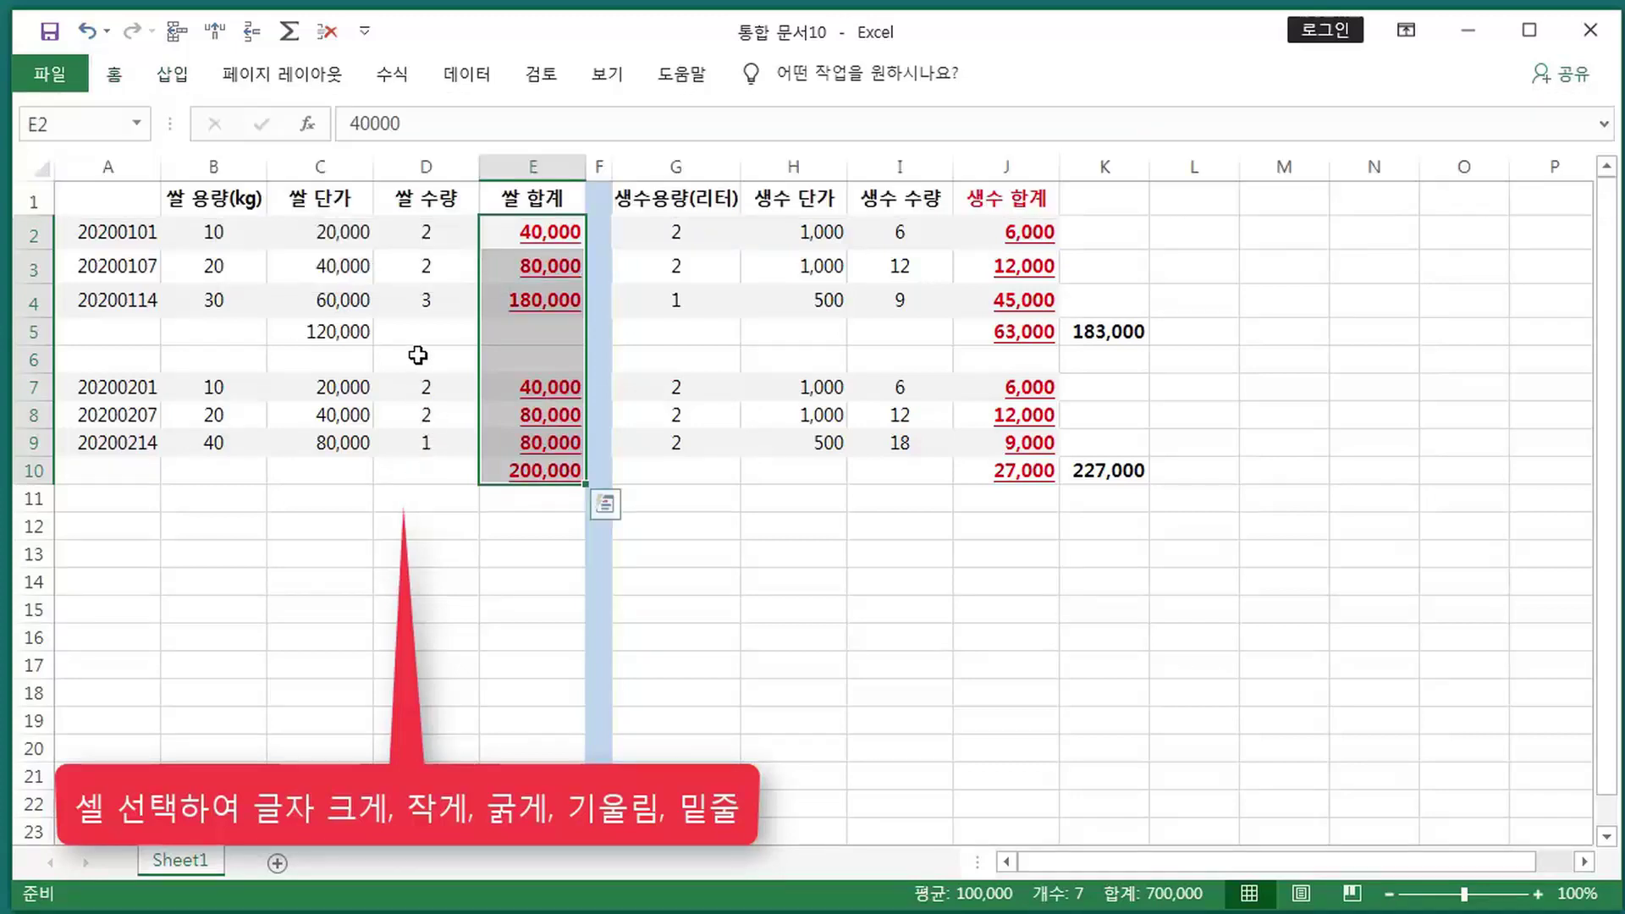
click(796, 523)
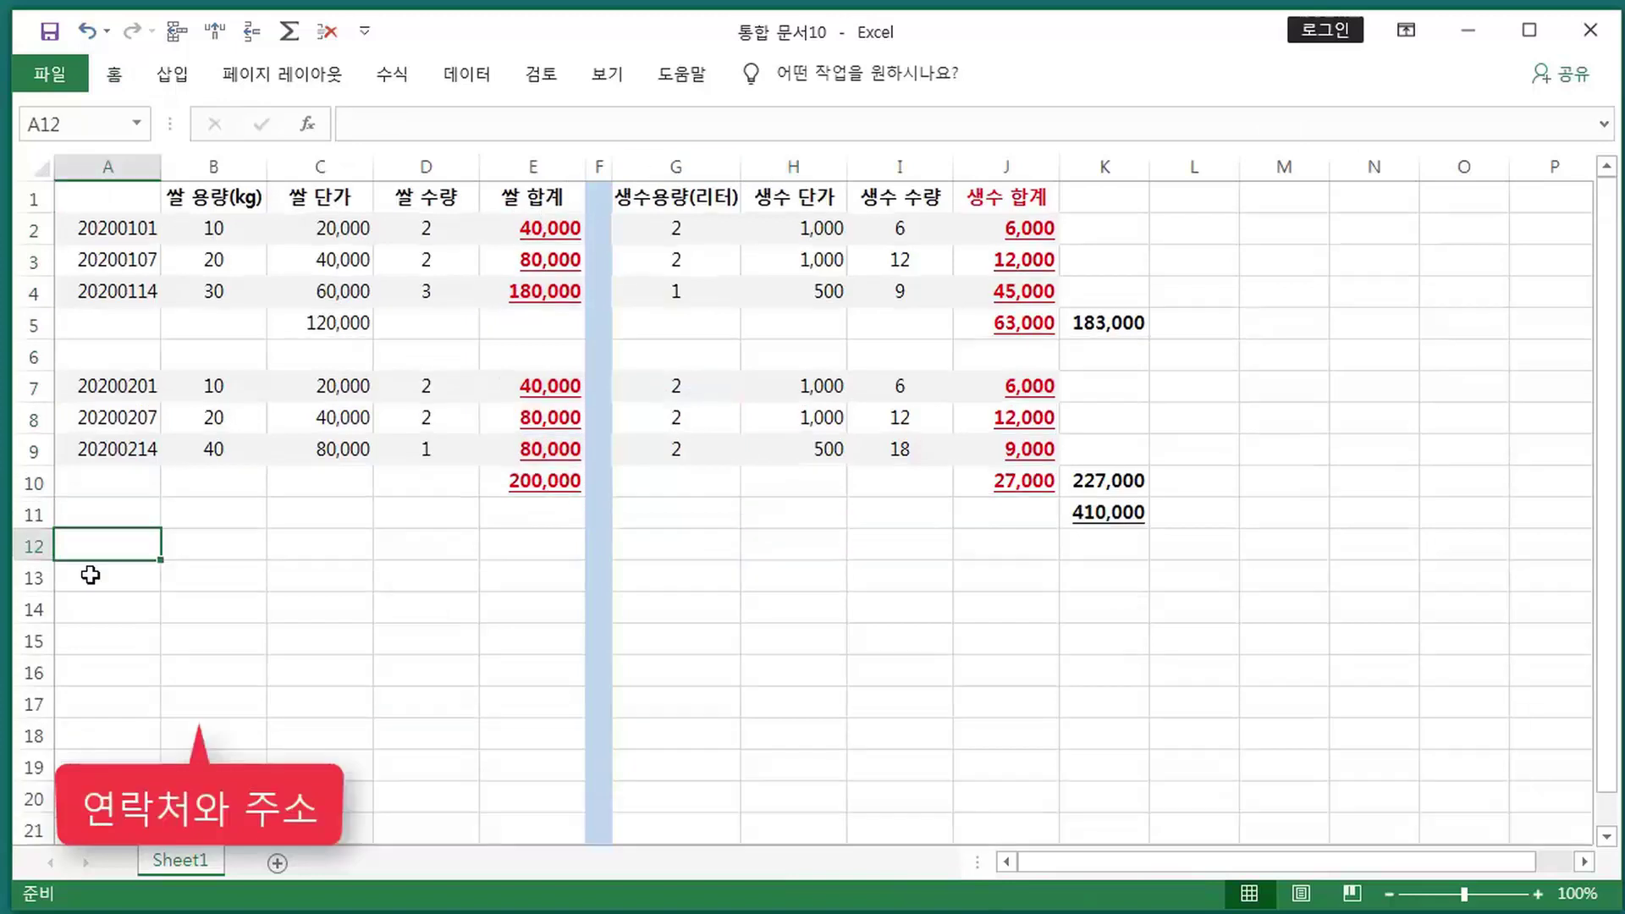
- Enter the 주소록 title in A12 and headers 성명, 전화번호, 주소, 특징, 비고 across row 13
text(주솔)
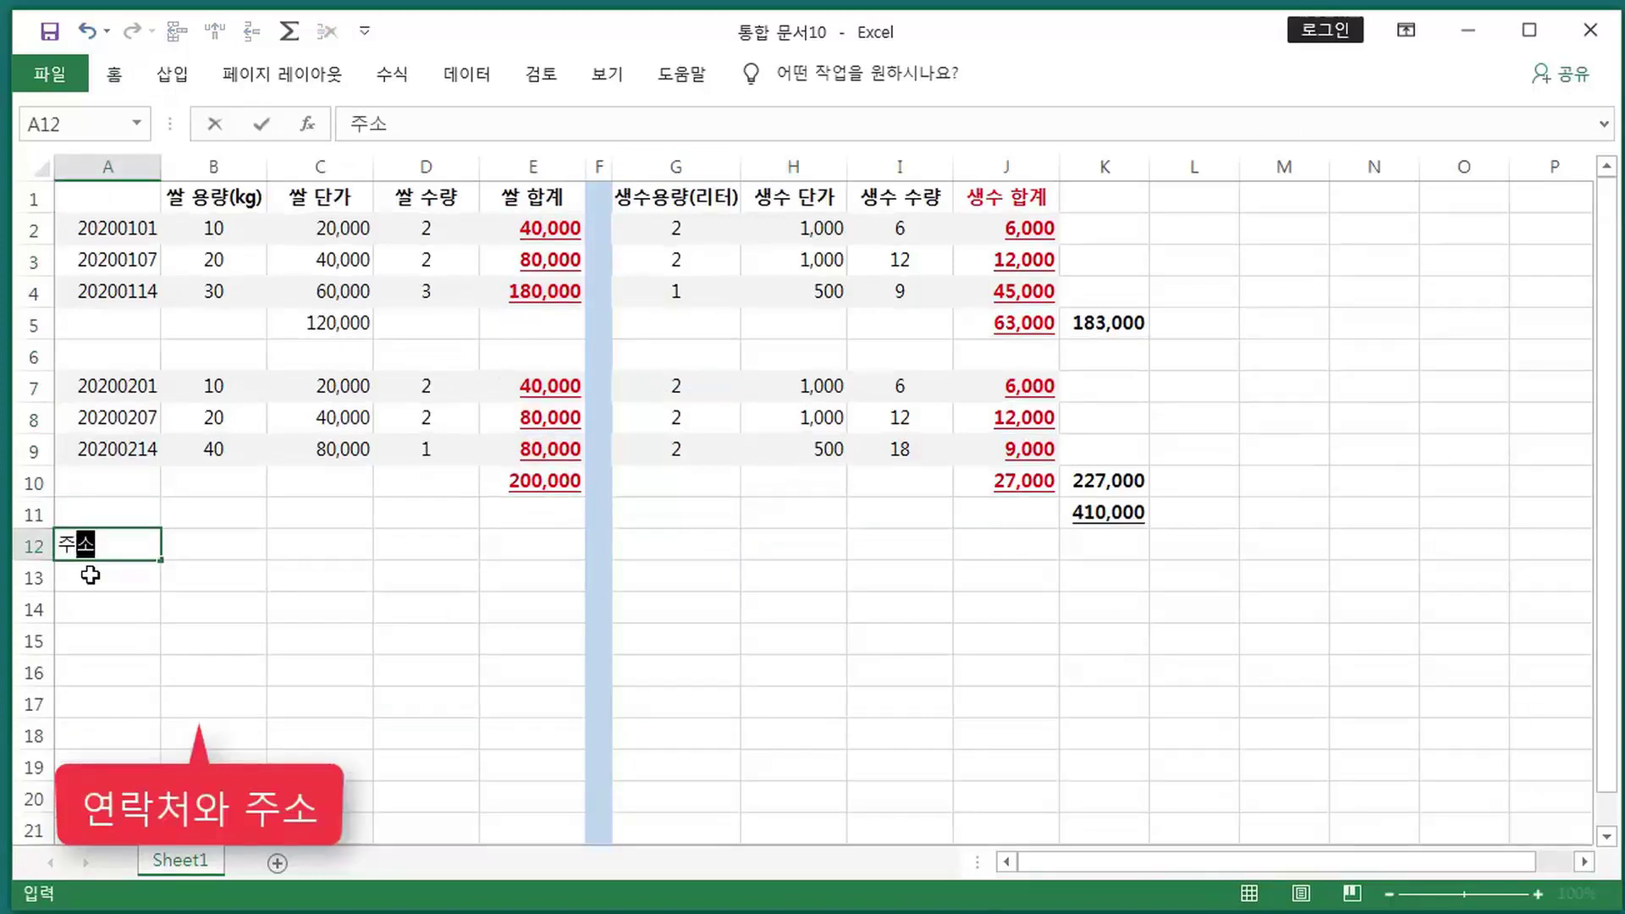
text(록)
key(Return)
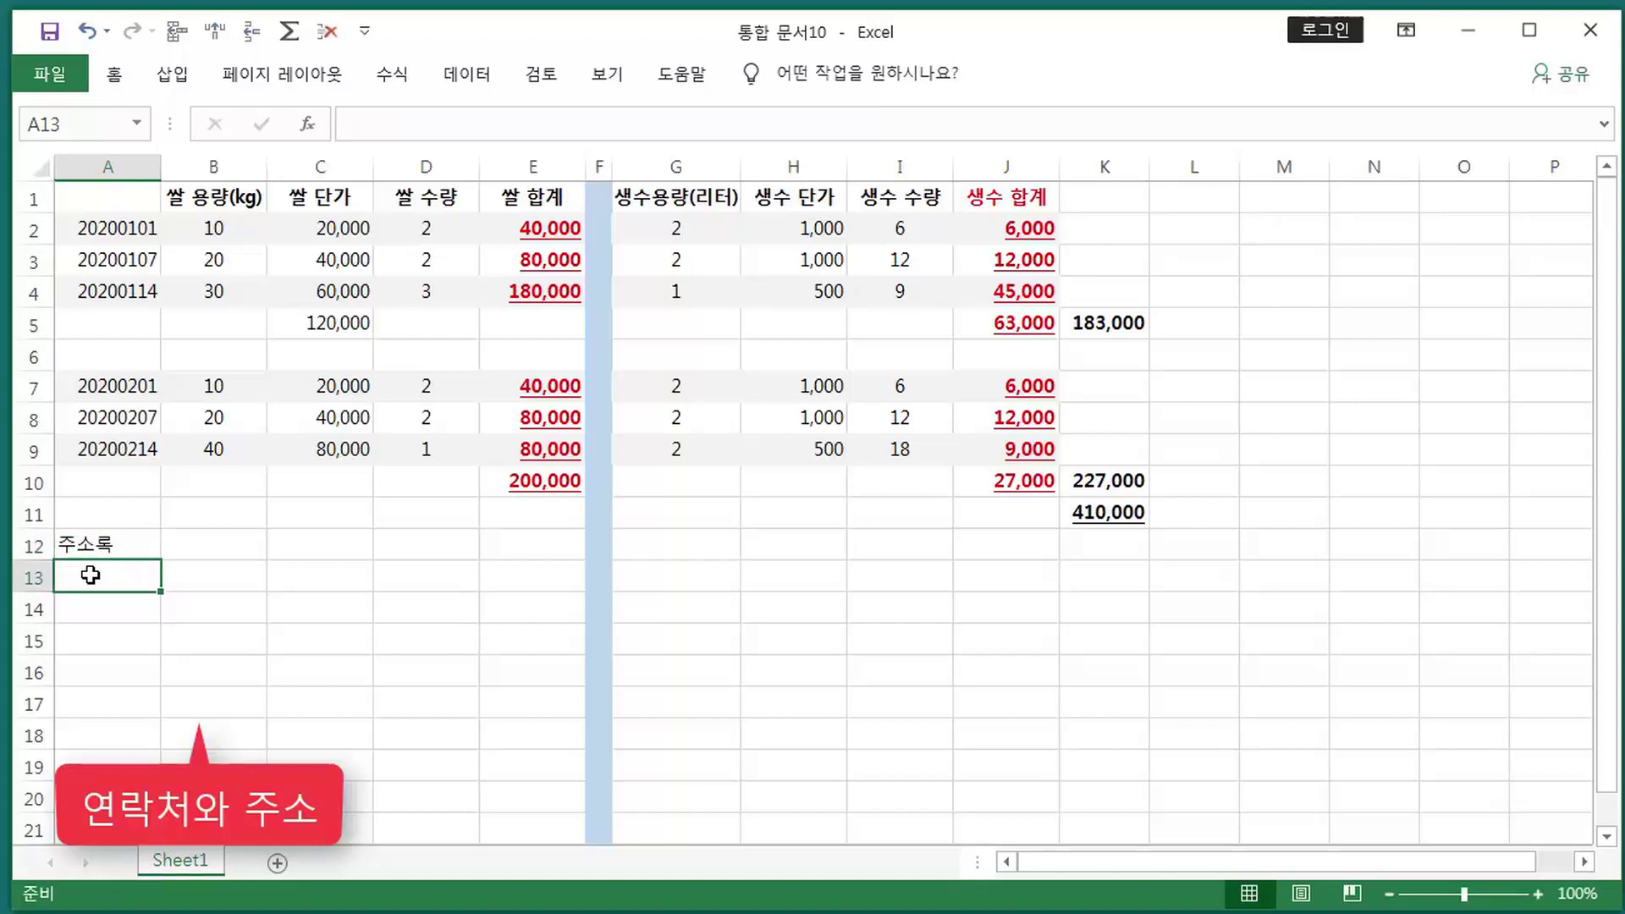
text(성)
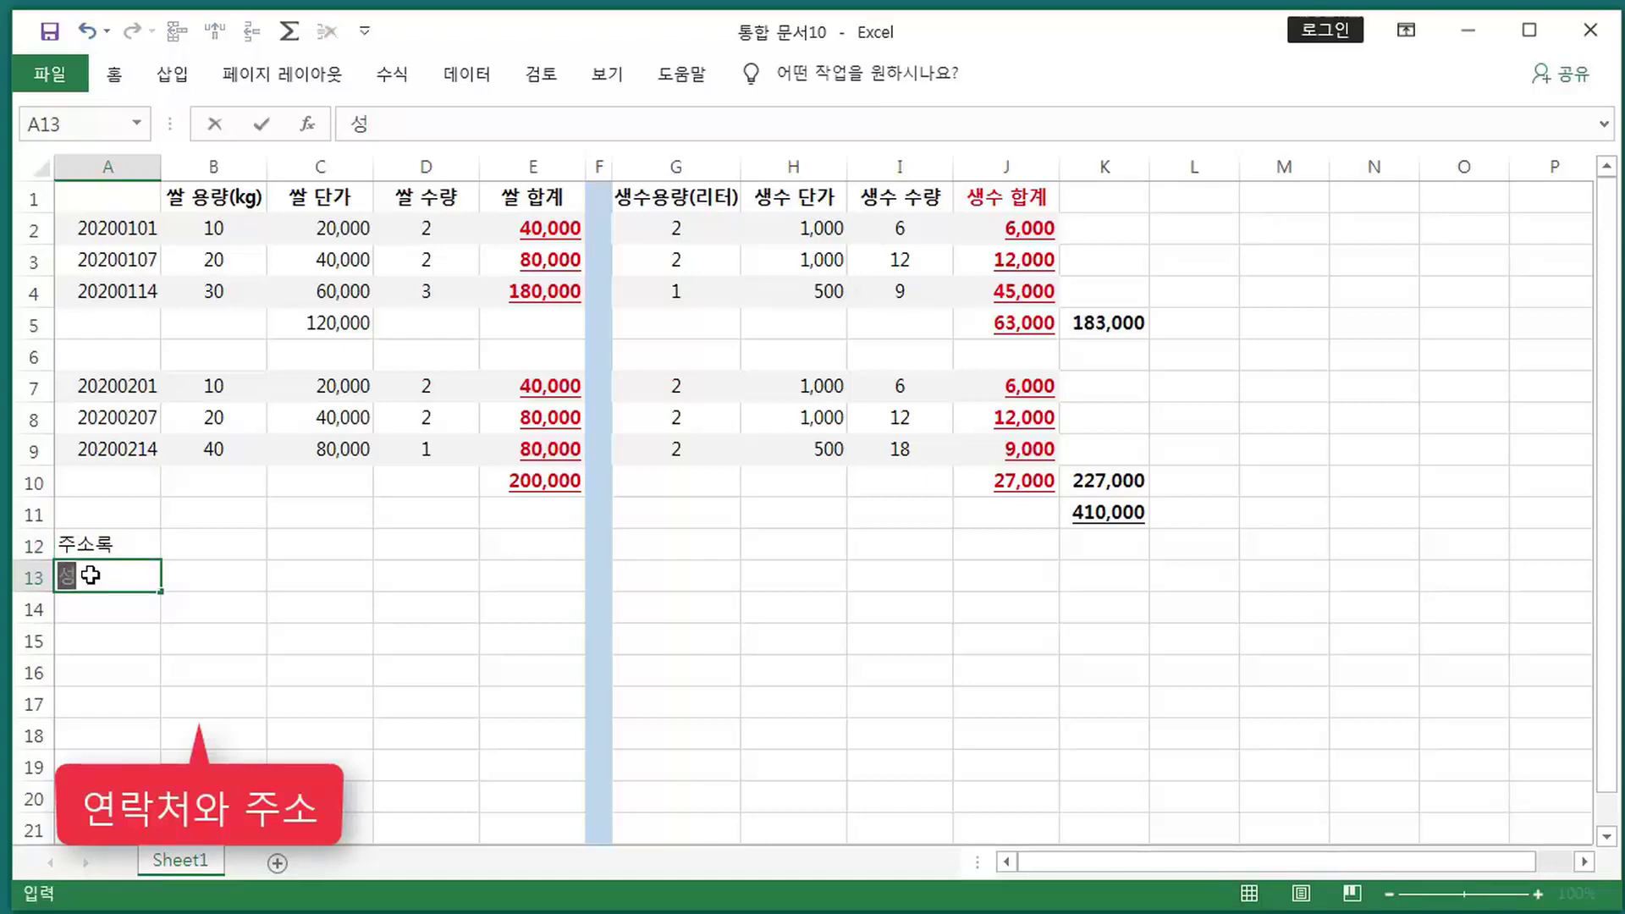
text(명)
key(Tab)
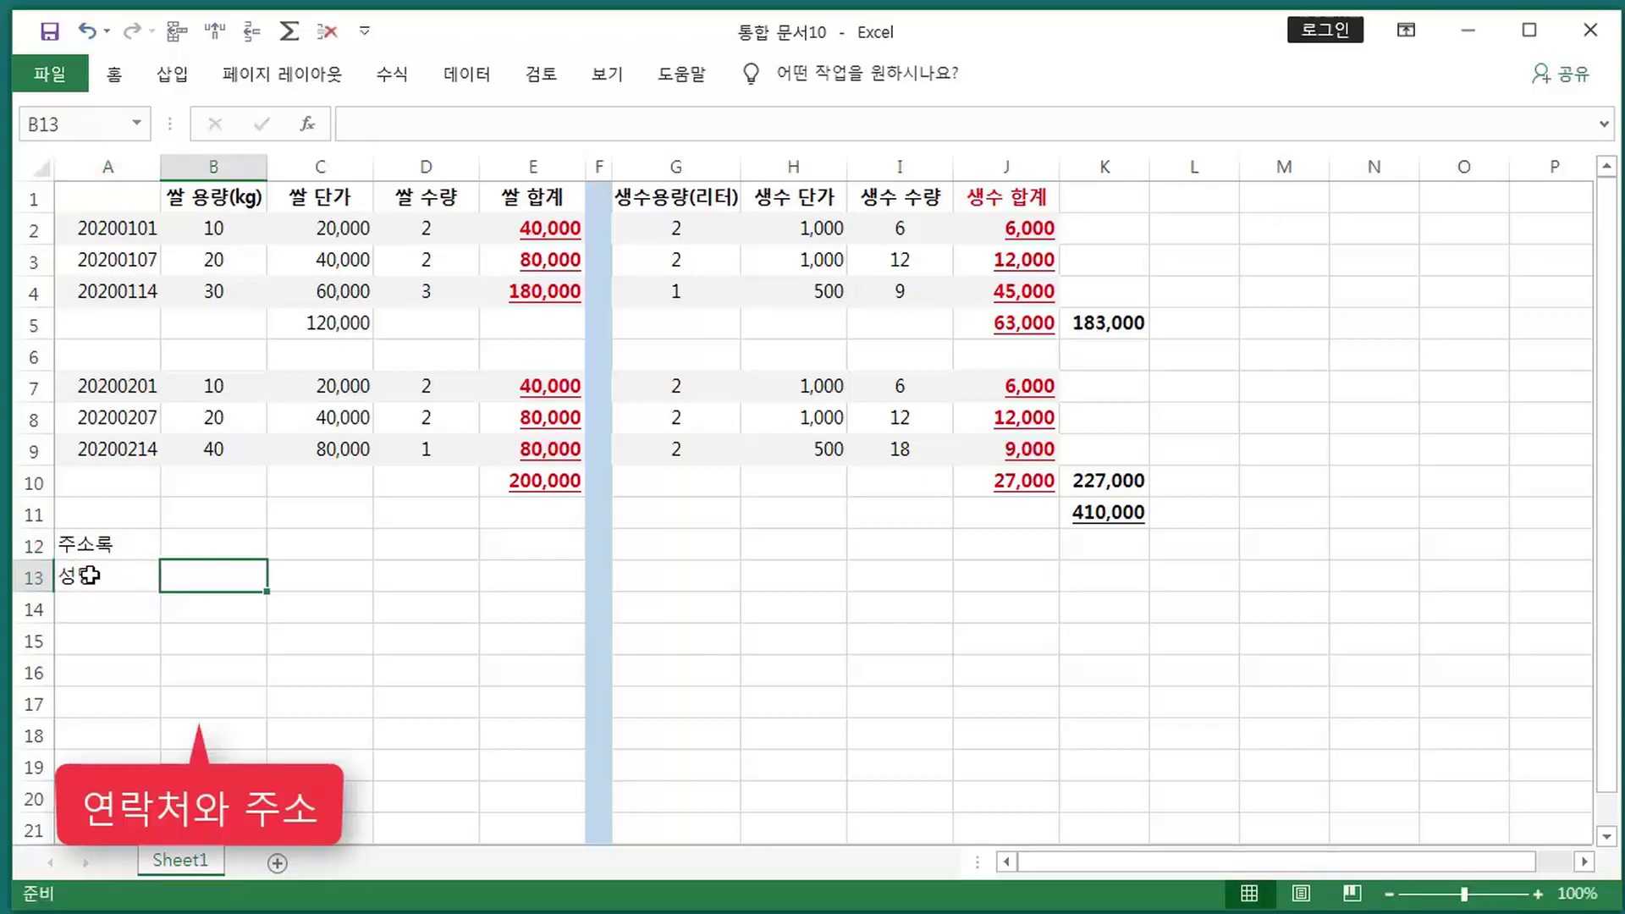
text(전)
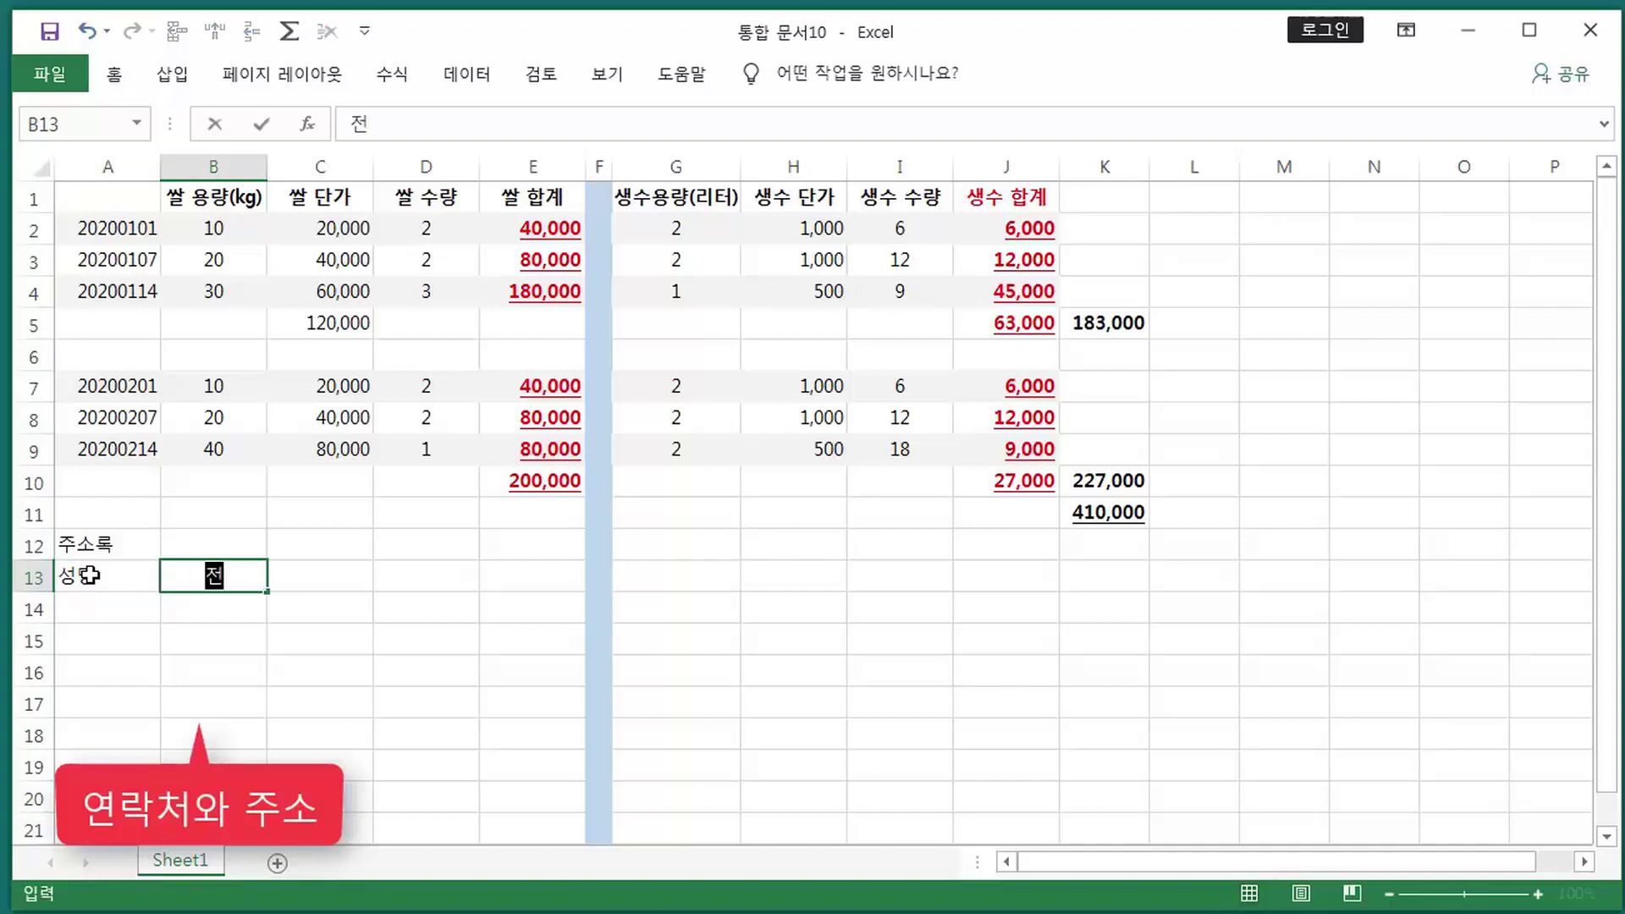
text(화)
text(번)
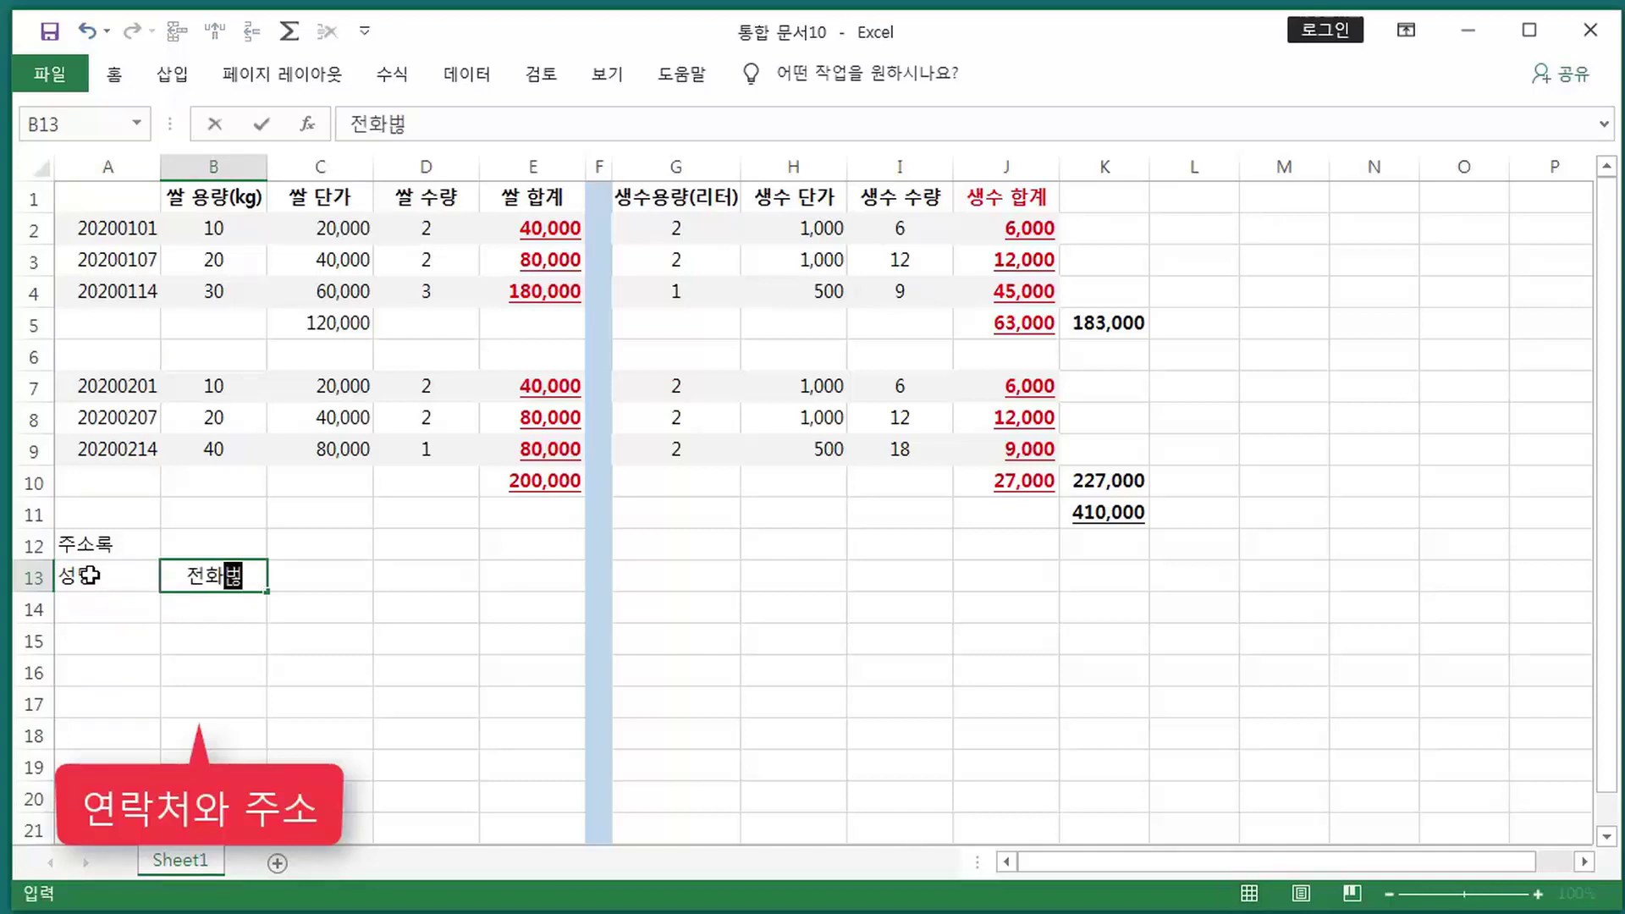
text(호)
key(Tab)
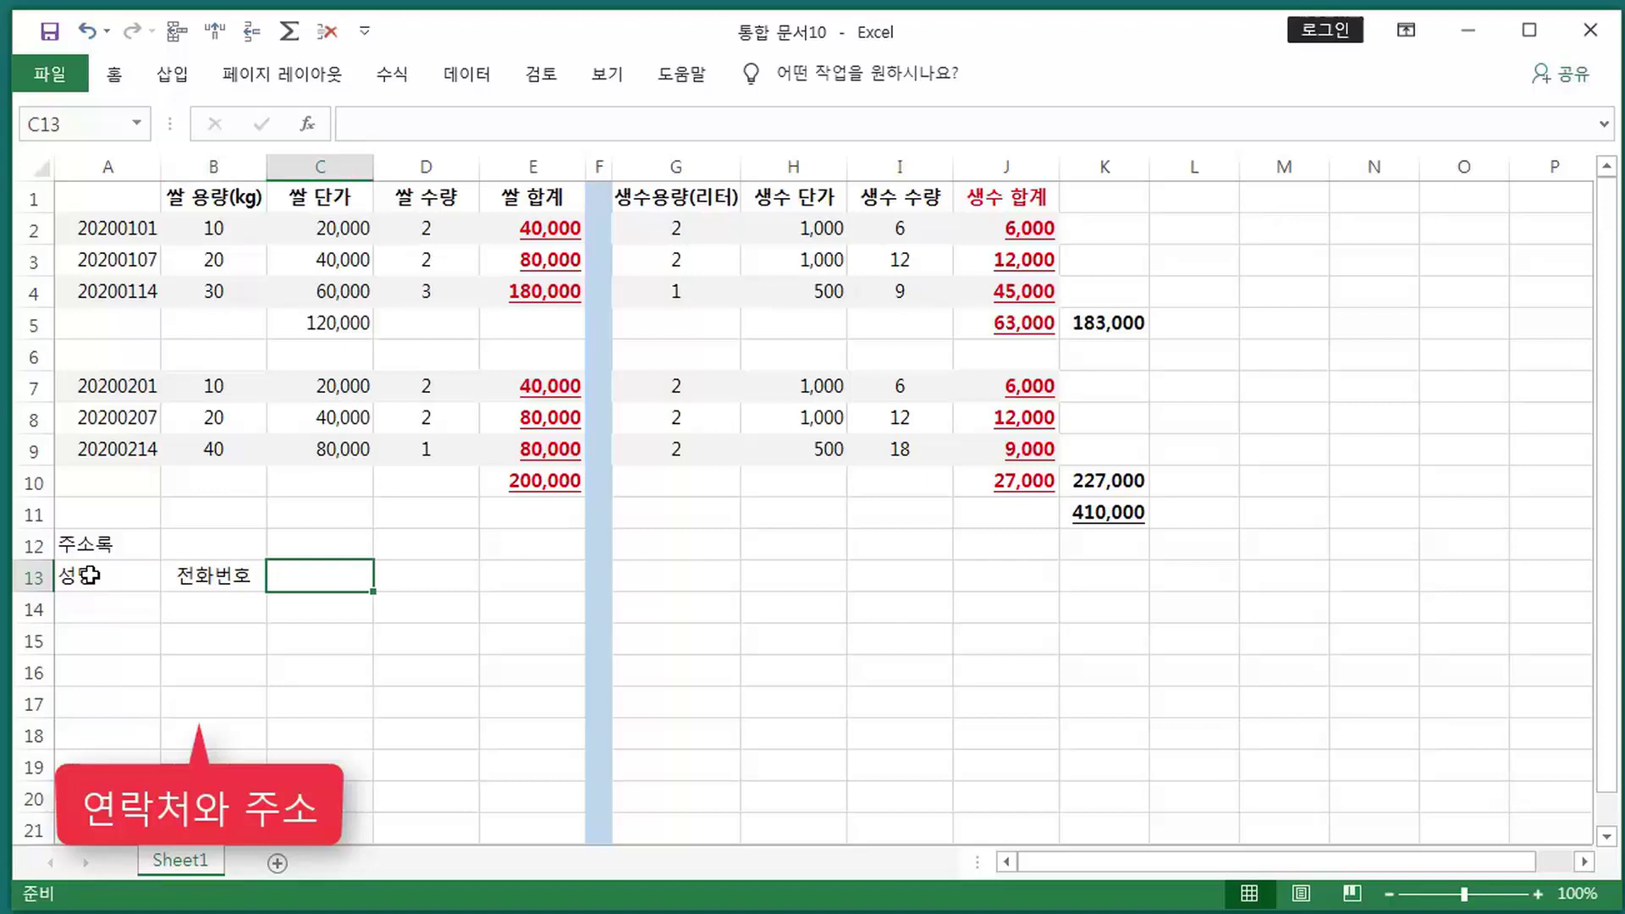
text(주소)
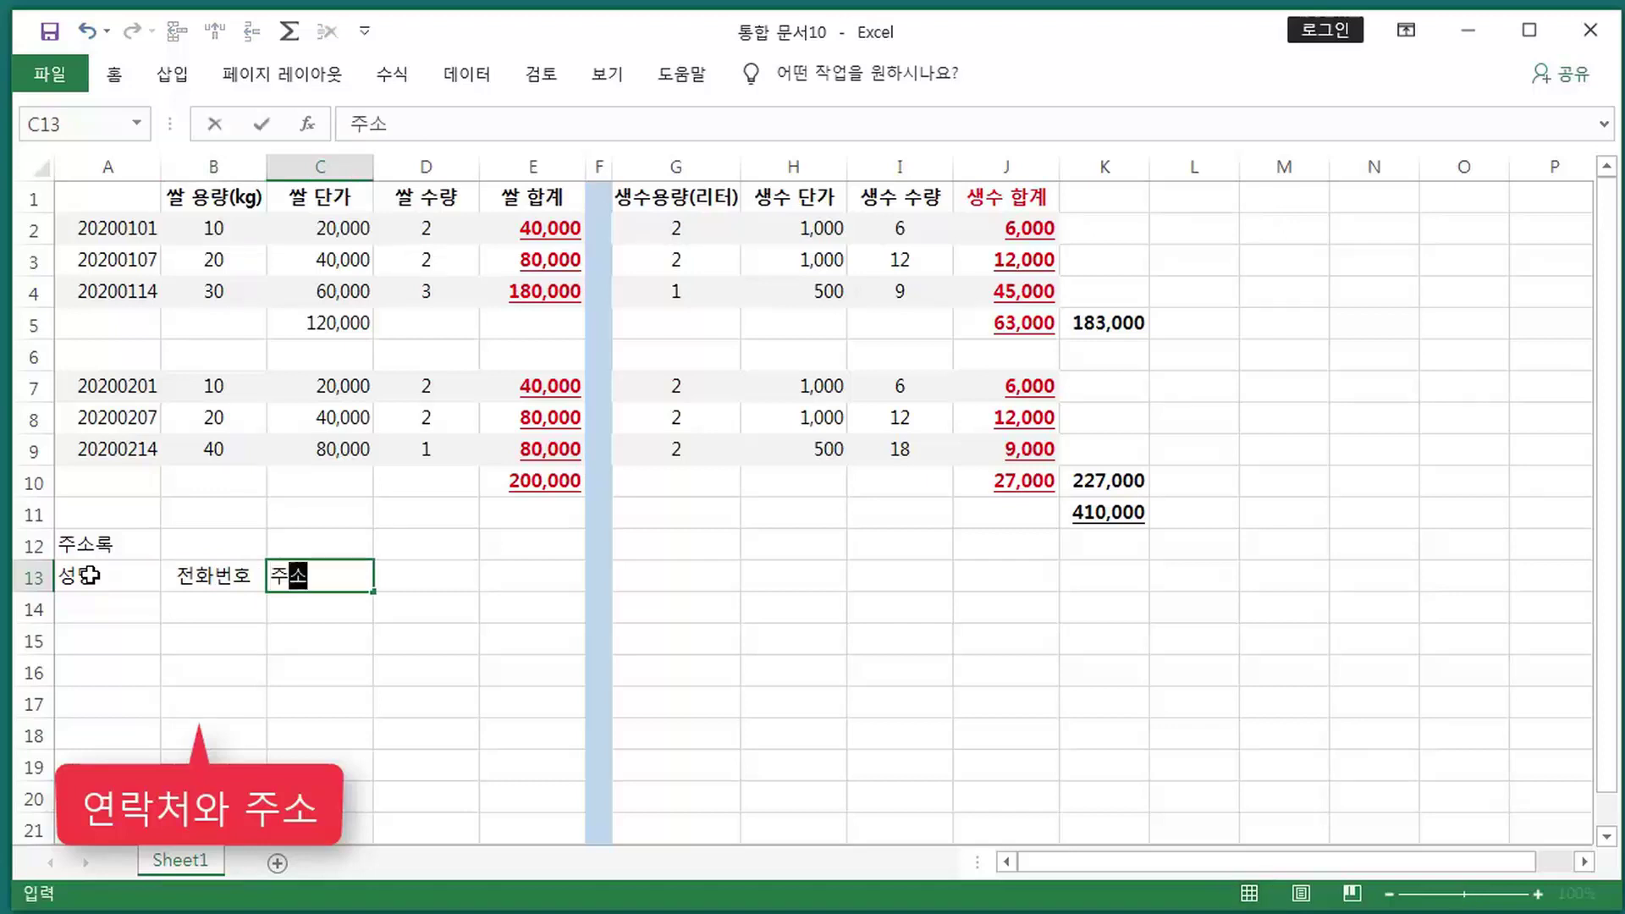
key(Tab)
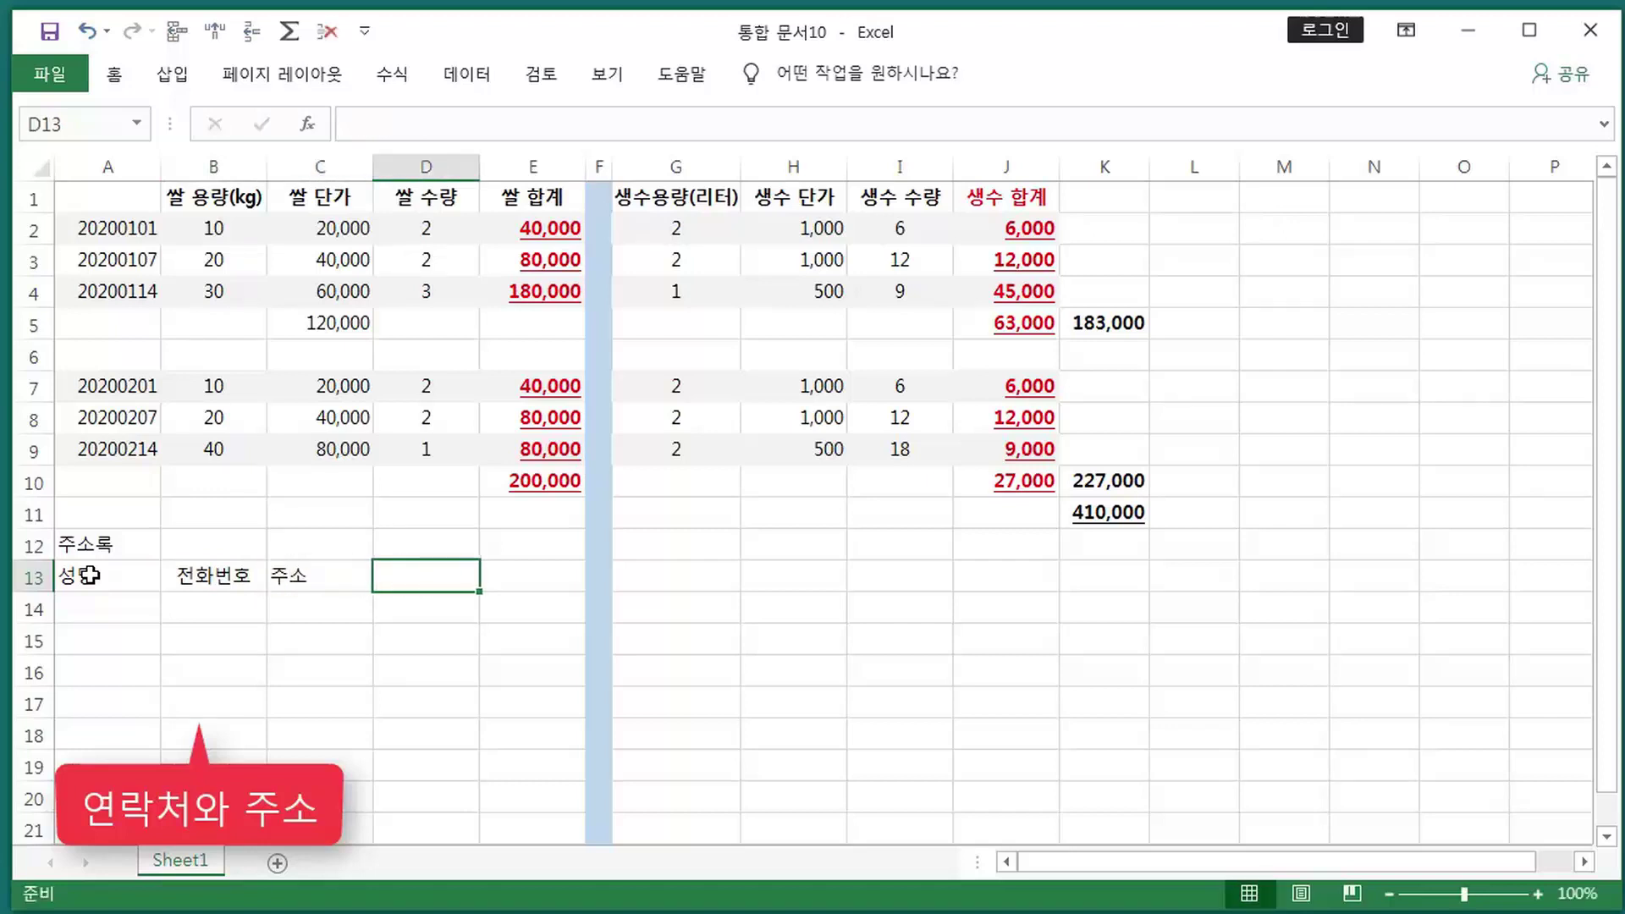
text(트)
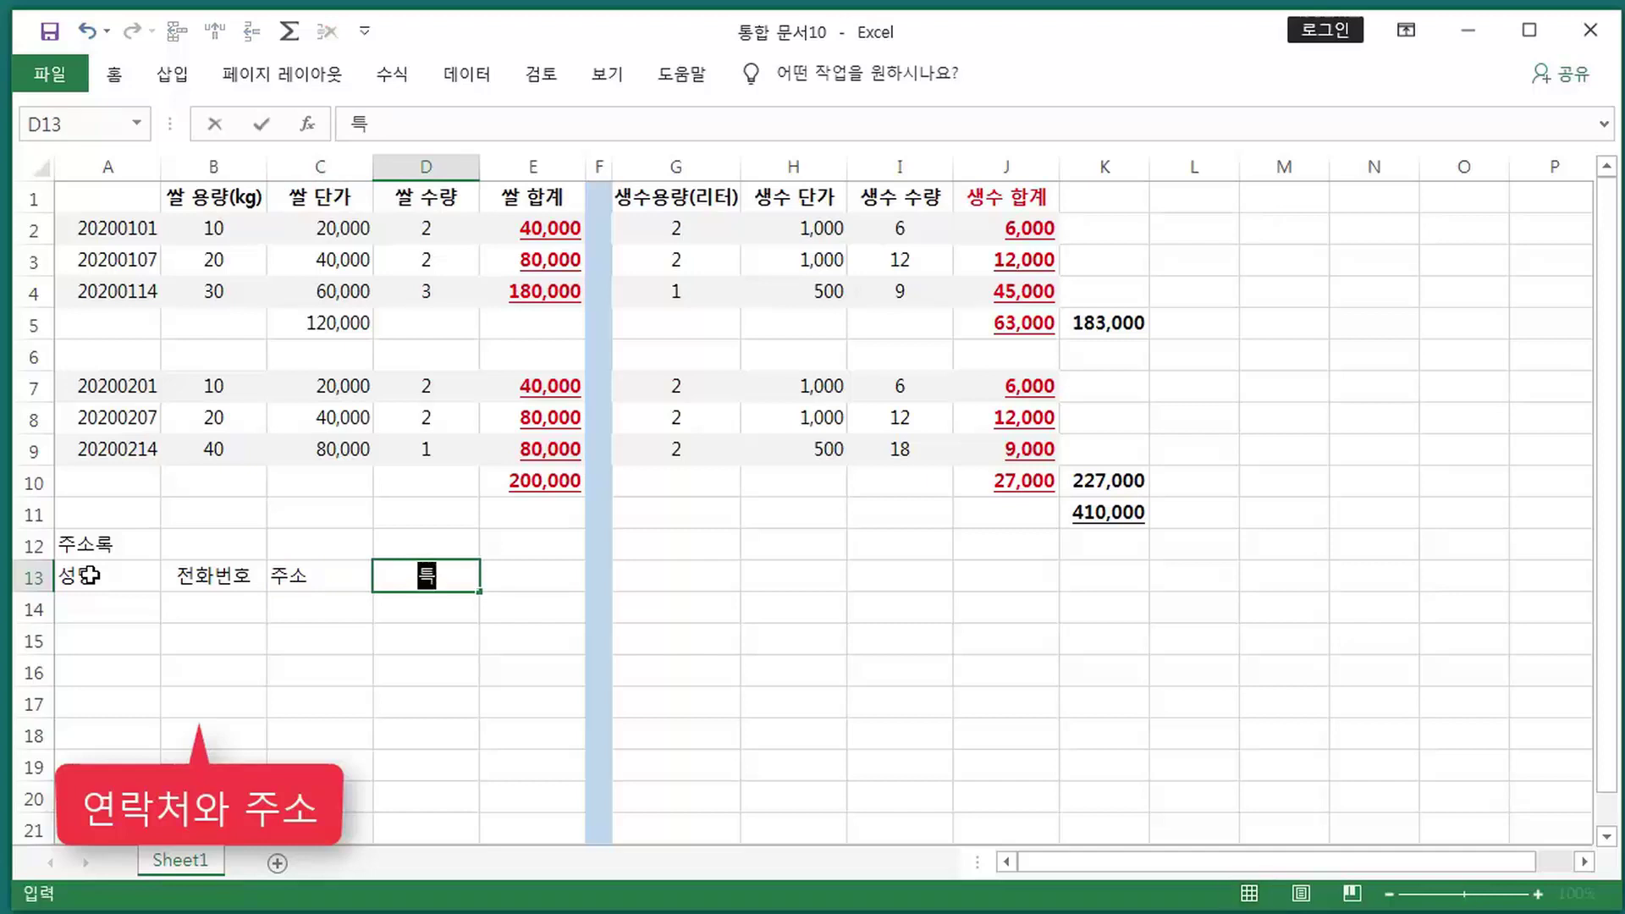
text(지)
key(Tab)
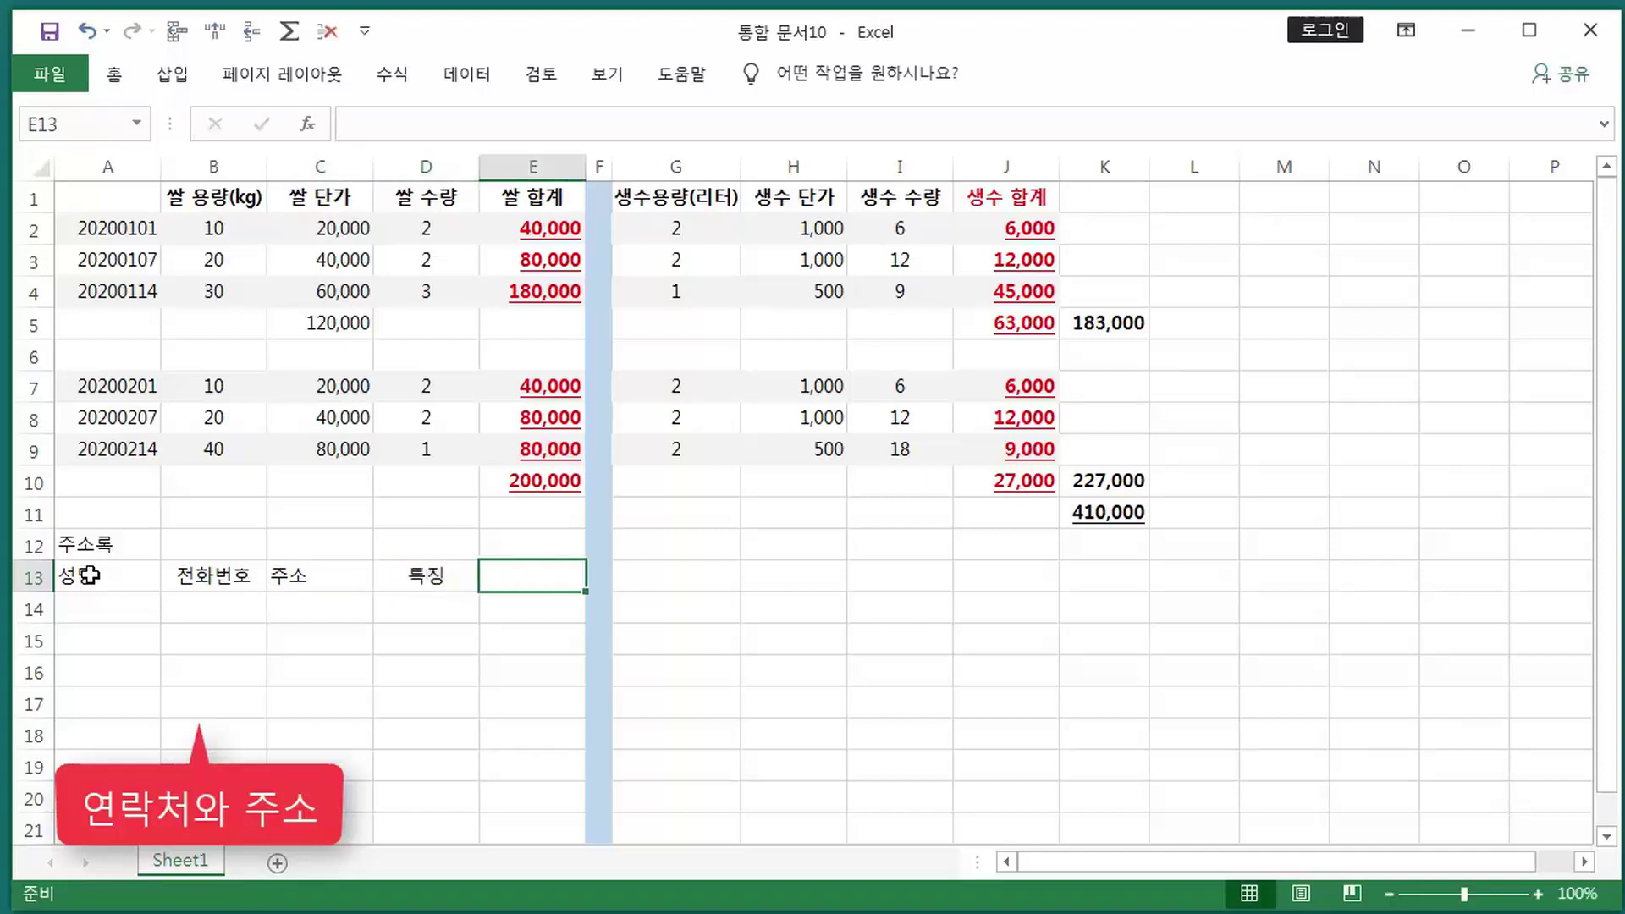
text(비고)
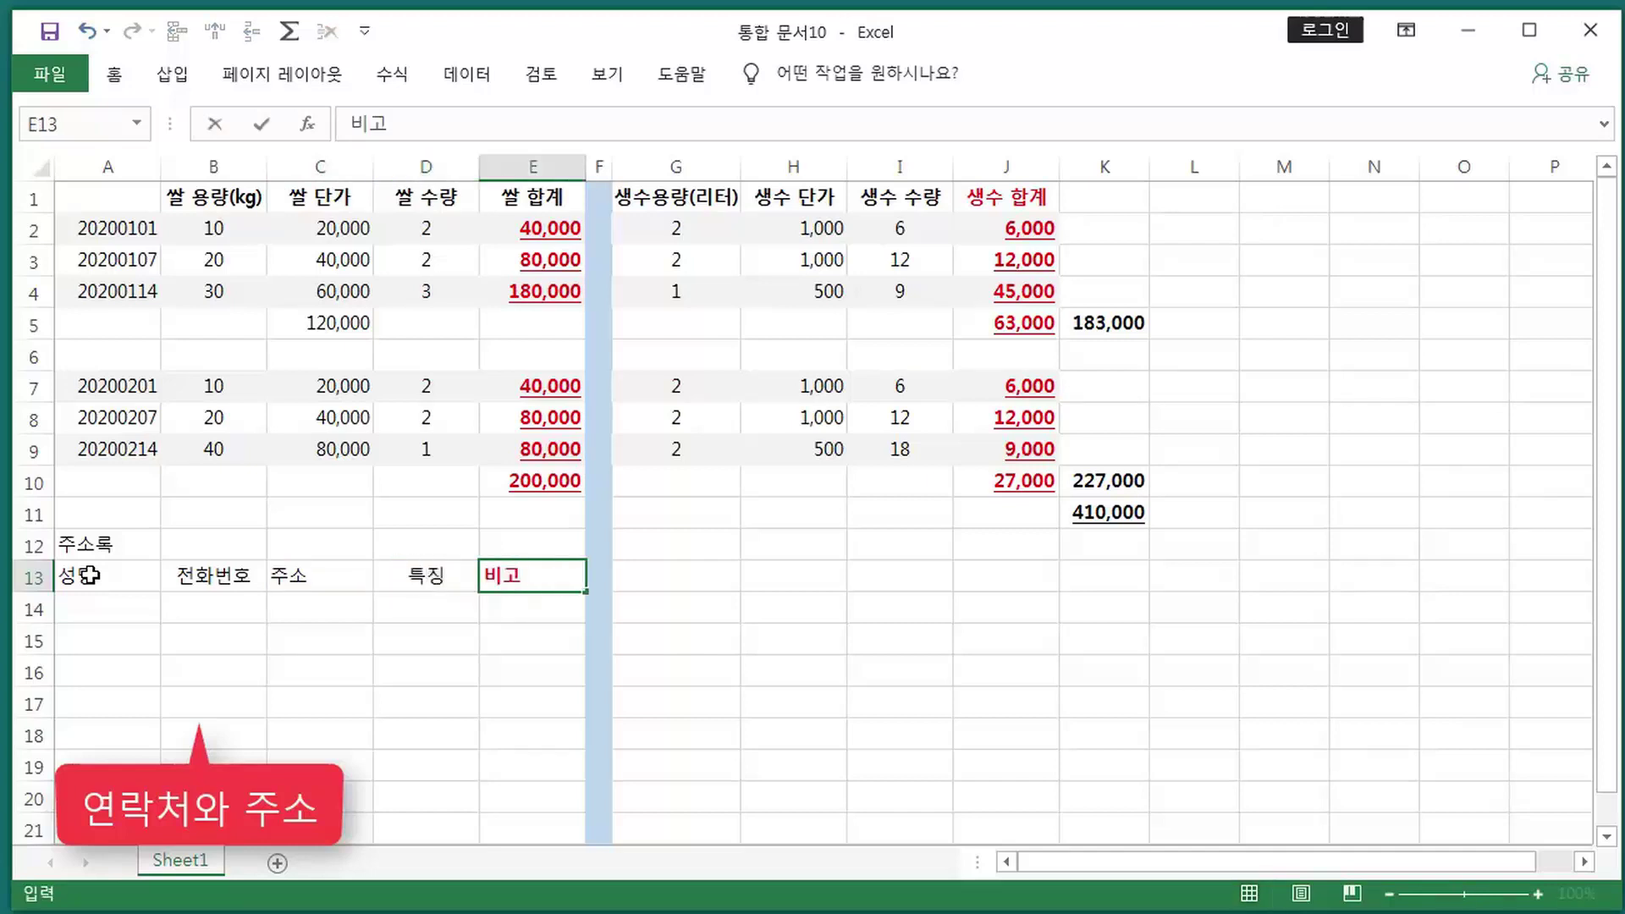
key(Return)
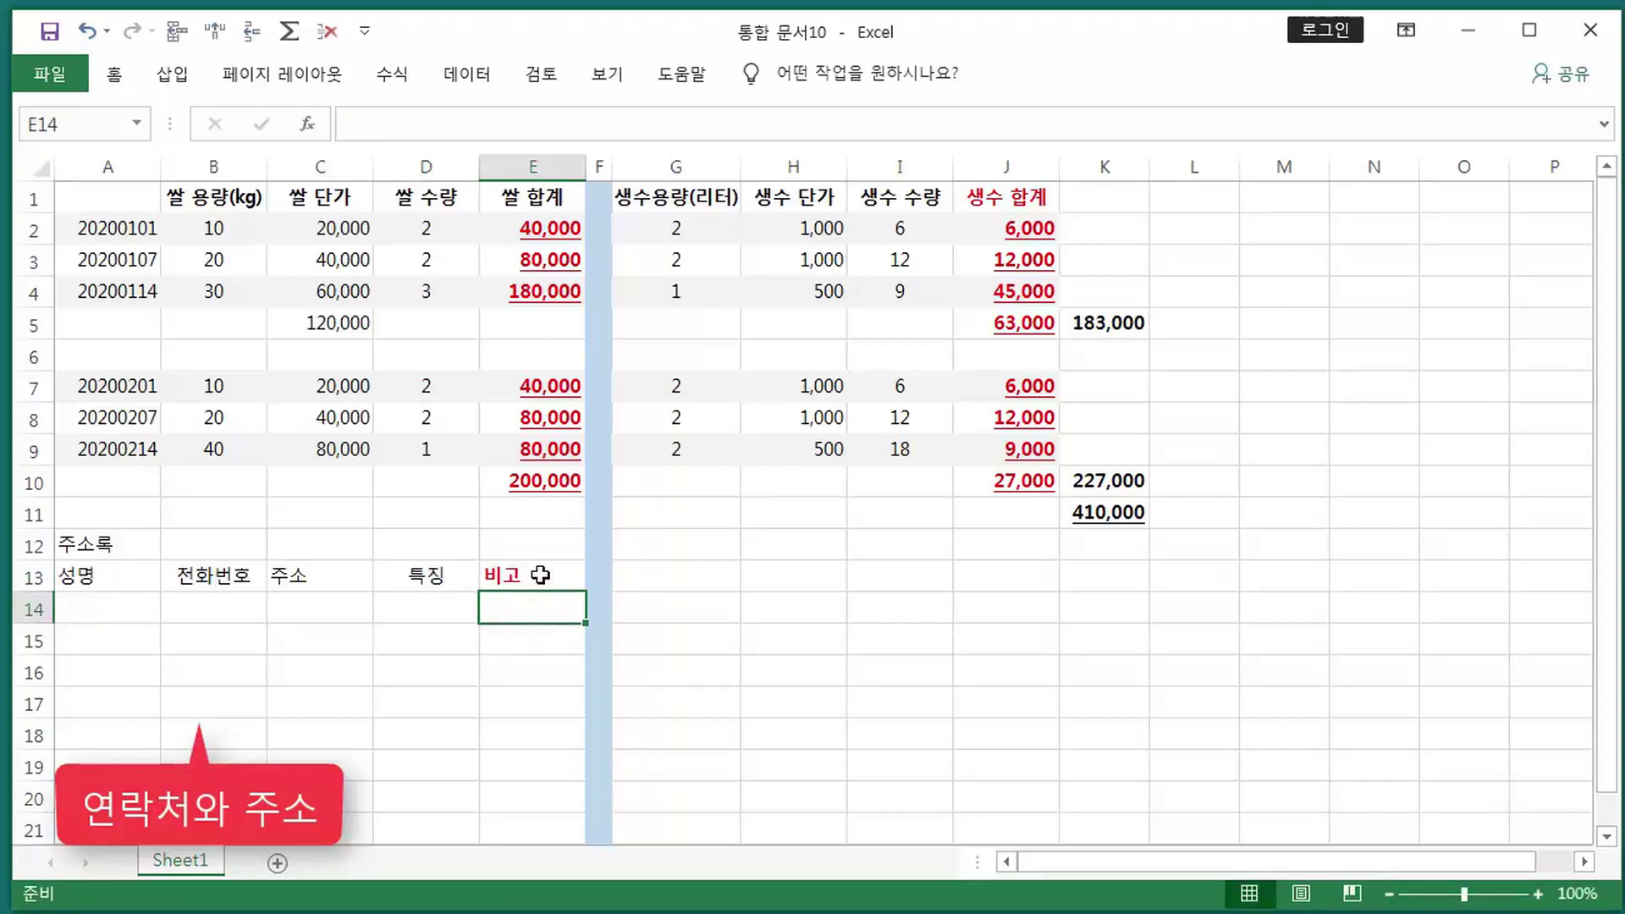
- Set the font colour of E12:E20 to black so the 비고 header is no longer red
drag(524, 546, 527, 798)
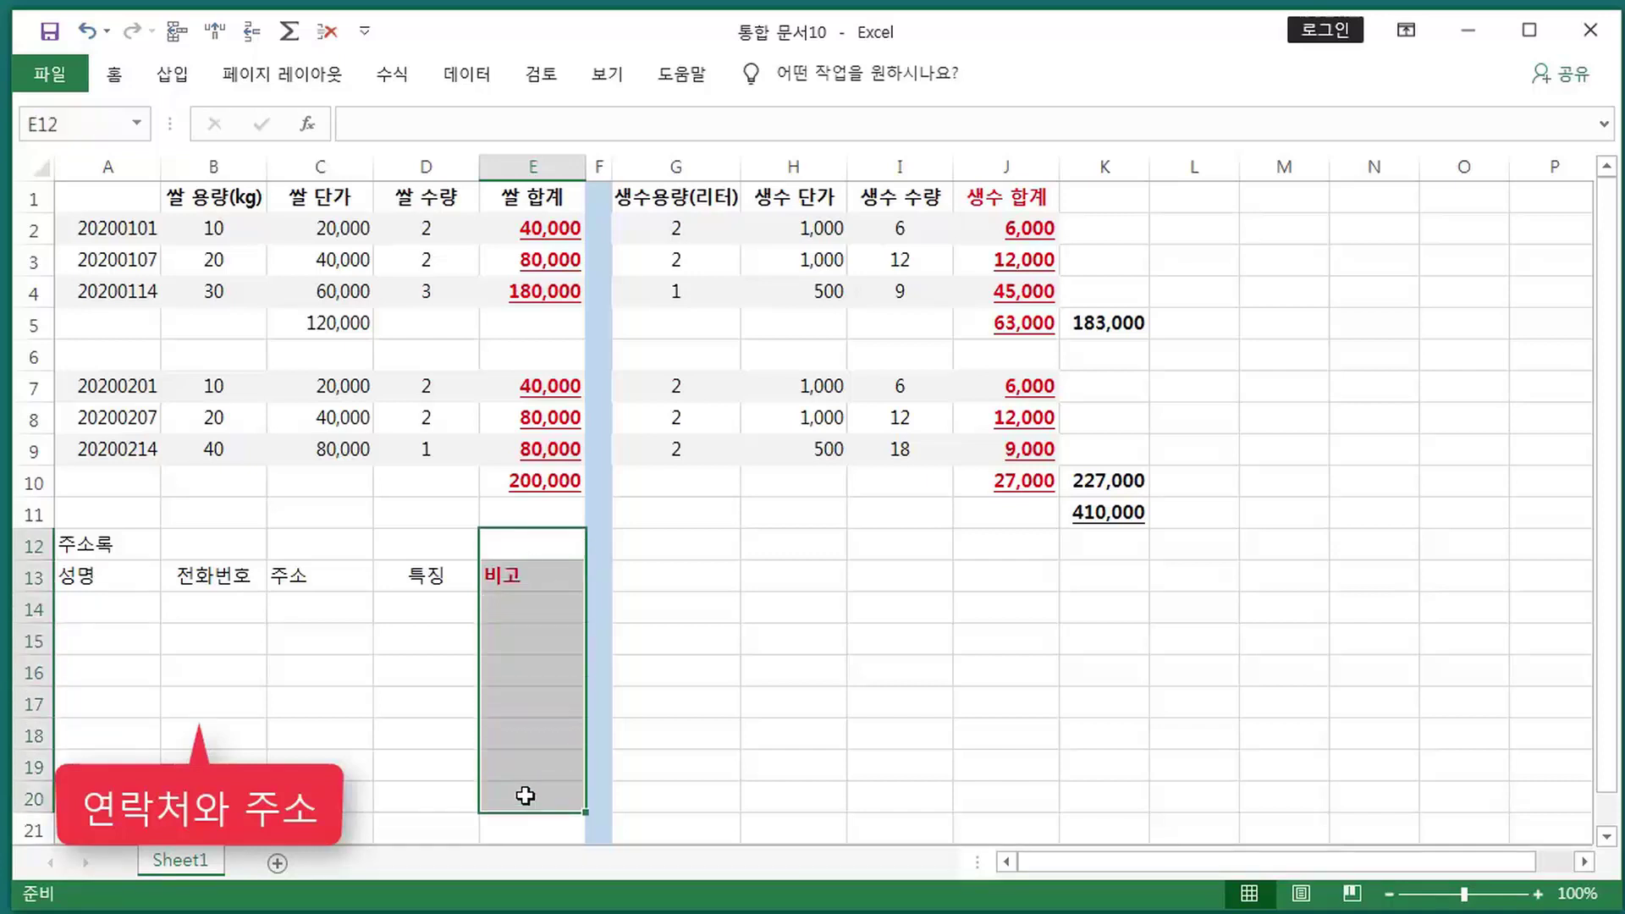
right_click(523, 567)
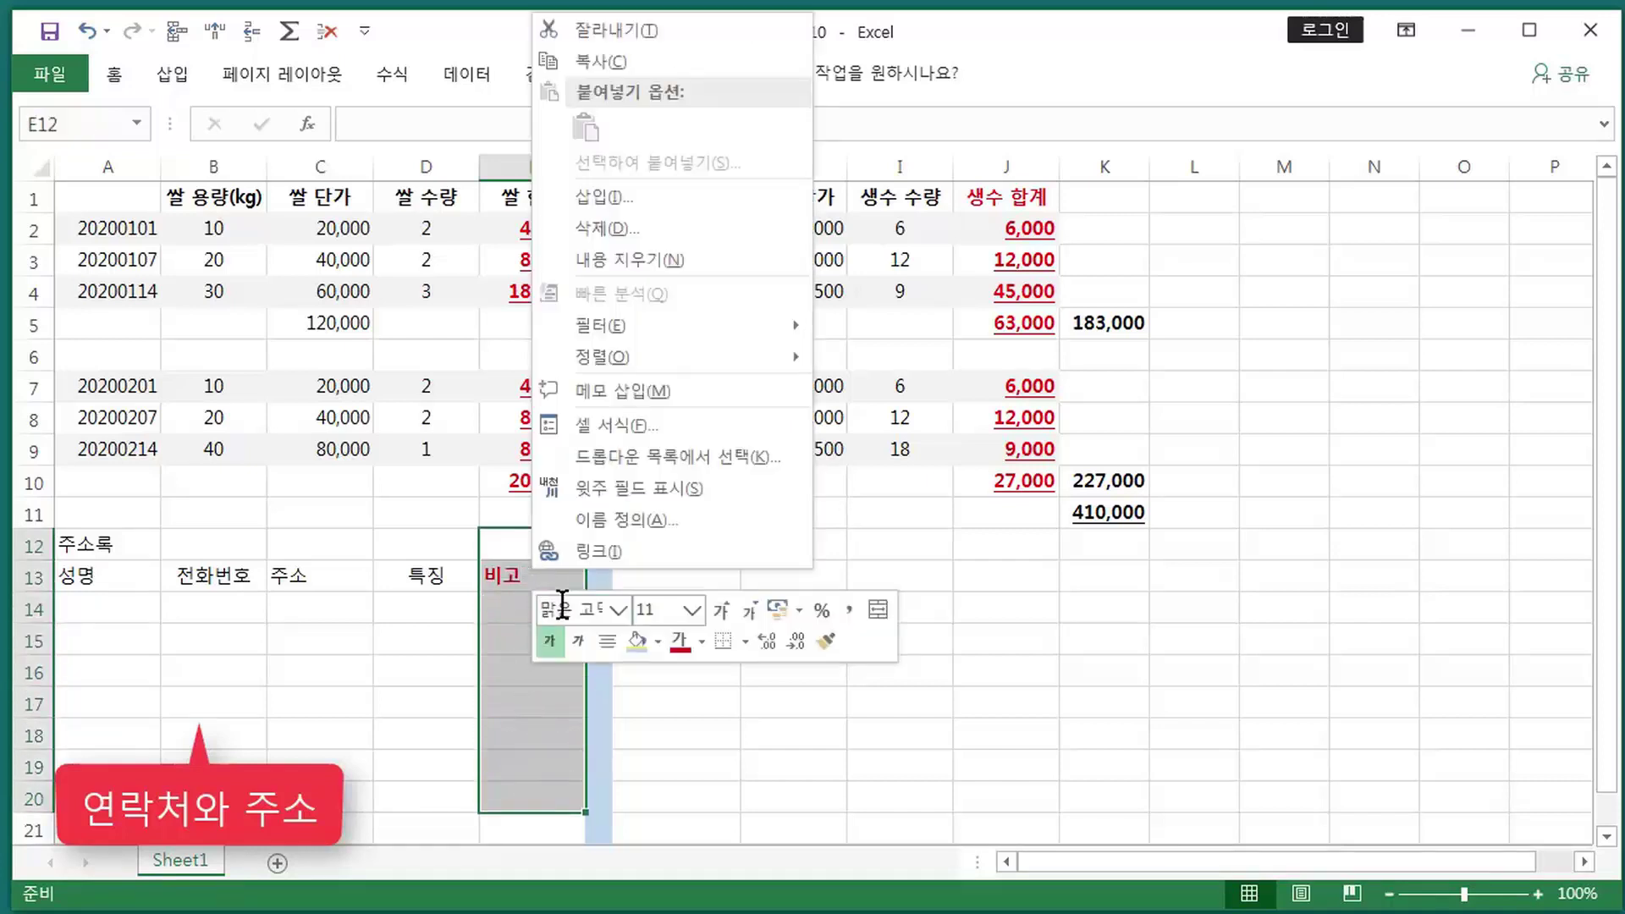
click(702, 642)
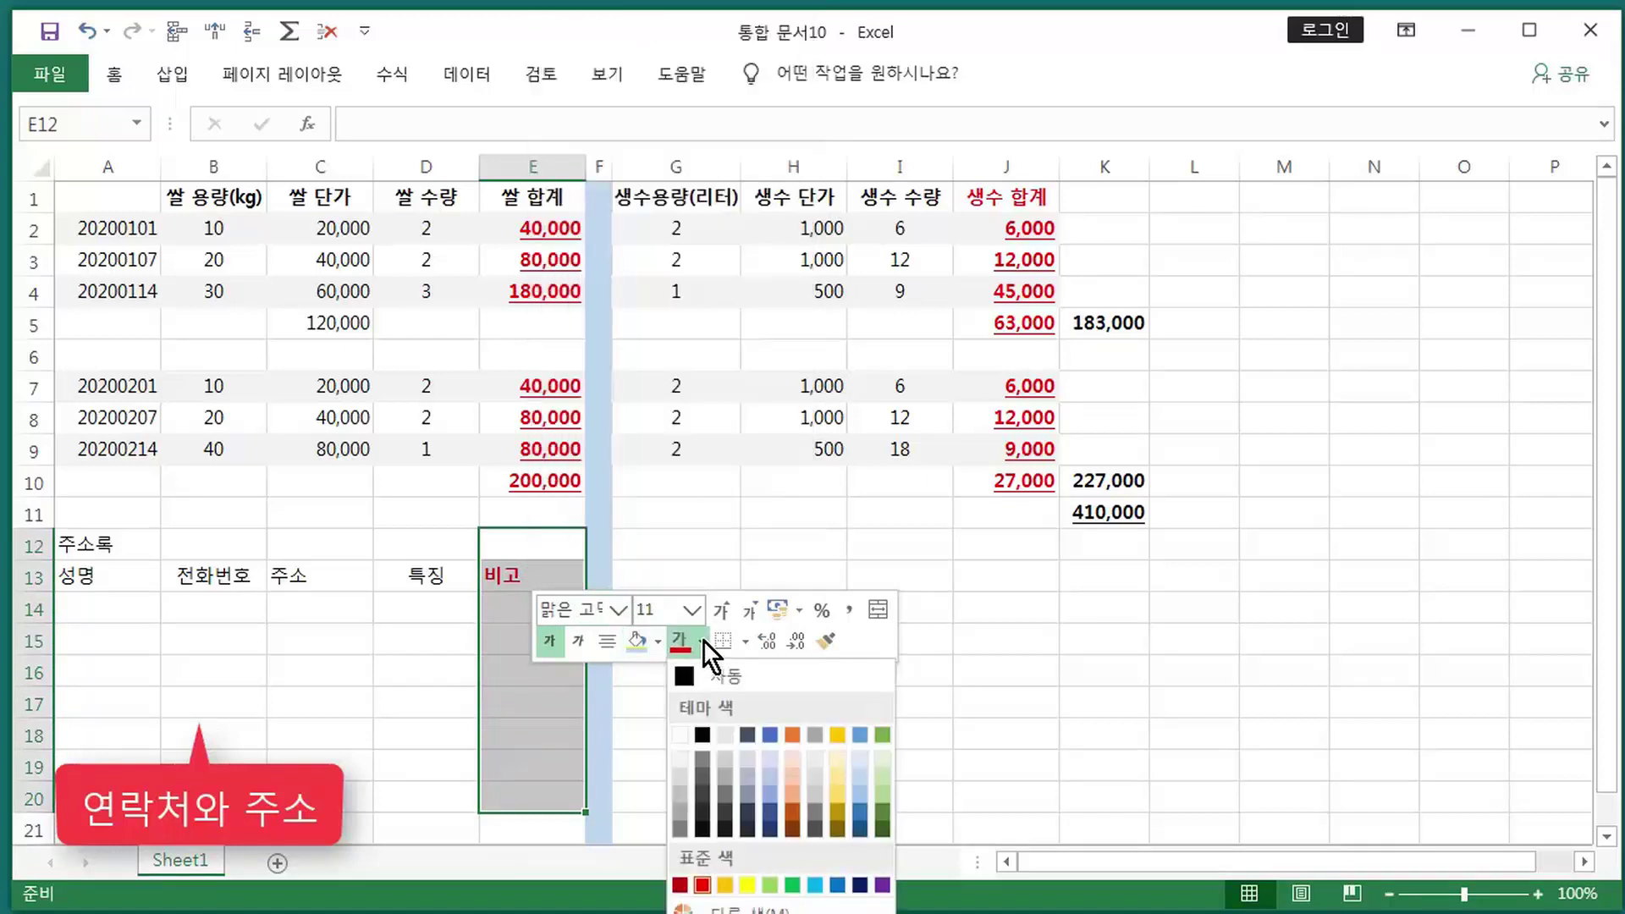
click(729, 669)
click(290, 606)
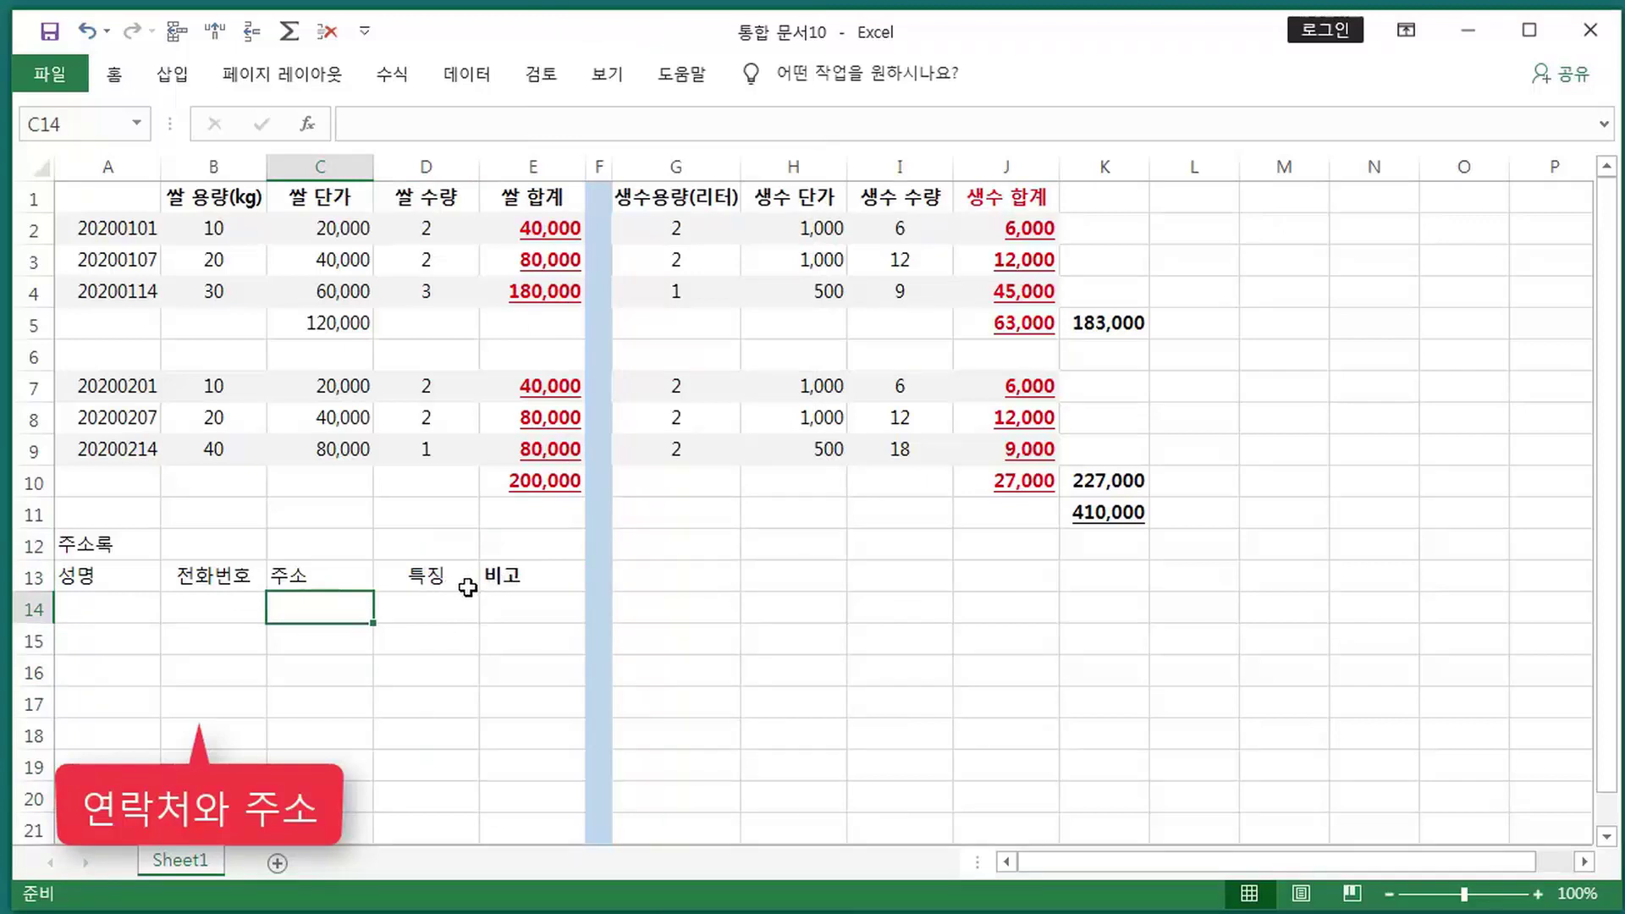
click(100, 610)
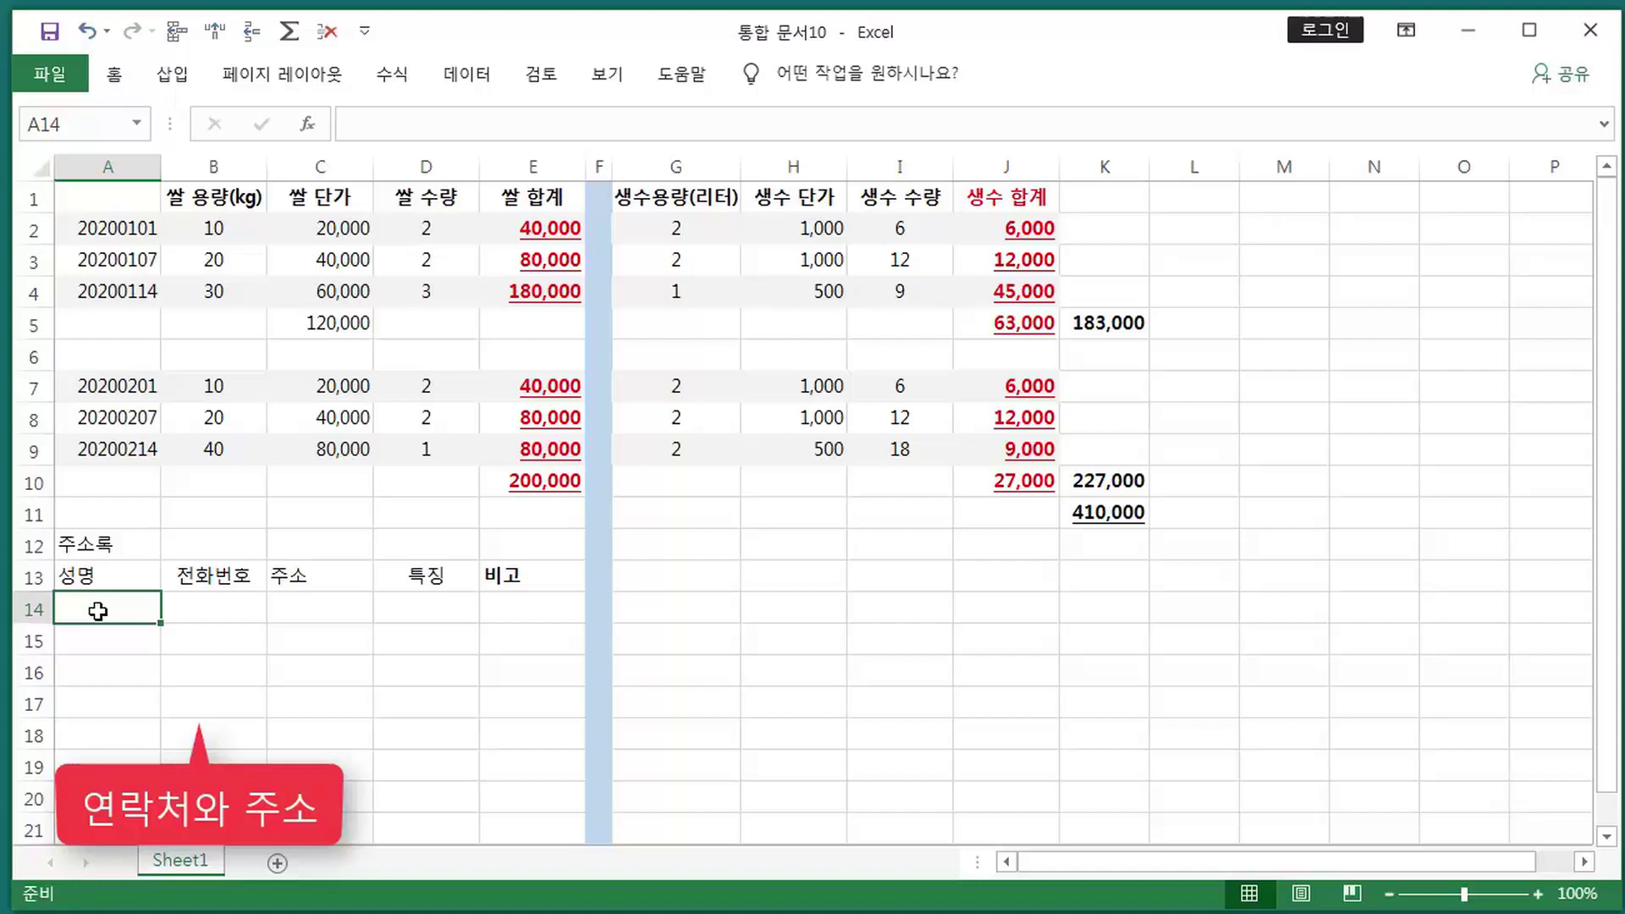
- Enter the first contact's name, phone number, address and landmark feature in A14:D14
text(허장ㄱ)
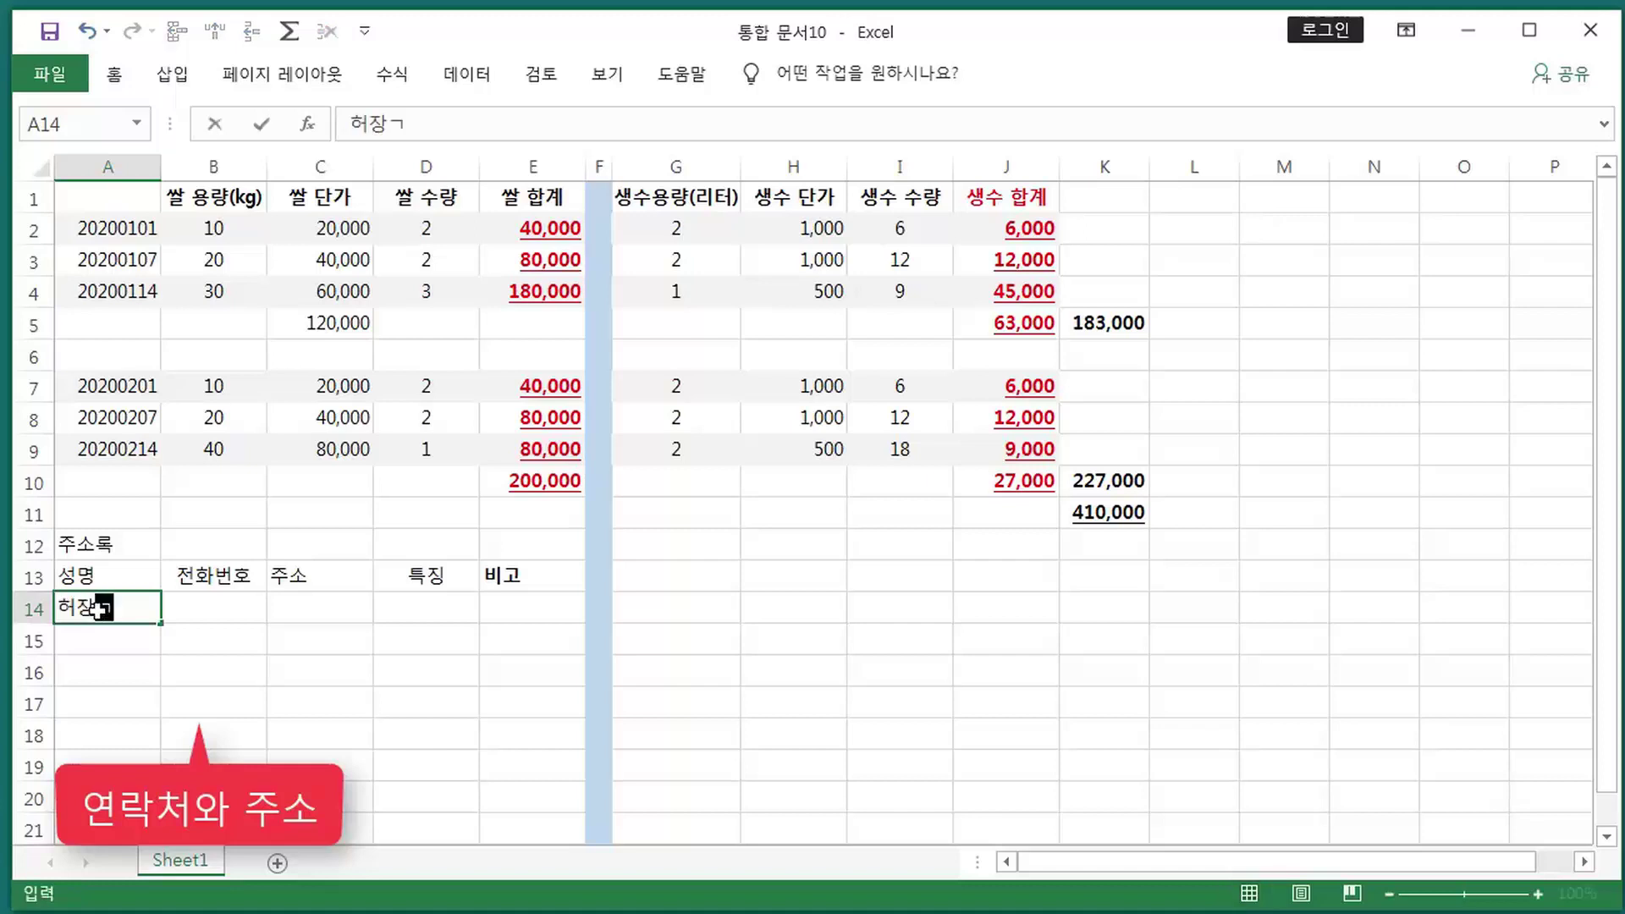
text(강)
key(Return)
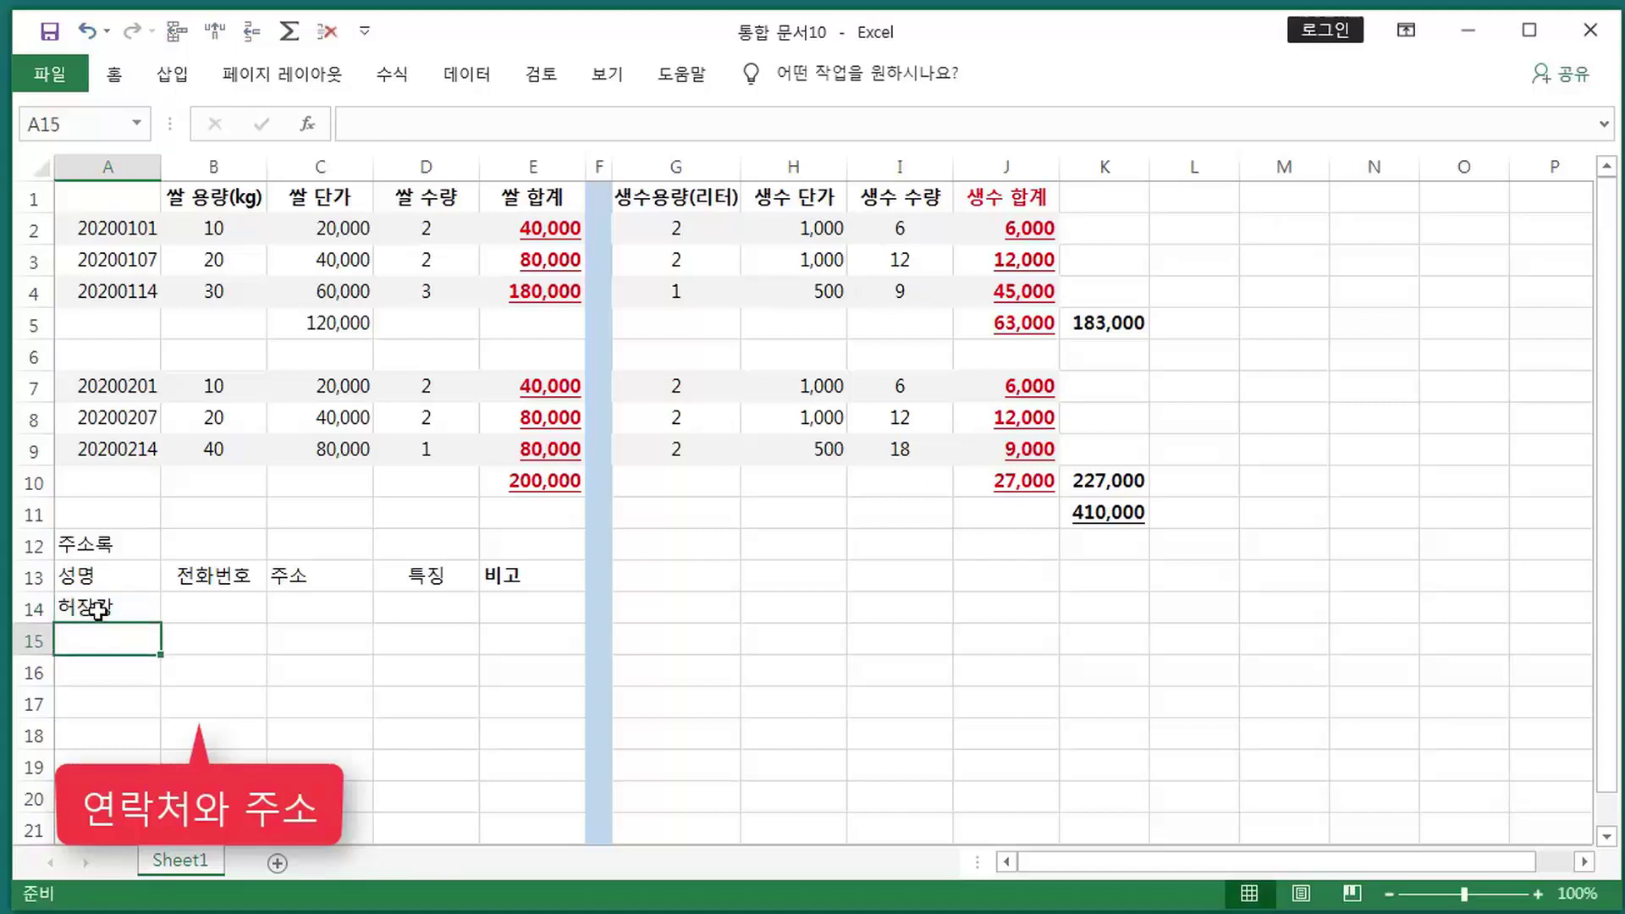
key(Up)
key(Right)
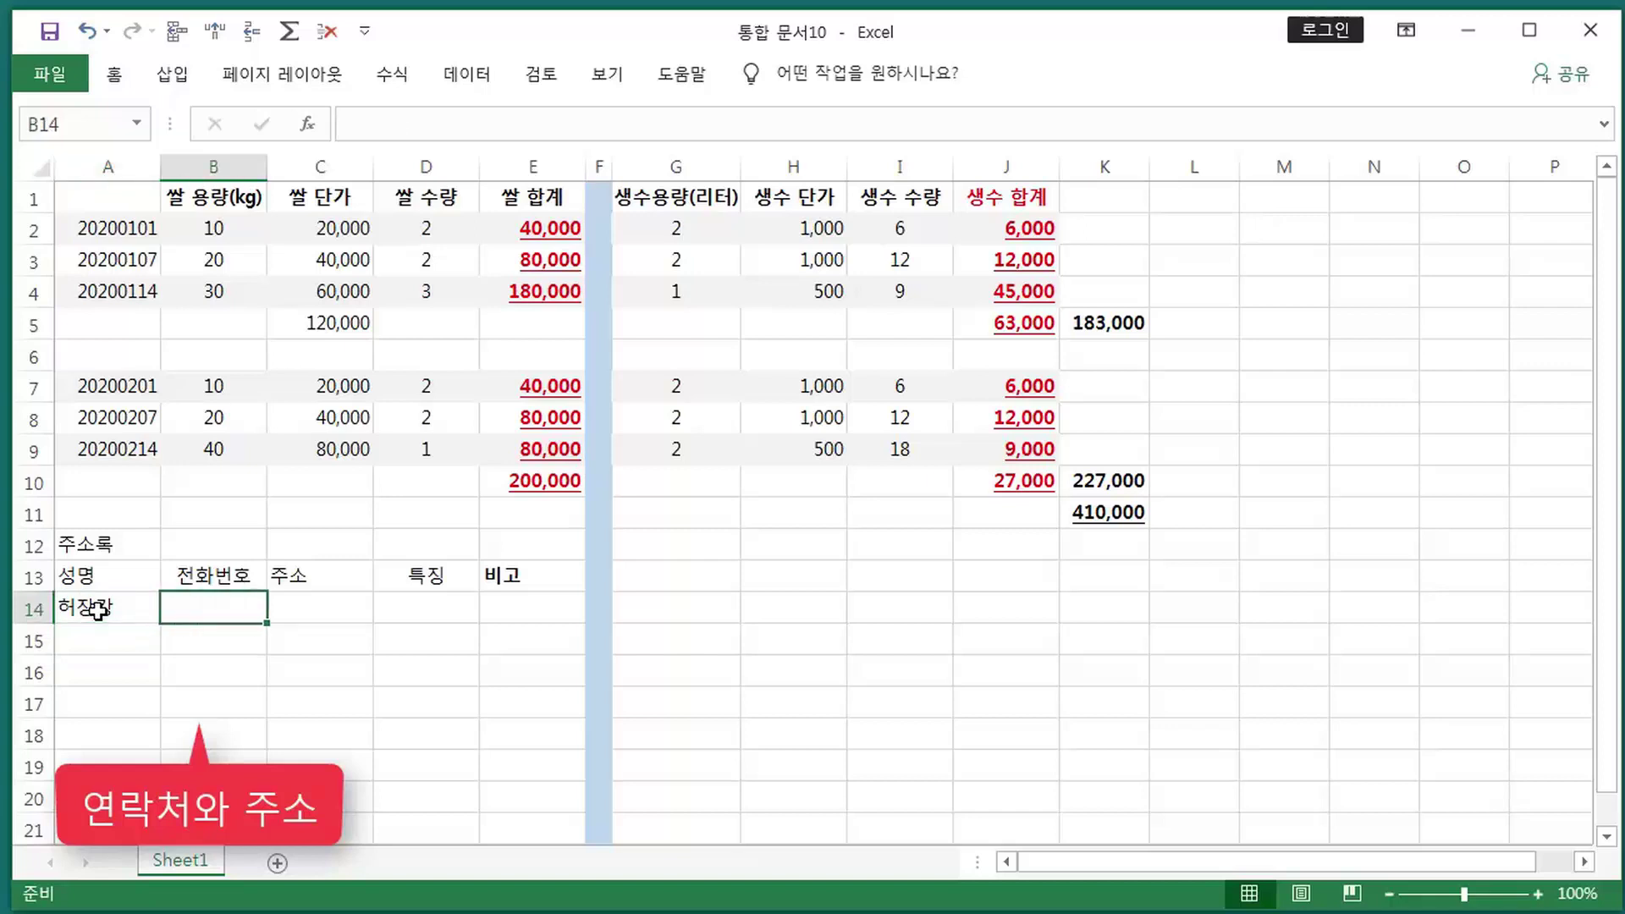
text(010)
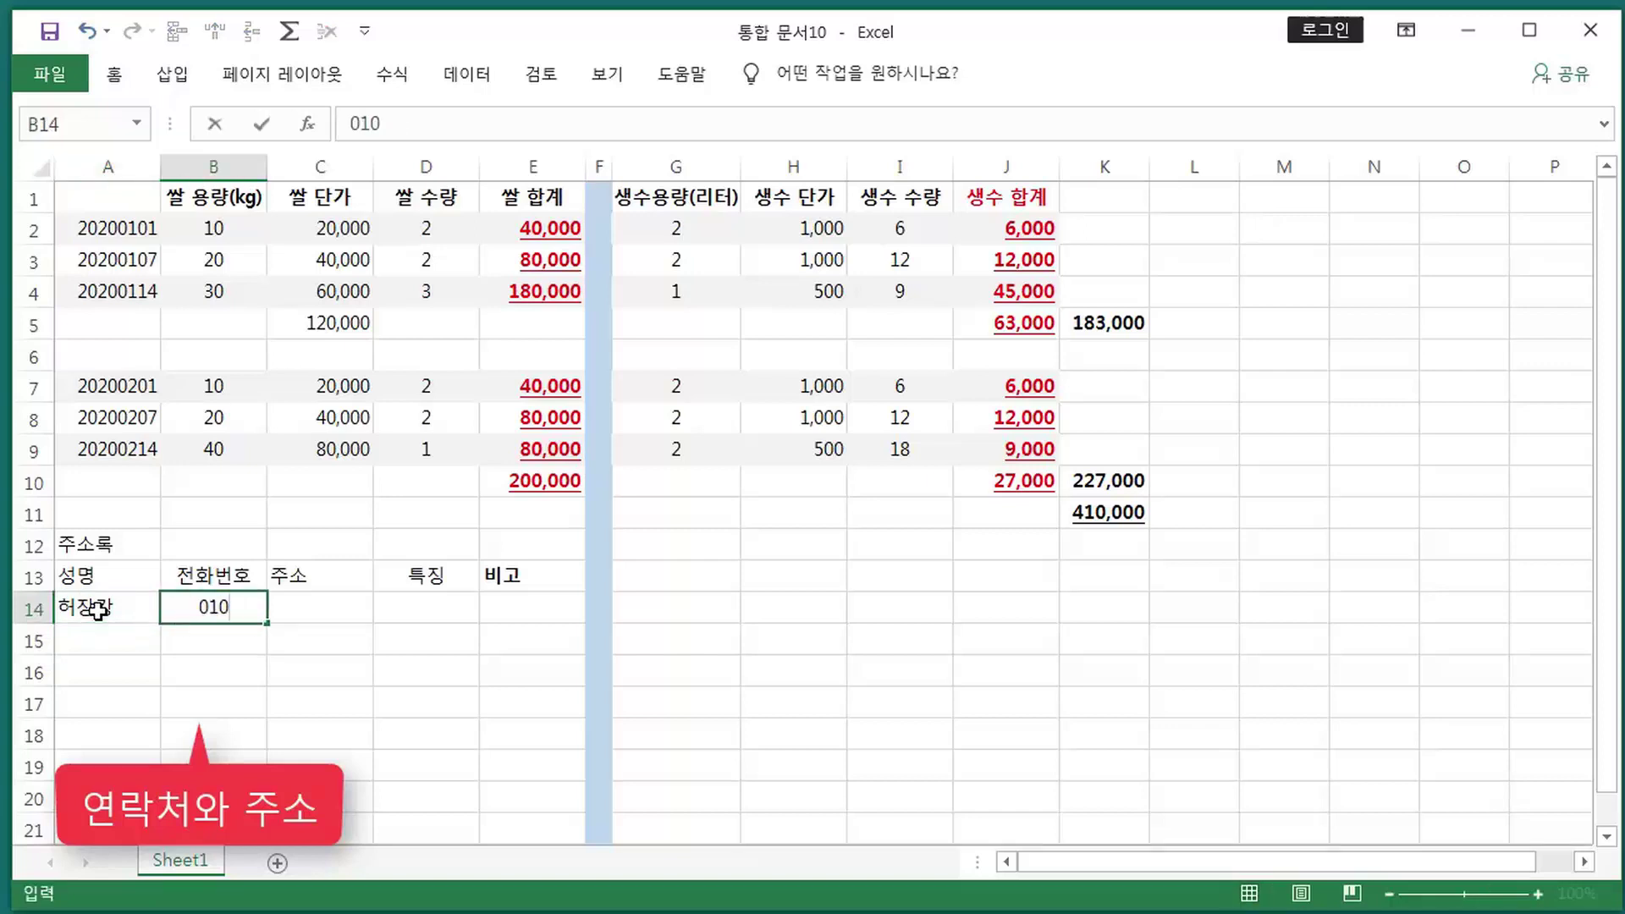
text(-123)
text(4-)
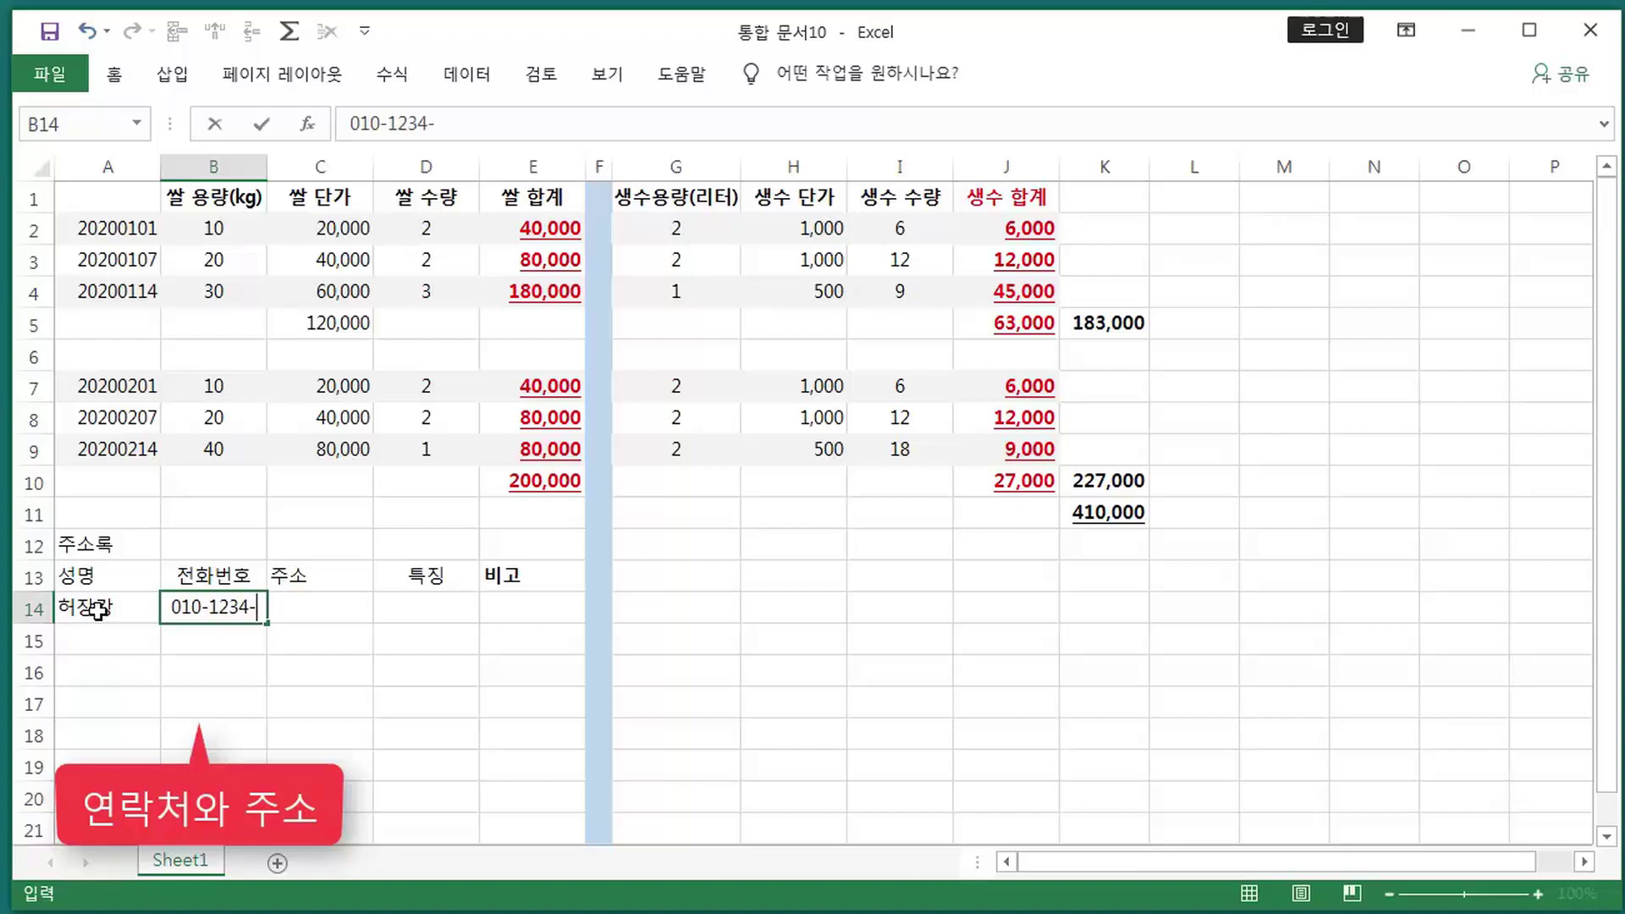
text(4567)
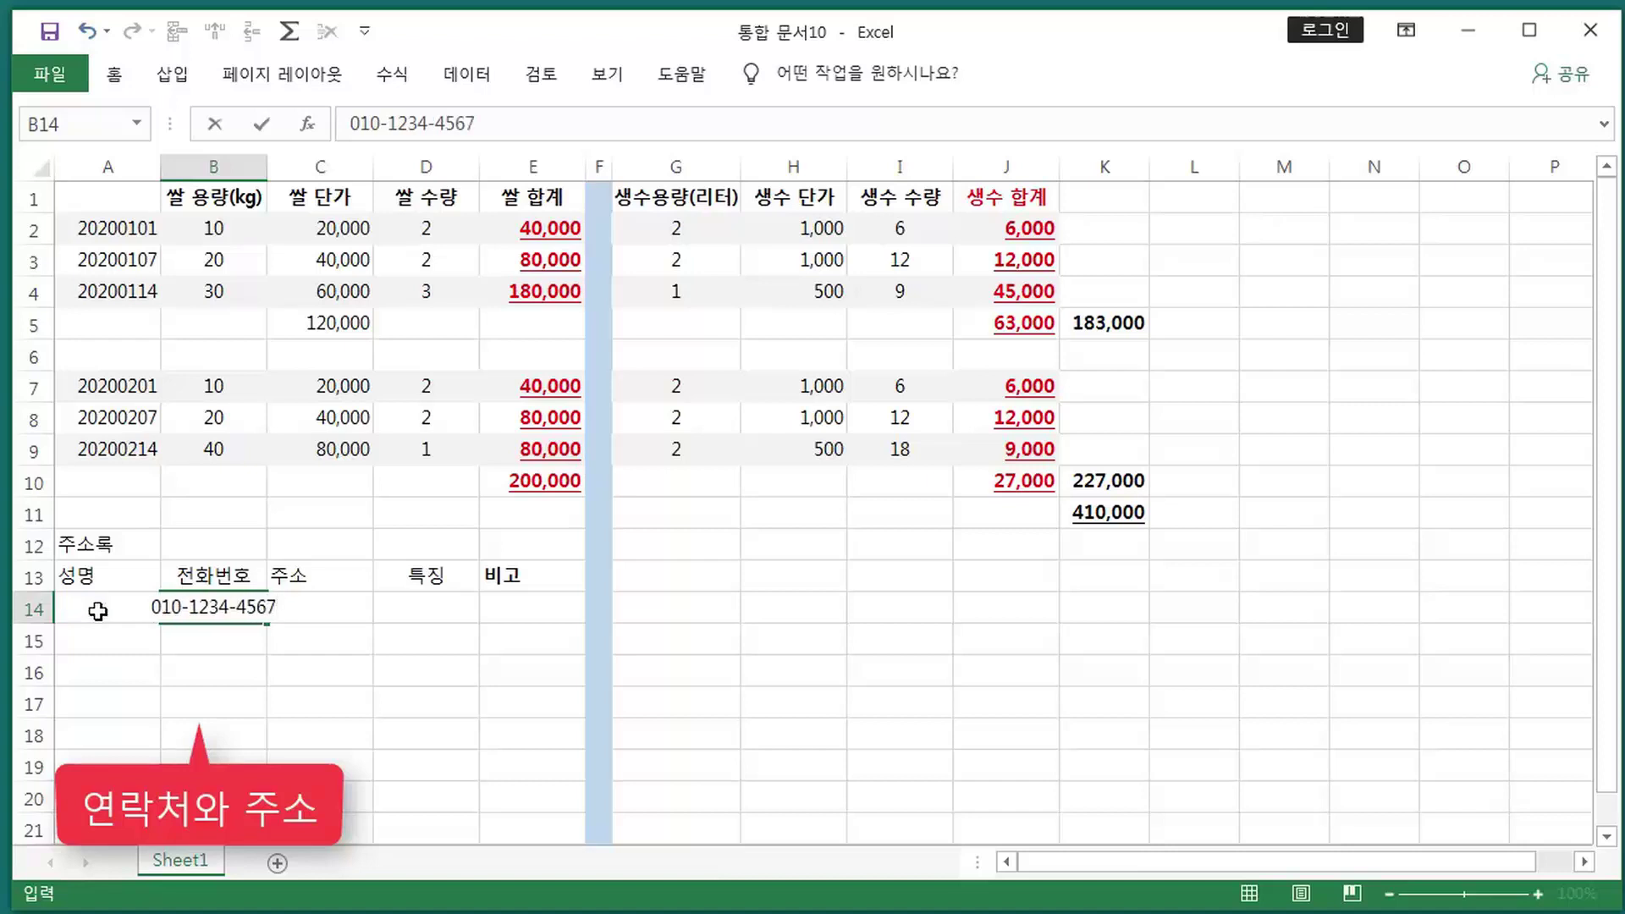
key(Return)
key(Left)
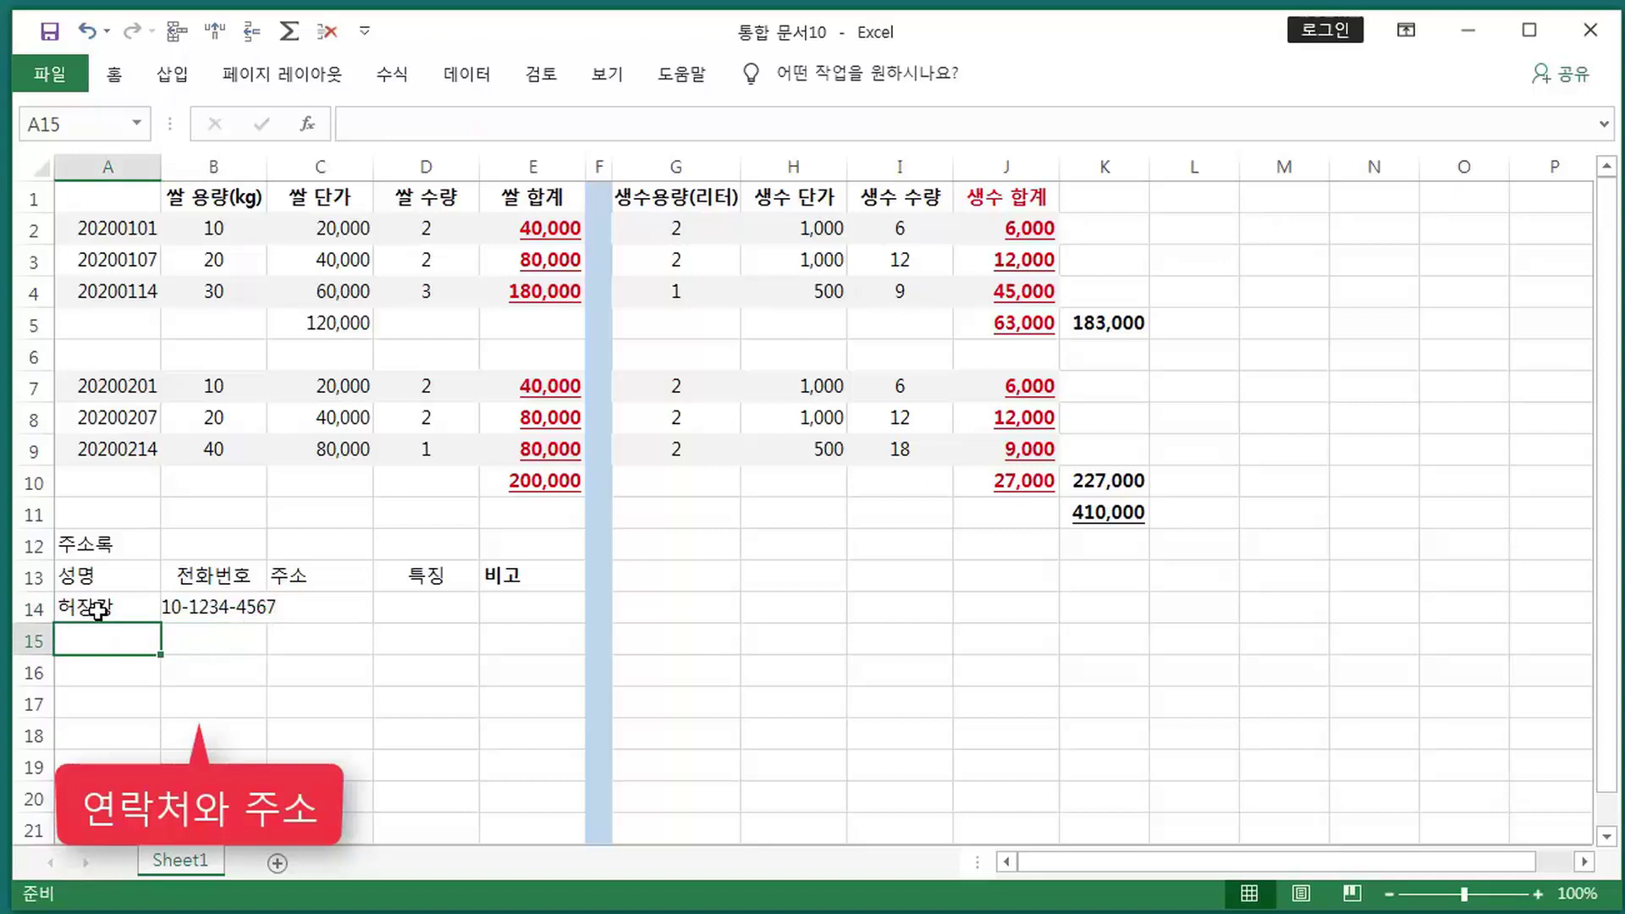
key(Up)
key(Right)
key(Right)
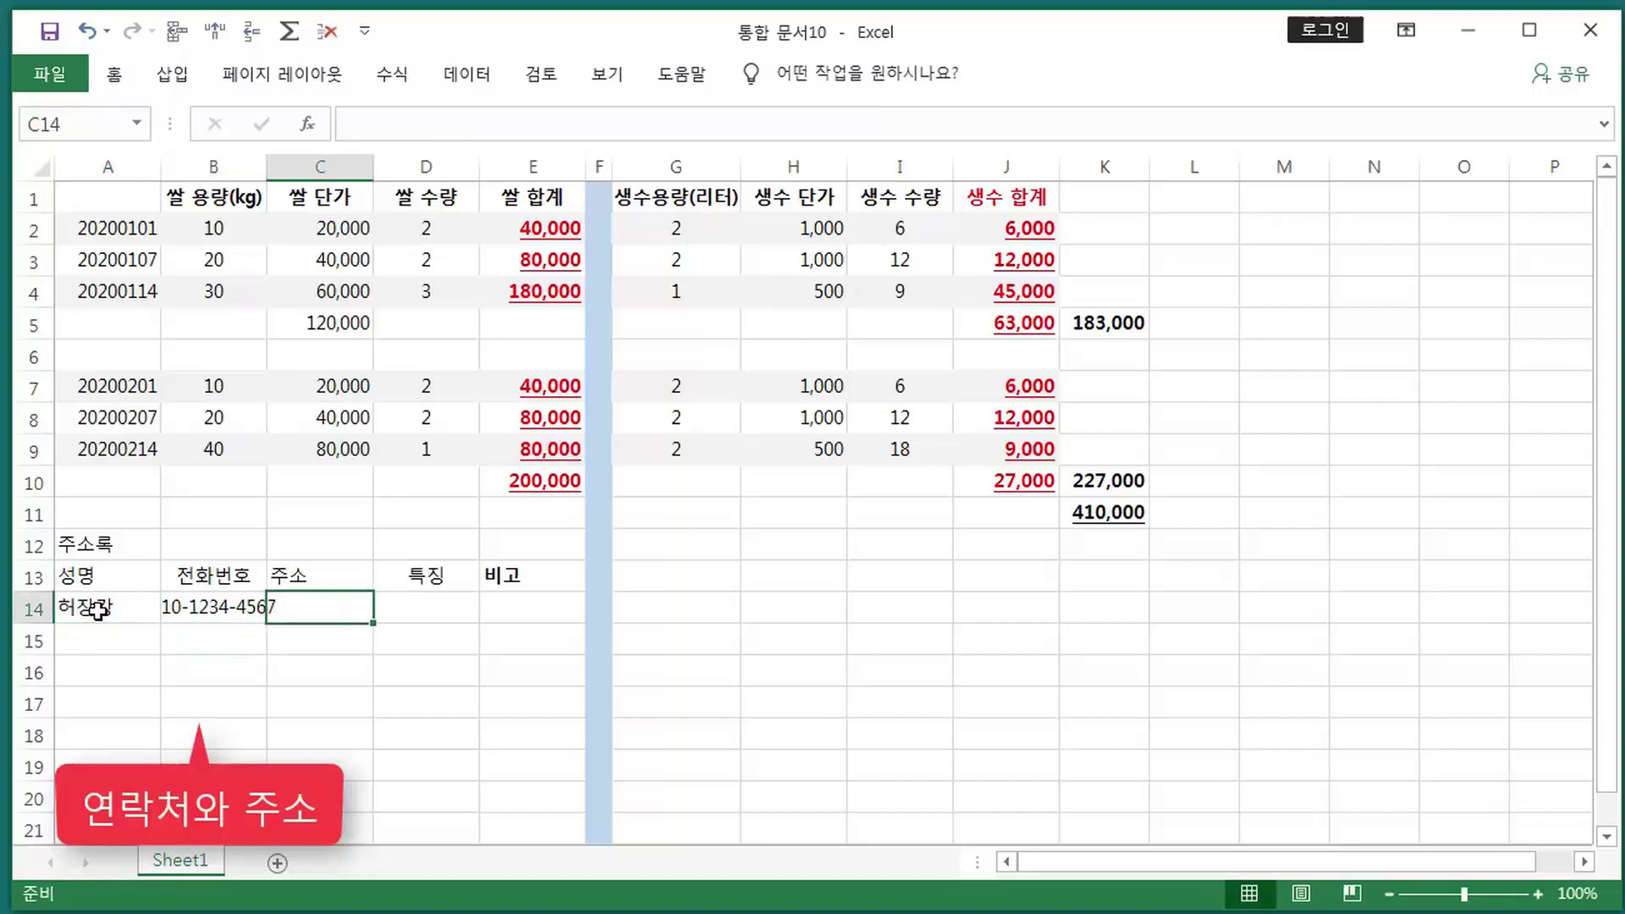
text(부사)
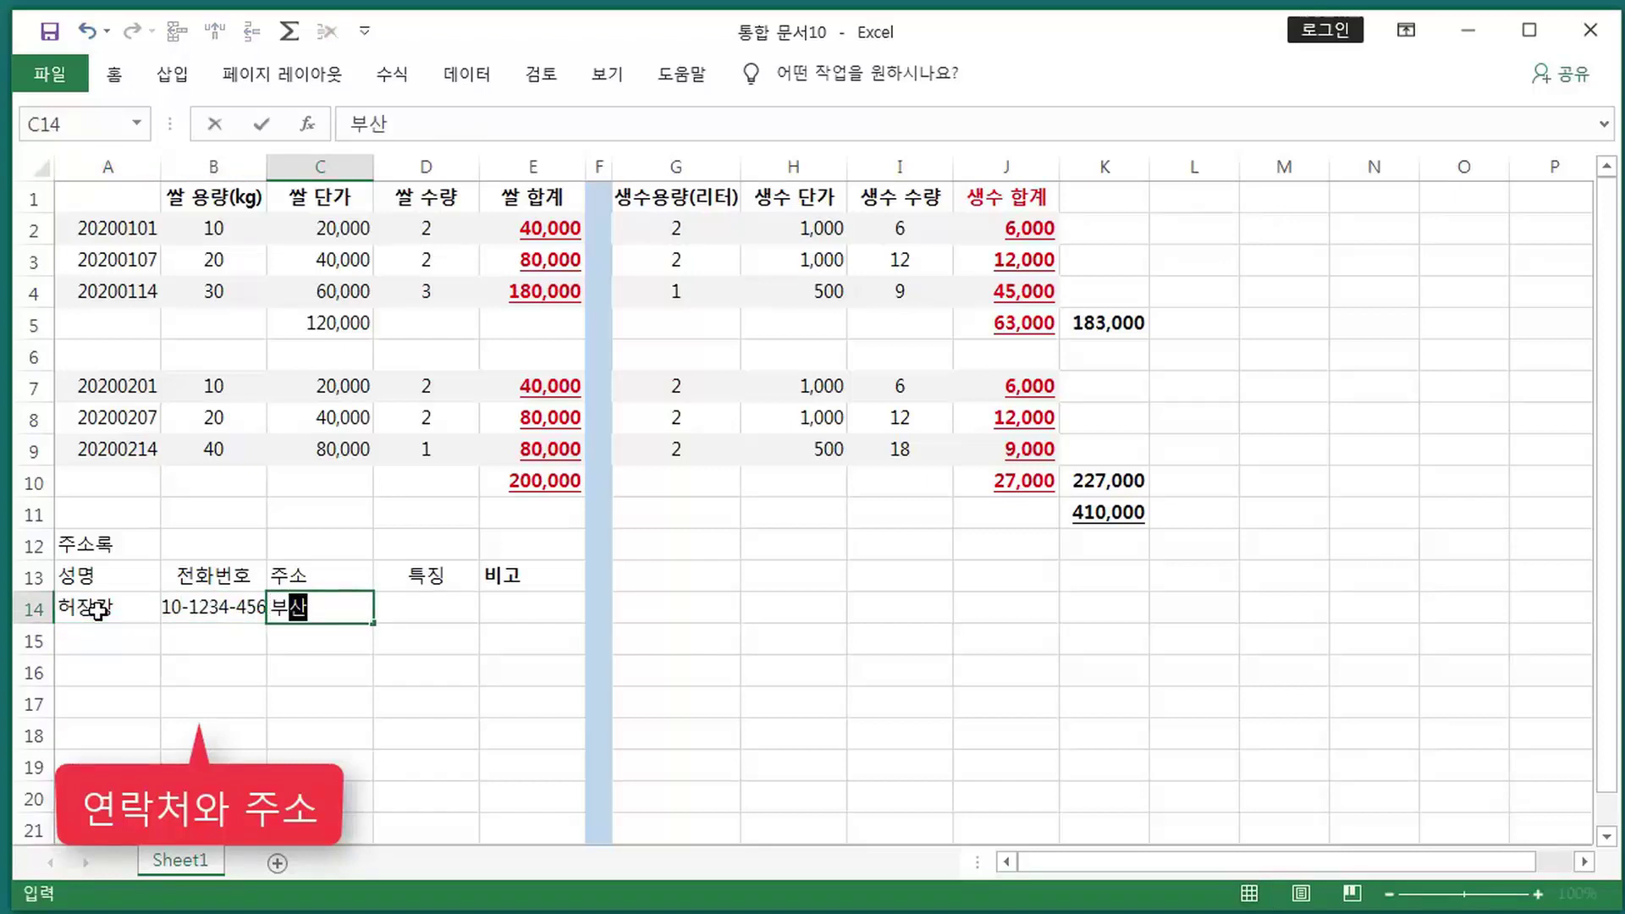
text(시 )
text(해)
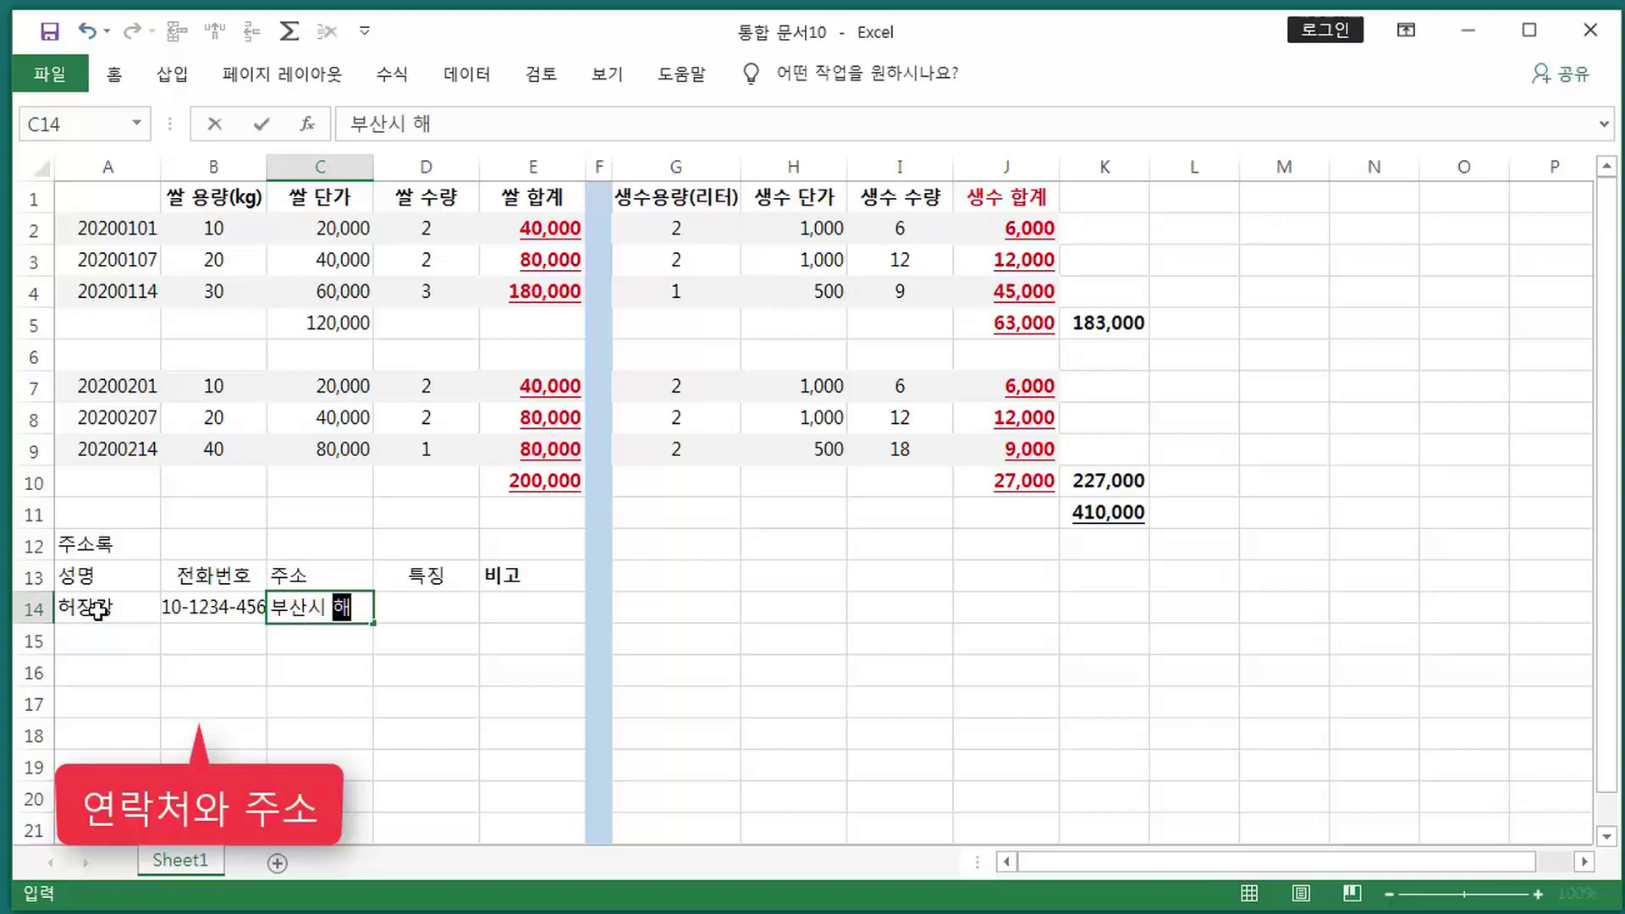
text(운대구)
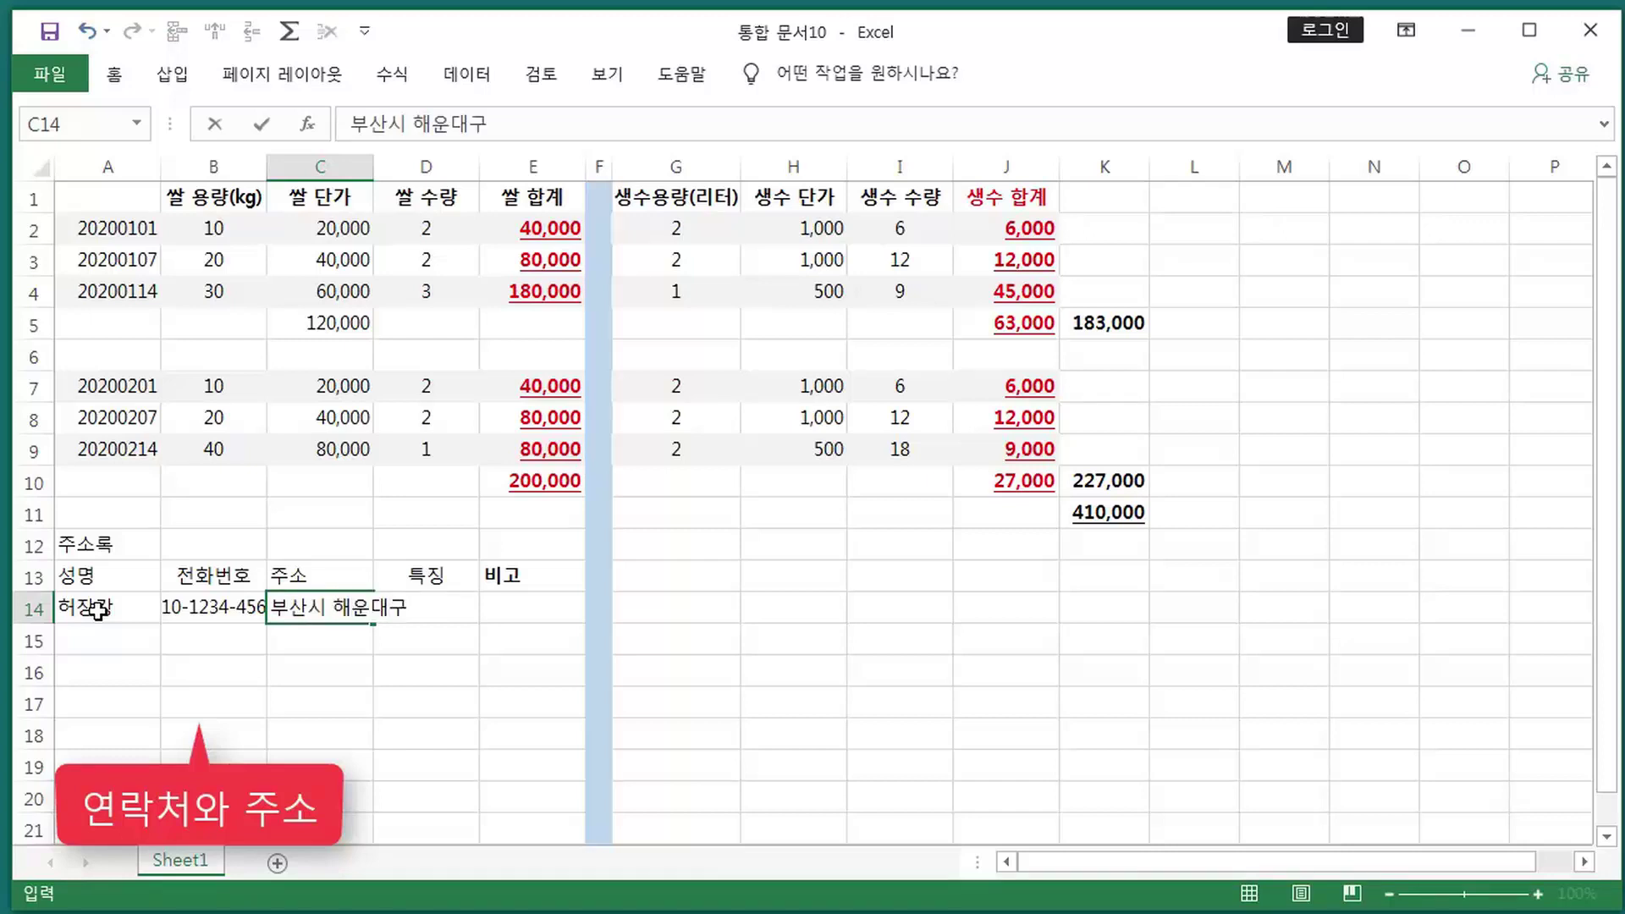
key(Tab)
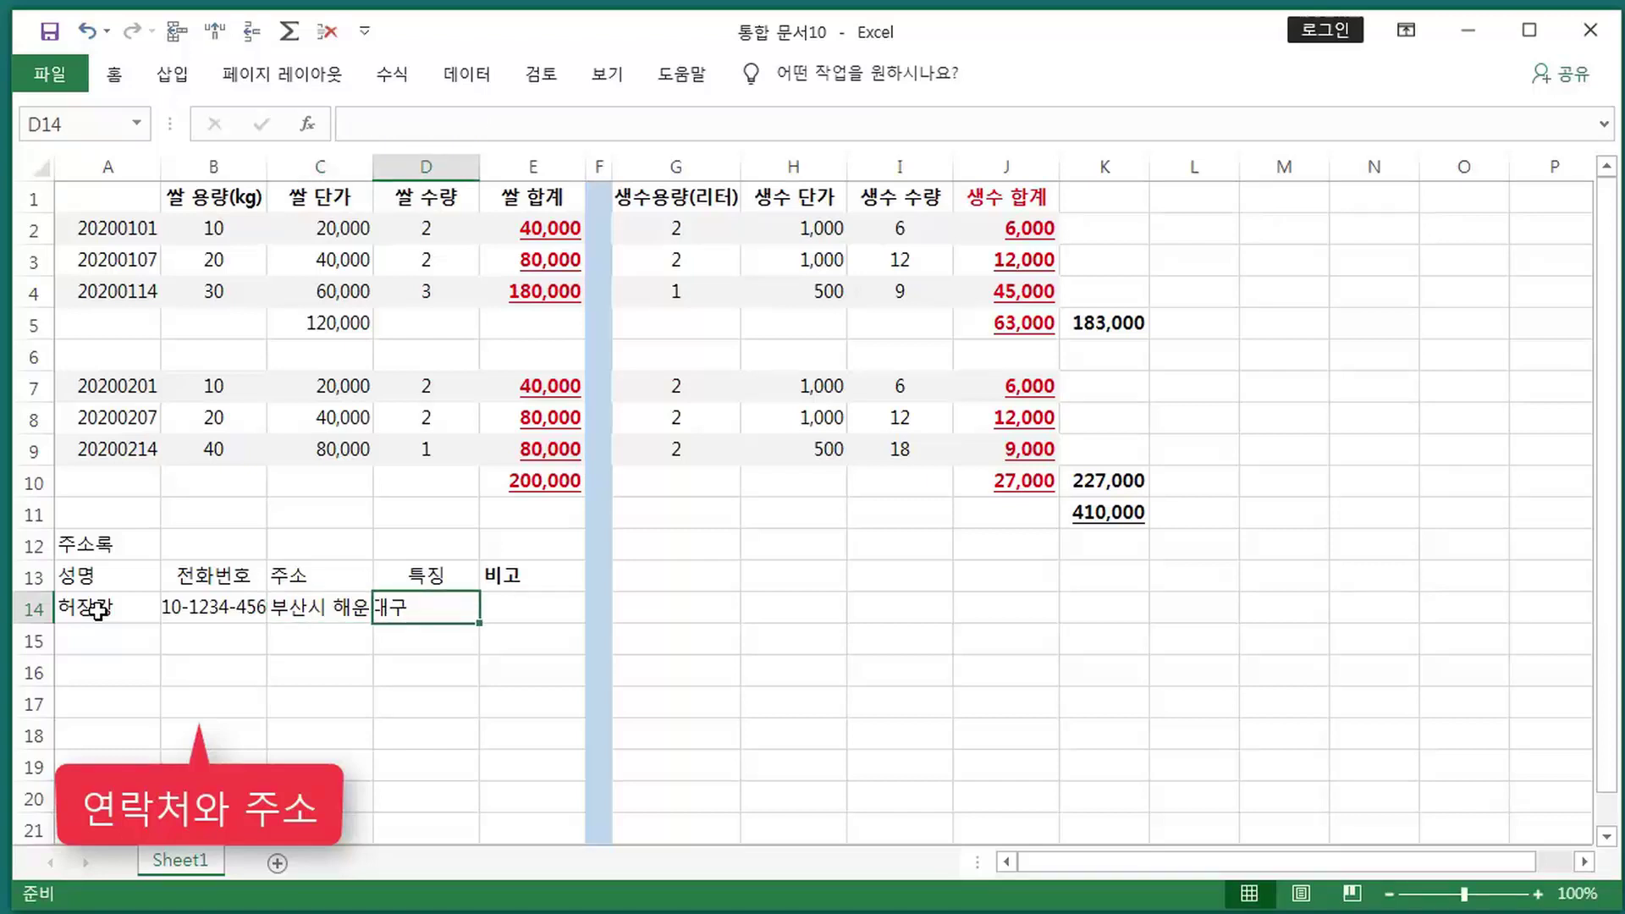
text(며)
text(문)
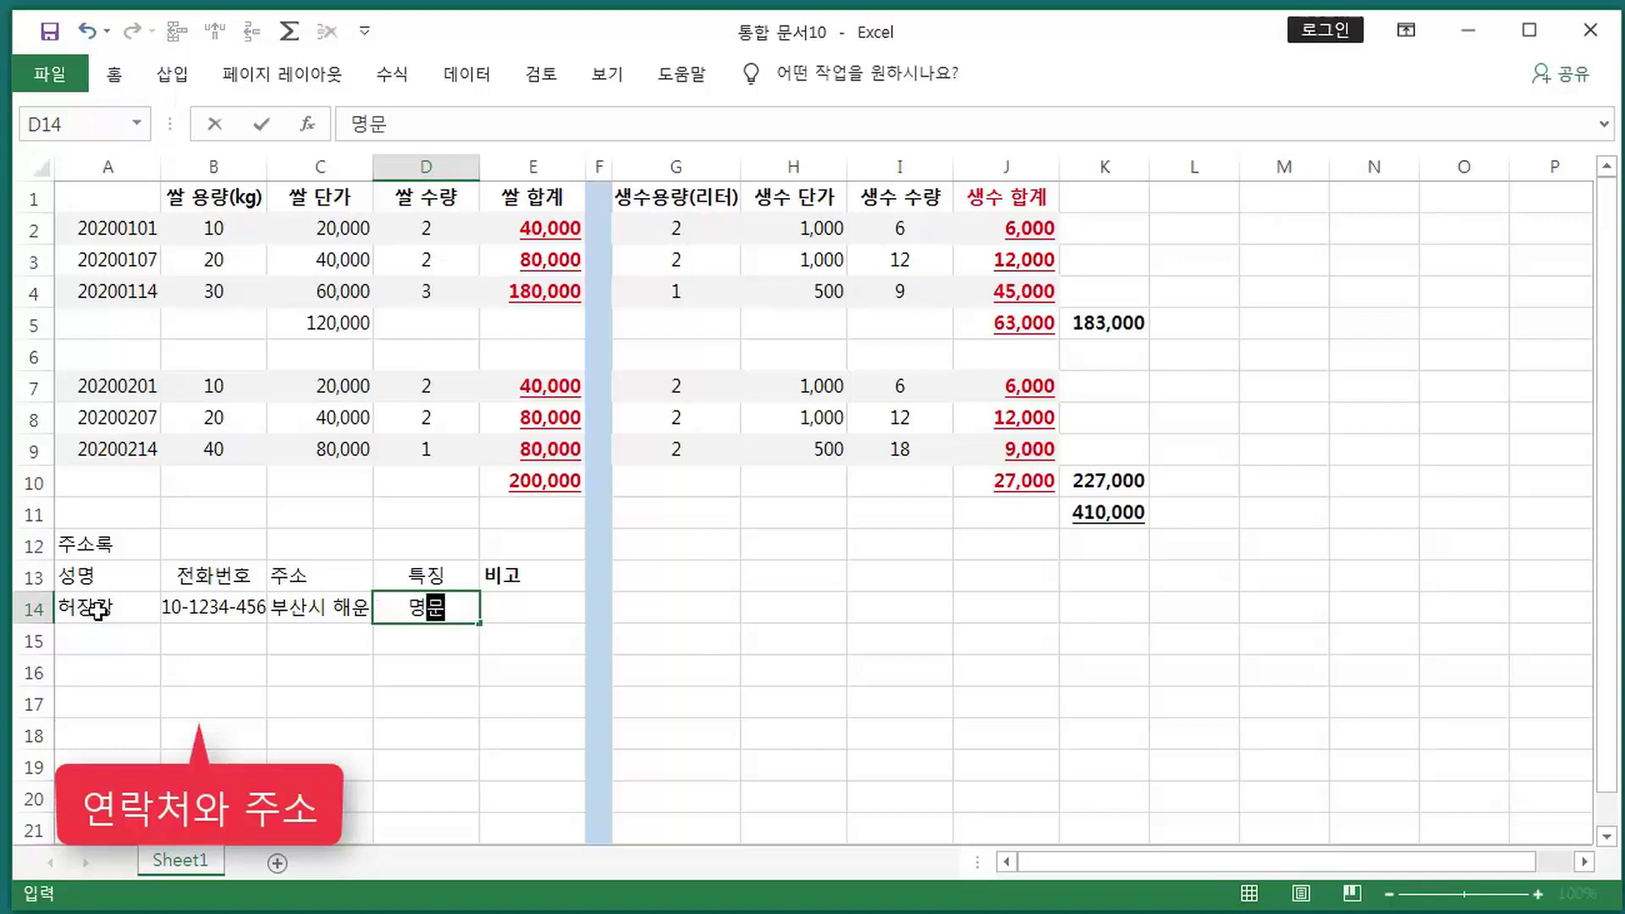
text(프랒자)
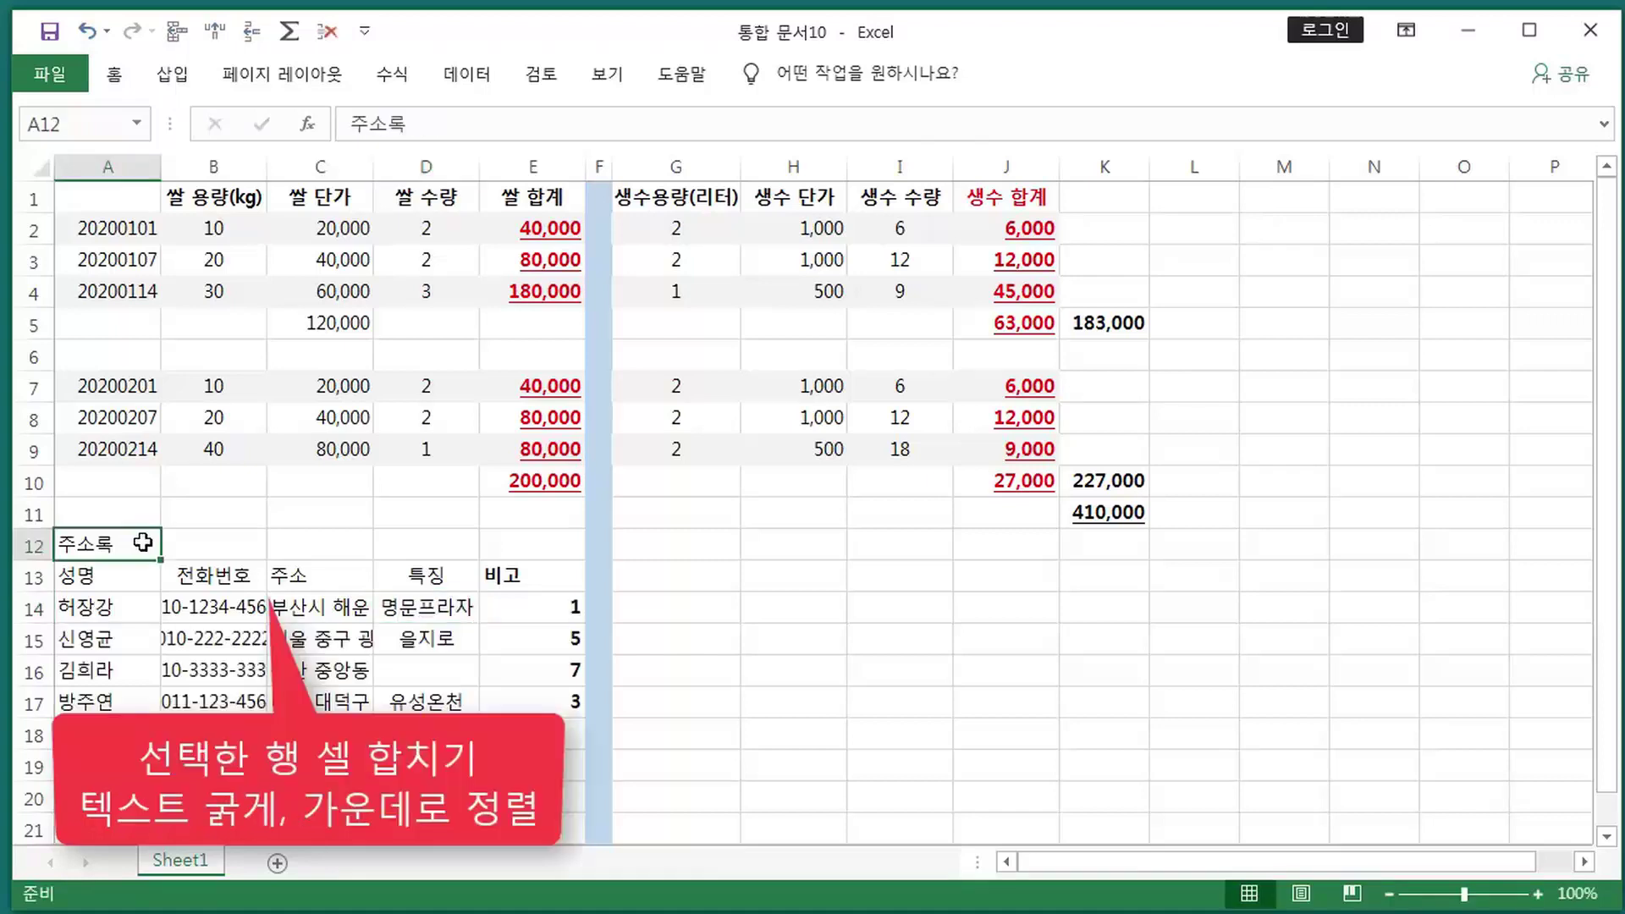
- Merge A12:E12 and center the title, edited to read 주 소 록
drag(138, 541, 490, 546)
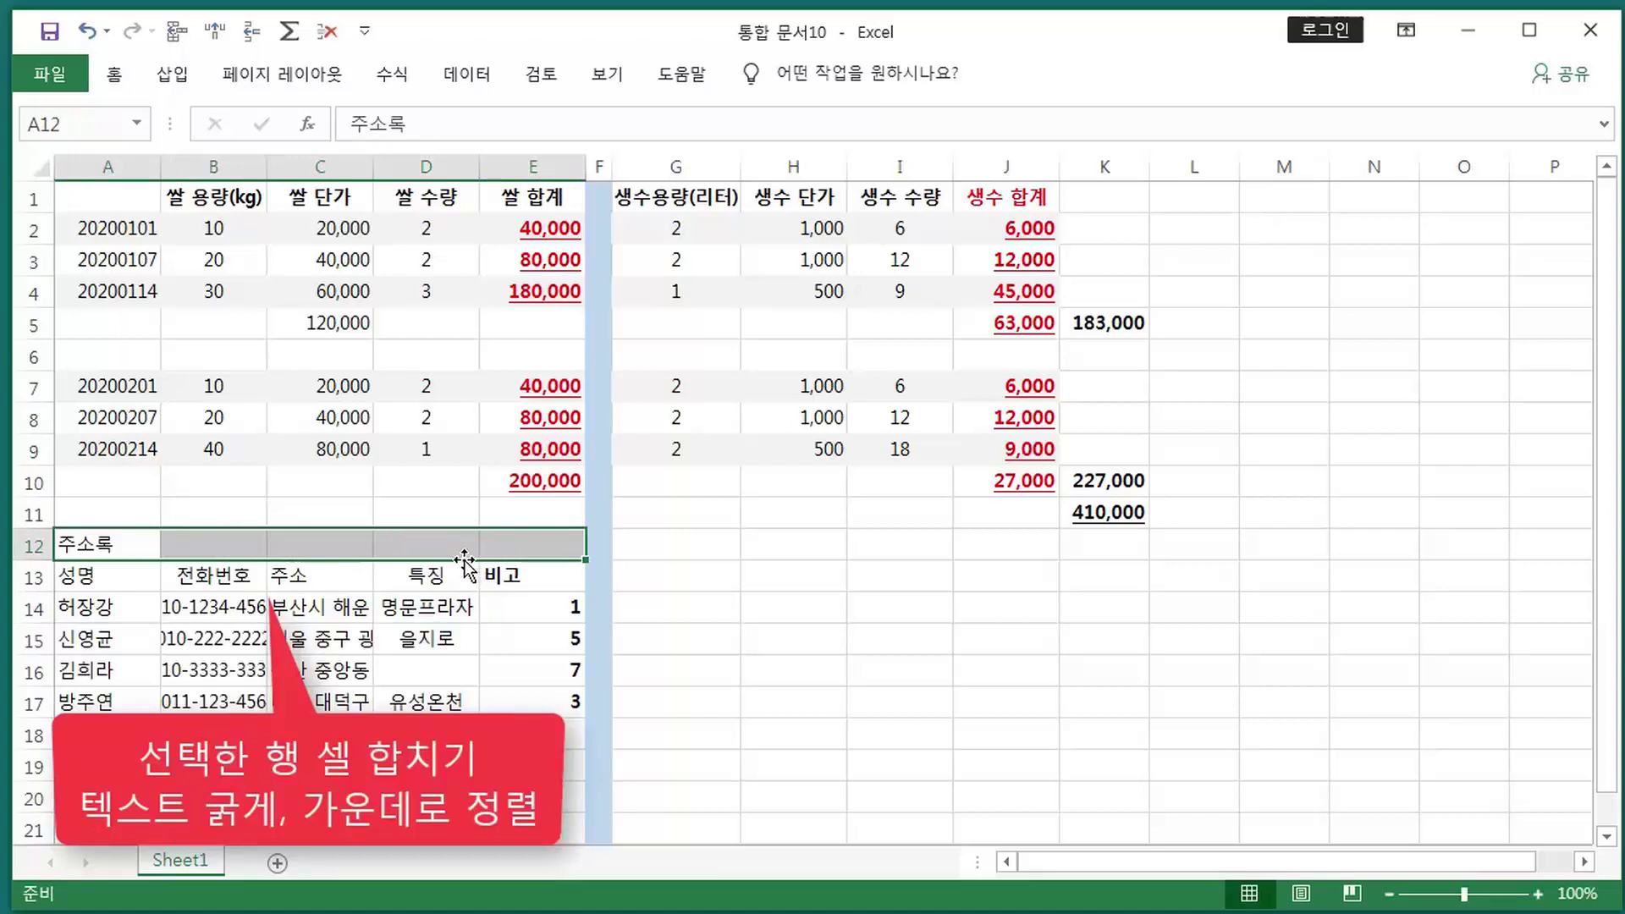
right_click(418, 544)
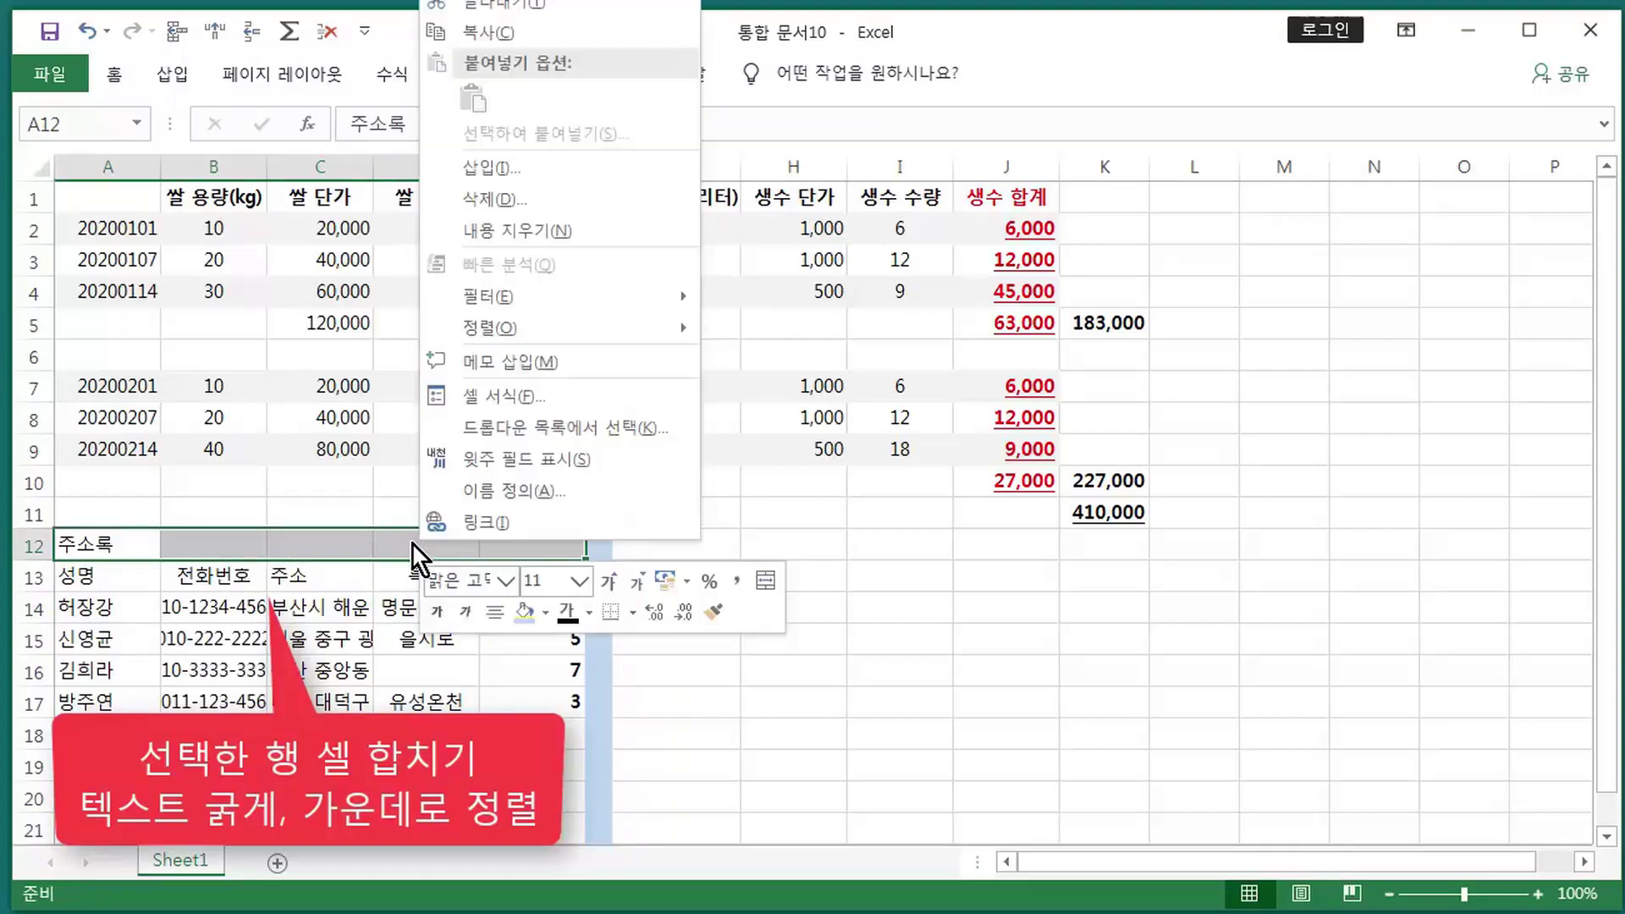
click(763, 579)
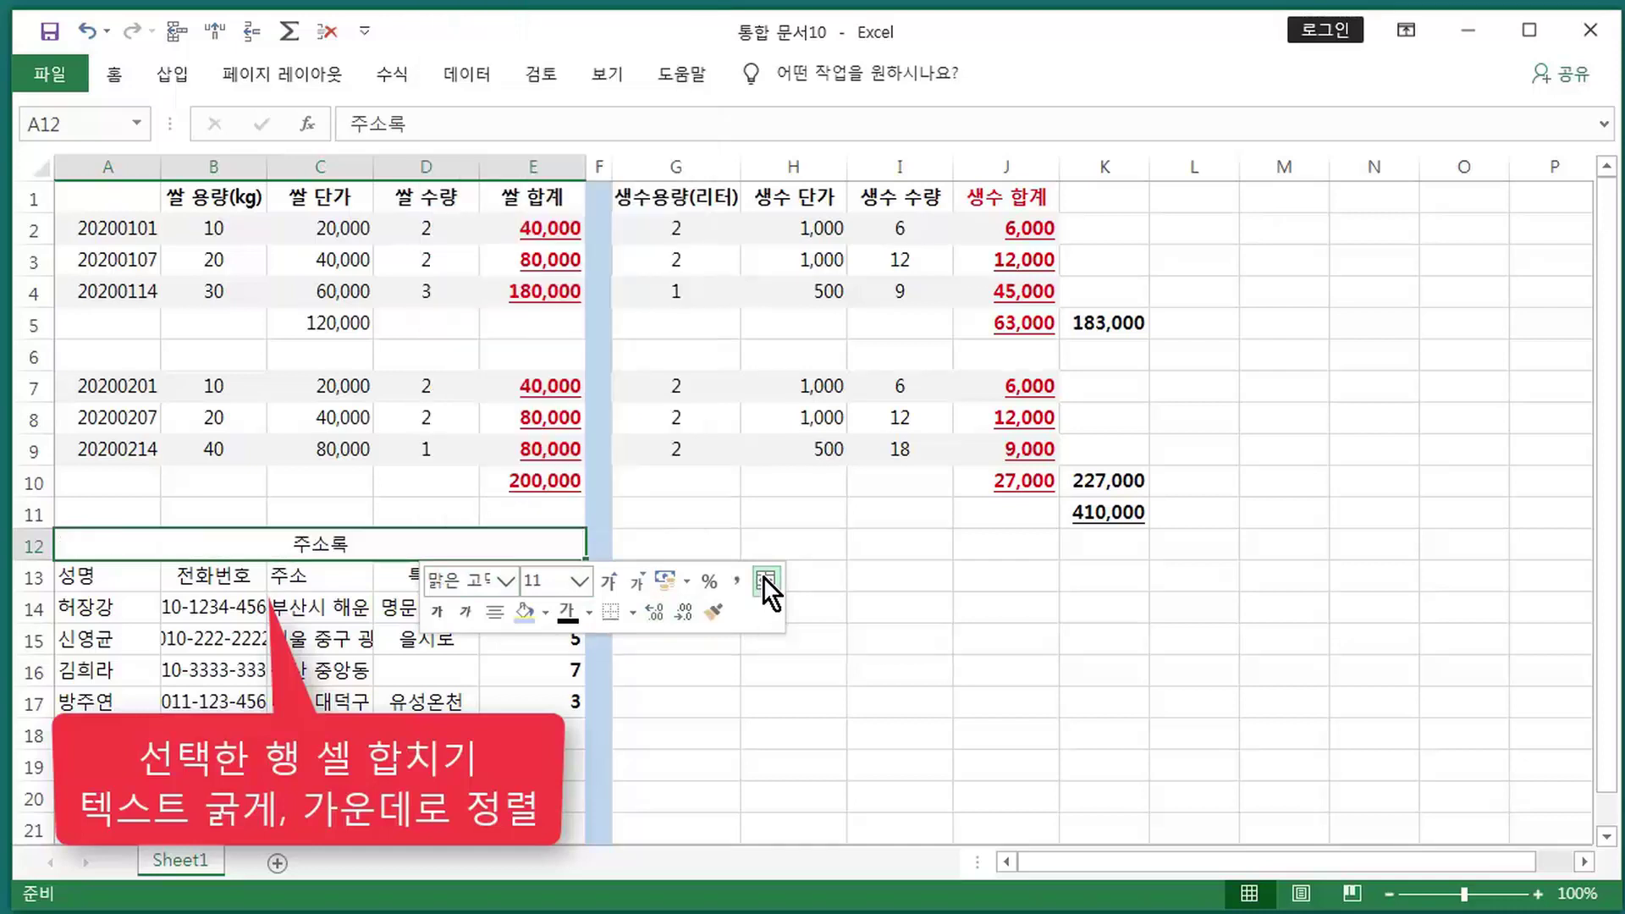
right_click(358, 545)
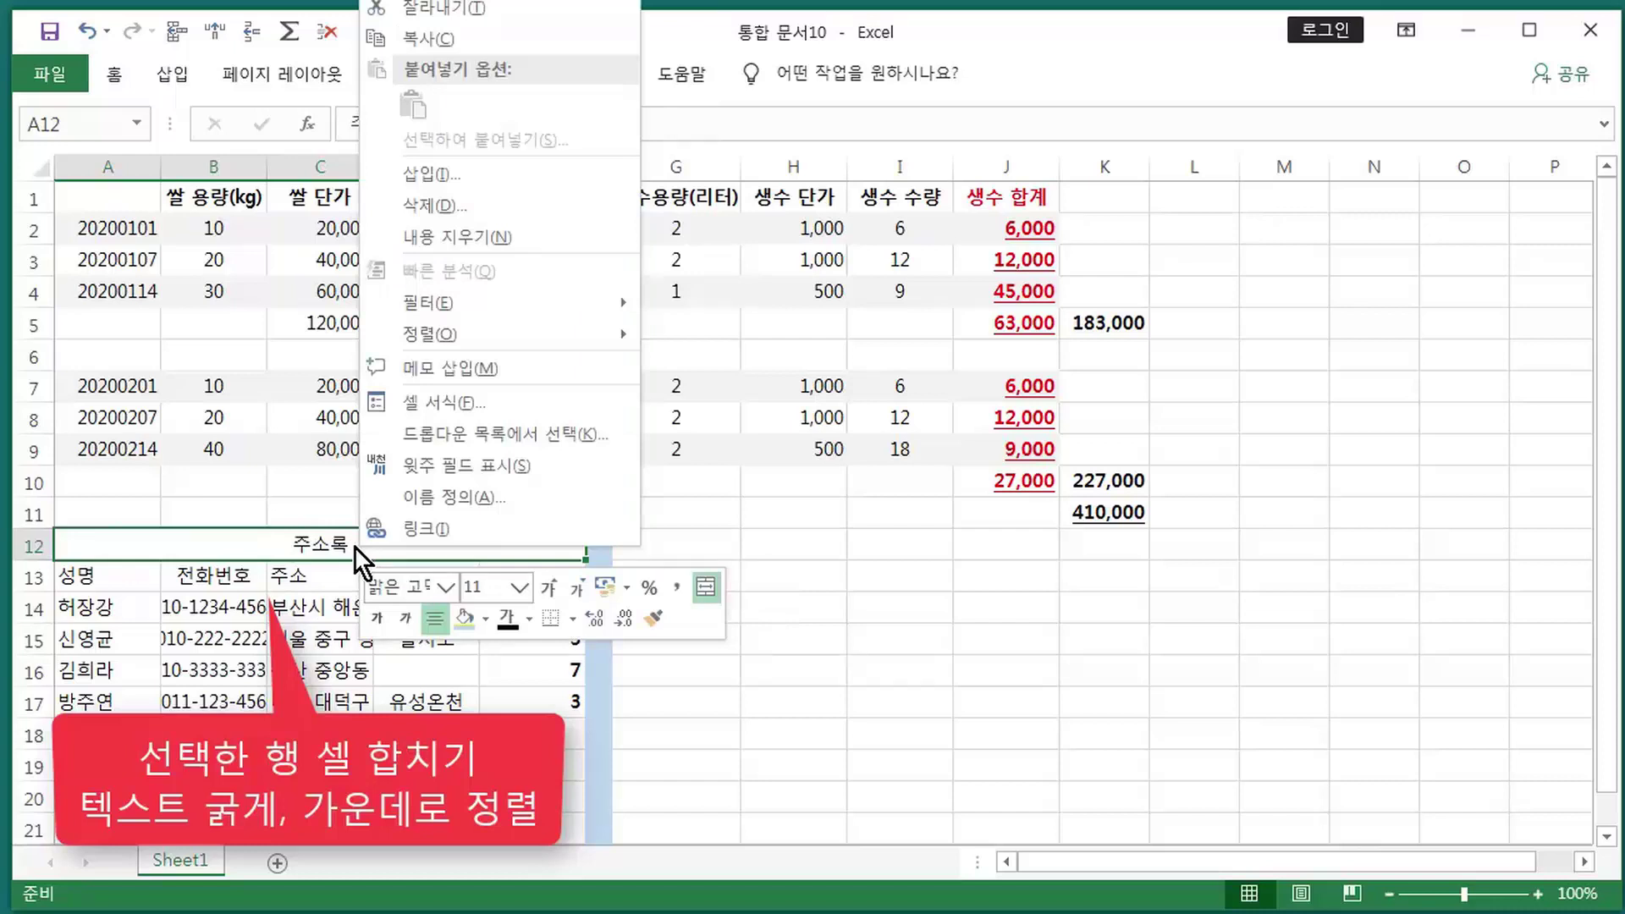
click(442, 616)
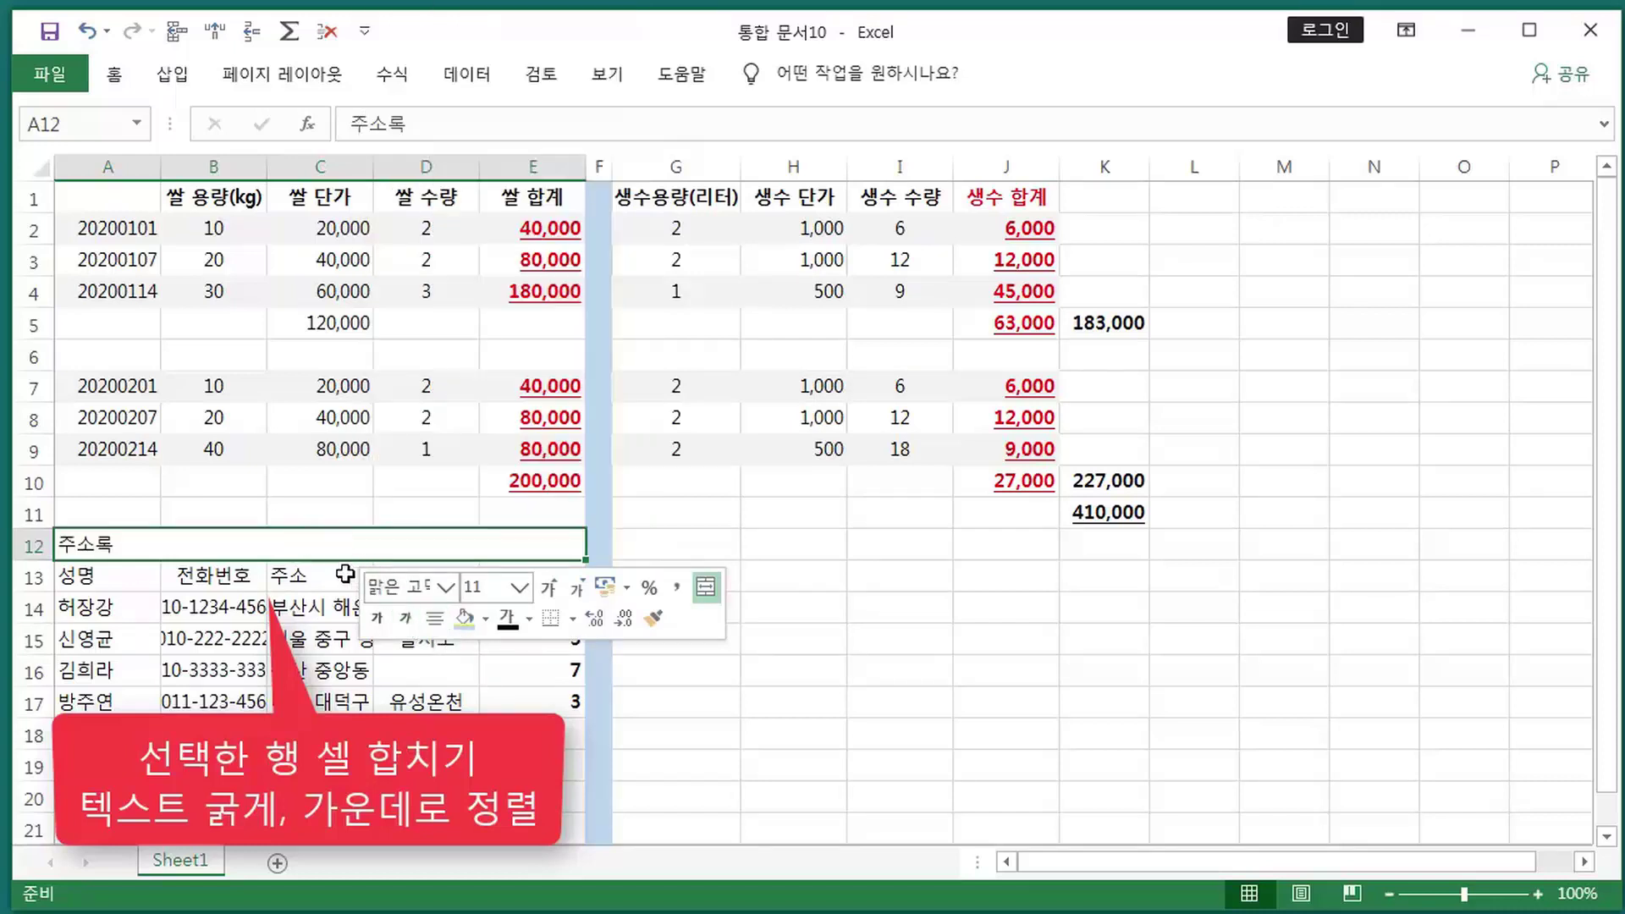
right_click(312, 546)
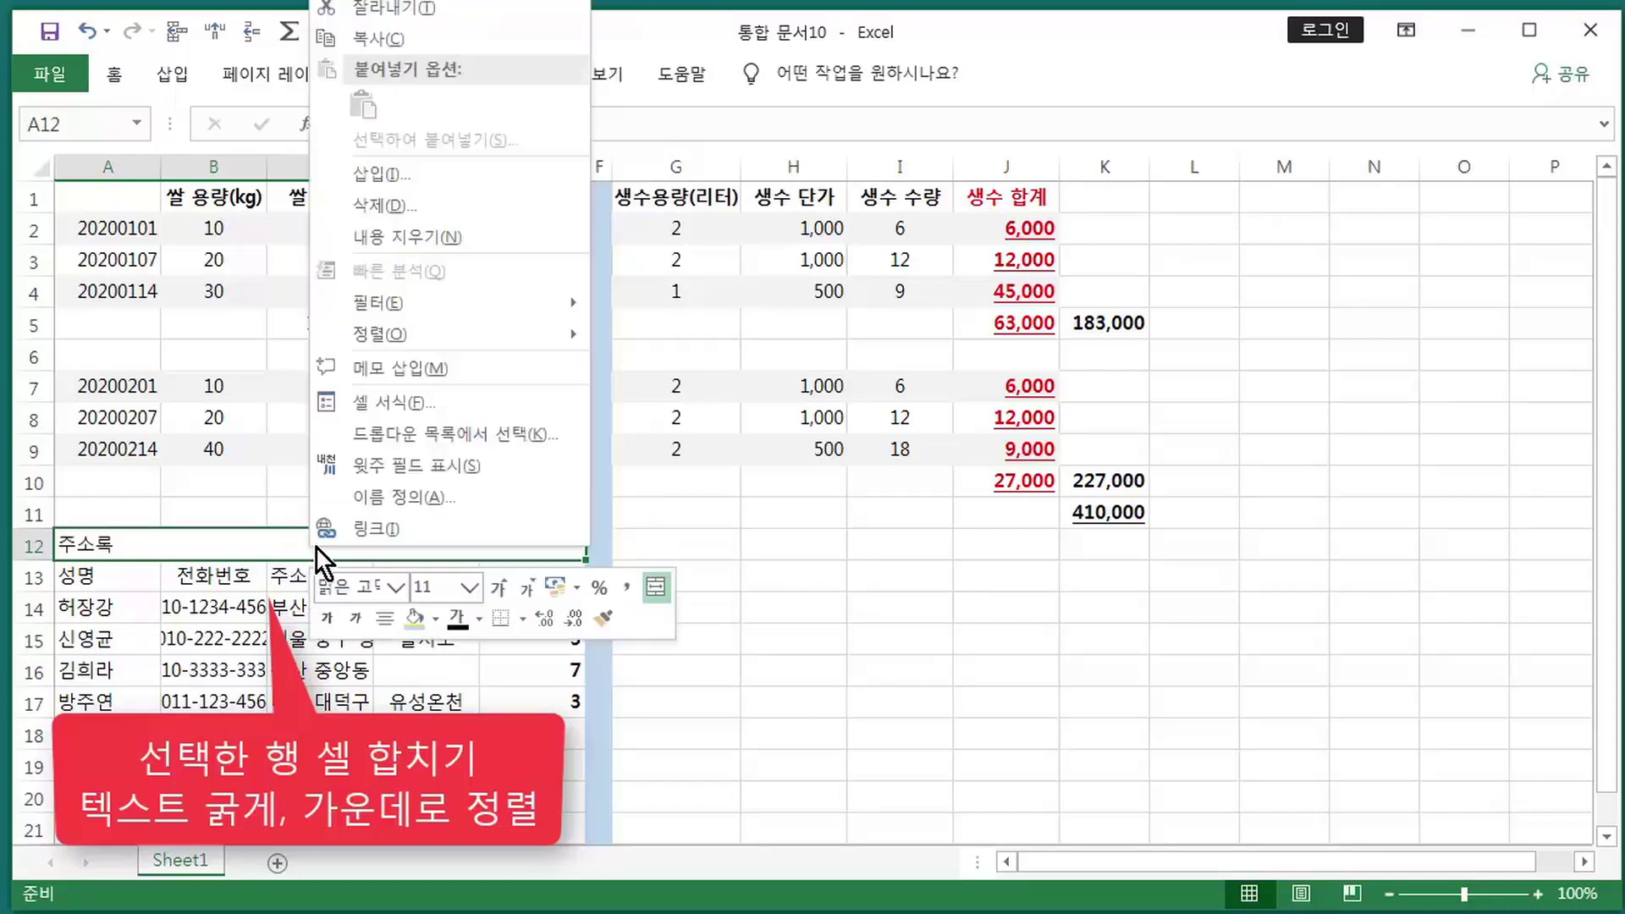
click(385, 619)
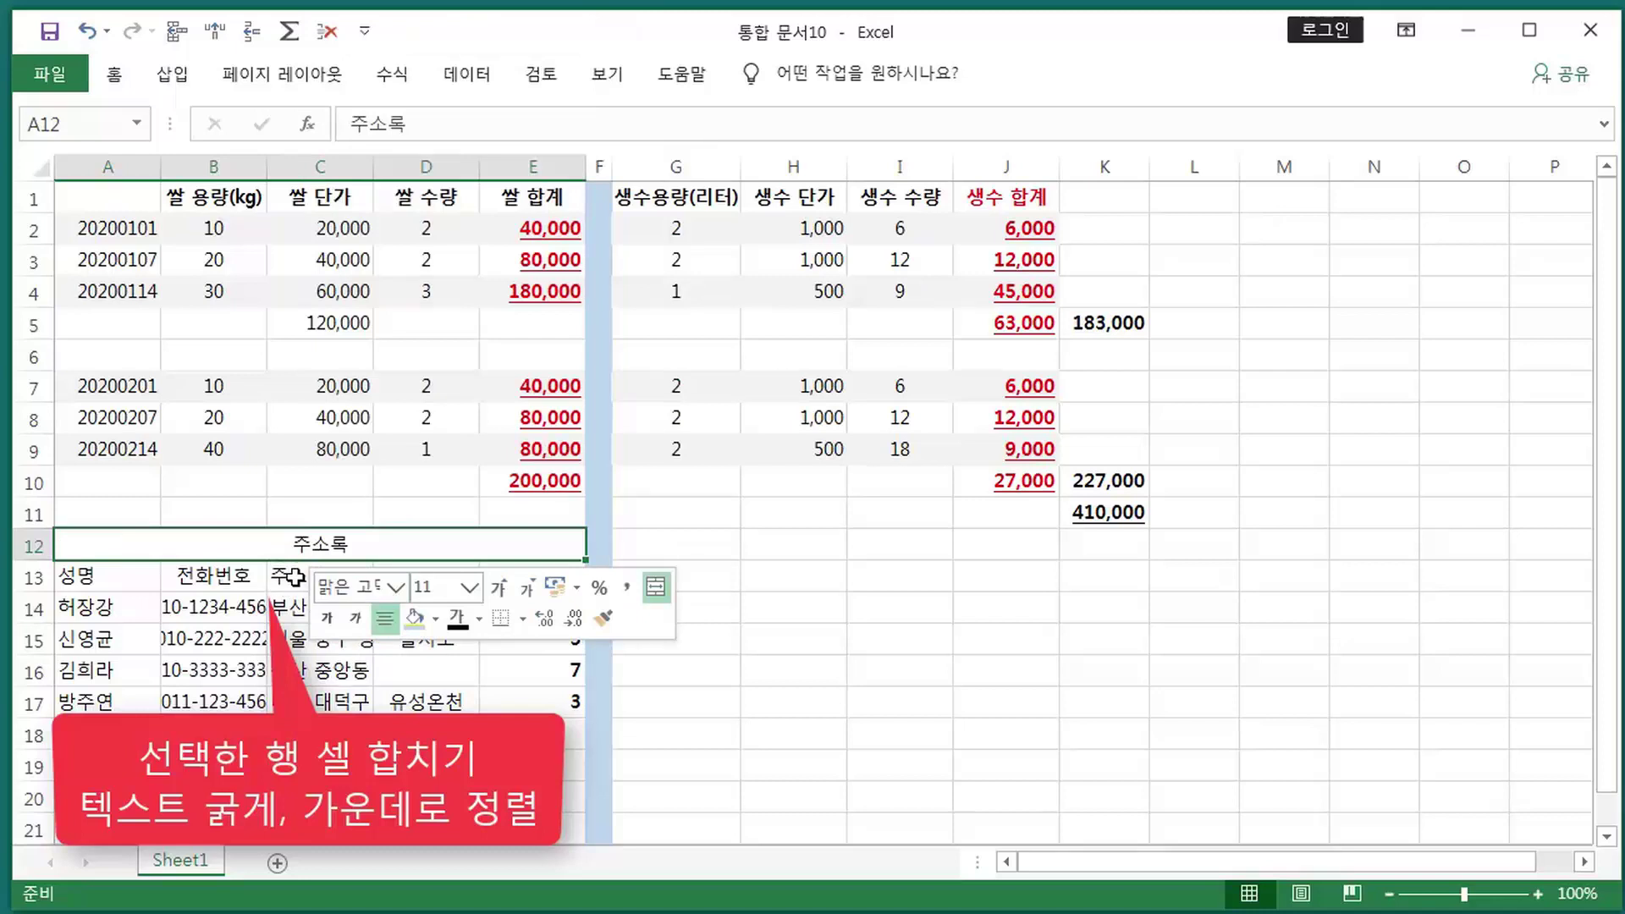
double_click(319, 543)
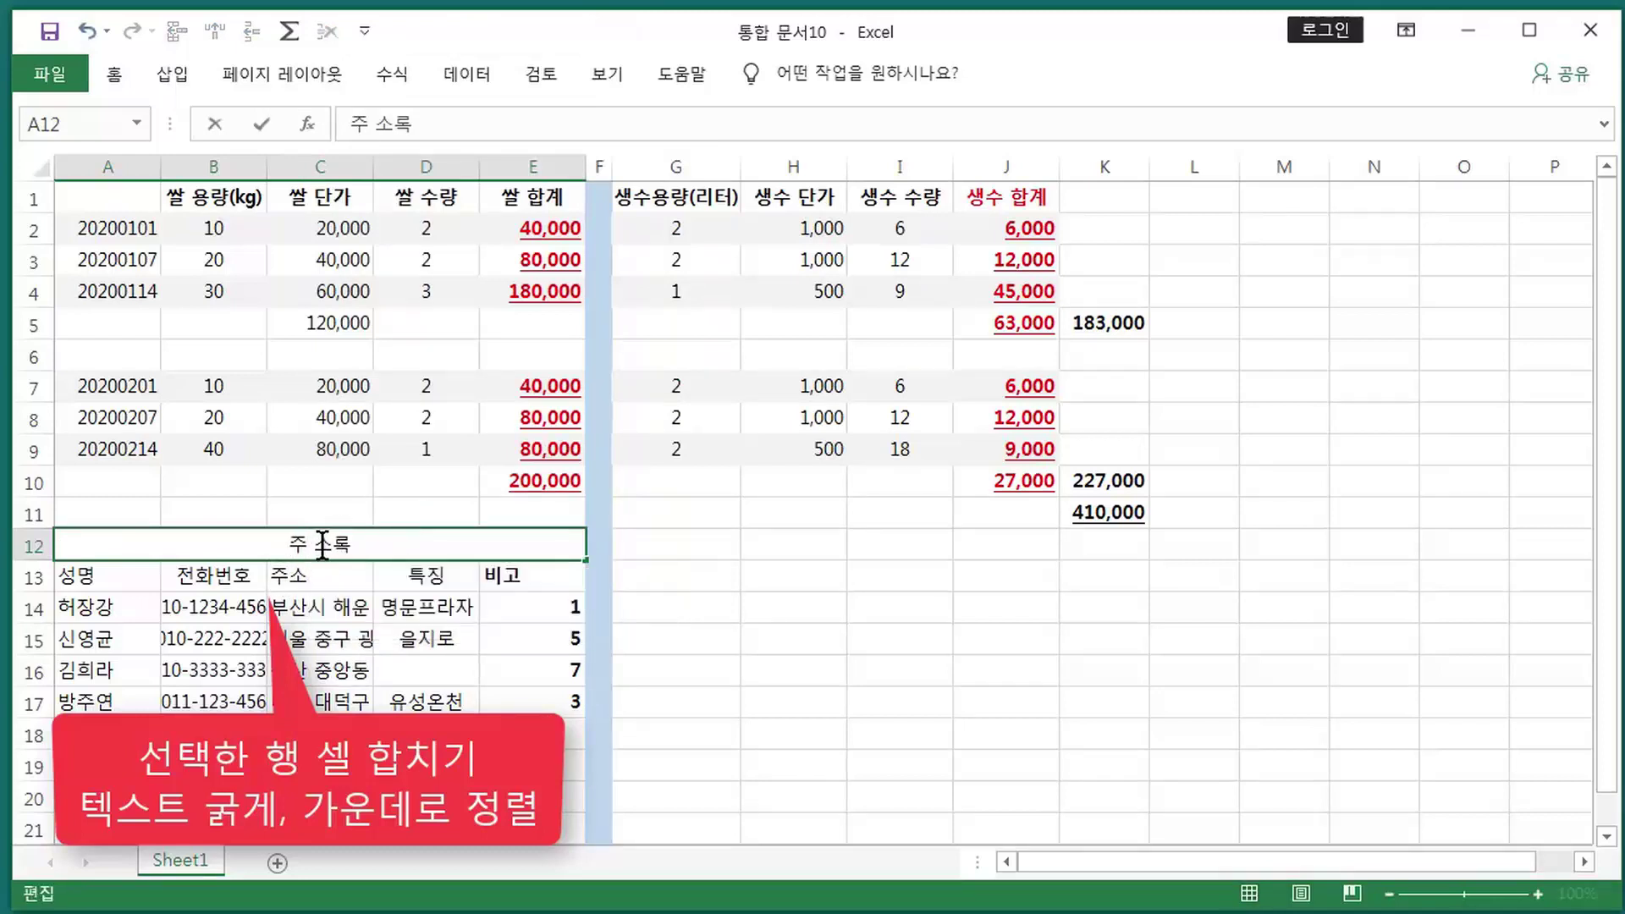
click(333, 542)
click(532, 639)
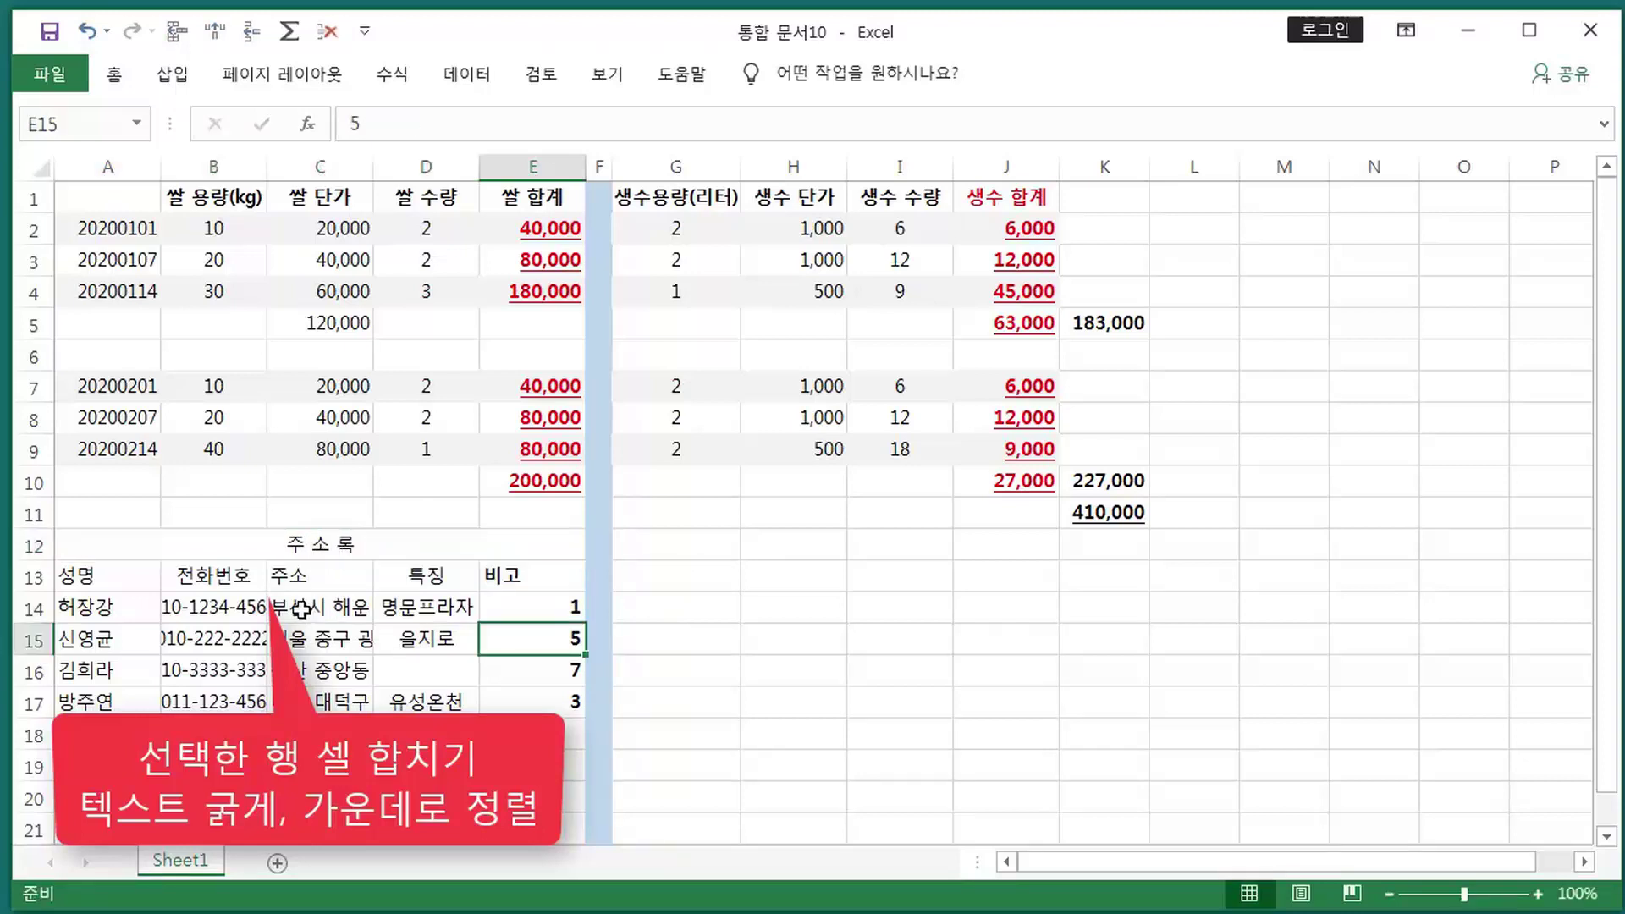
- Center the header labels in A13:E13
drag(534, 576, 141, 574)
right_click(143, 577)
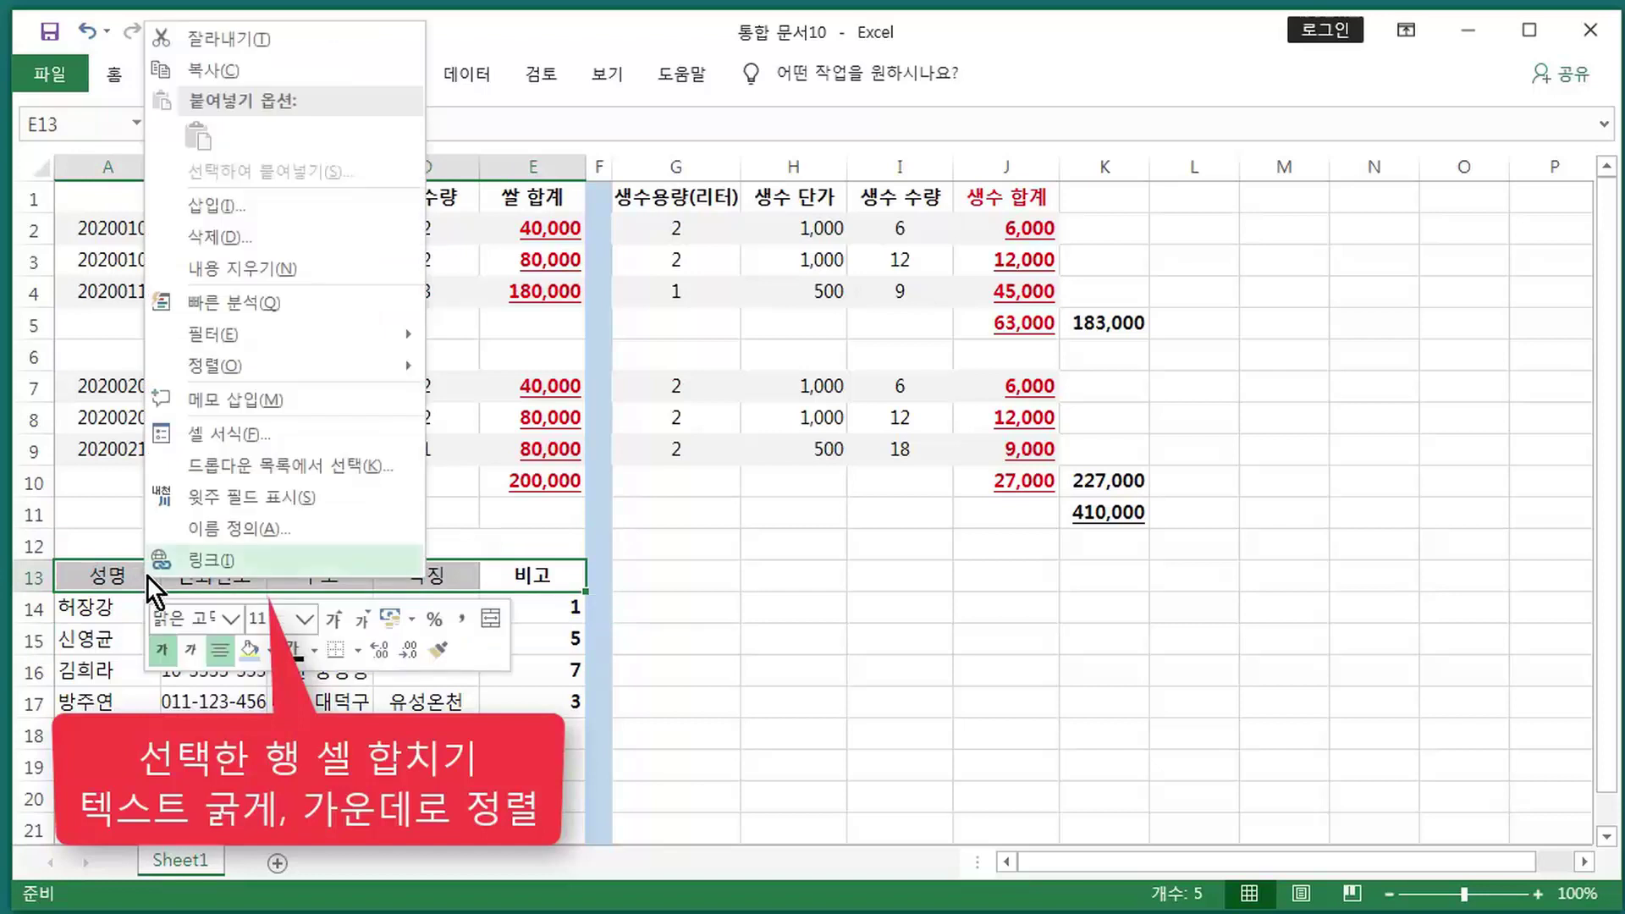
click(219, 649)
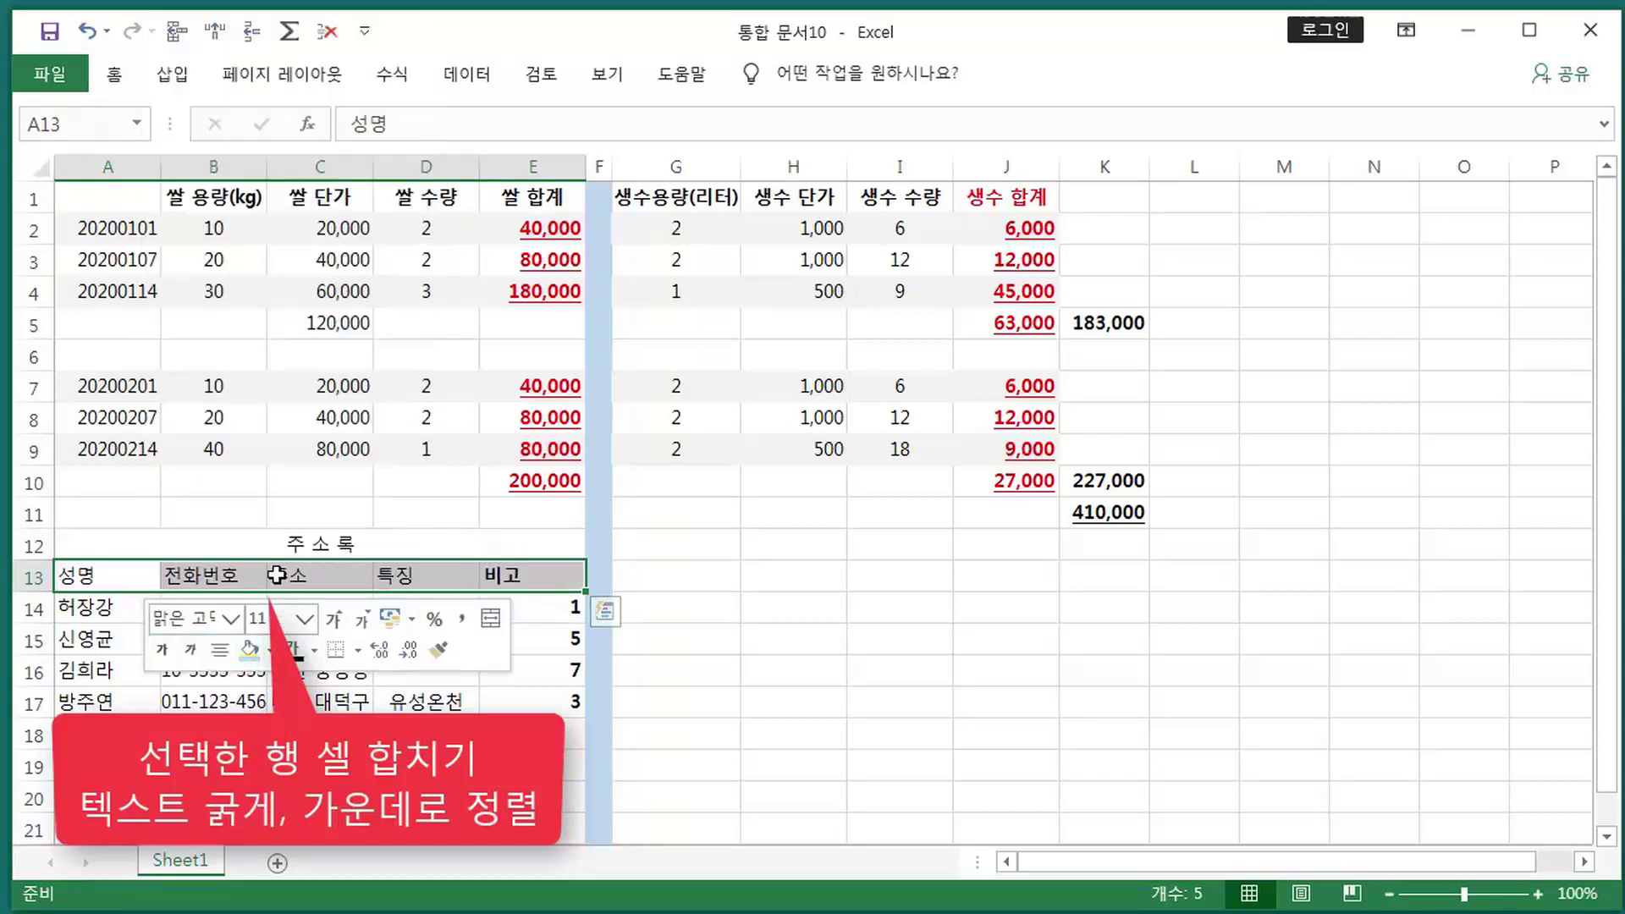
right_click(144, 583)
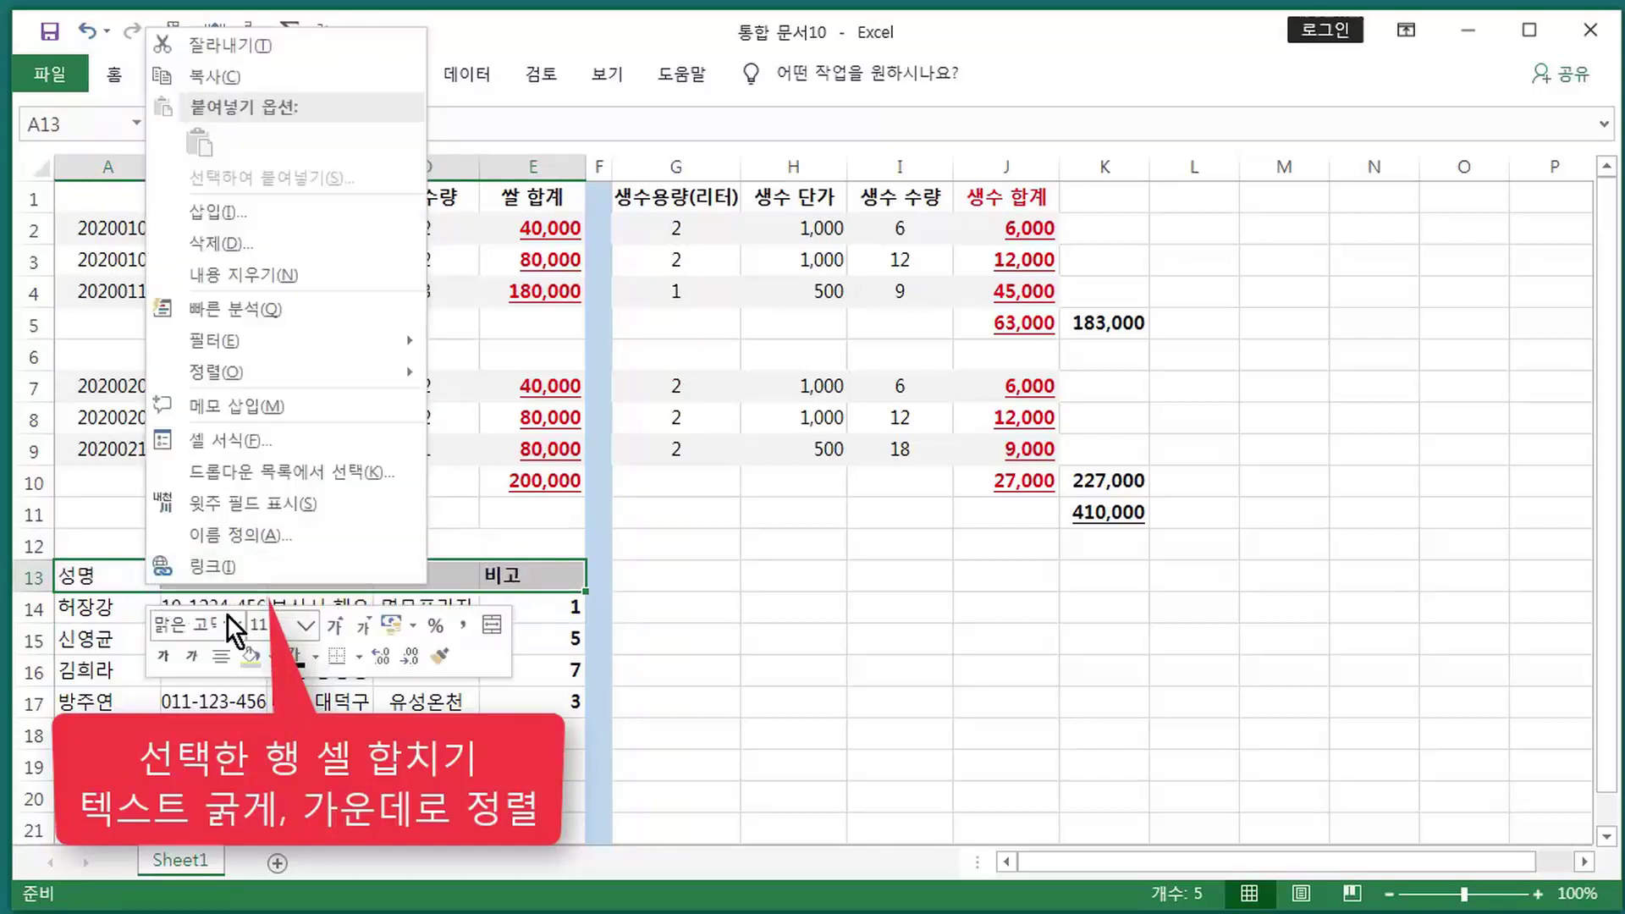
click(224, 658)
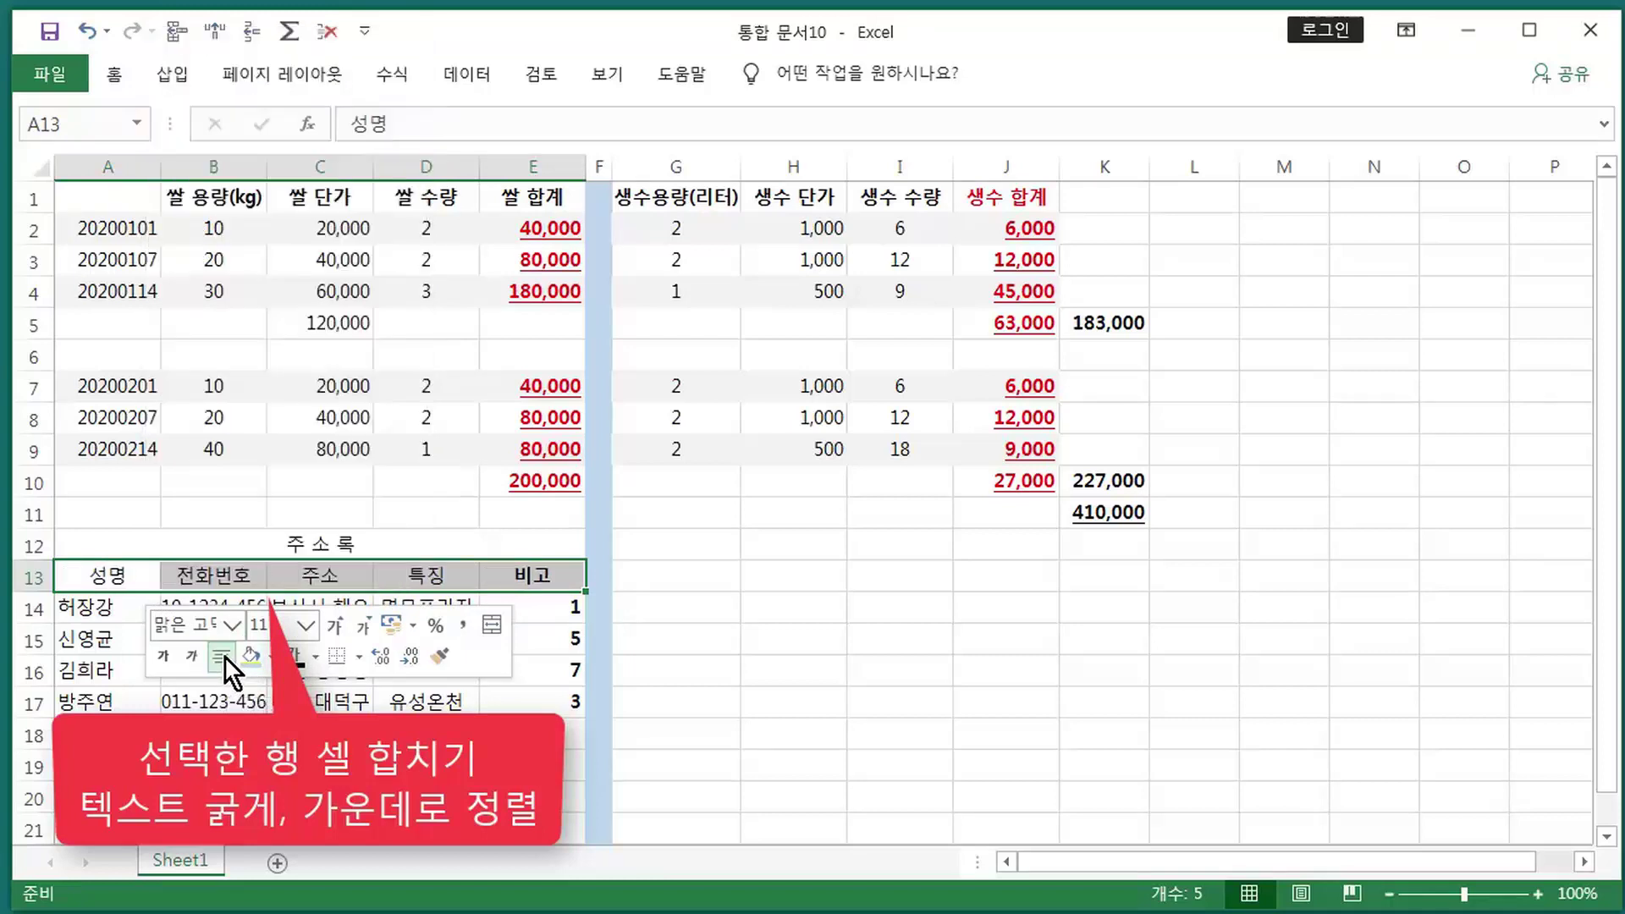
click(471, 571)
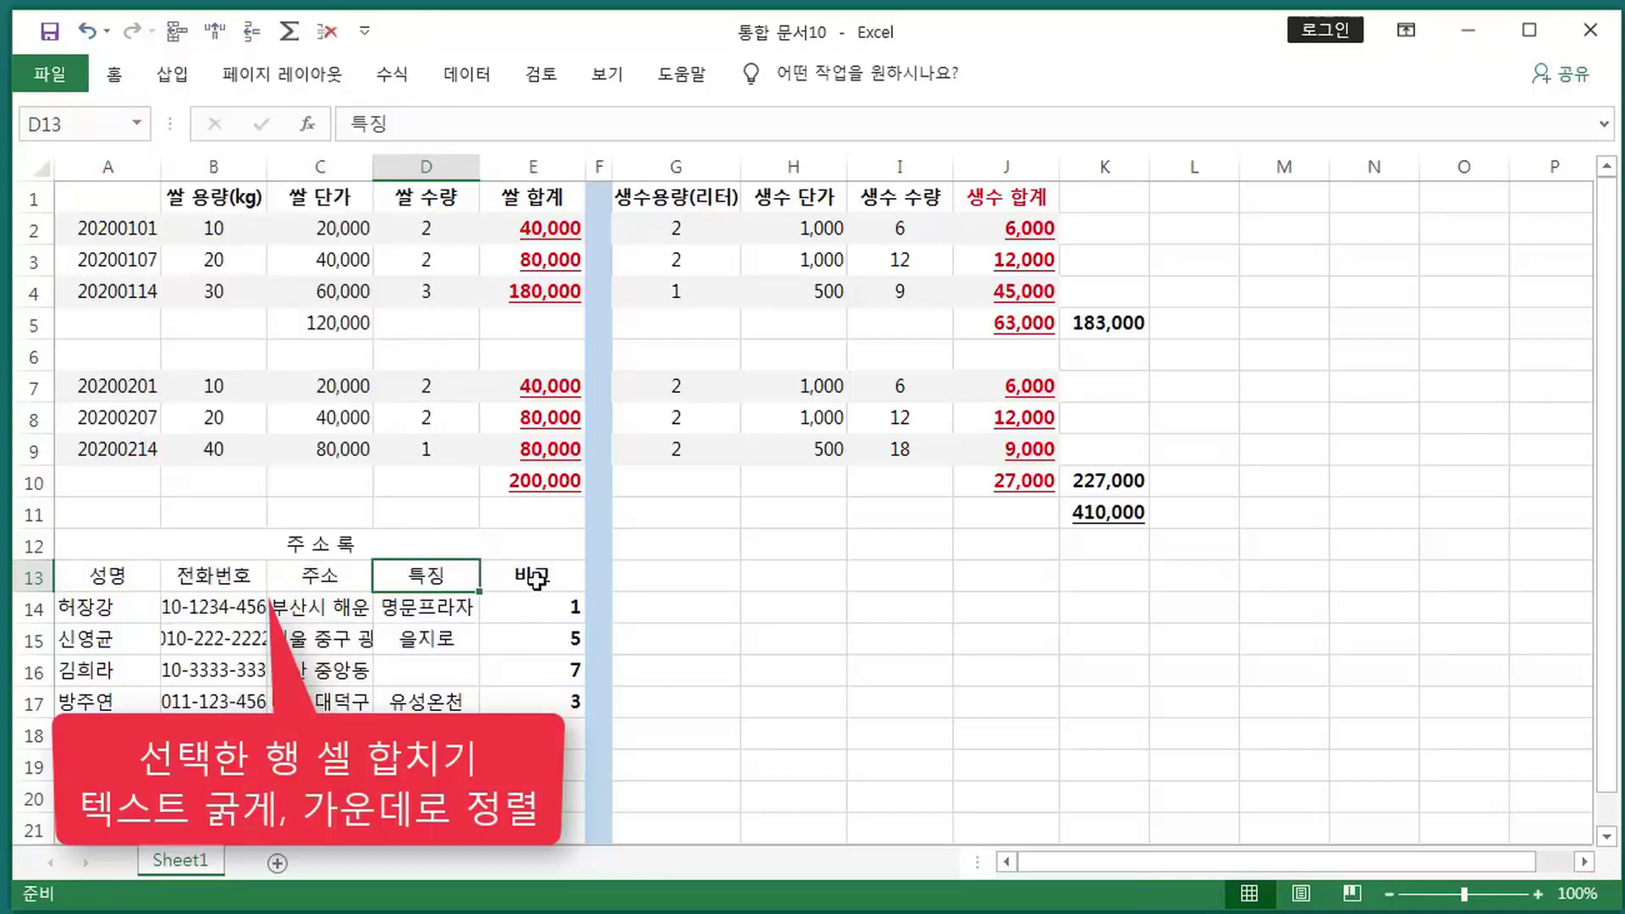
drag(89, 580, 550, 578)
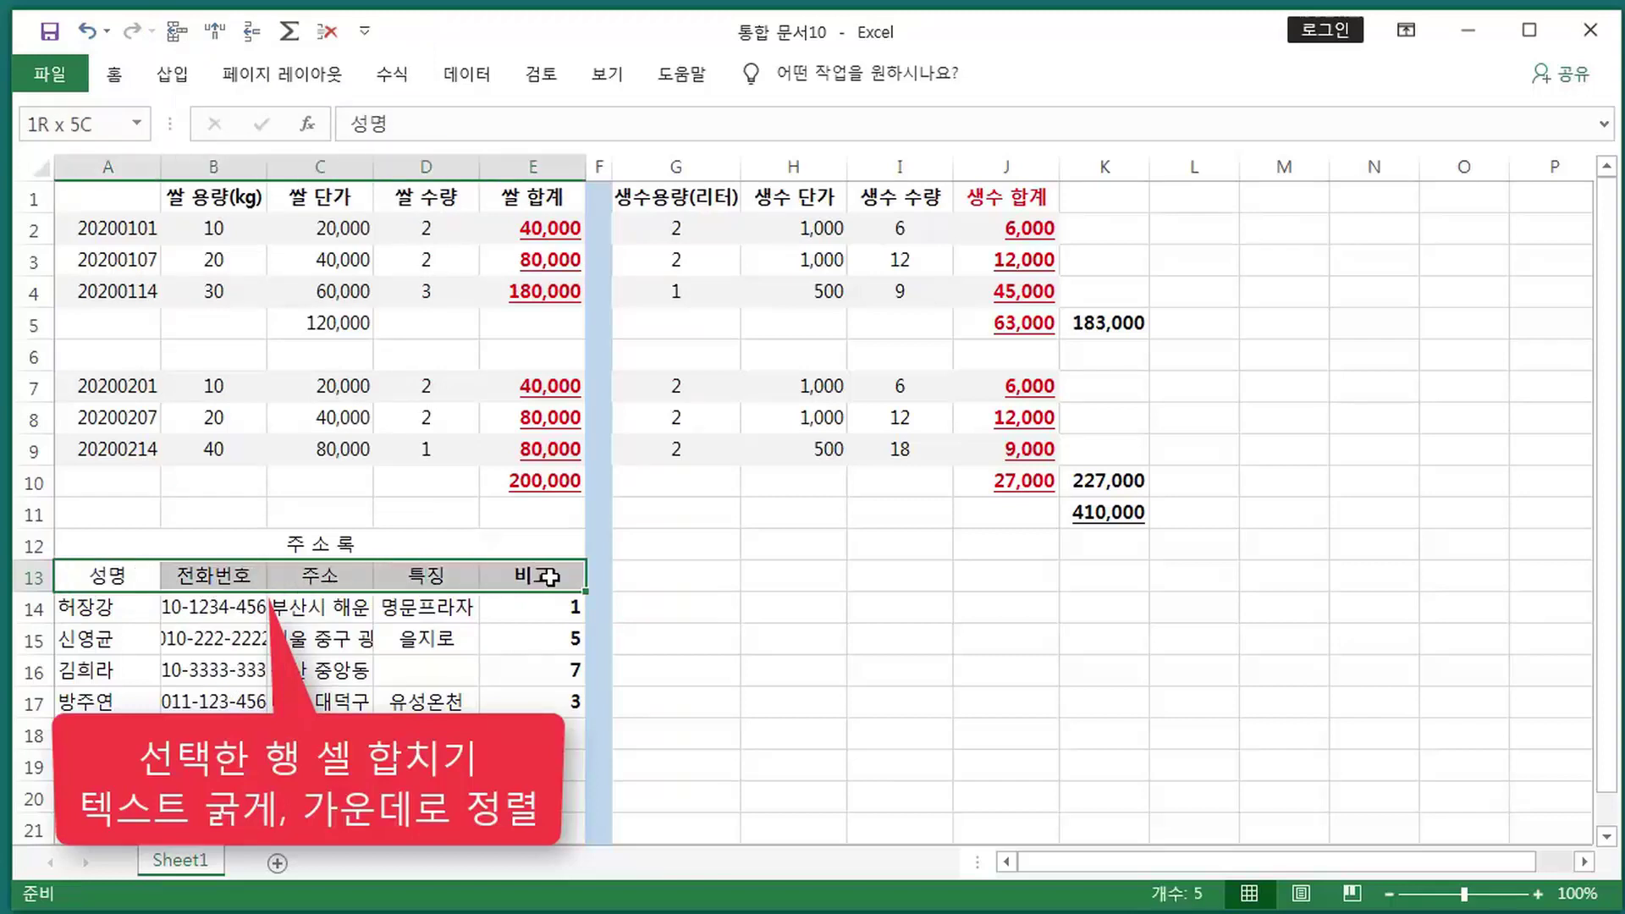
right_click(521, 582)
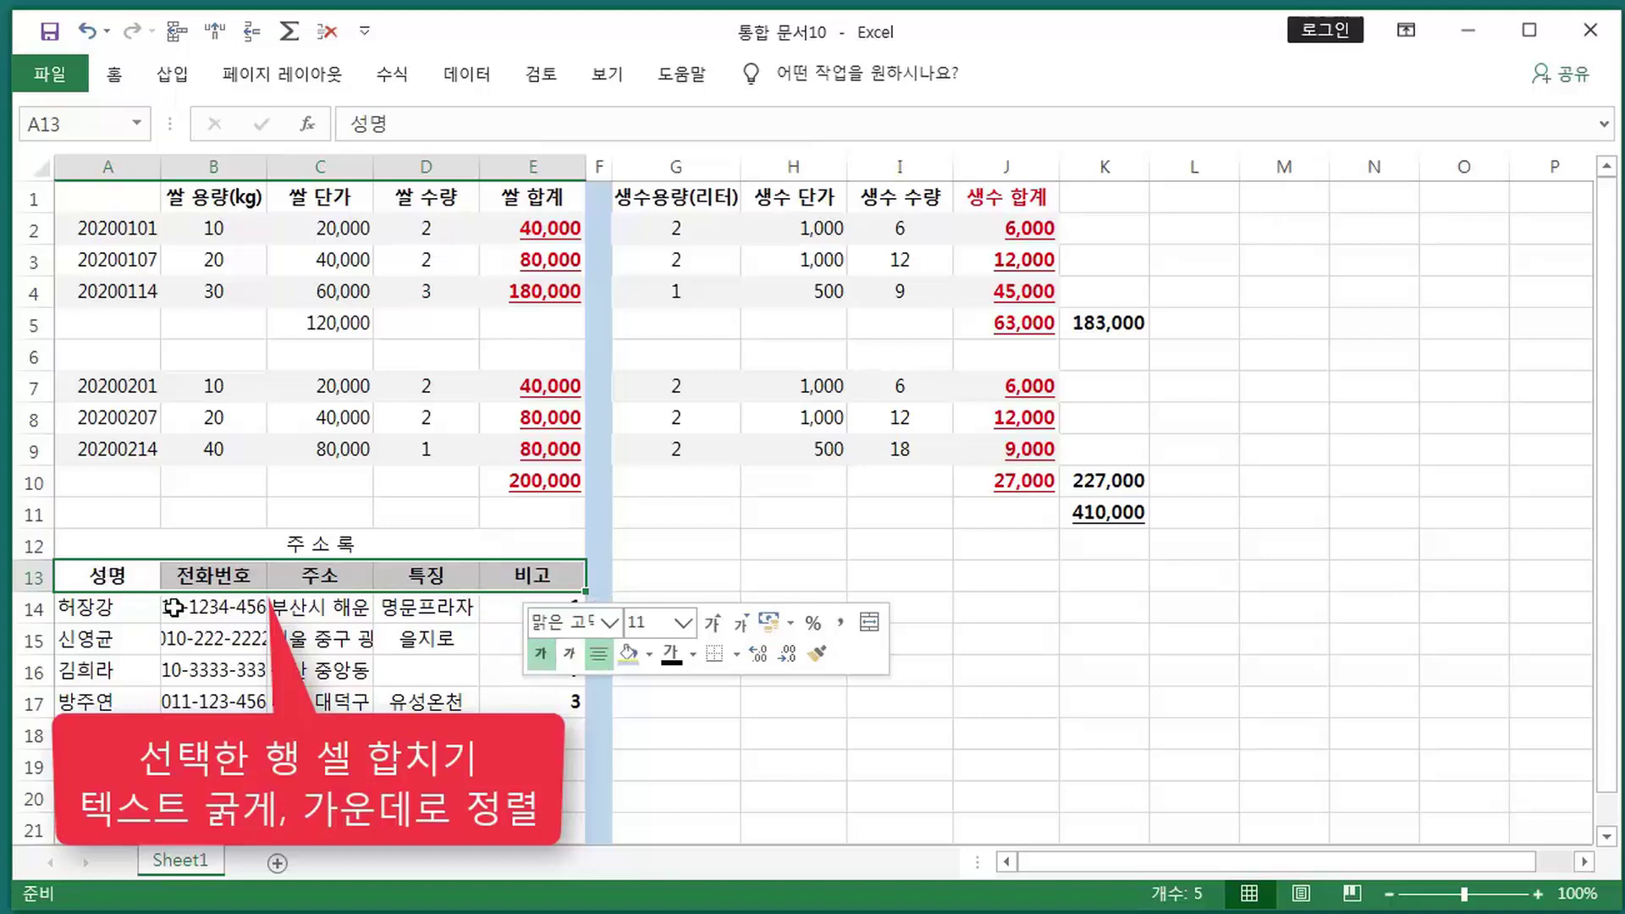
right_click(32, 641)
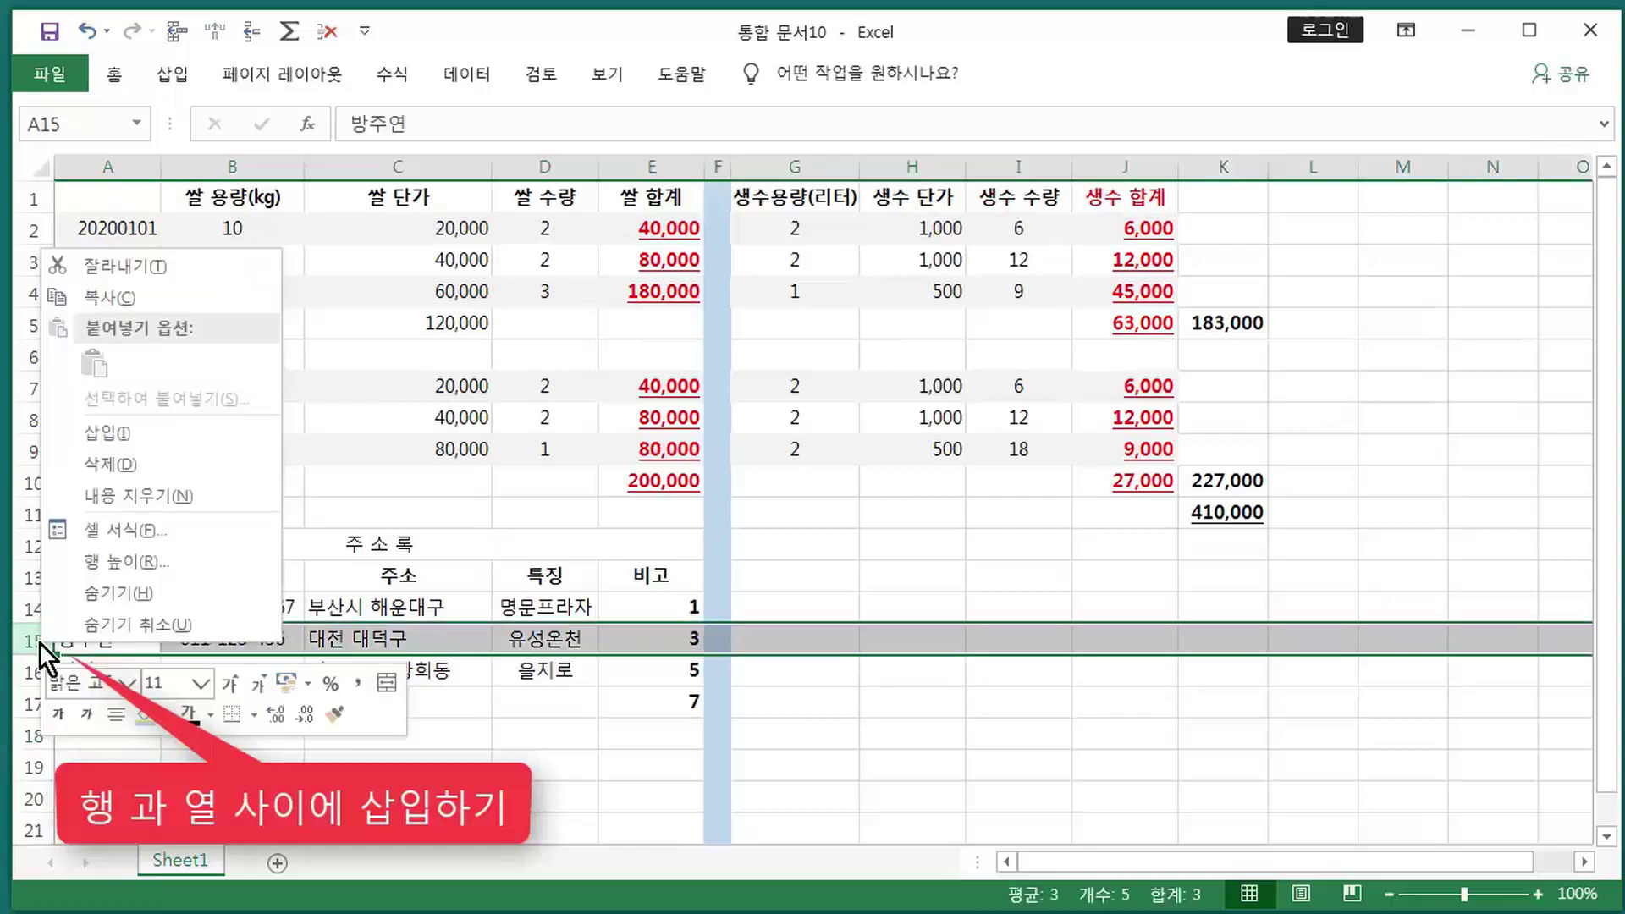
click(120, 433)
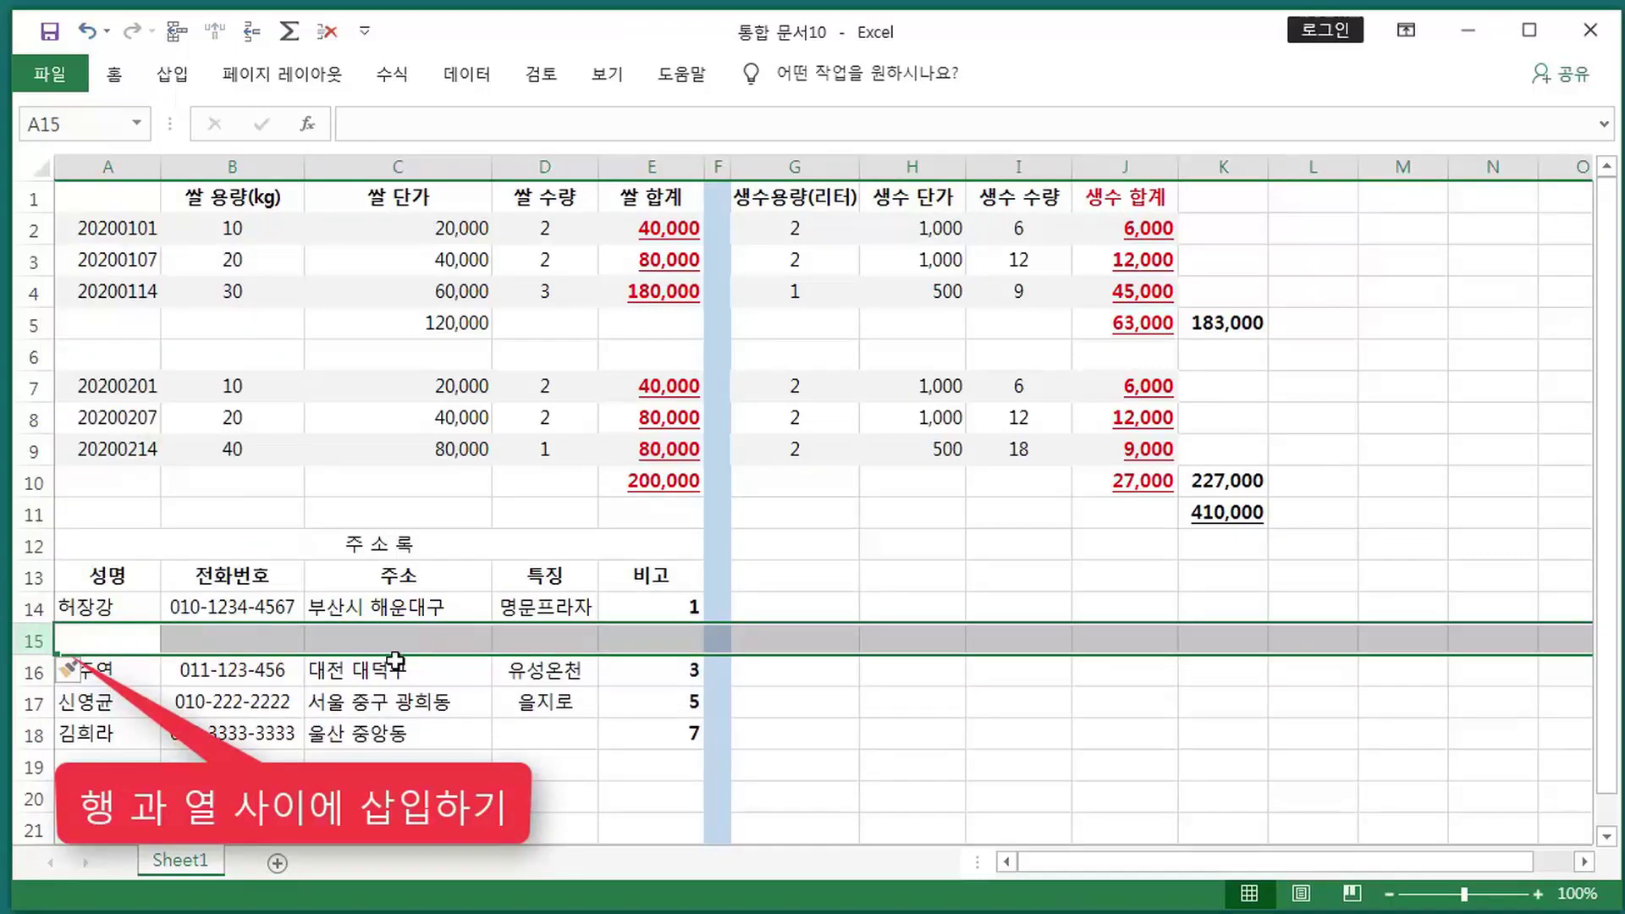
click(470, 725)
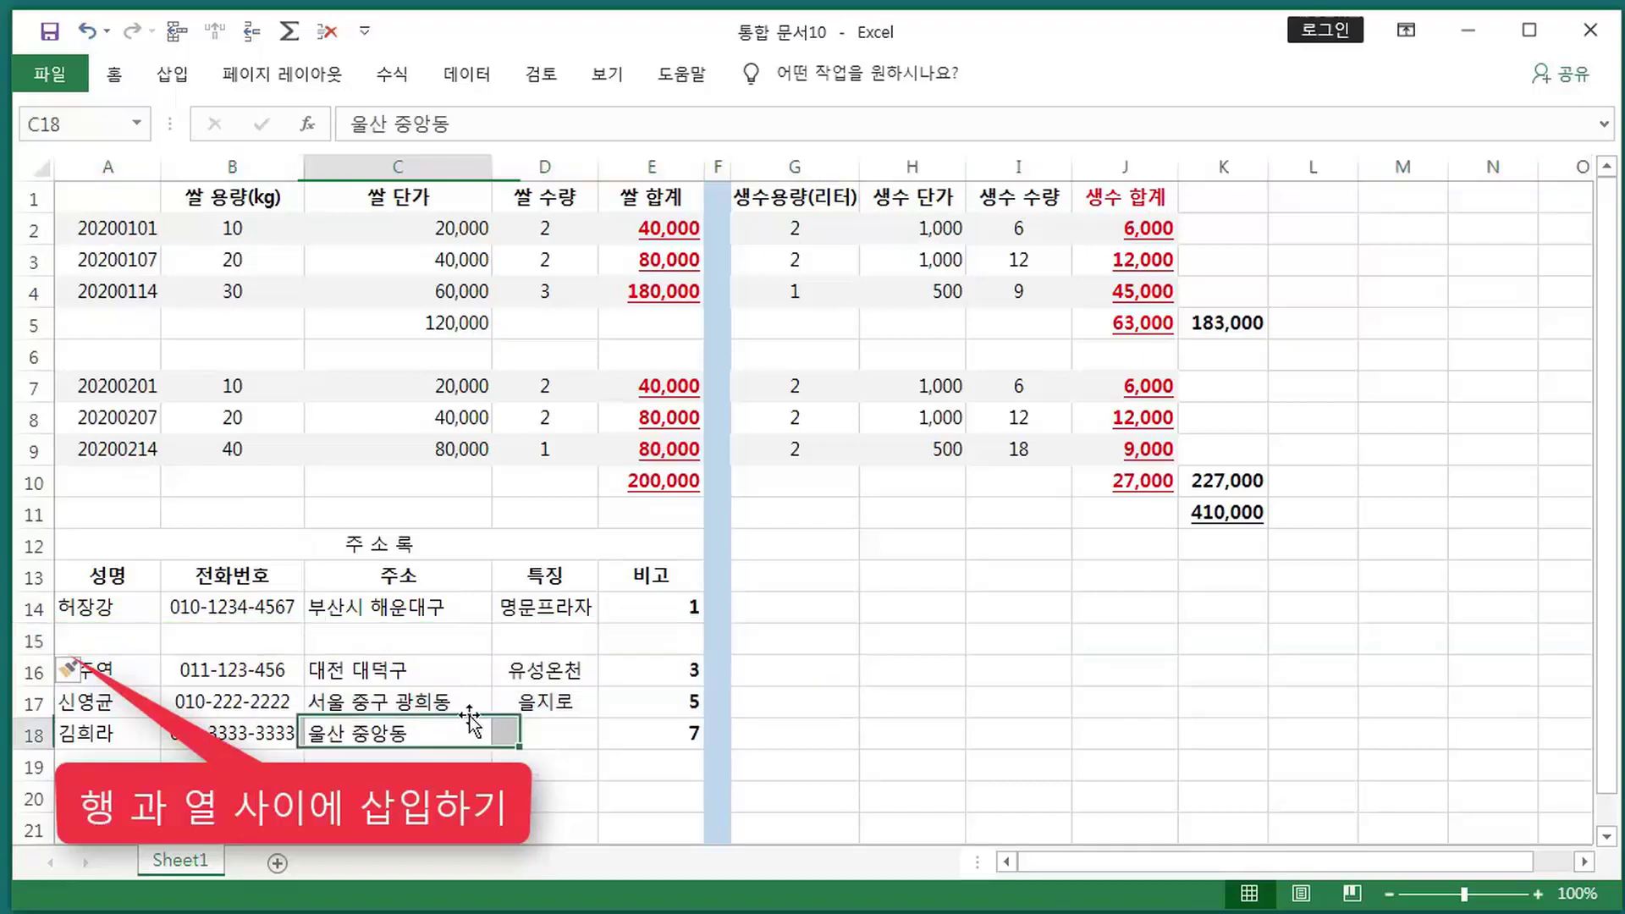
click(234, 166)
right_click(241, 166)
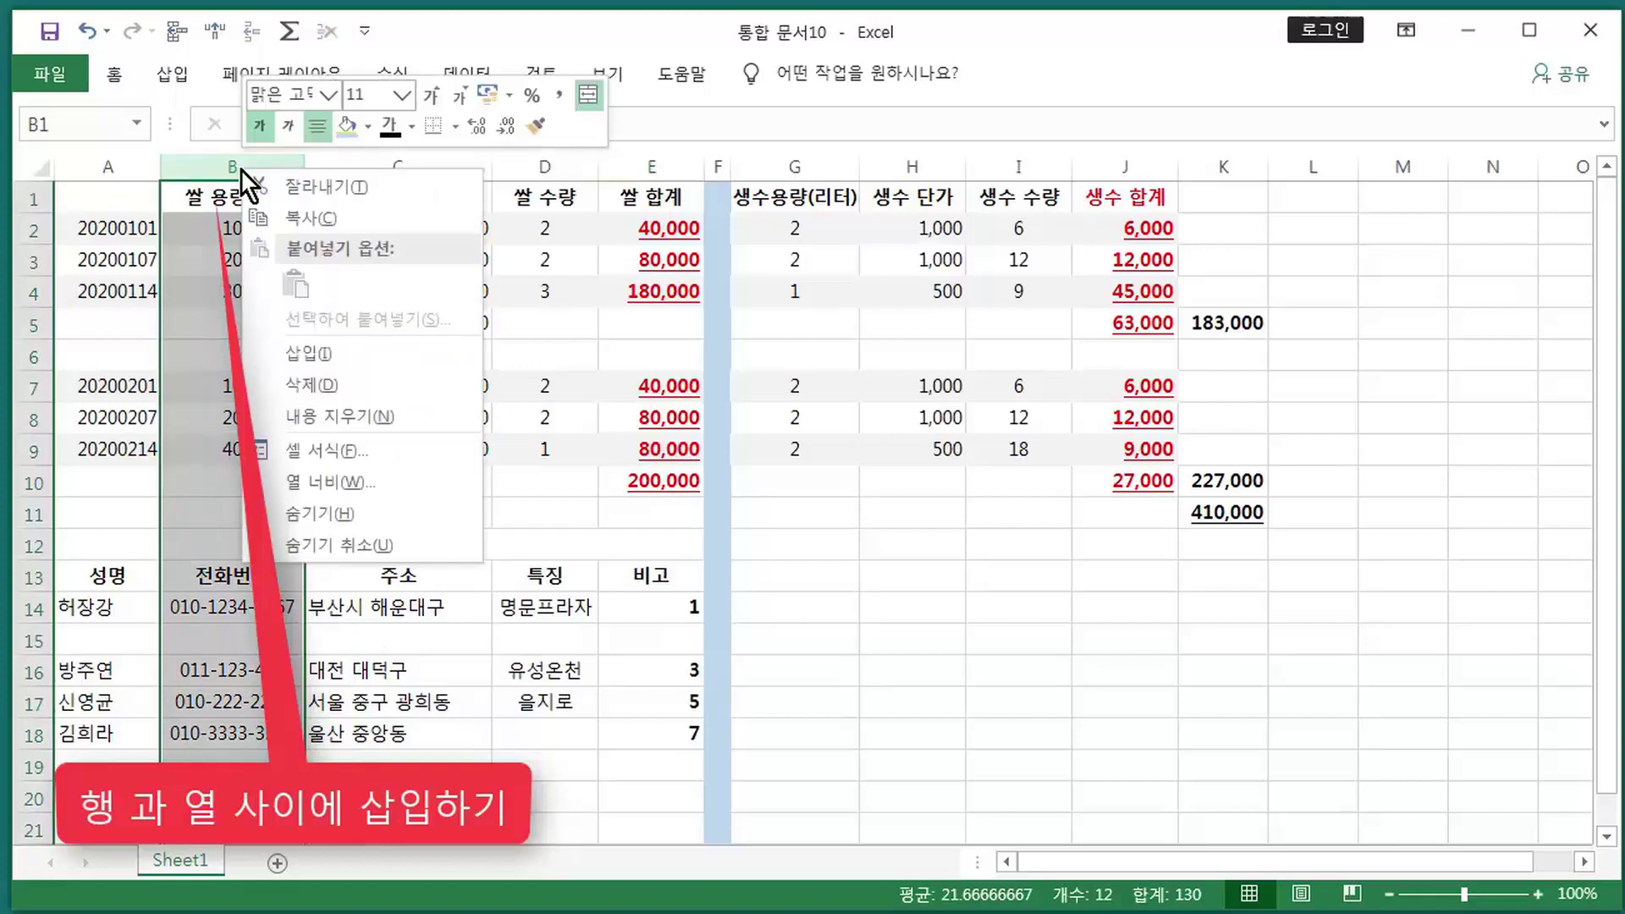
click(308, 352)
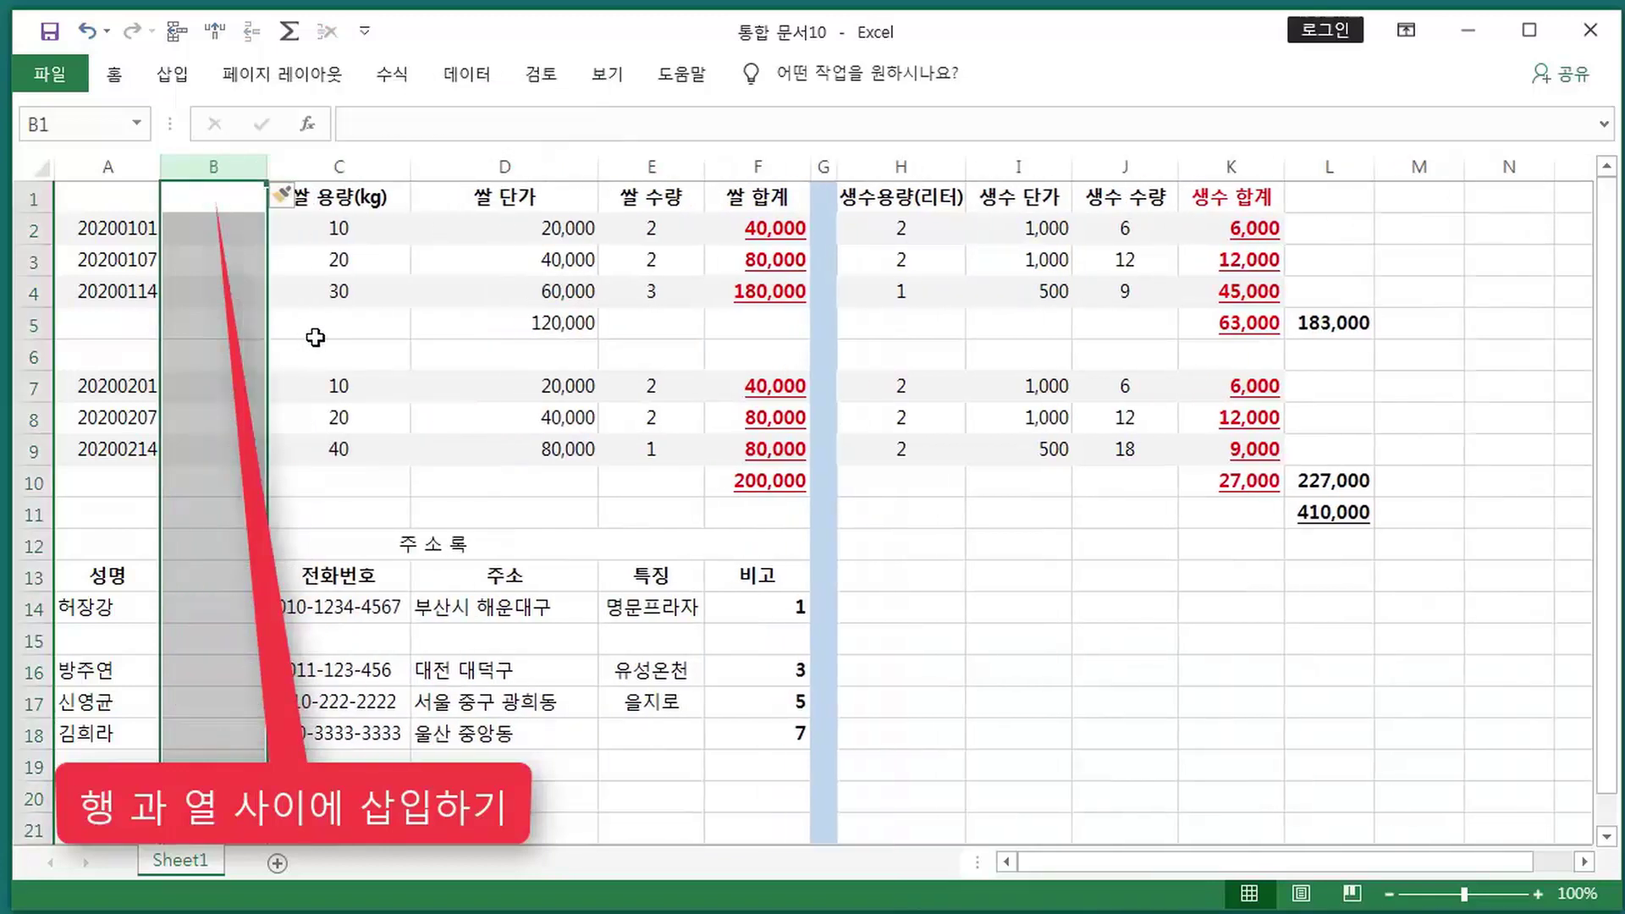
click(119, 487)
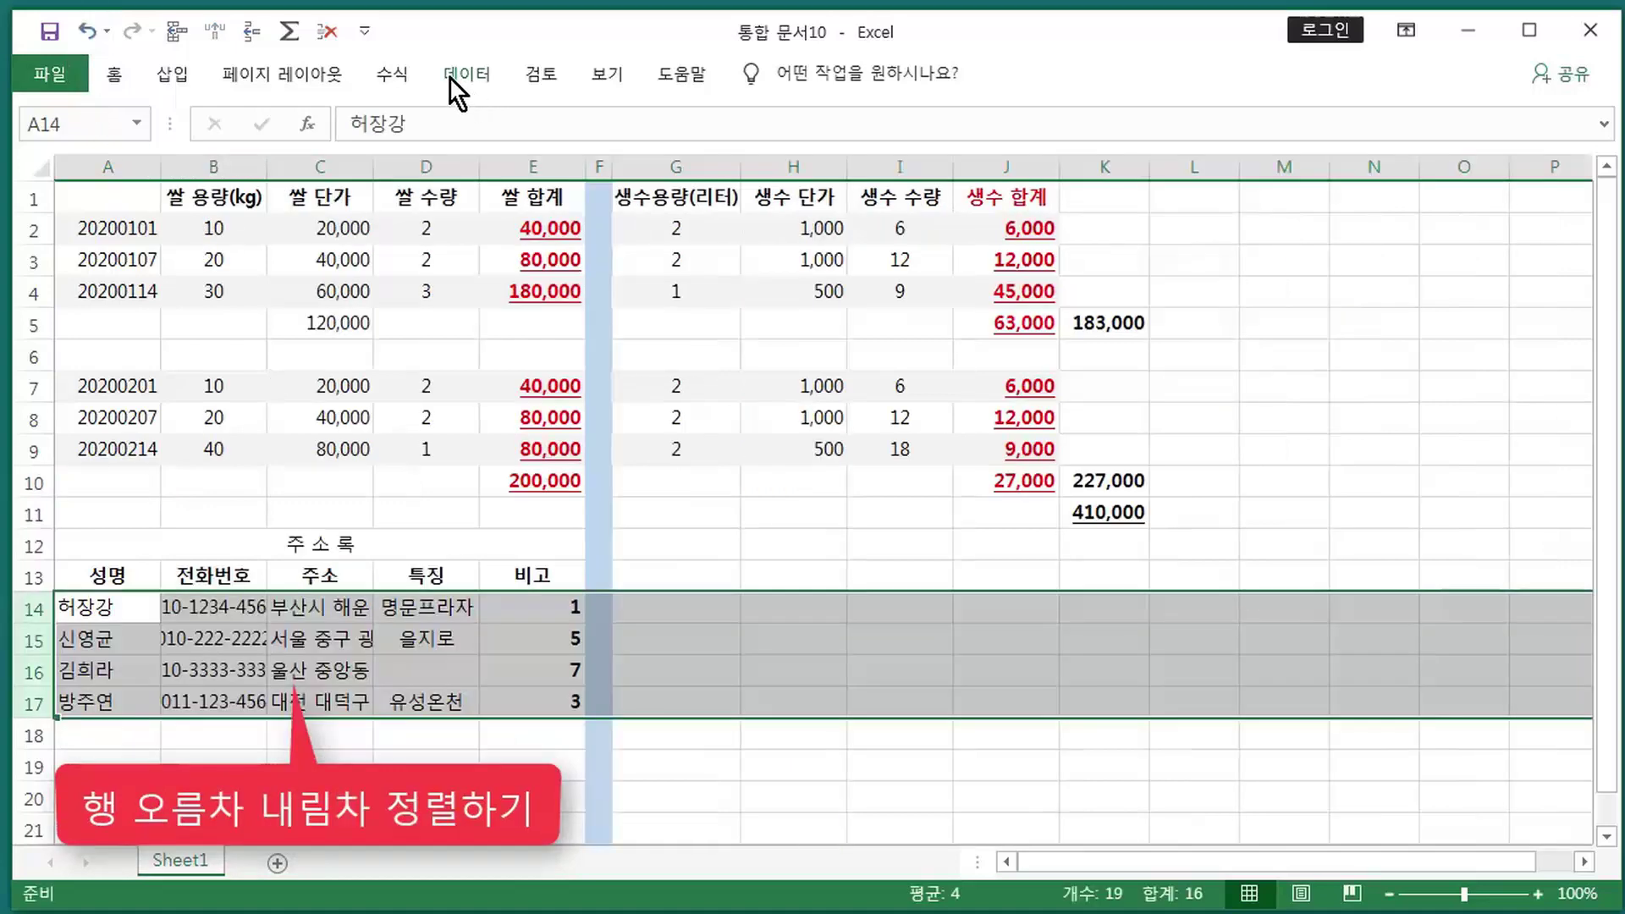
- Sort the address book rows ascending by 열 A, then select the five entries A14:E18
click(453, 72)
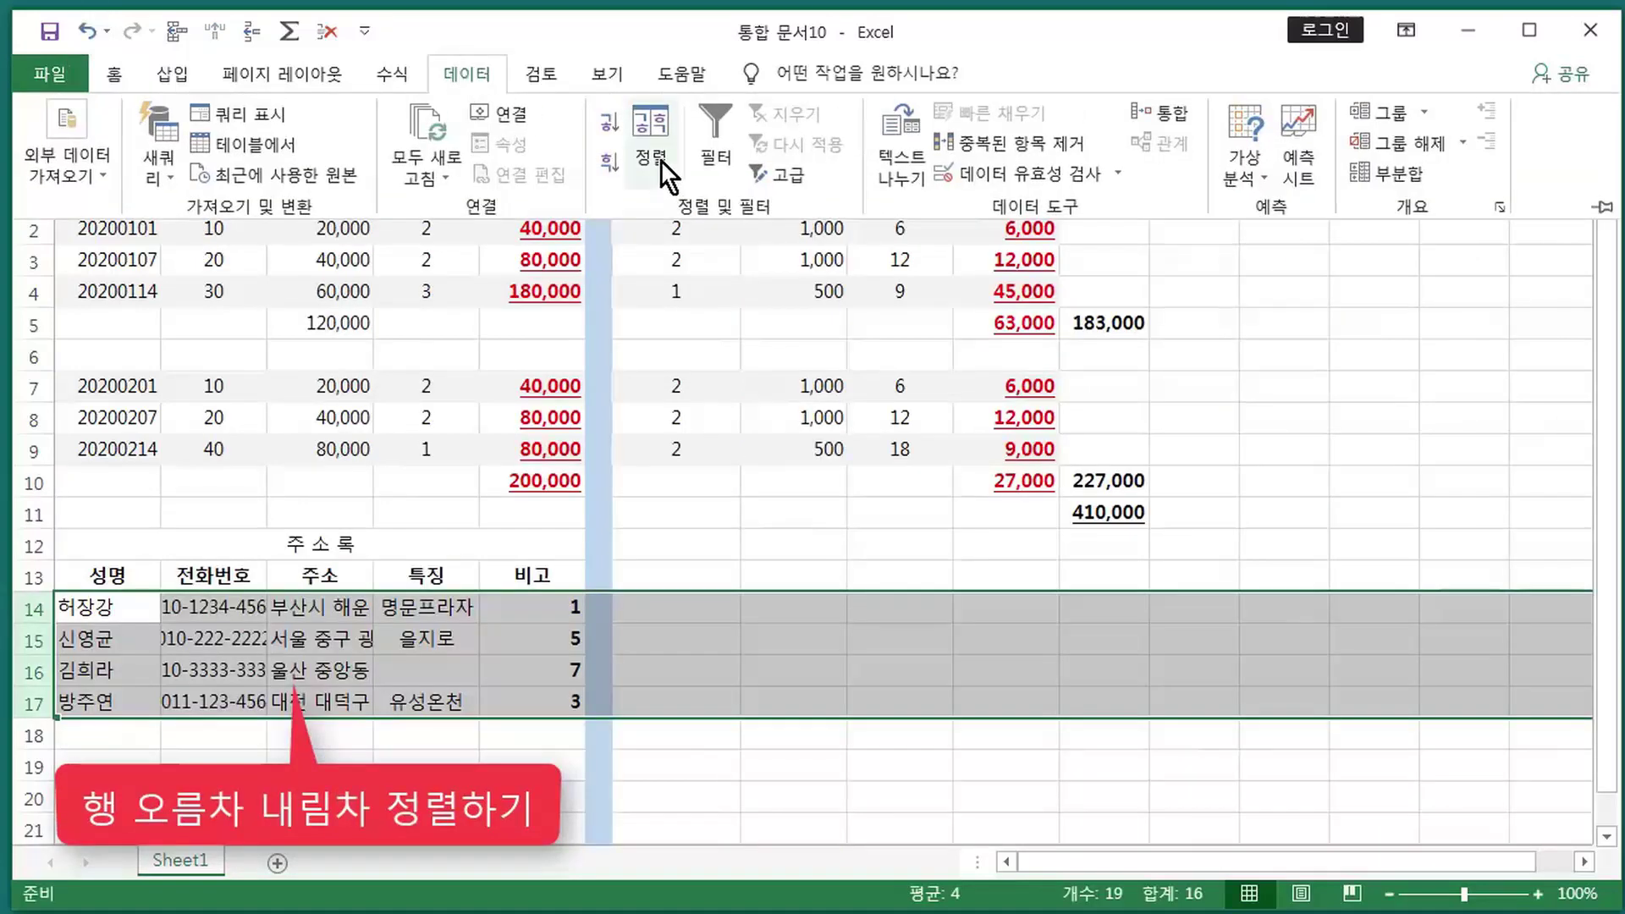
click(651, 159)
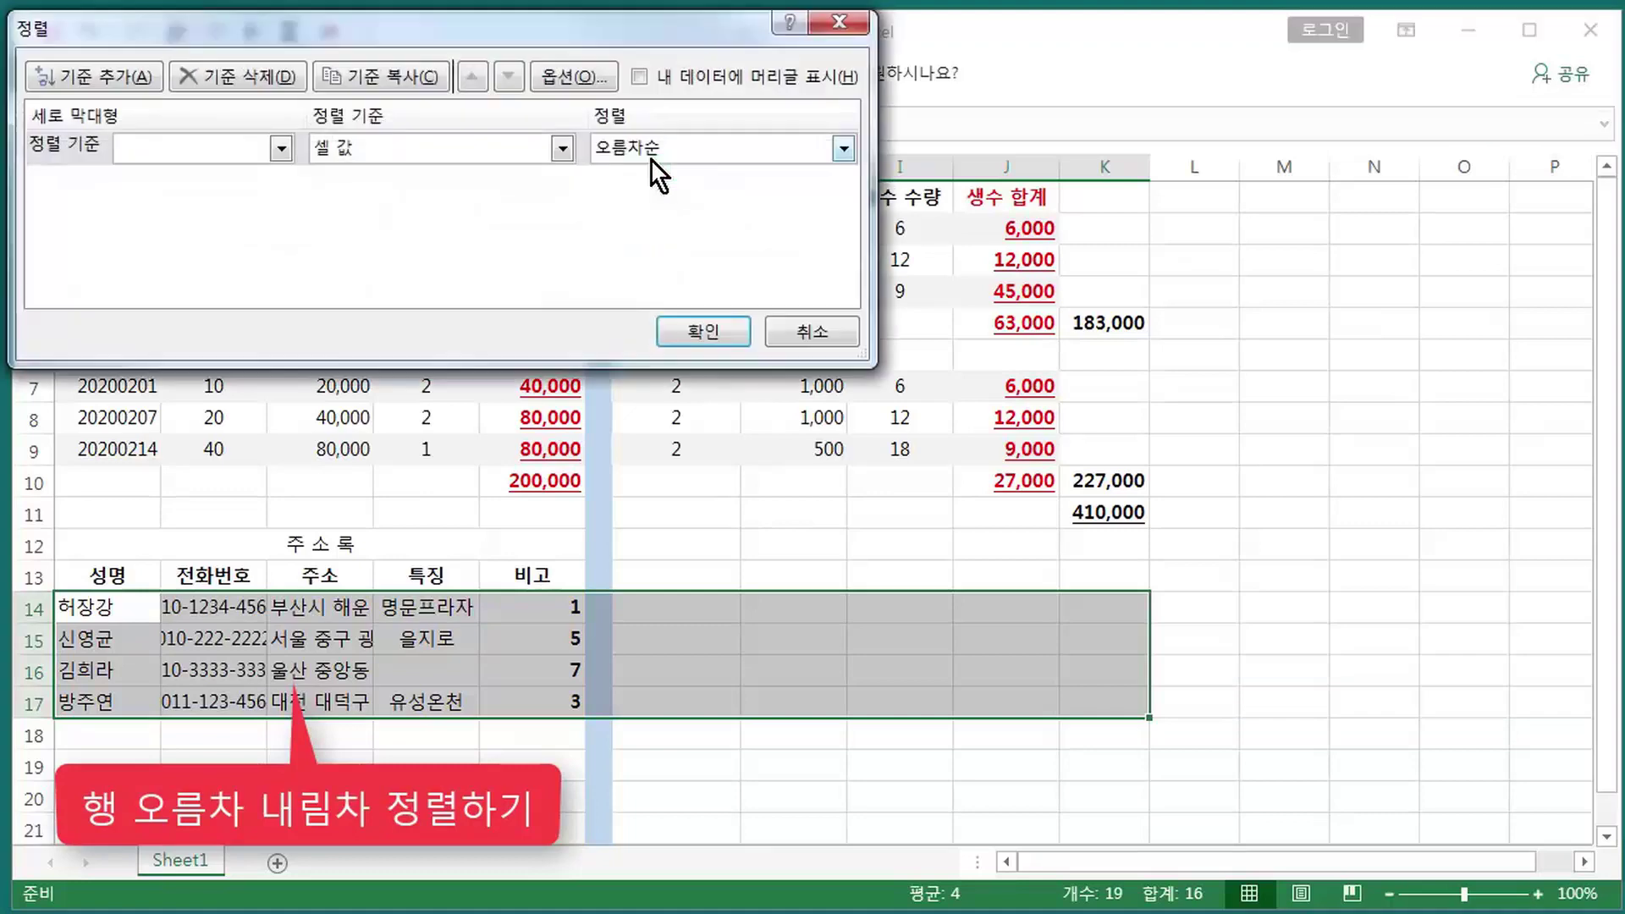
drag(511, 33, 1039, 32)
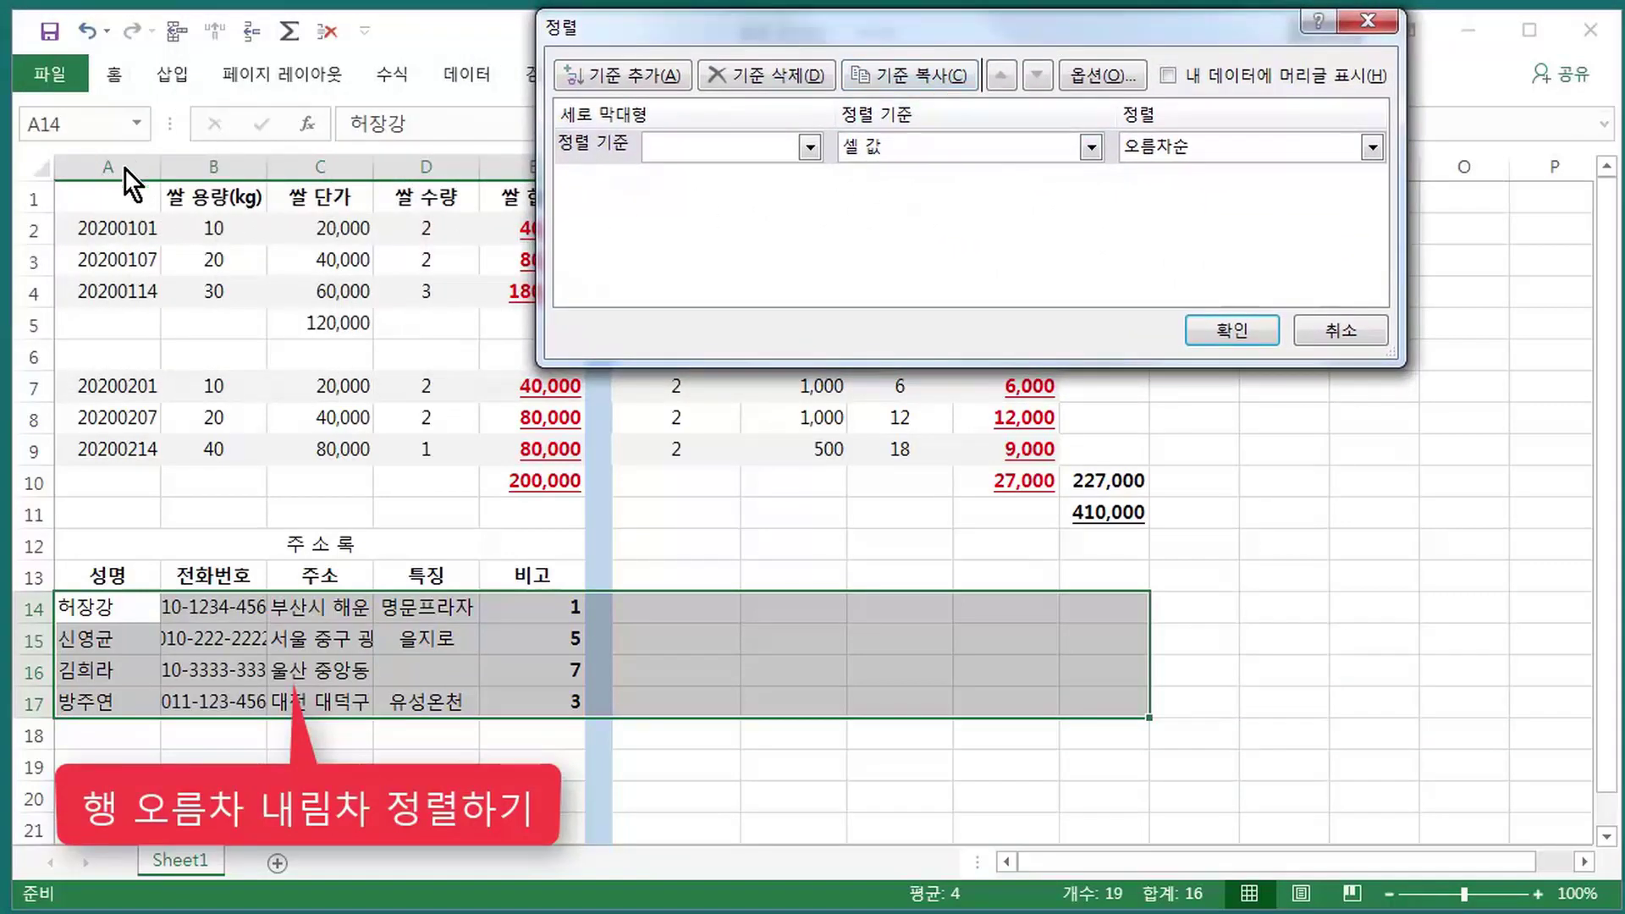
click(808, 148)
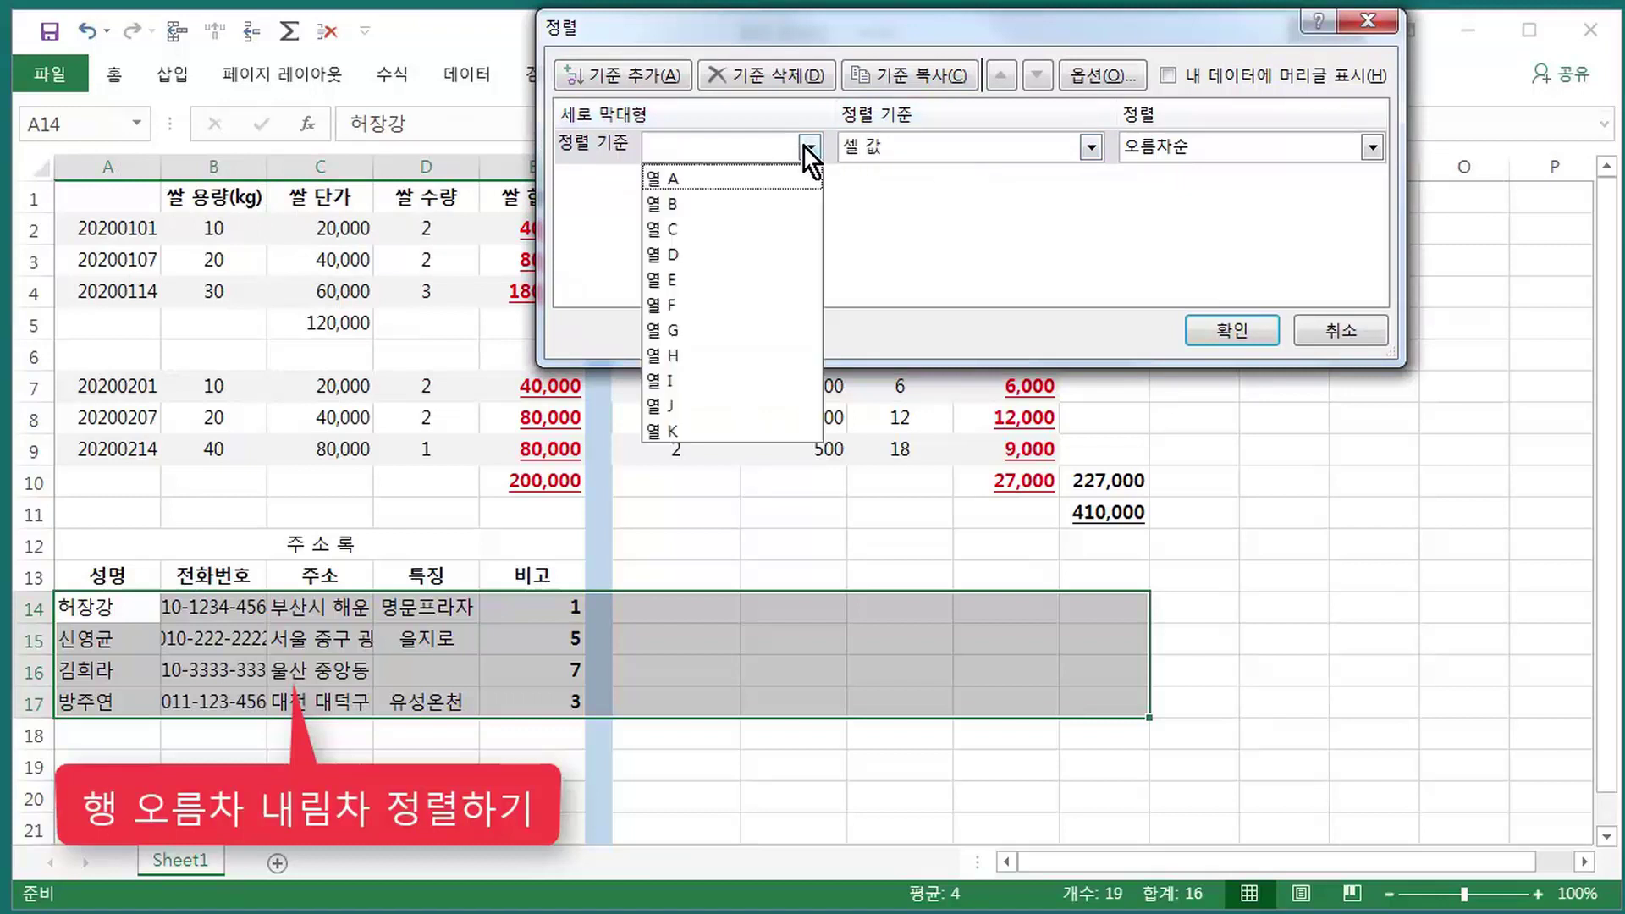
click(672, 178)
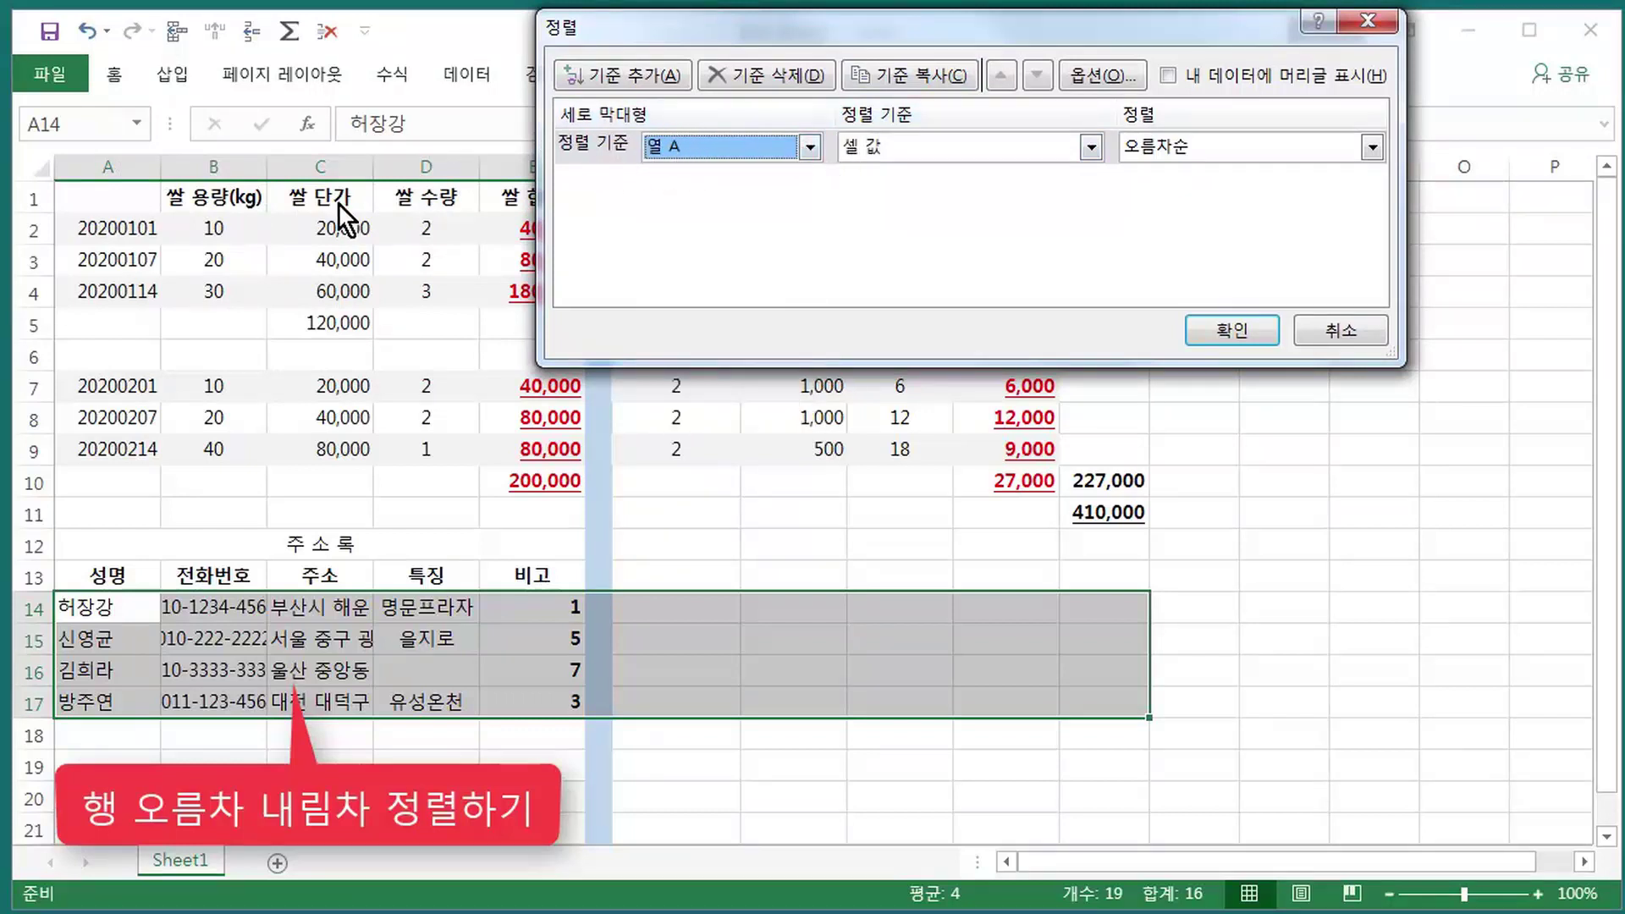
click(1237, 327)
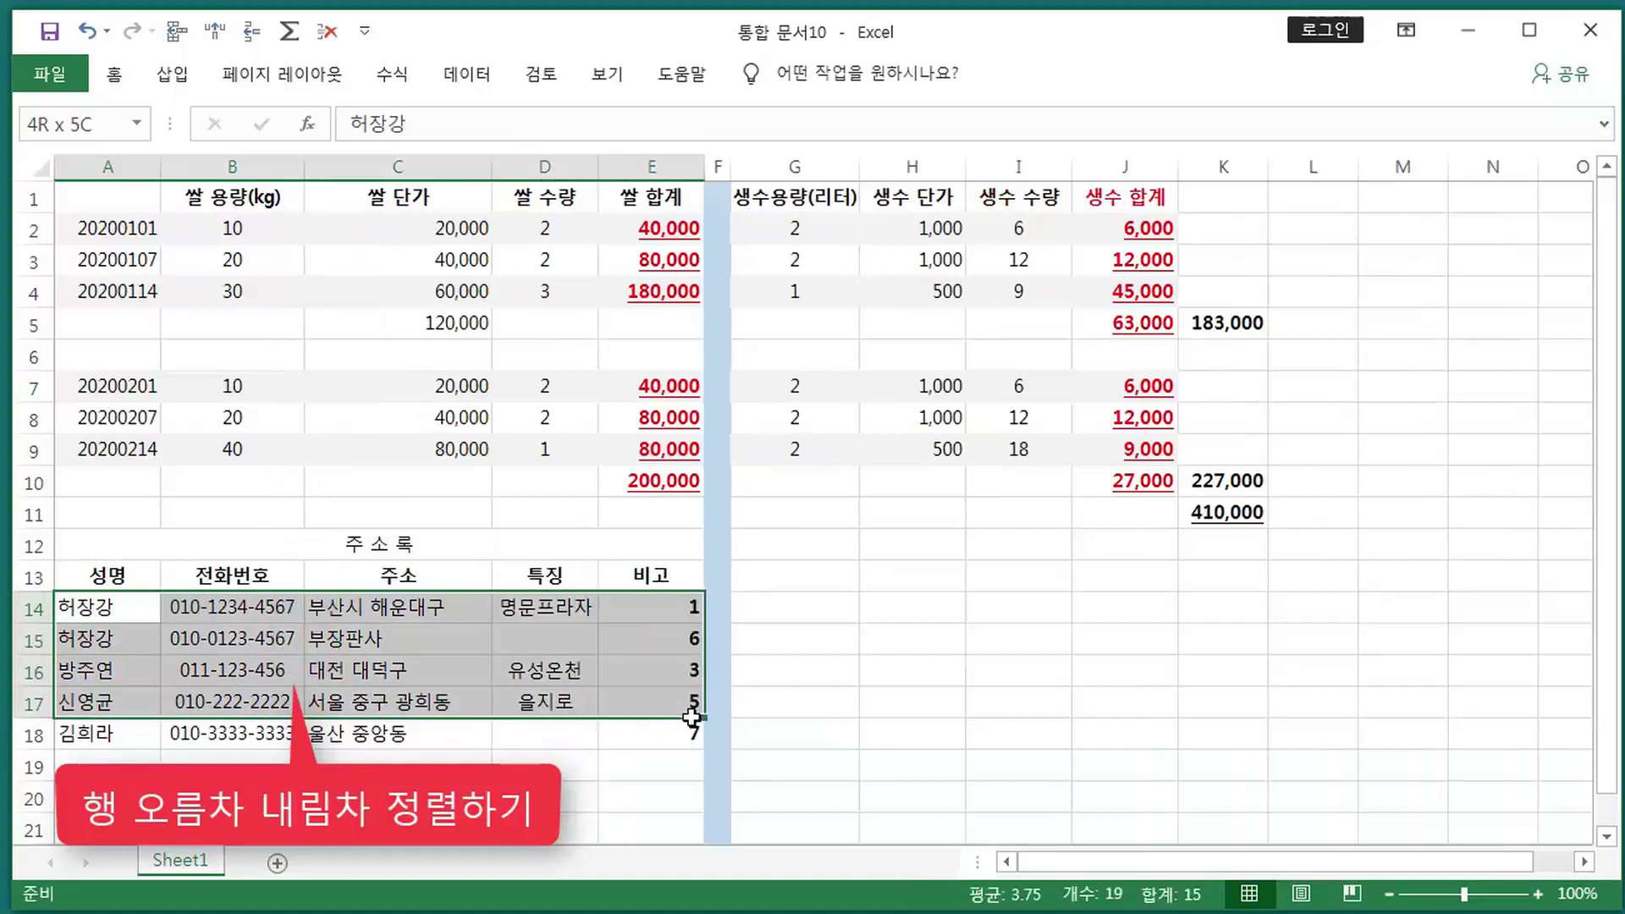
drag(185, 648, 690, 729)
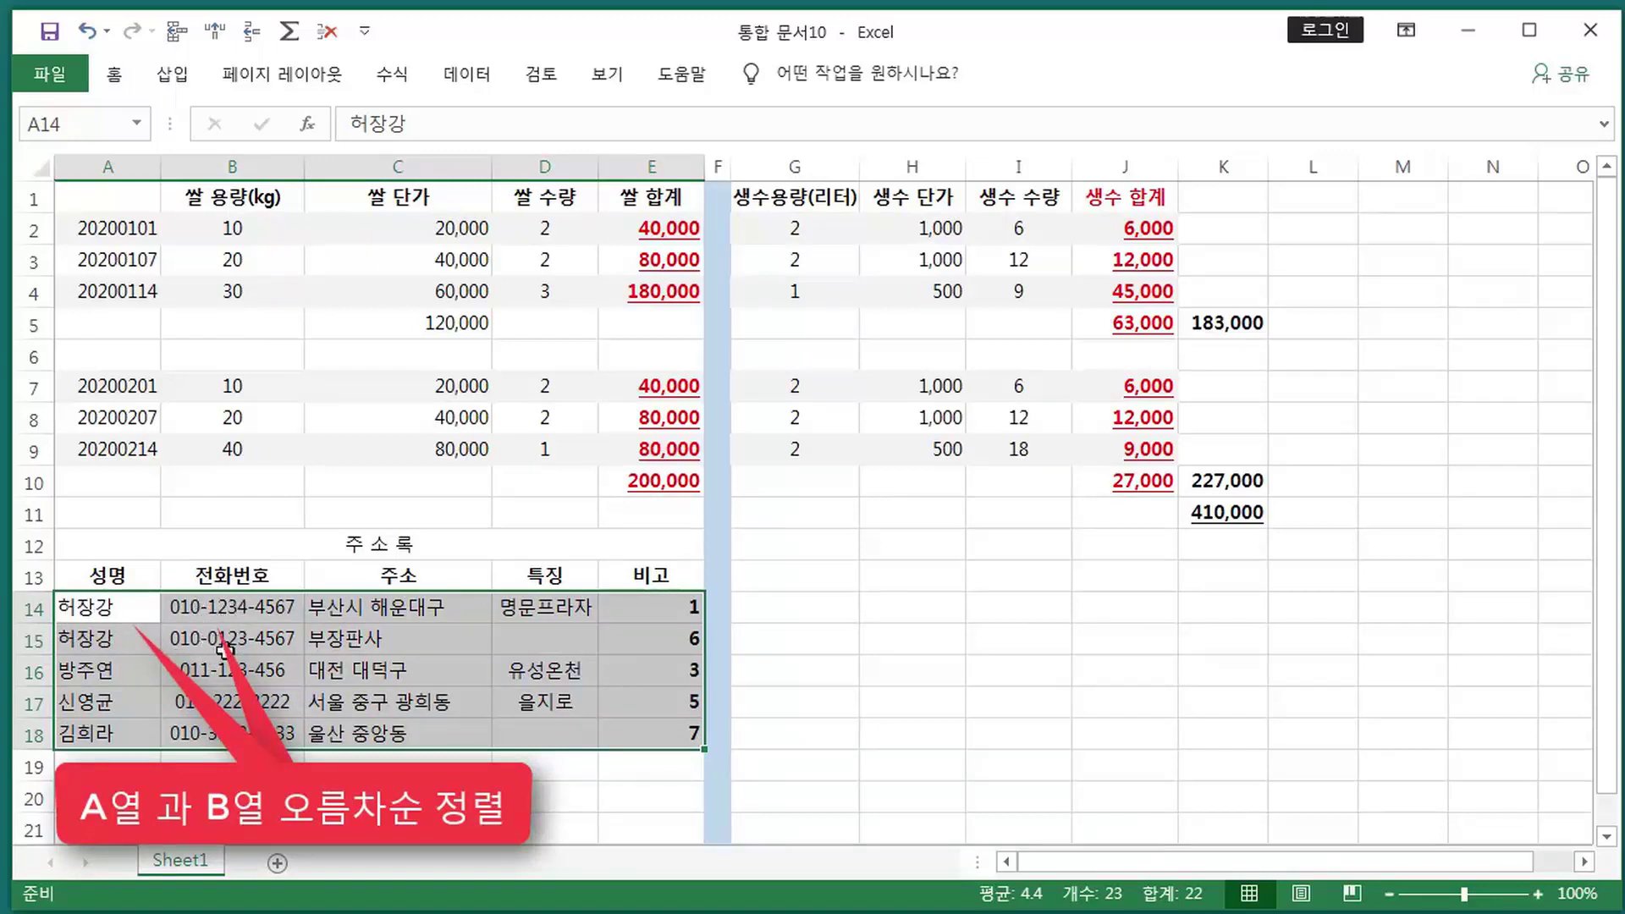
- Sort A14:E18 ascending by 열 A, then by 열 B as a second level
click(462, 76)
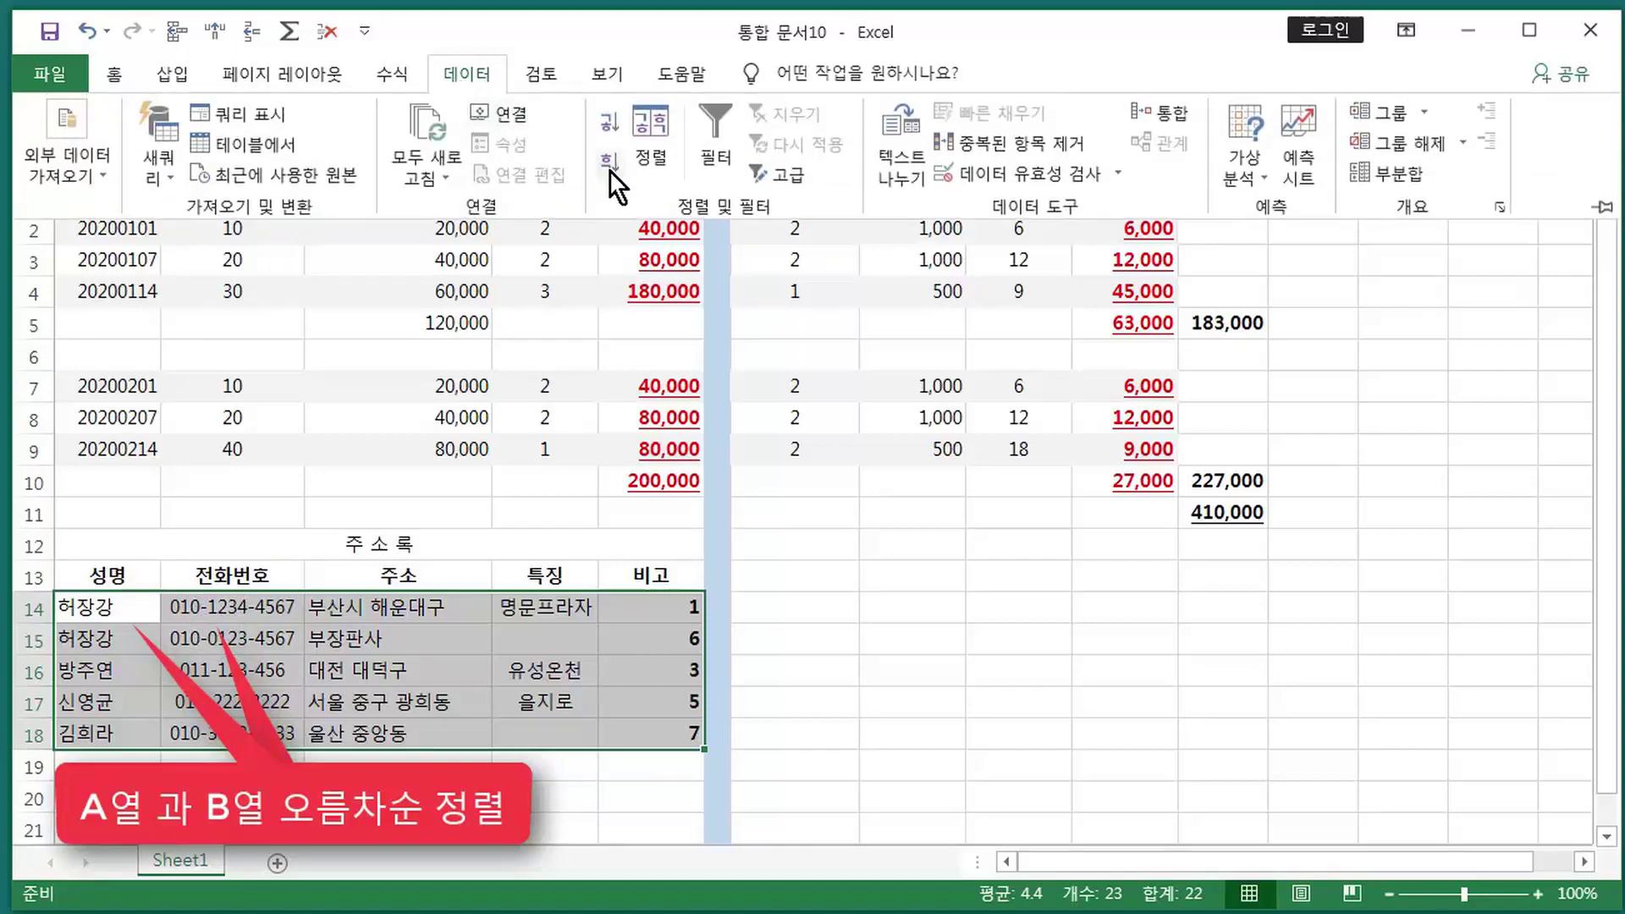
click(659, 154)
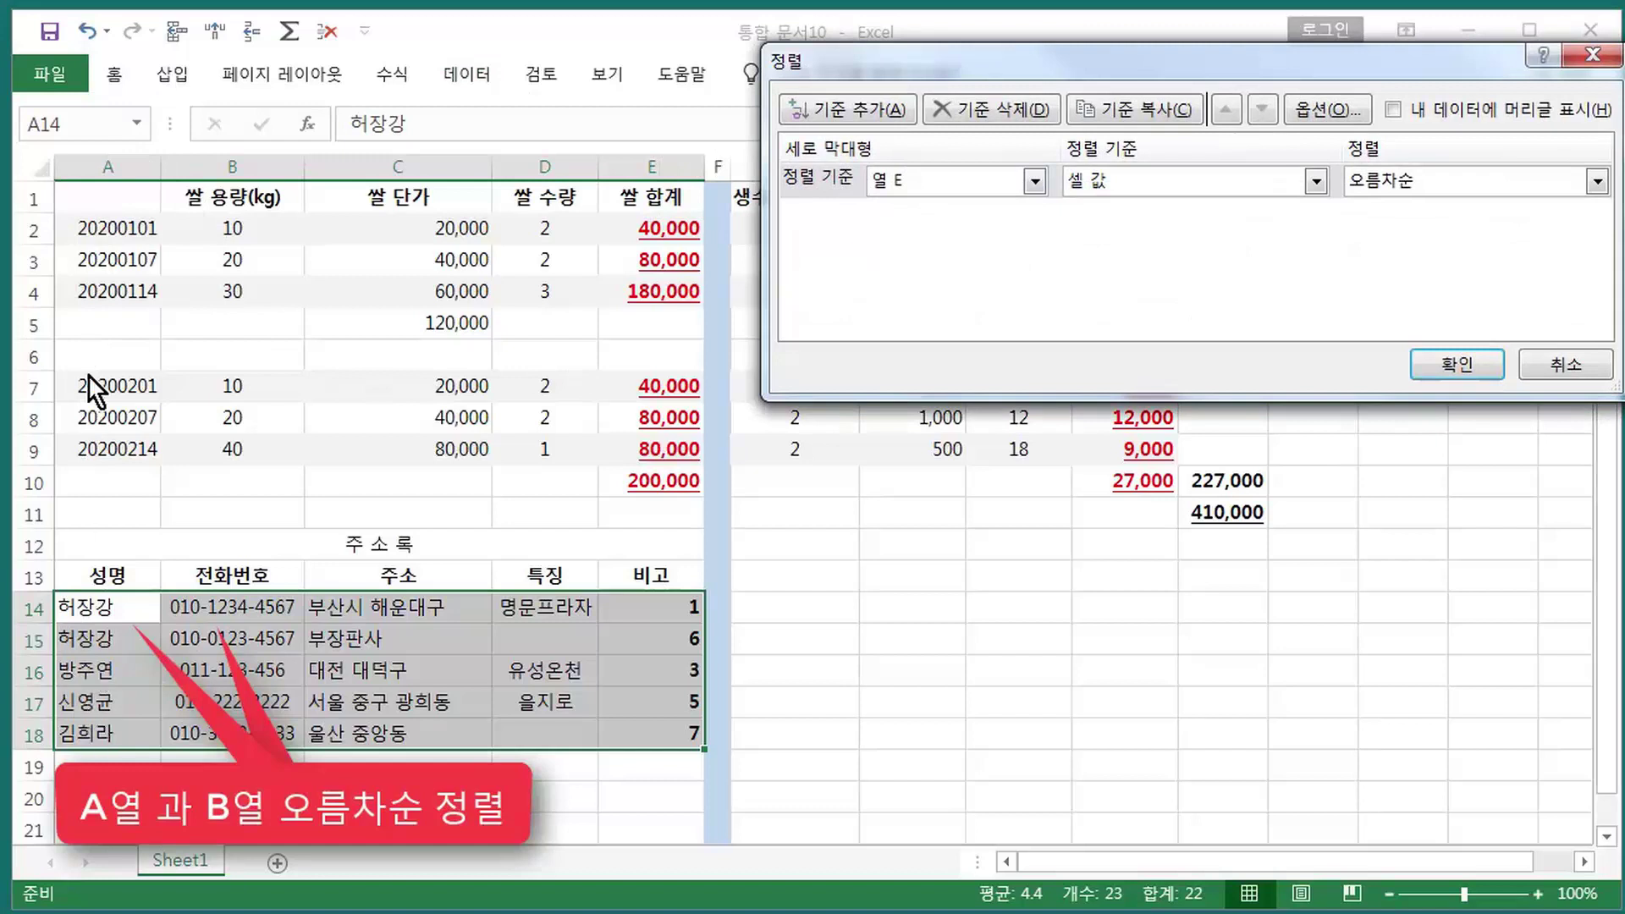
click(1034, 180)
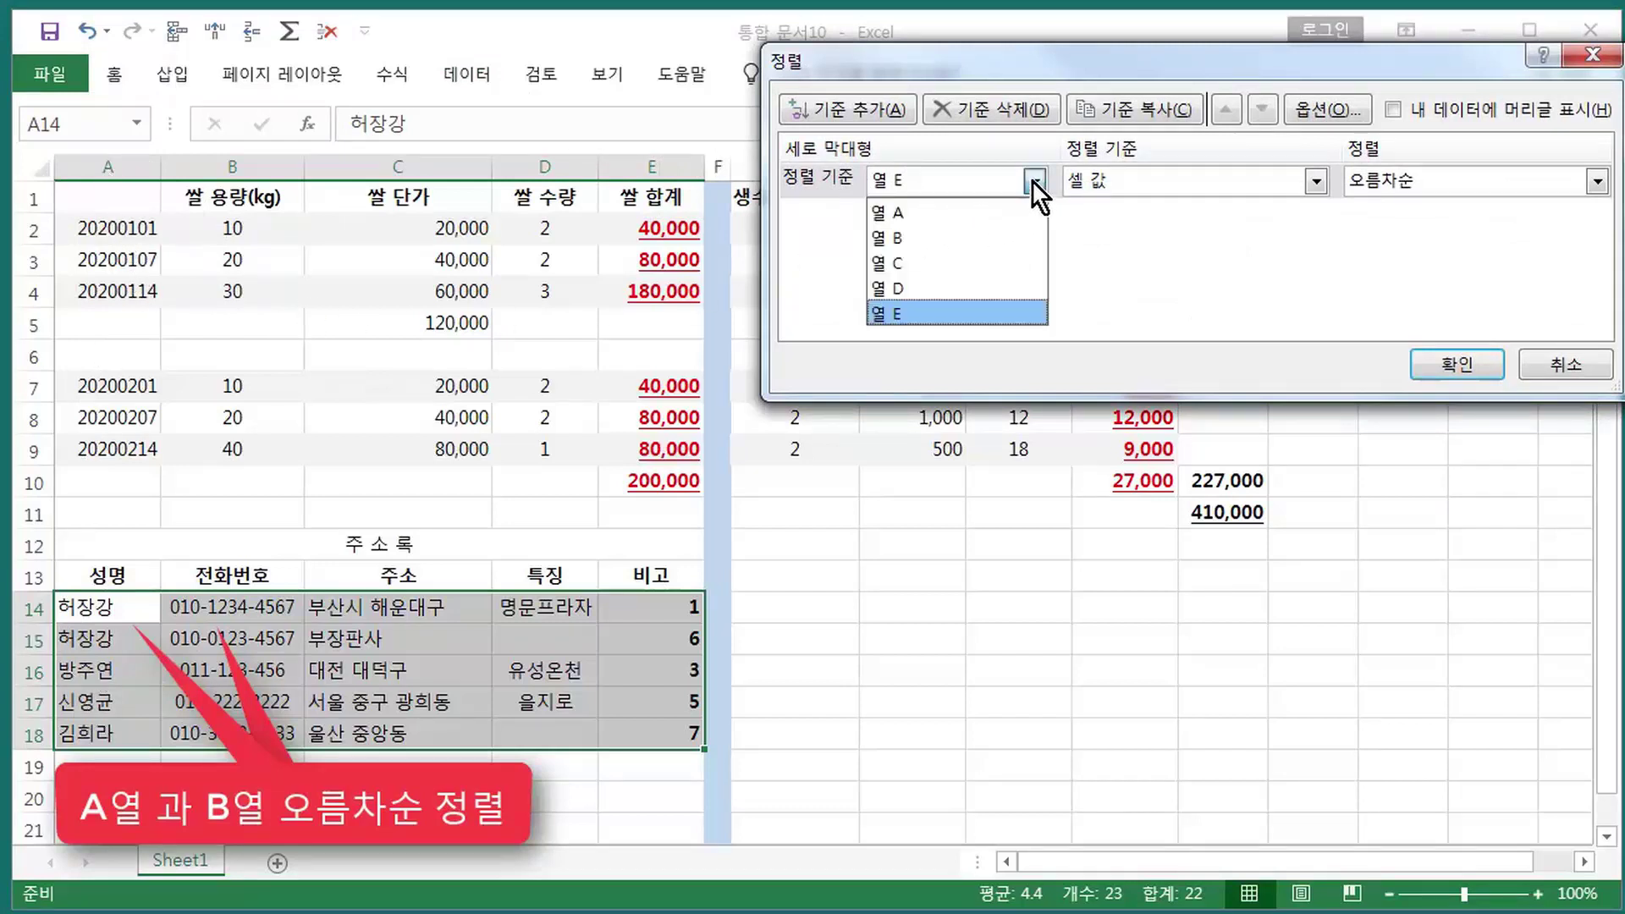
click(902, 208)
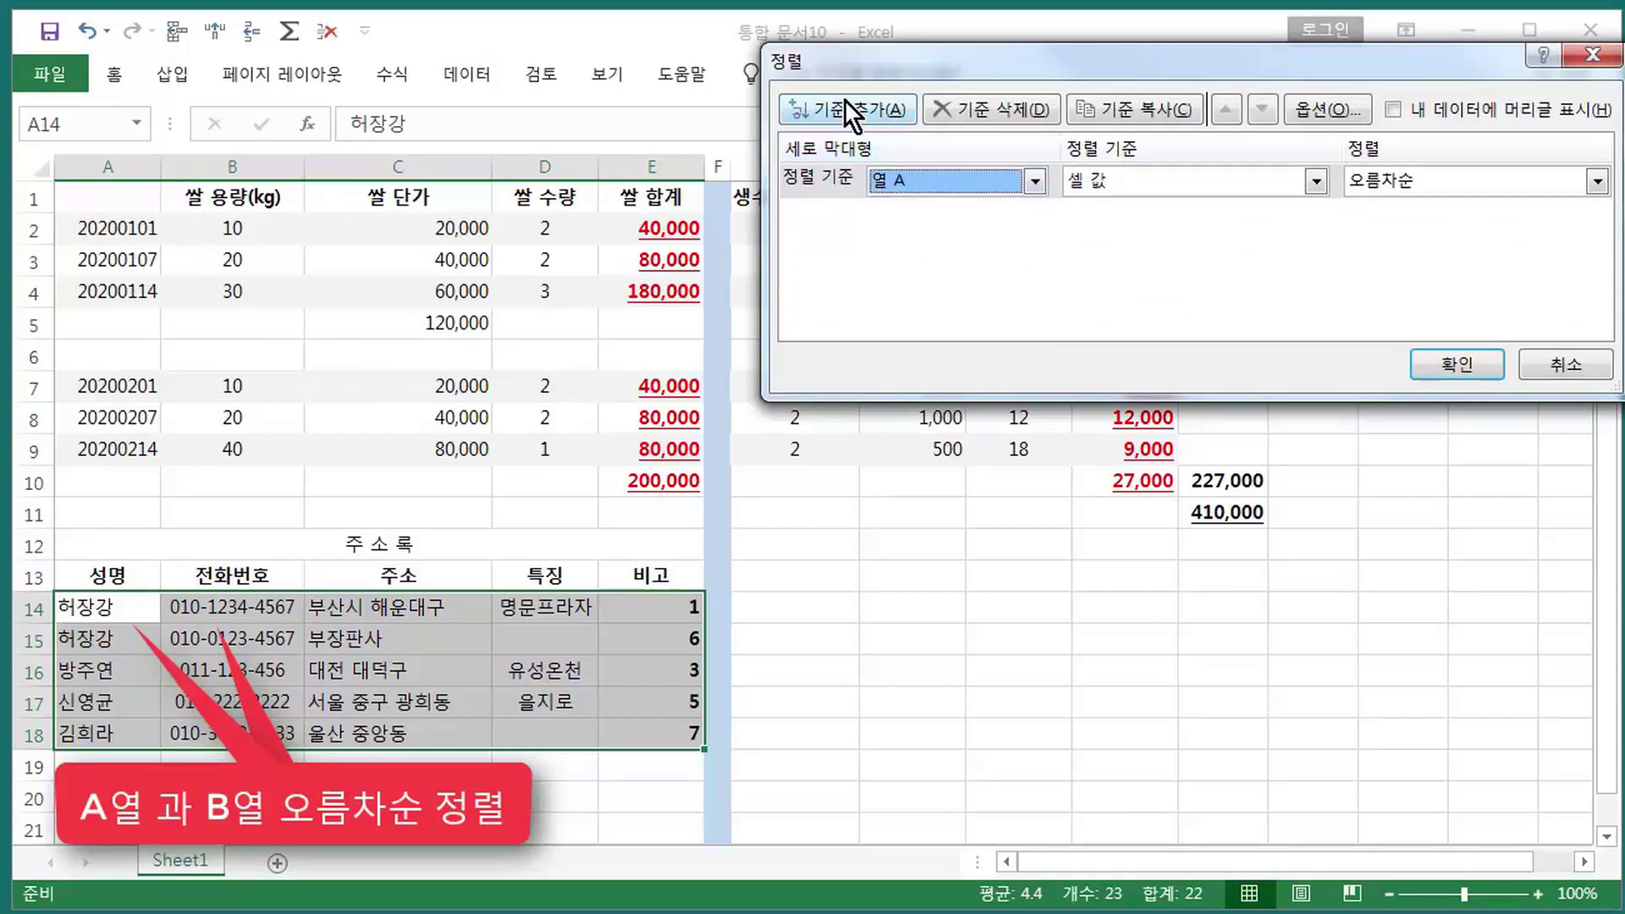
click(870, 107)
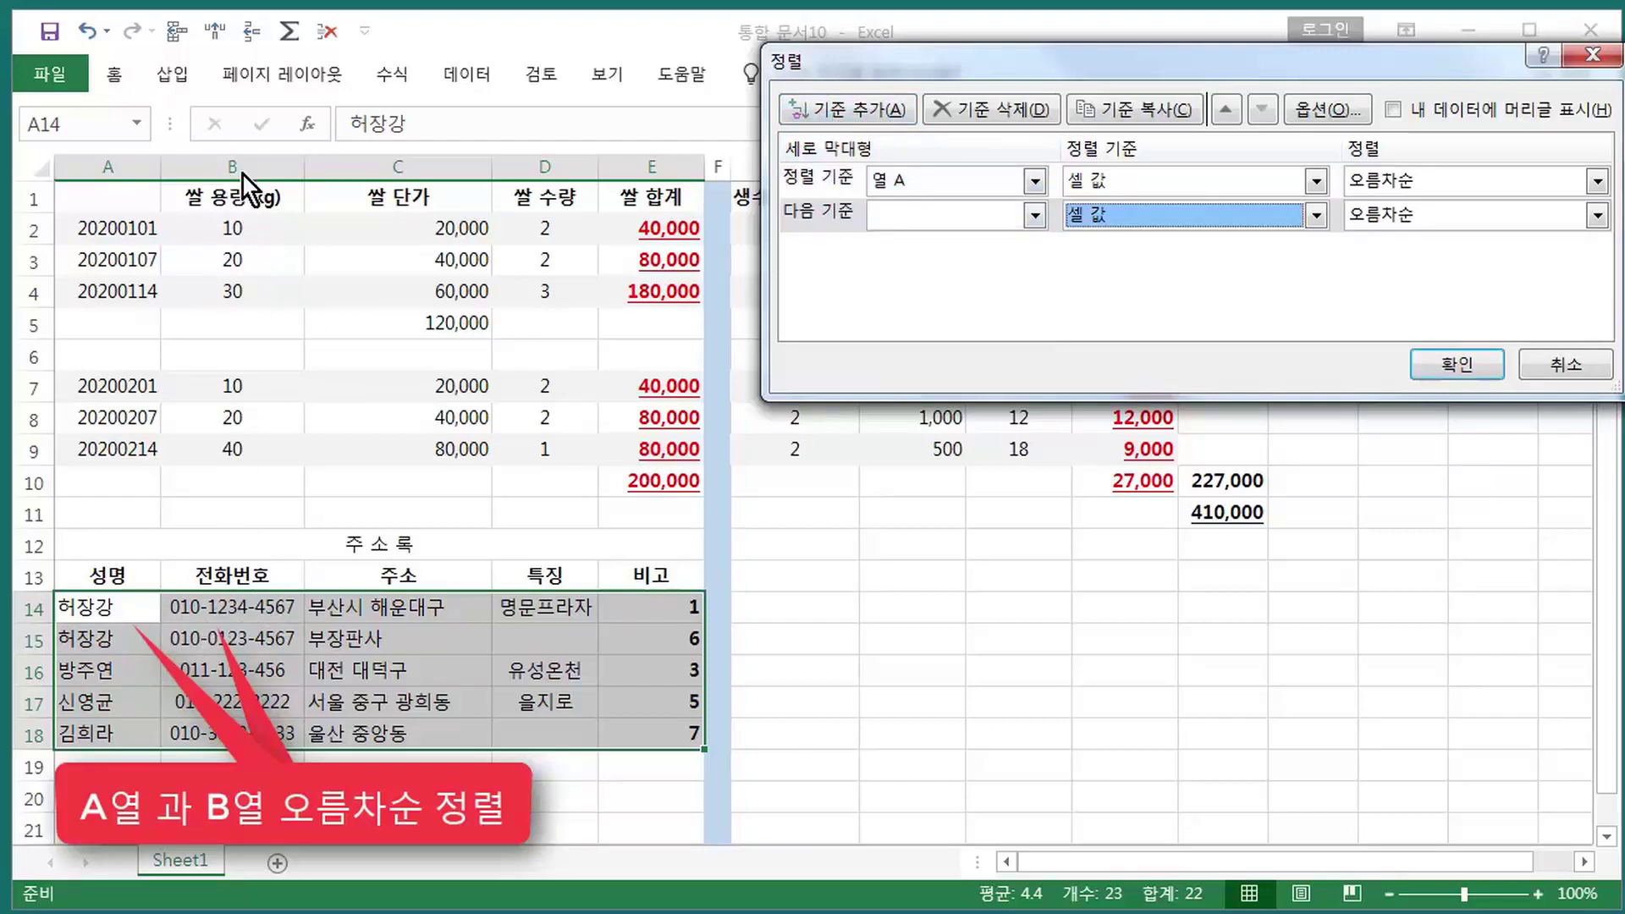
click(1028, 216)
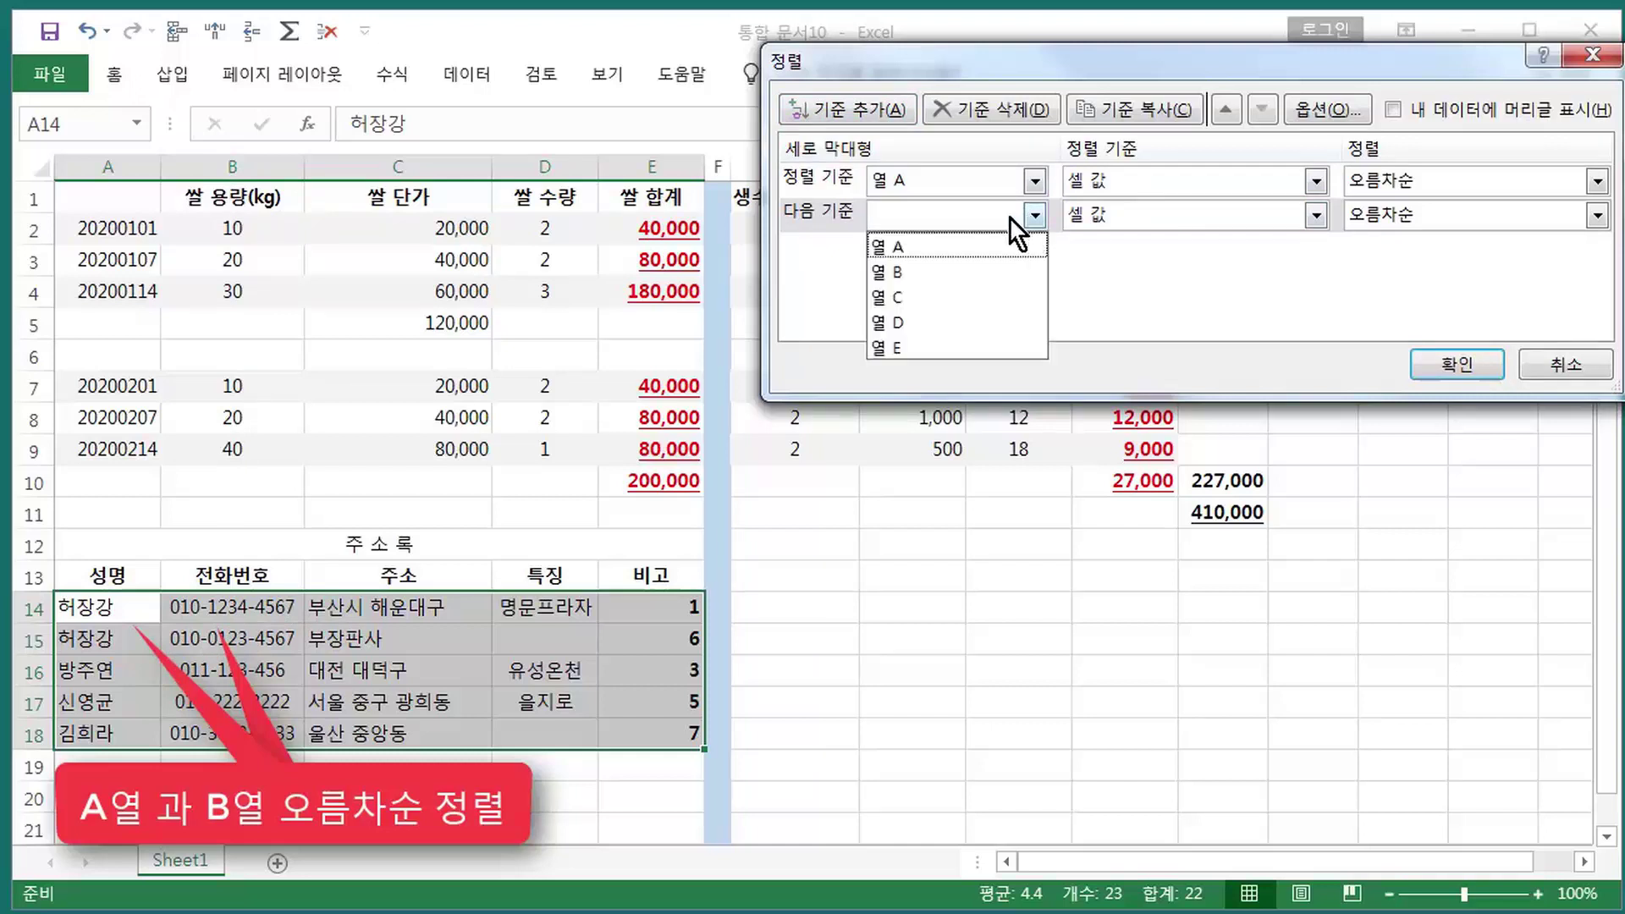
click(907, 271)
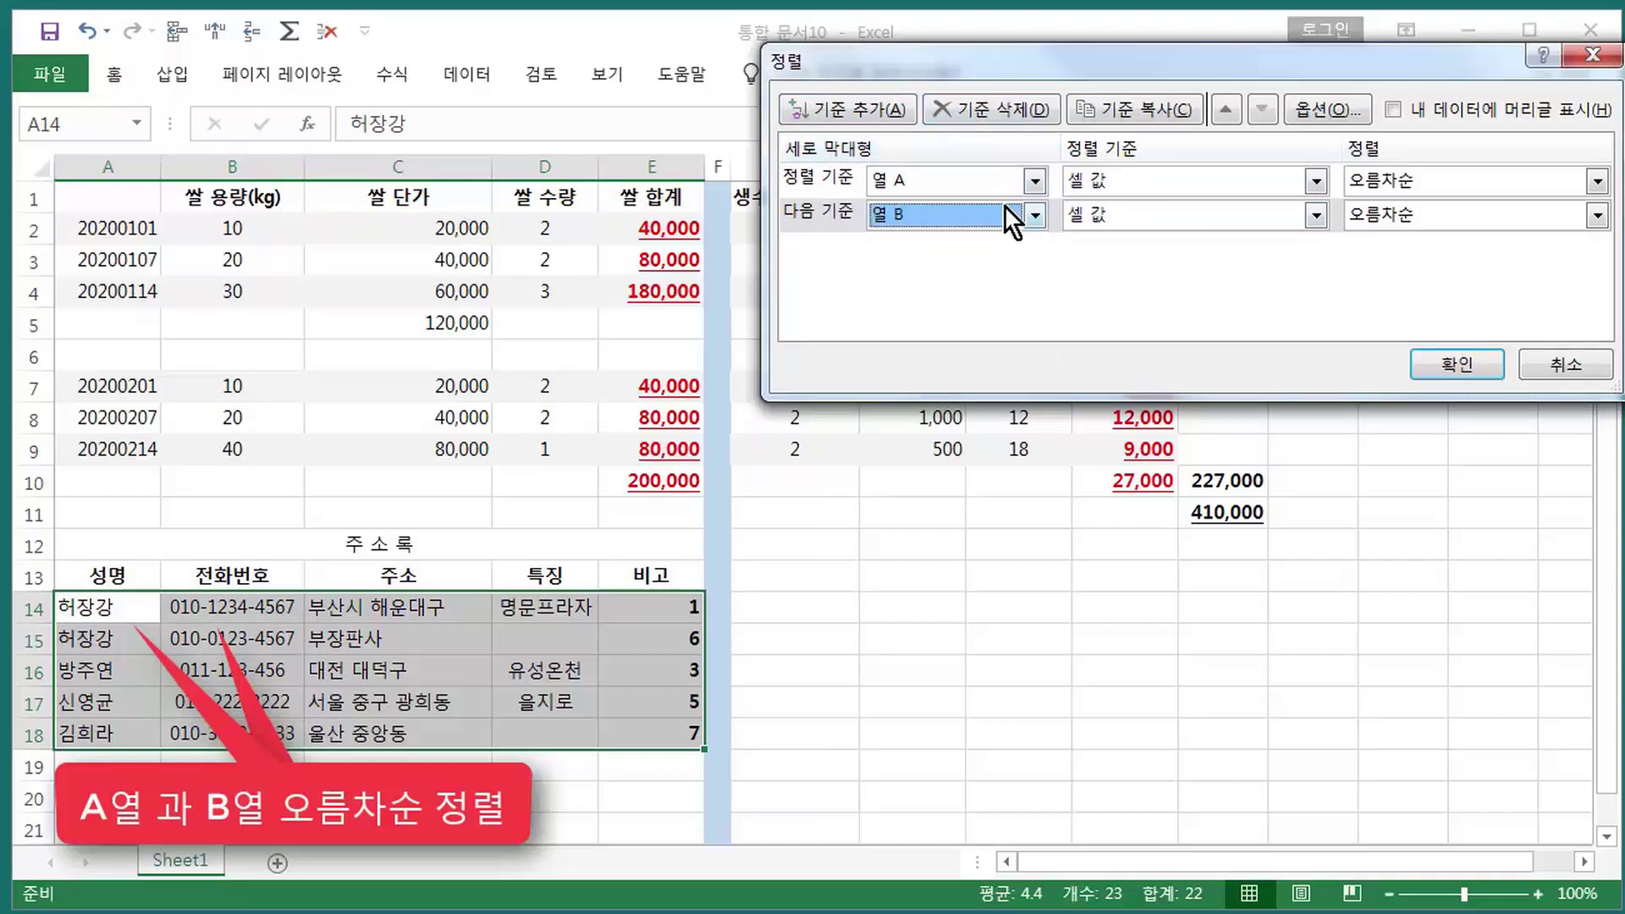
click(1451, 363)
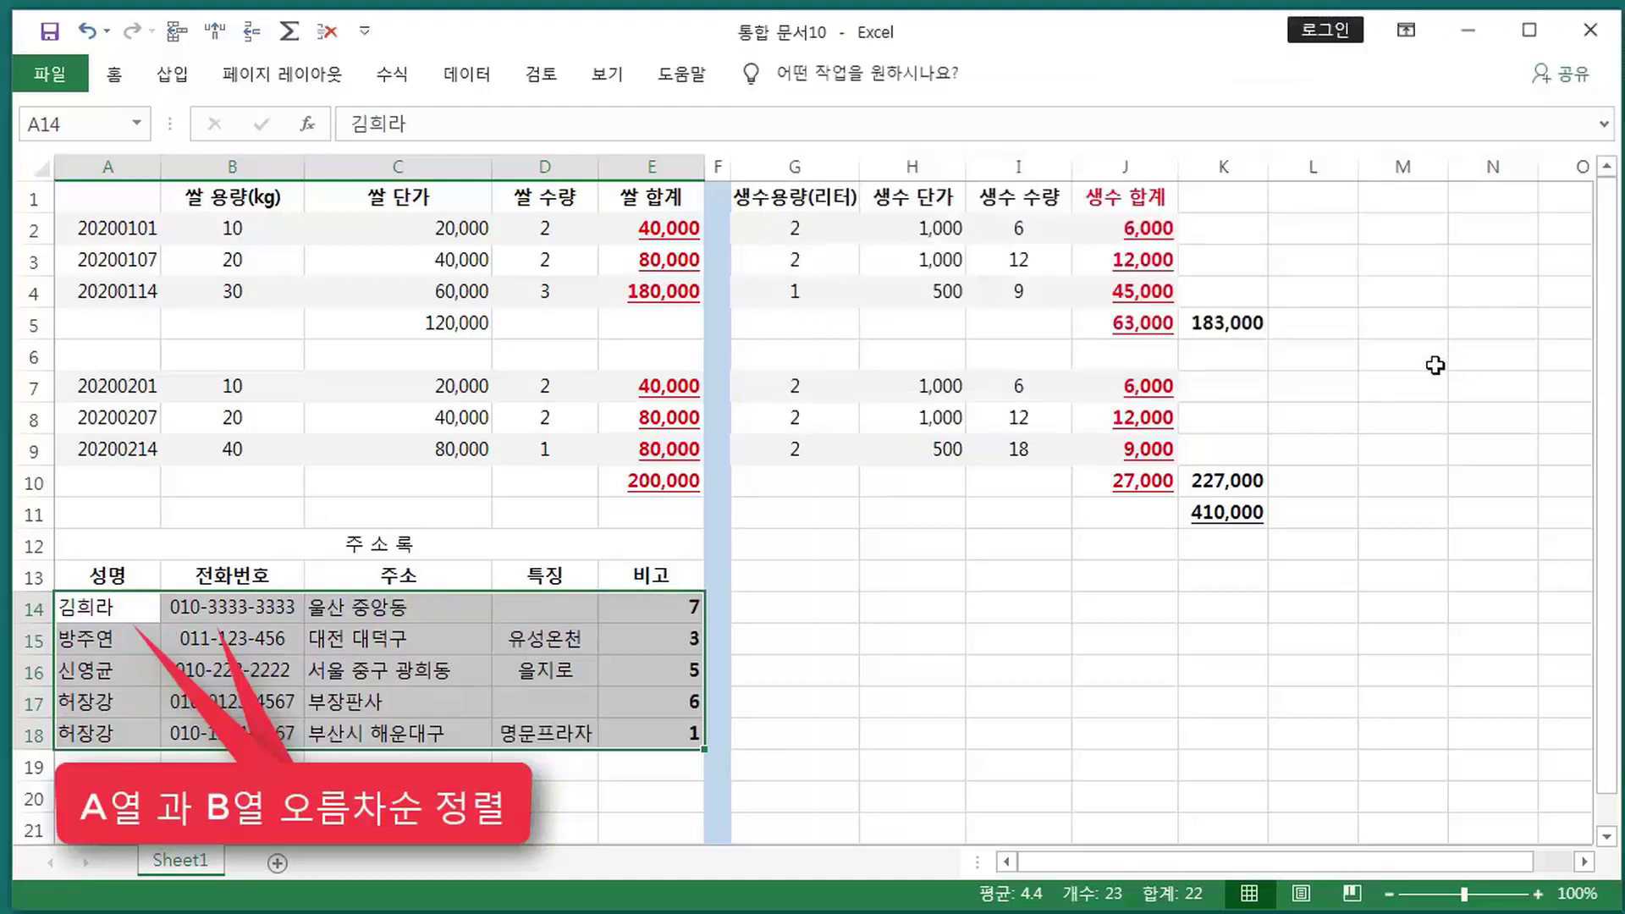
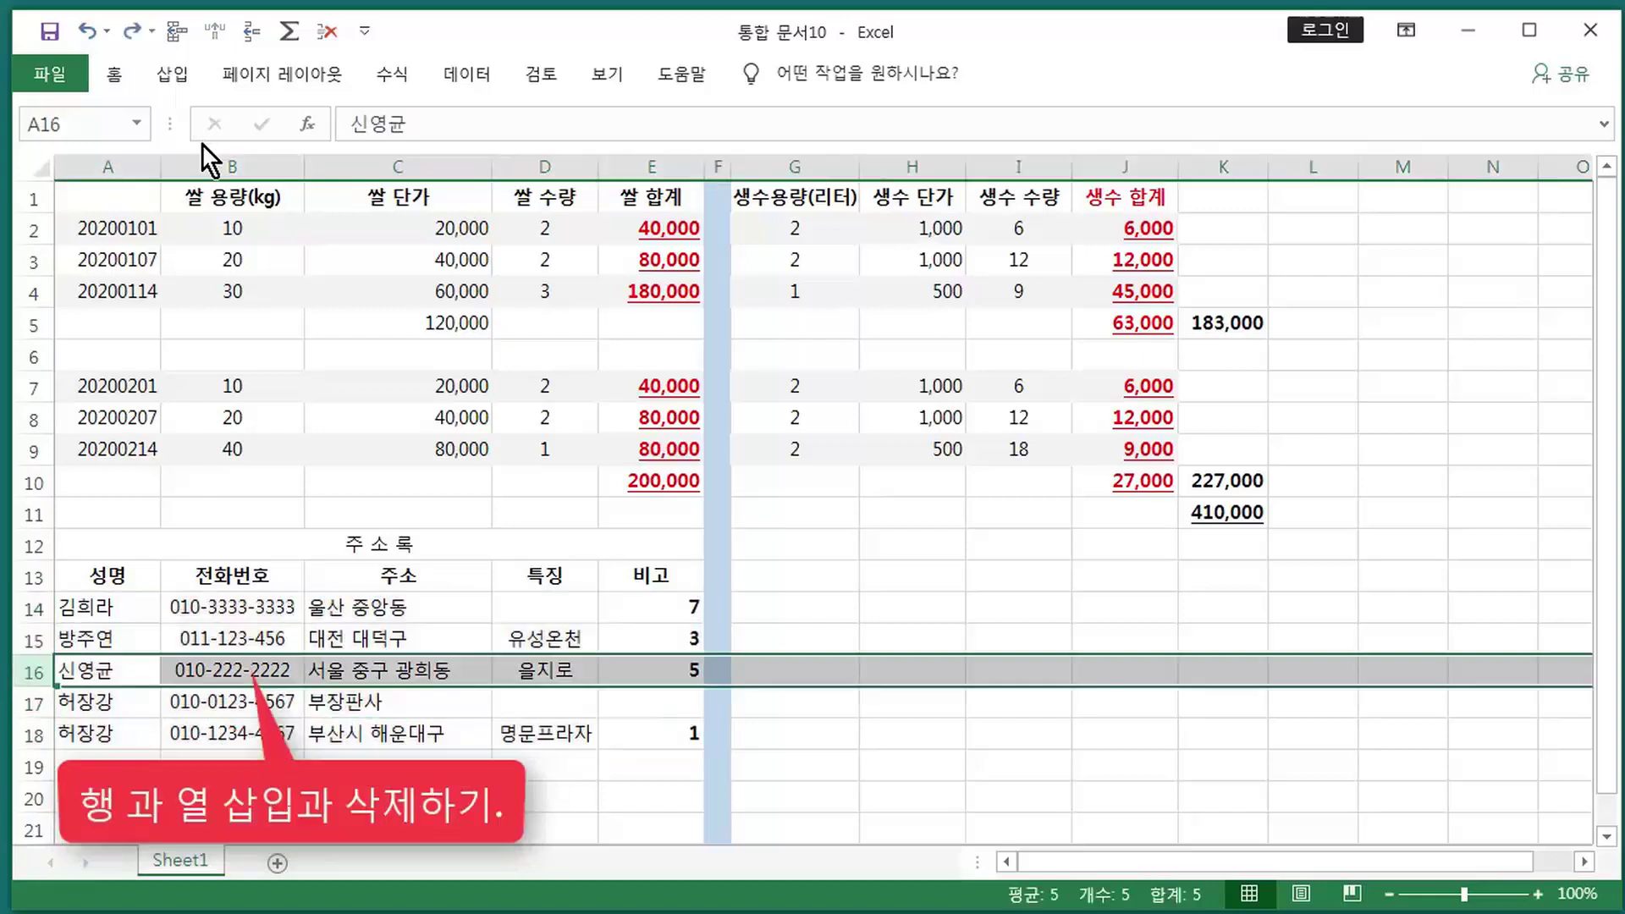
- Insert an empty column before the rice capacity column B, then delete it again
click(207, 166)
right_click(218, 378)
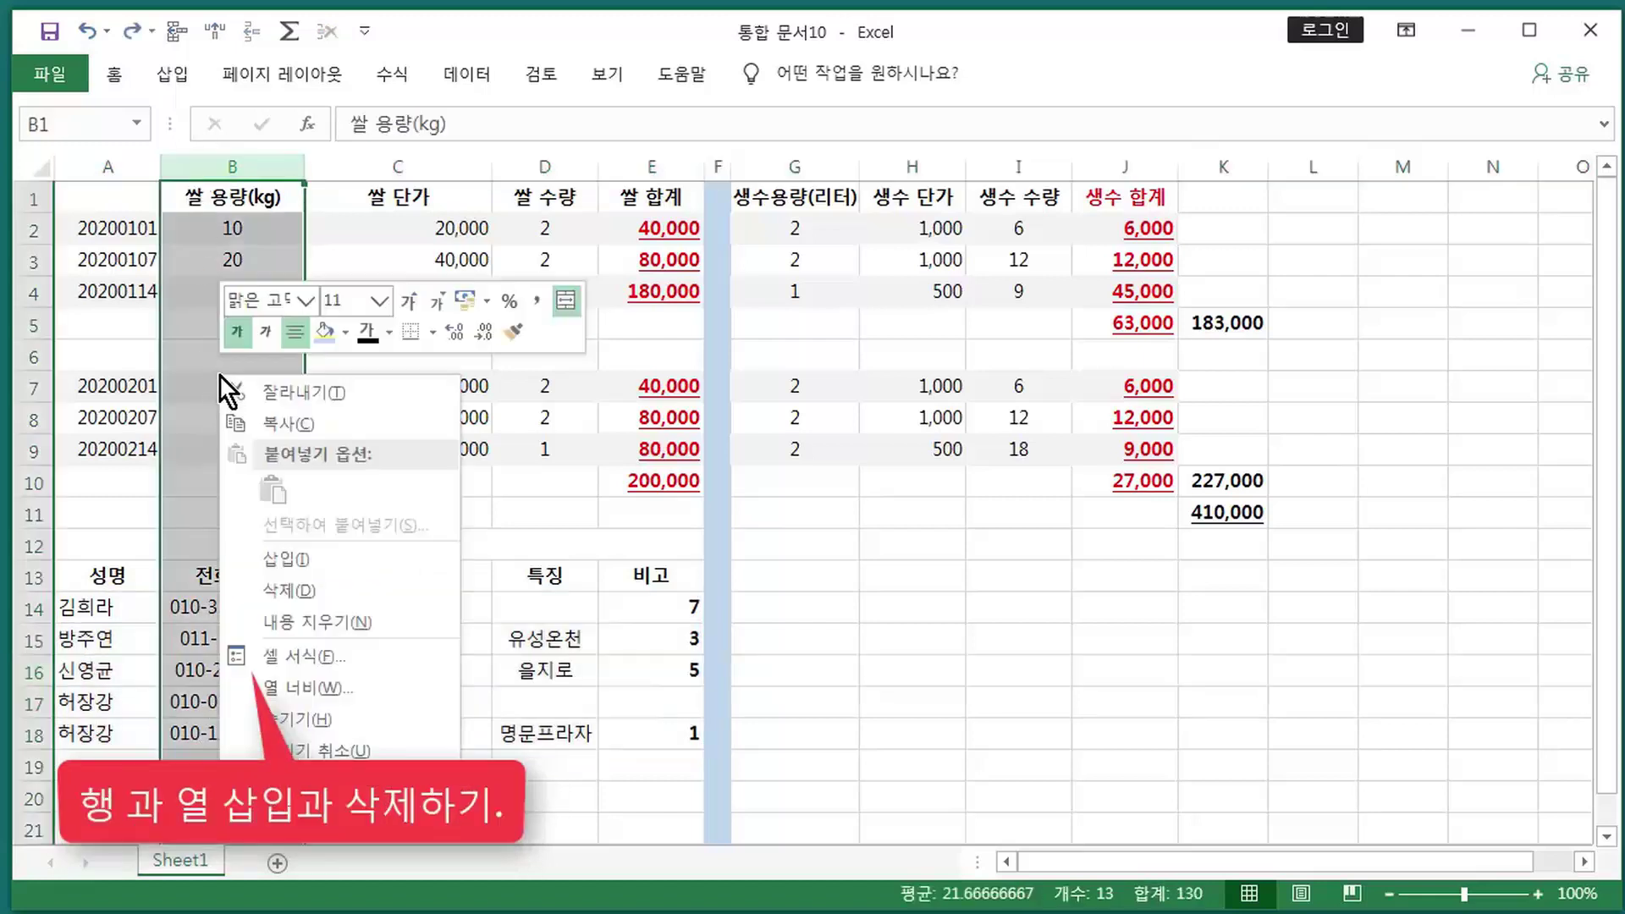
click(302, 561)
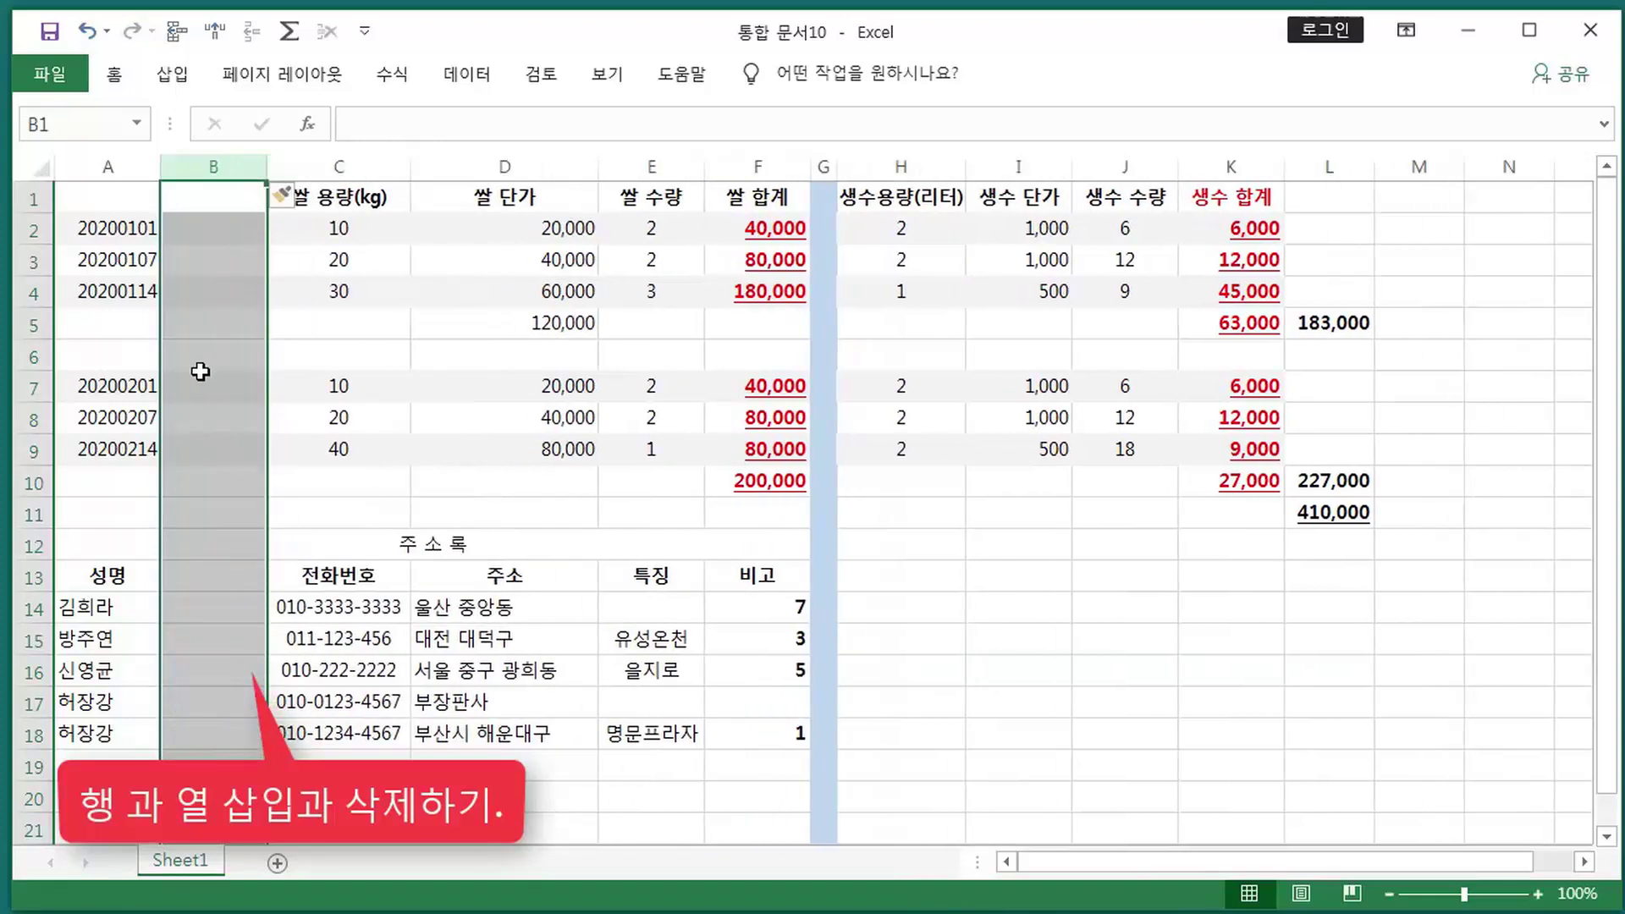
right_click(240, 162)
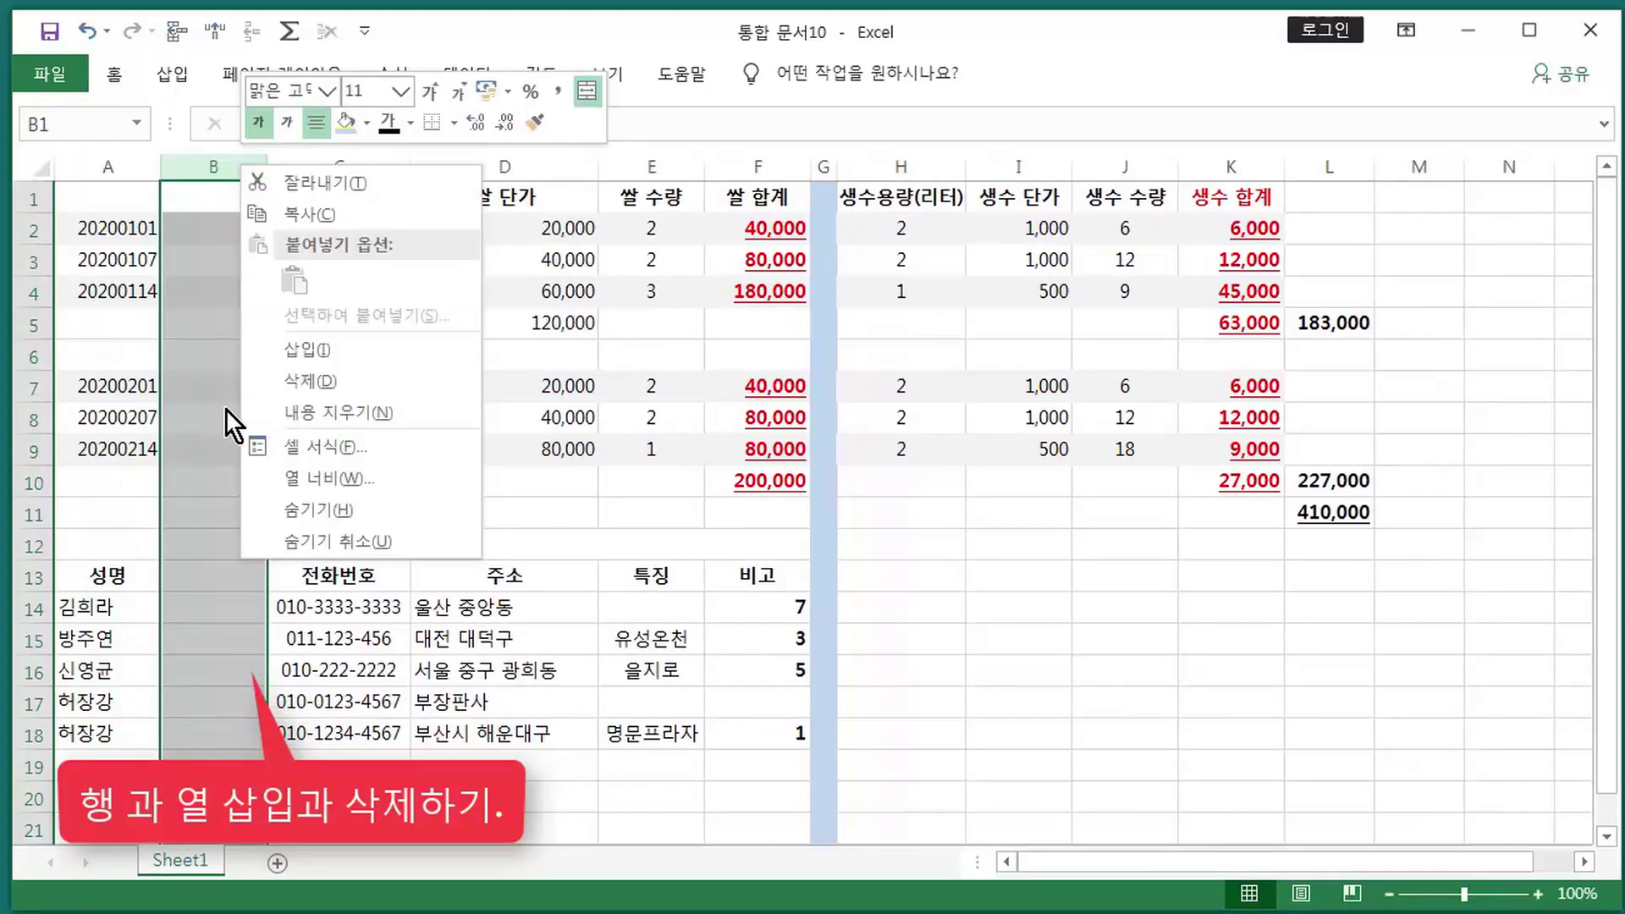
click(297, 386)
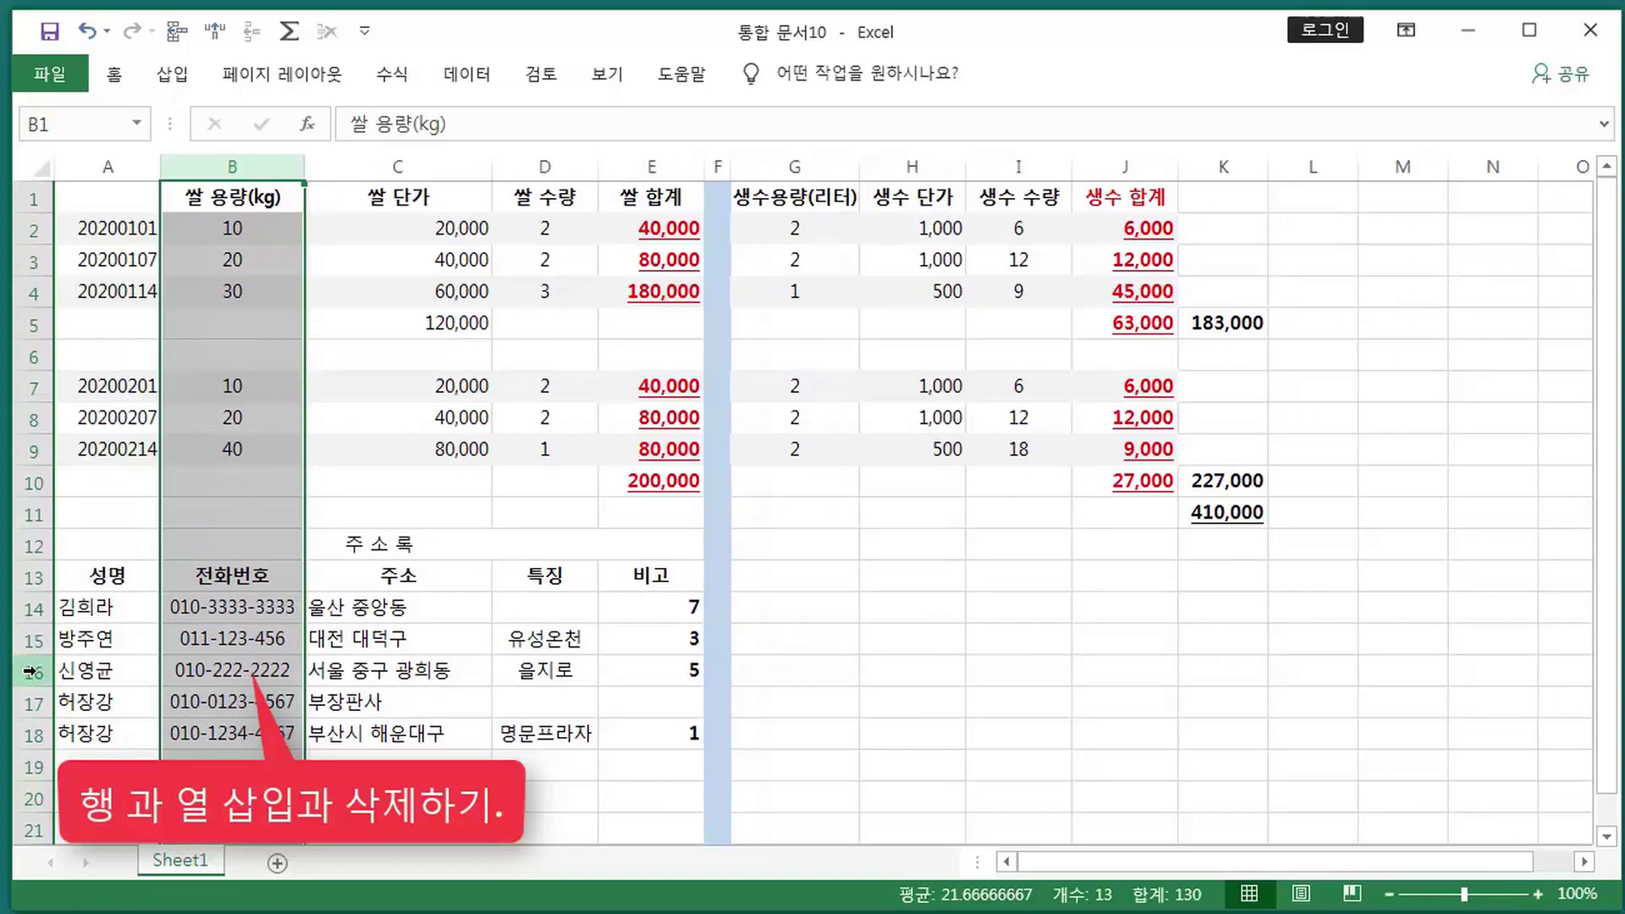
- Insert a blank row at row 16, then delete it again
click(32, 670)
right_click(35, 670)
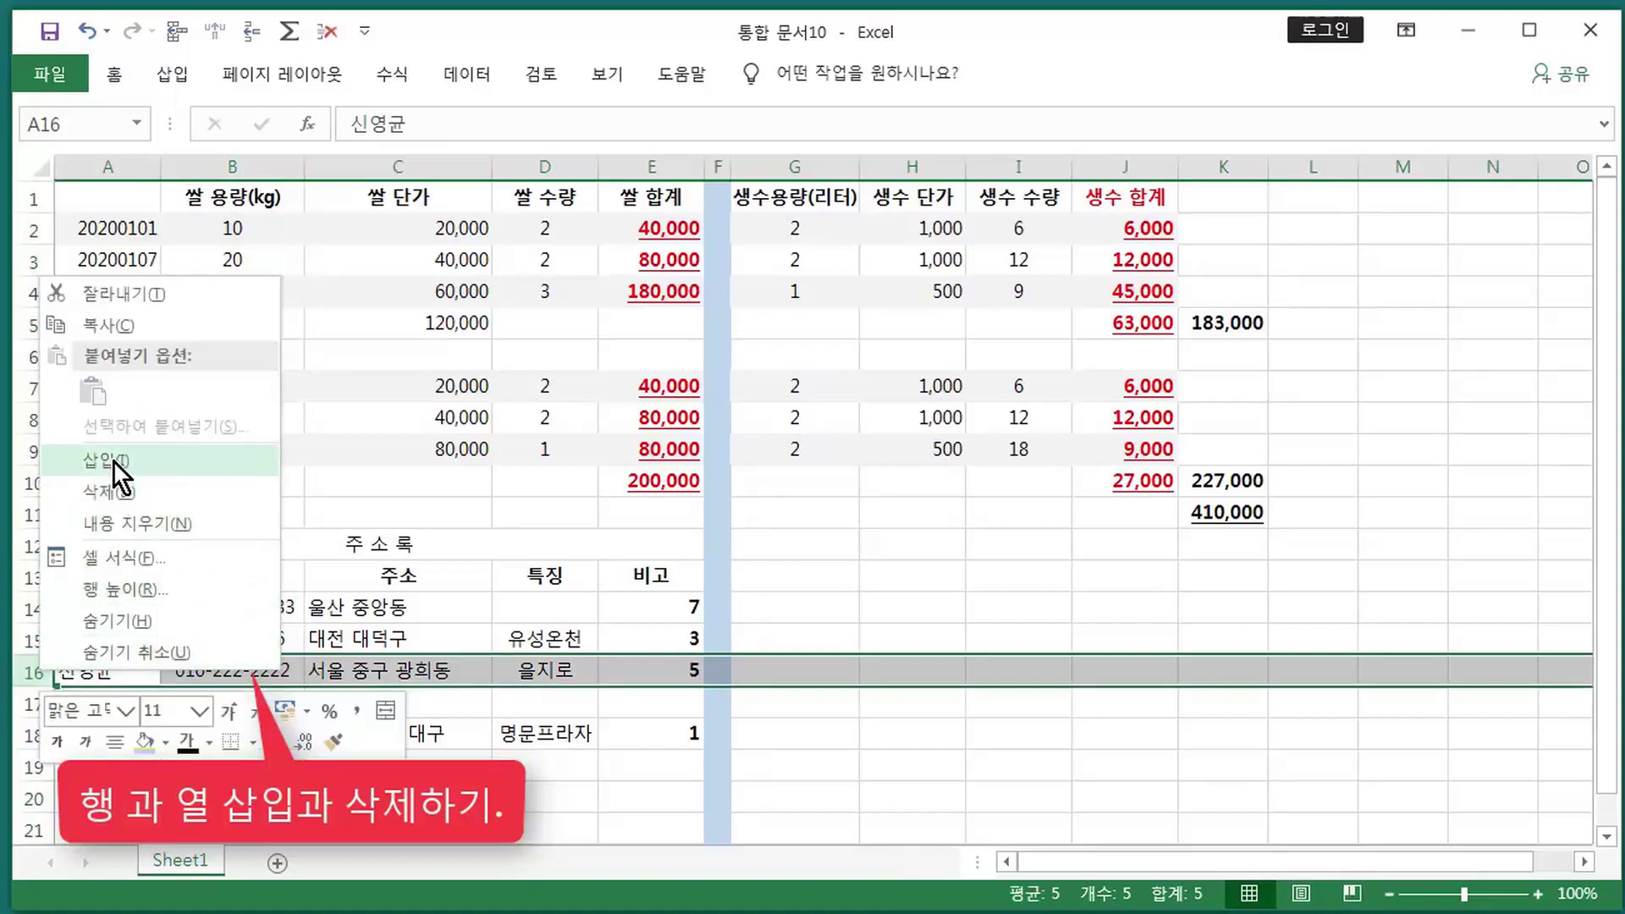
click(113, 461)
right_click(37, 675)
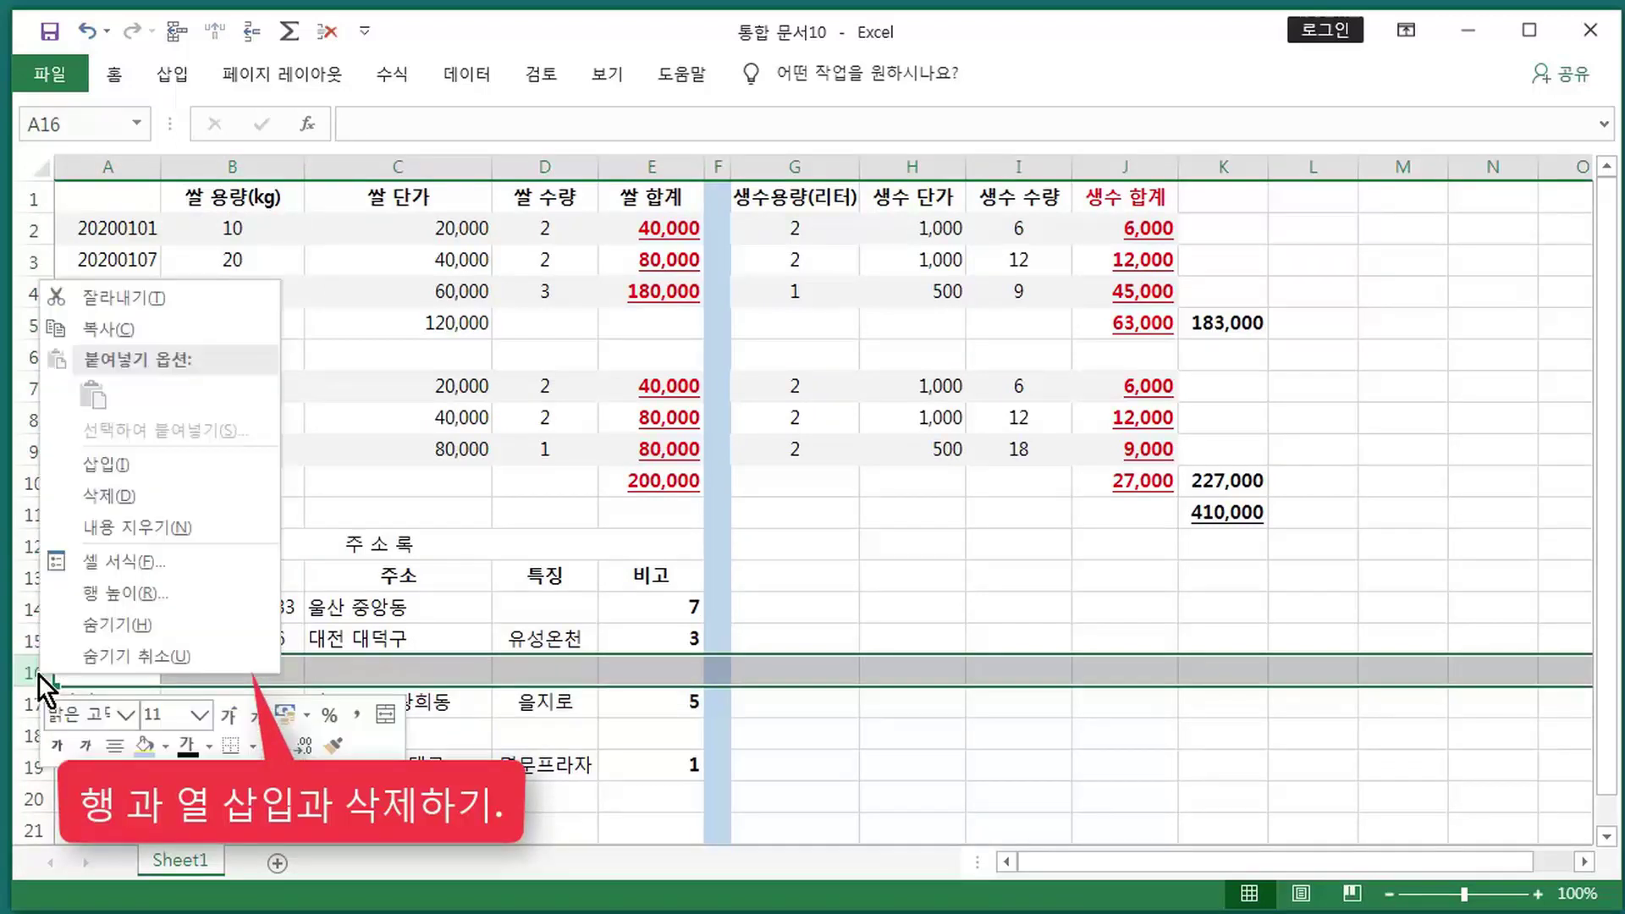
click(111, 496)
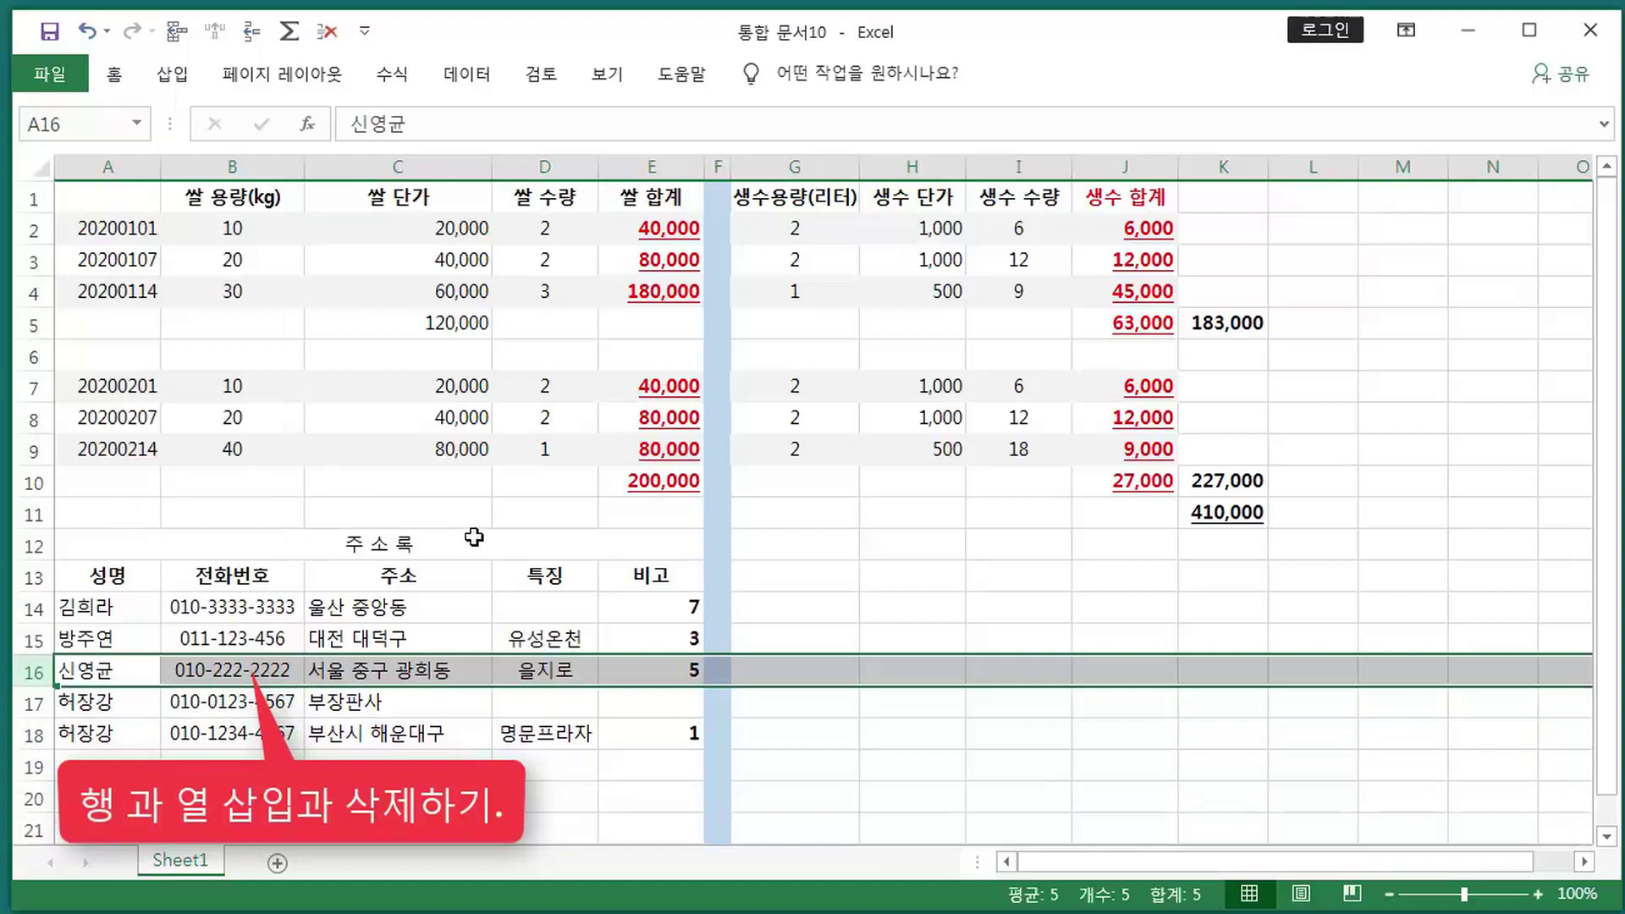
- Search the sheet for the contact's name and list all matching cells
click(398, 638)
click(115, 74)
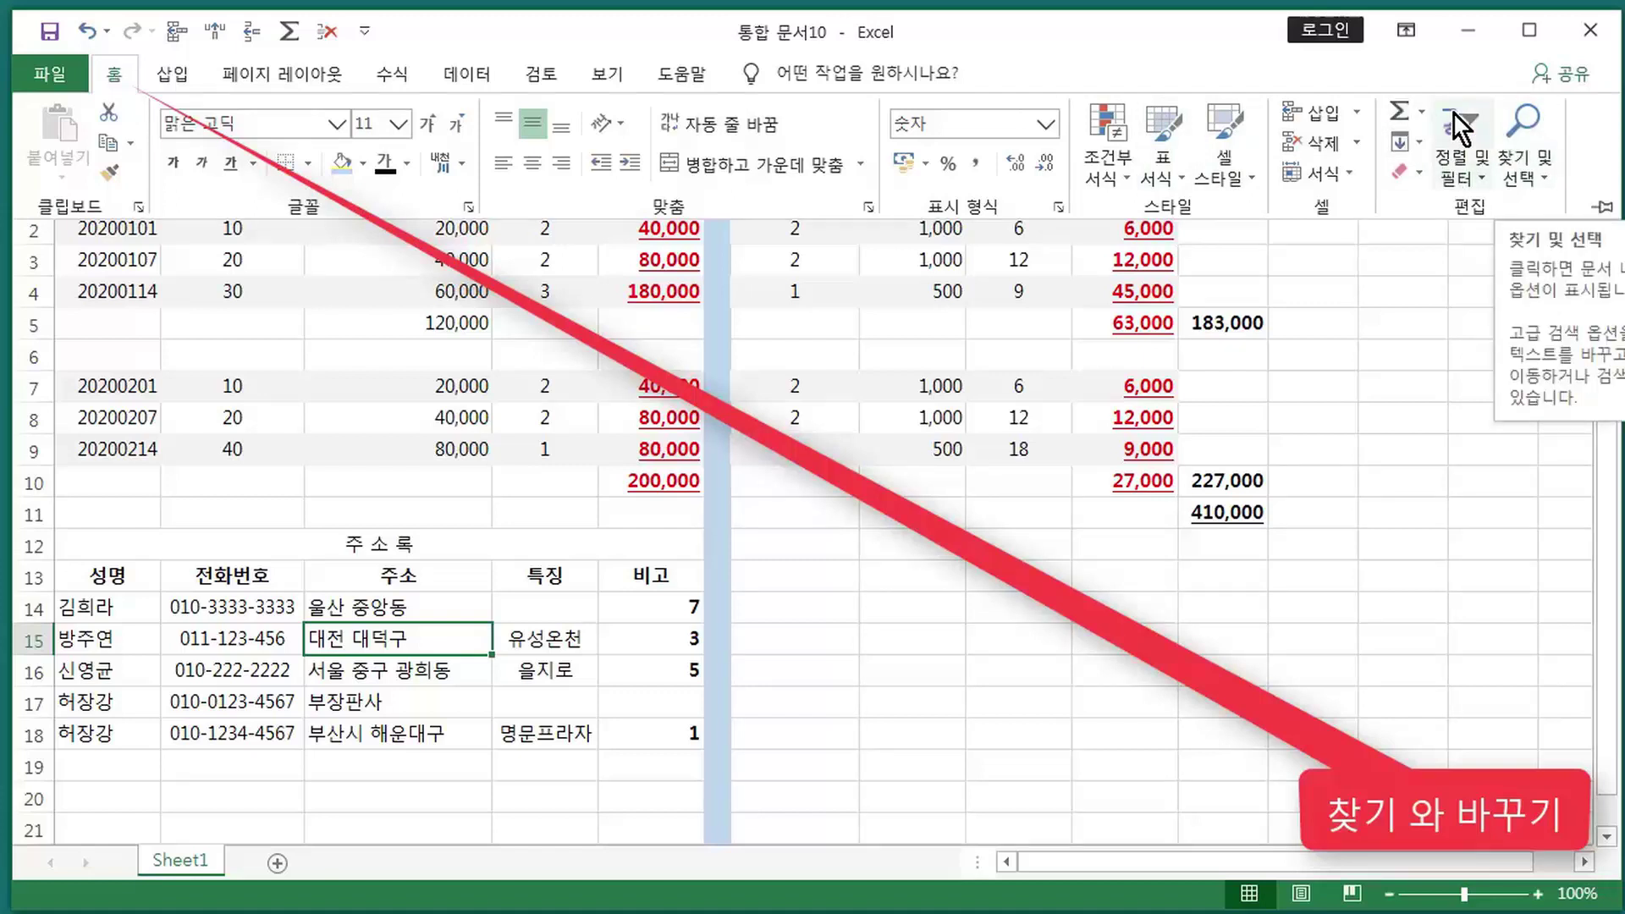
click(1527, 127)
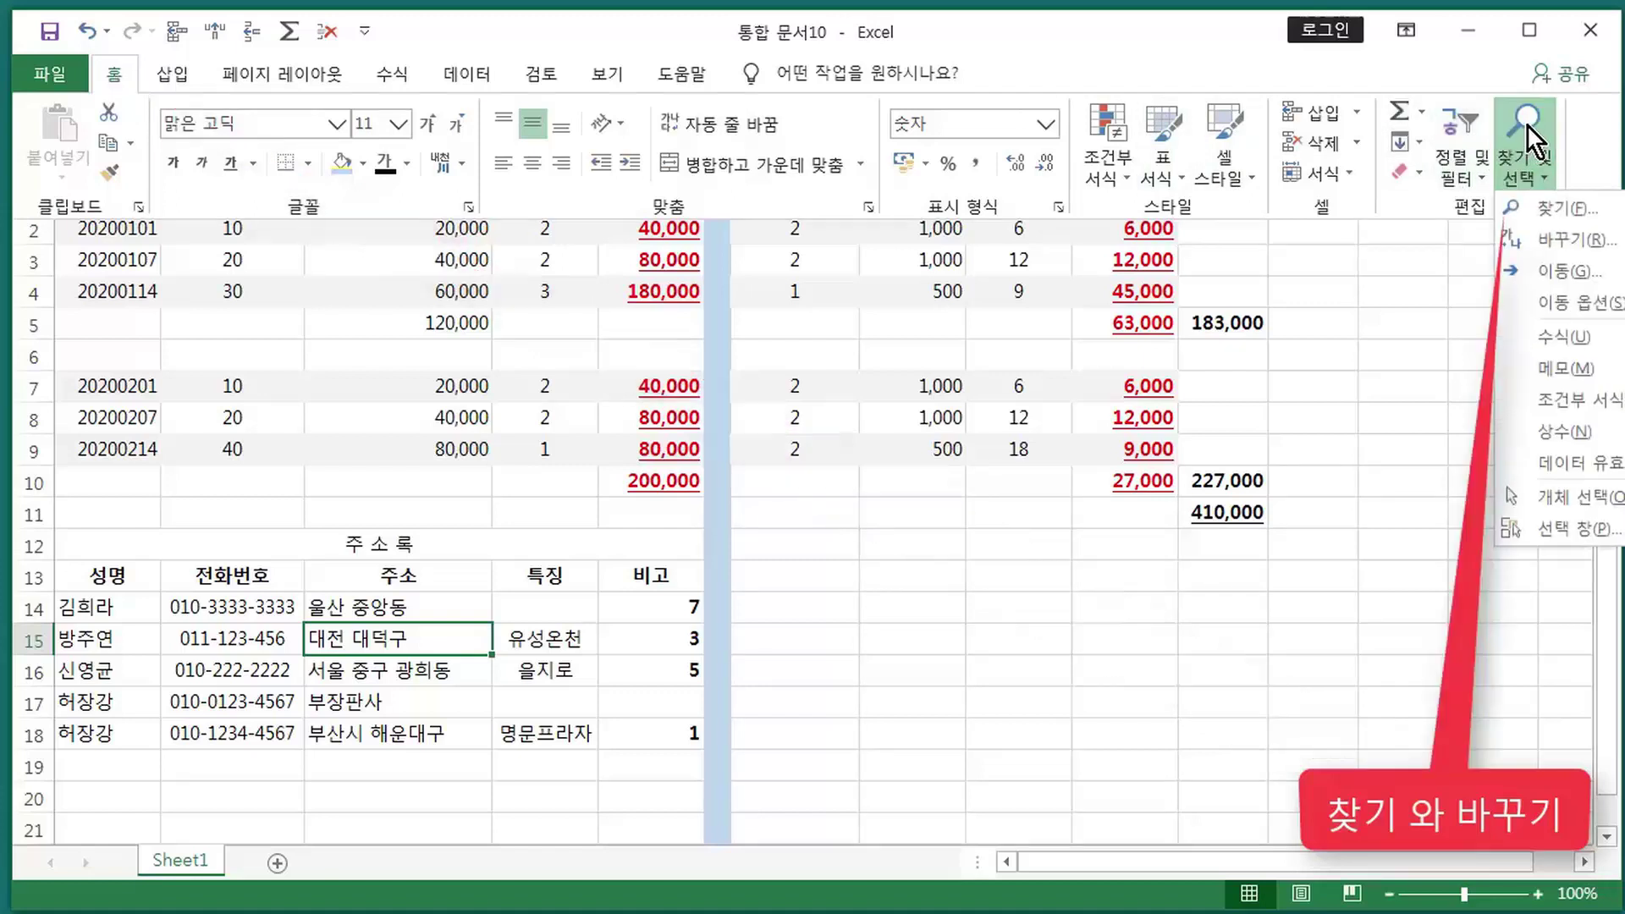
click(1559, 206)
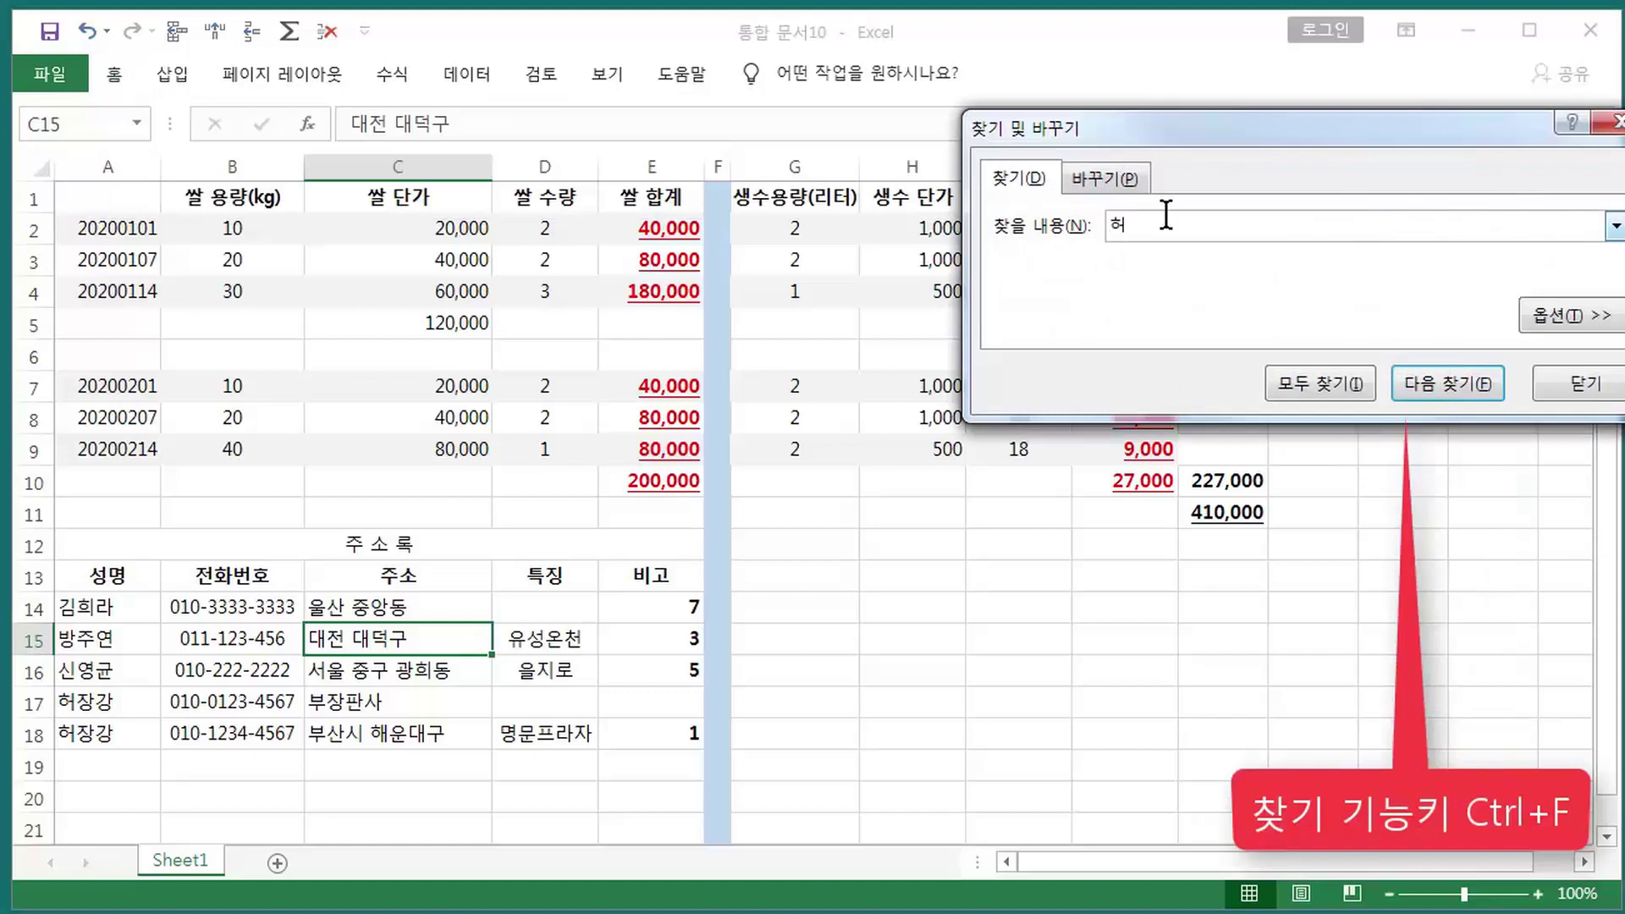
text(장강)
click(1312, 385)
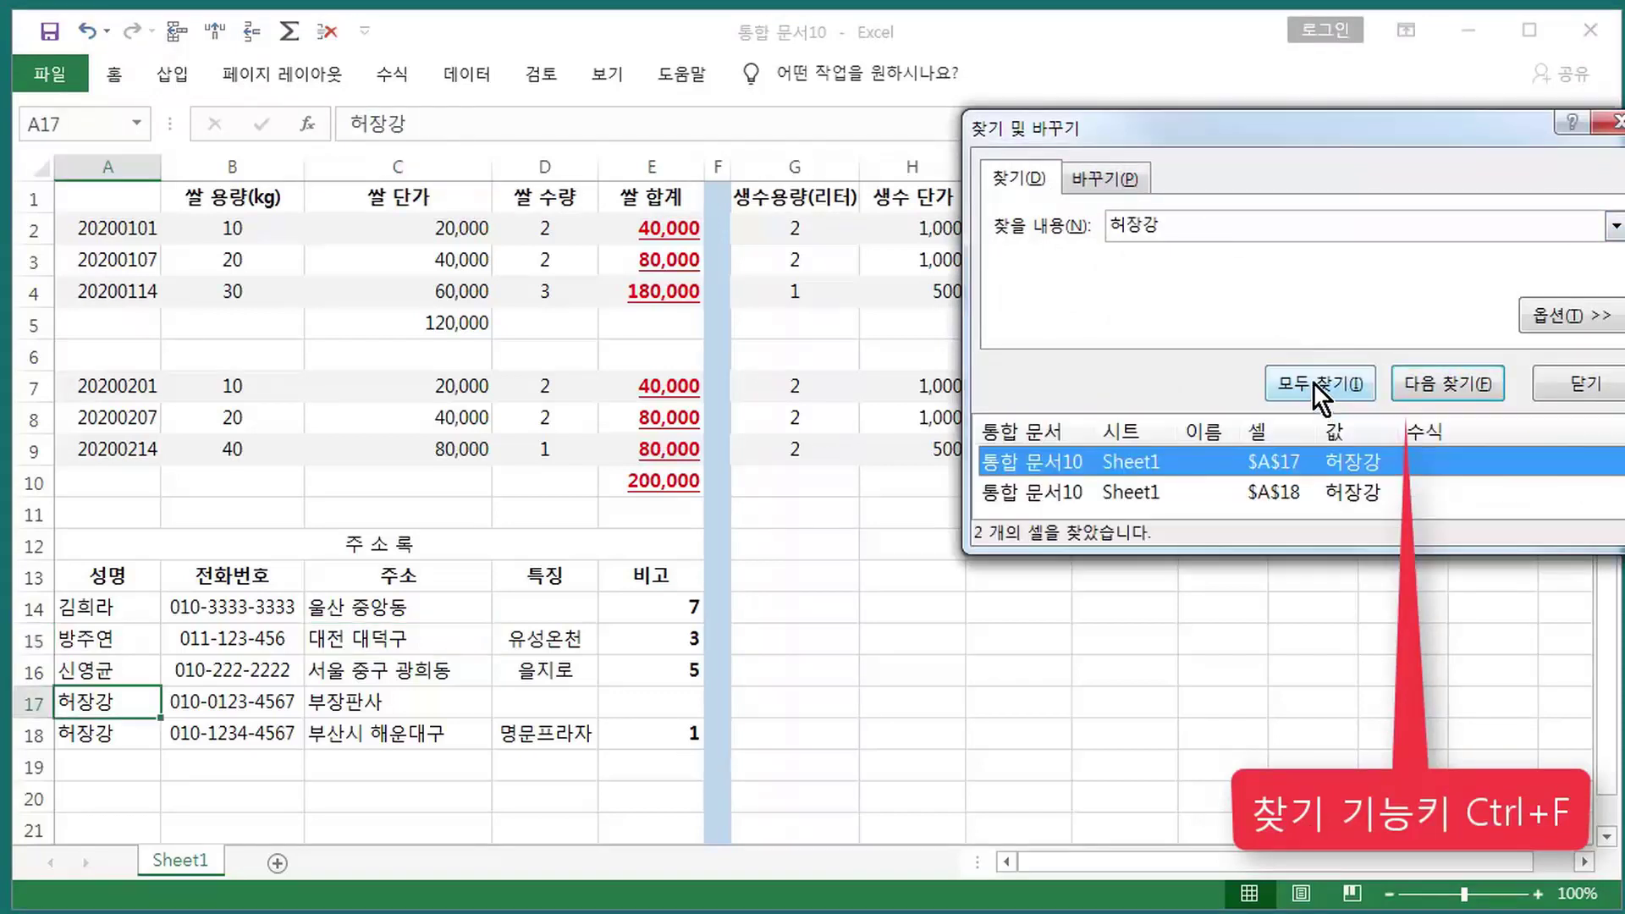
- Enlarge and reposition the results list, then jump between matches A18 and A17
drag(1354, 549, 1353, 681)
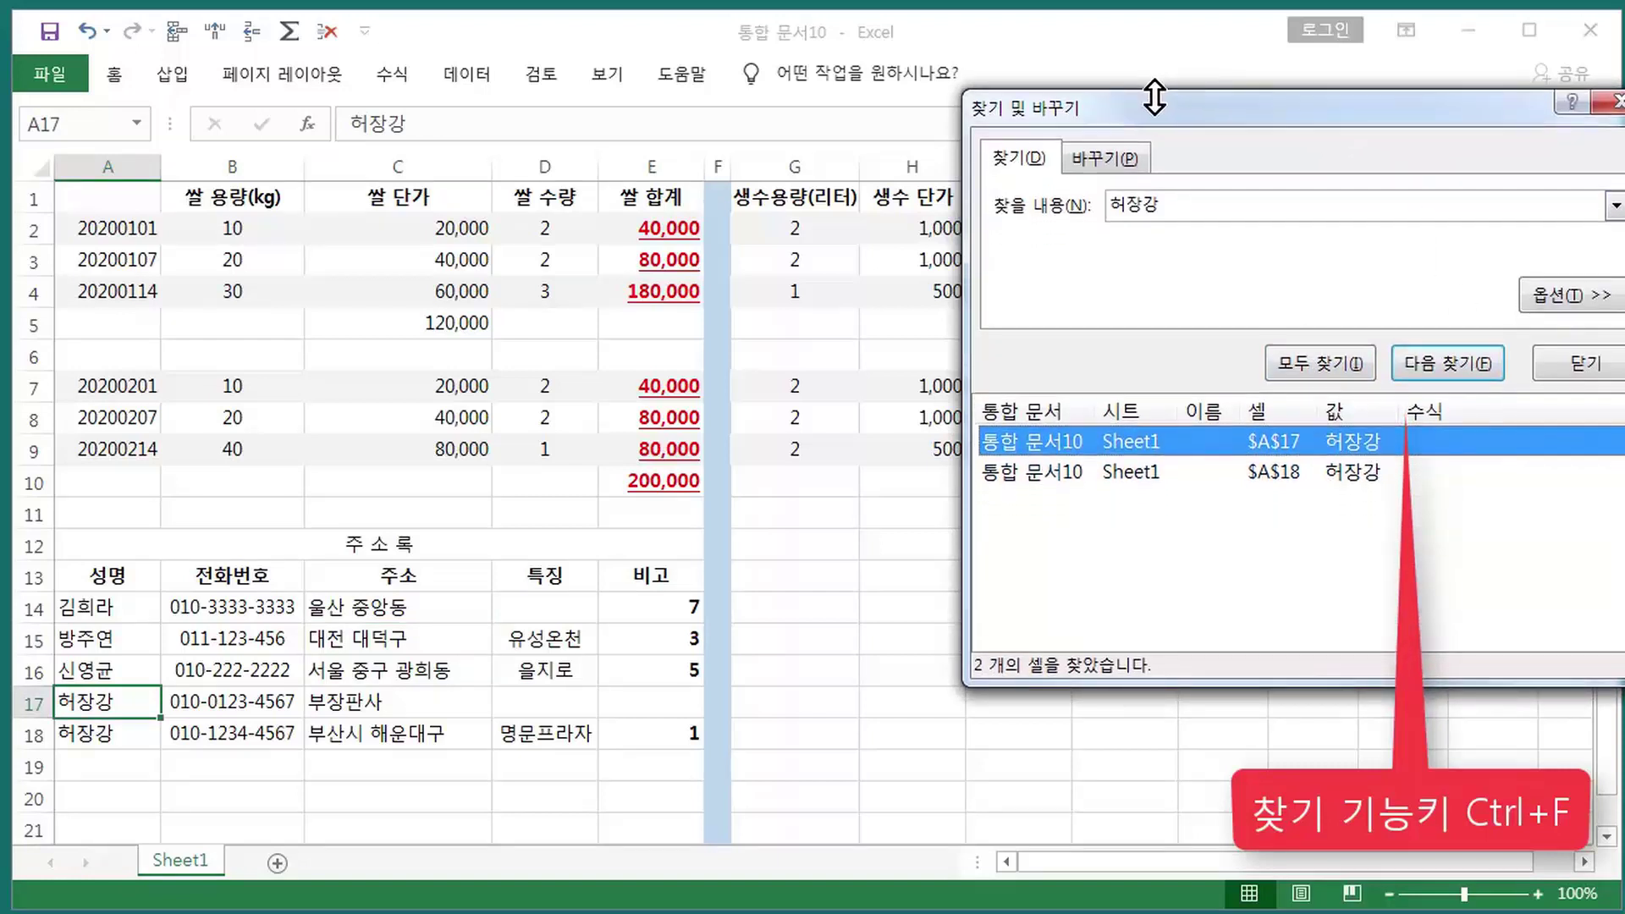
drag(1234, 129, 1095, 76)
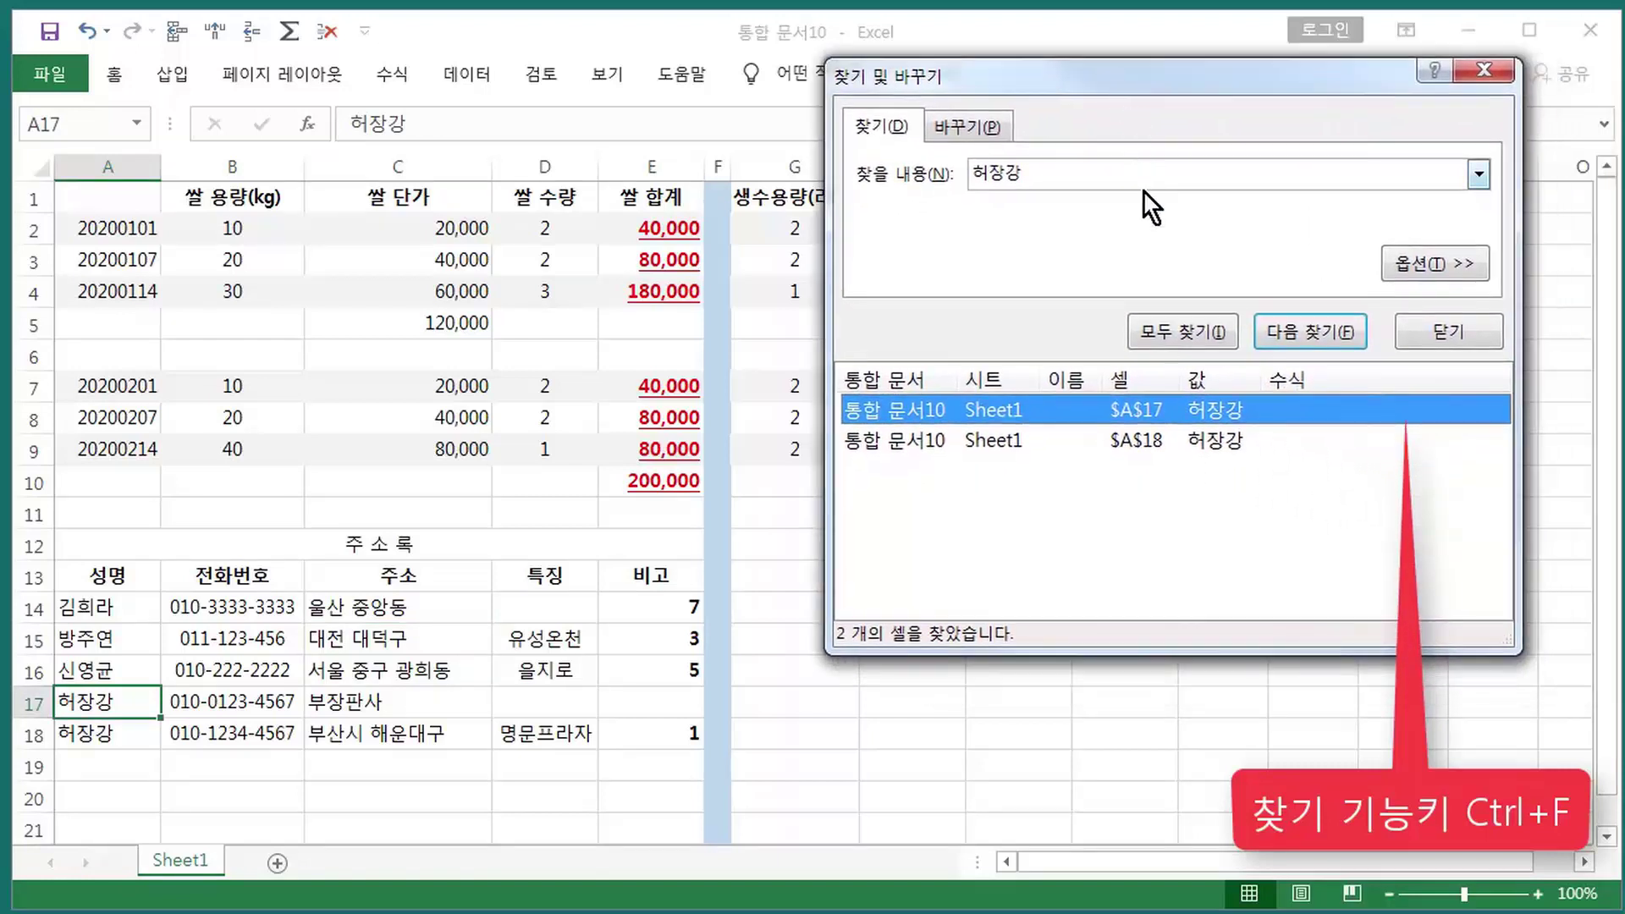
click(979, 442)
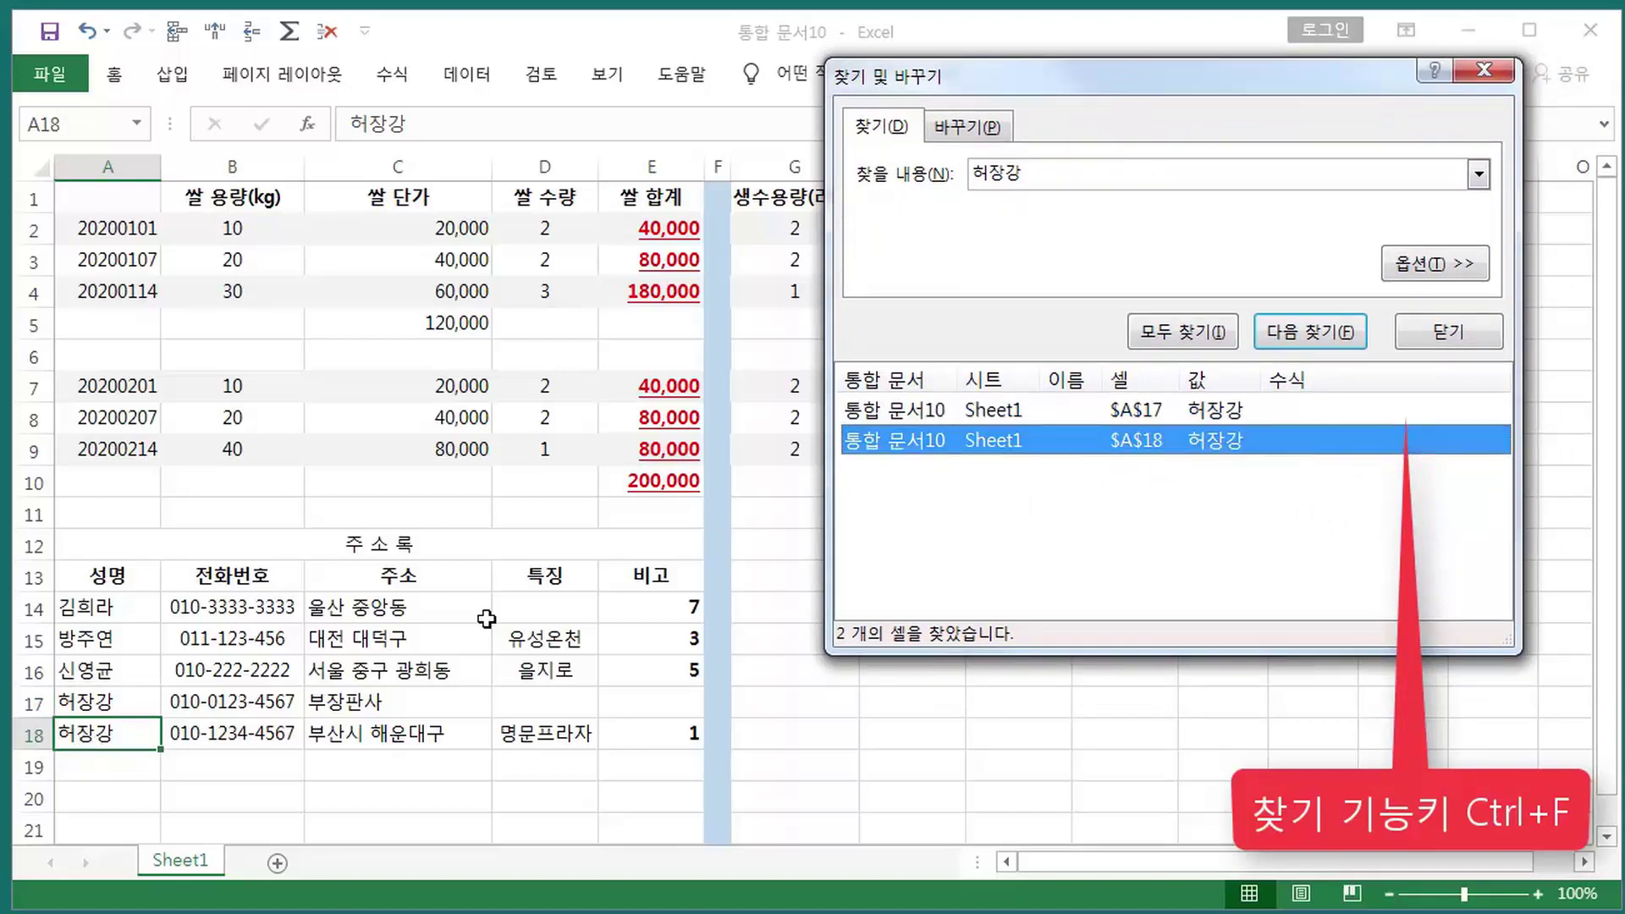
click(931, 412)
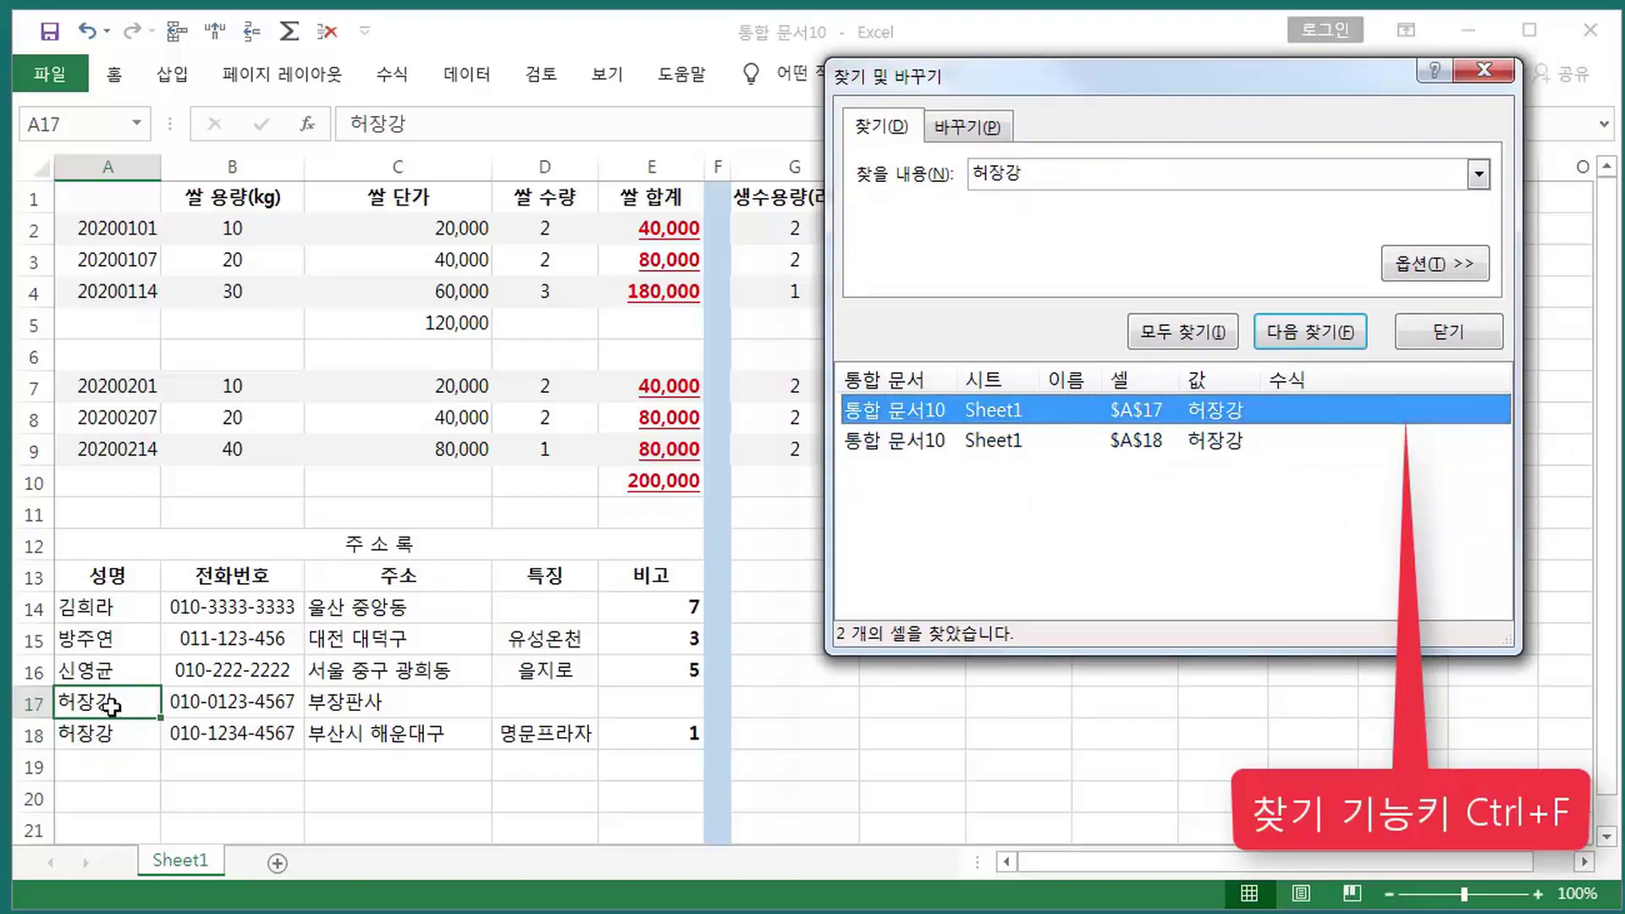
click(974, 442)
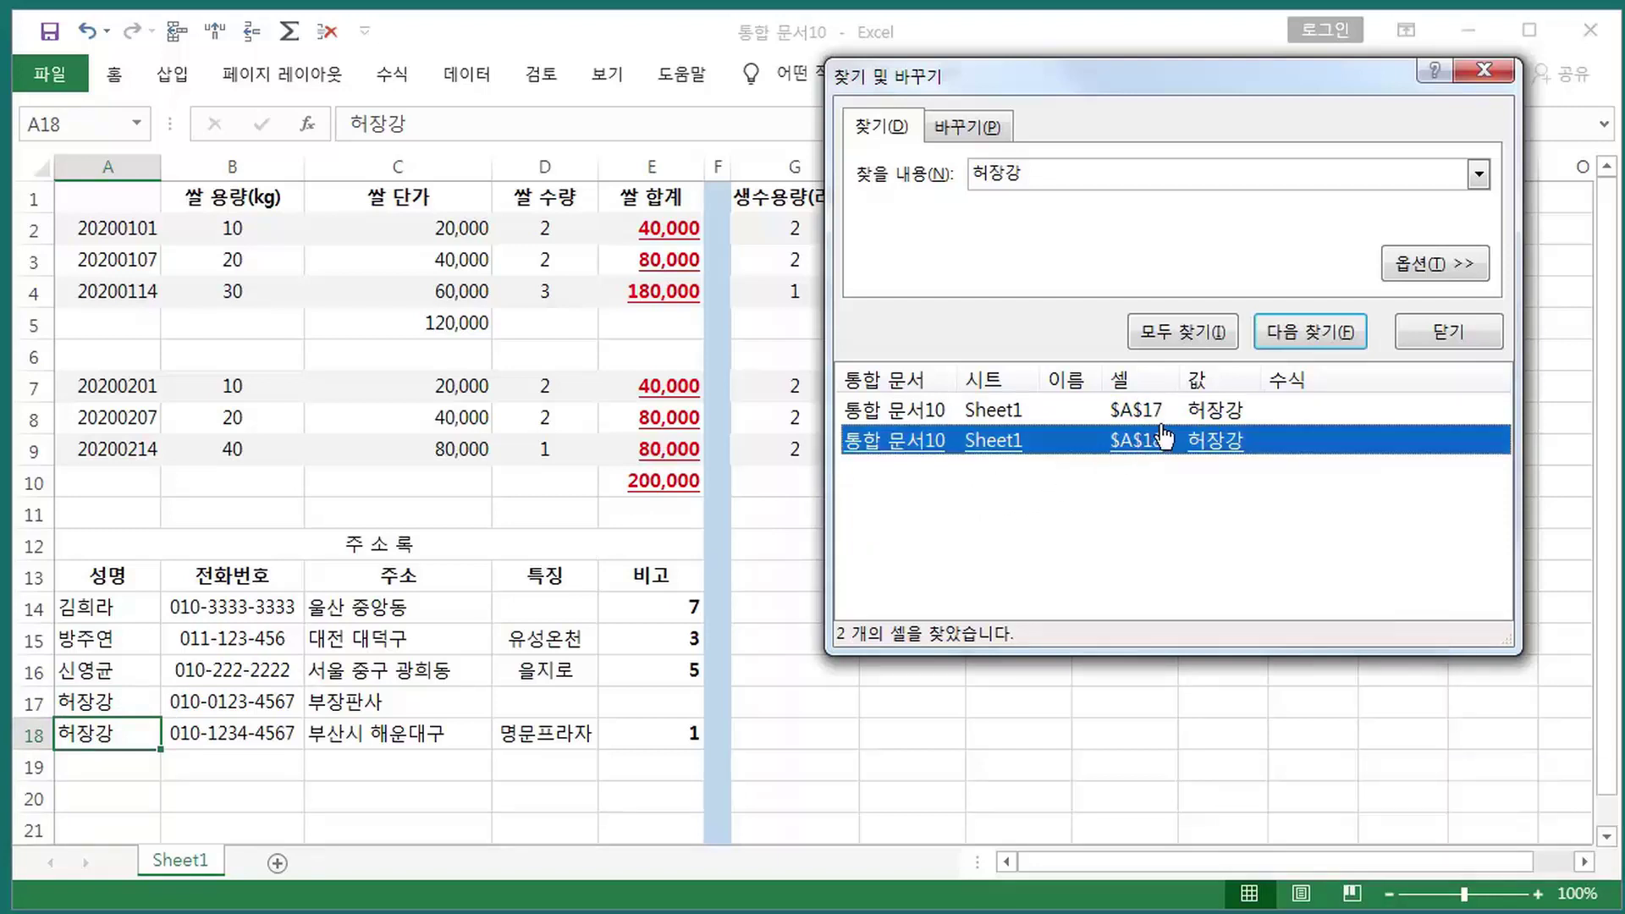
- Replace the contact's name in A17 and A18 with 허허, then close Find and Replace
click(974, 127)
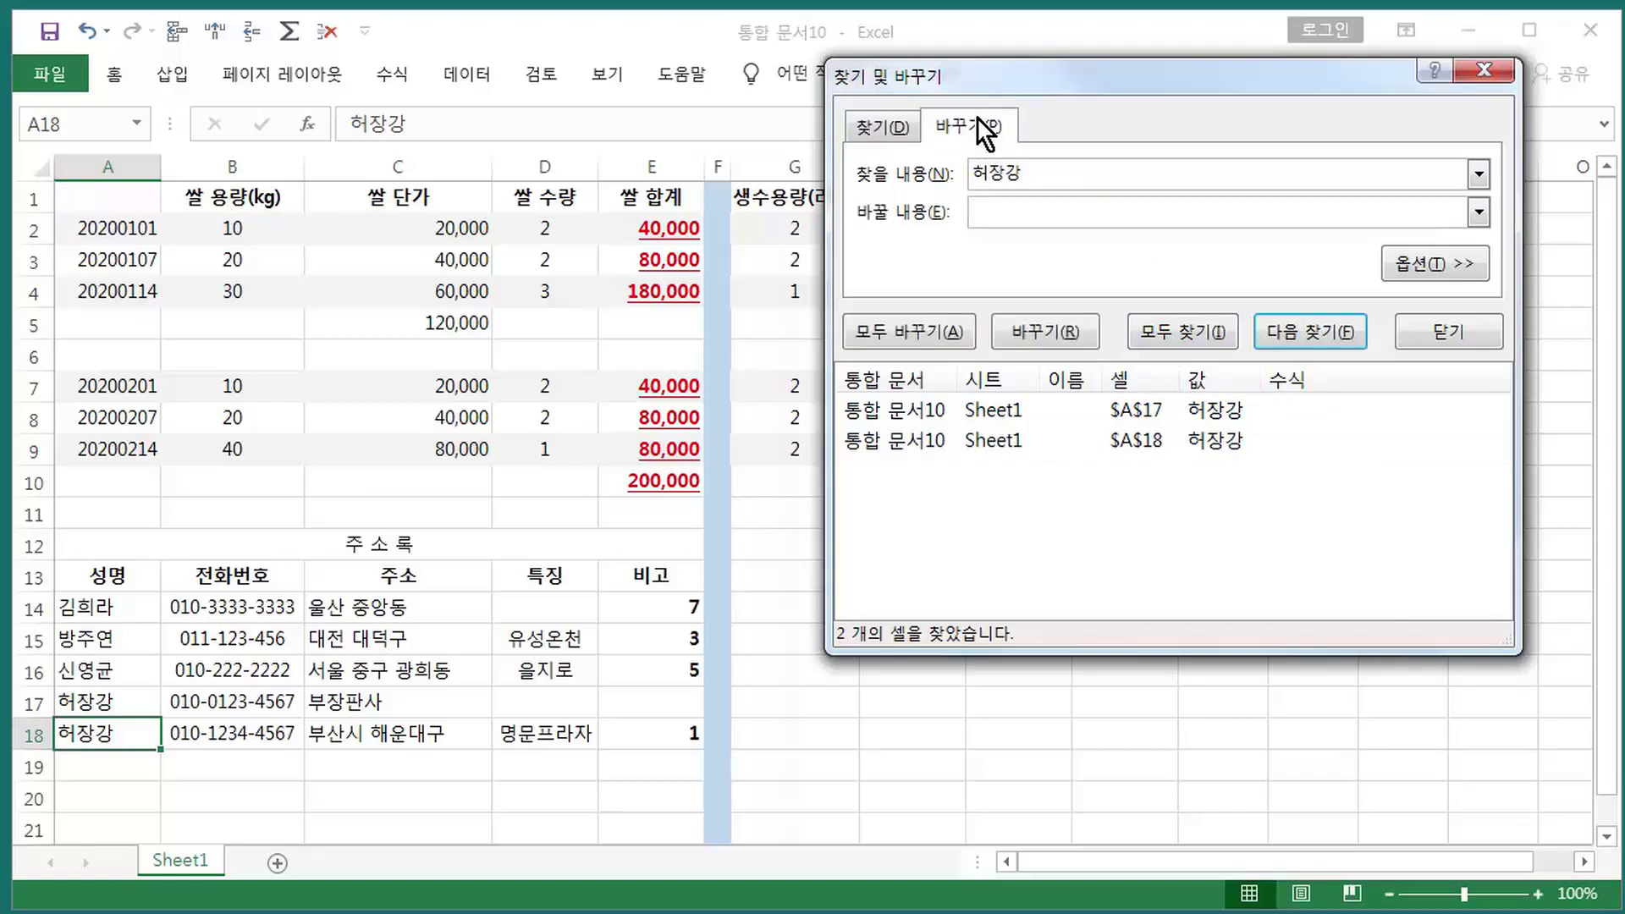
text(허허)
click(927, 330)
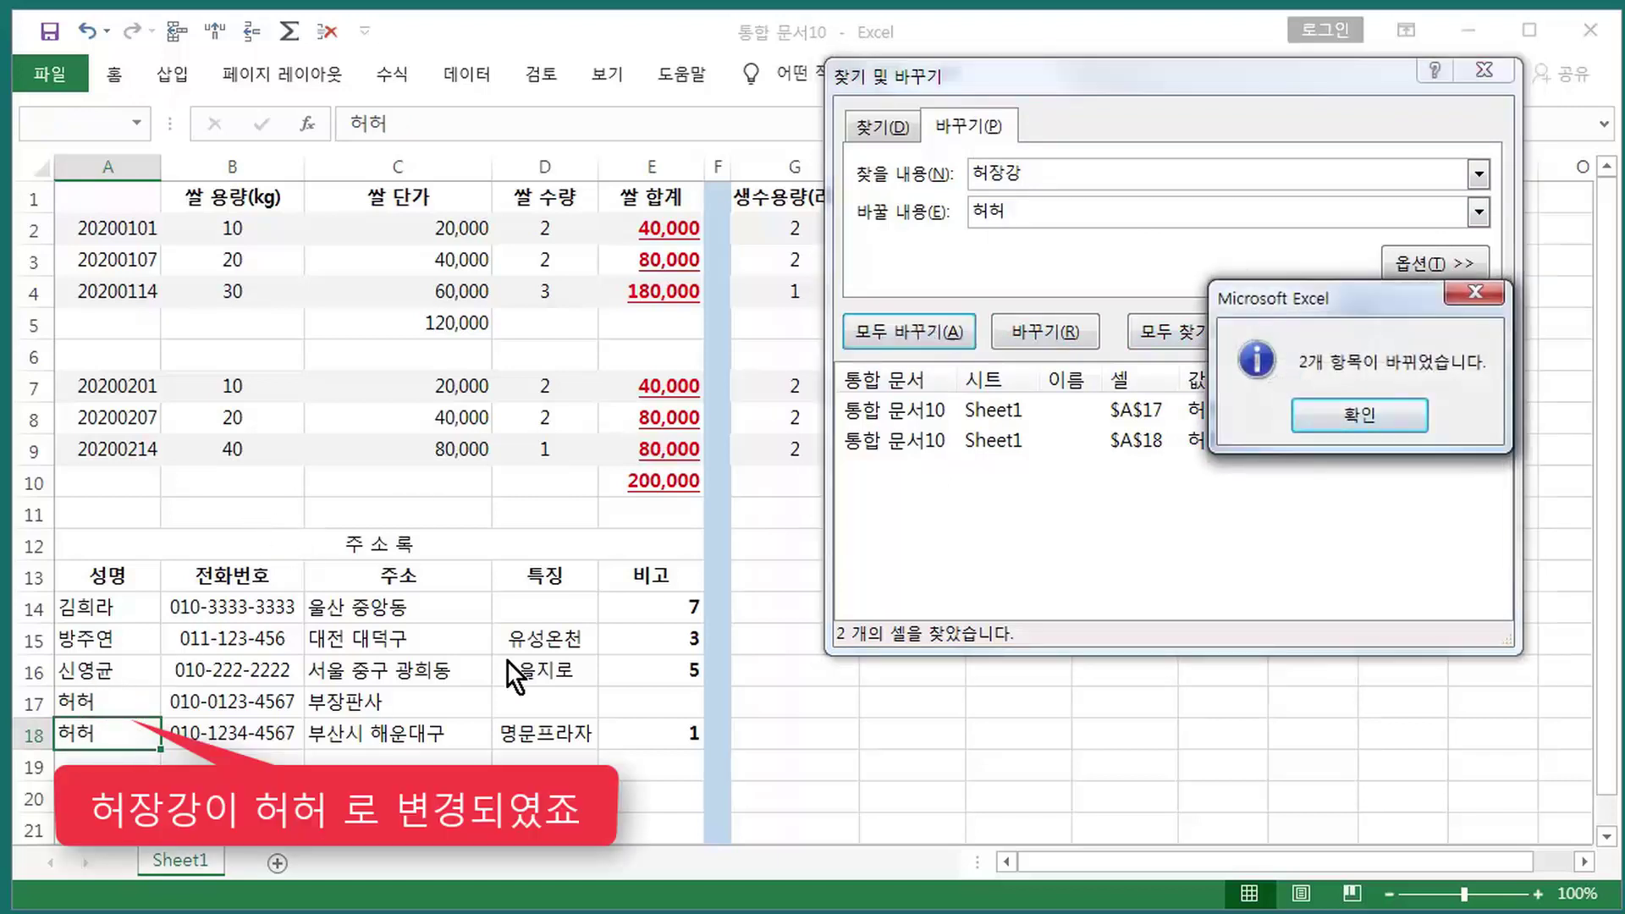
click(1363, 416)
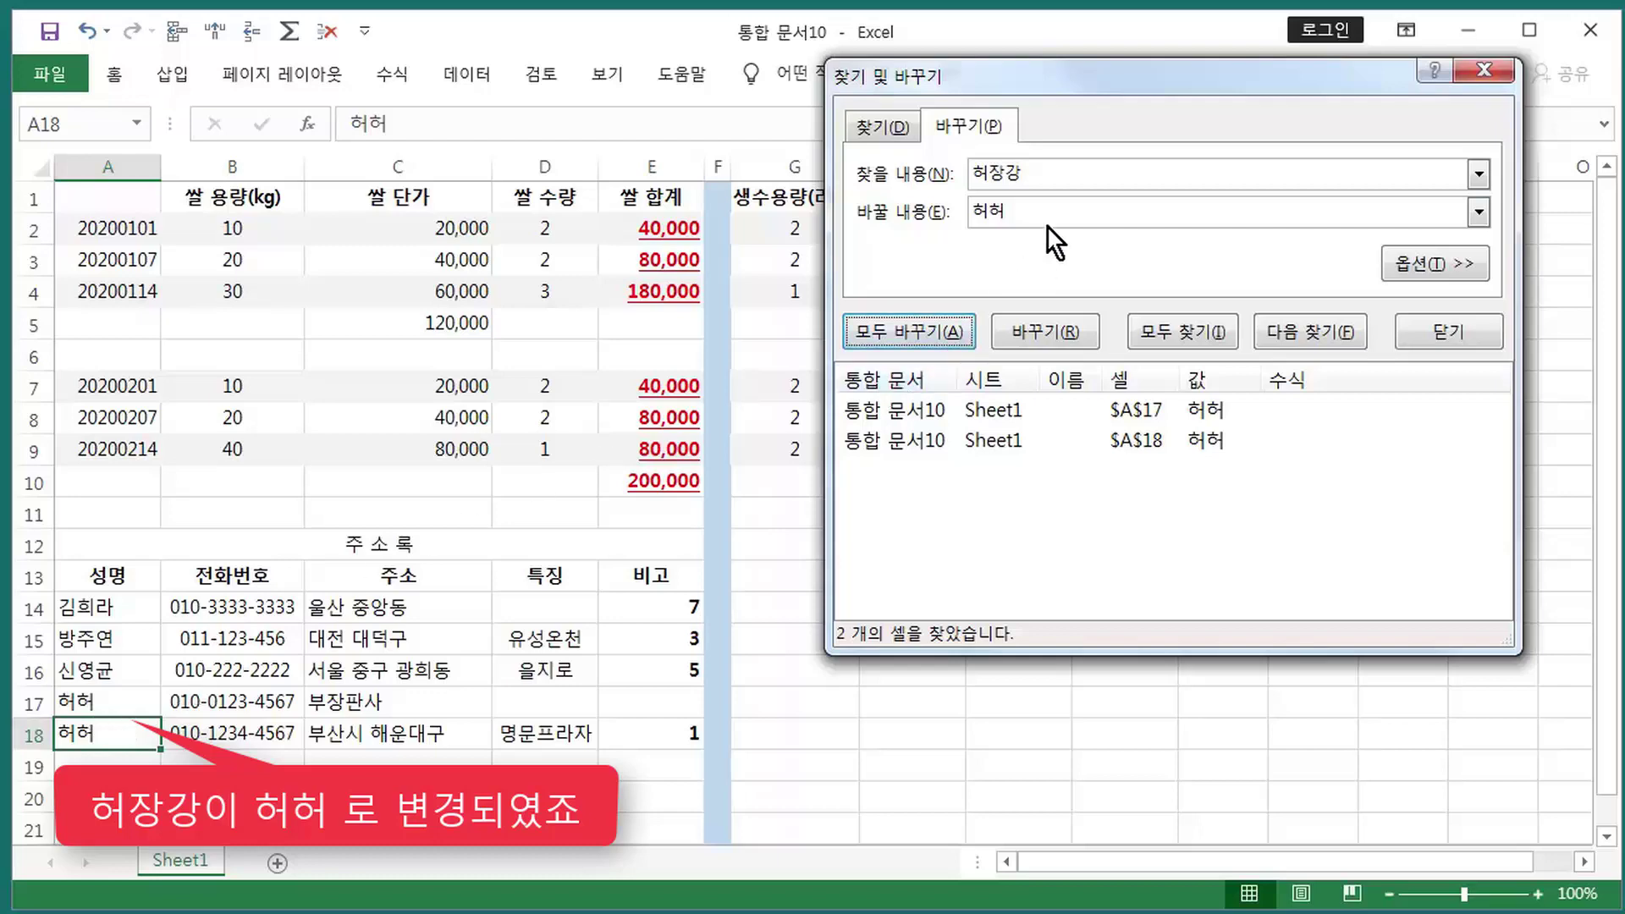
click(1436, 338)
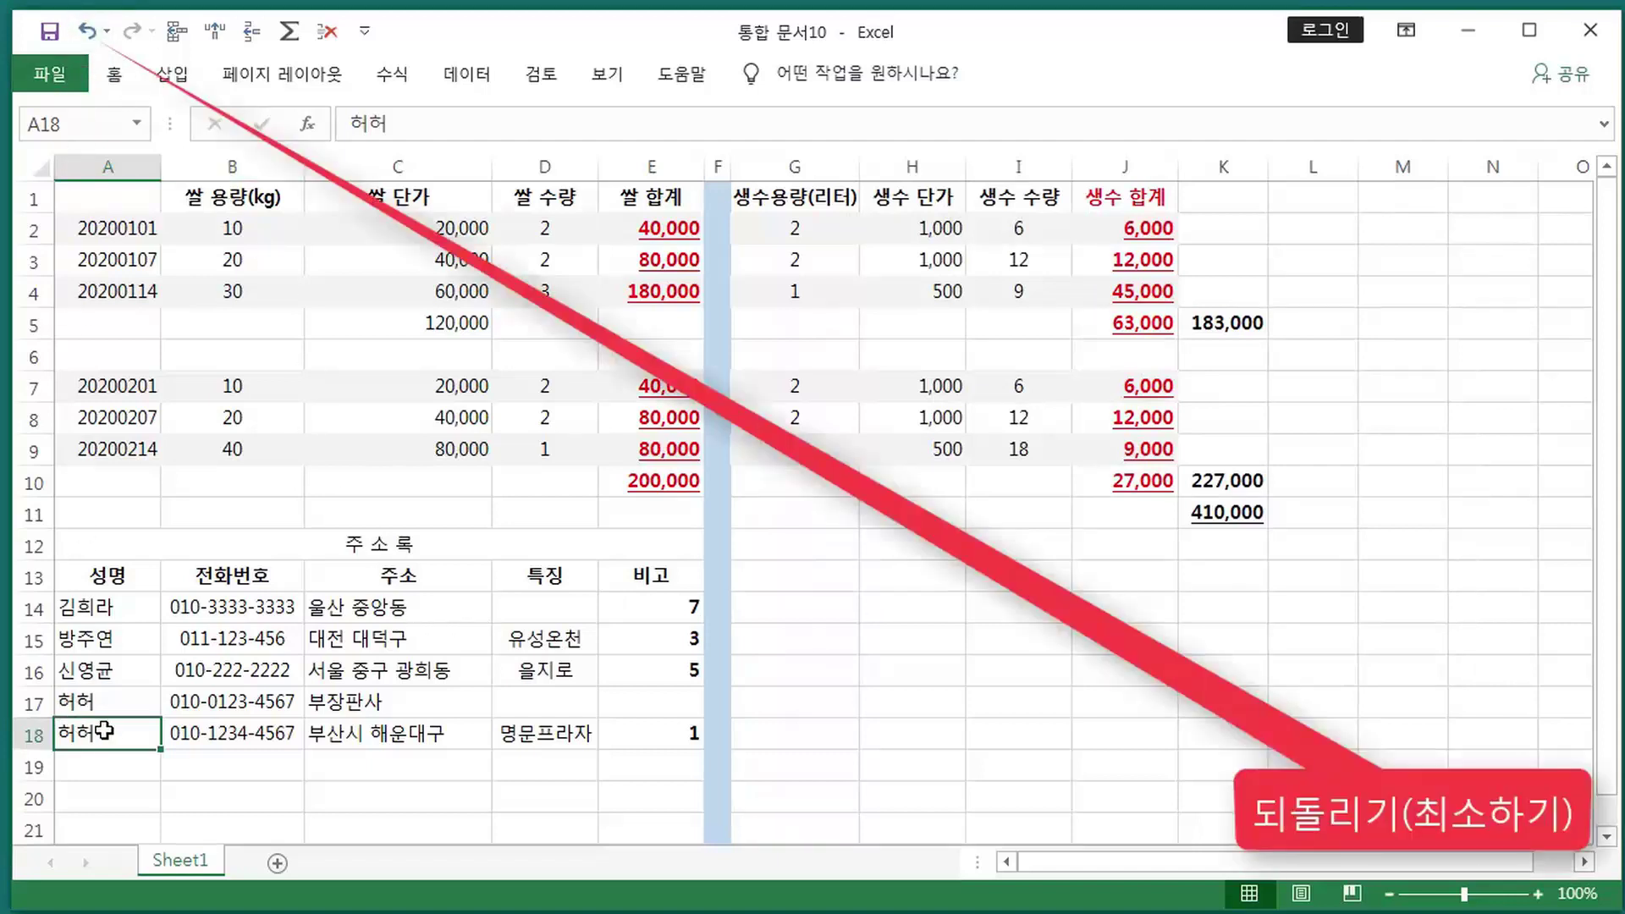
- Undo the name replacement and remove Sum from the quick access toolbar
click(88, 30)
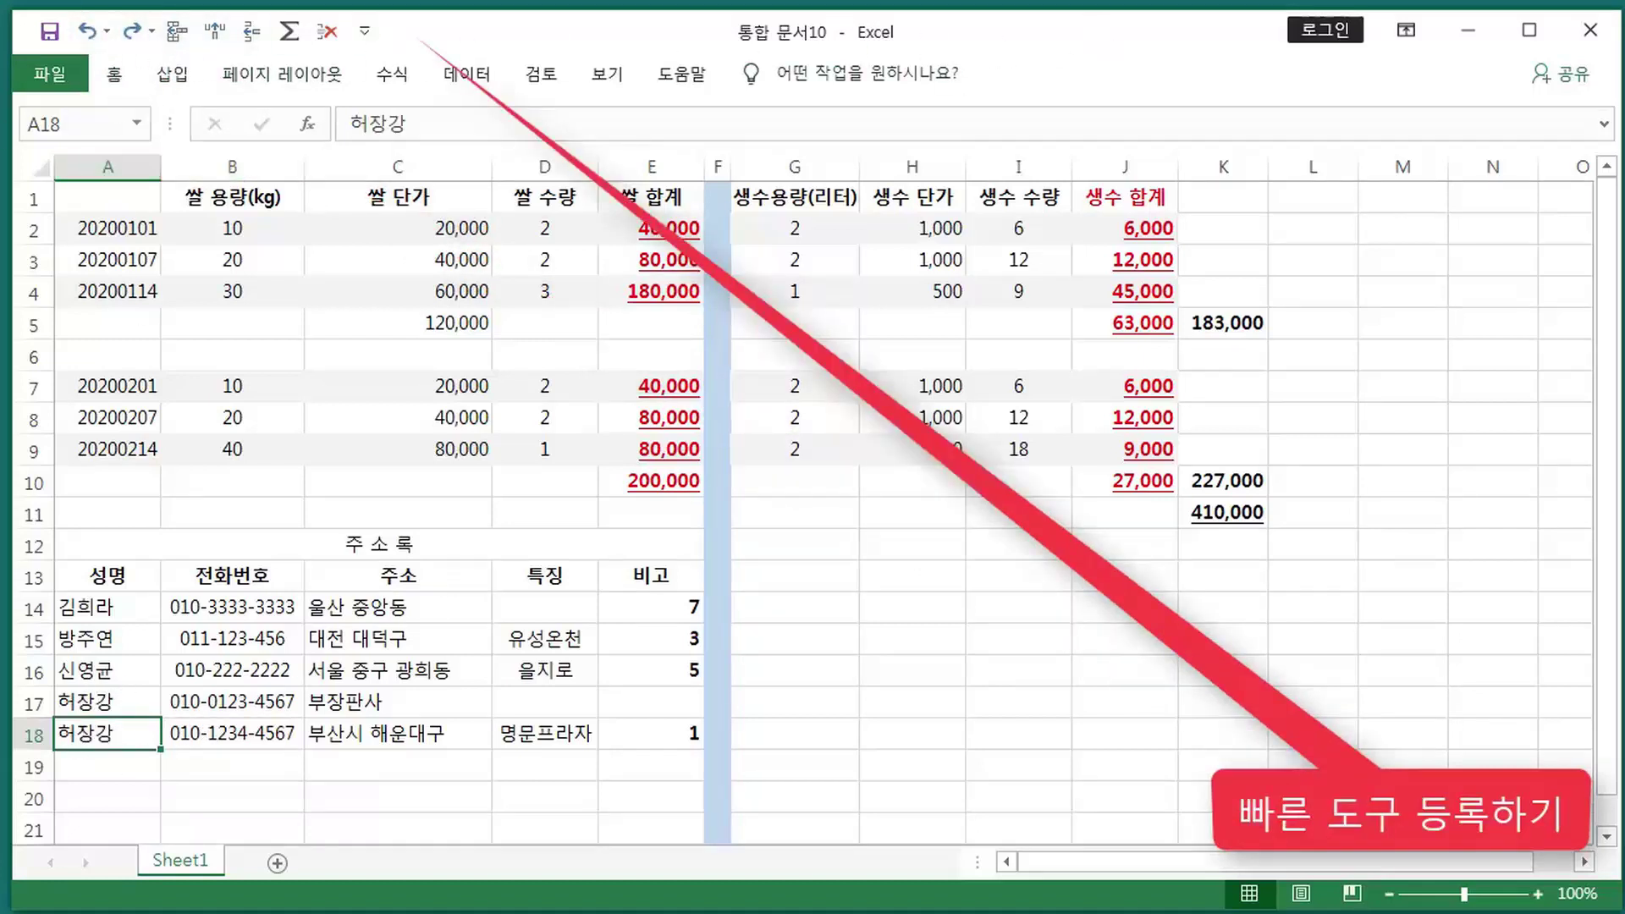
click(57, 73)
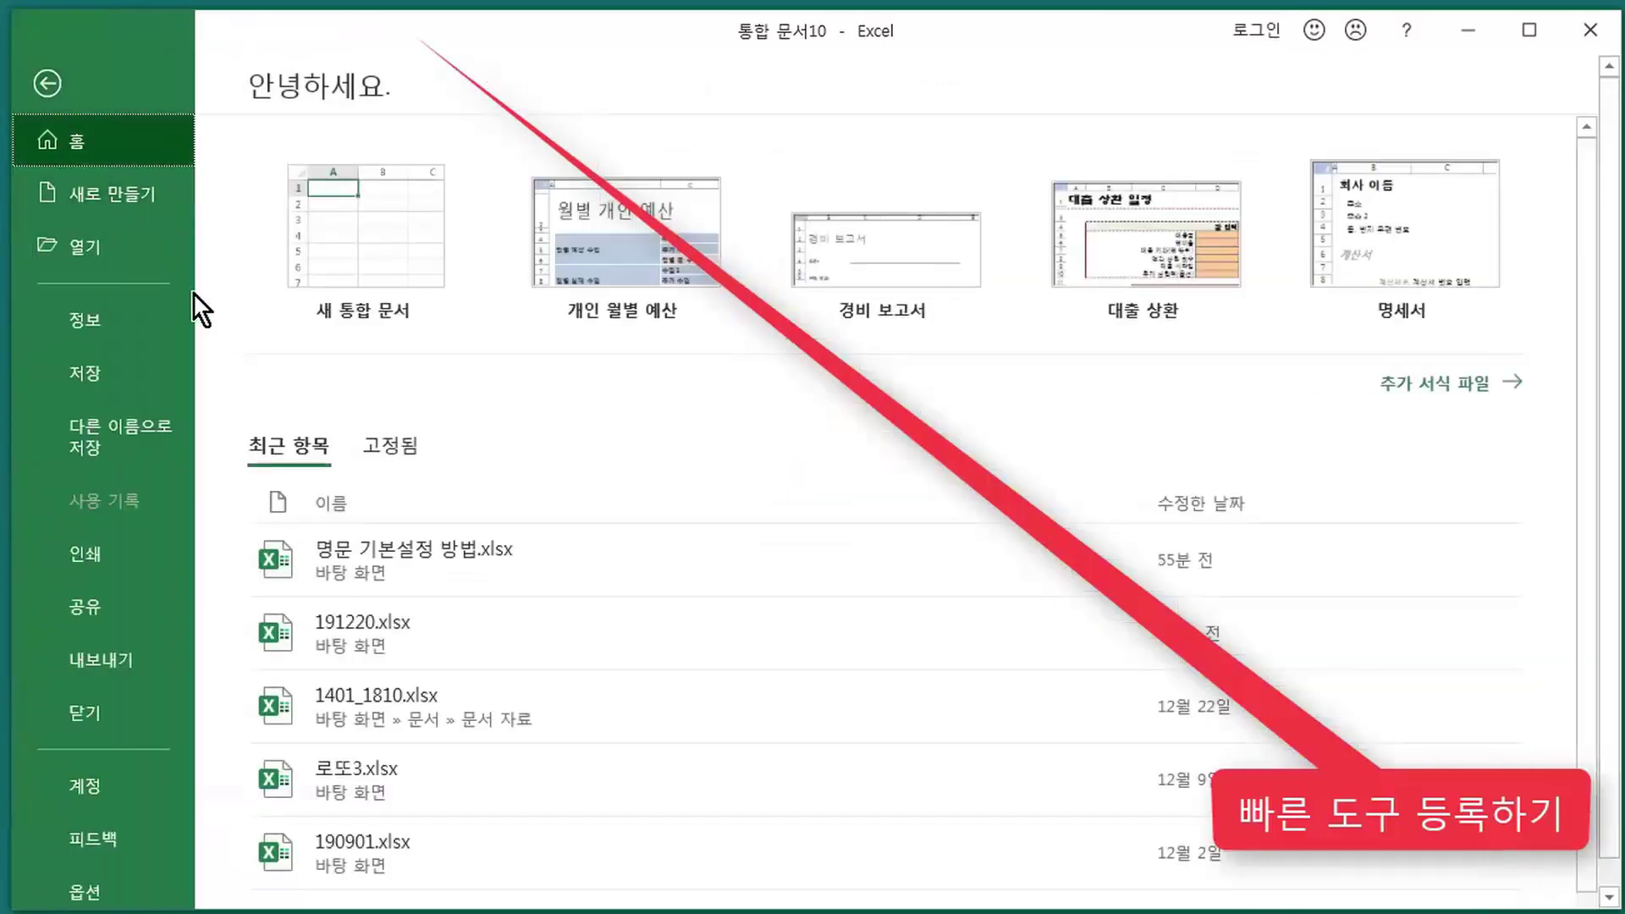
click(107, 891)
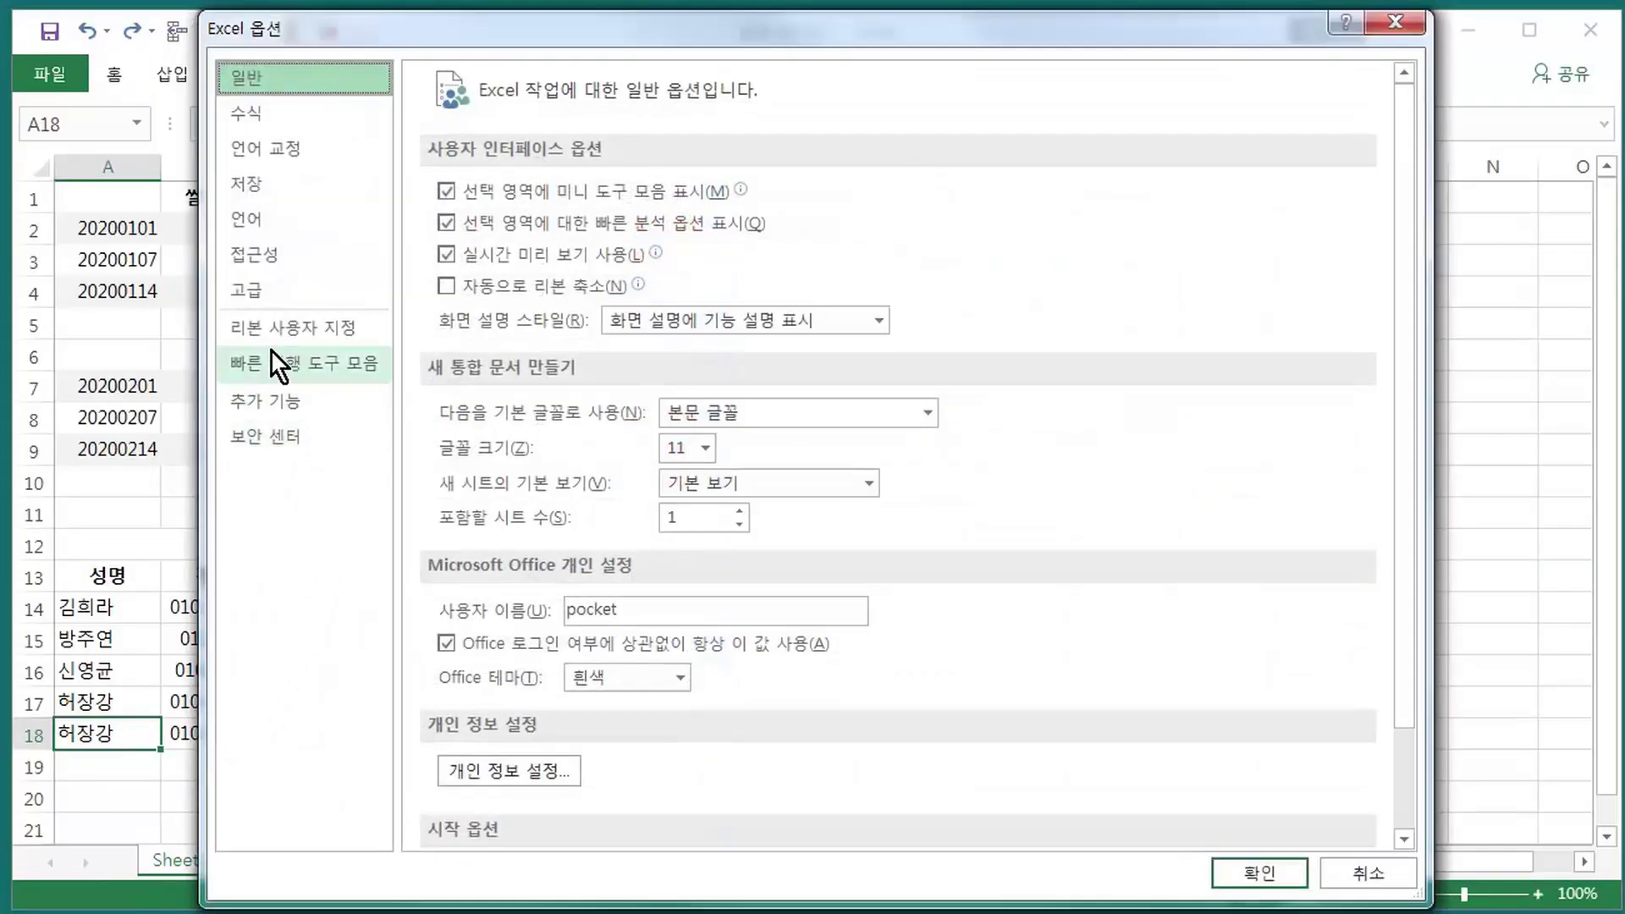
click(301, 363)
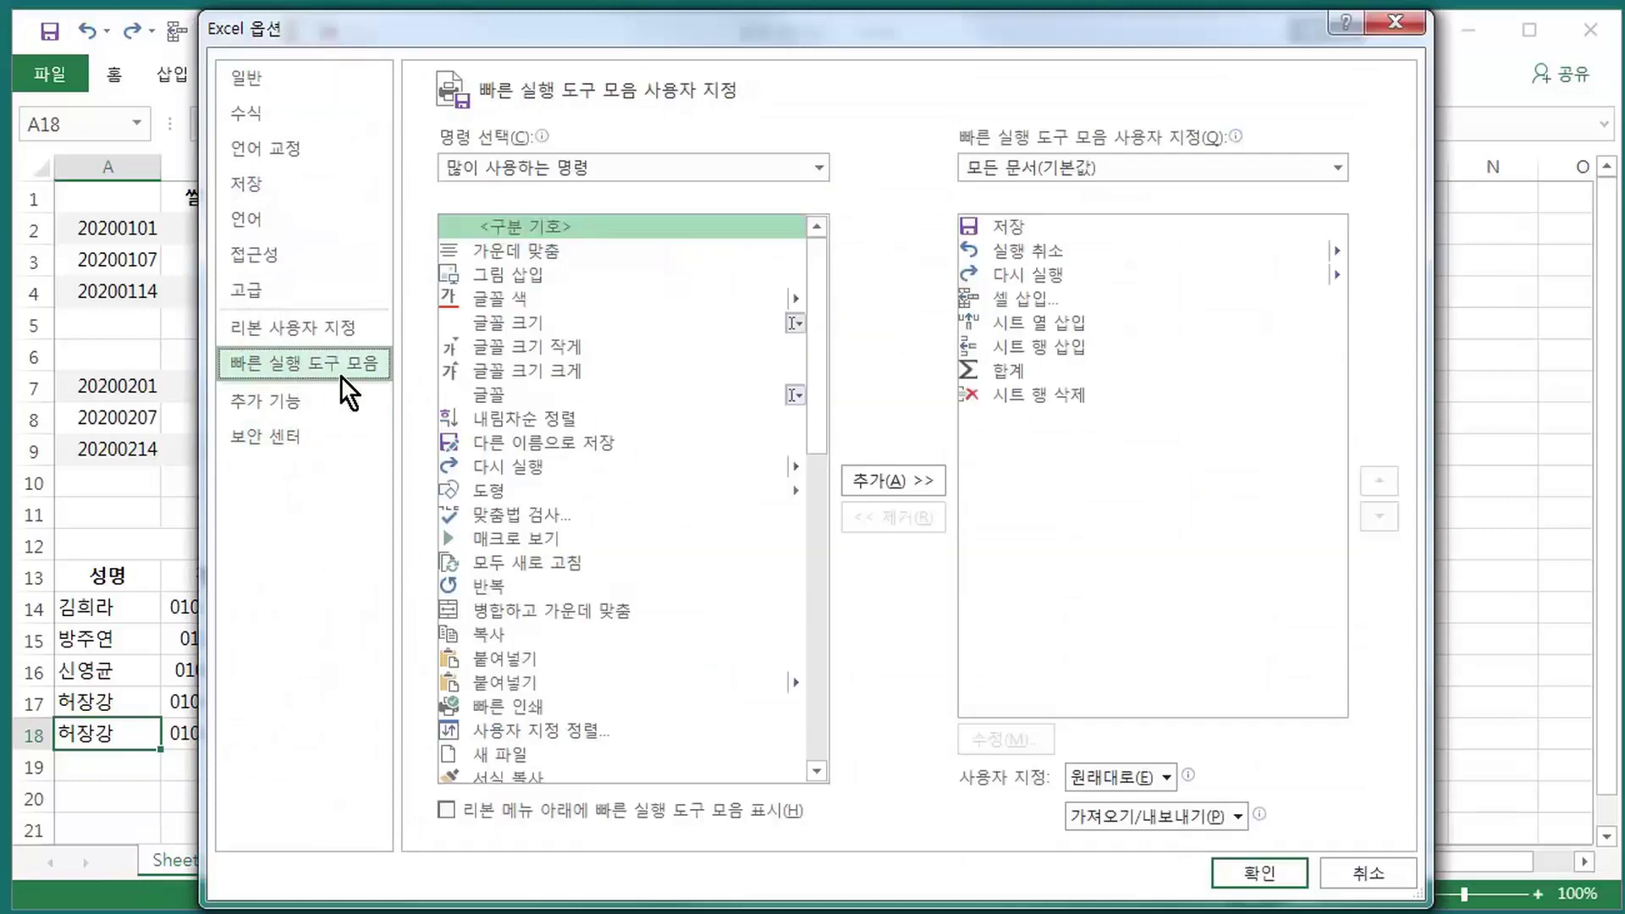
click(977, 366)
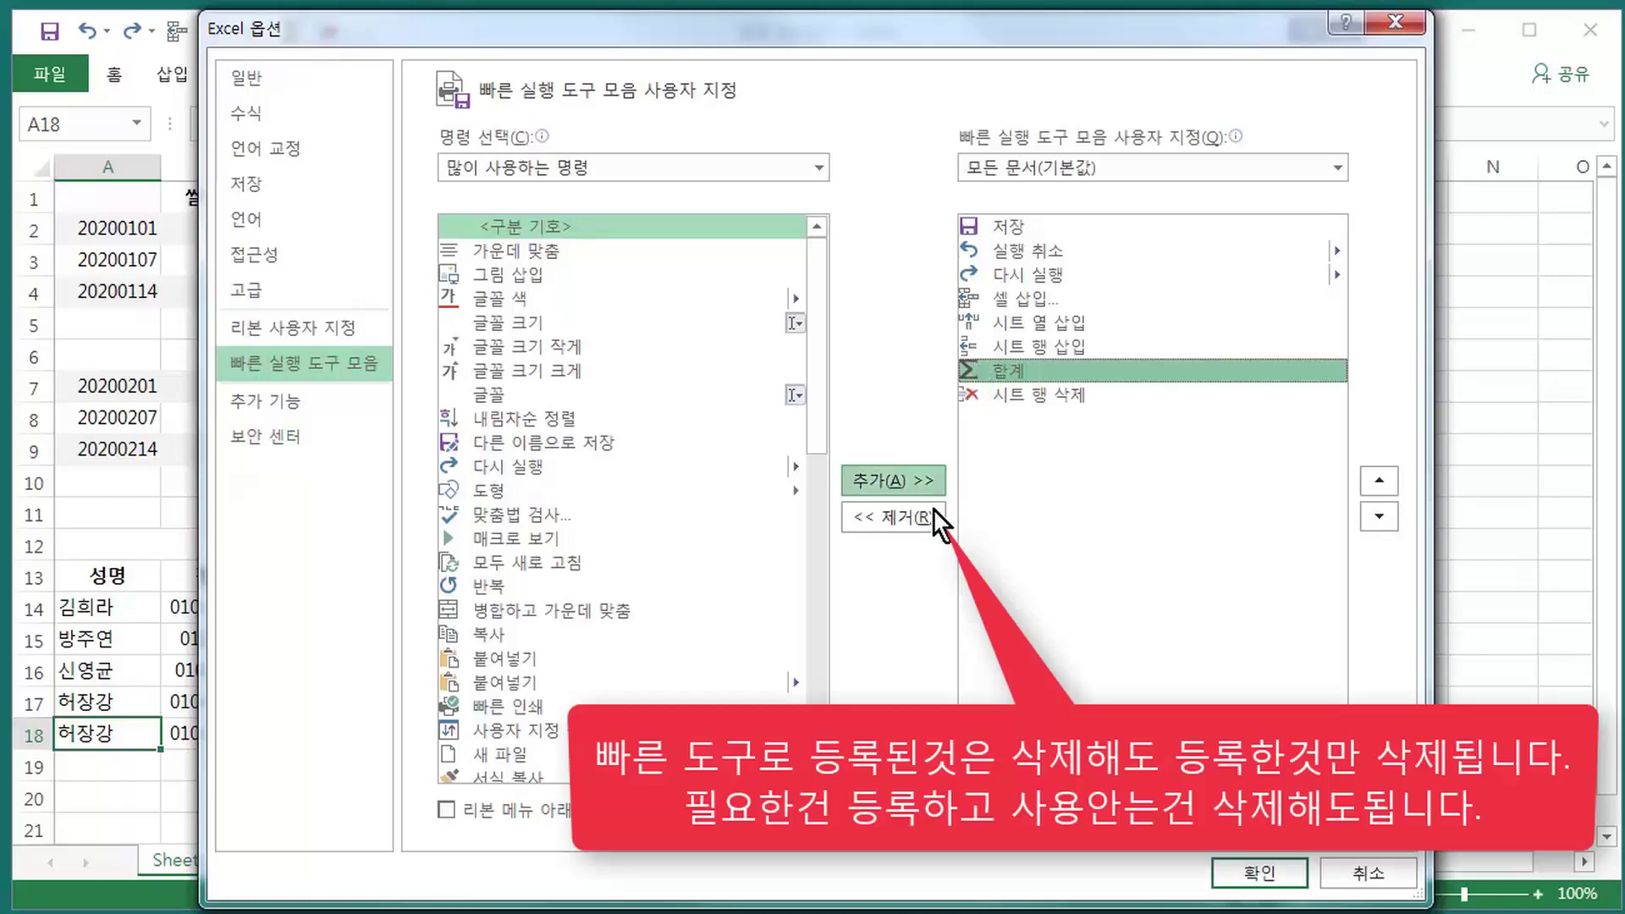
click(879, 513)
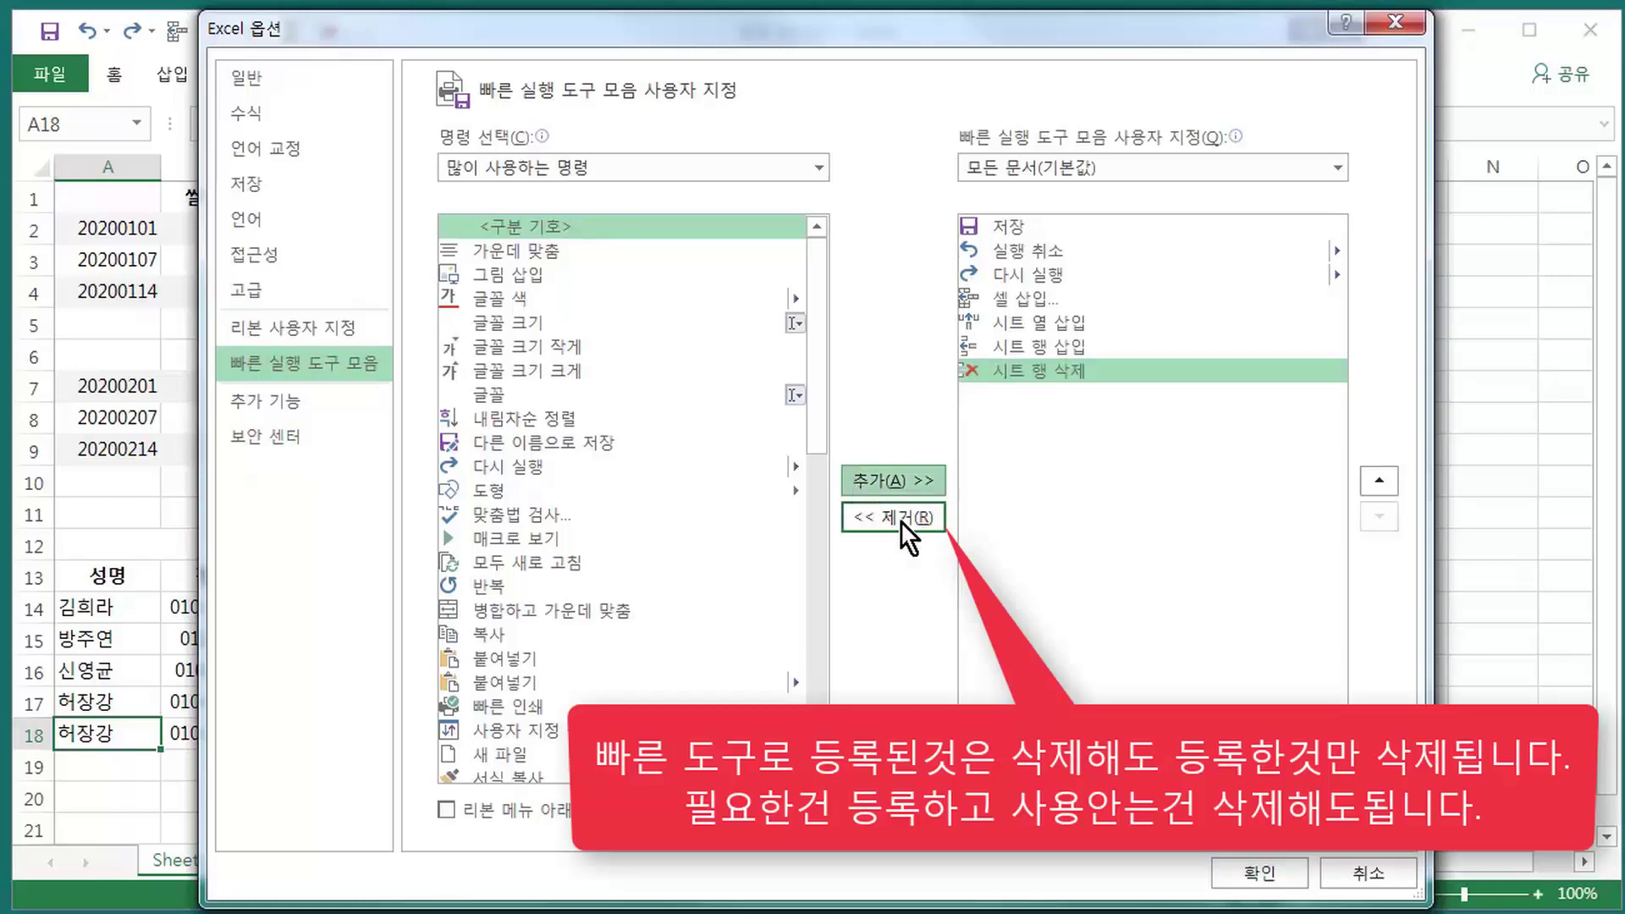
click(1261, 873)
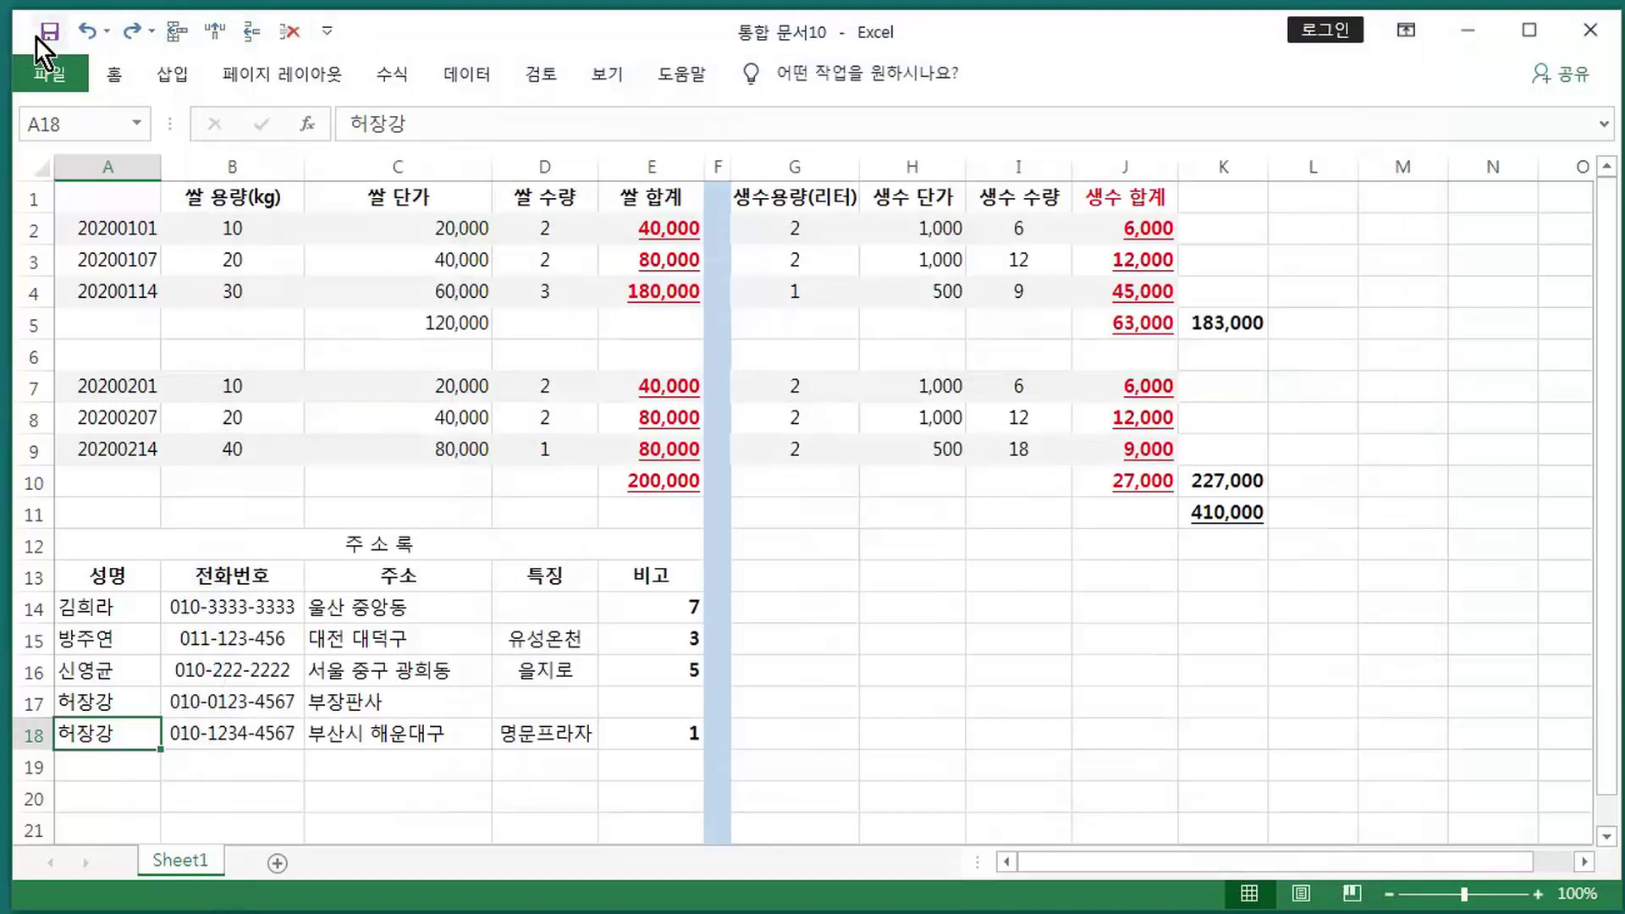
- Add the 합계 (Sum) command to the quick access toolbar via Excel Options
click(51, 73)
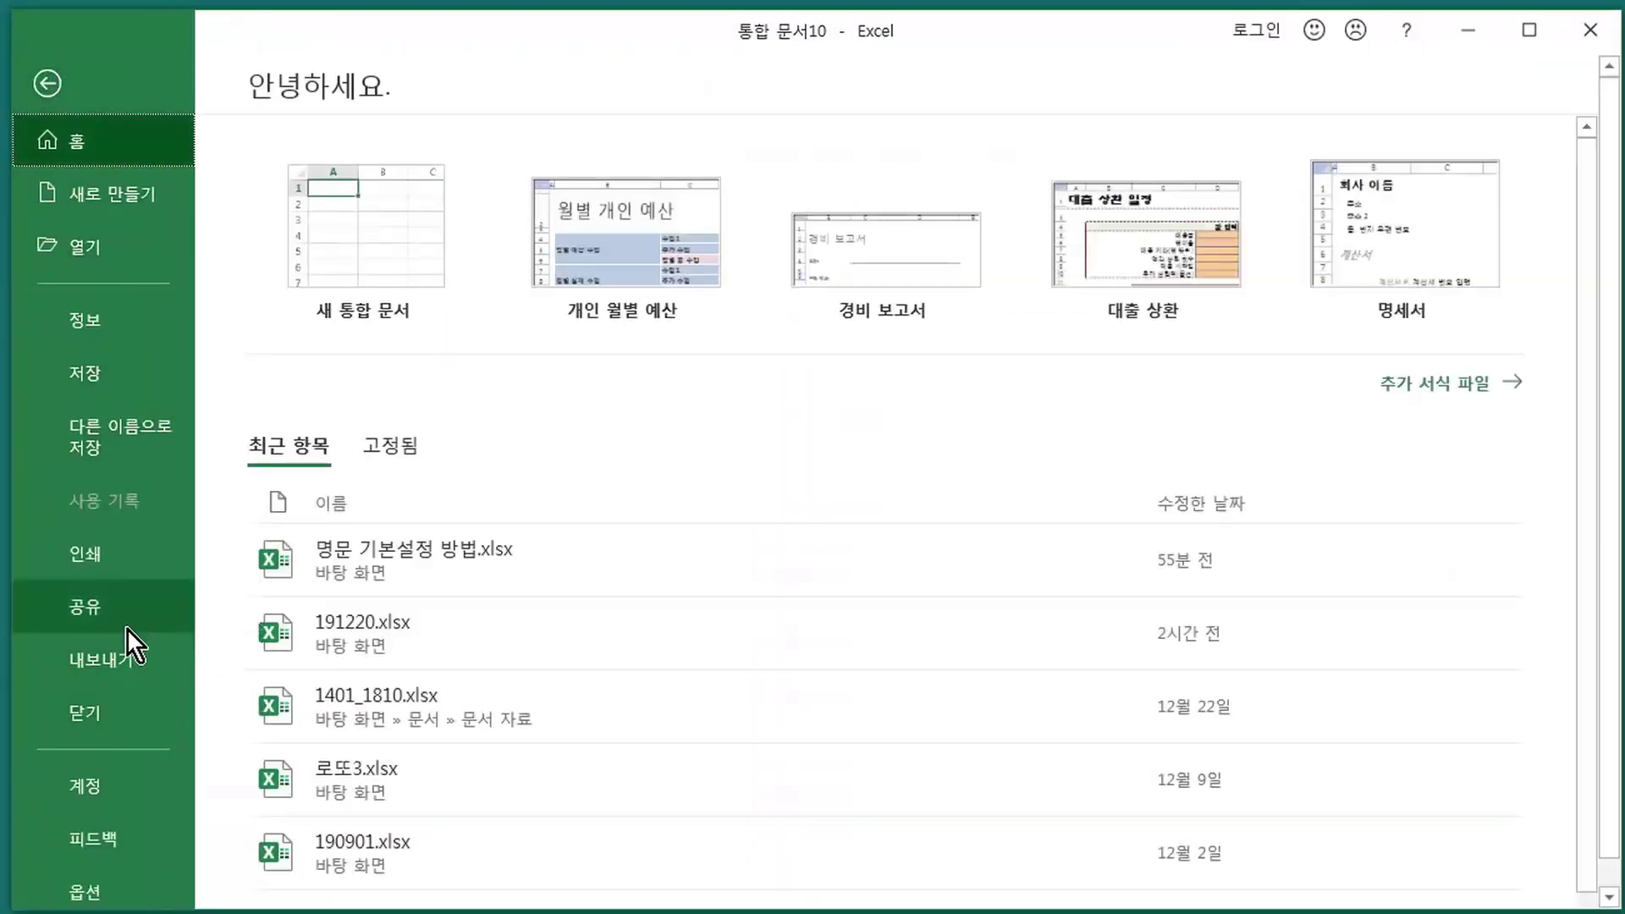
click(93, 890)
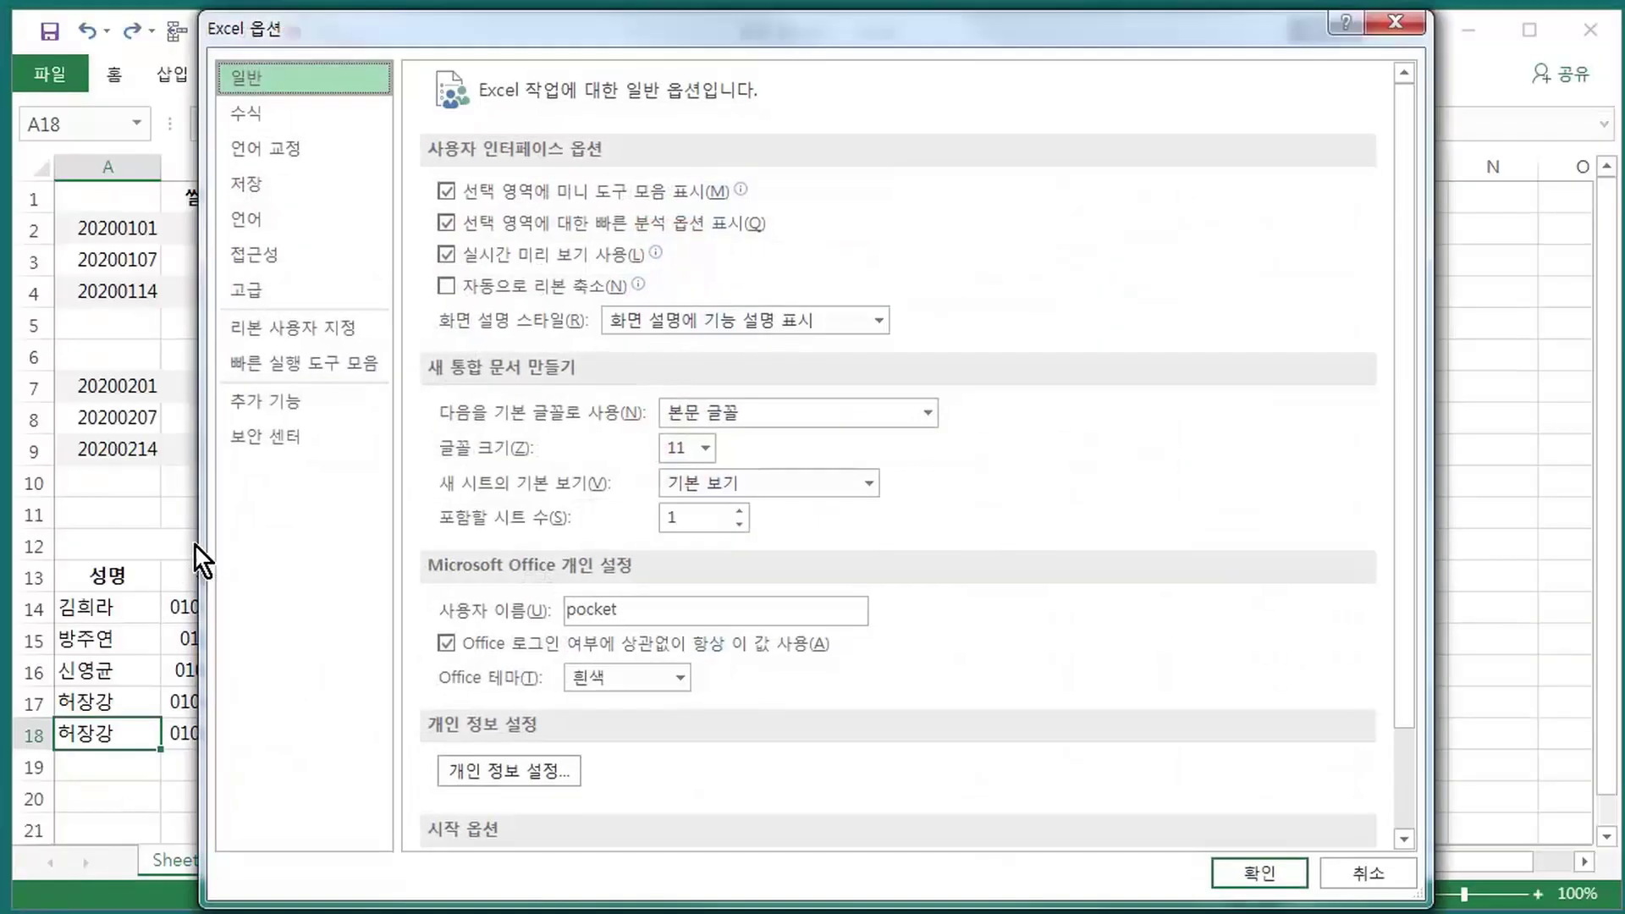
click(327, 363)
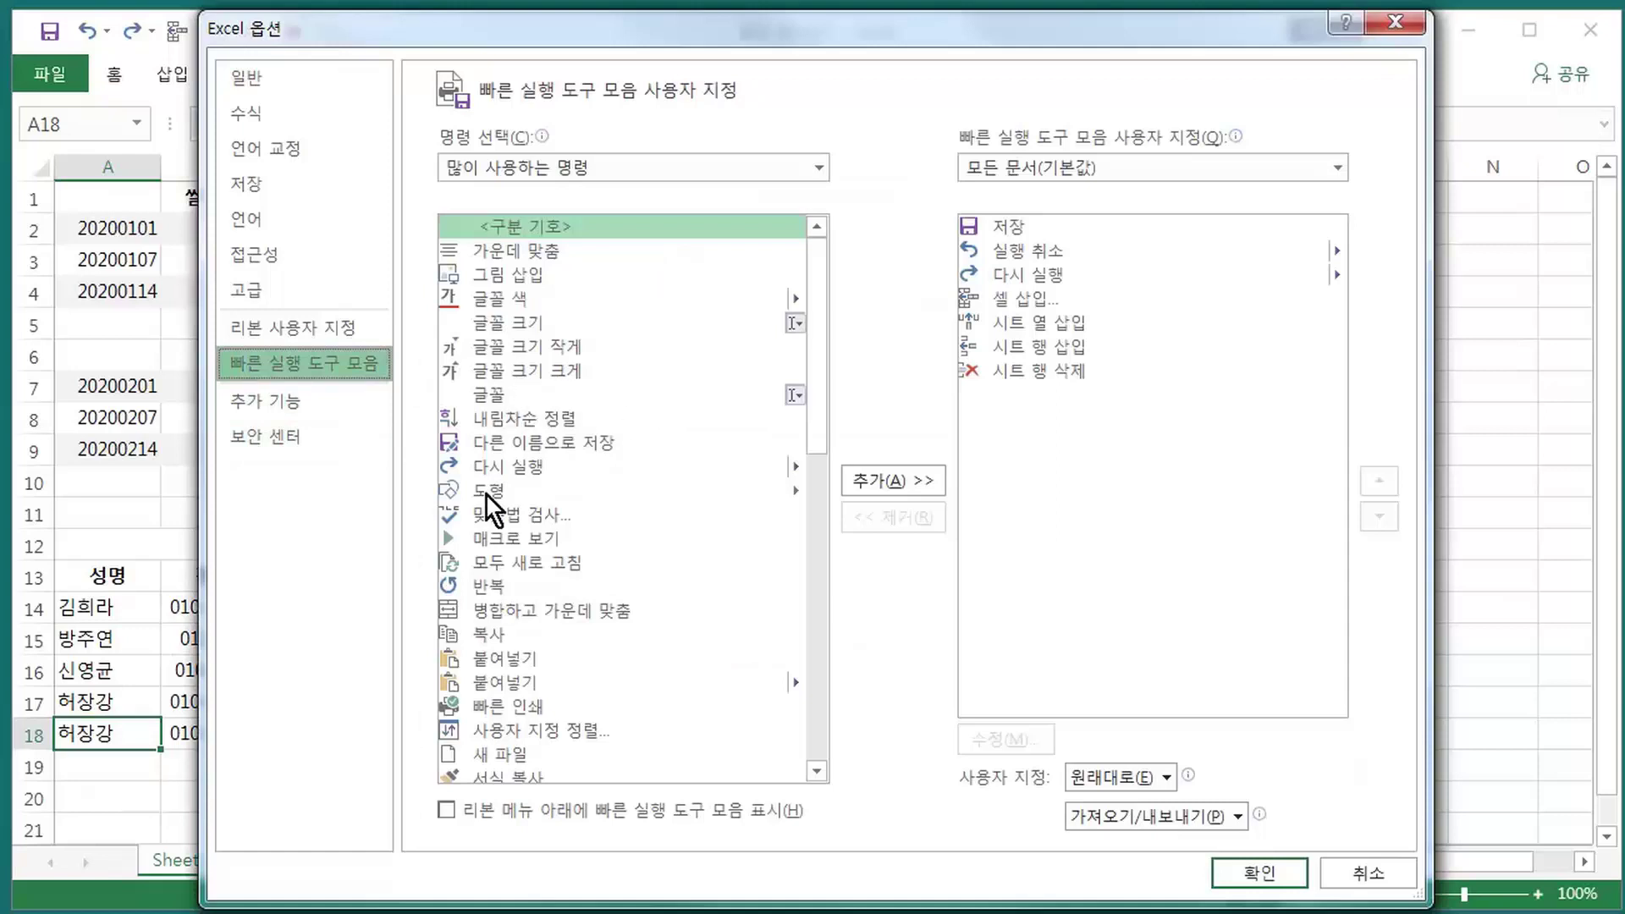
mouse_move(816, 413)
mouse_down()
mouse_move(835, 658)
mouse_move(815, 731)
mouse_up()
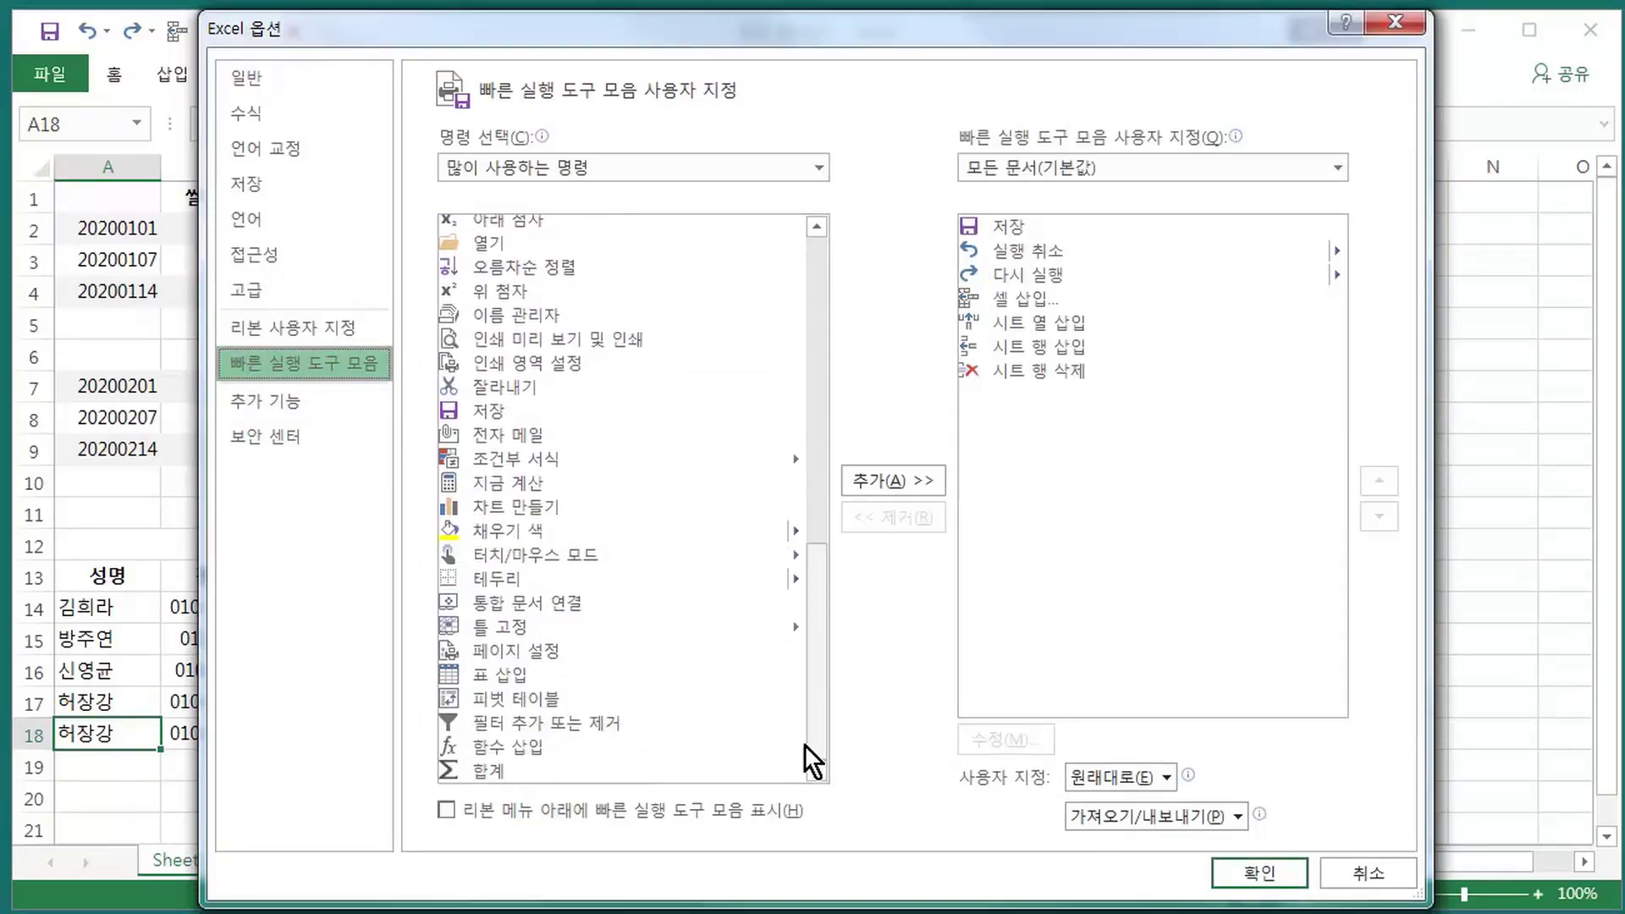
click(495, 768)
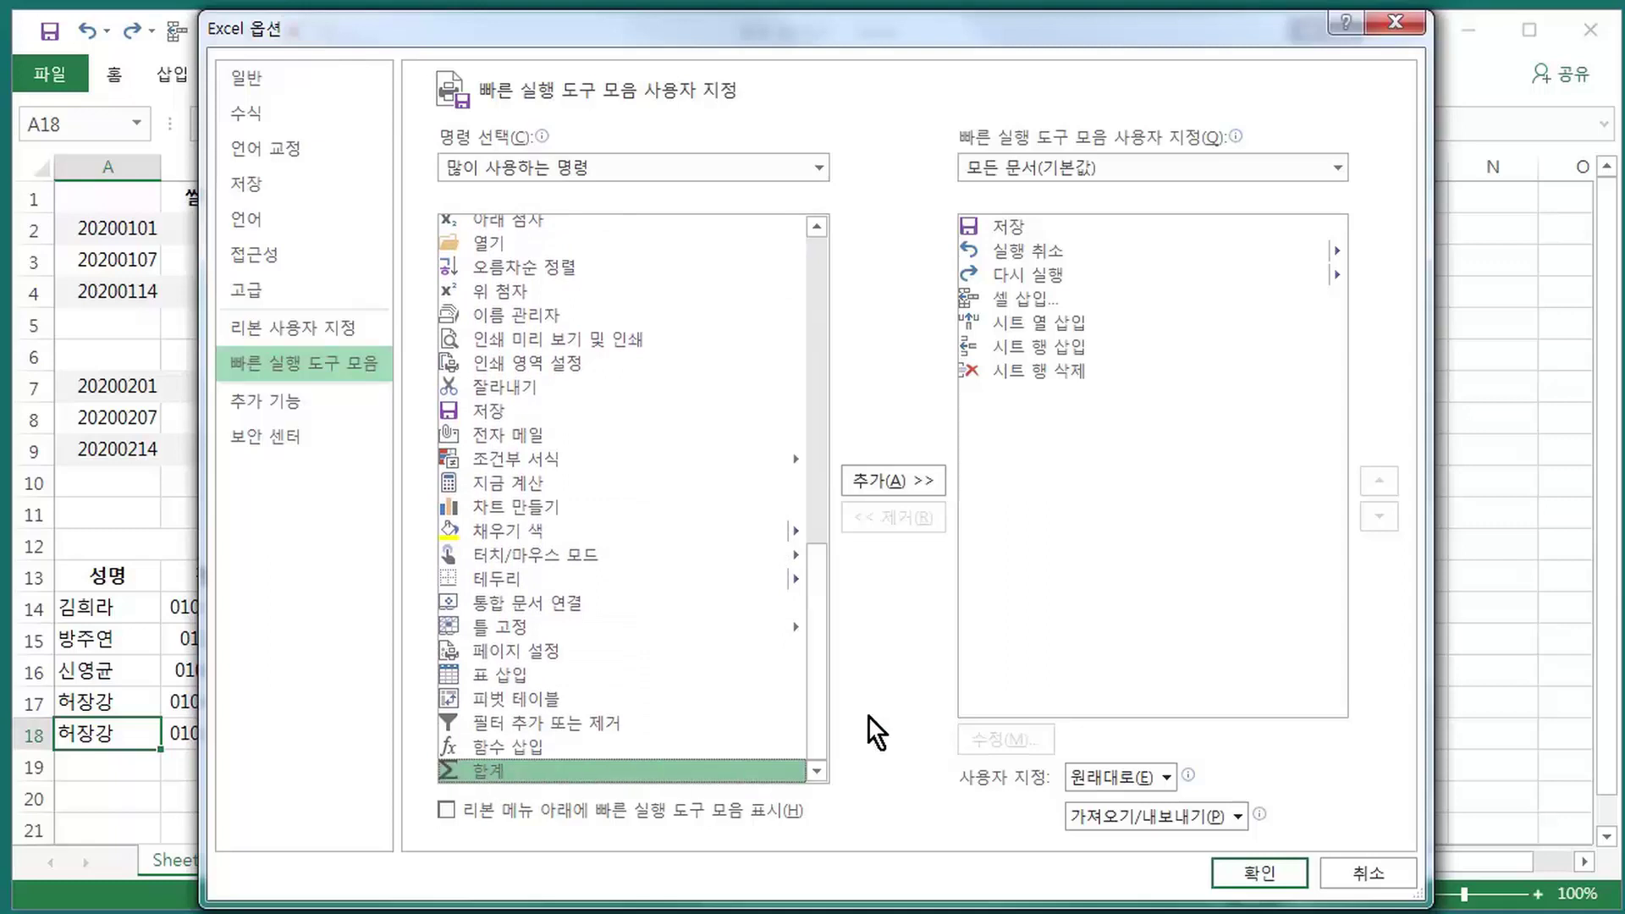
click(896, 474)
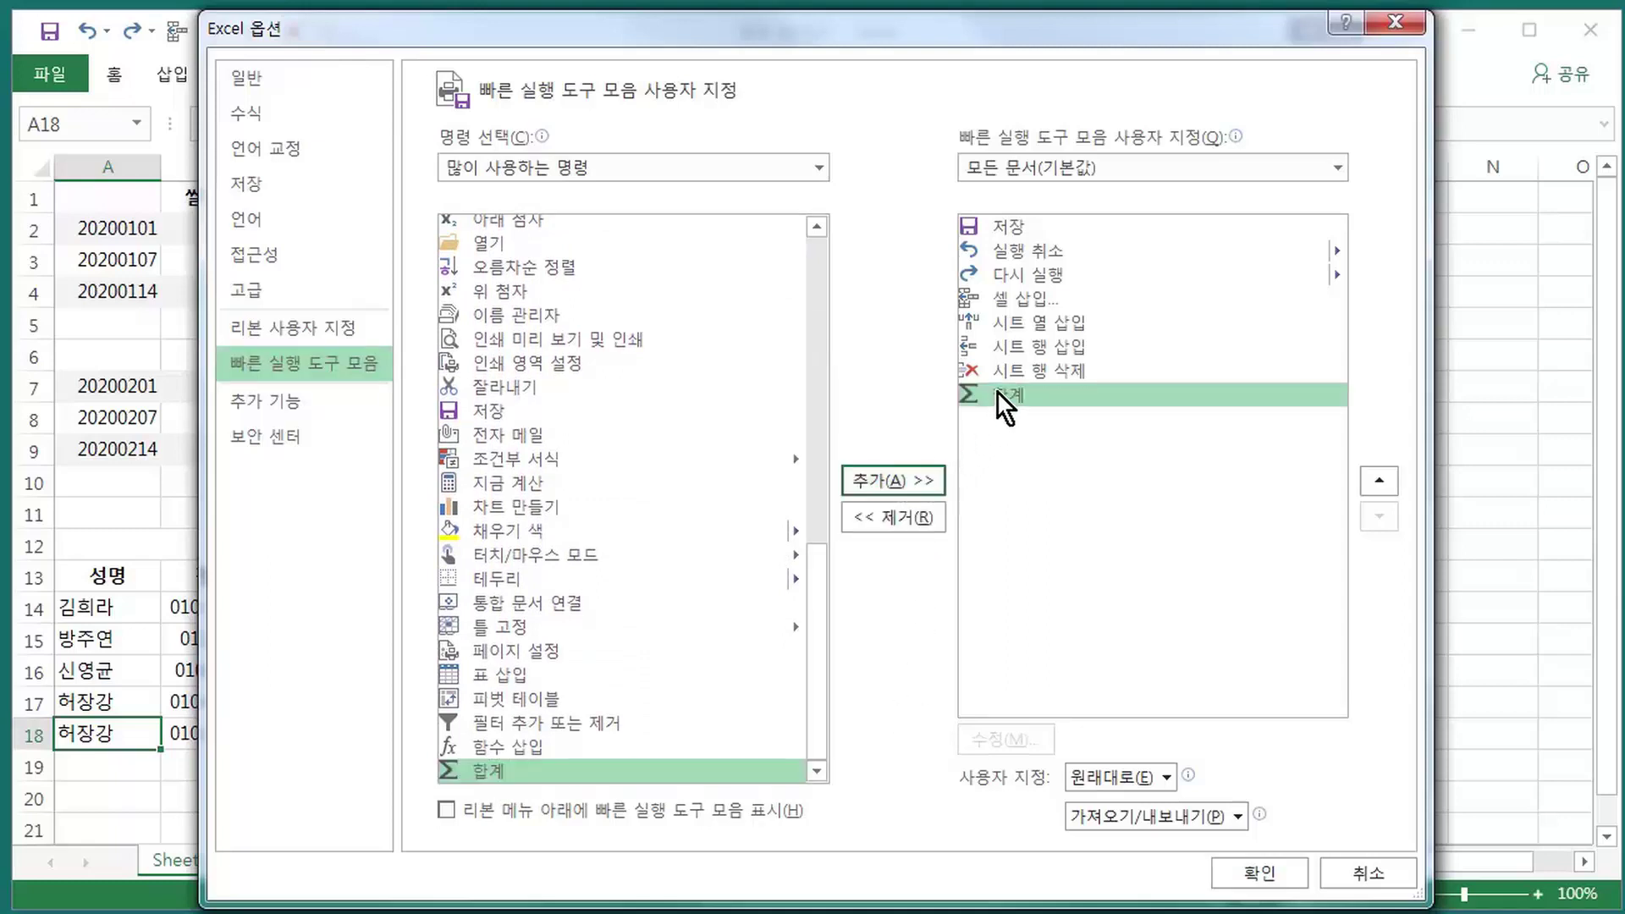
click(1270, 878)
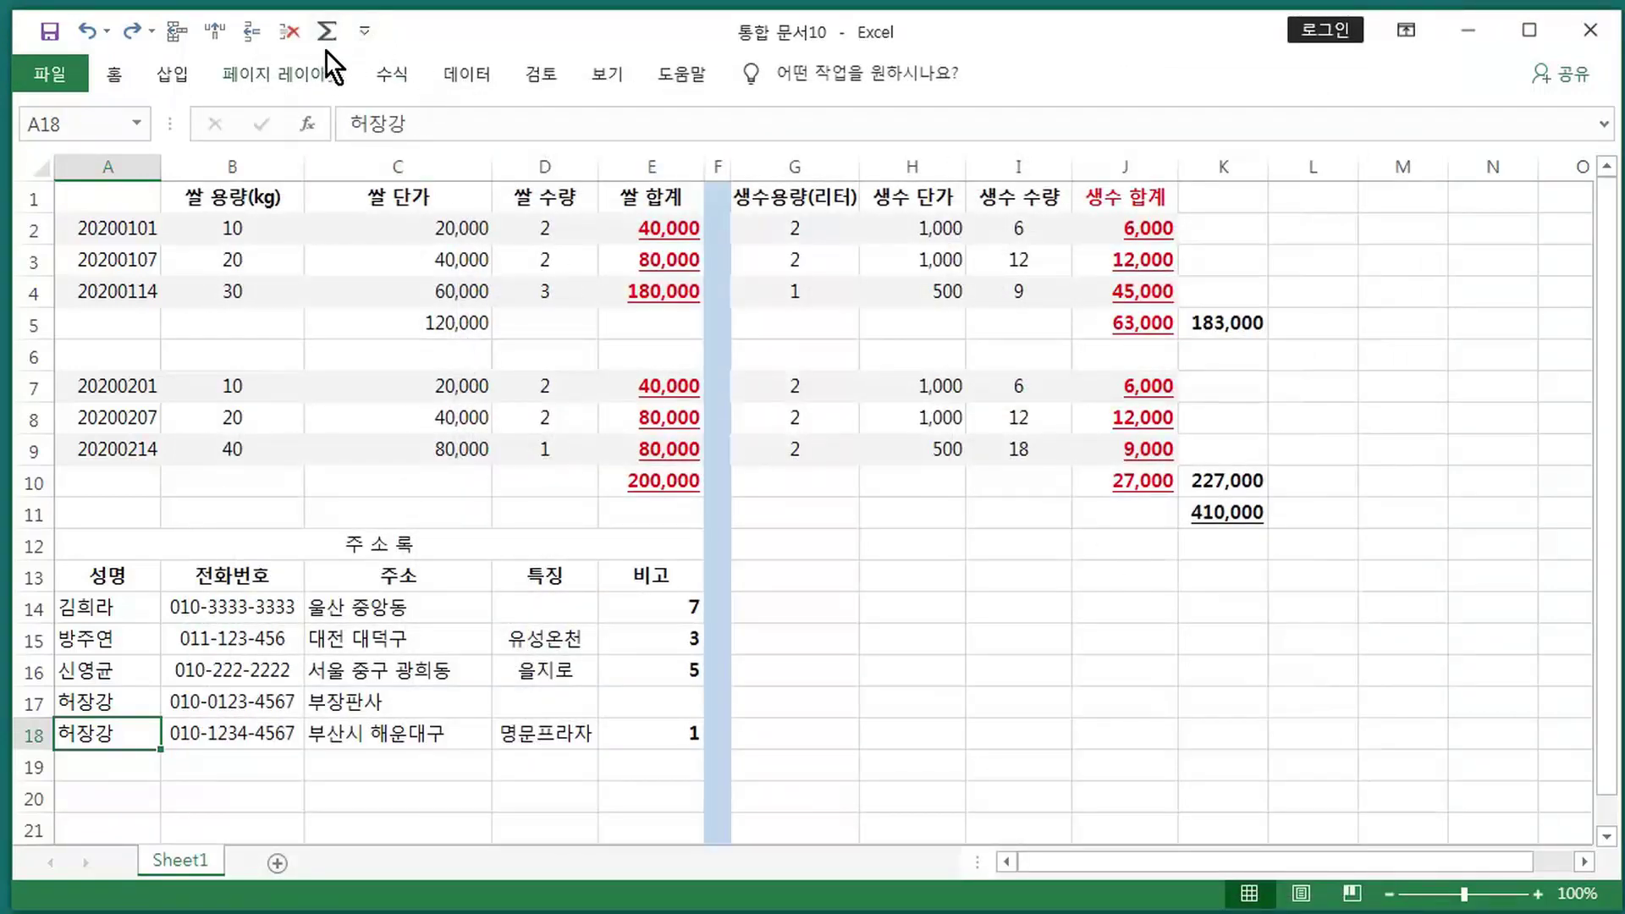
- Open Print preview and Page Setup's Margins tab showing 1.9 top/bottom, 1.8 left/right
click(58, 74)
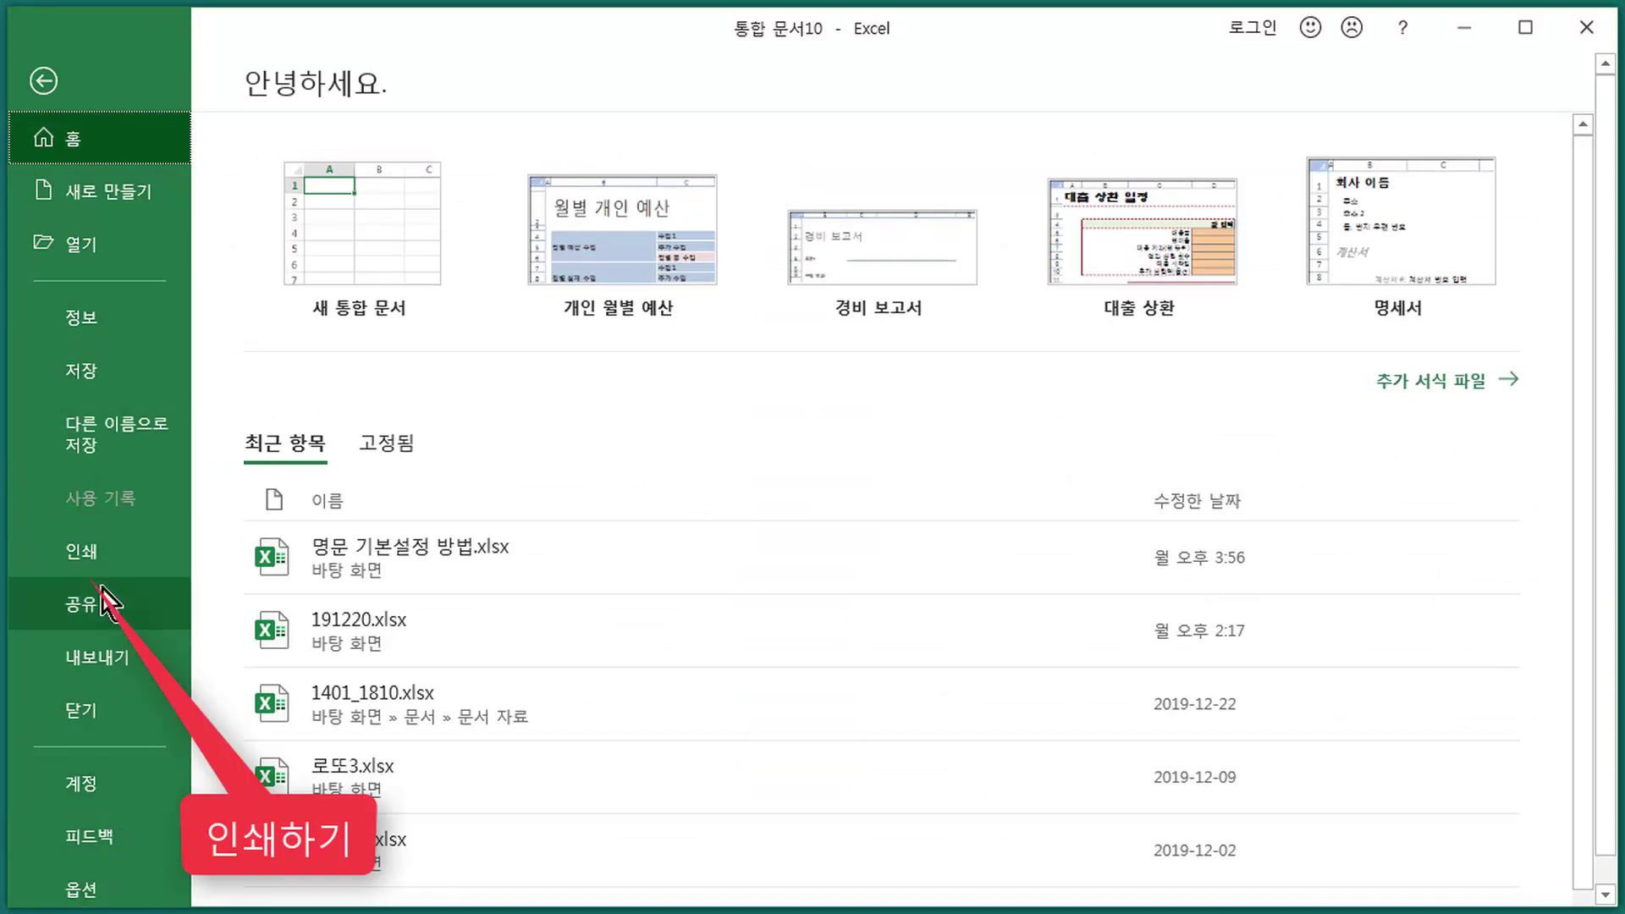
click(89, 556)
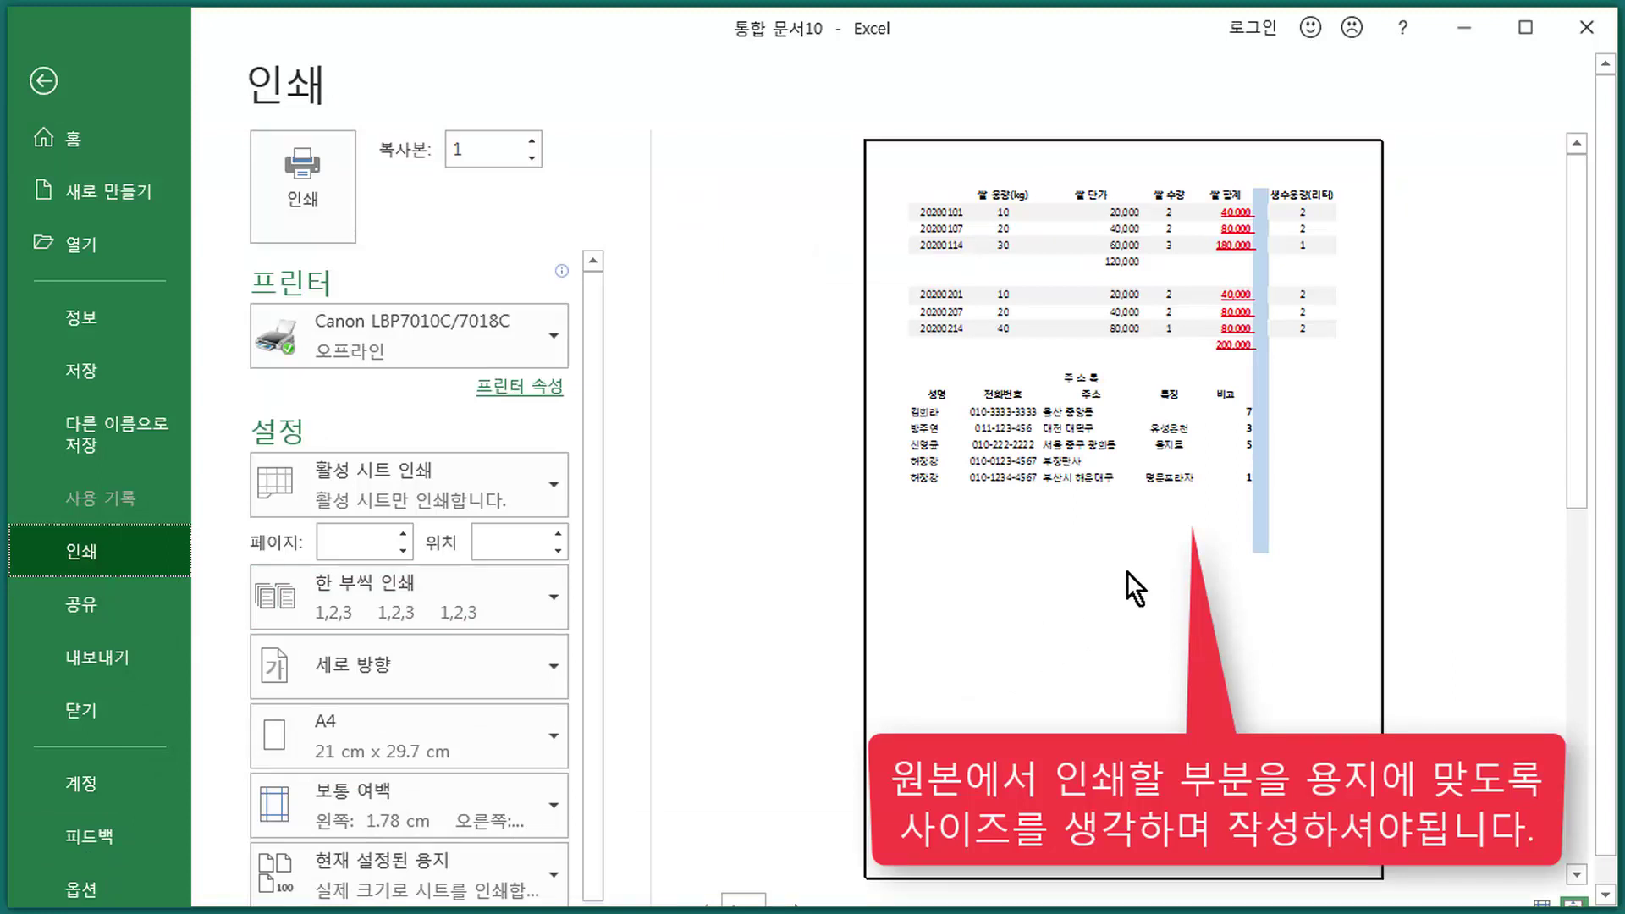
scroll(1127, 571, down, 2)
click(520, 888)
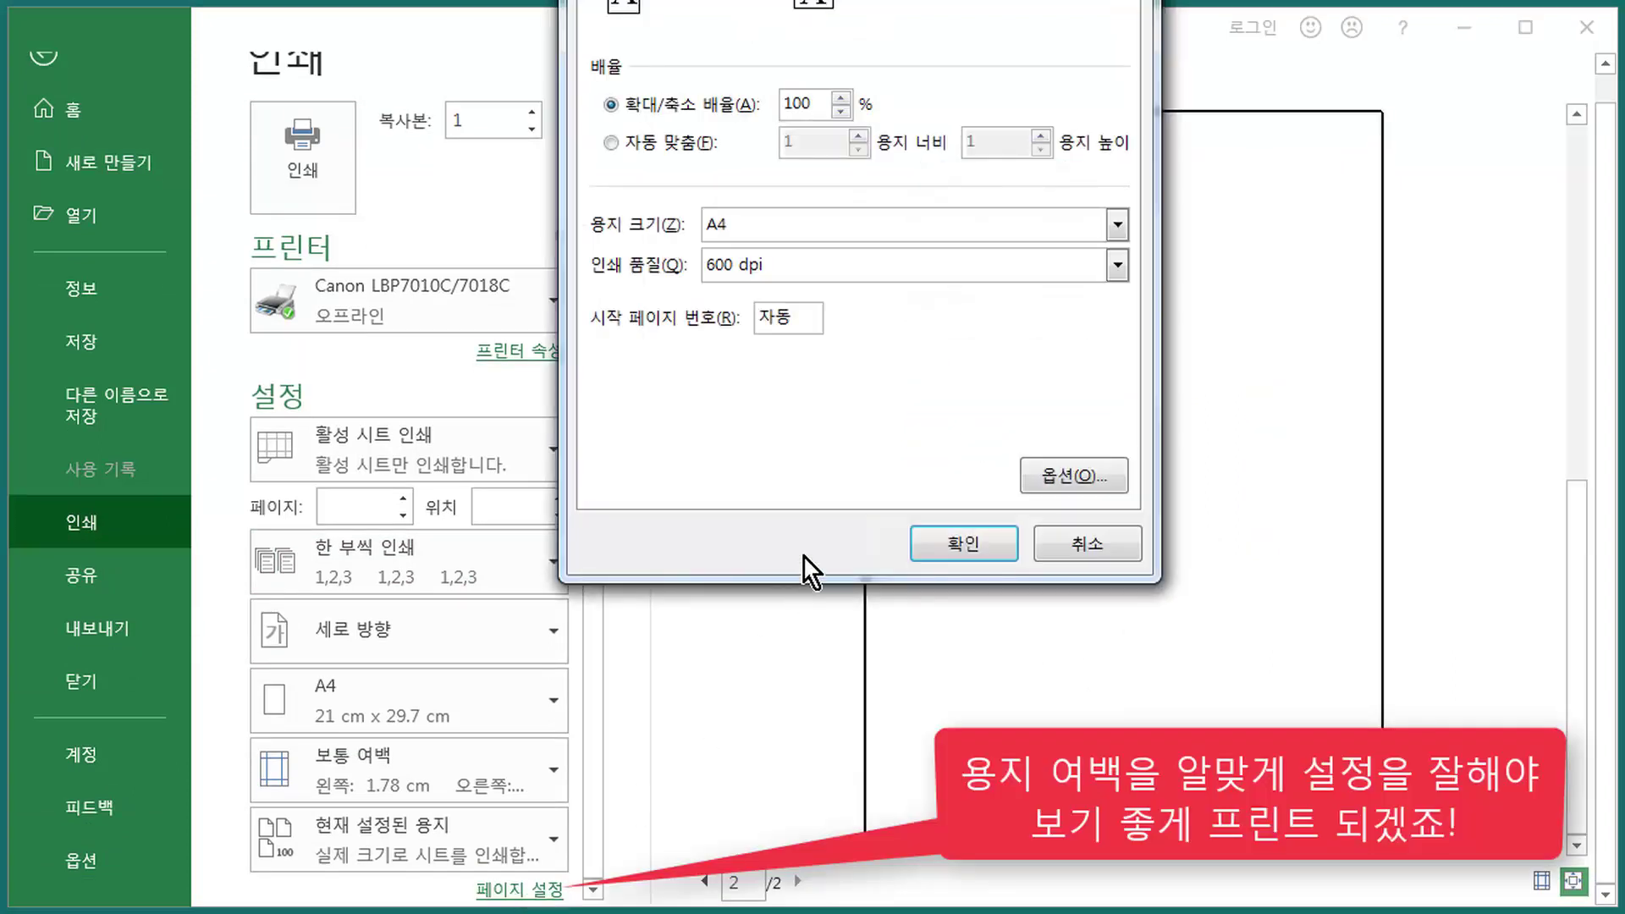
click(826, 3)
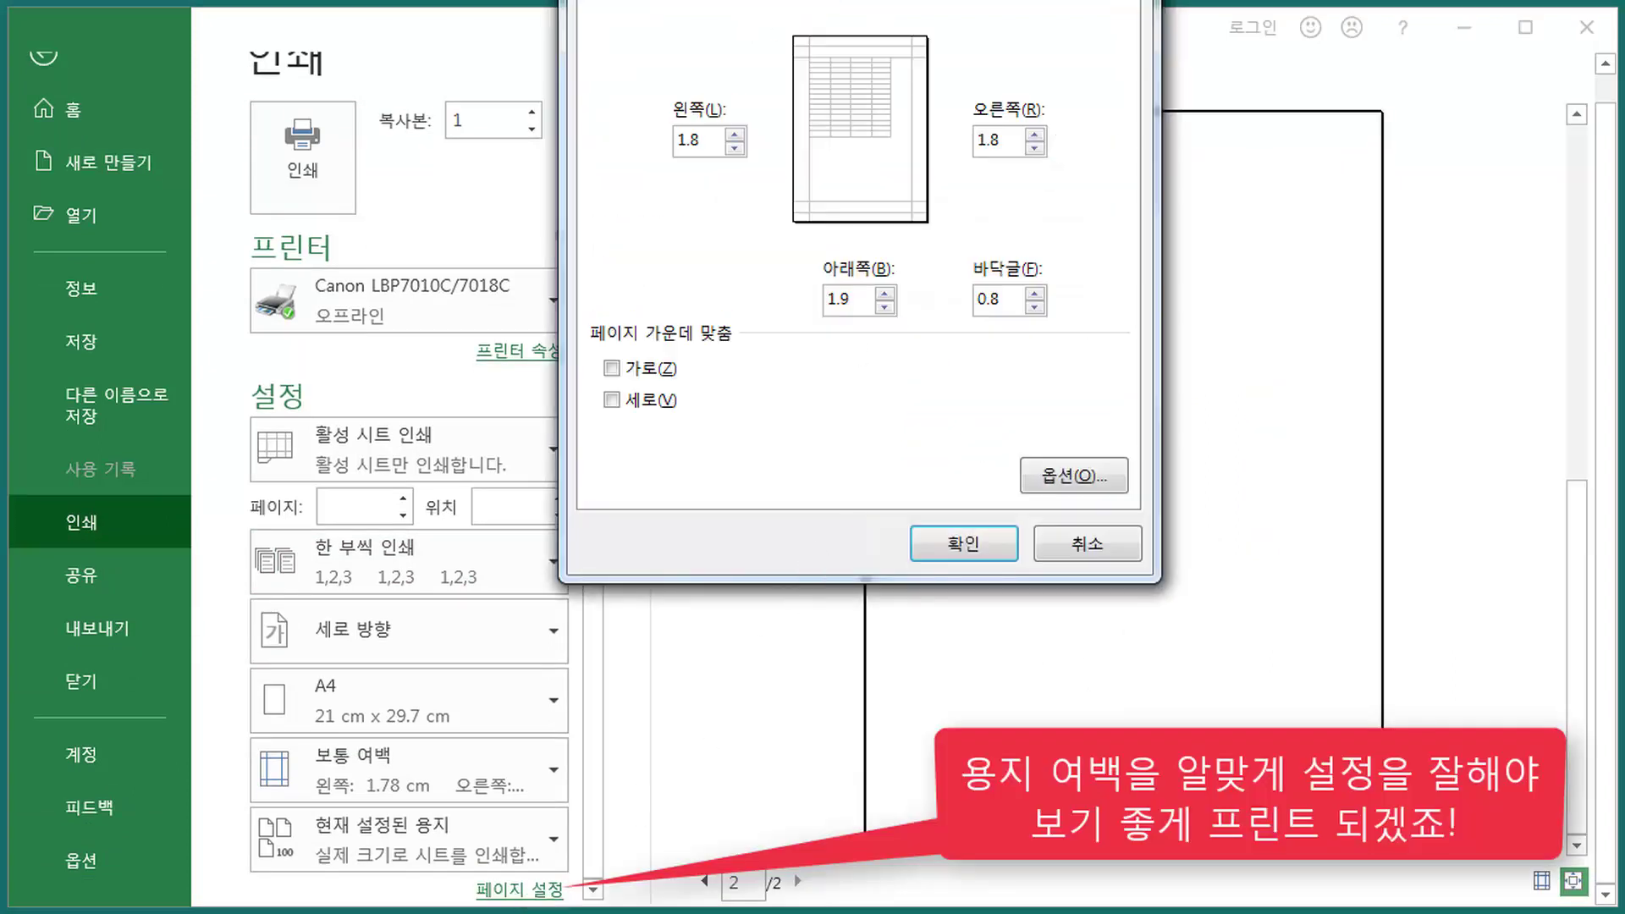
drag(825, 2, 728, 94)
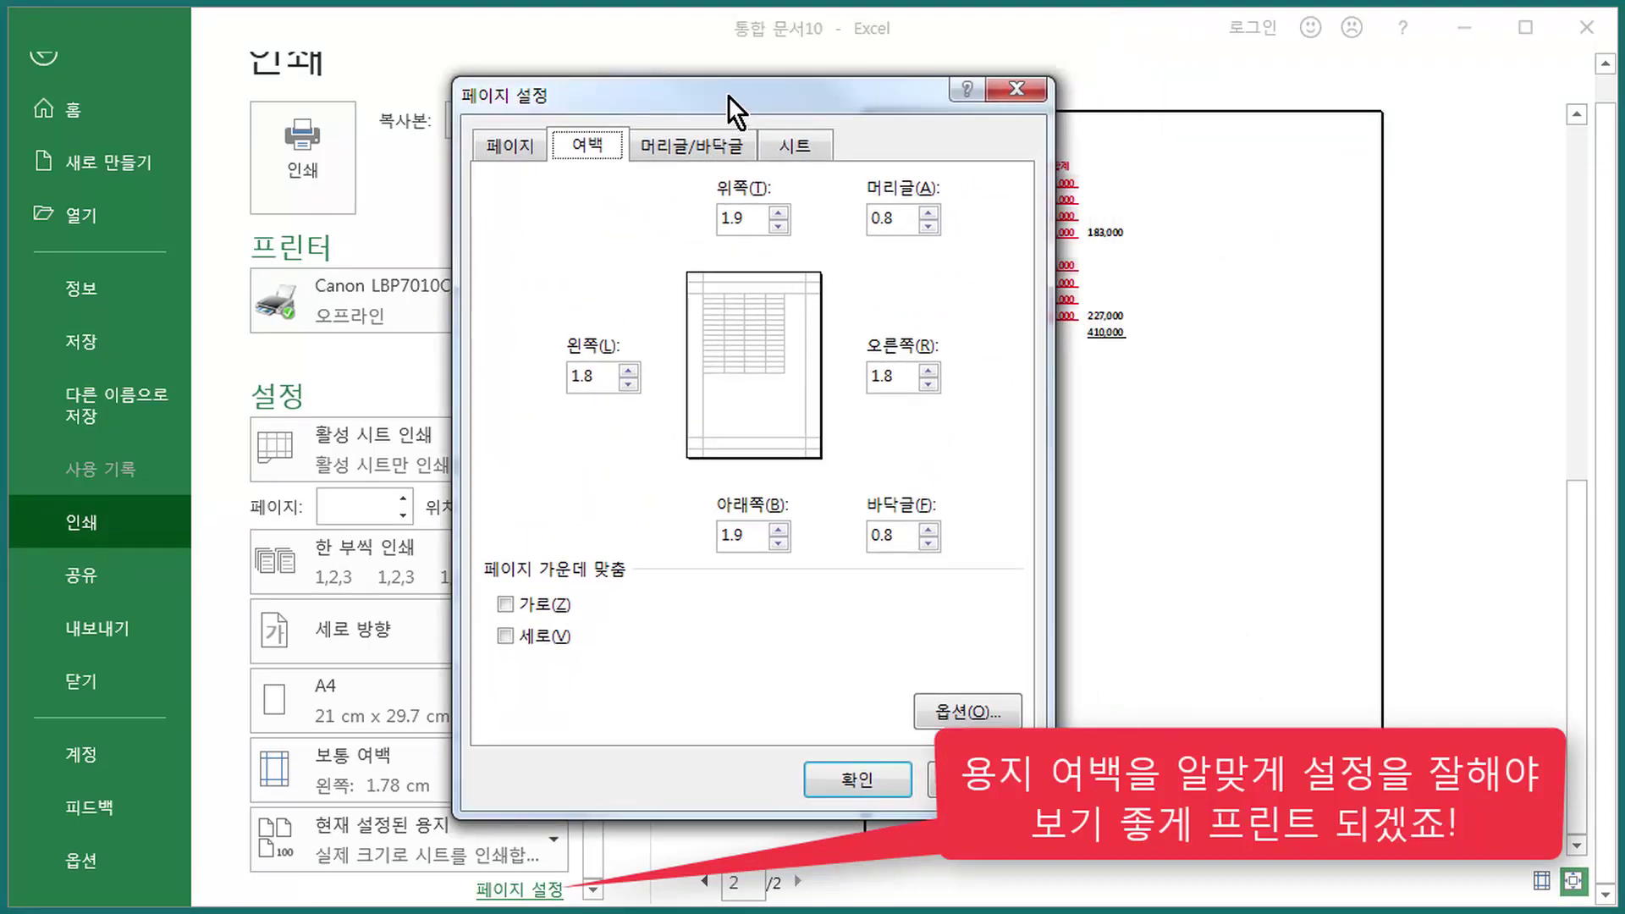
- Lower the left margin to 0.5 and the right margin to 0.3
click(511, 142)
click(587, 145)
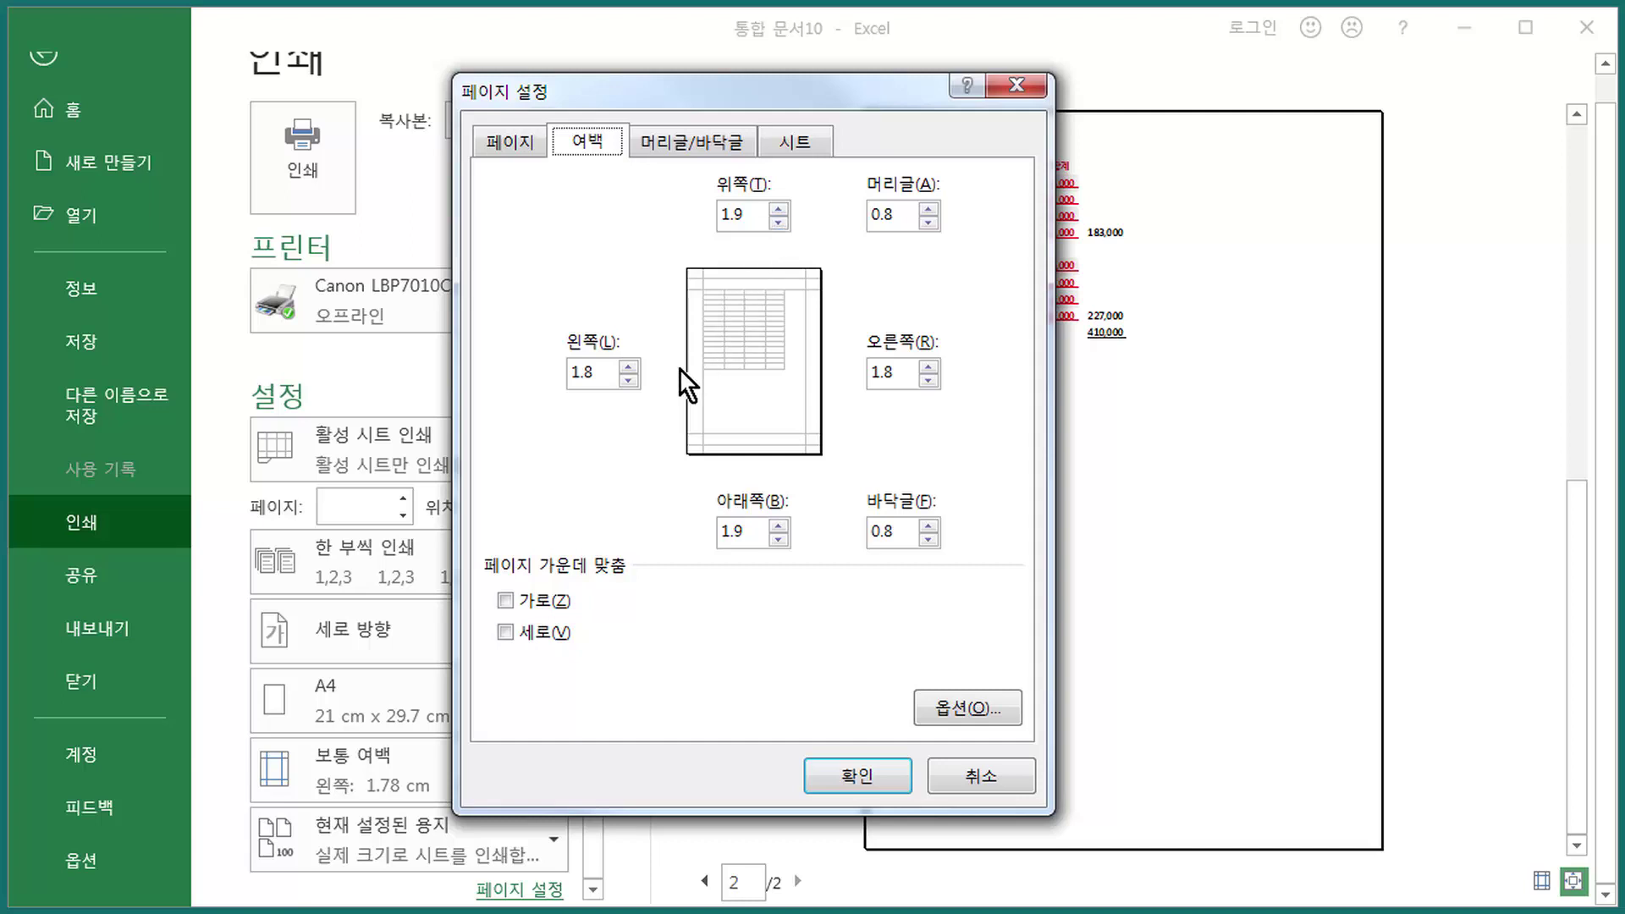
click(629, 380)
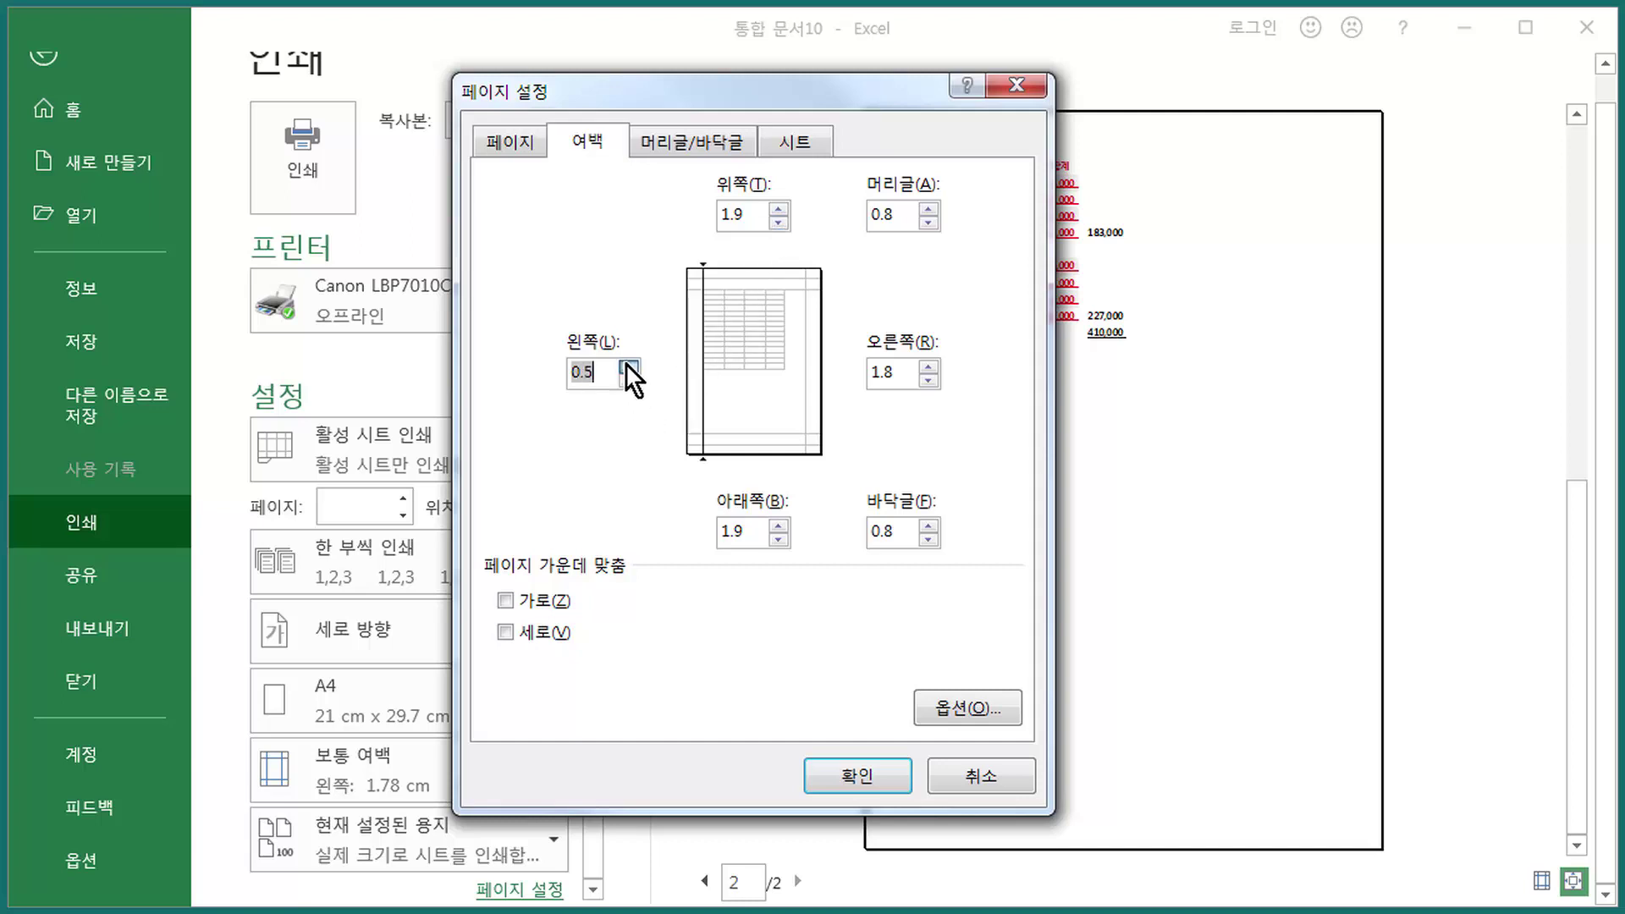
click(932, 379)
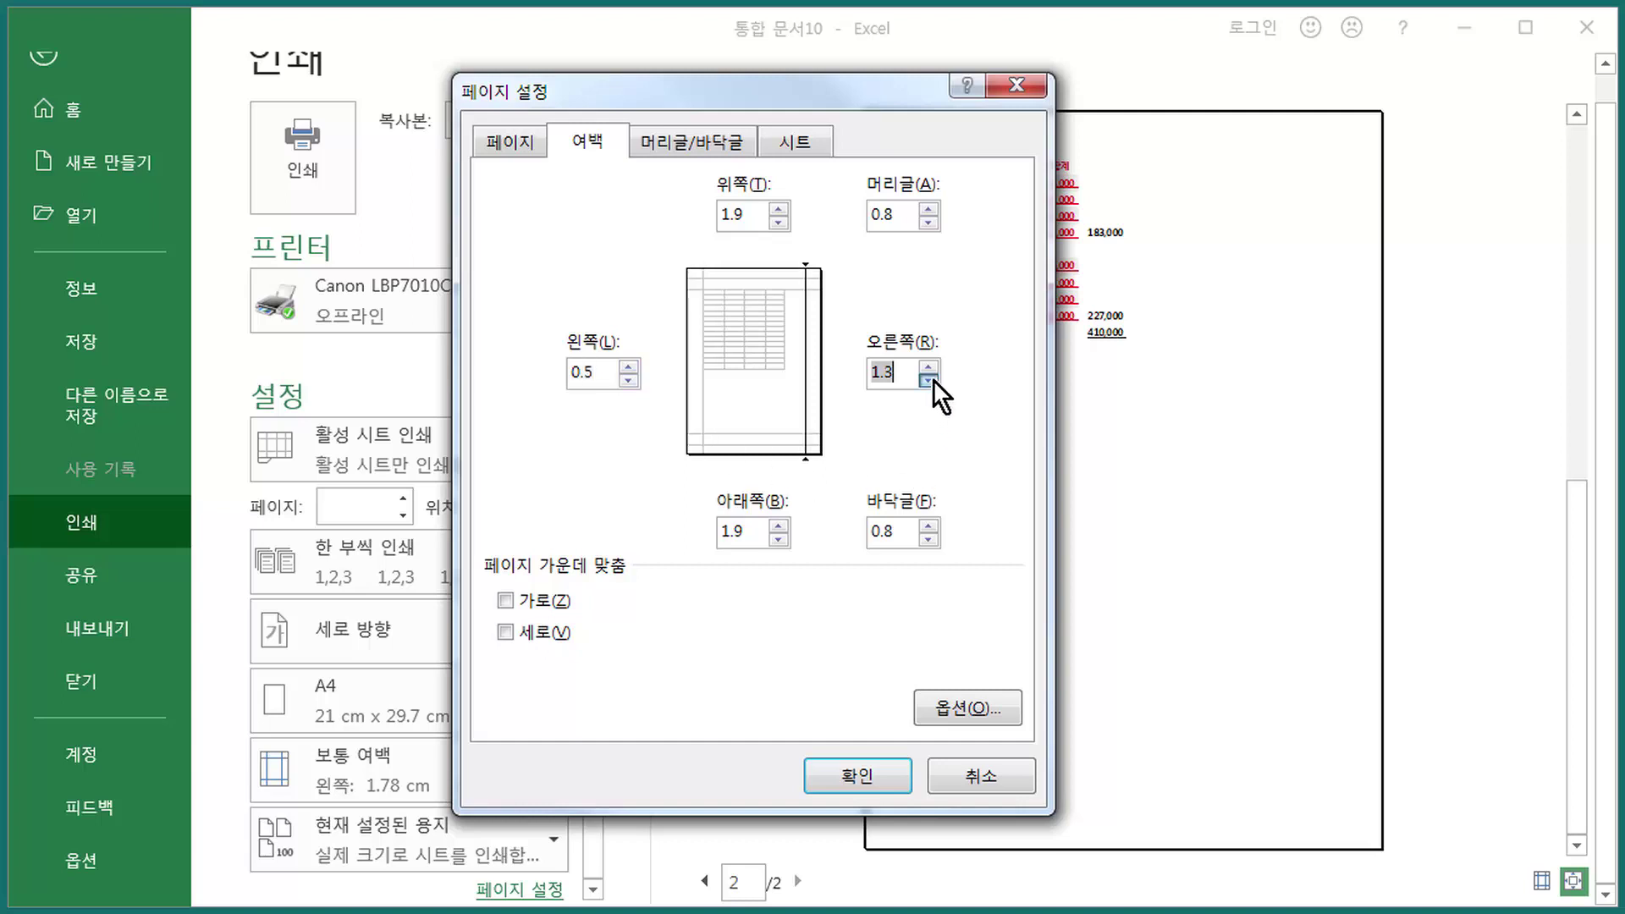
click(933, 379)
click(933, 379)
- Set bottom margin 0.4, header and footer 0, top 1.4, then print the sheet
click(772, 539)
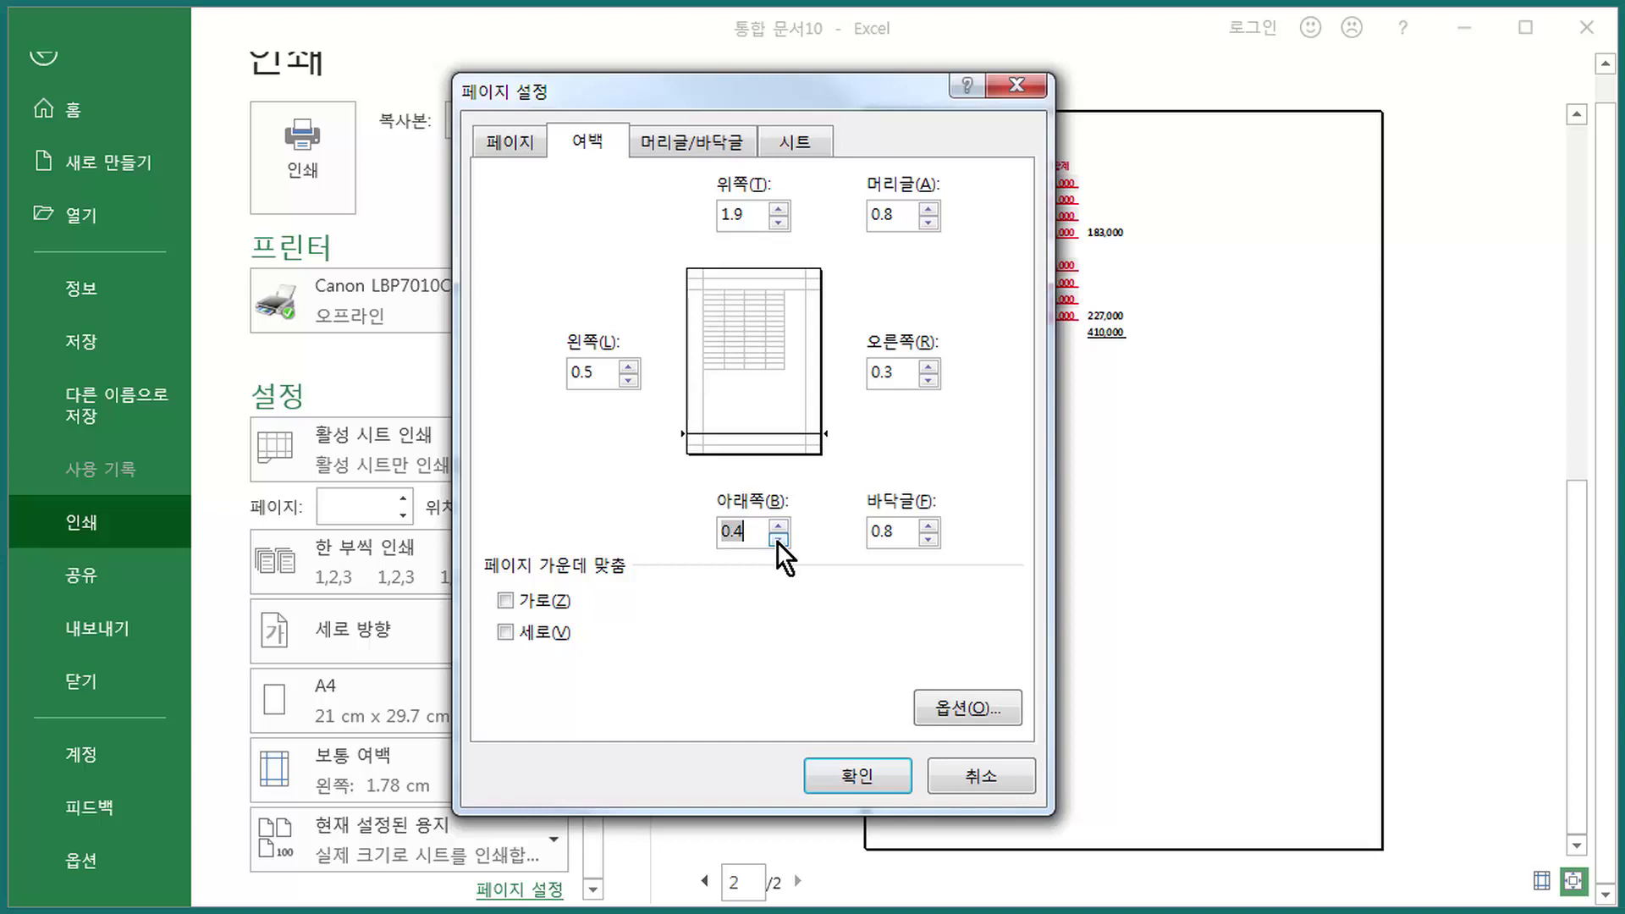
click(929, 539)
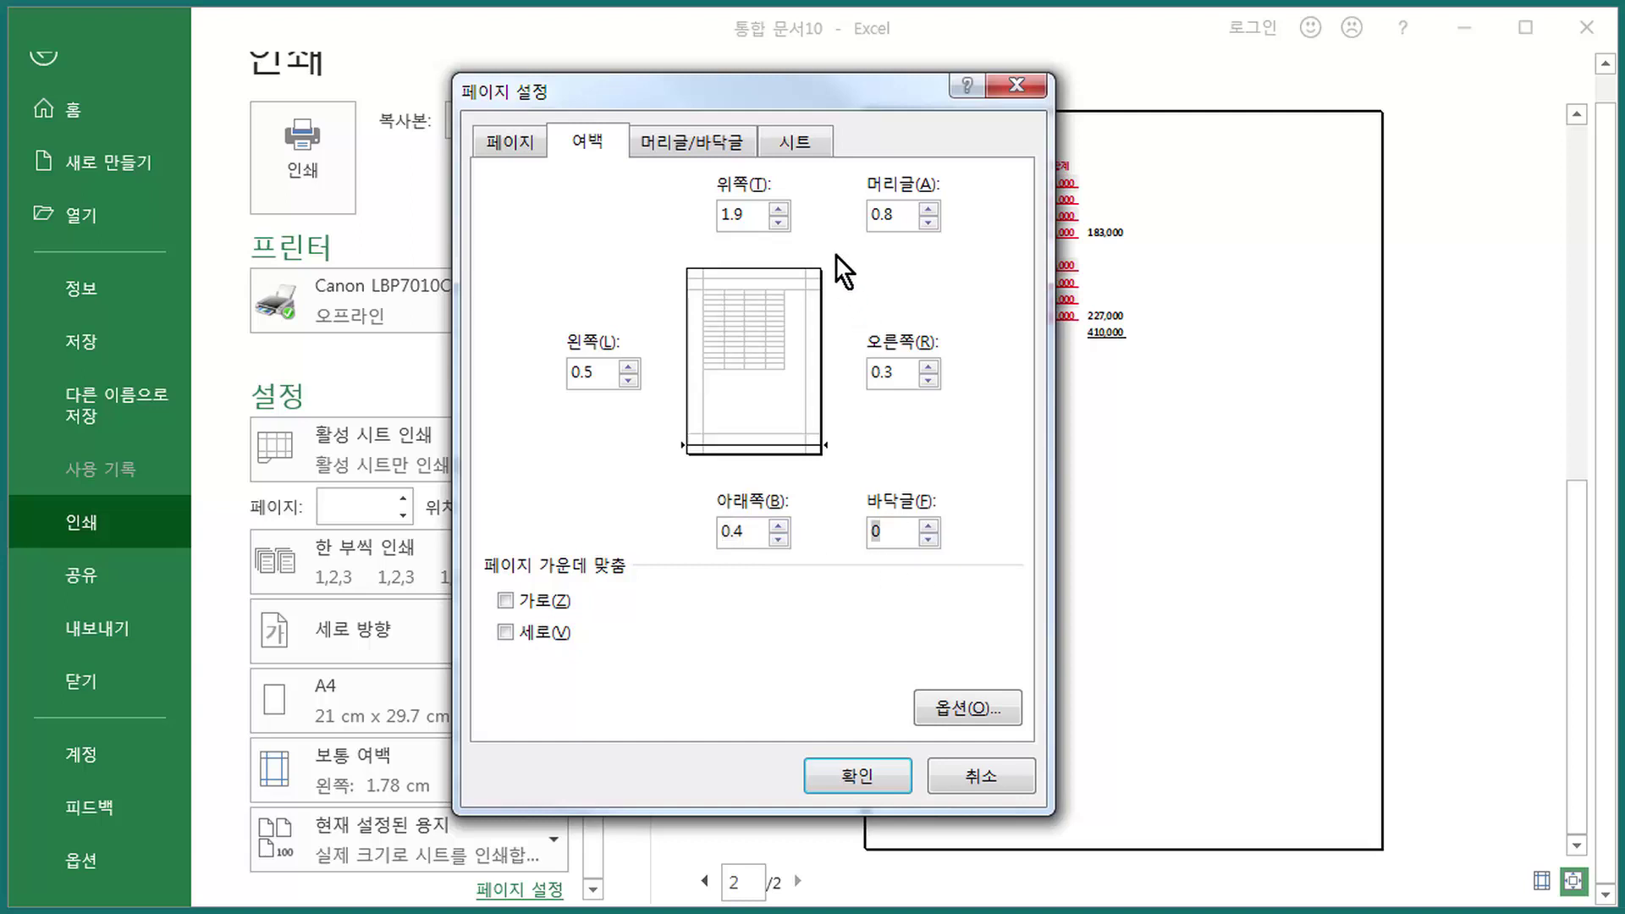
click(930, 222)
click(777, 223)
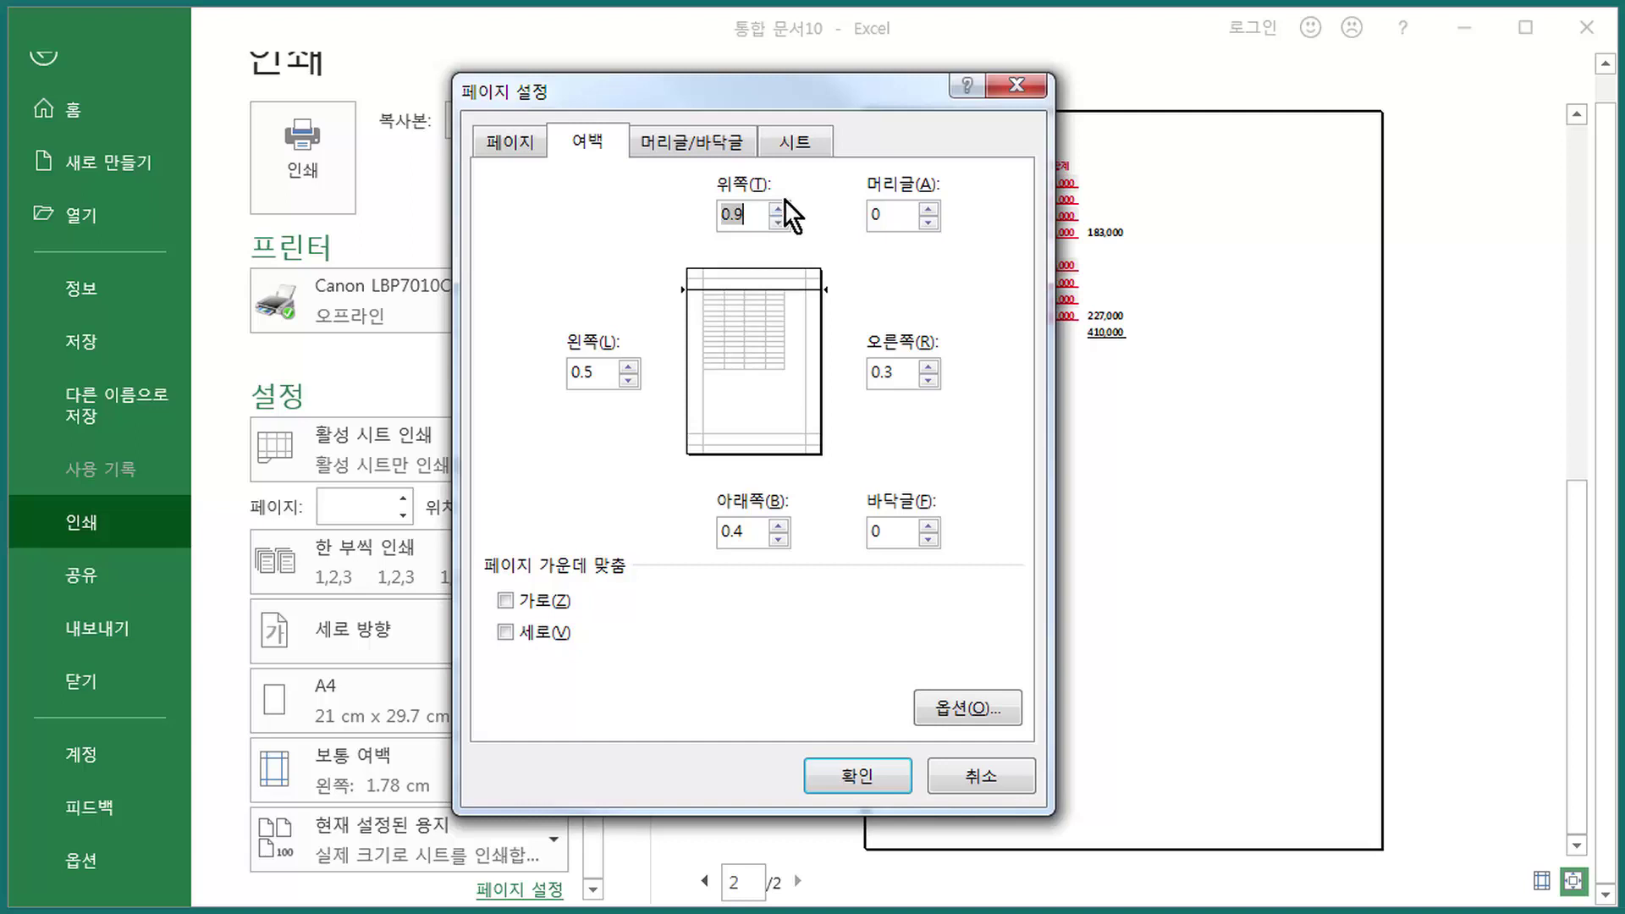
click(780, 207)
click(882, 780)
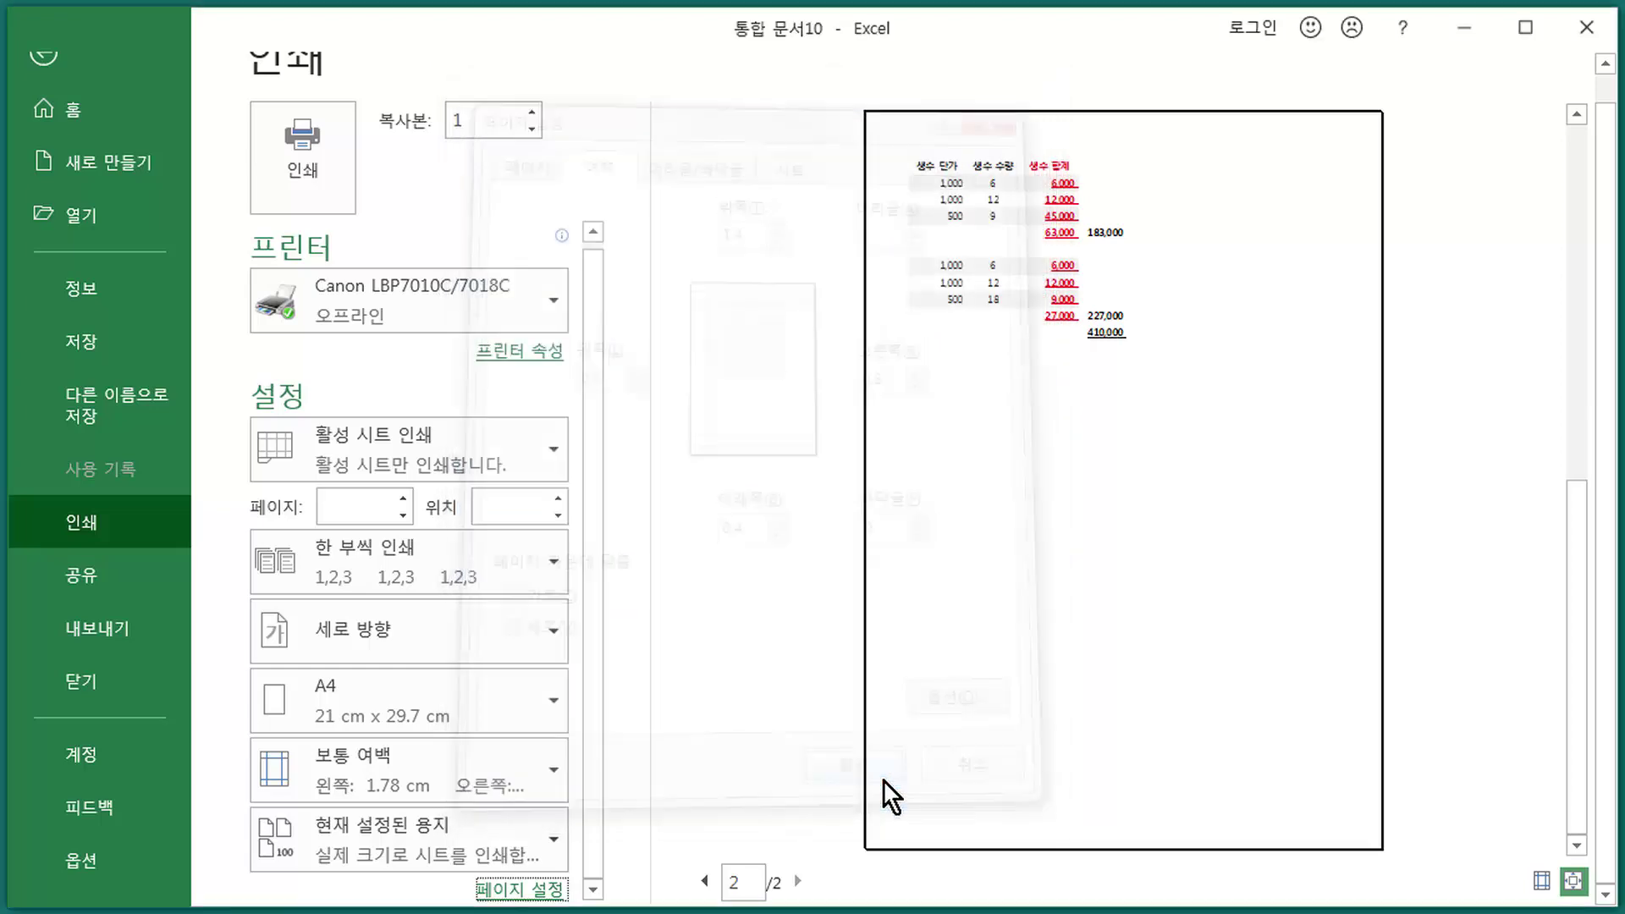
click(312, 160)
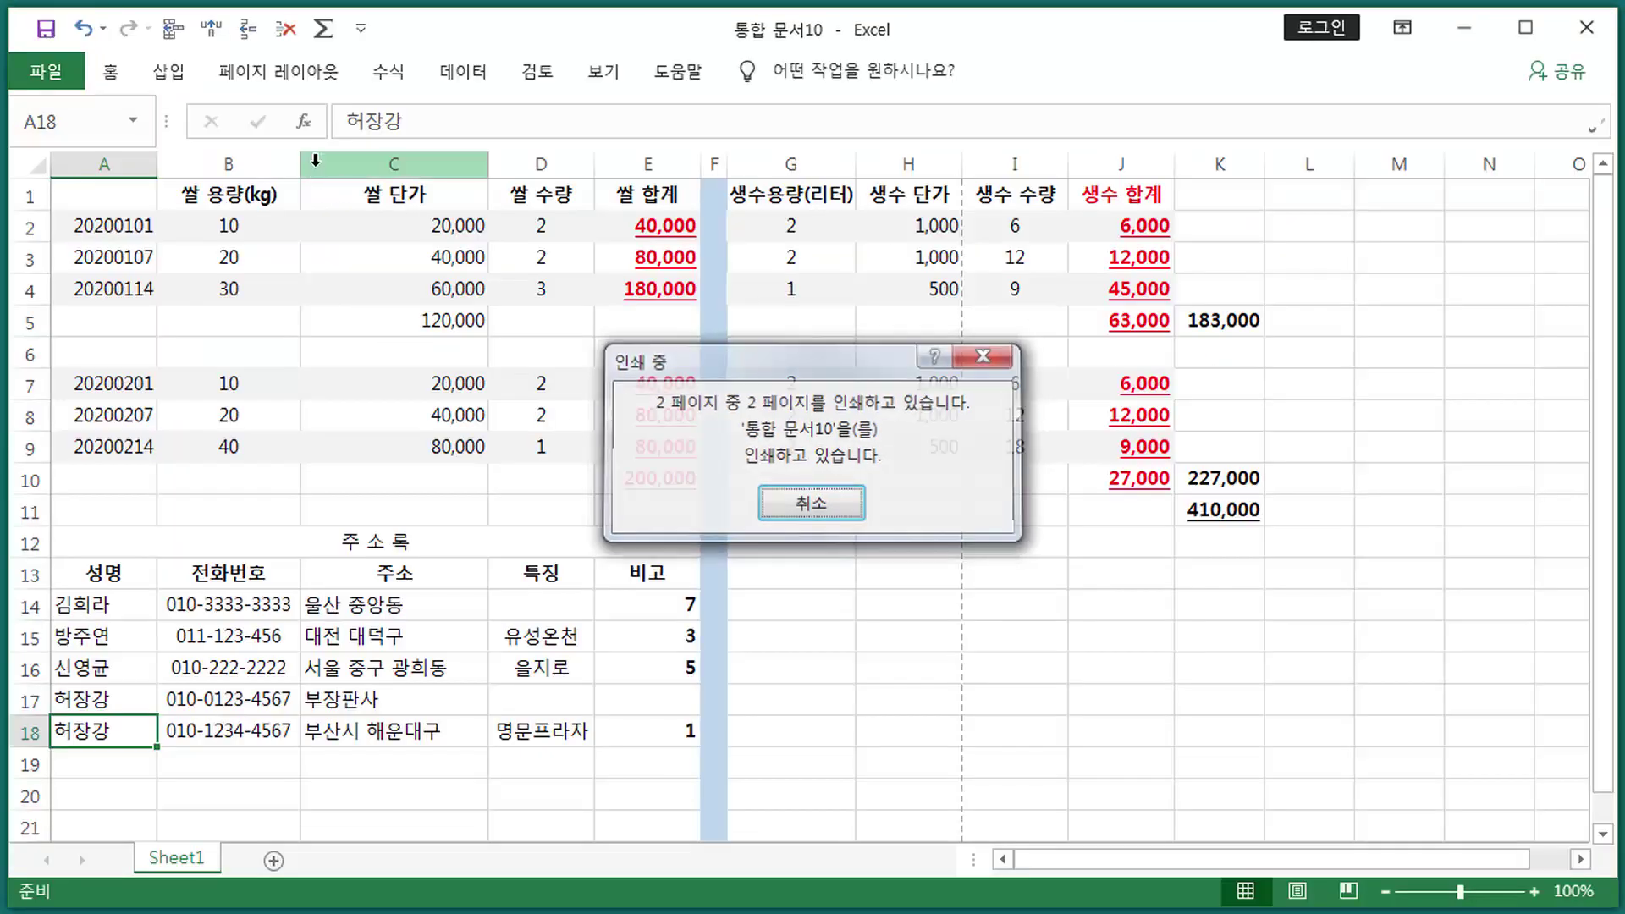
- Browse to drive D: in Save As and create a new folder named 문서
click(47, 29)
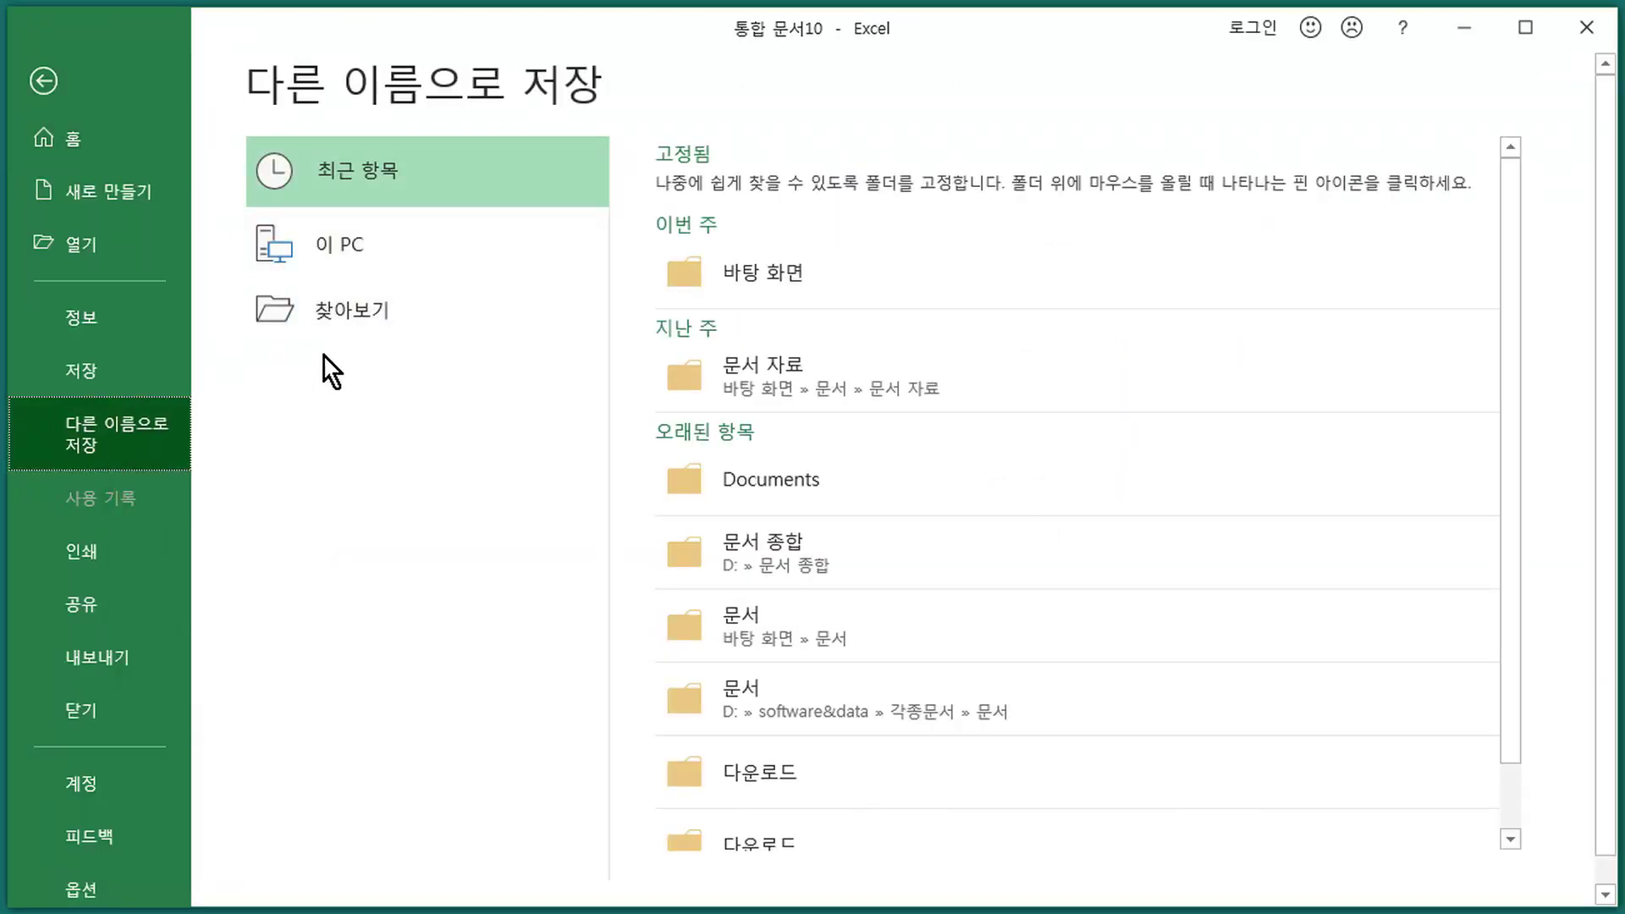
click(345, 313)
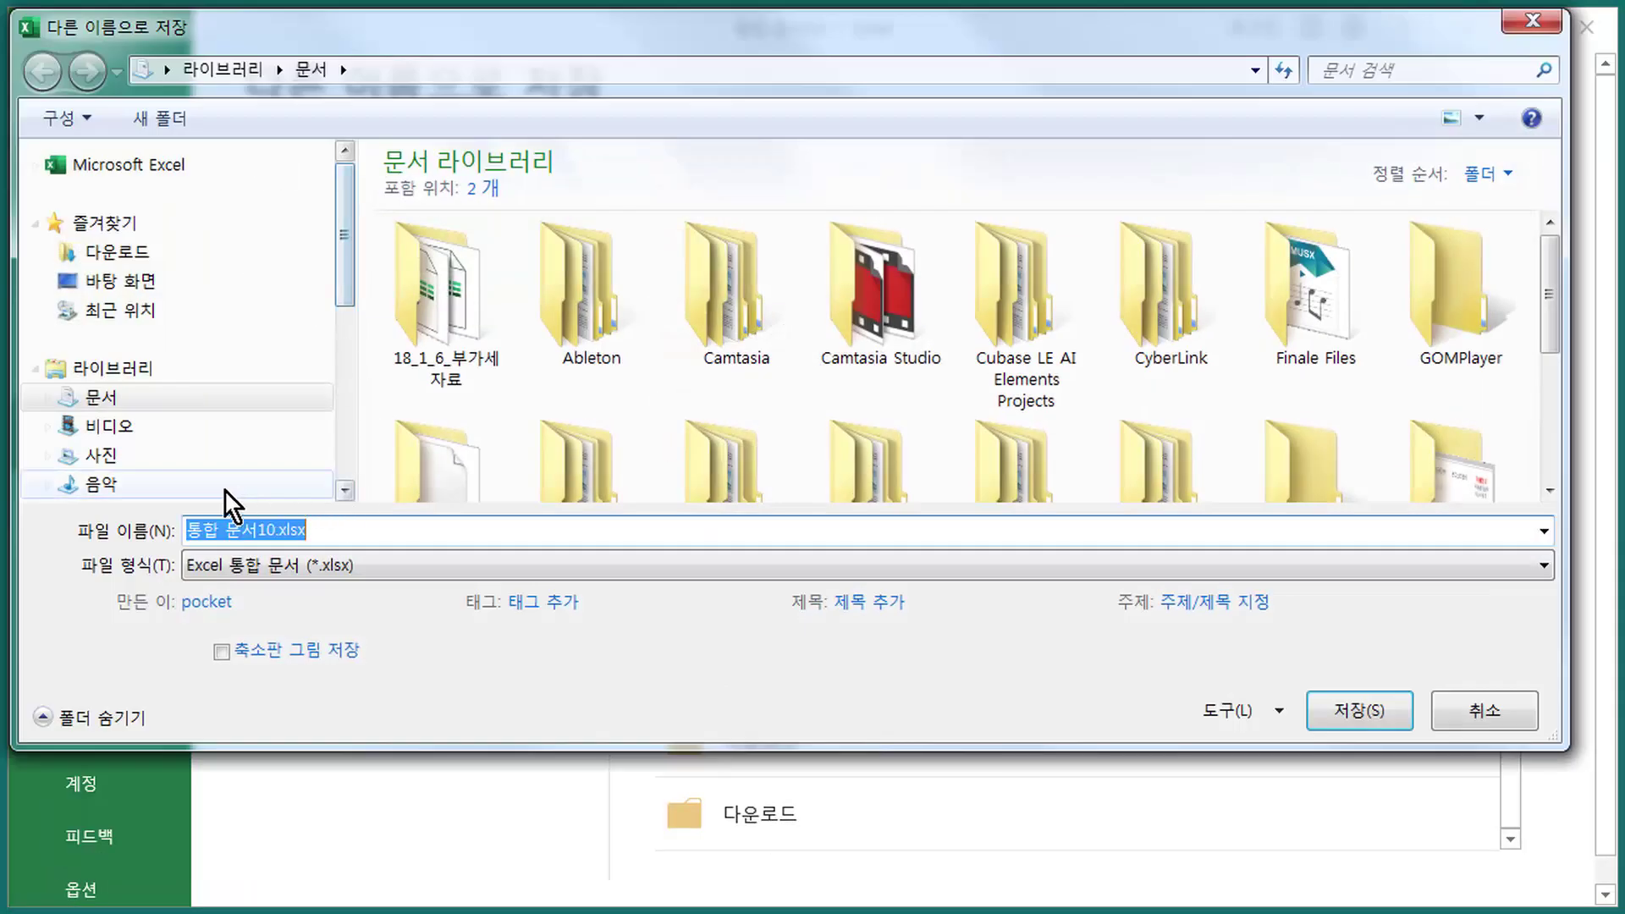
drag(347, 252, 368, 470)
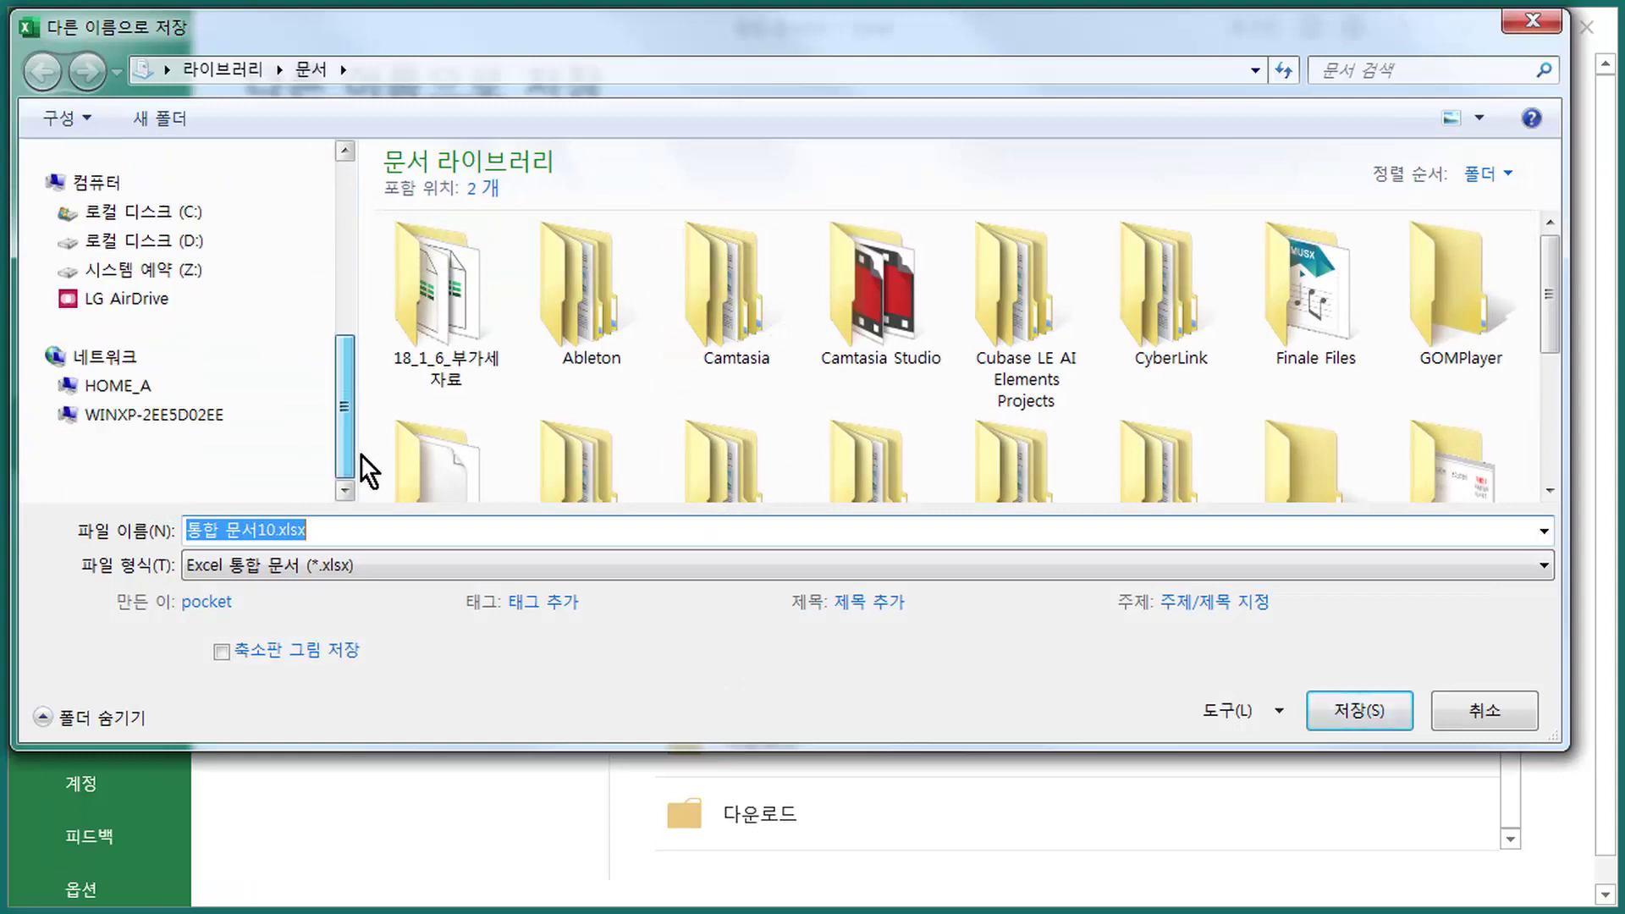
click(196, 300)
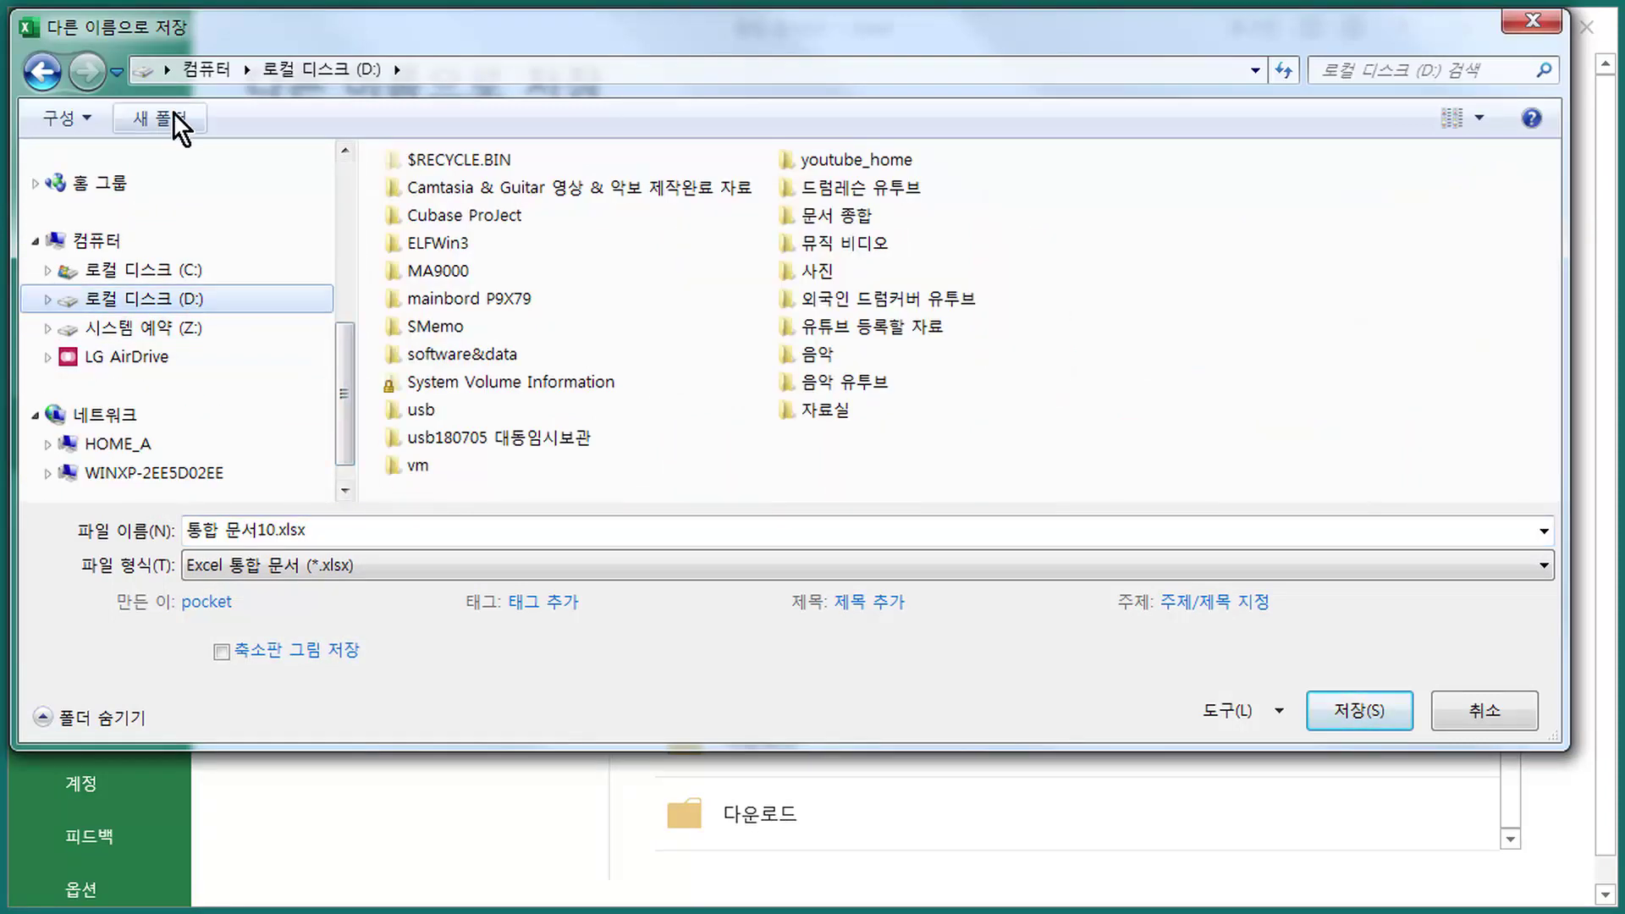
click(176, 116)
text(무)
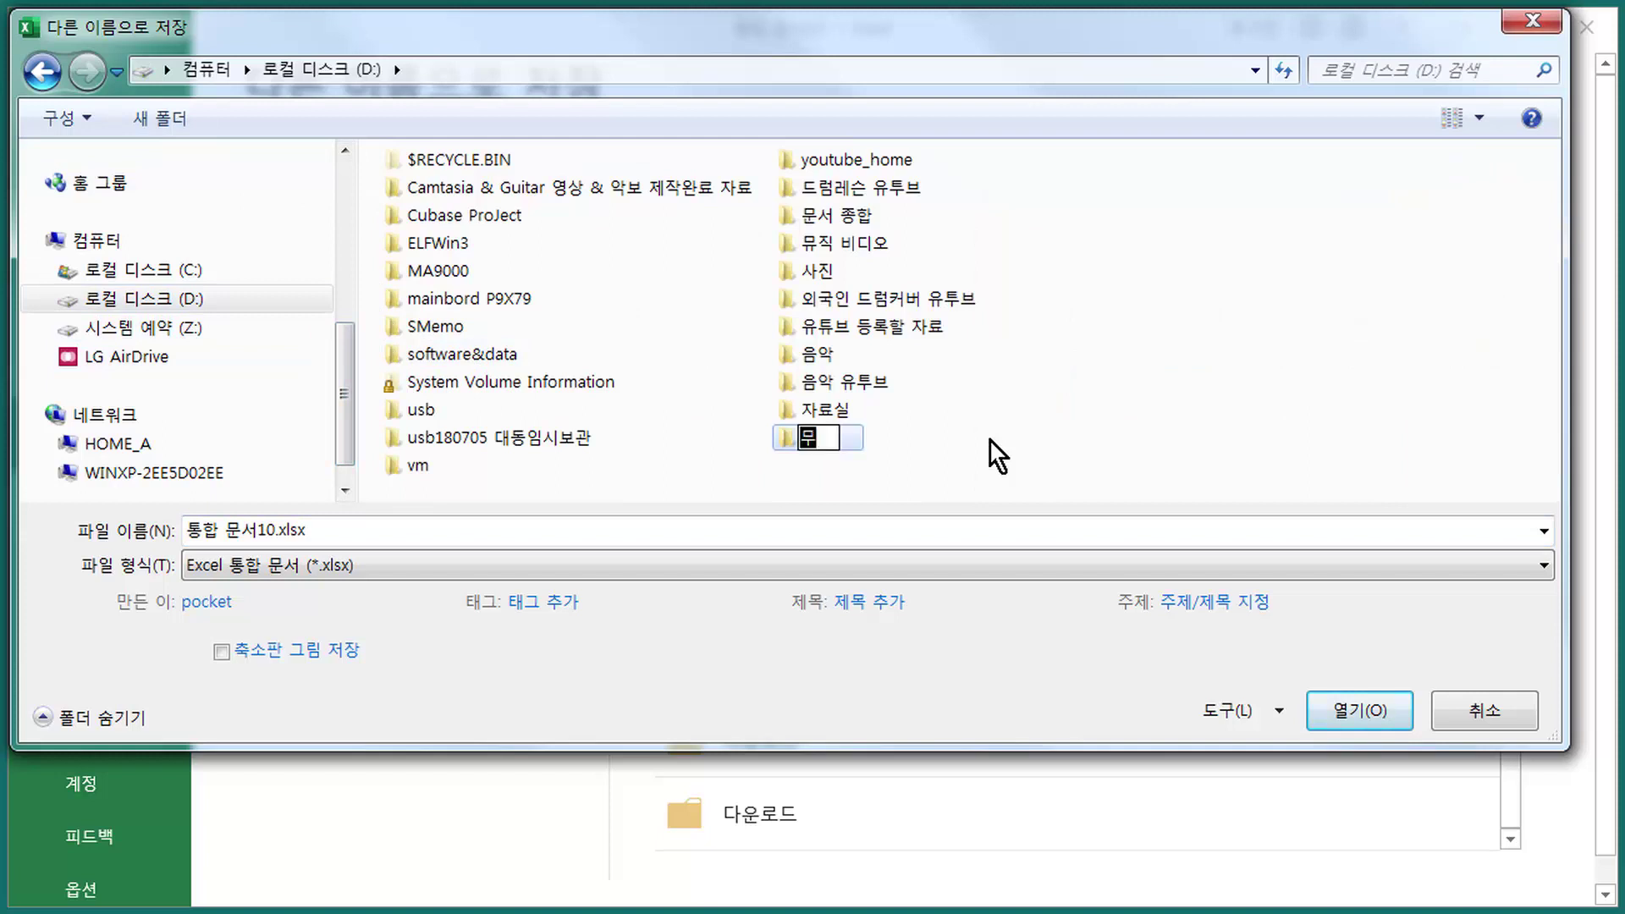
text(ㄴ서)
key(Return)
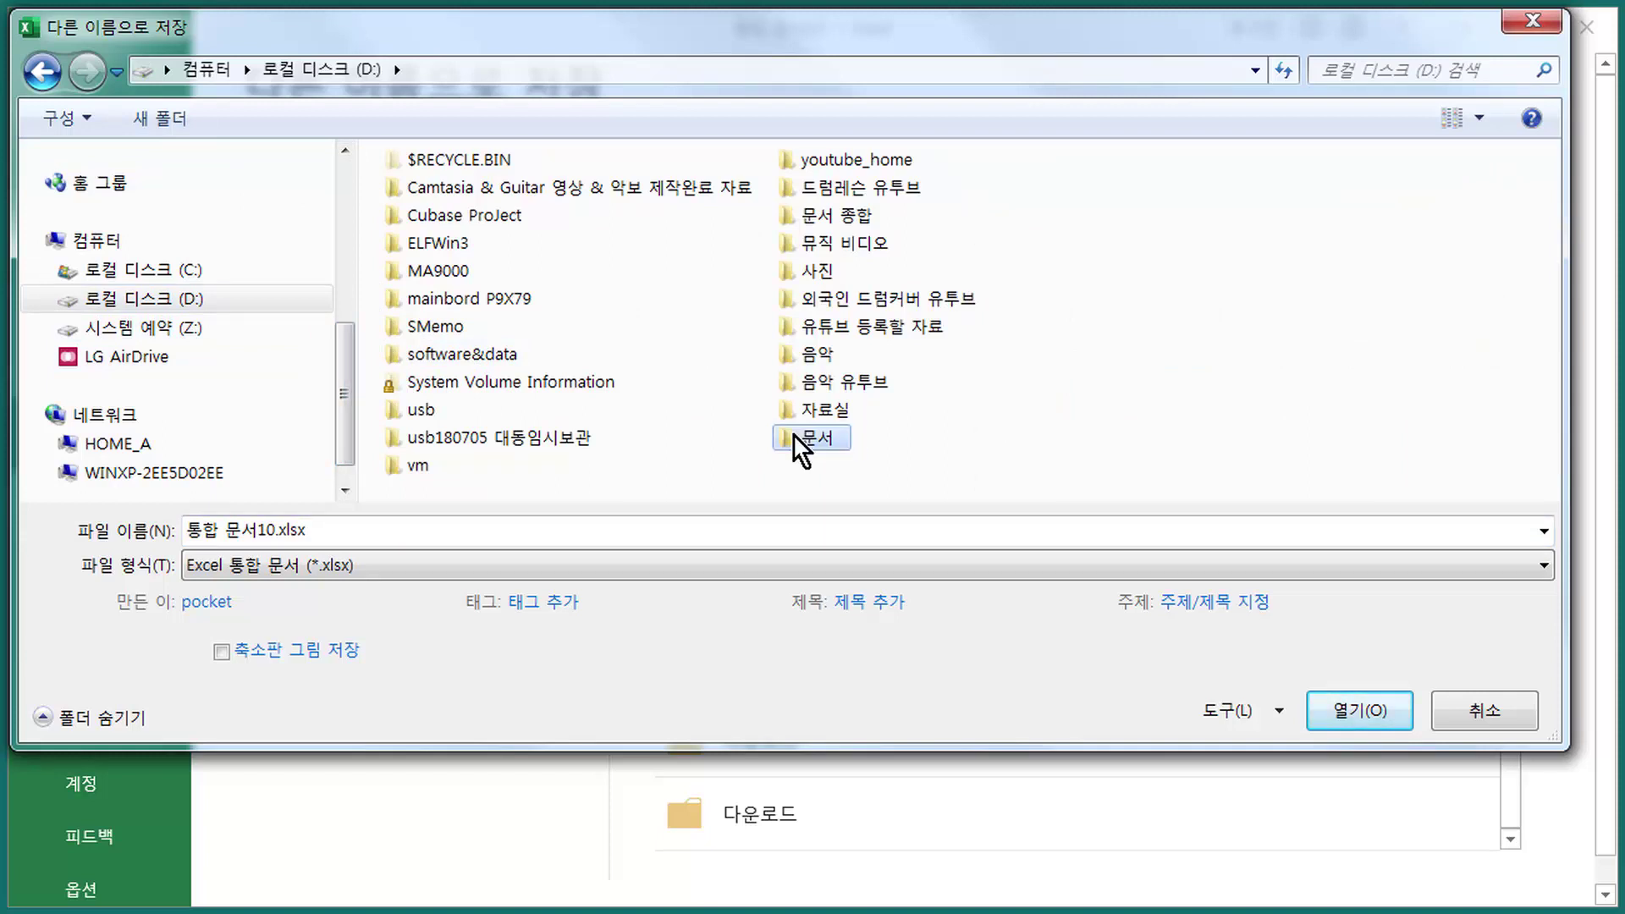
- Save the workbook as 엑셀교육 inside the 문서 folder
double_click(811, 439)
text(엑셀)
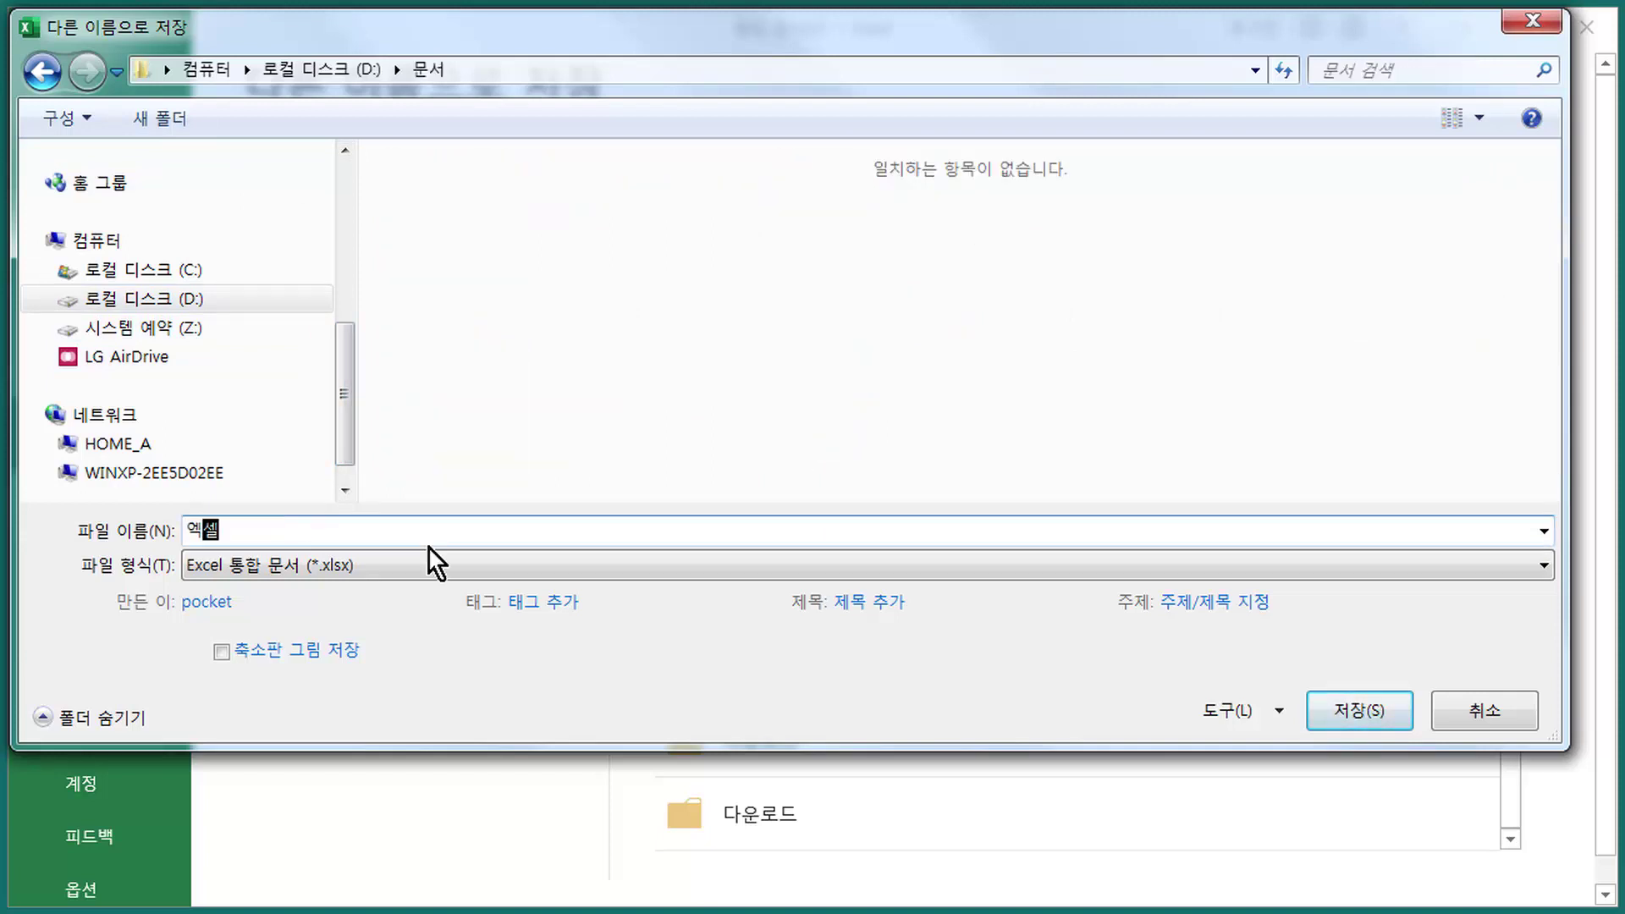
text(교)
text(유)
text(ㄱ)
click(1375, 717)
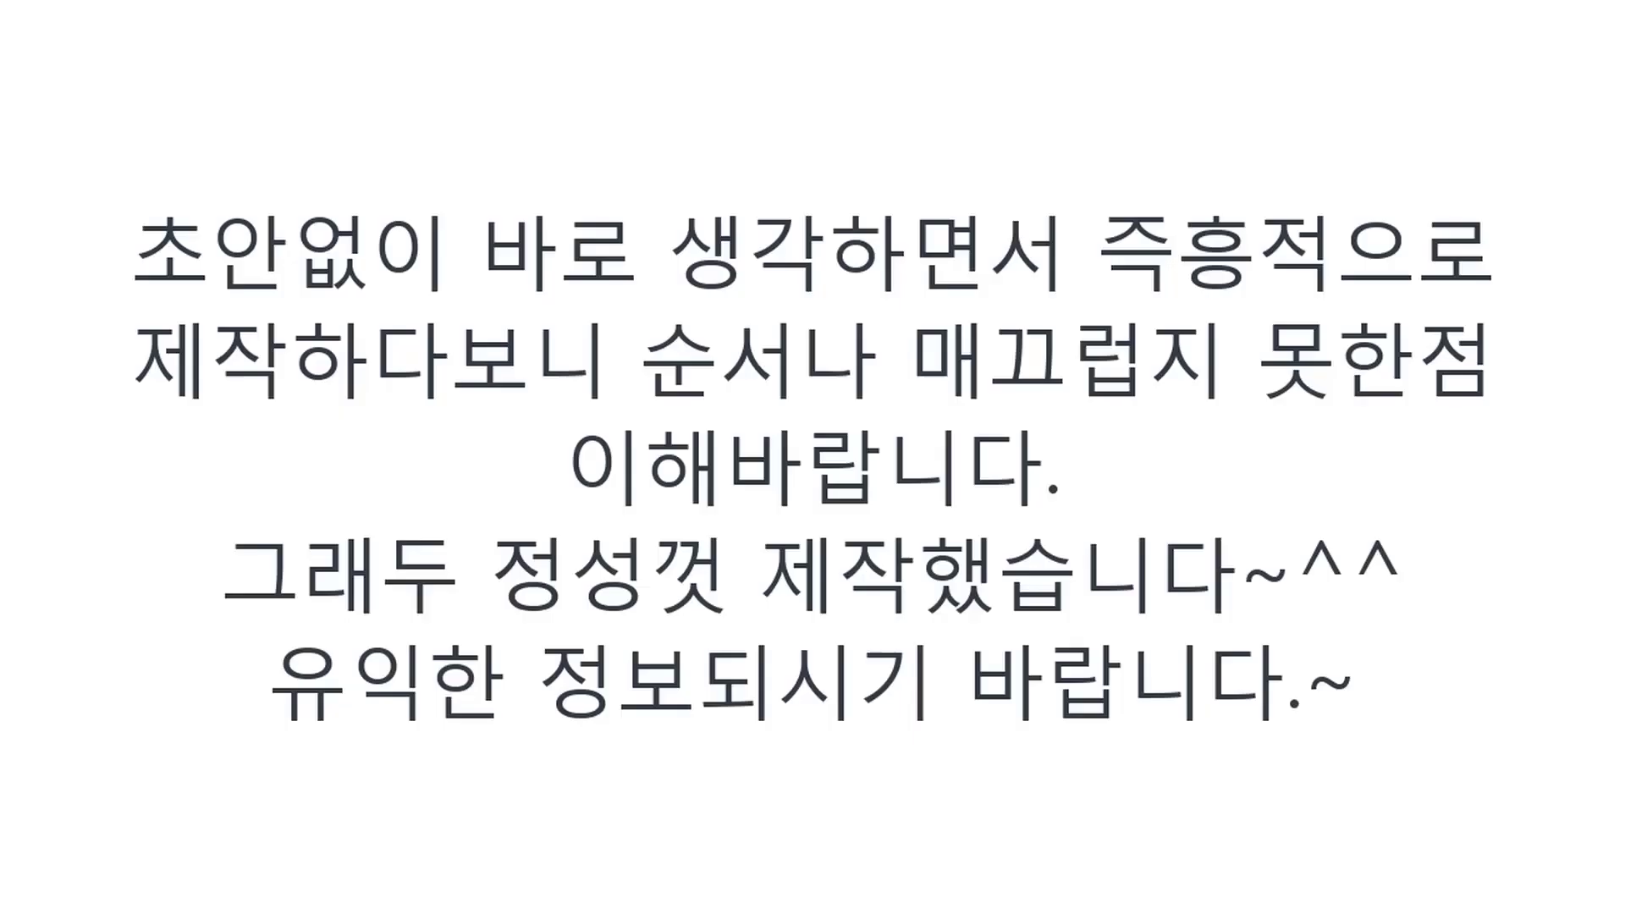